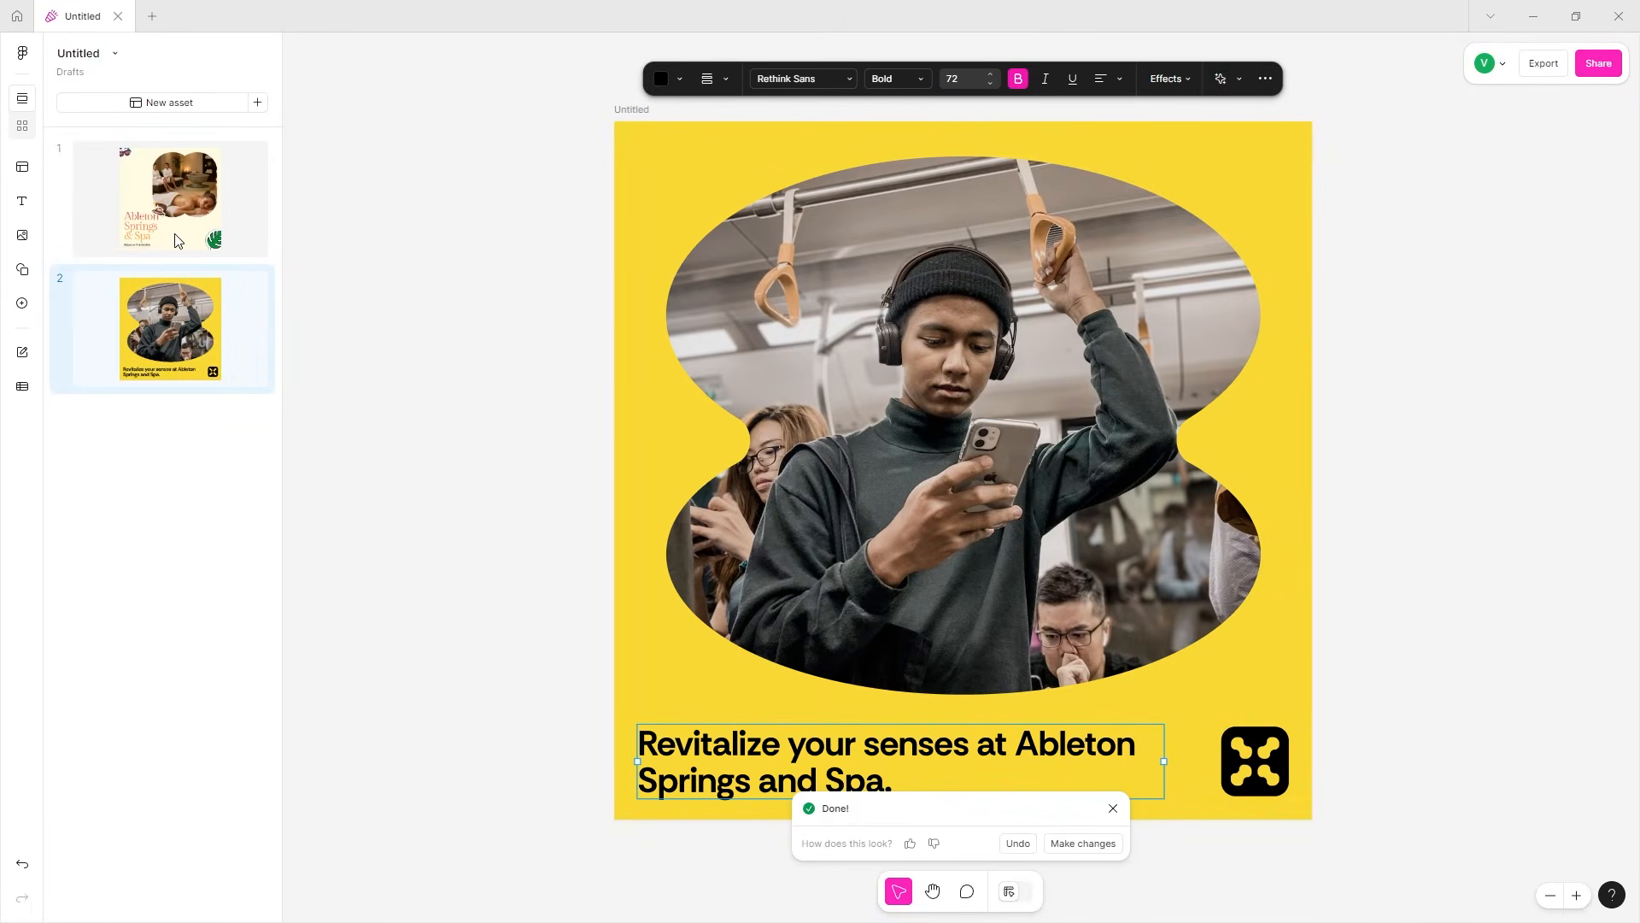
drag(111, 558, 1230, 754)
click(381, 158)
click(854, 291)
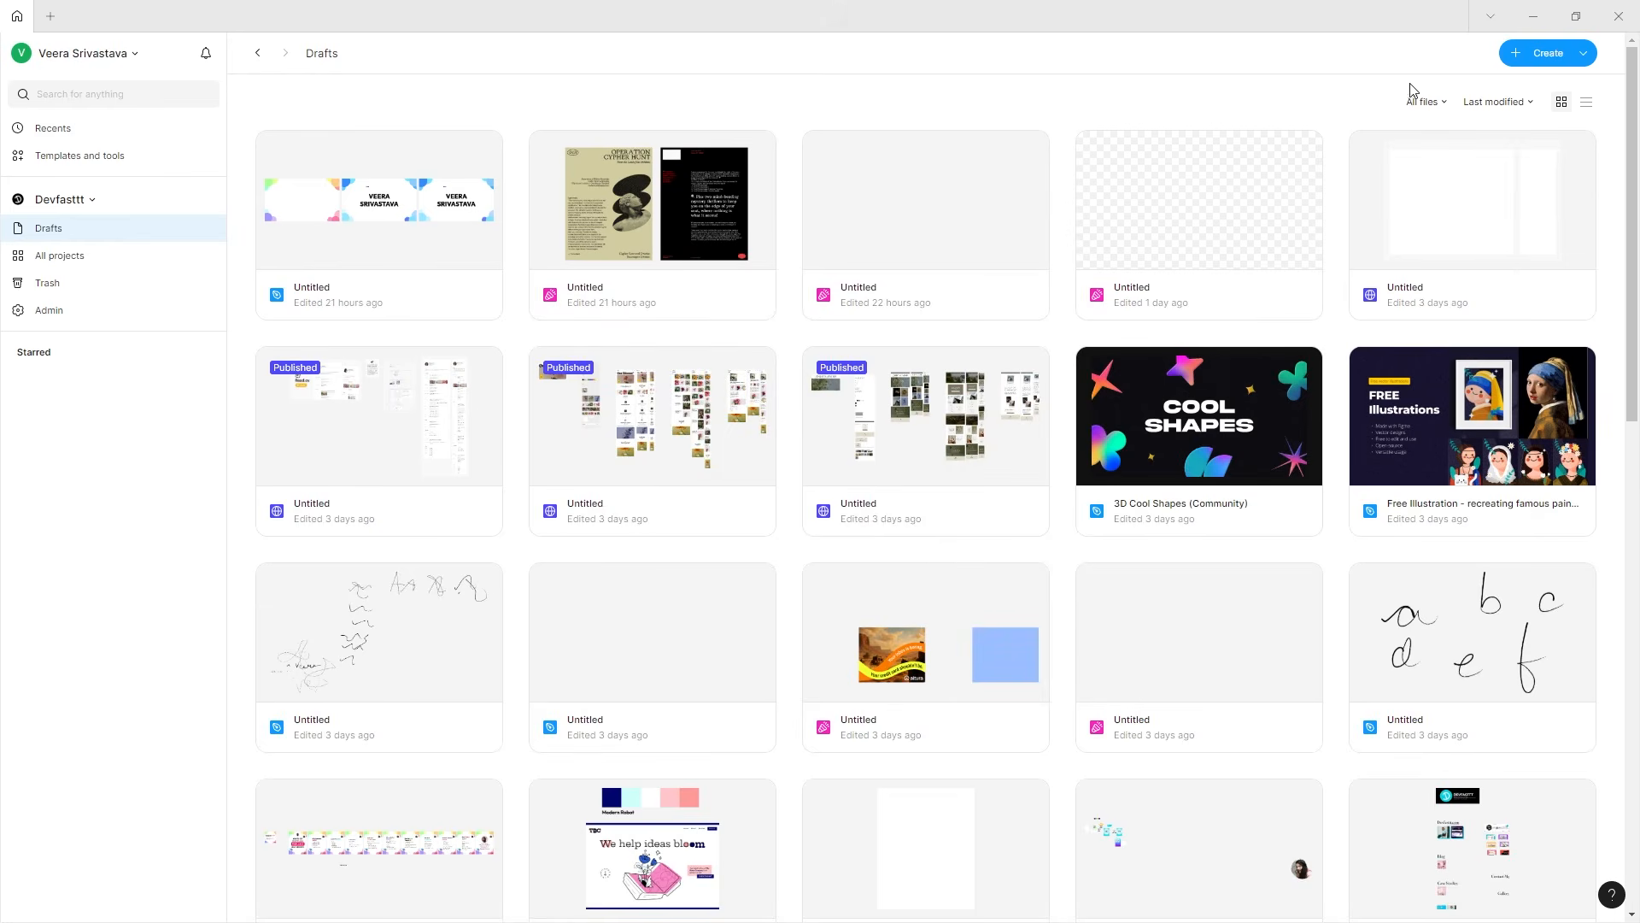
- Create a new Buzz file from a new tab
click(51, 18)
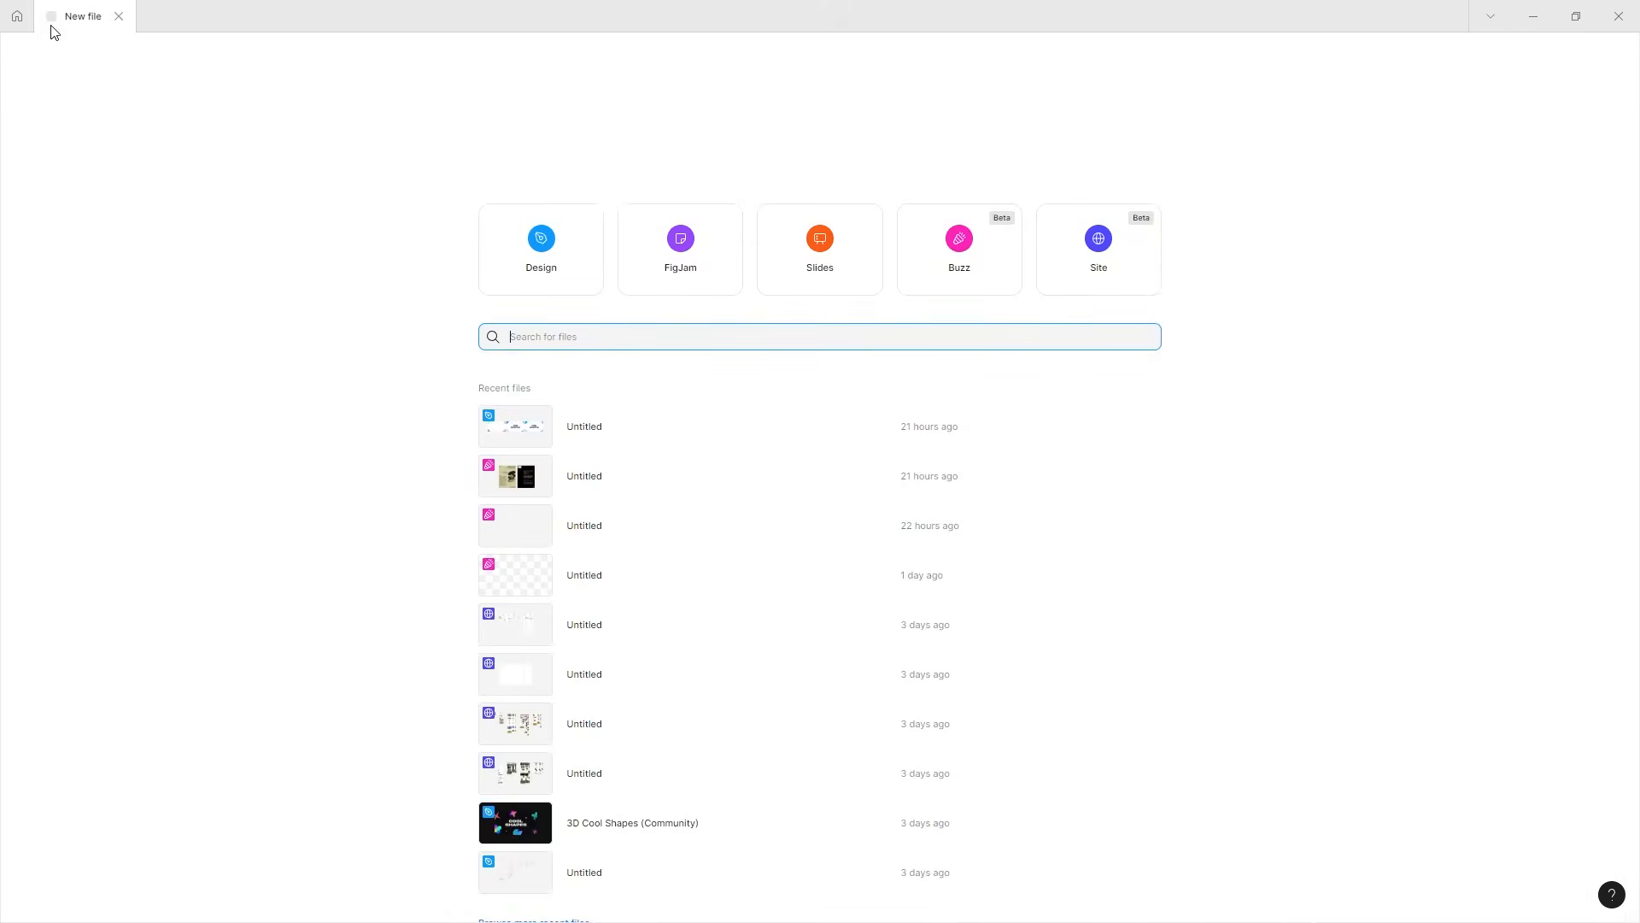
click(965, 293)
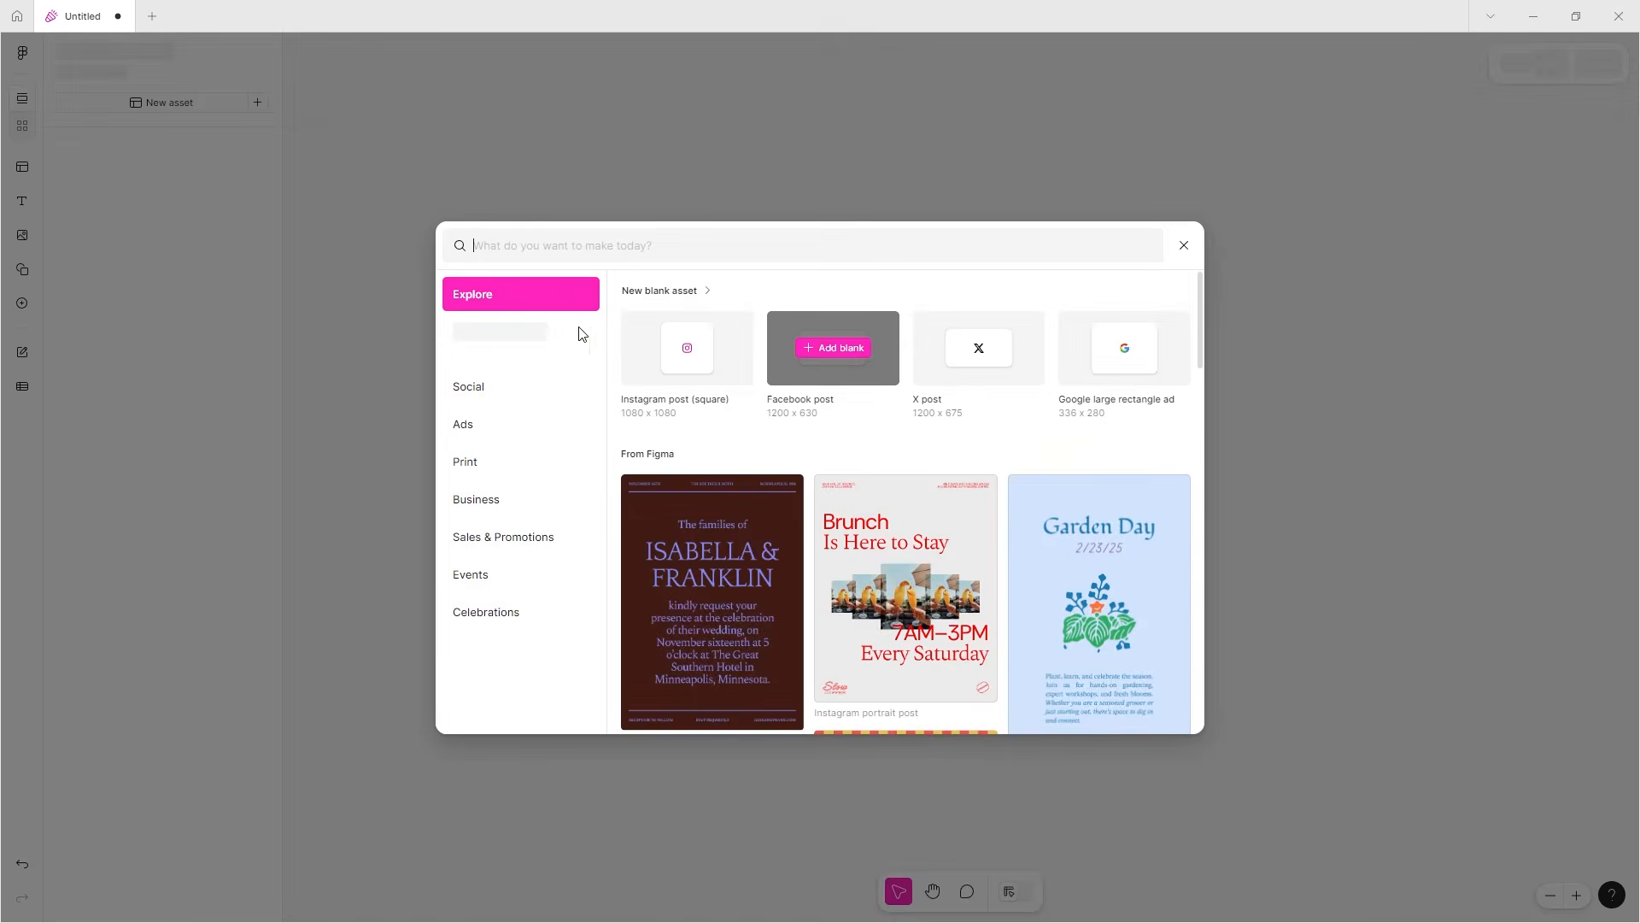
mouse_move(696, 359)
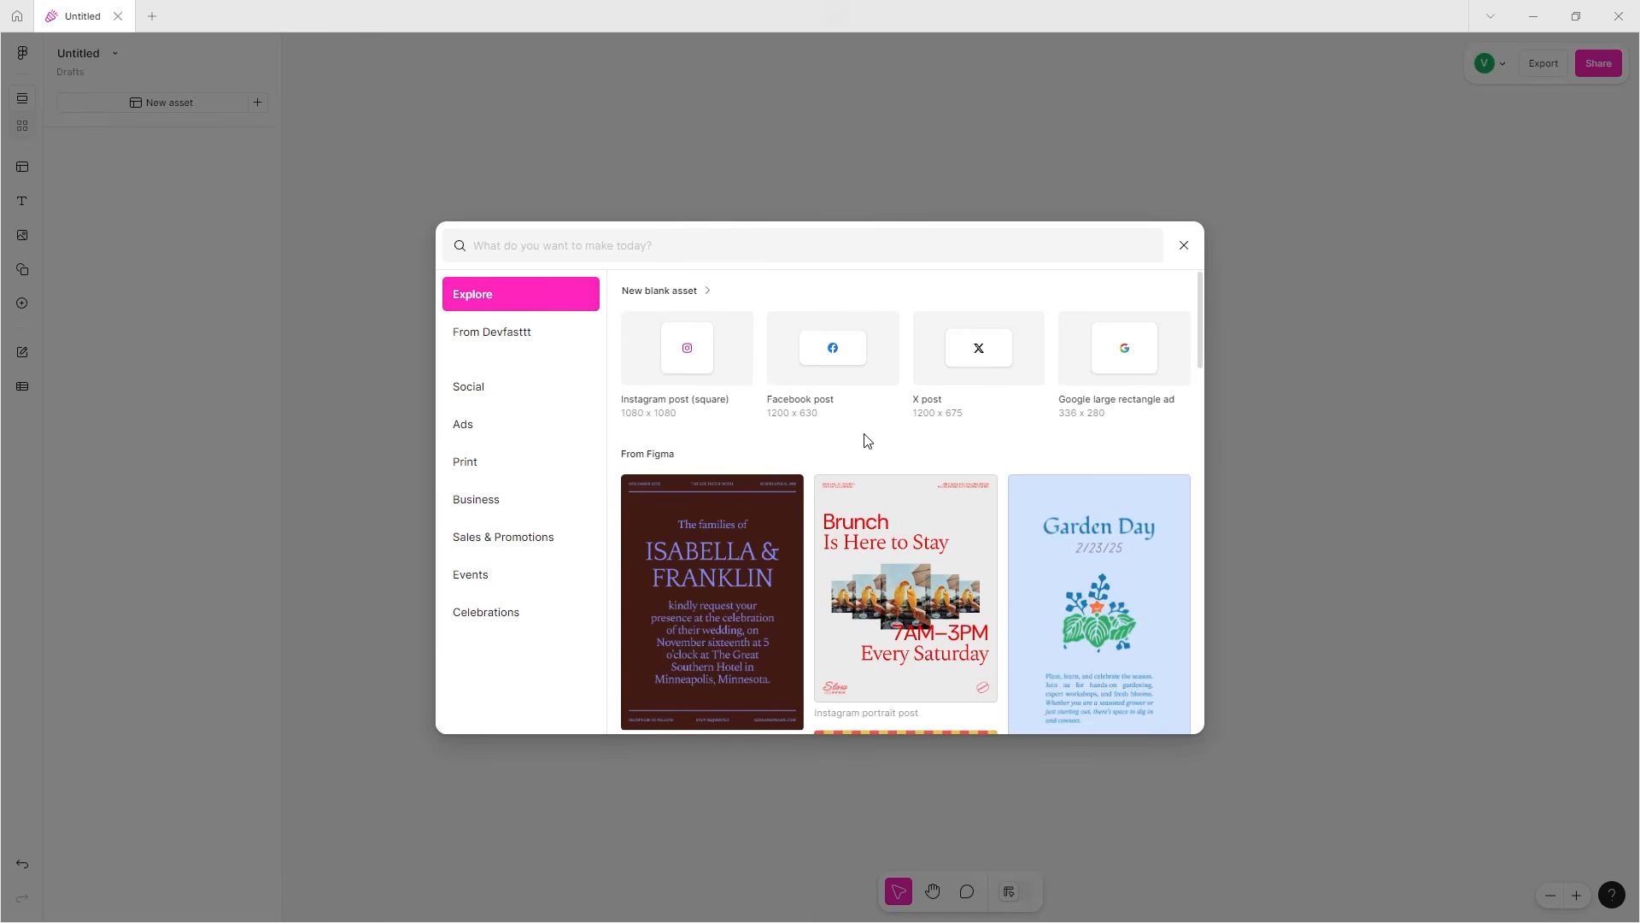
mouse_move(654, 413)
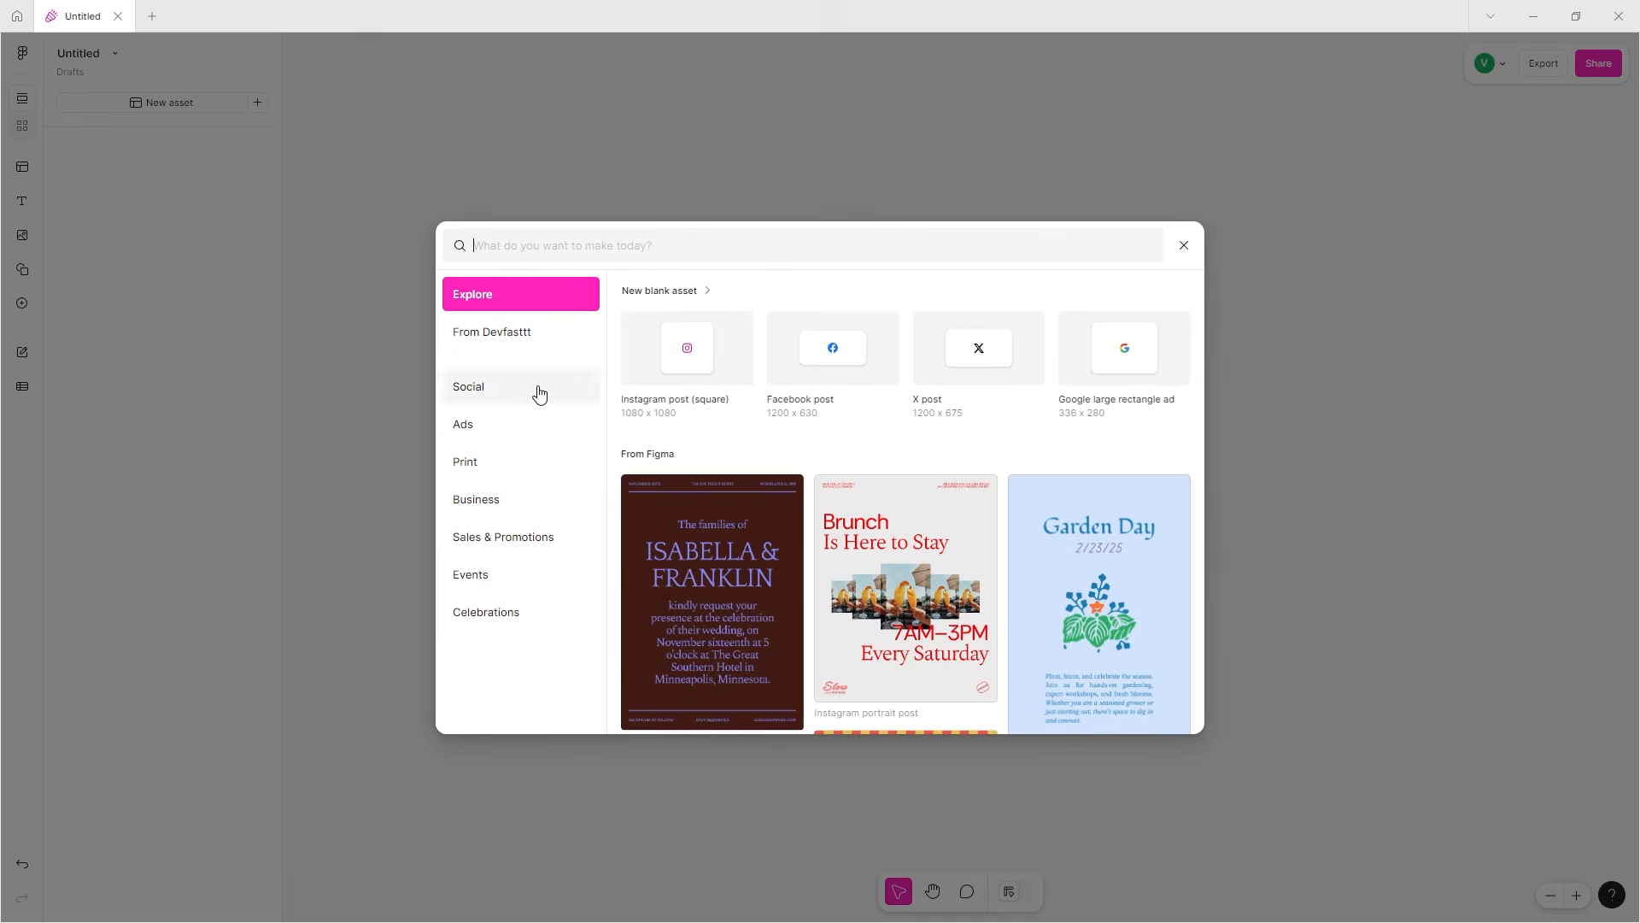
- Browse the Social category of the template library and examine its post, story and ad designs
click(508, 386)
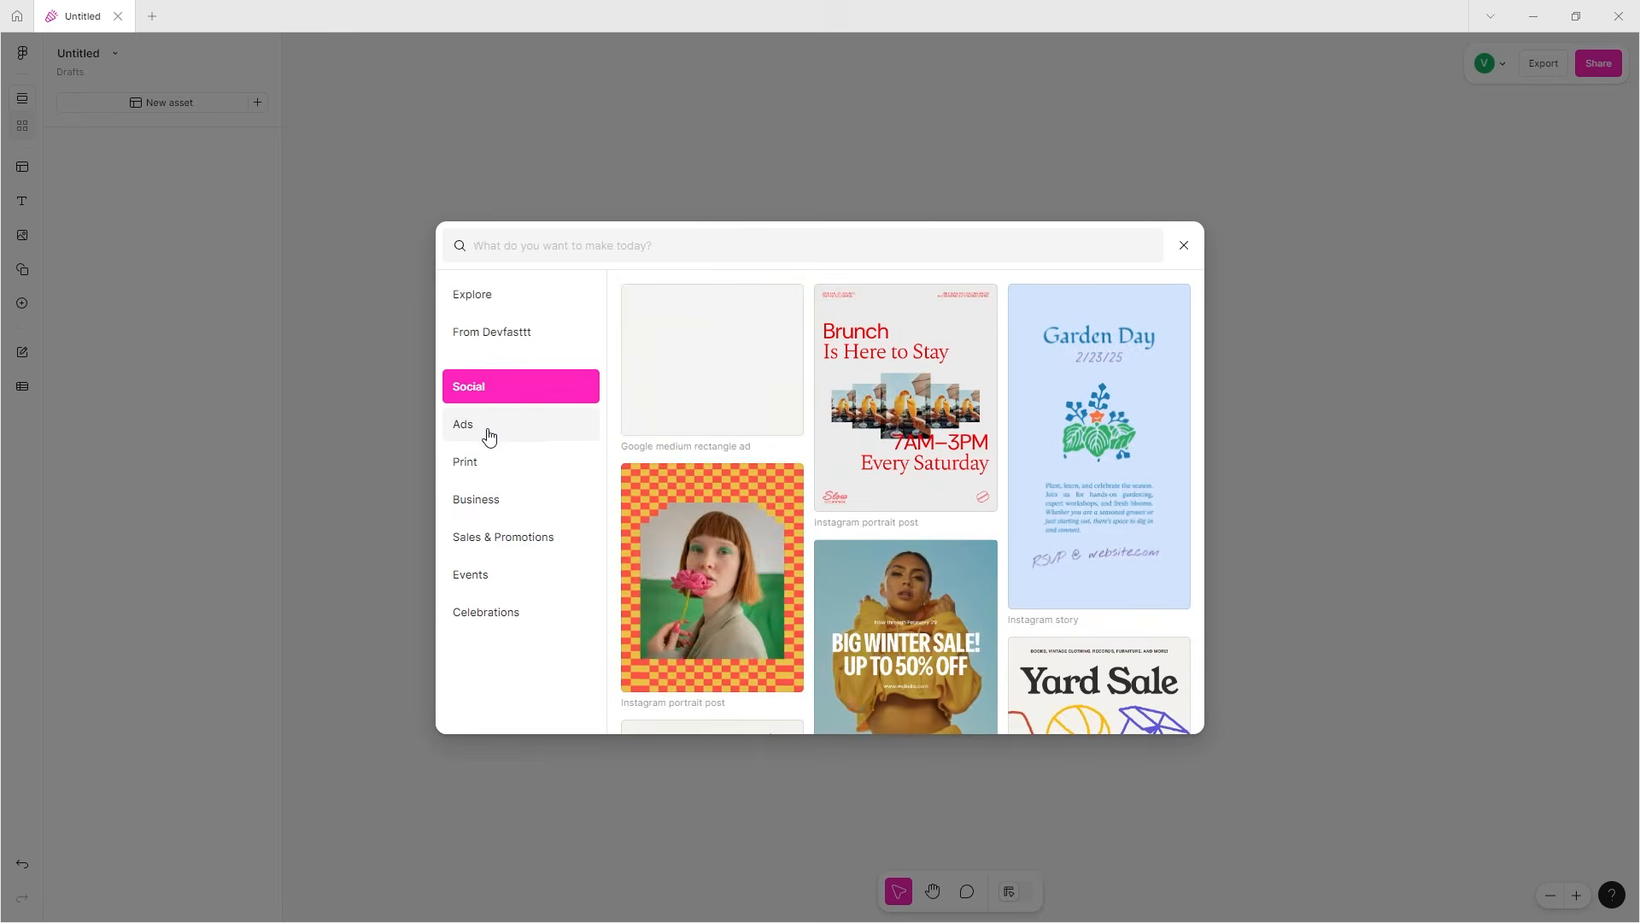
mouse_move(740, 344)
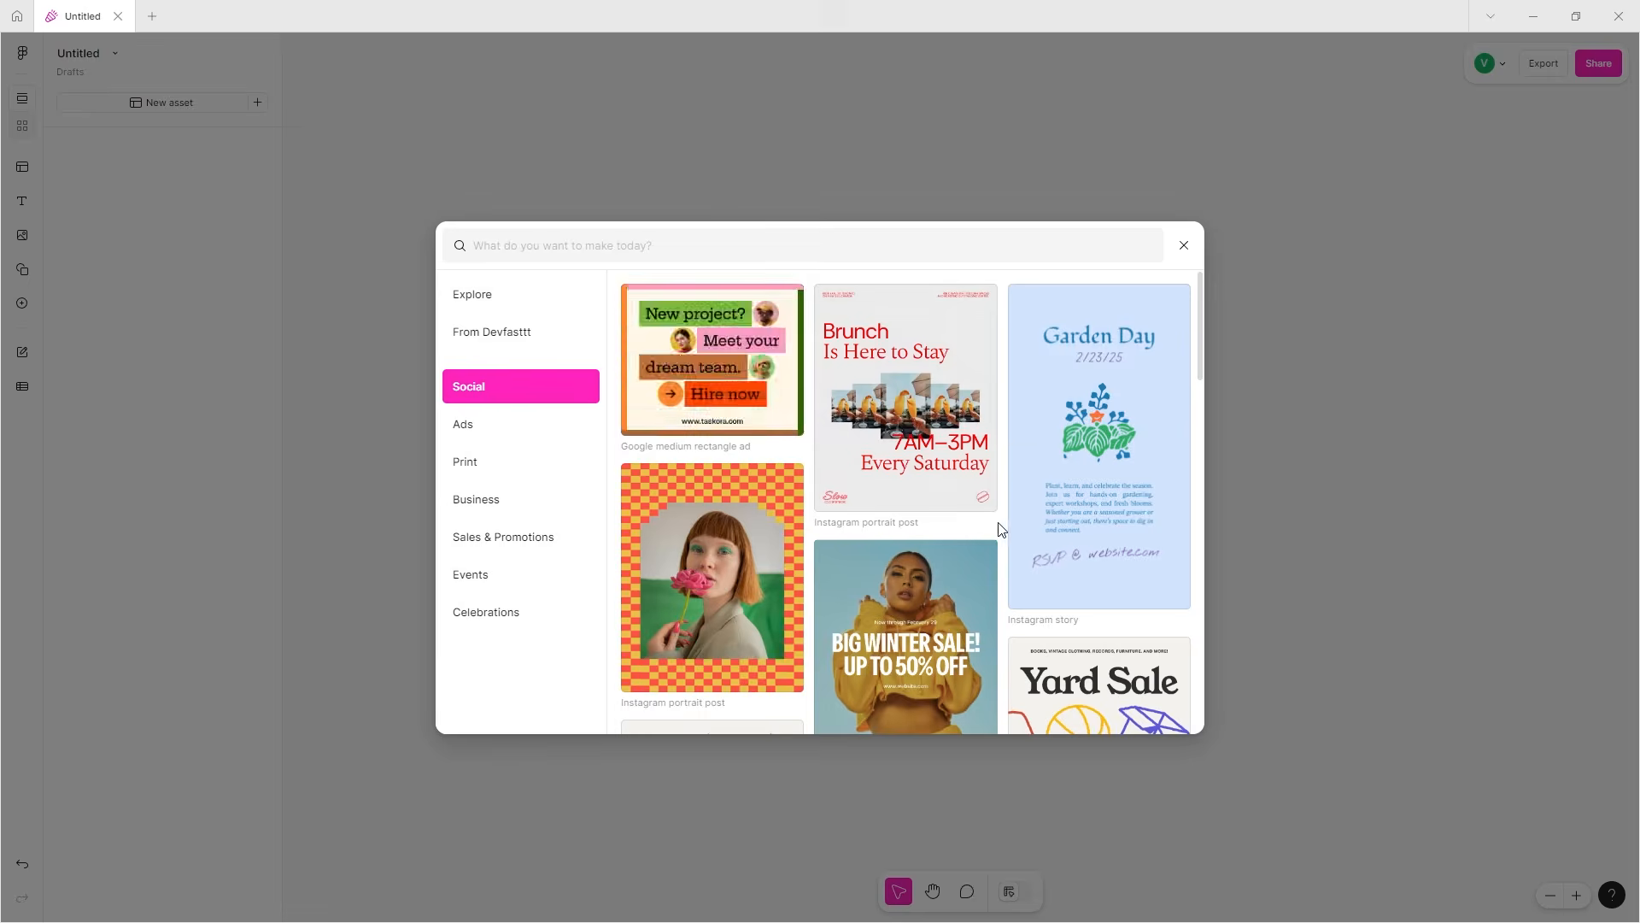
scroll(997, 528, down, 10)
scroll(998, 527, down, 6)
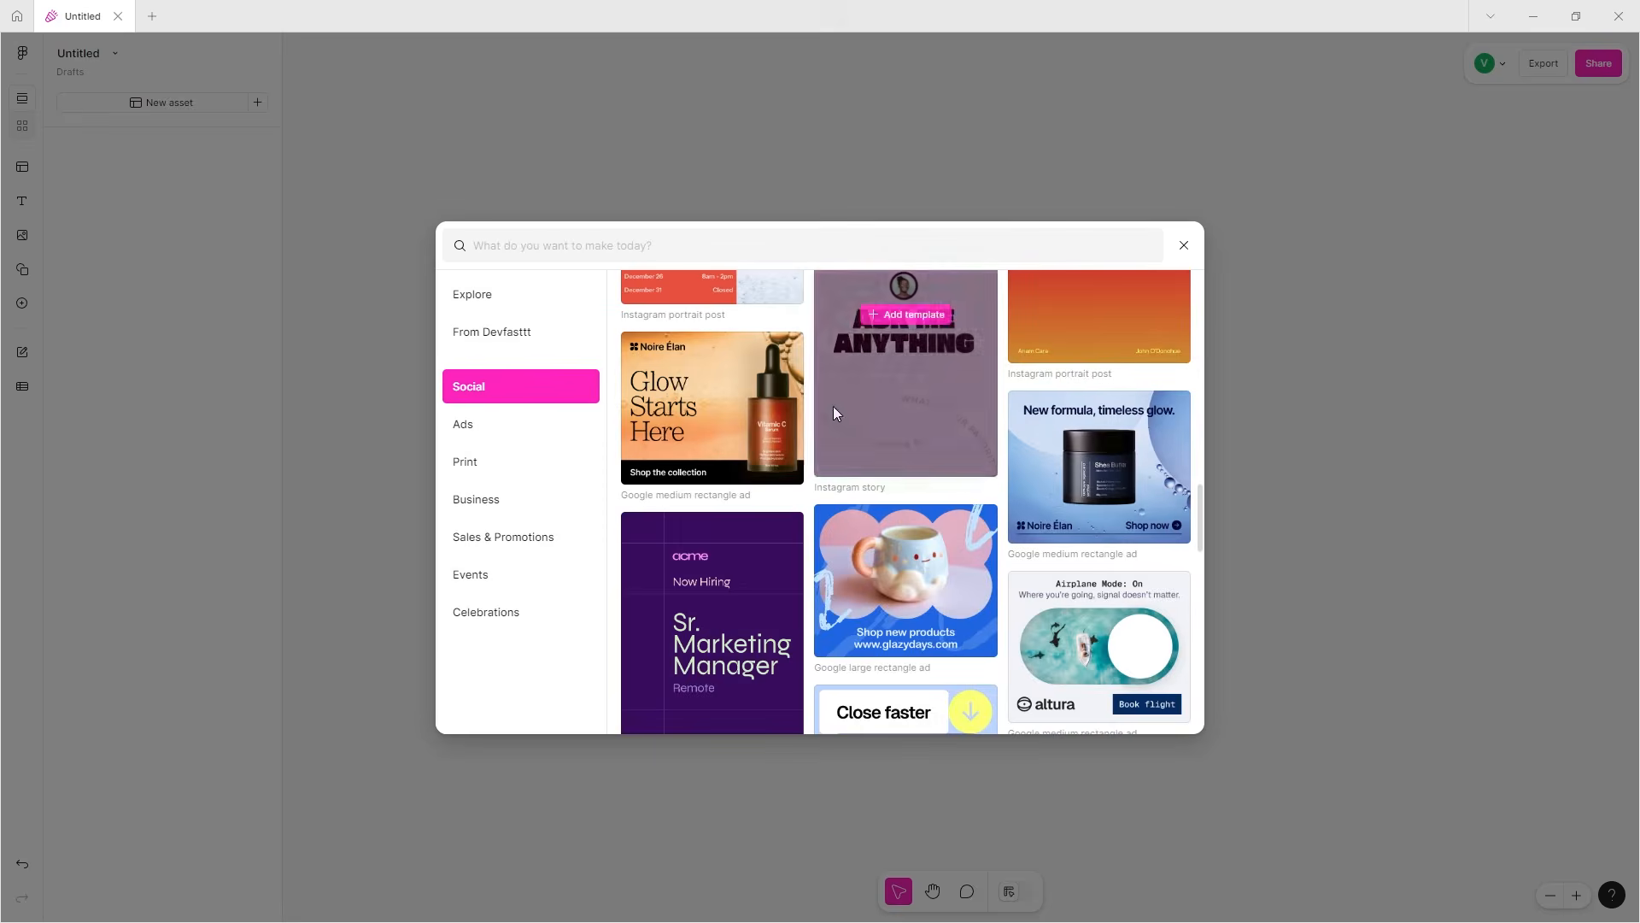
mouse_move(718, 421)
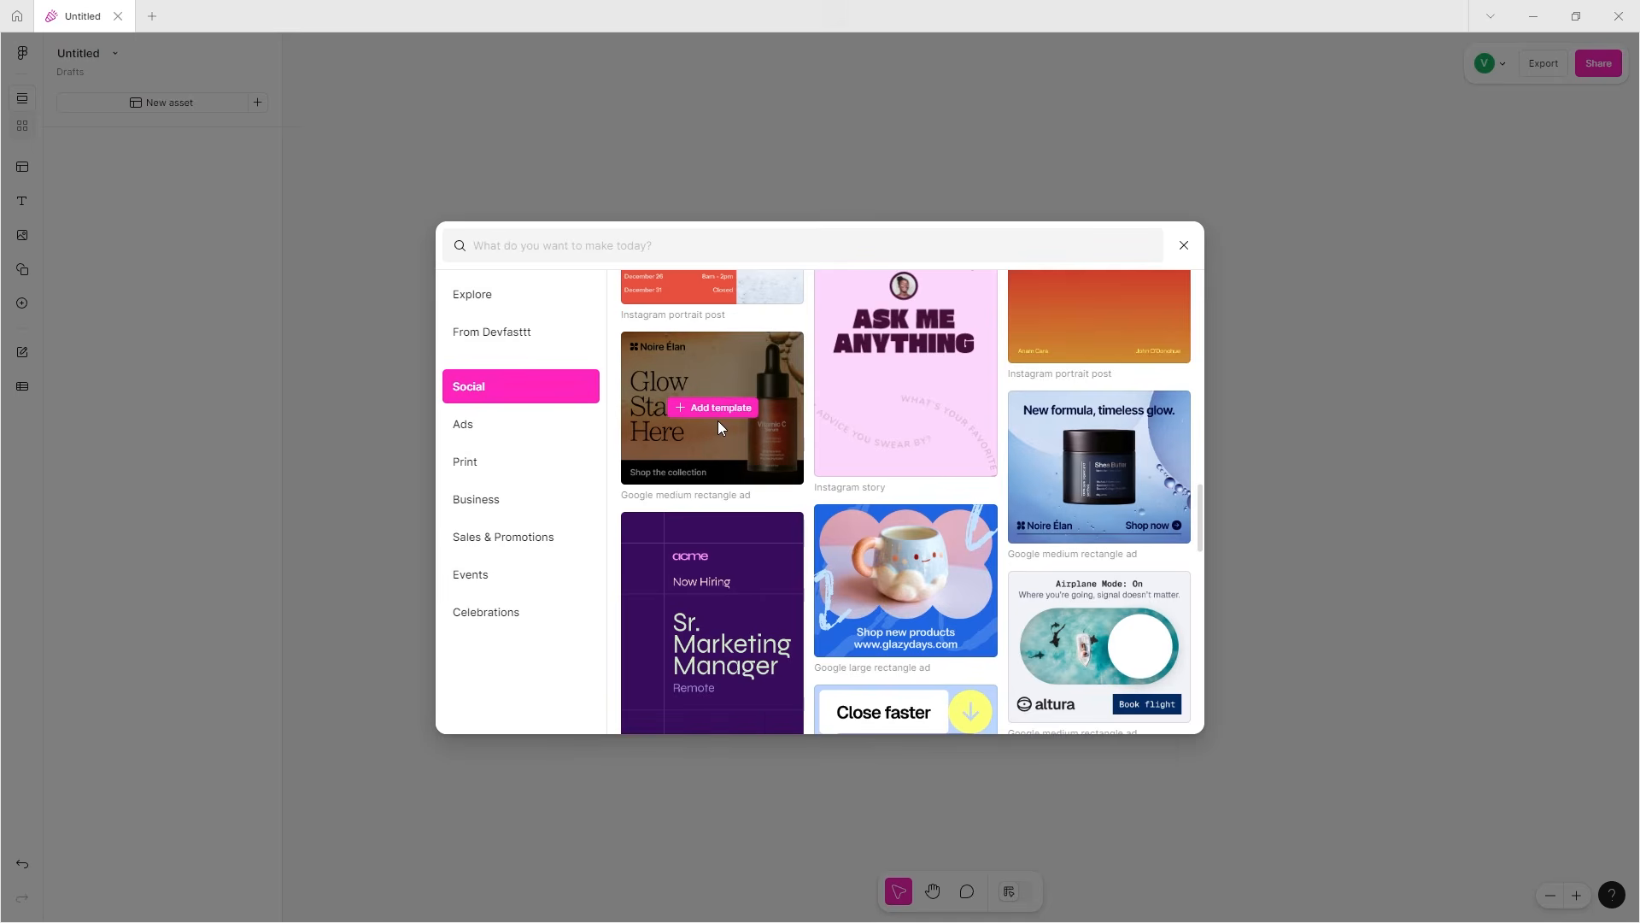
- Look through the Ads and Print template categories, examining the rectangle ads, posters and cards
click(504, 421)
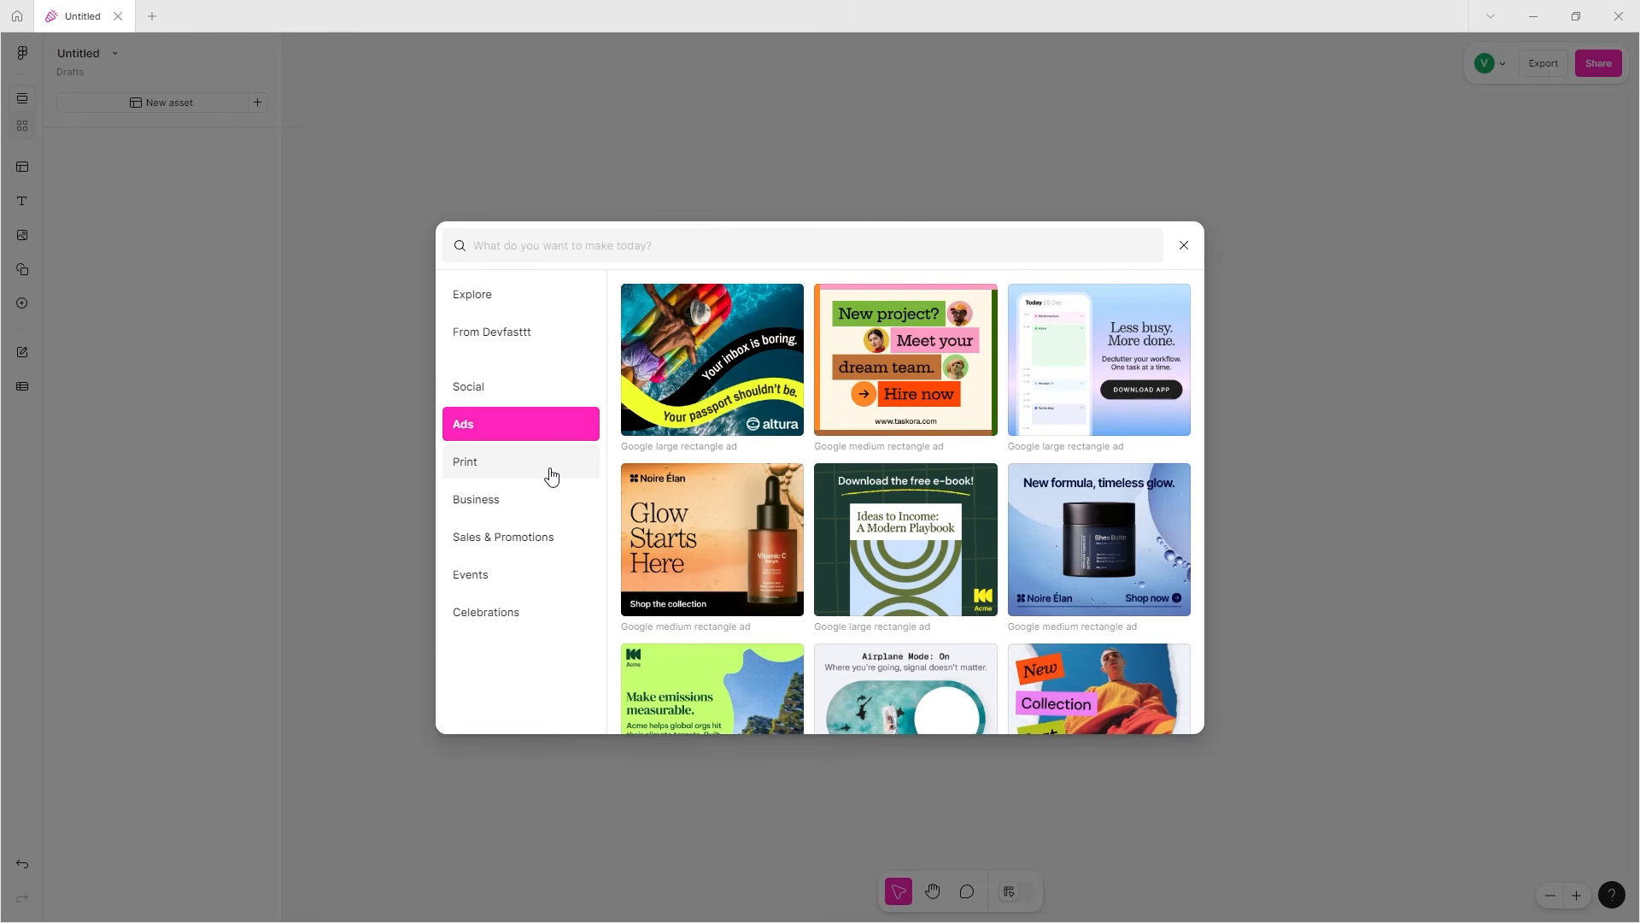
click(552, 476)
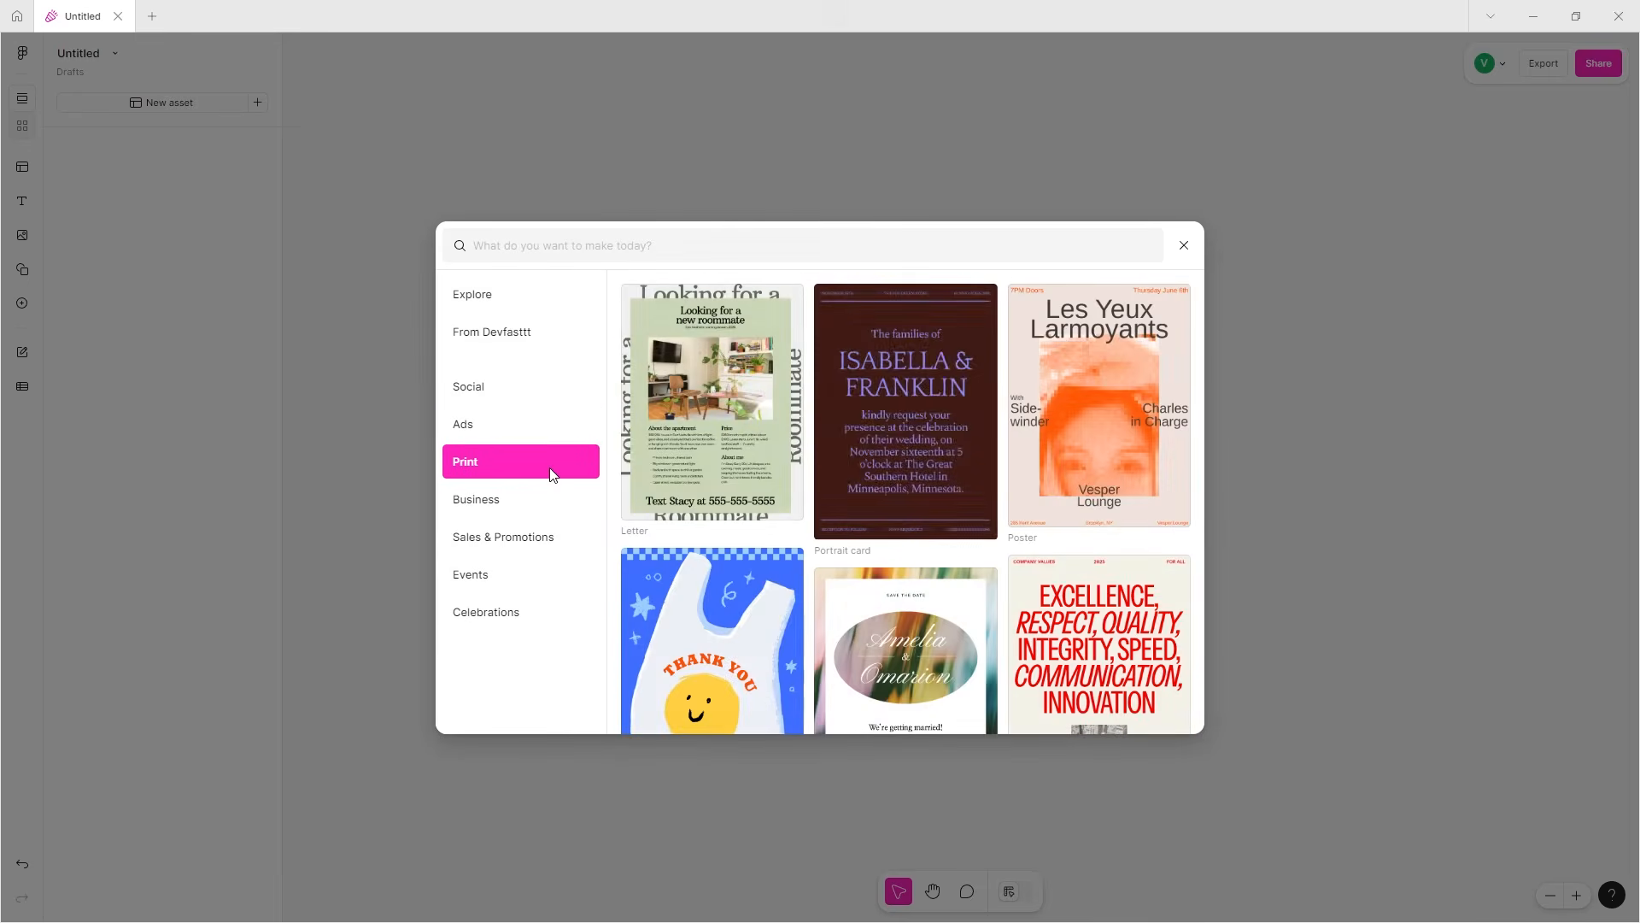
scroll(893, 544, down, 6)
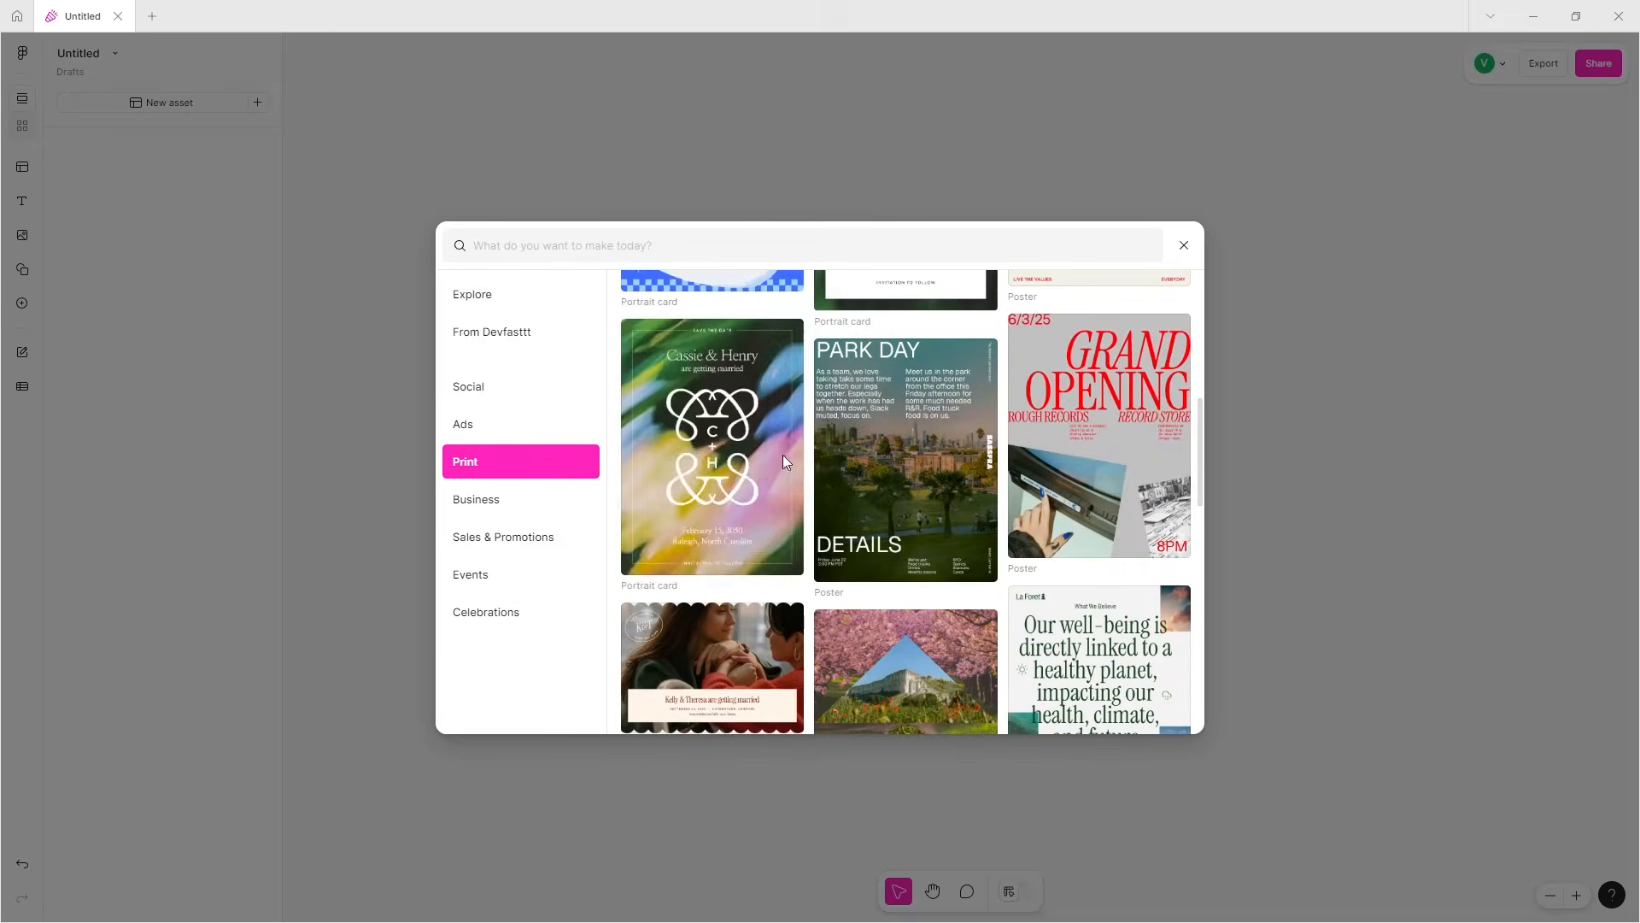
scroll(793, 581, down, 3)
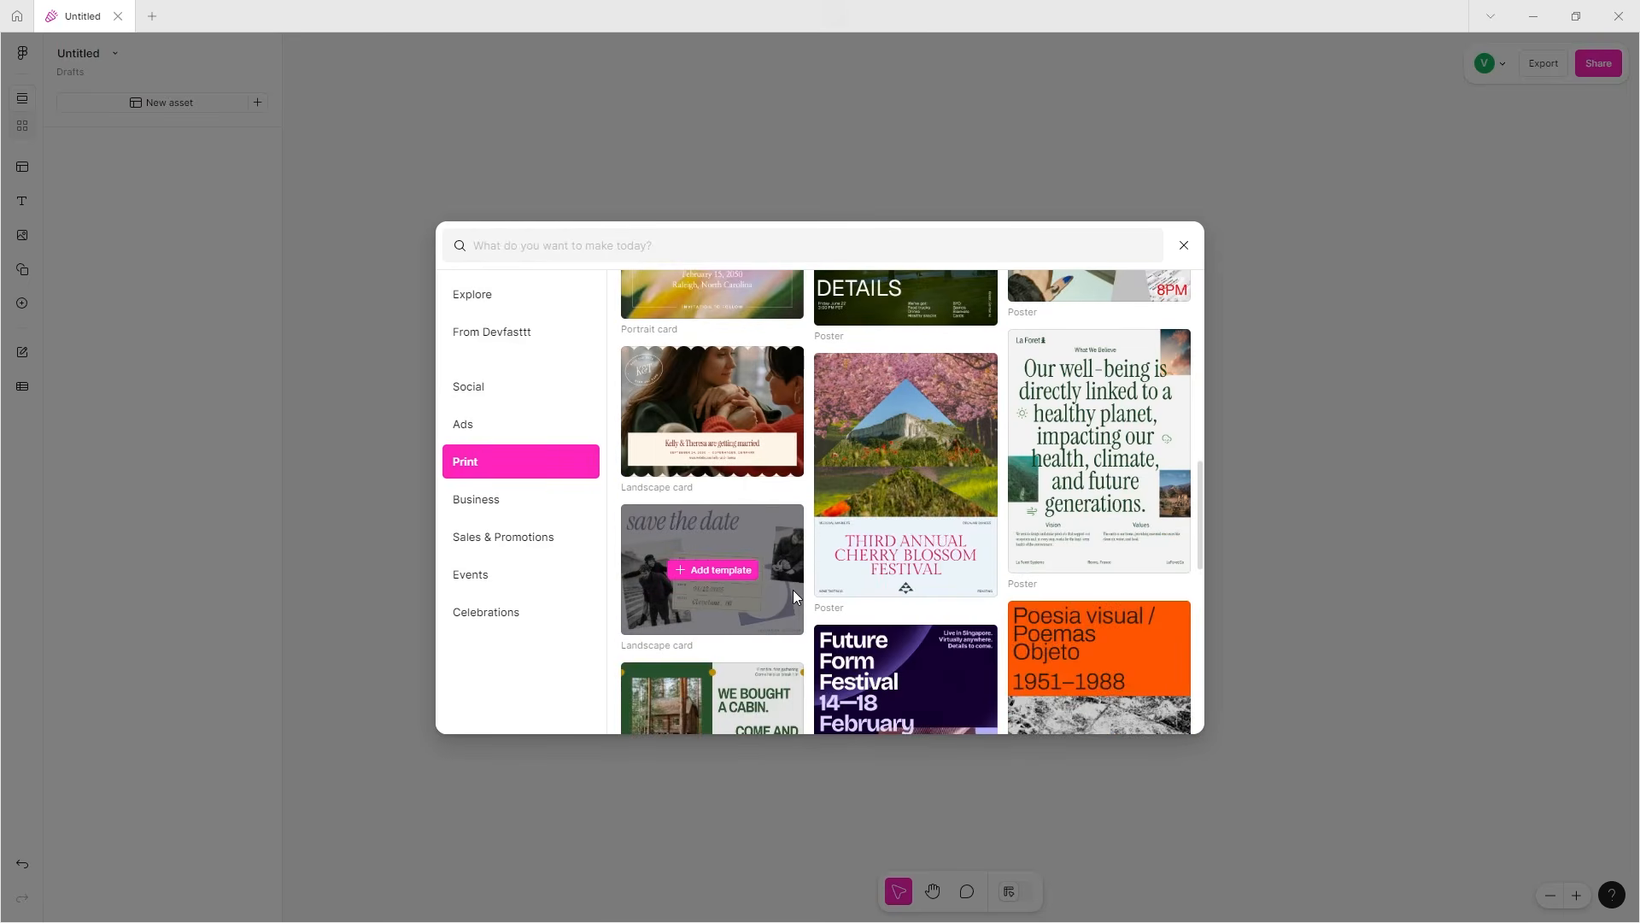
scroll(792, 590, down, 4)
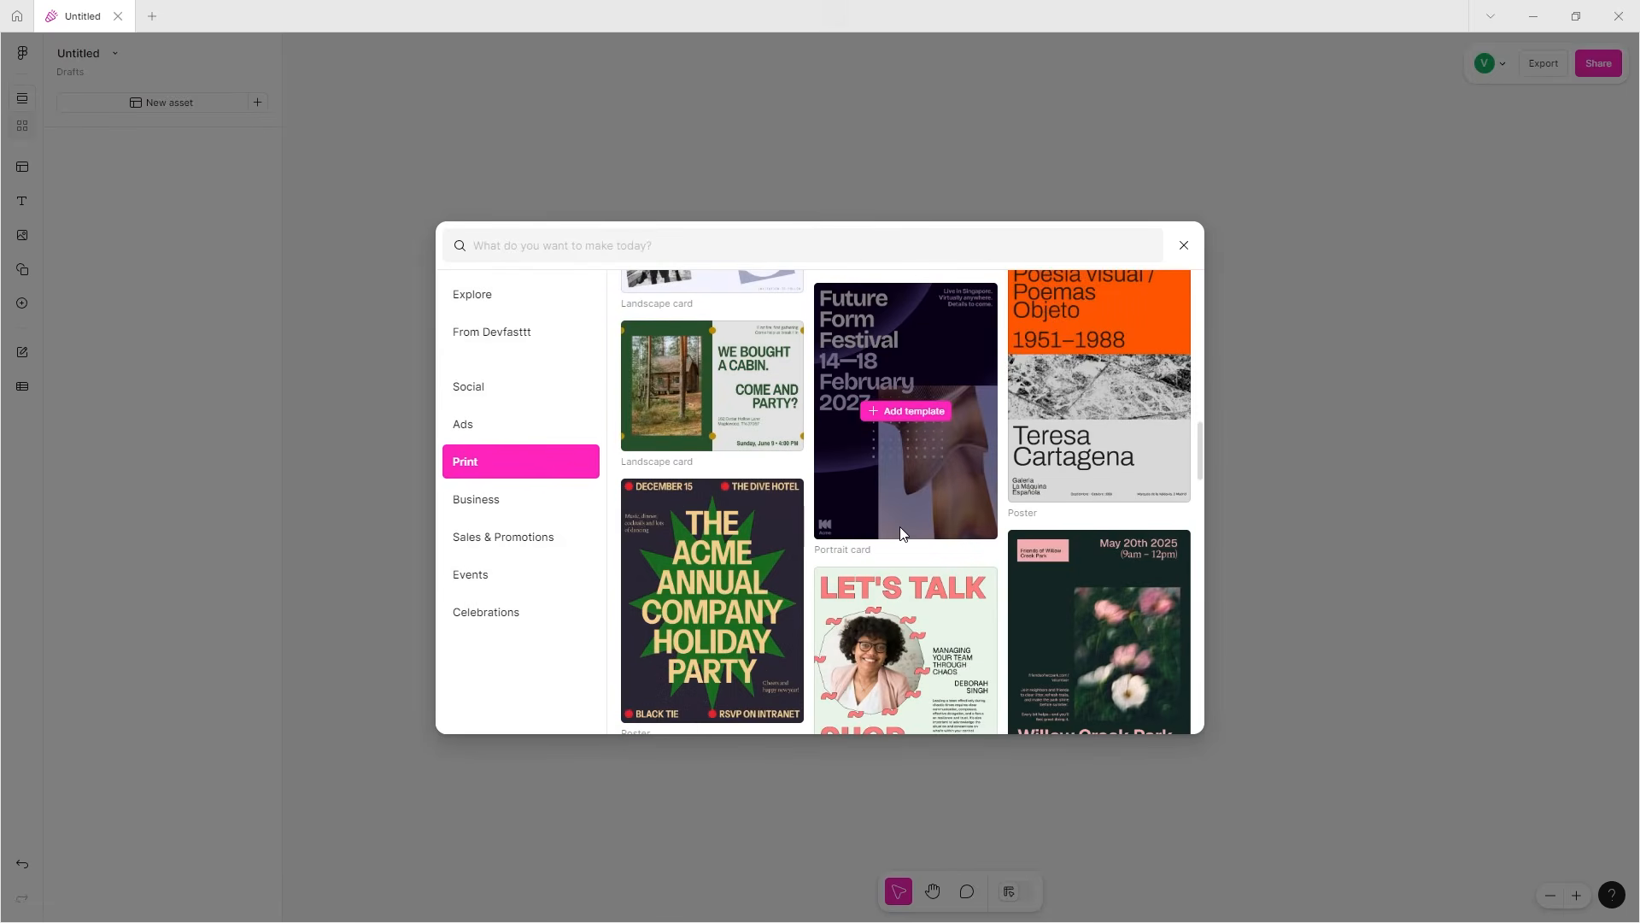
- Browse the Business template category, examining the name tags, Zoom backgrounds, ads and letters
click(584, 511)
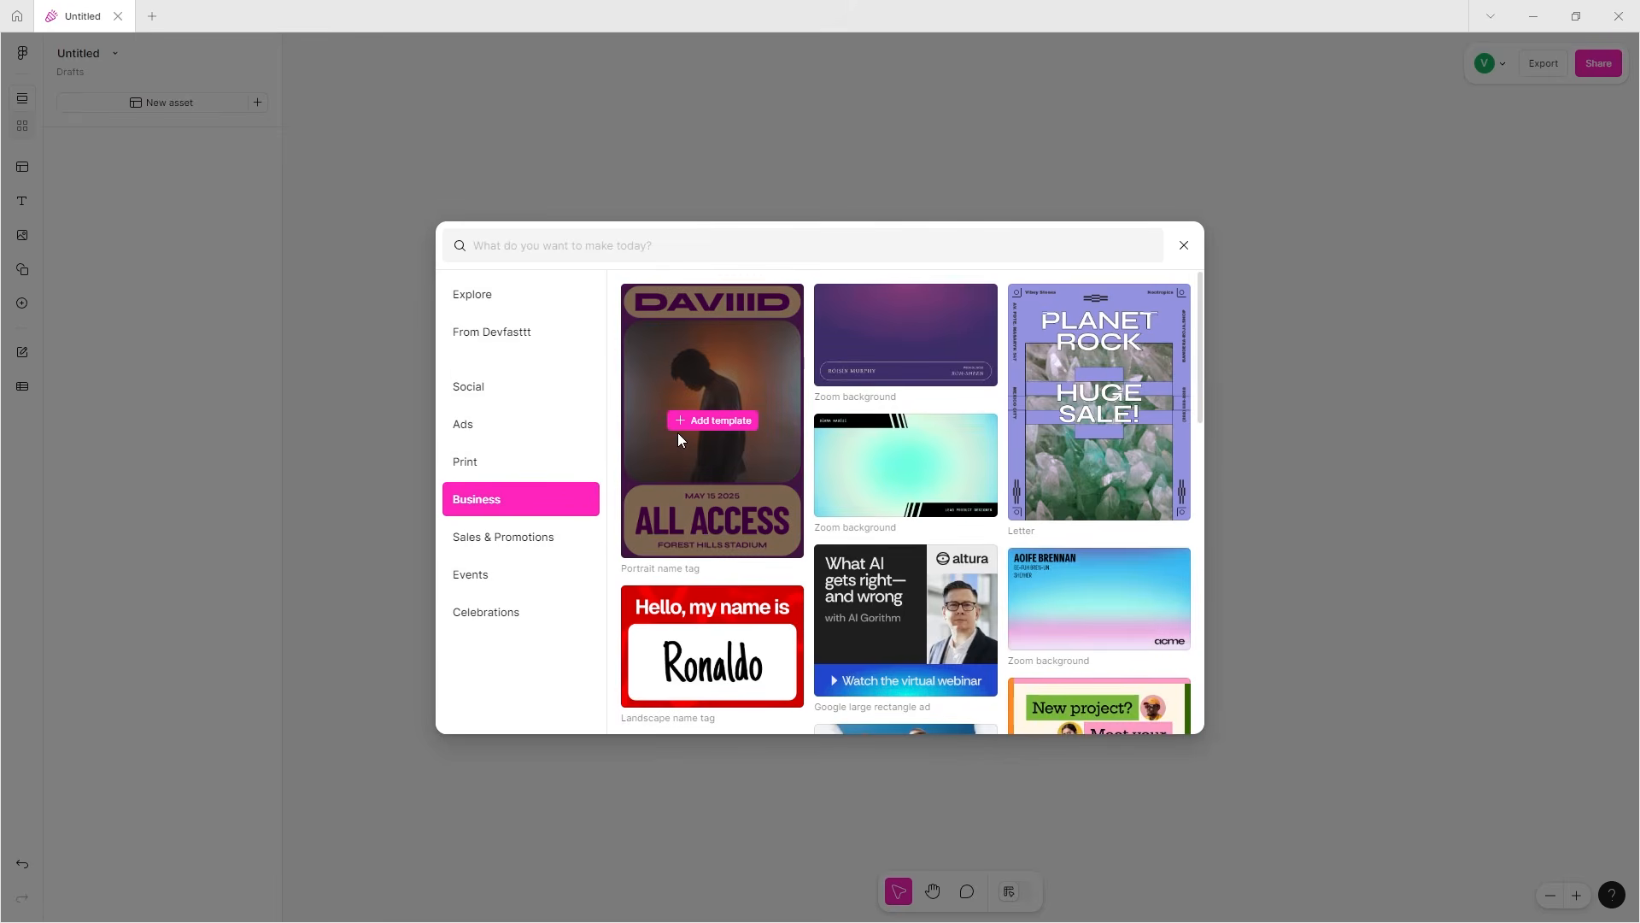
scroll(1156, 434, down, 4)
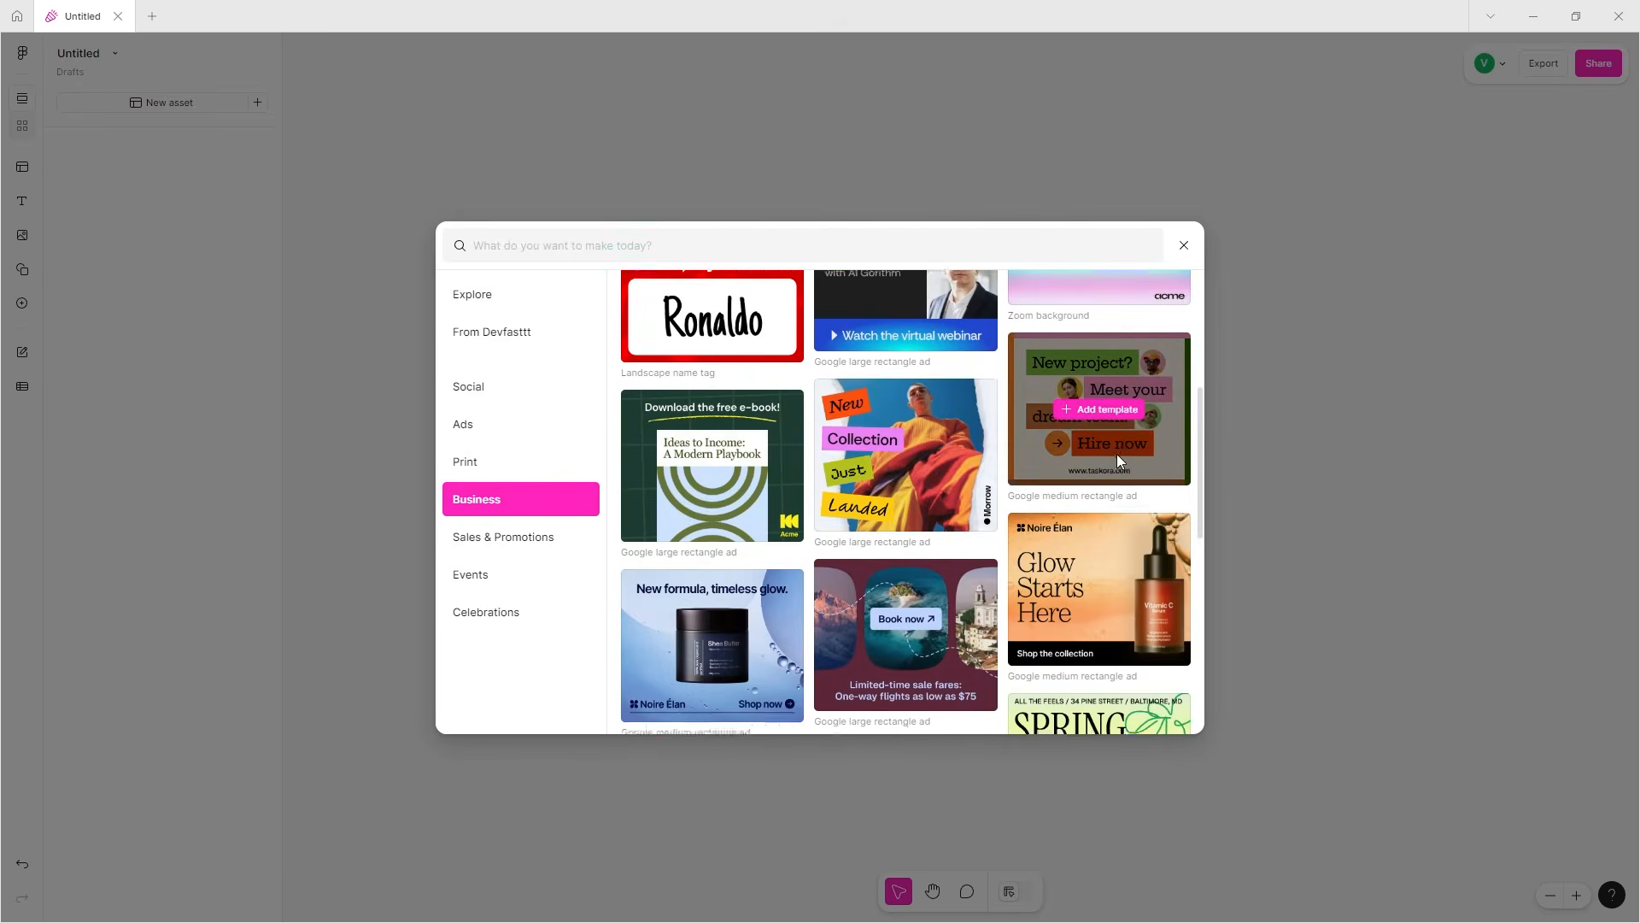
scroll(1114, 455, down, 4)
scroll(915, 487, down, 4)
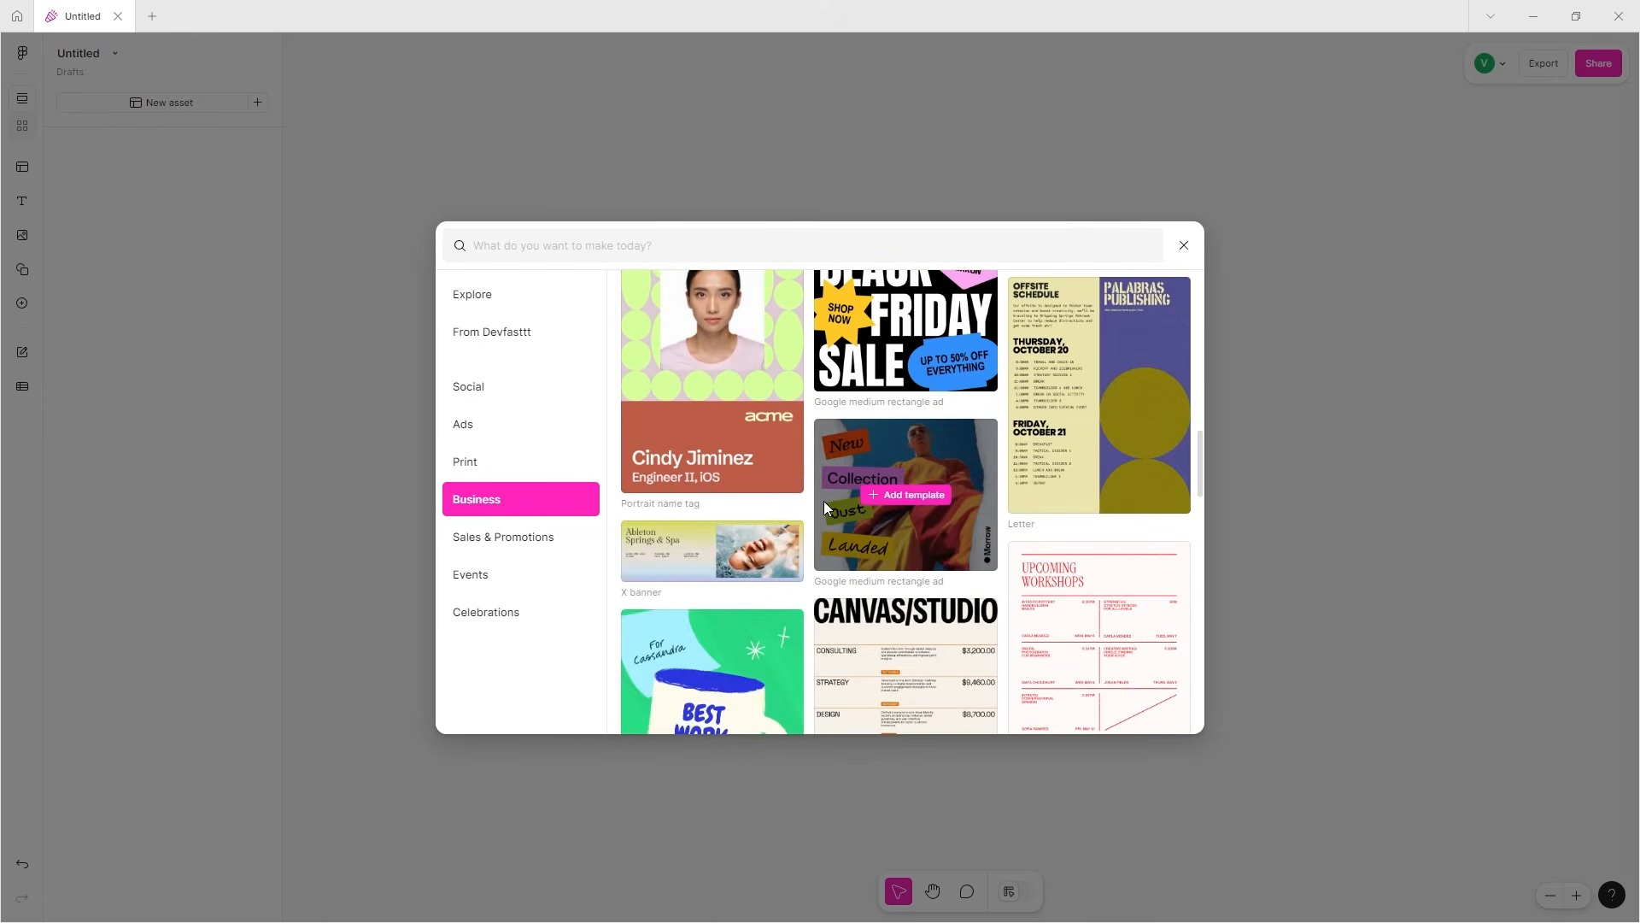
scroll(824, 507, down, 1)
- Browse the Sales & Promotions templates and compare the medium and large rectangle versions of the Black Friday sale ad
click(585, 541)
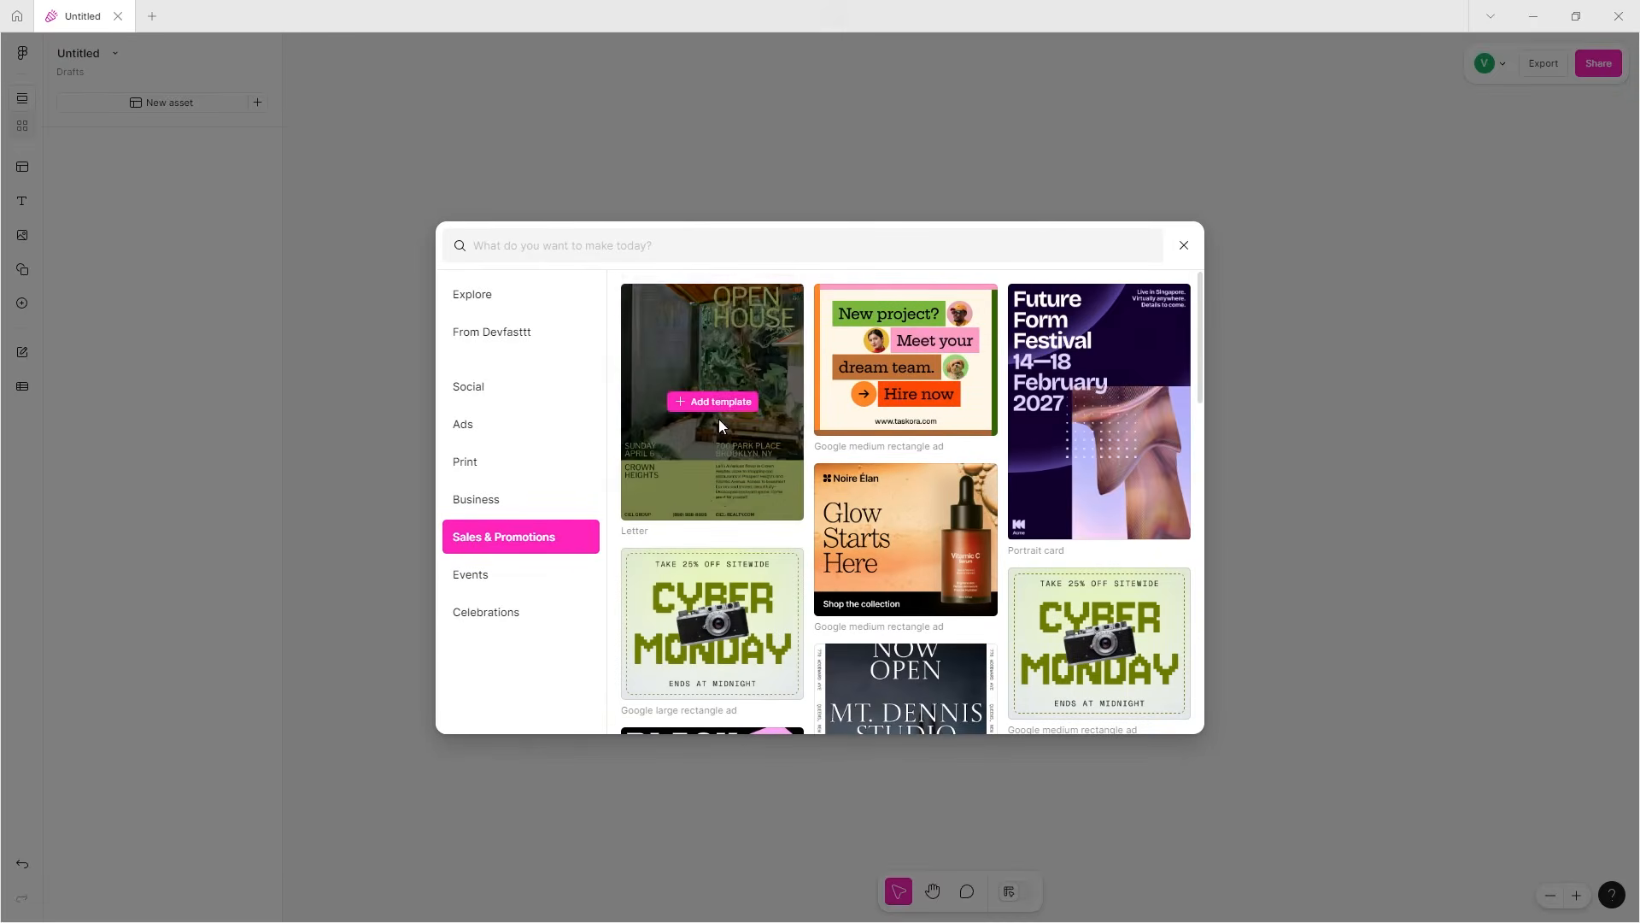
scroll(719, 419, down, 3)
mouse_move(703, 446)
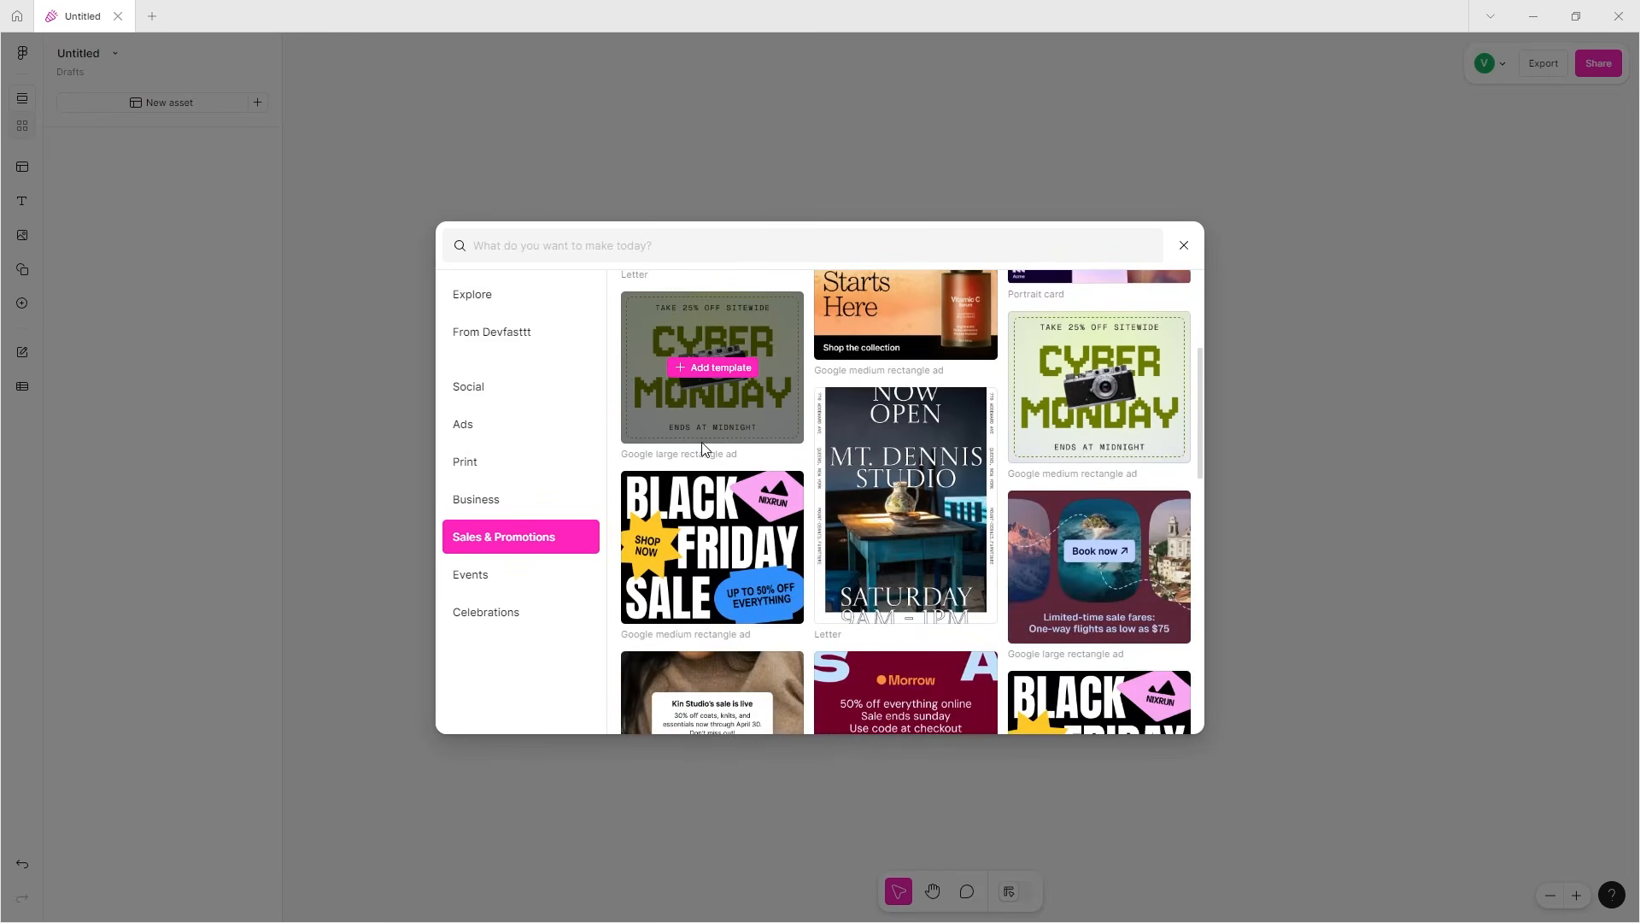
scroll(702, 448, down, 2)
mouse_move(1095, 449)
scroll(1059, 444, down, 1)
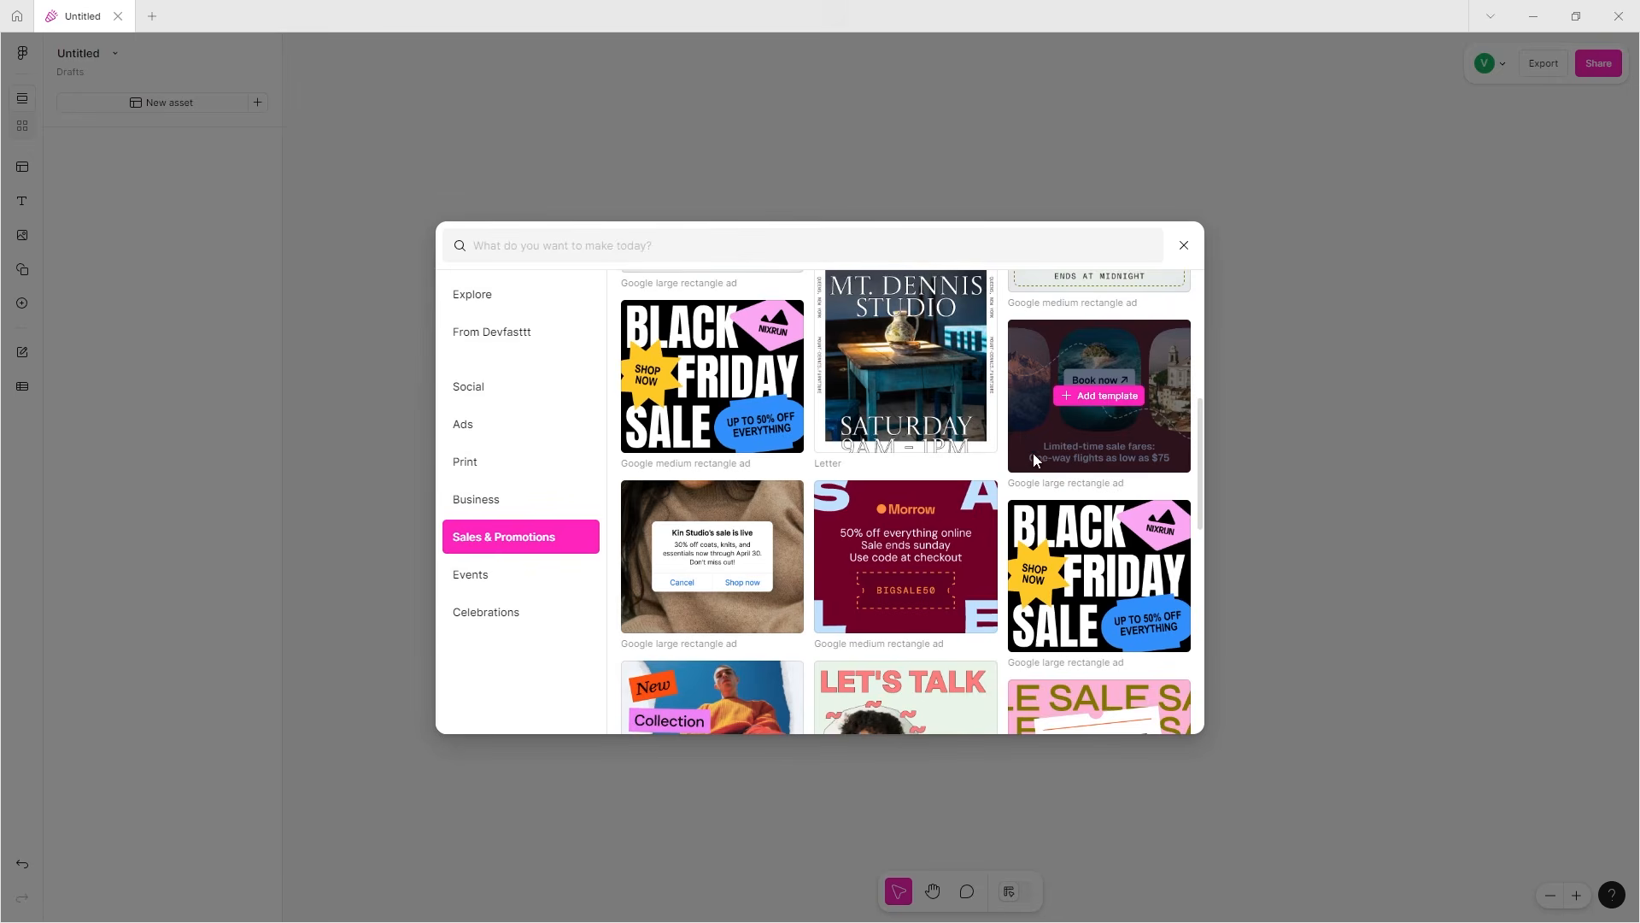
mouse_move(1097, 647)
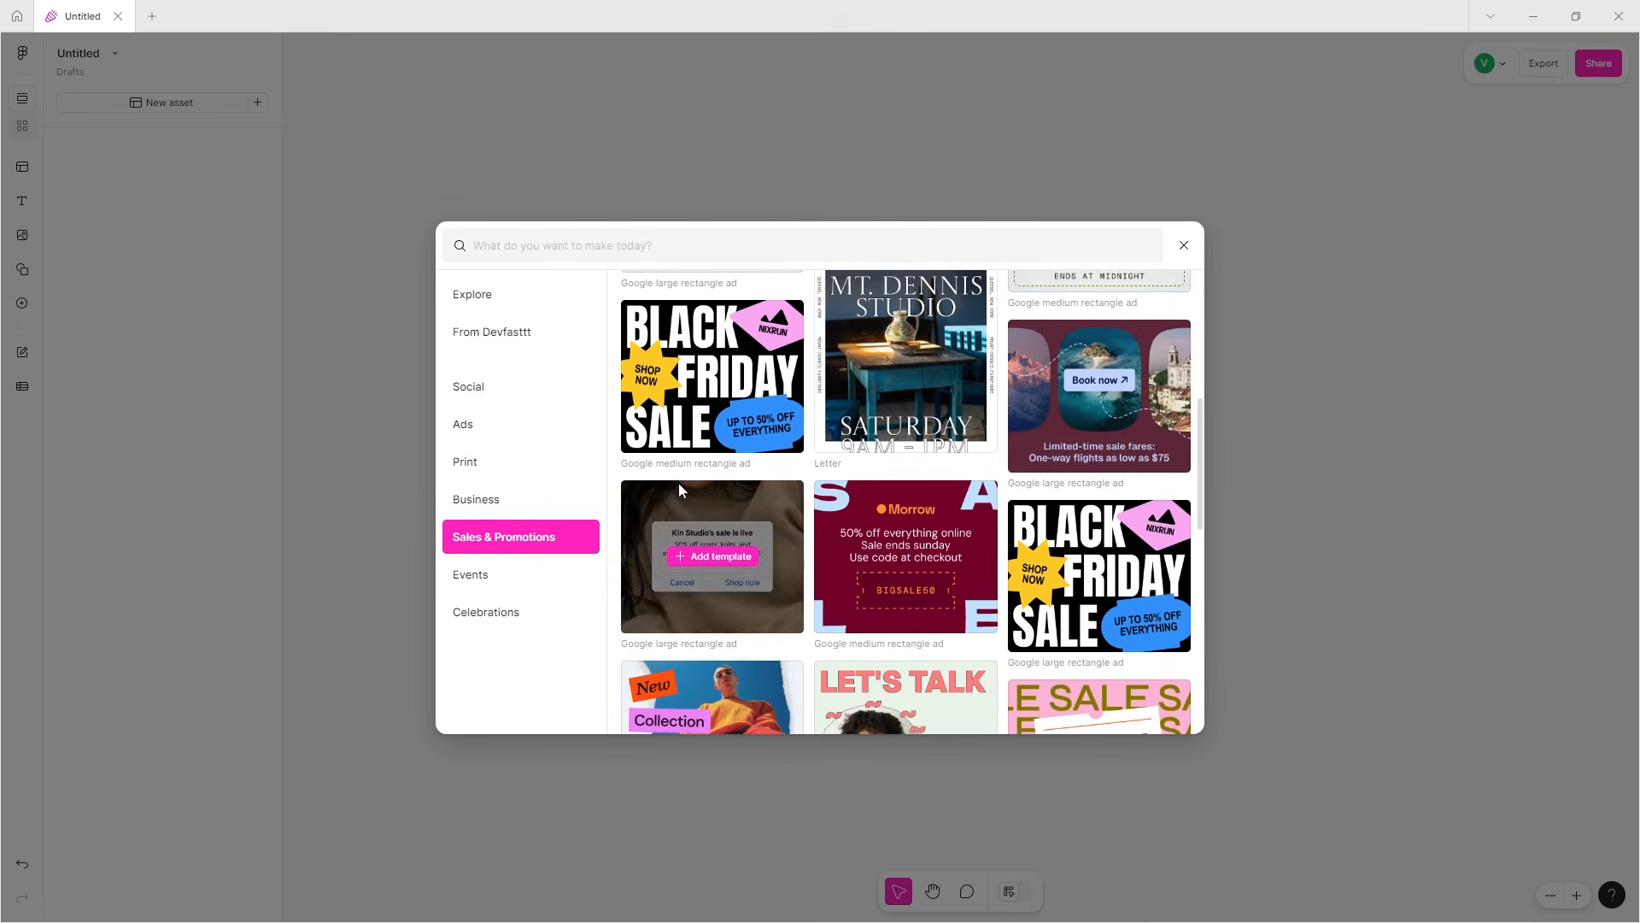
mouse_move(781, 398)
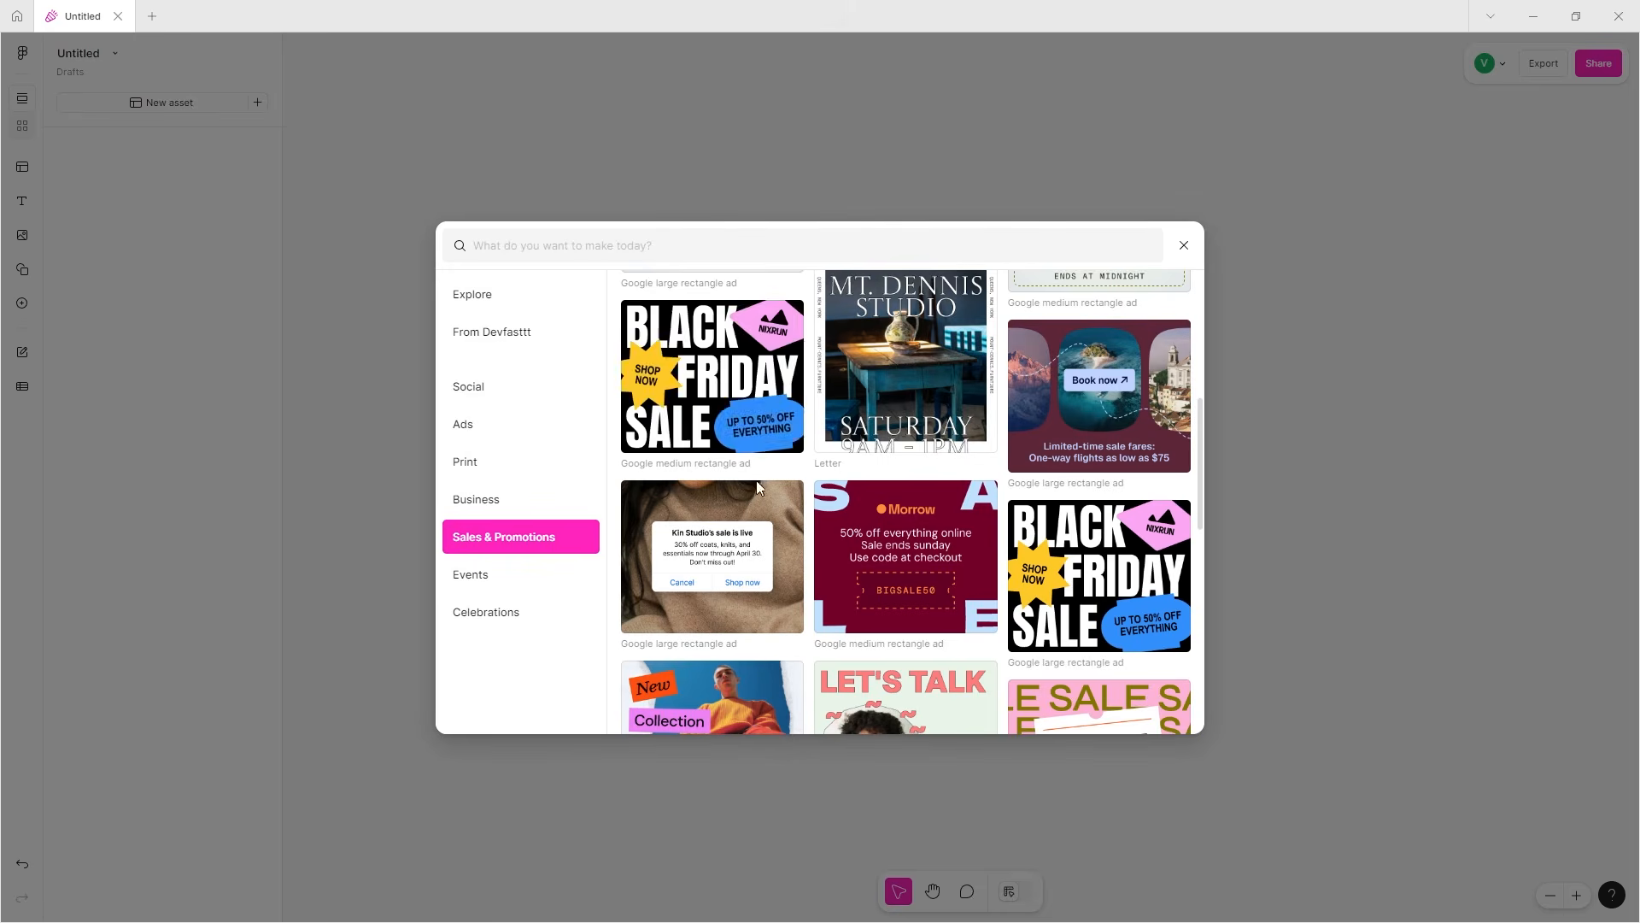
mouse_move(1079, 559)
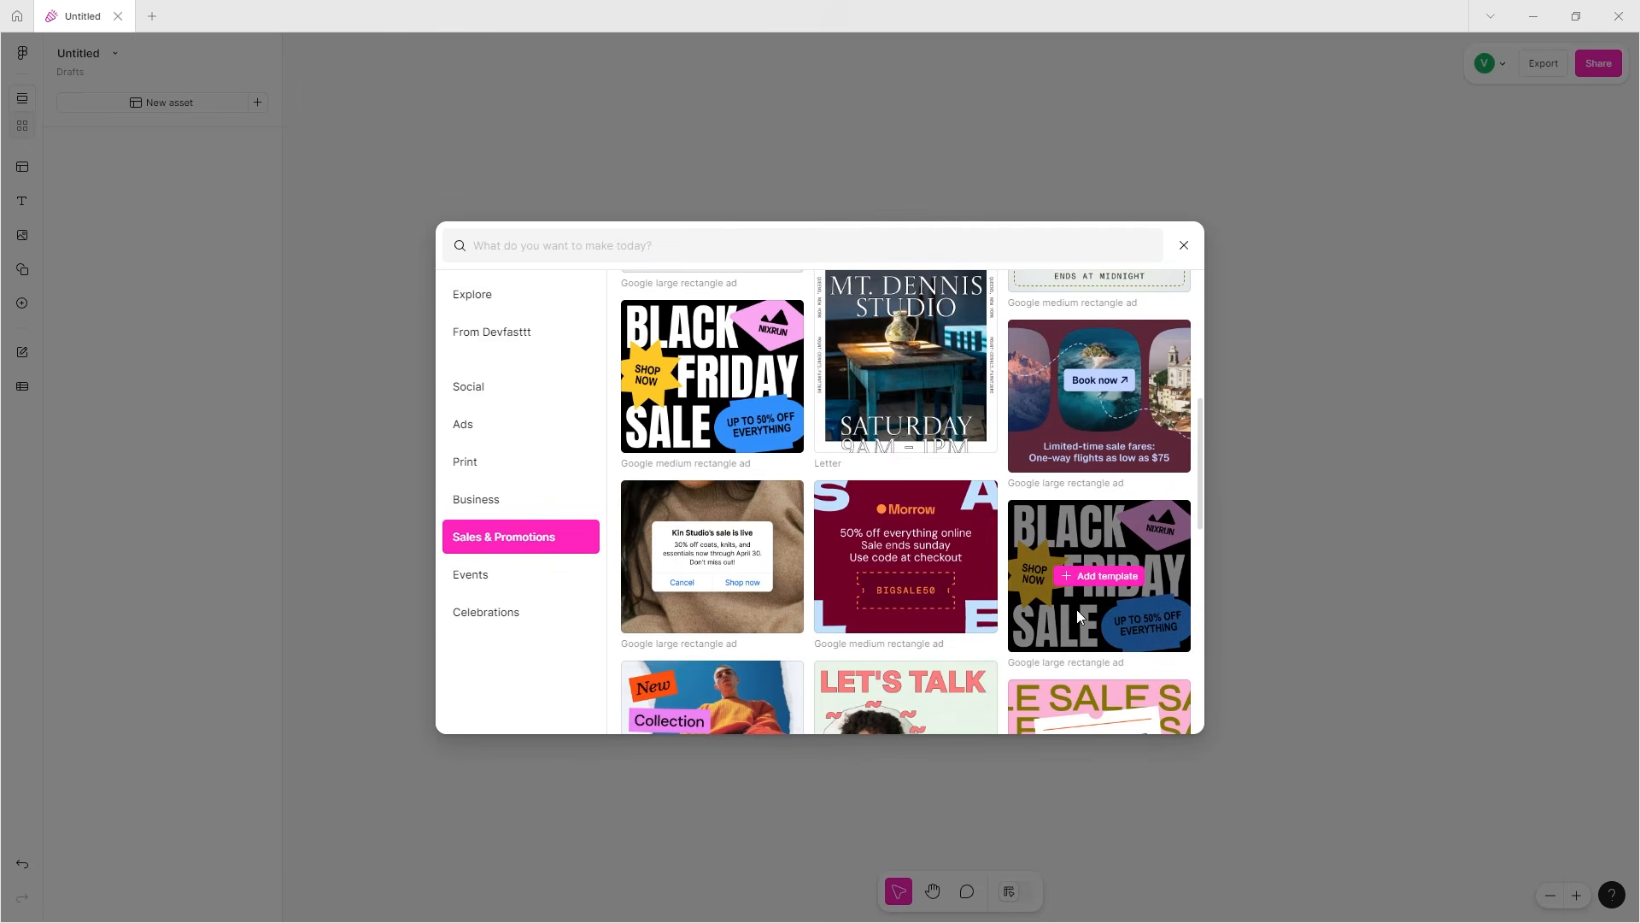
mouse_move(680, 377)
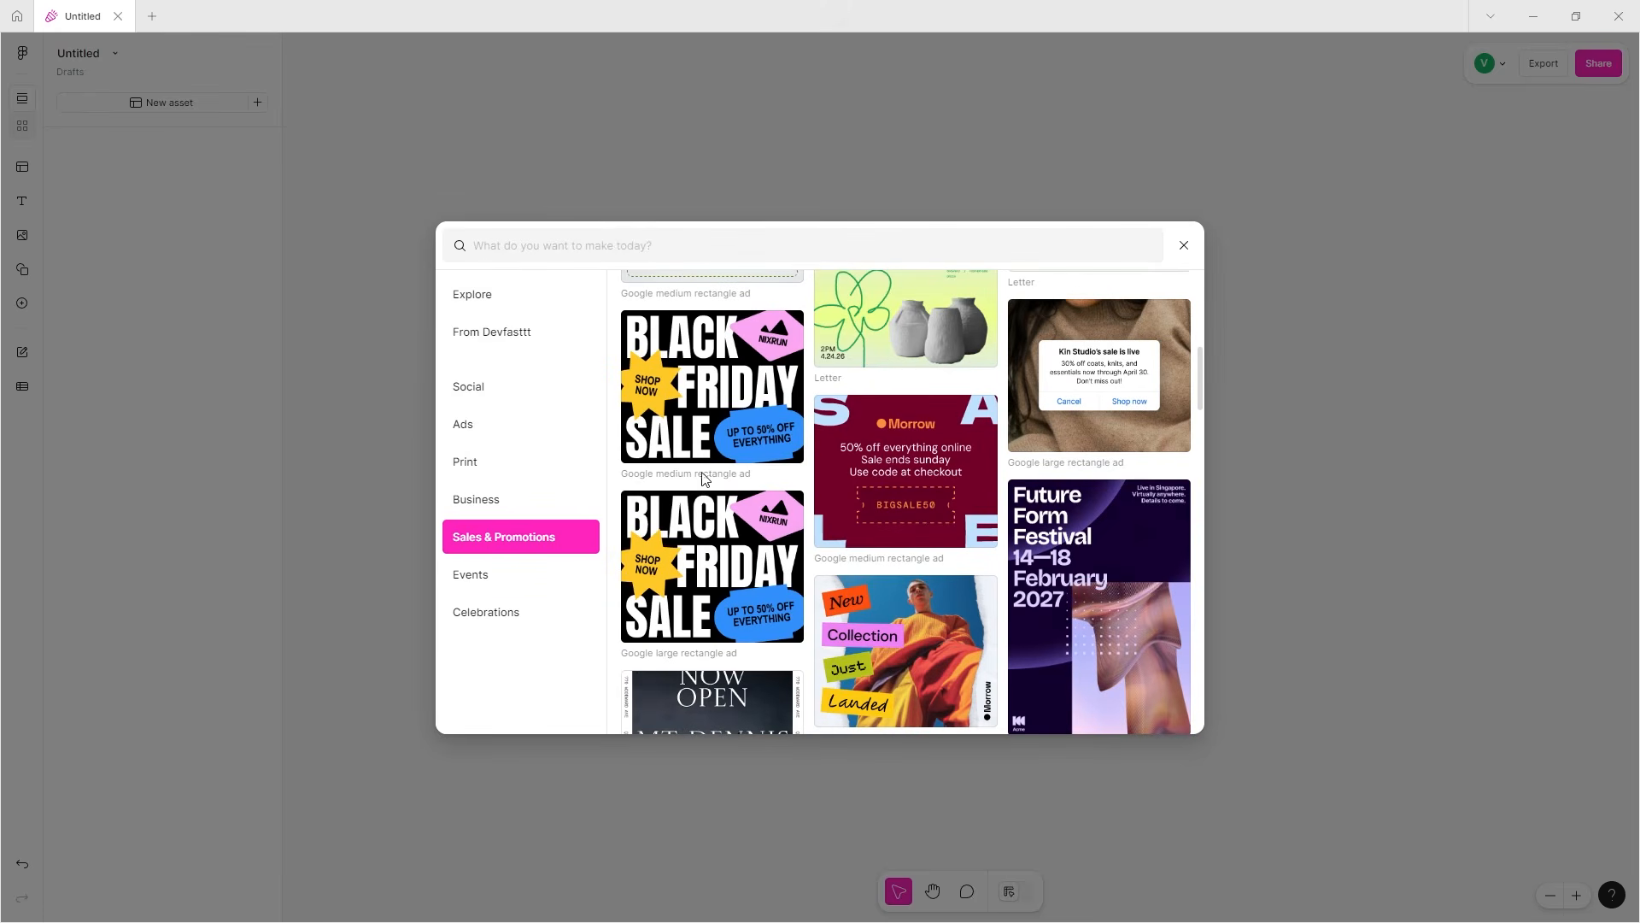
mouse_move(698, 524)
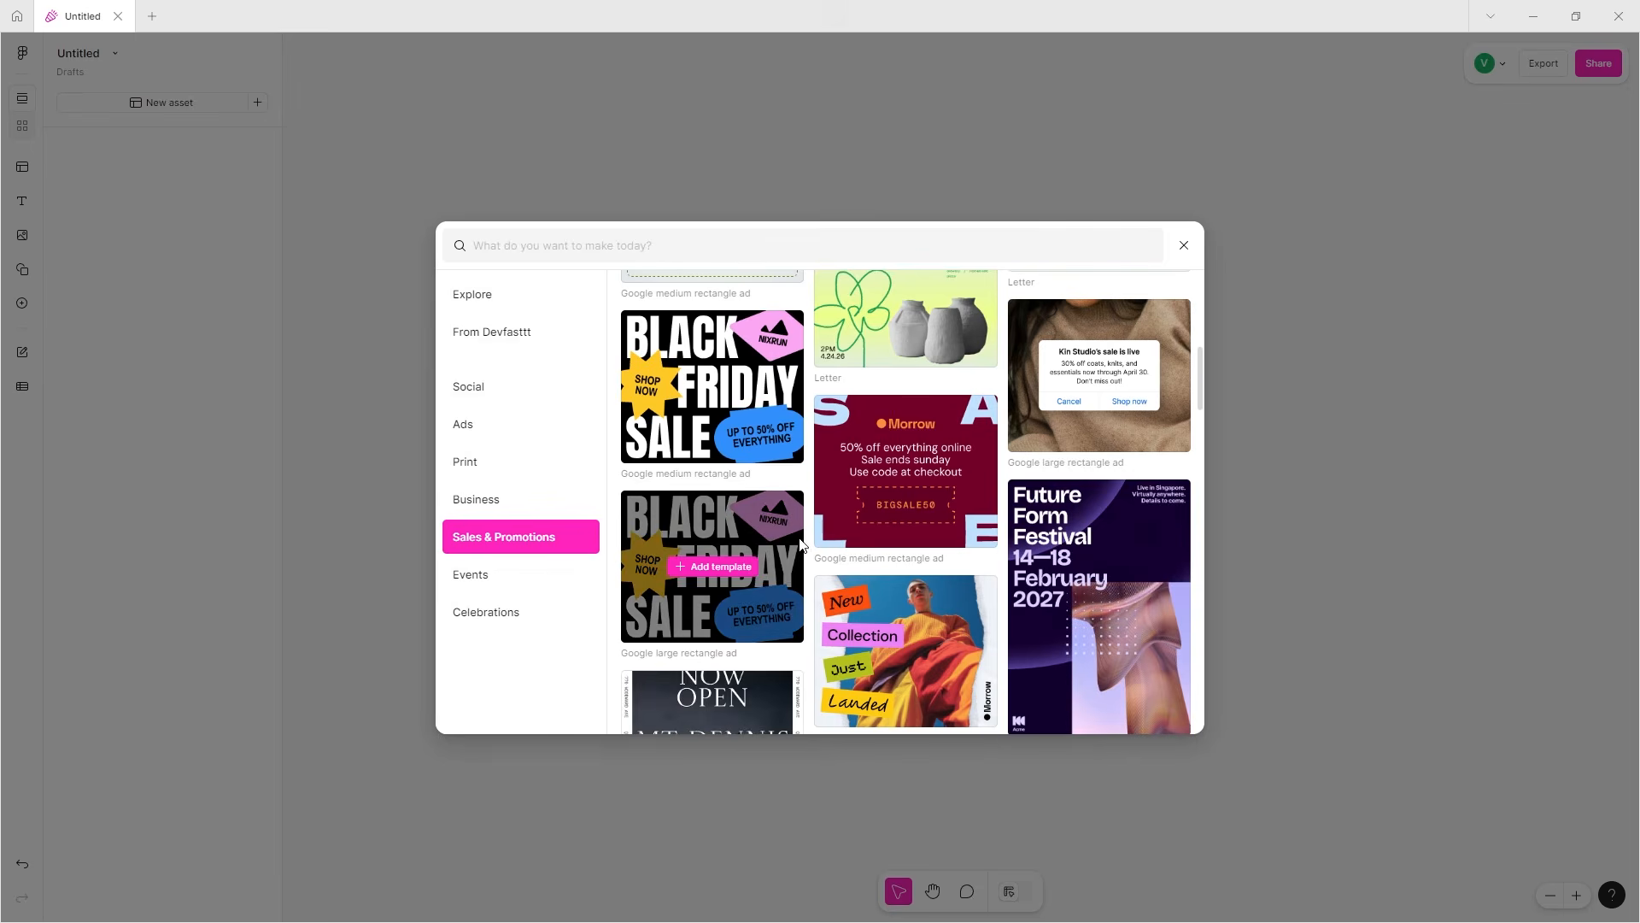
mouse_move(790, 514)
- Browse the Events template category, examining its name tags, schedules, invitation cards, posters and Instagram stories
click(476, 575)
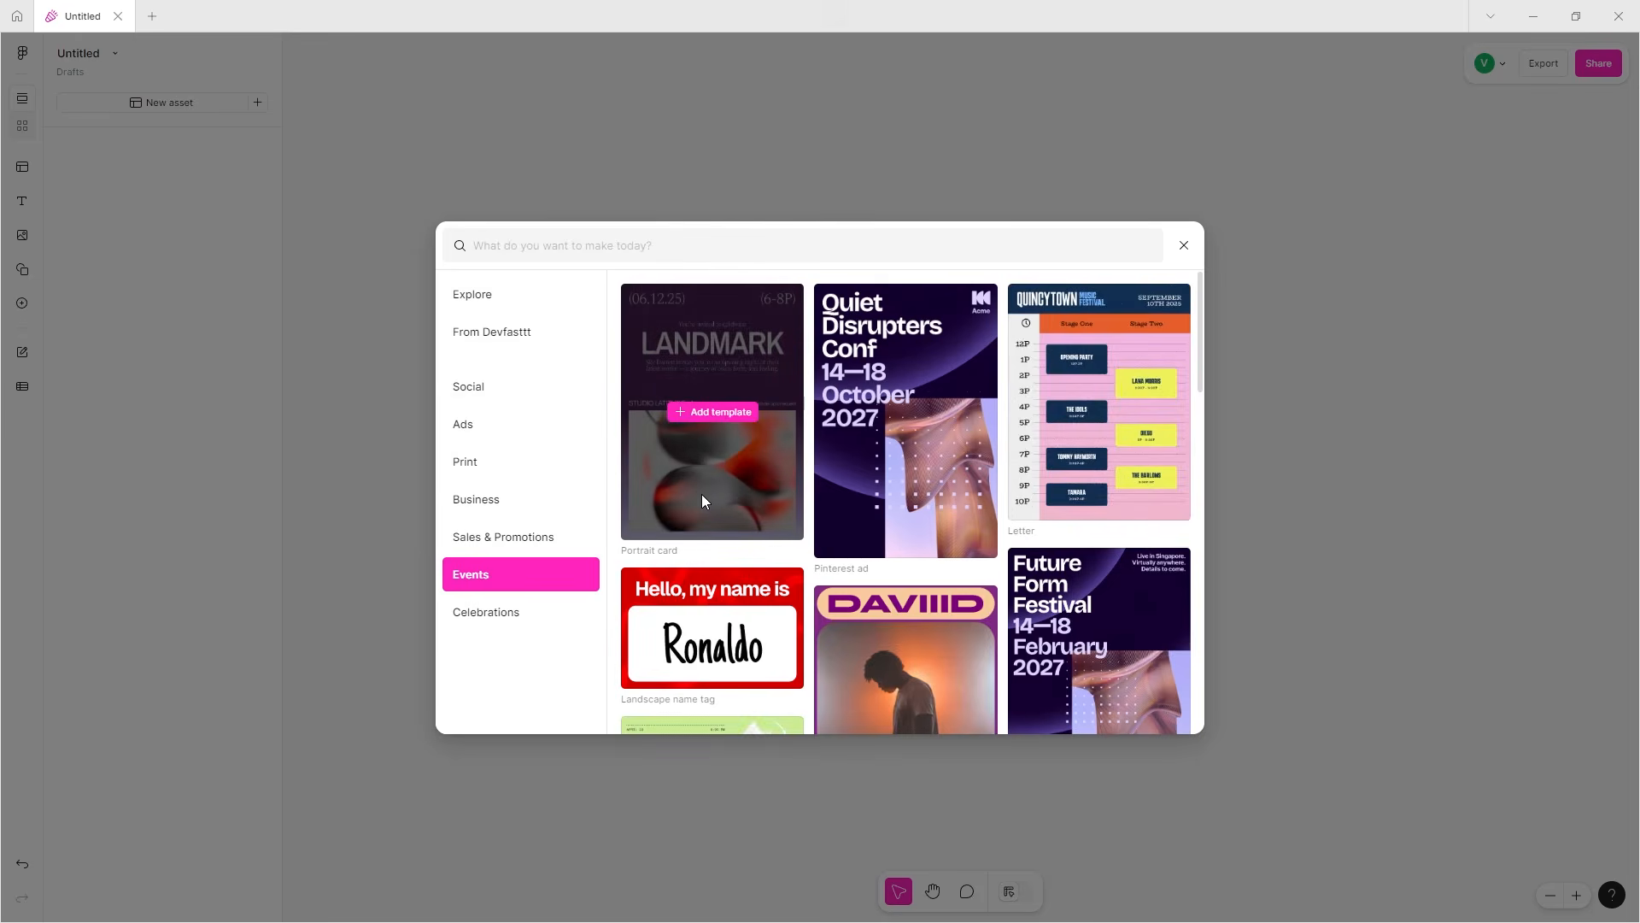
scroll(701, 494, down, 2)
scroll(917, 494, down, 9)
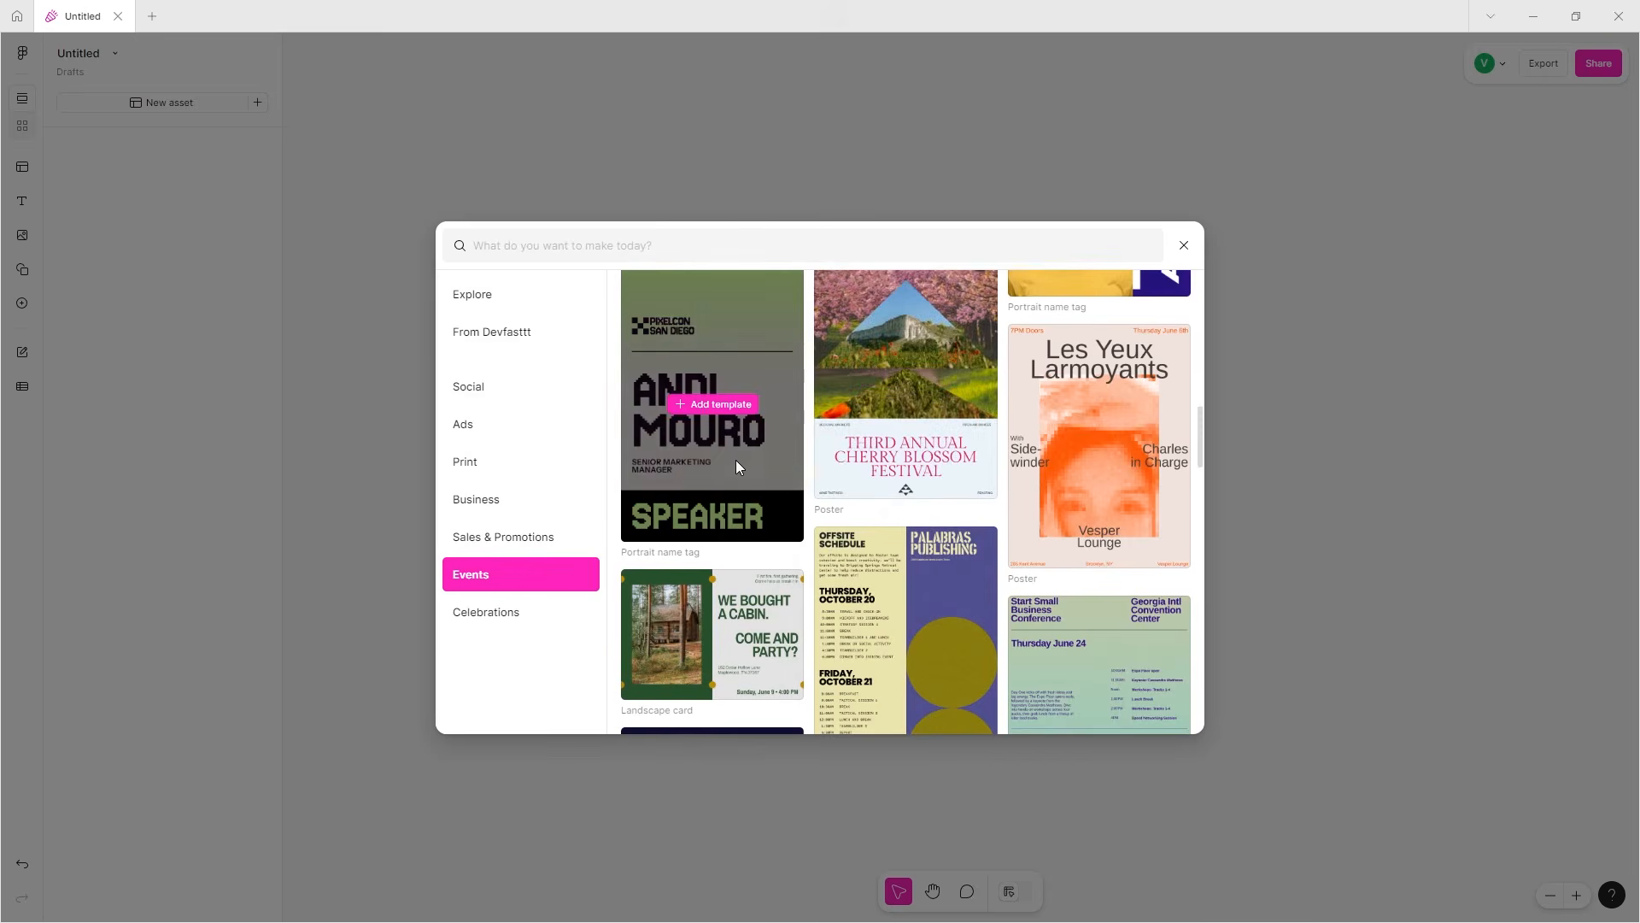
scroll(808, 477, down, 1)
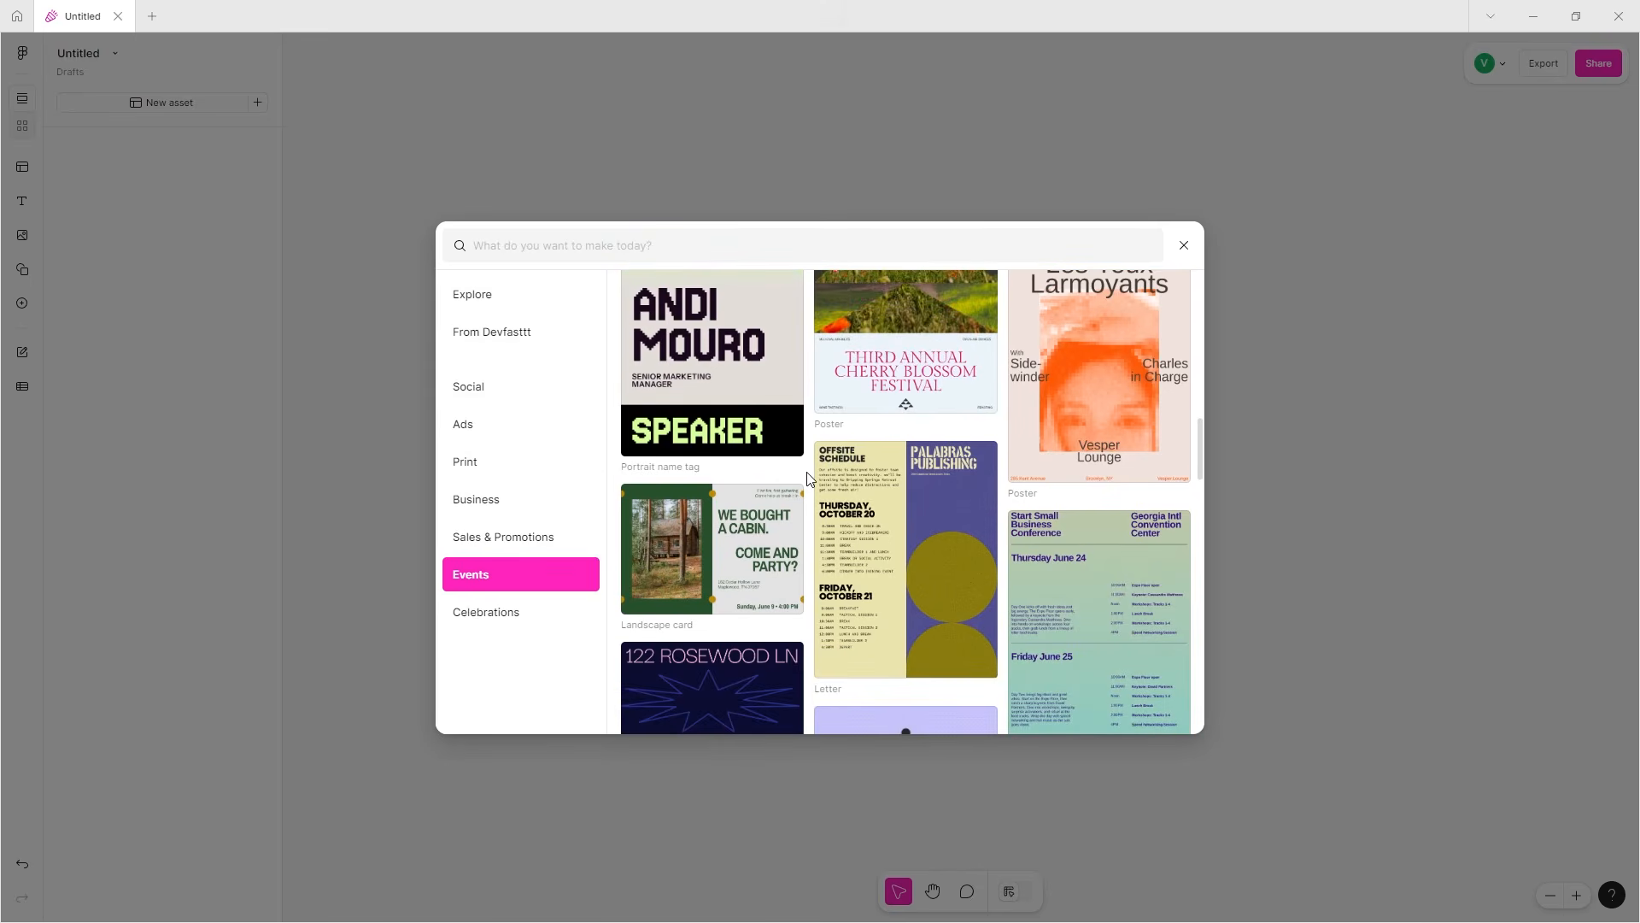
scroll(883, 460, down, 1)
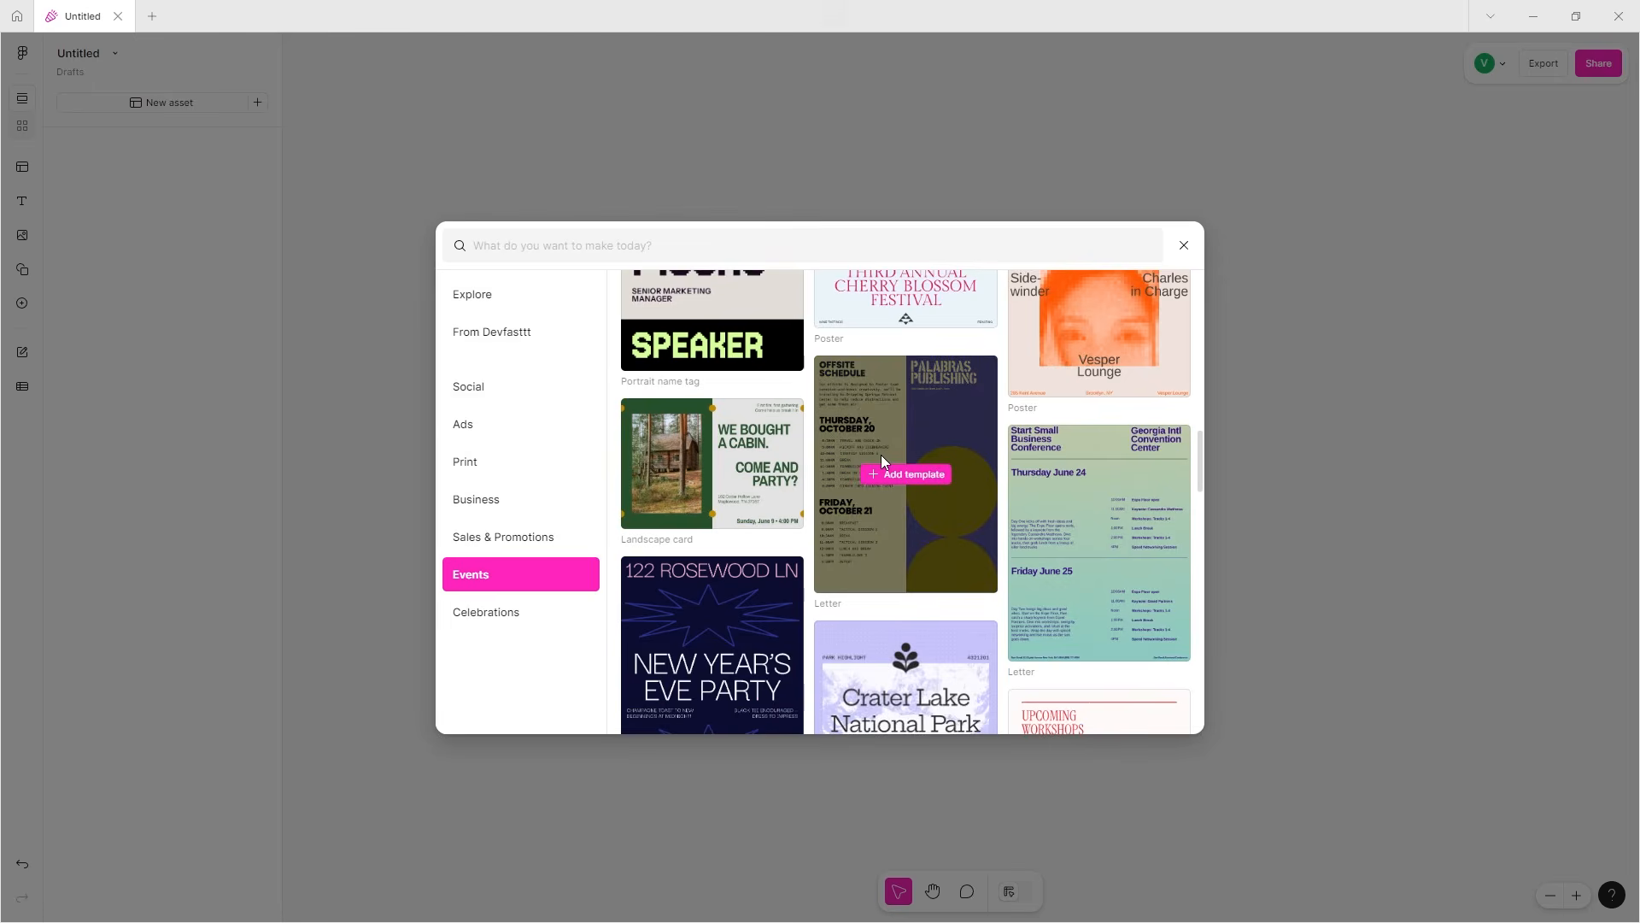
scroll(880, 460, down, 4)
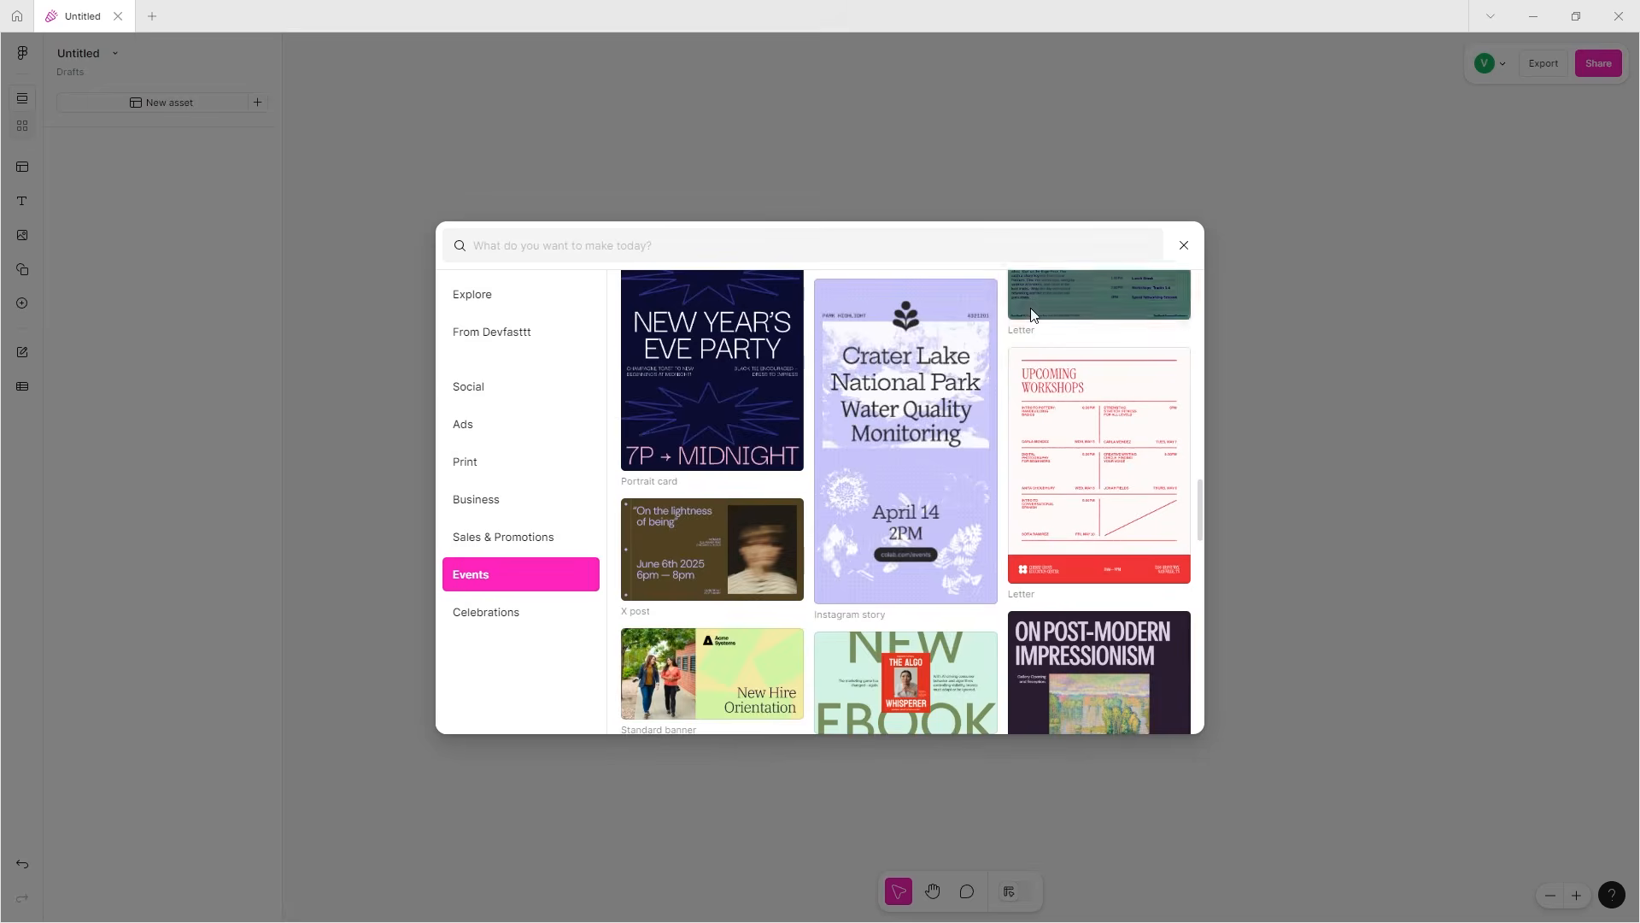
scroll(875, 437, down, 8)
scroll(875, 437, up, 3)
scroll(875, 437, up, 1)
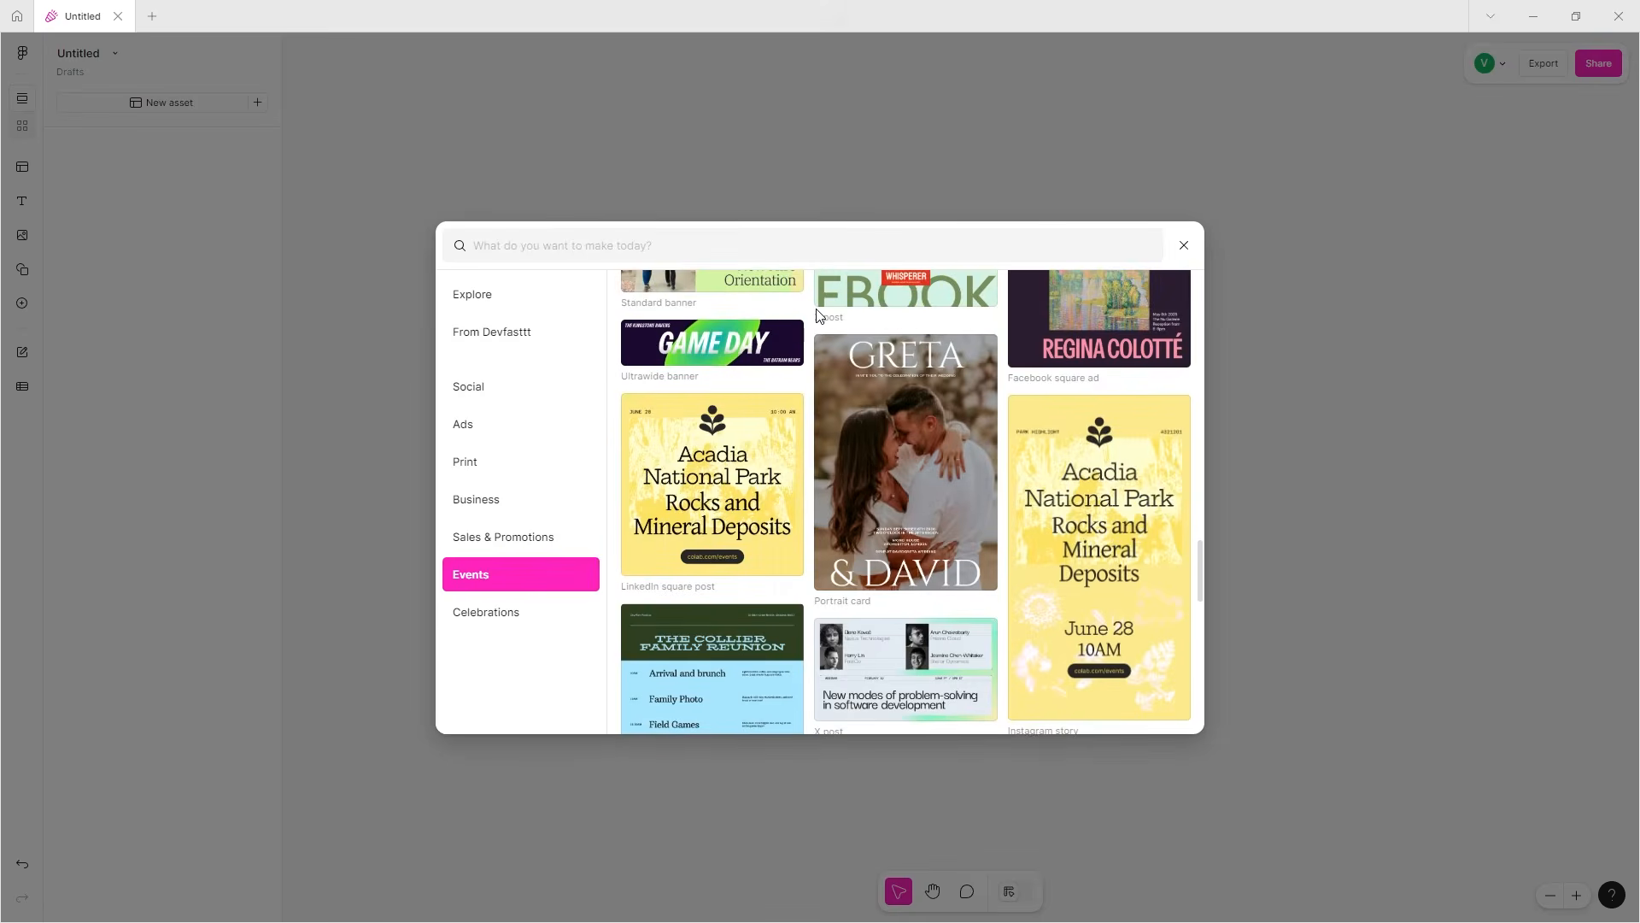
scroll(819, 316, down, 10)
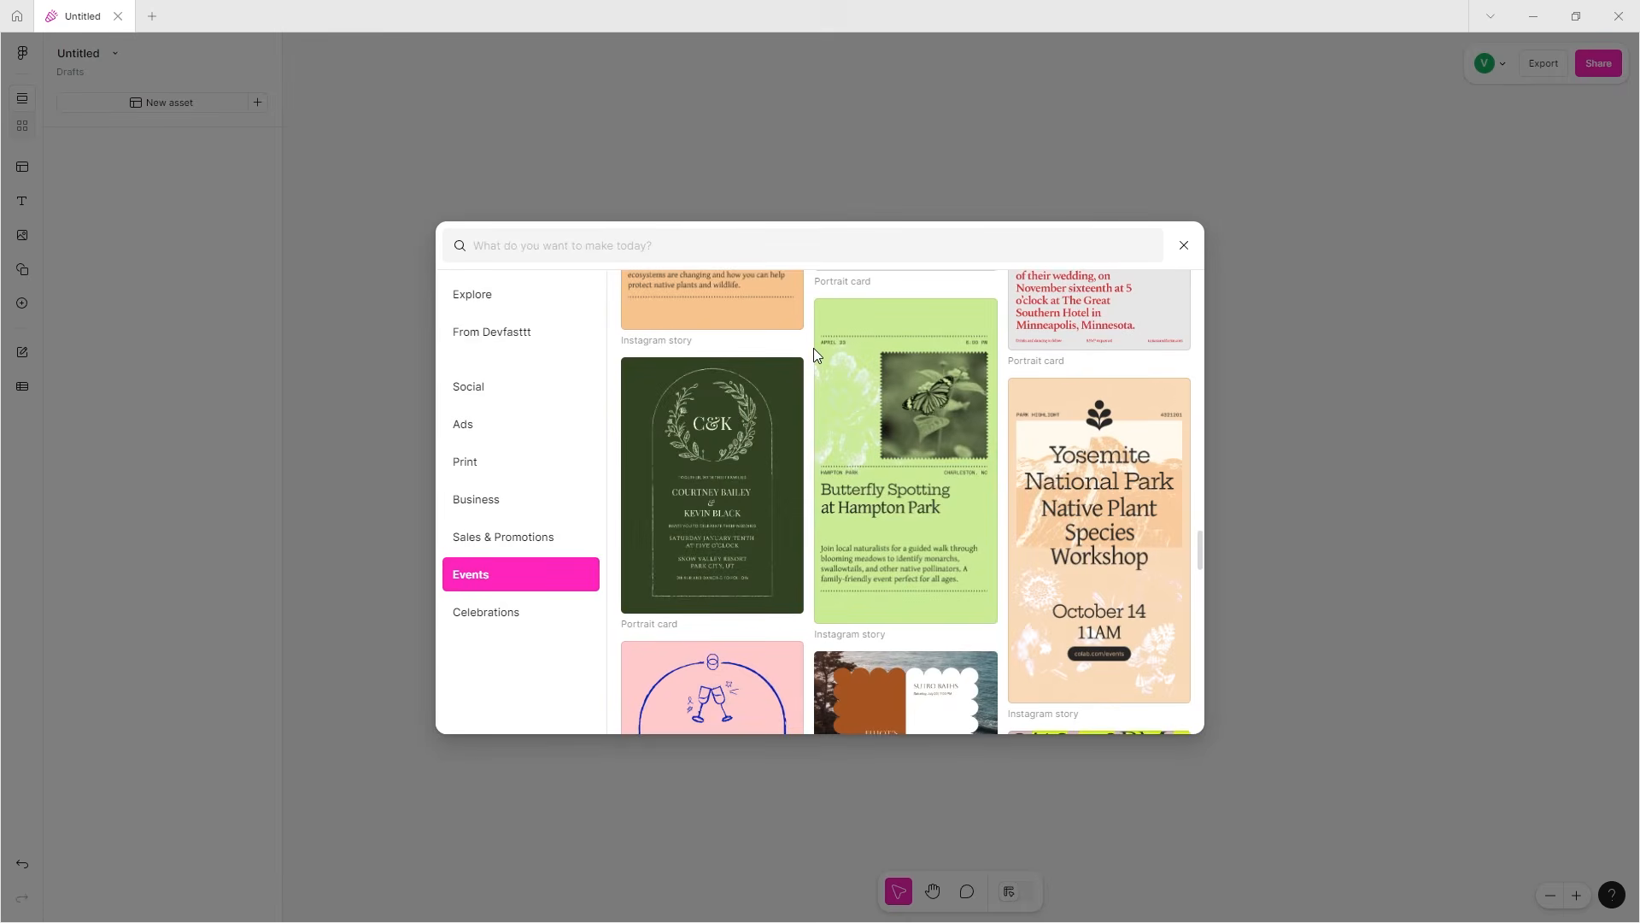
scroll(803, 347, down, 5)
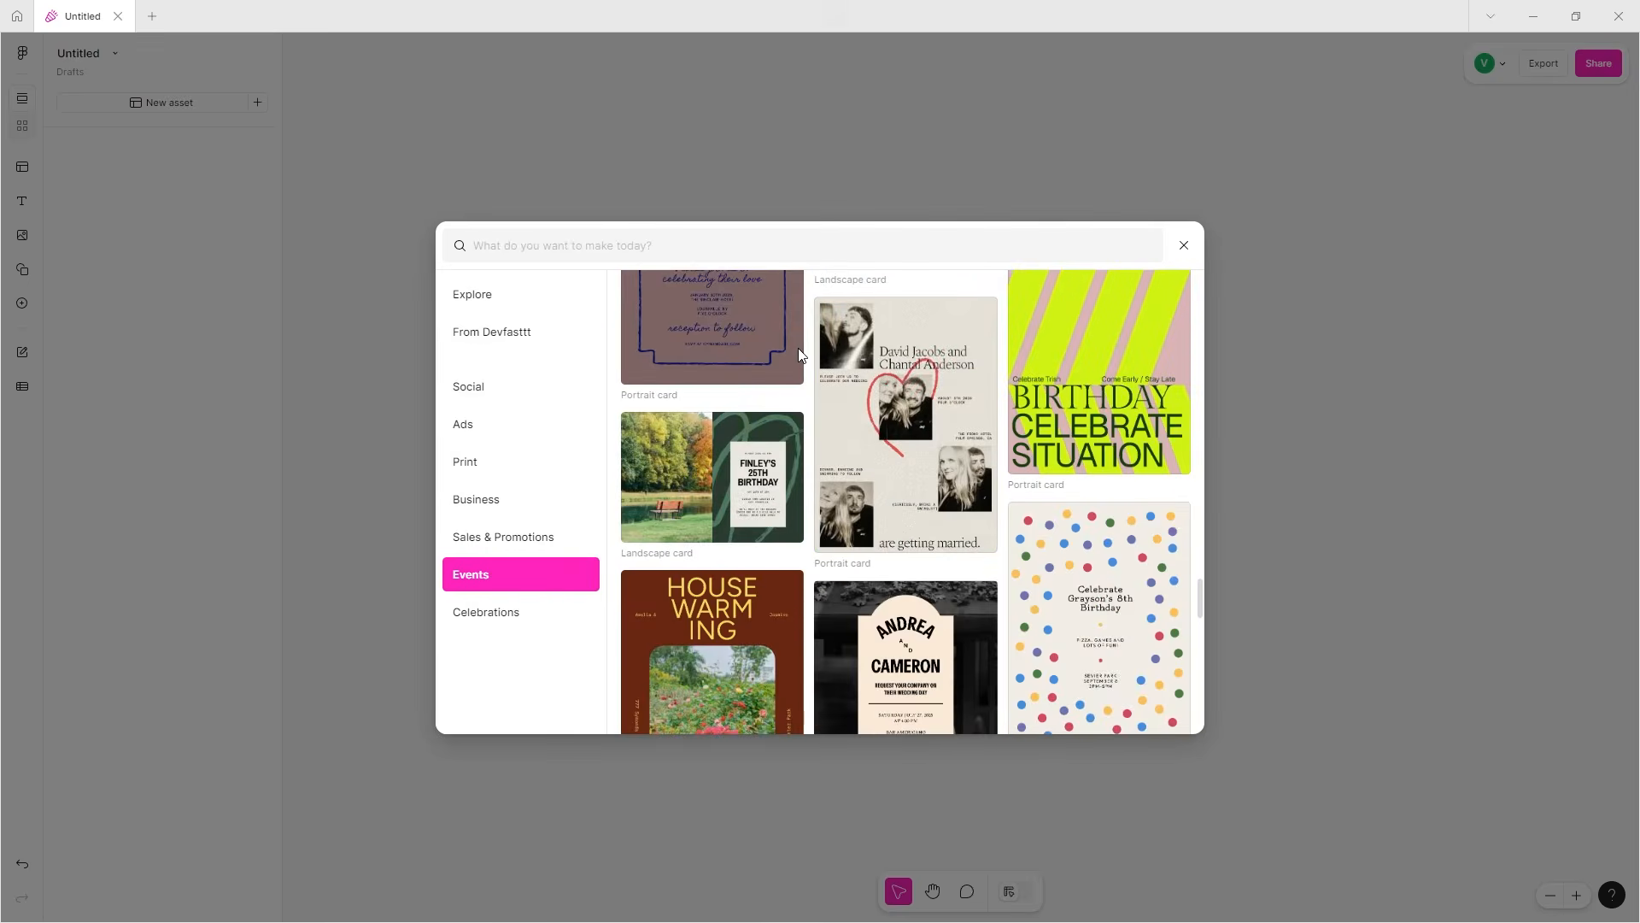
scroll(1155, 487, down, 2)
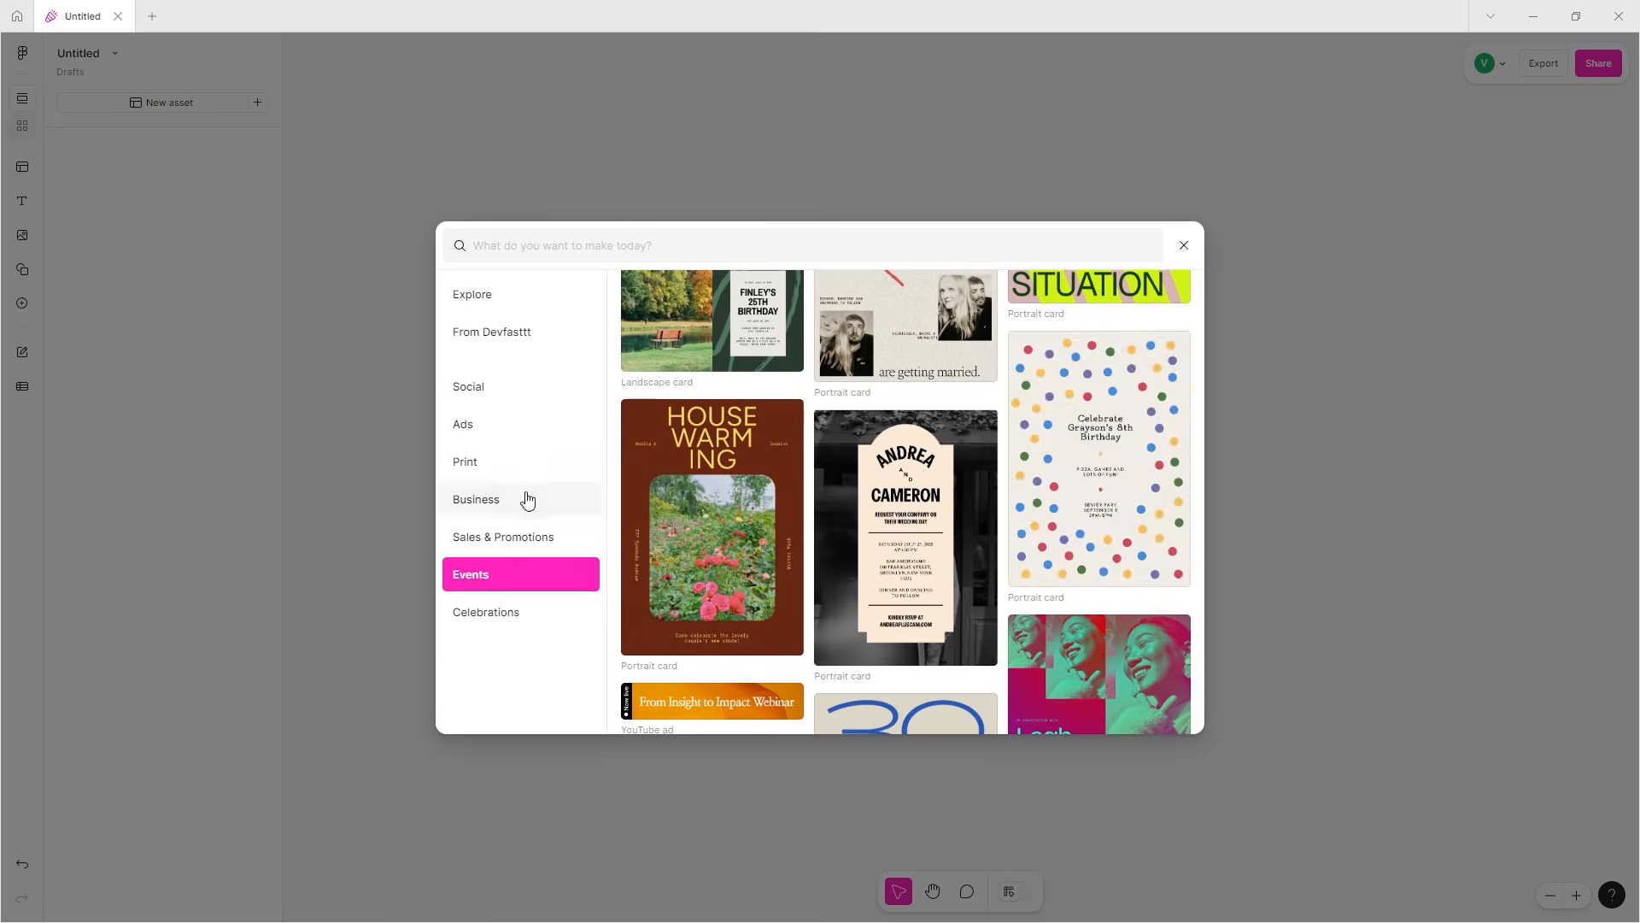
- Browse the Celebrations template category, examining its thank-you, wedding, save-the-date and birthday cards
click(491, 630)
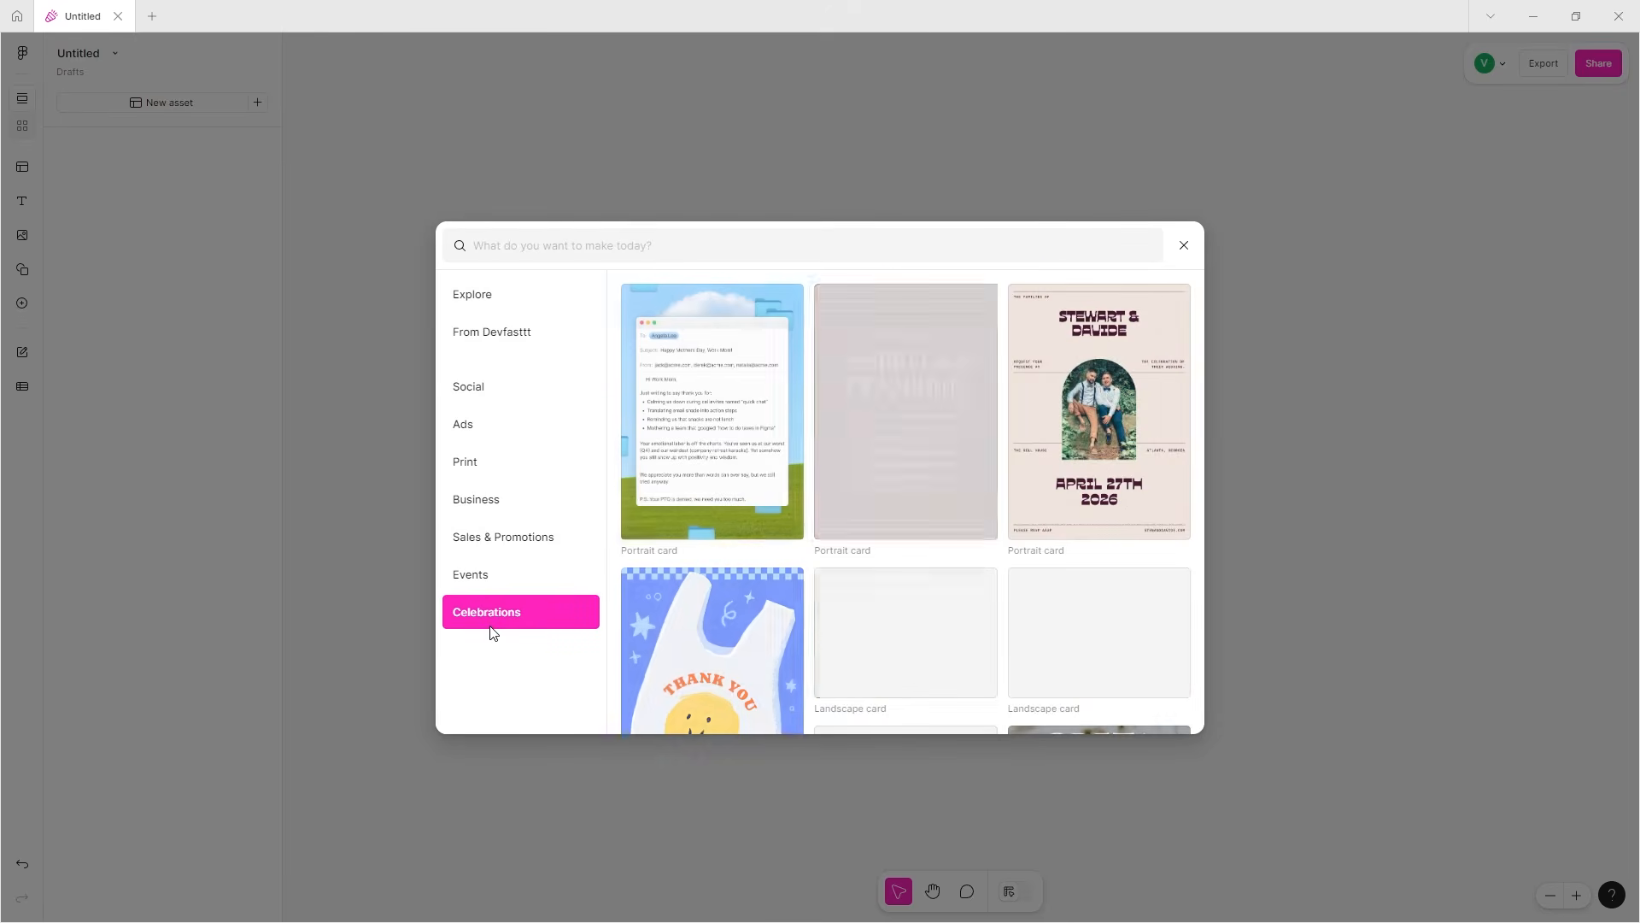
scroll(722, 581, down, 3)
scroll(722, 581, down, 2)
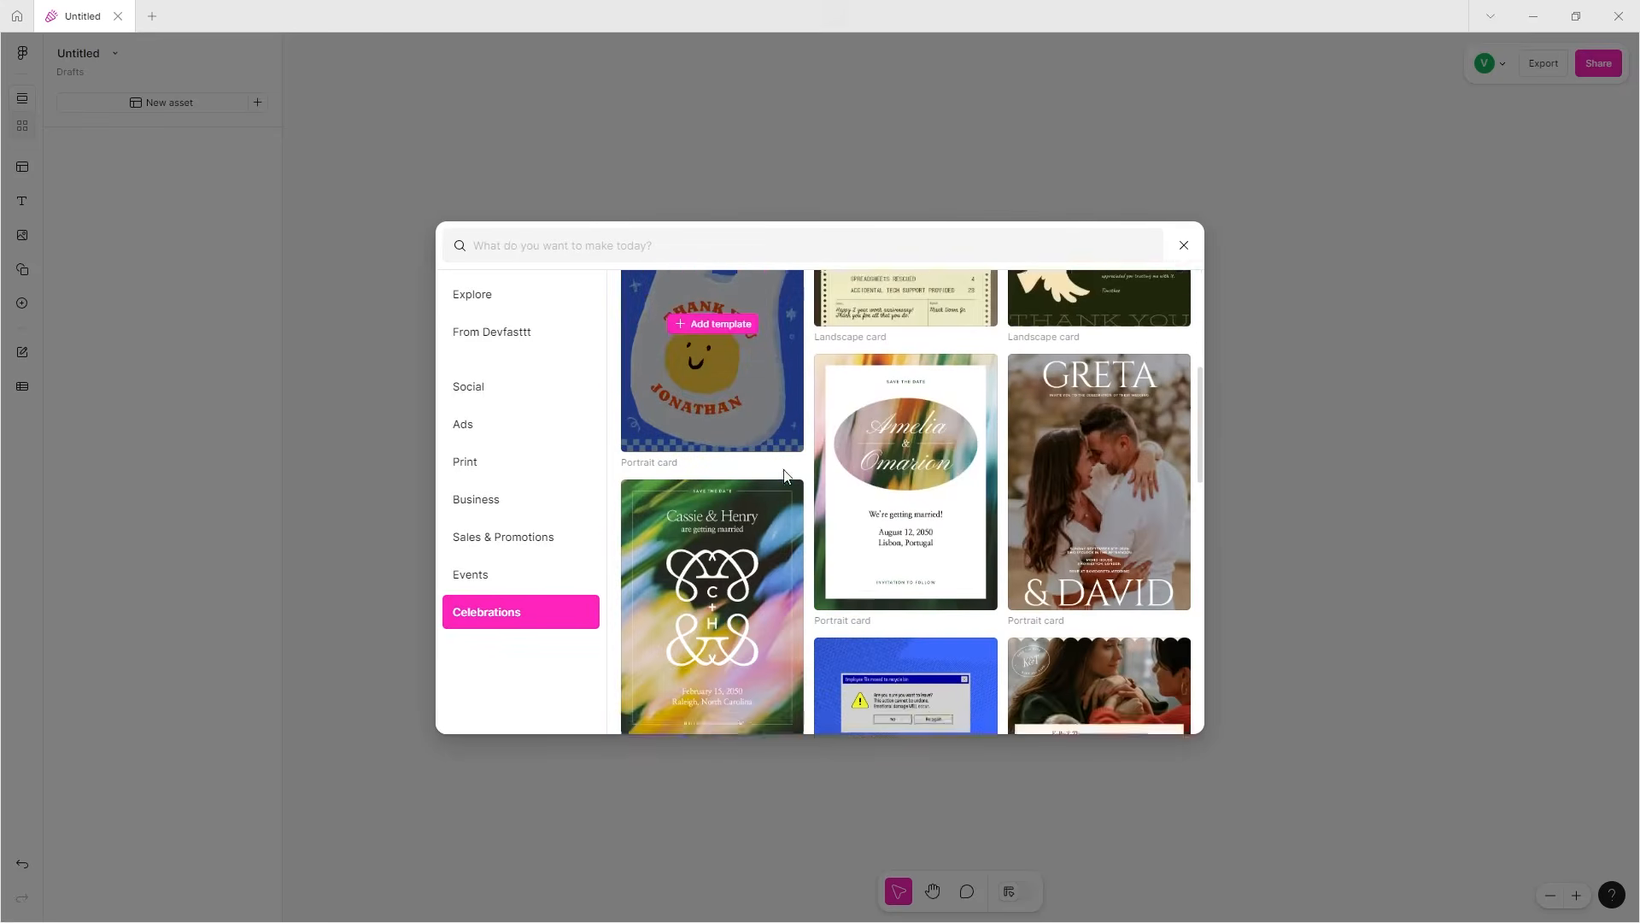
scroll(787, 466, down, 6)
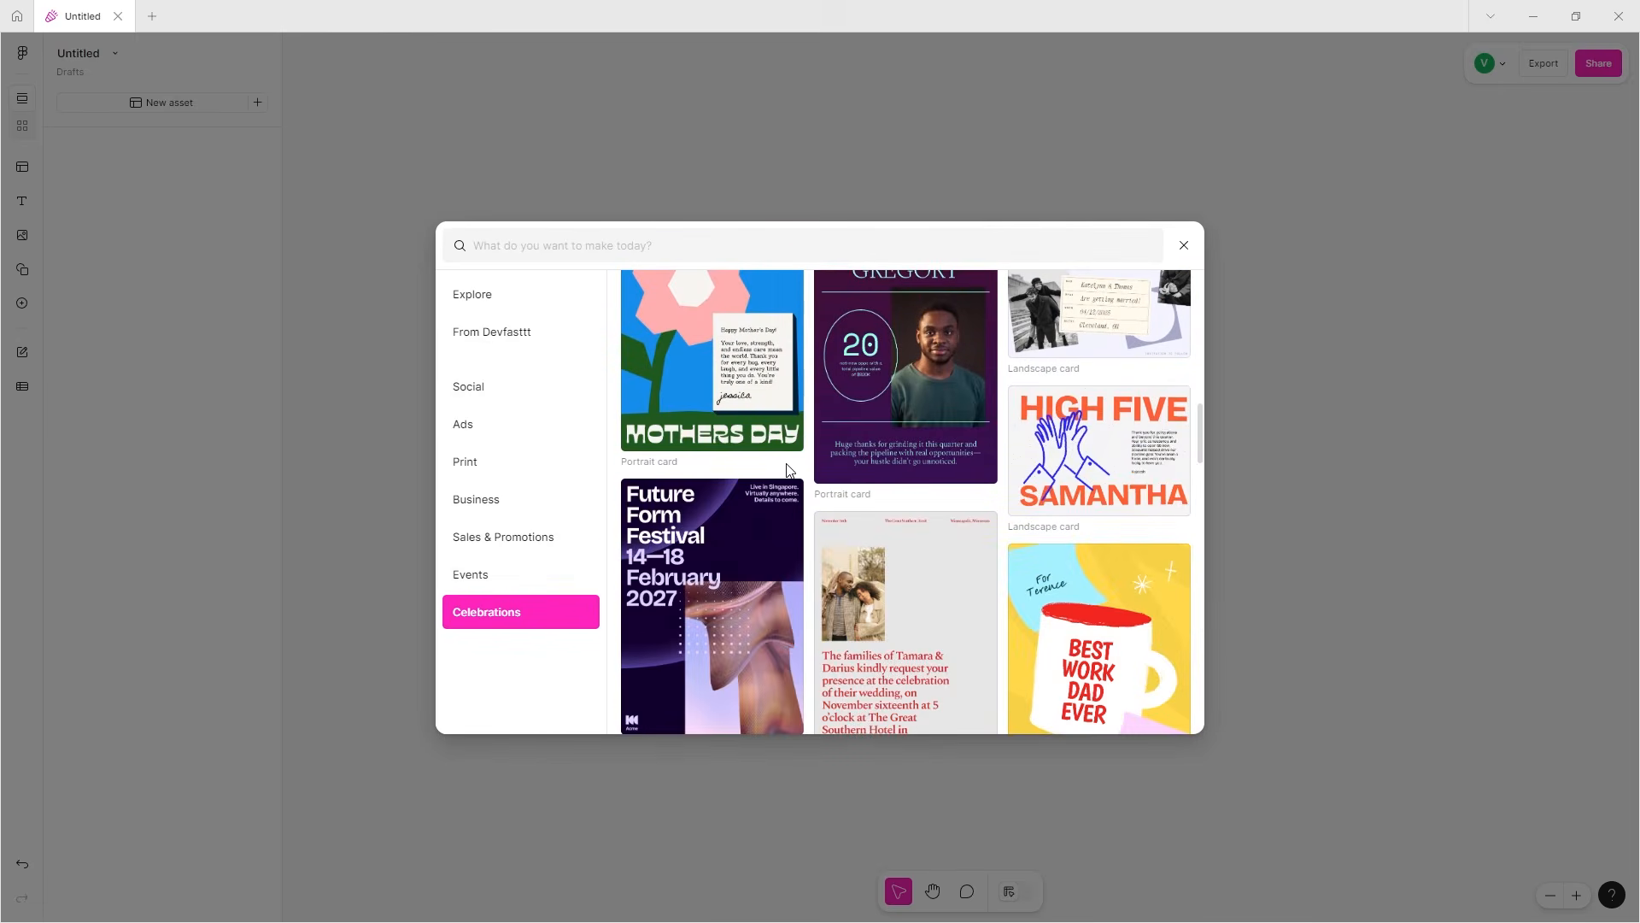
scroll(786, 468, down, 2)
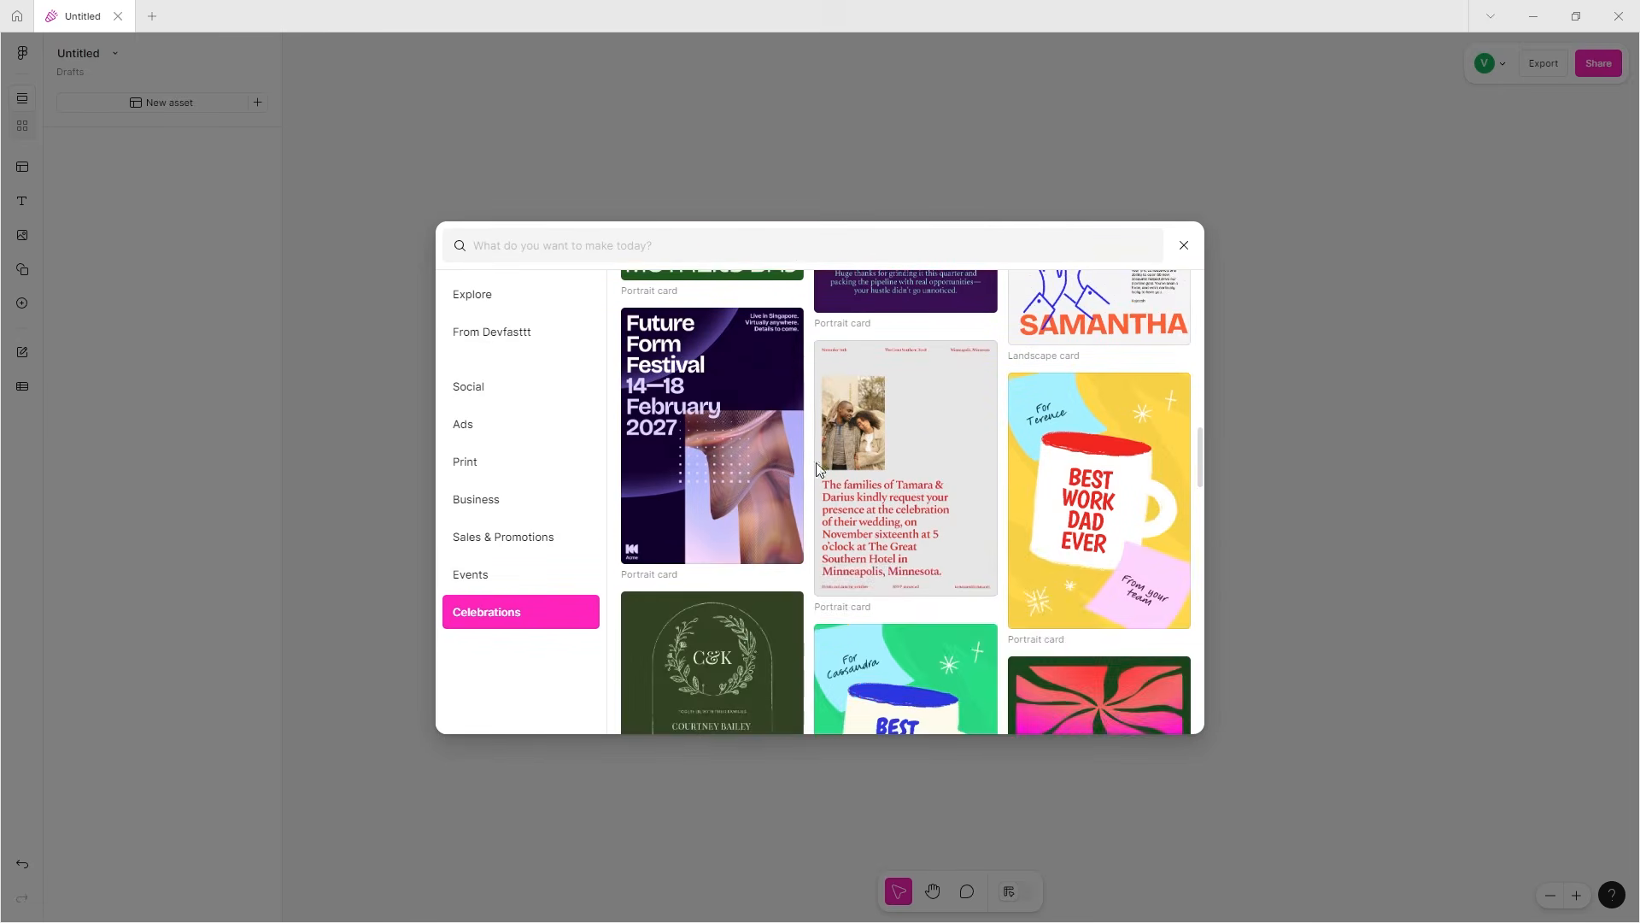
scroll(1022, 478, down, 2)
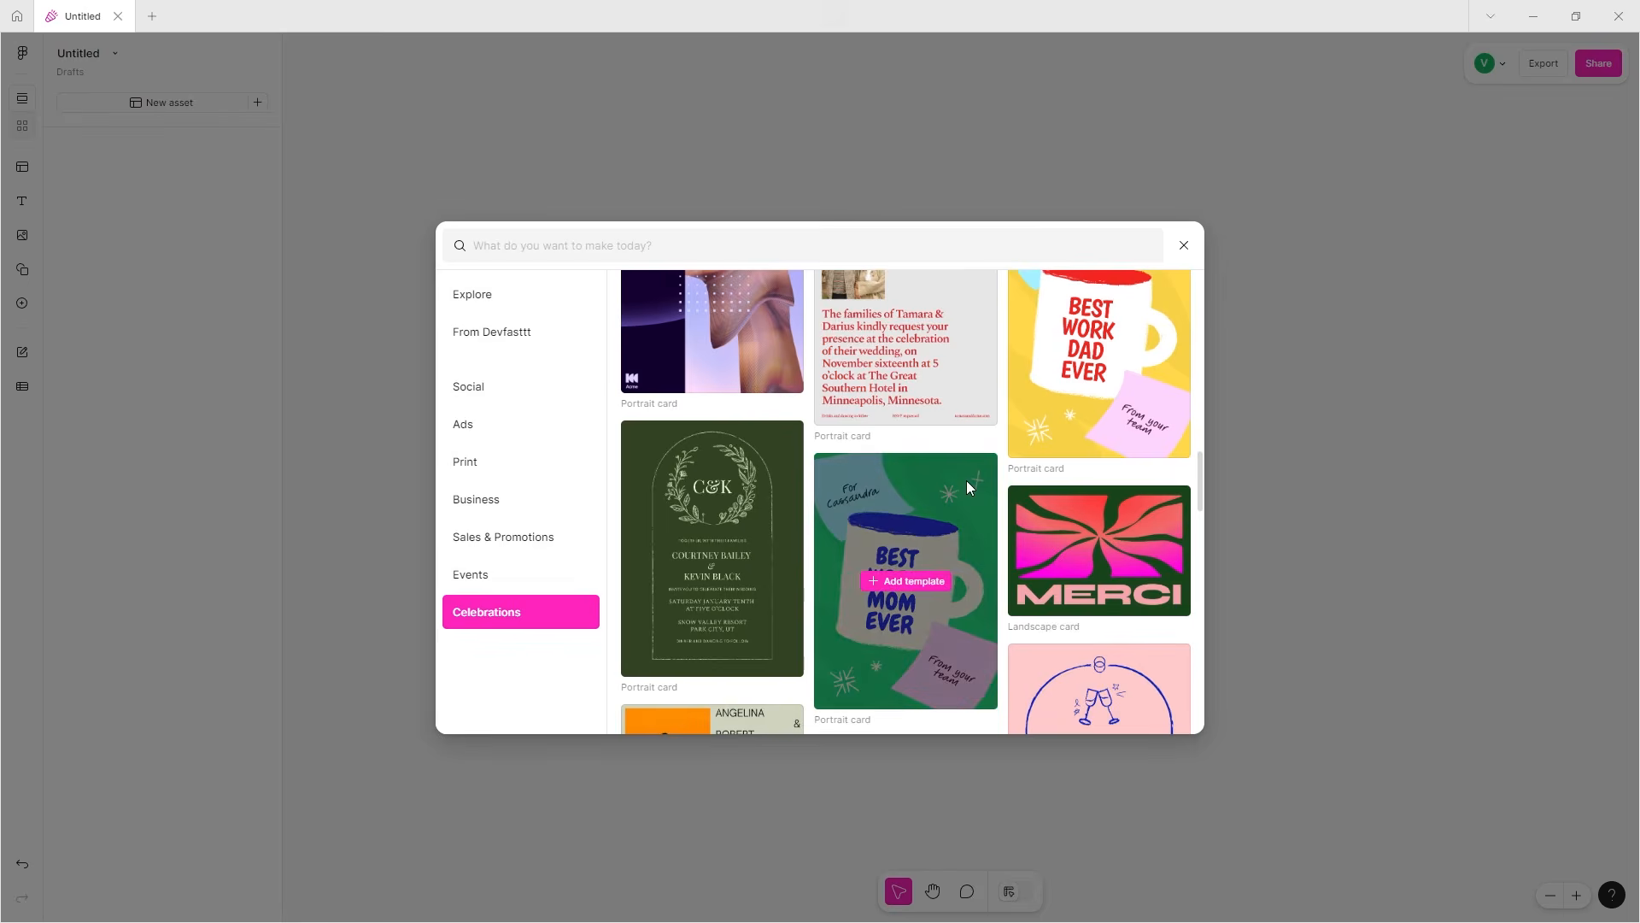
mouse_move(704, 468)
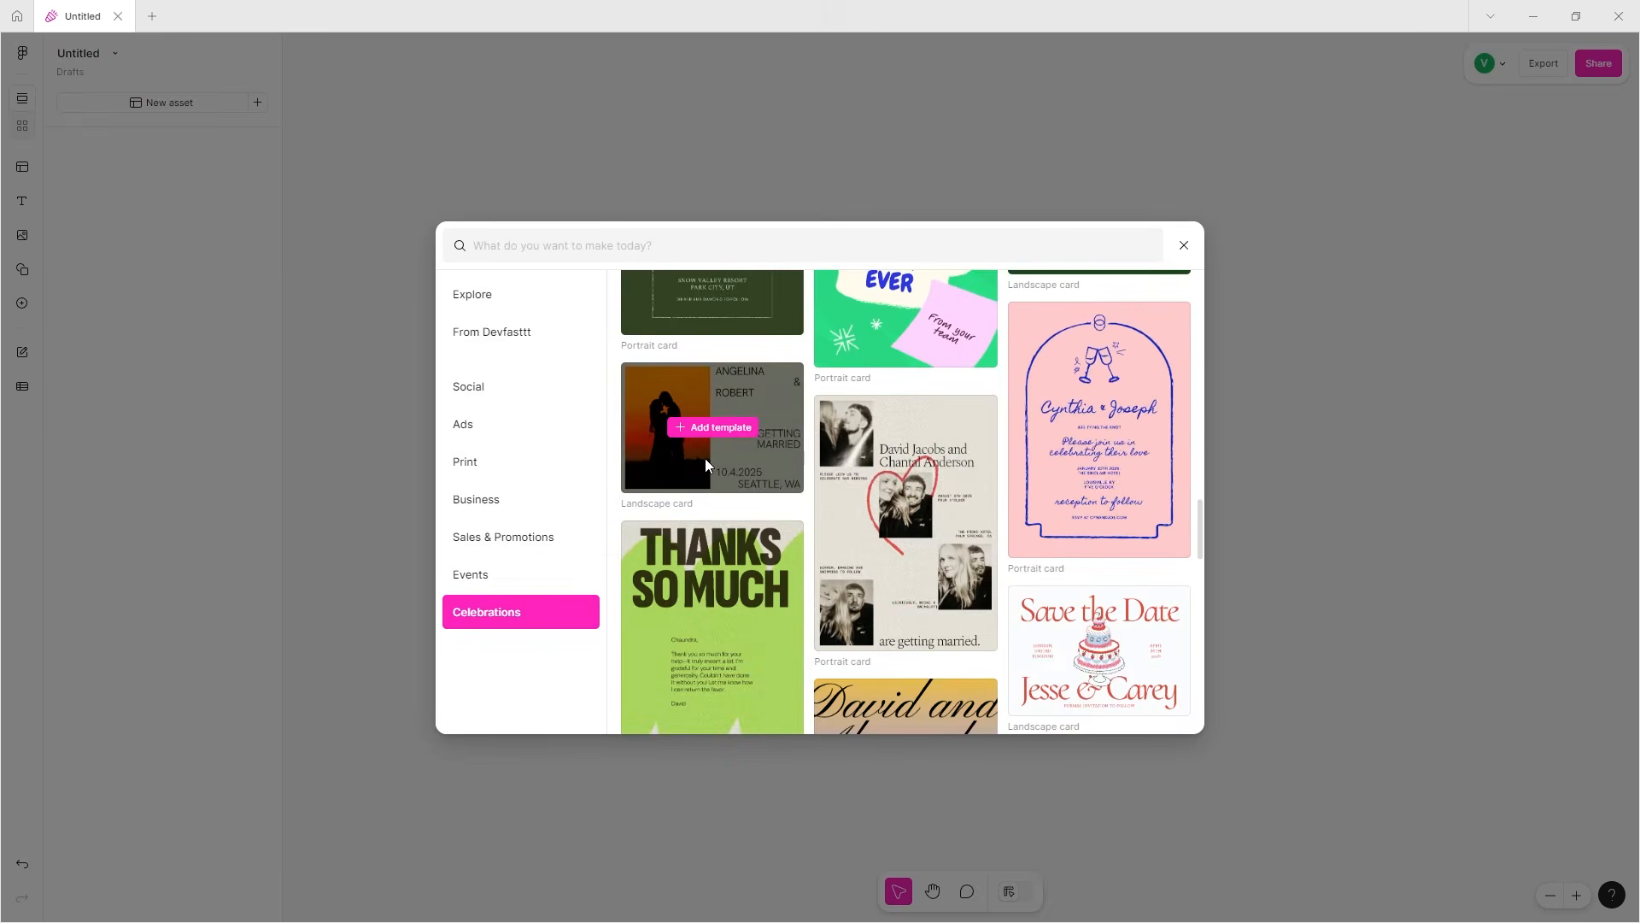
scroll(987, 533, down, 1)
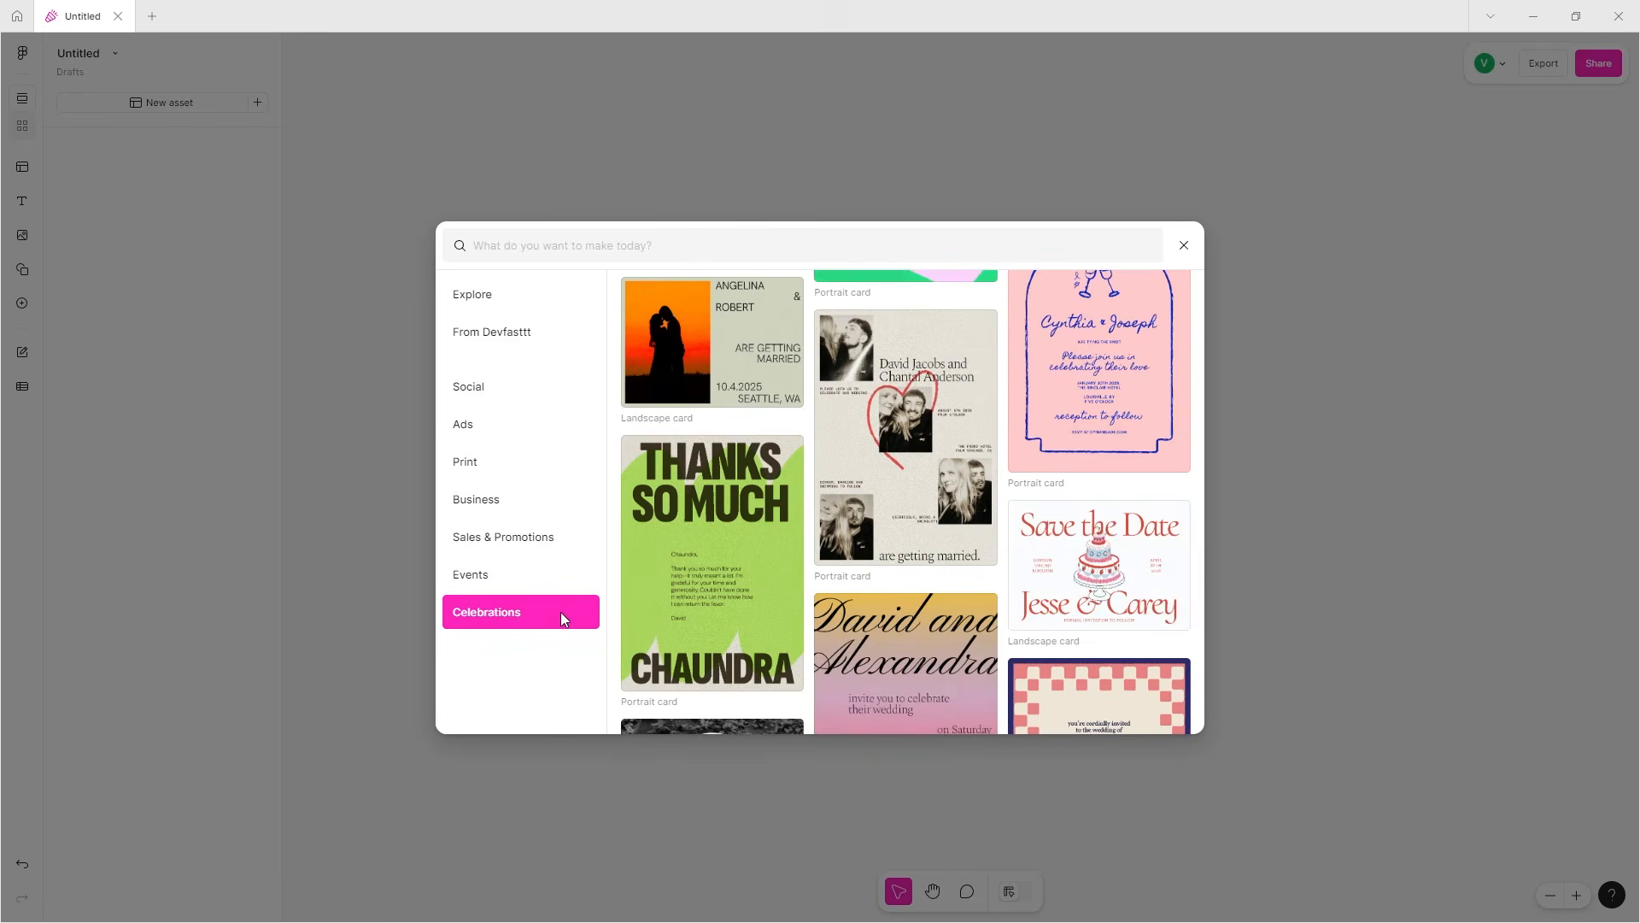
mouse_move(1088, 608)
scroll(1085, 601, down, 4)
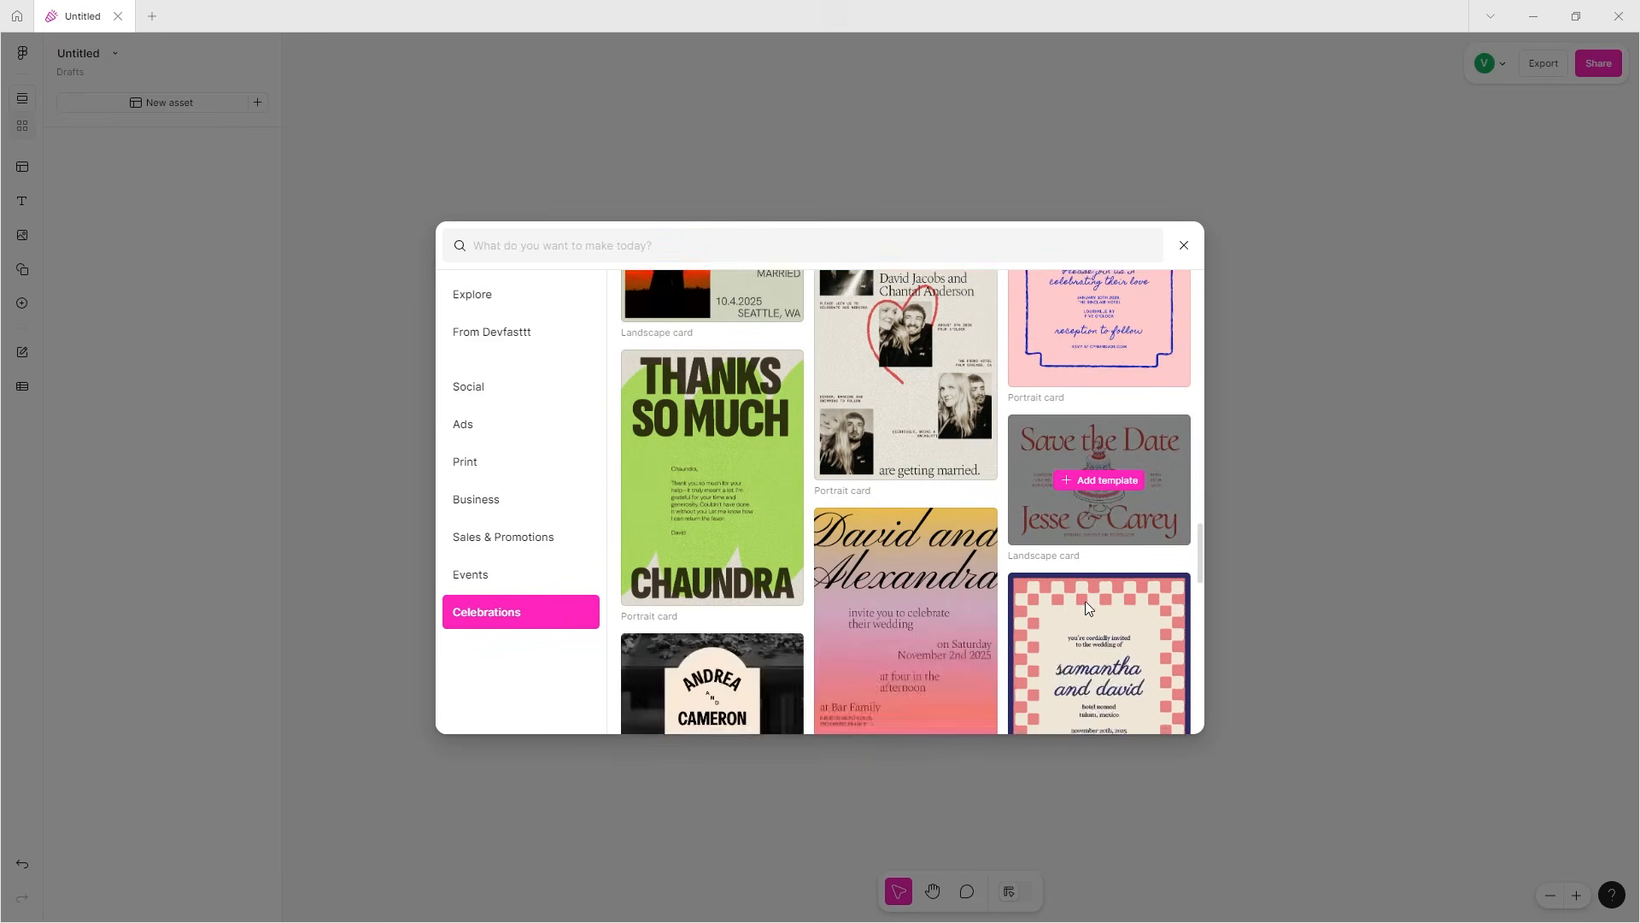
scroll(940, 598, down, 4)
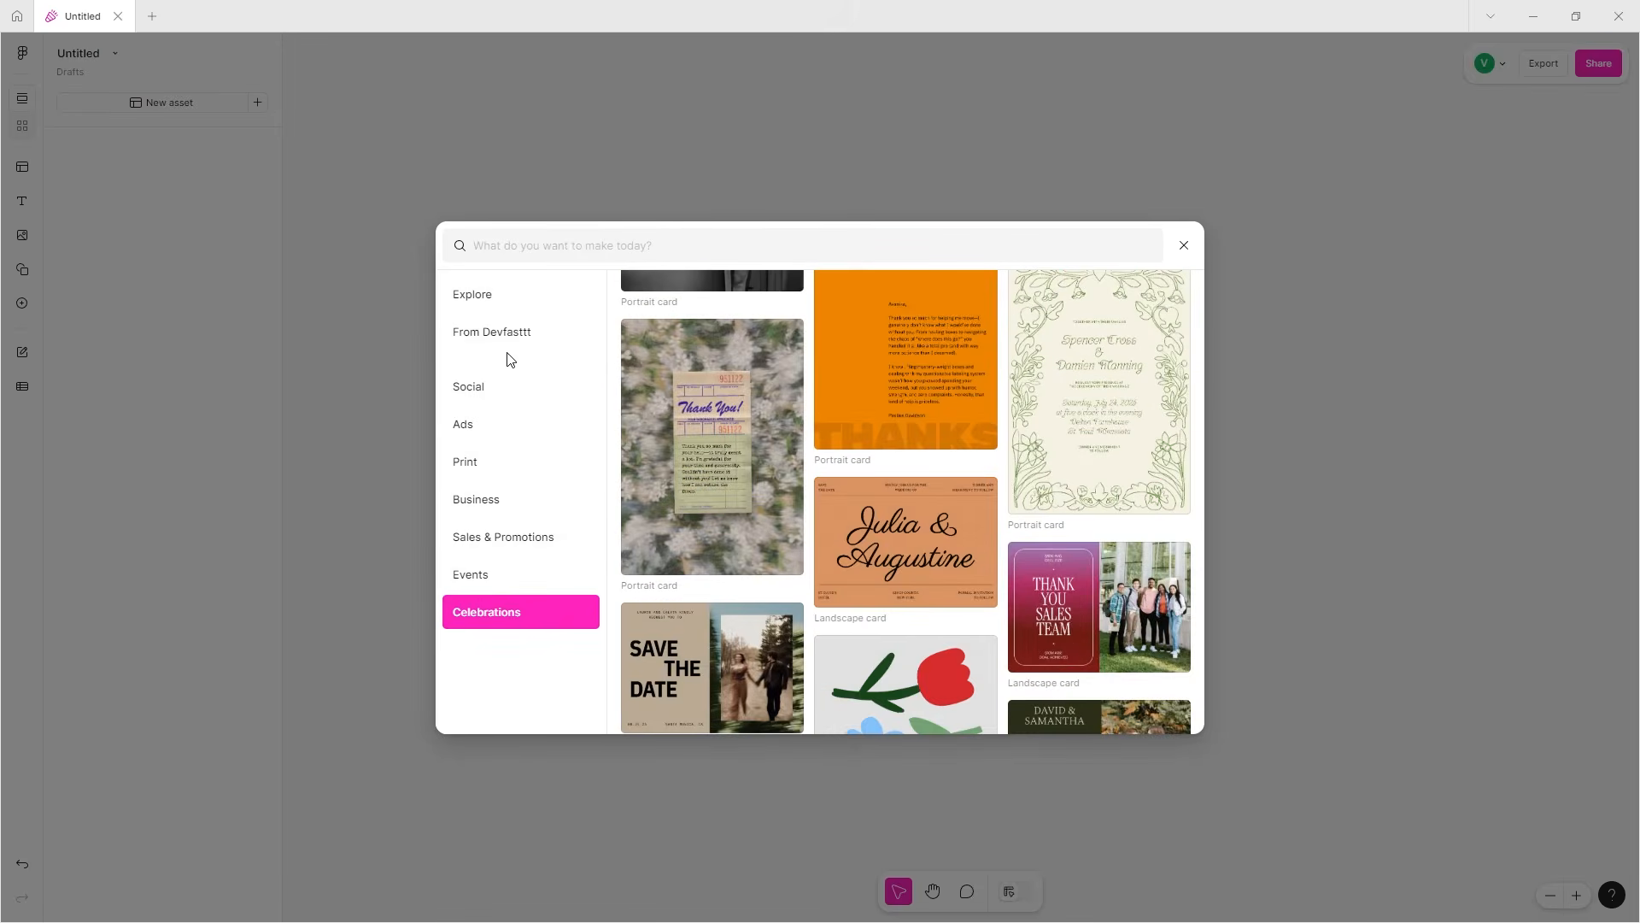
scroll(896, 497, down, 4)
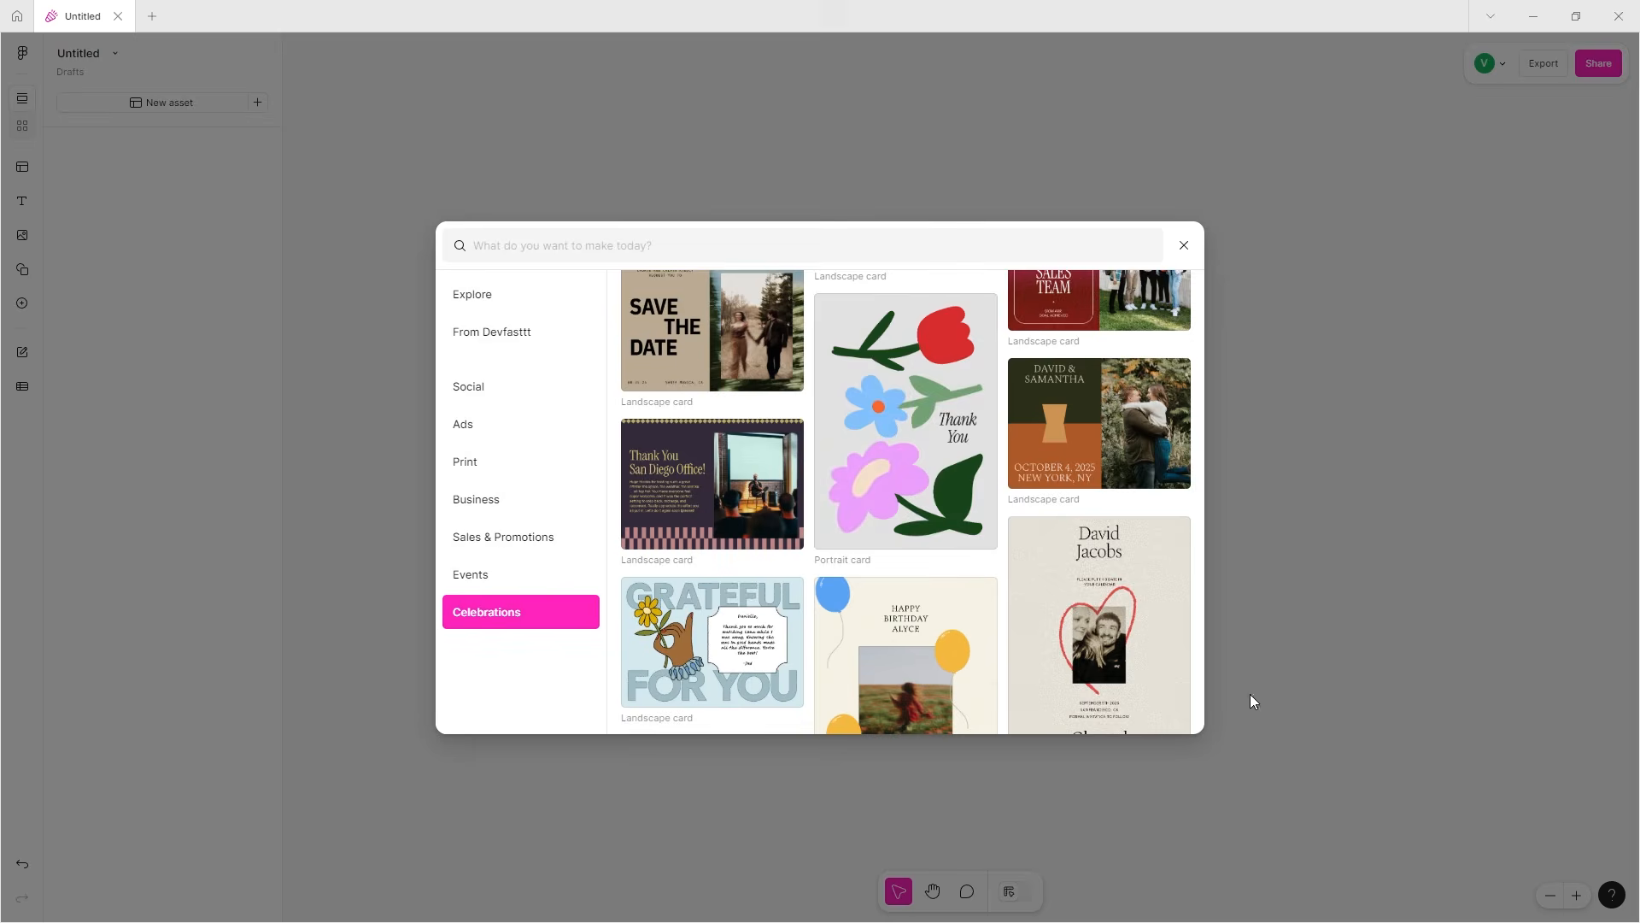
scroll(807, 656, up, 1)
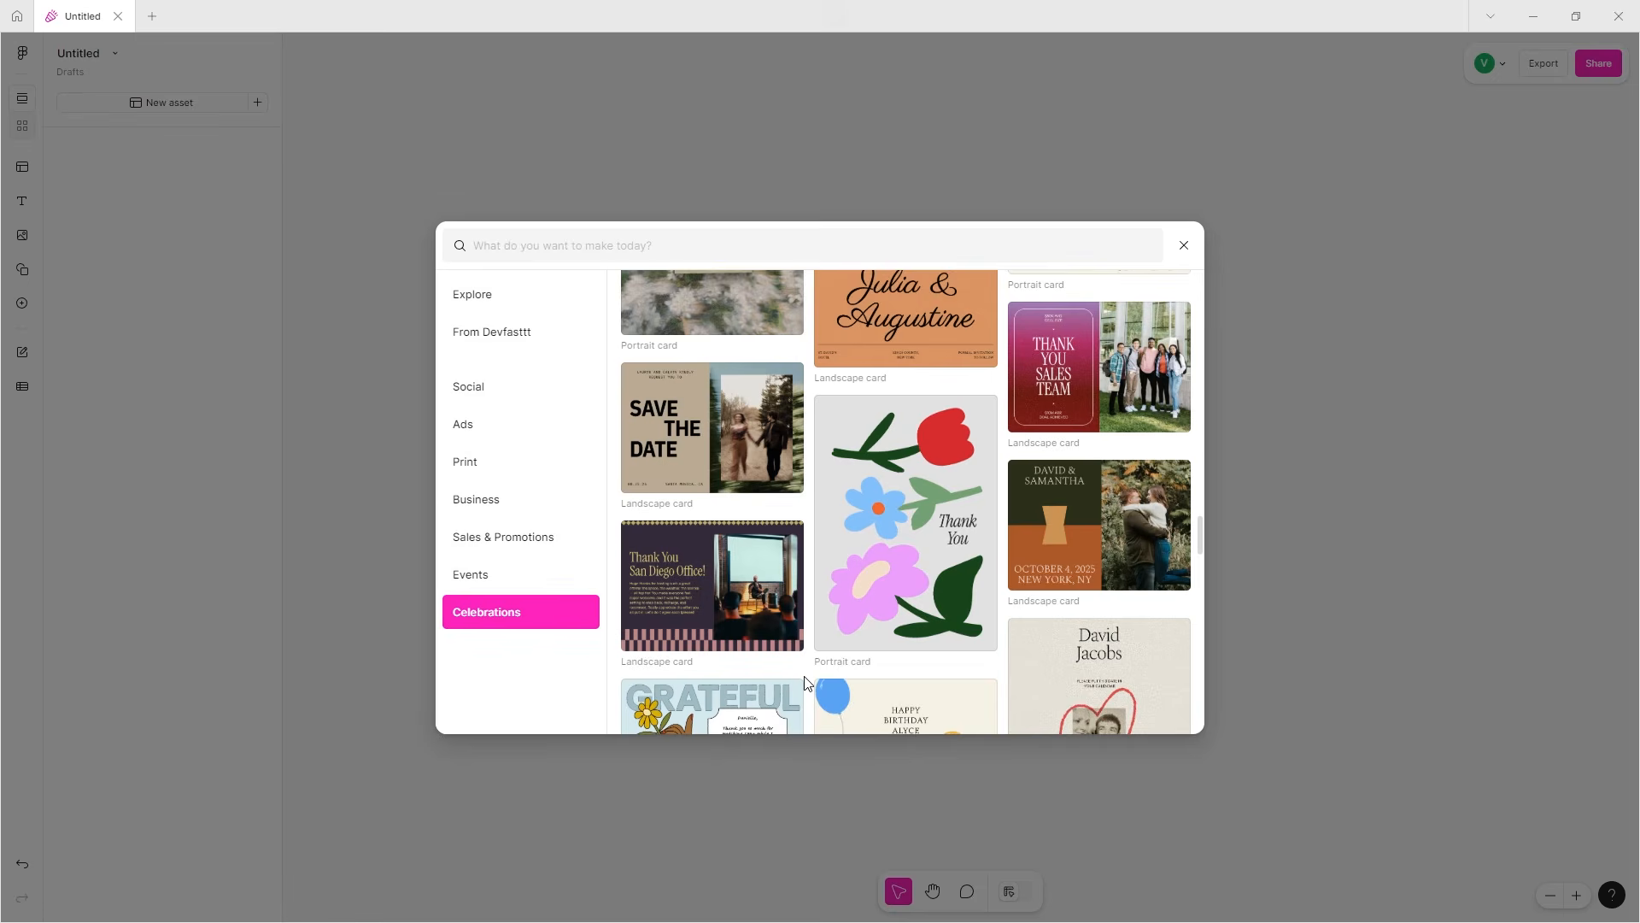
- Close the template browser from its Explore overview, and look over the grid view, template library and text presets
click(493, 309)
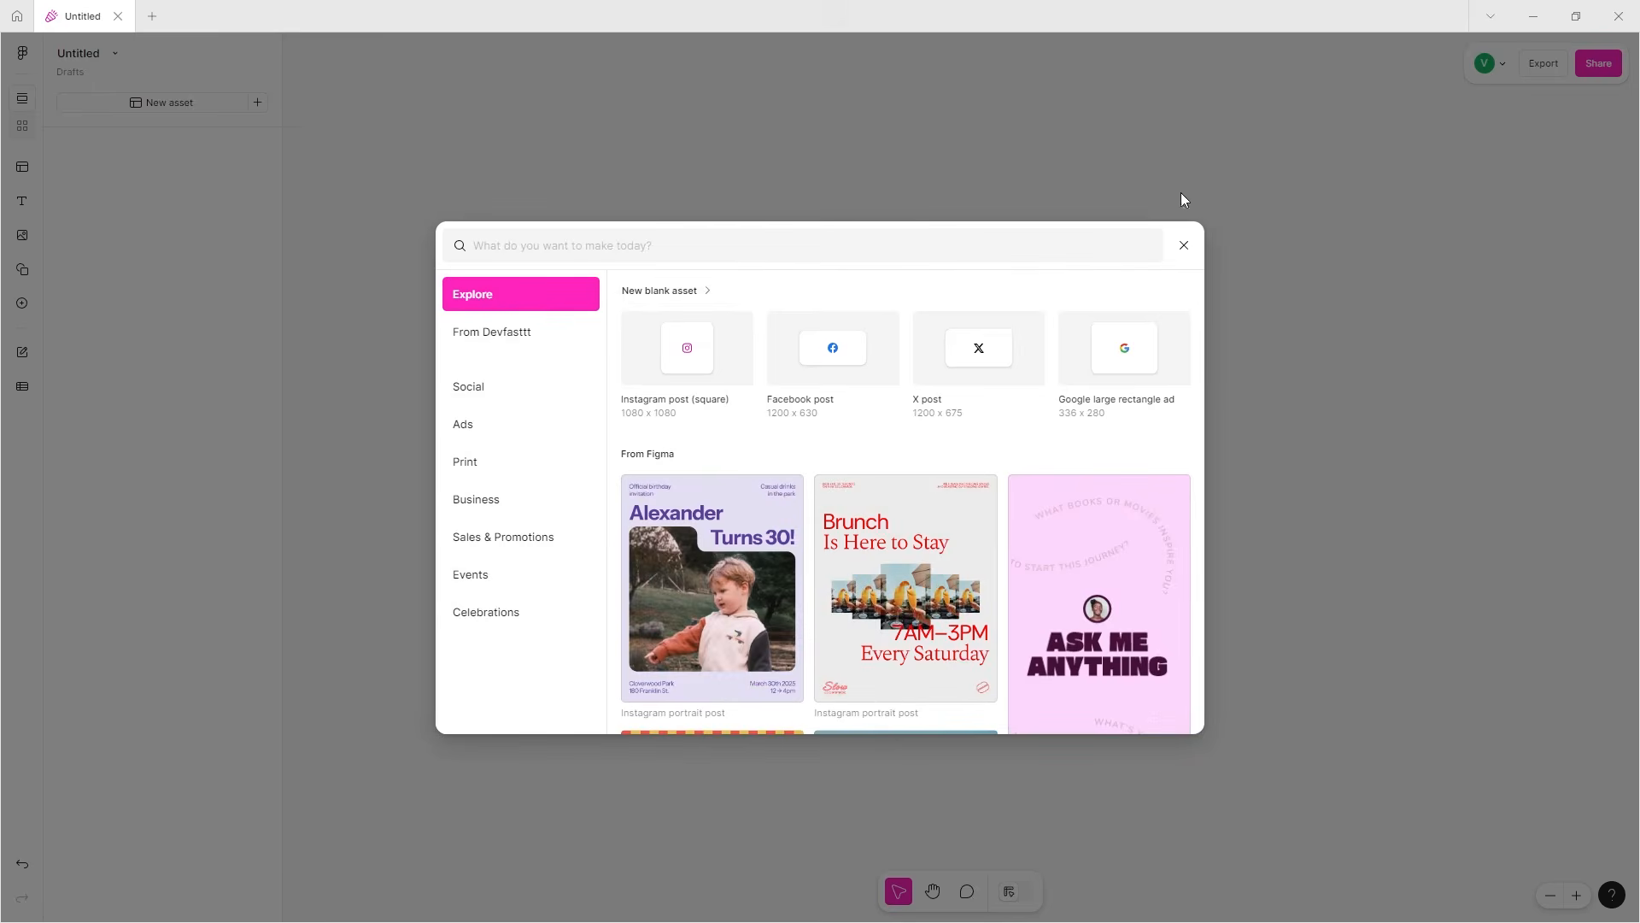
click(1179, 249)
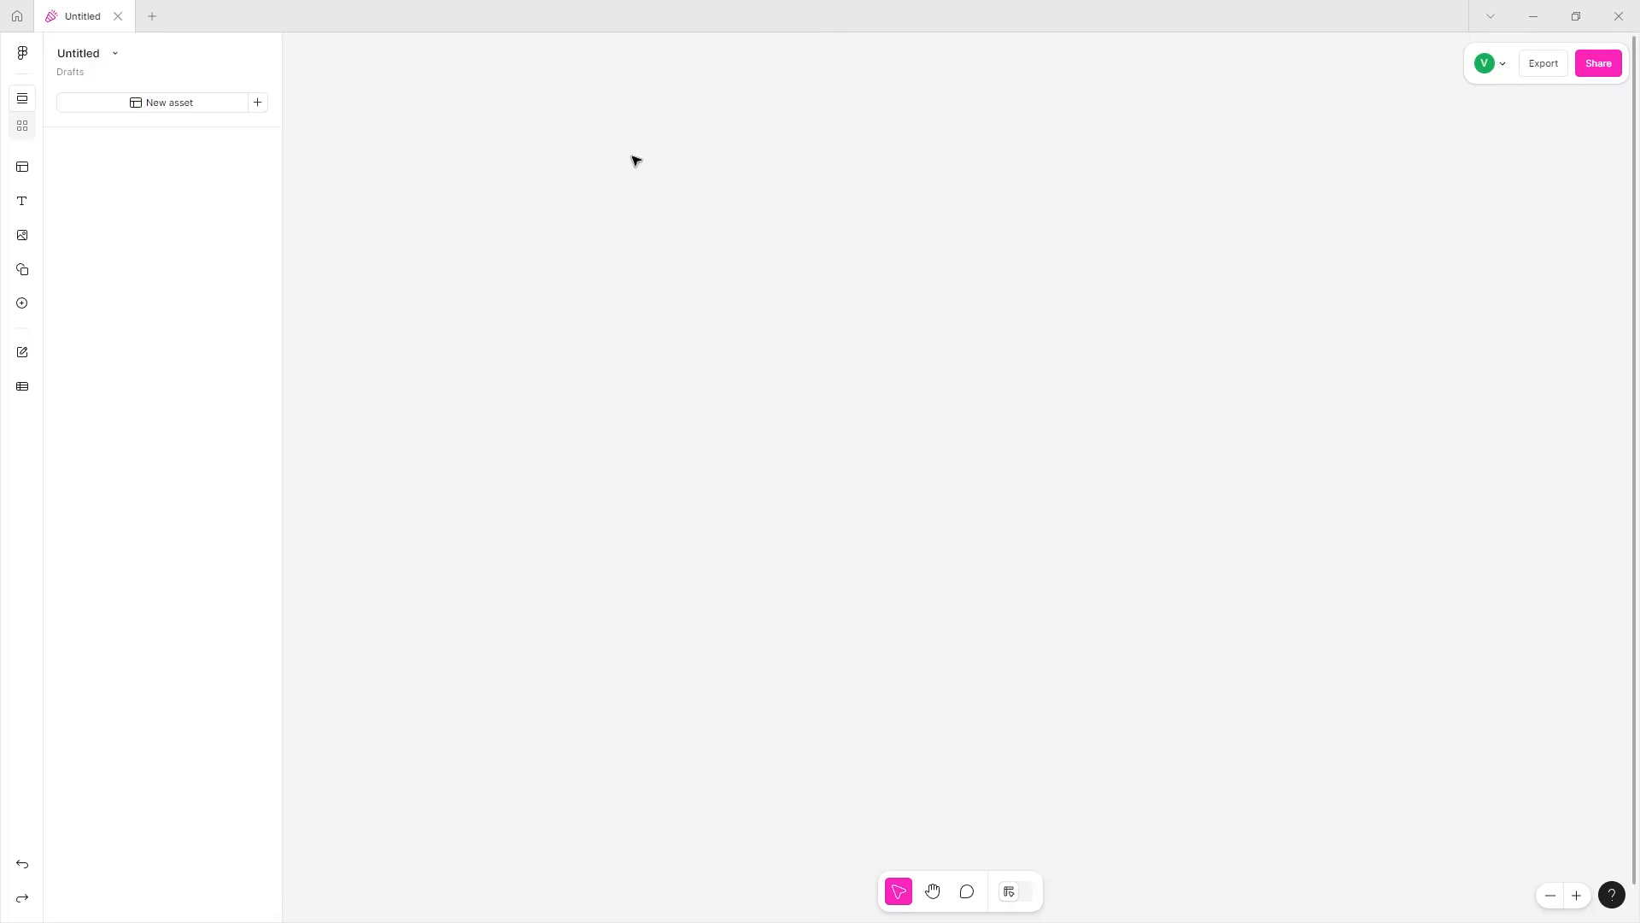
click(23, 126)
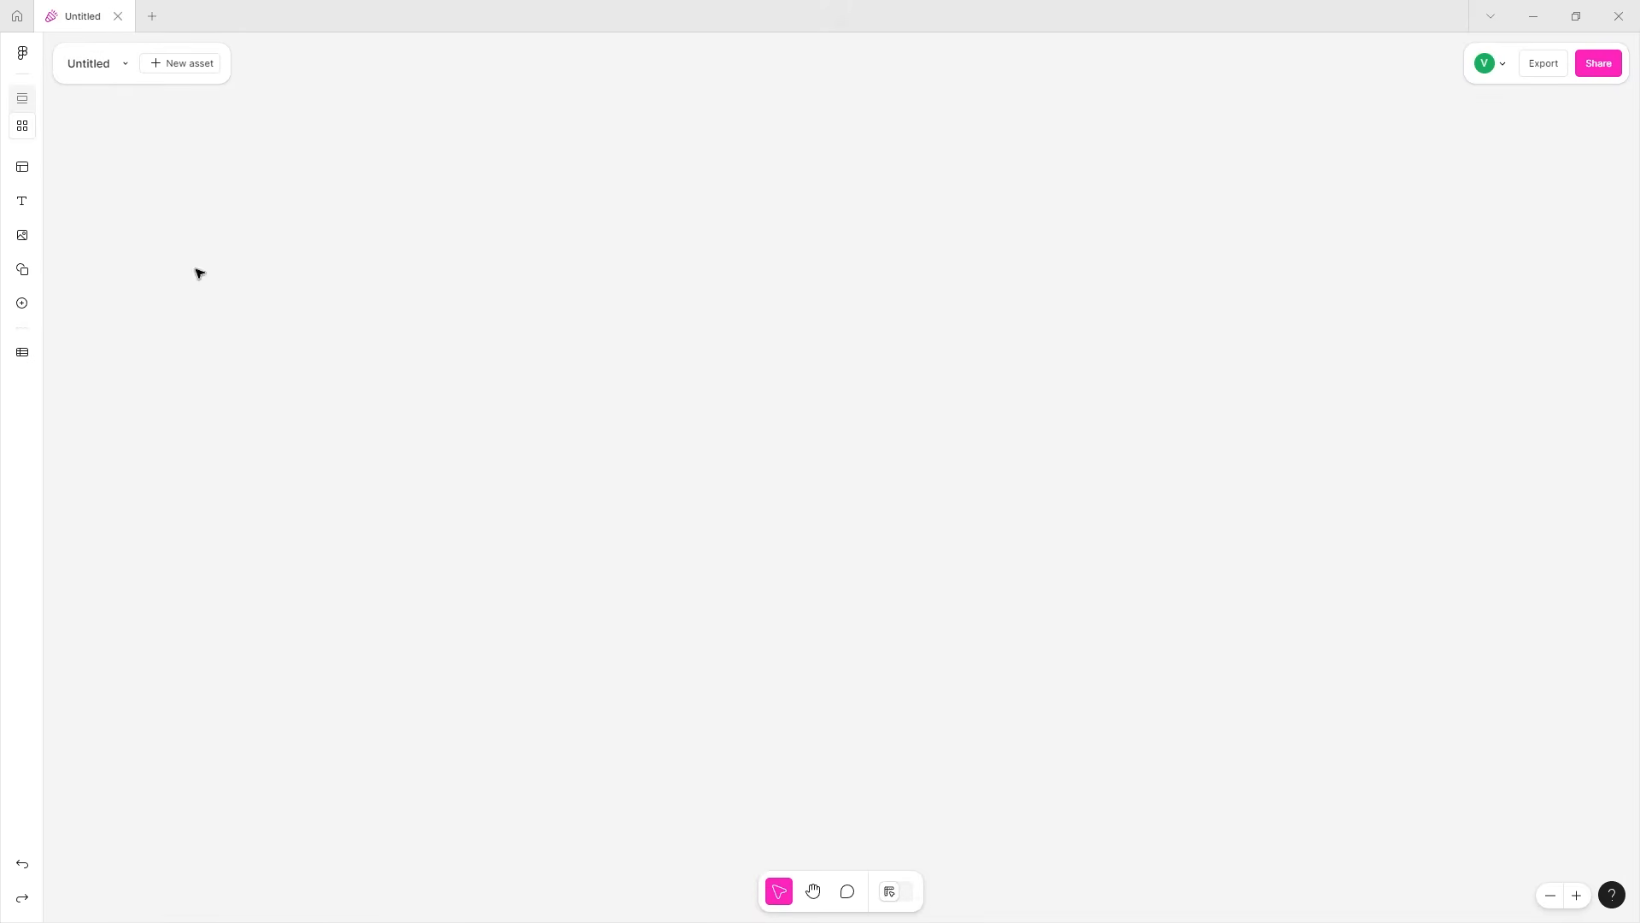
click(19, 166)
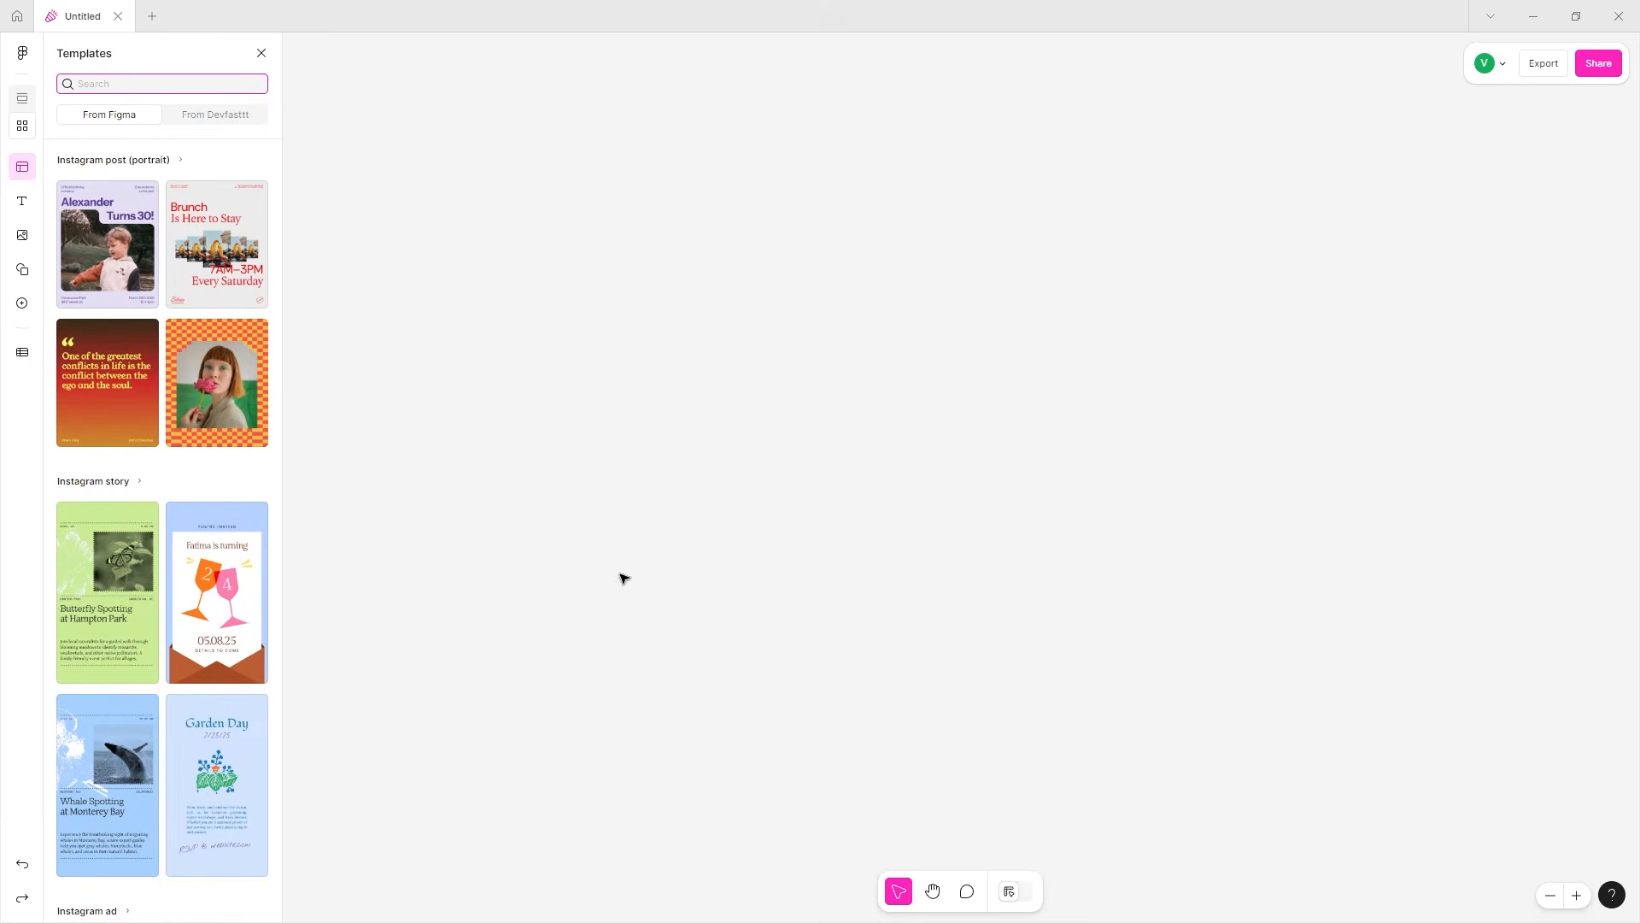
click(22, 205)
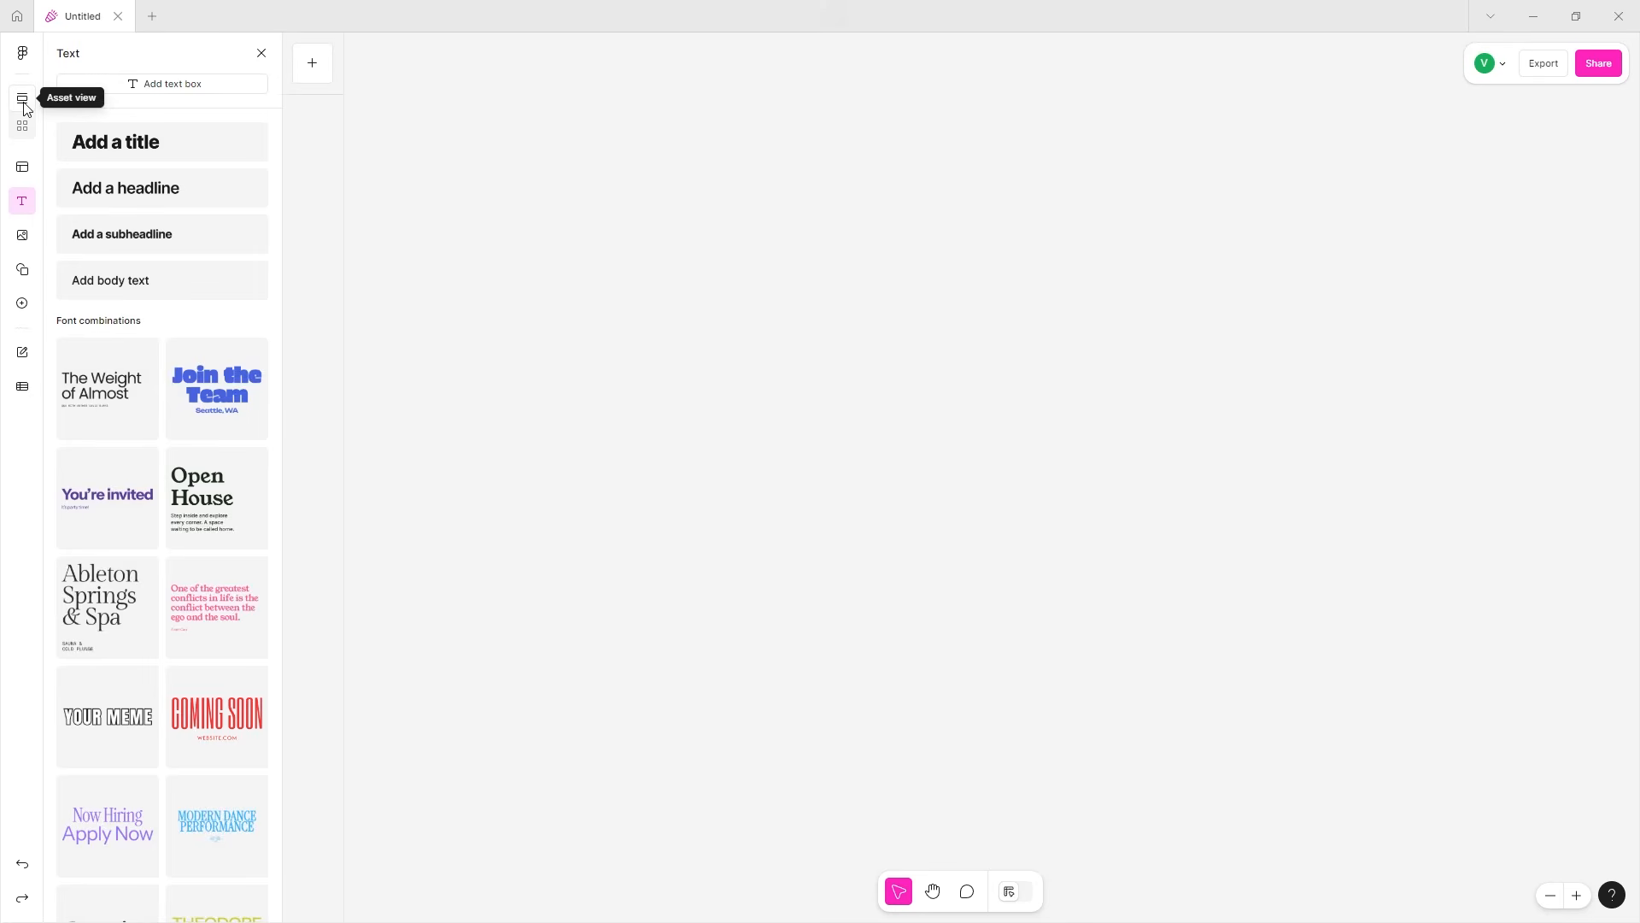
- Add a blank square Instagram post asset and look through the preset sizes available for it
click(313, 65)
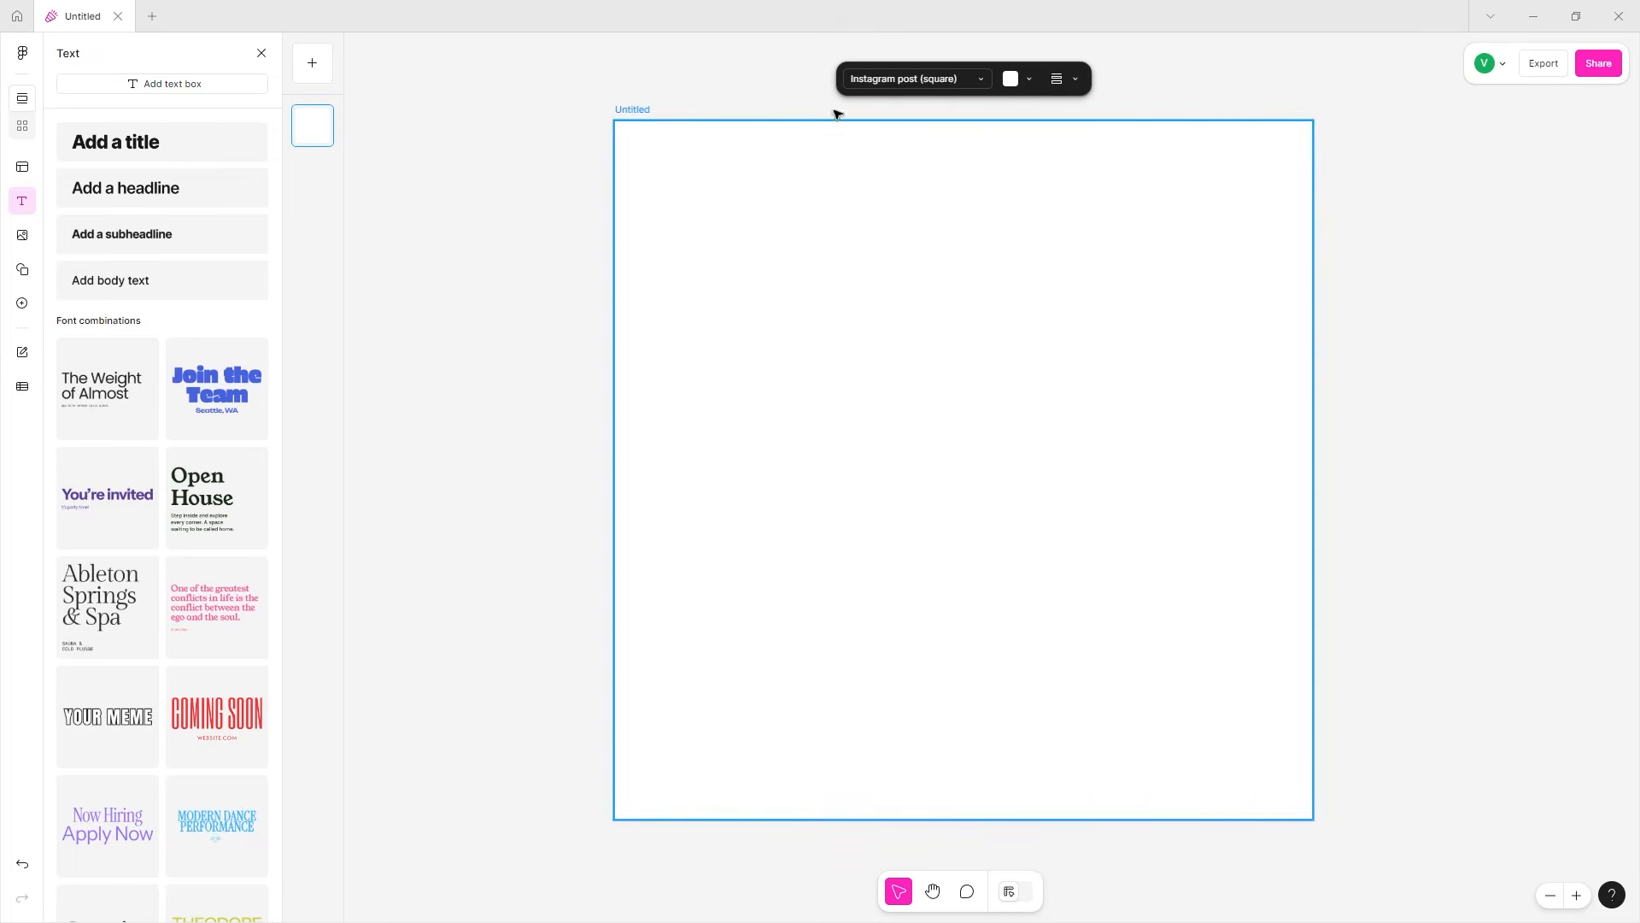
click(944, 86)
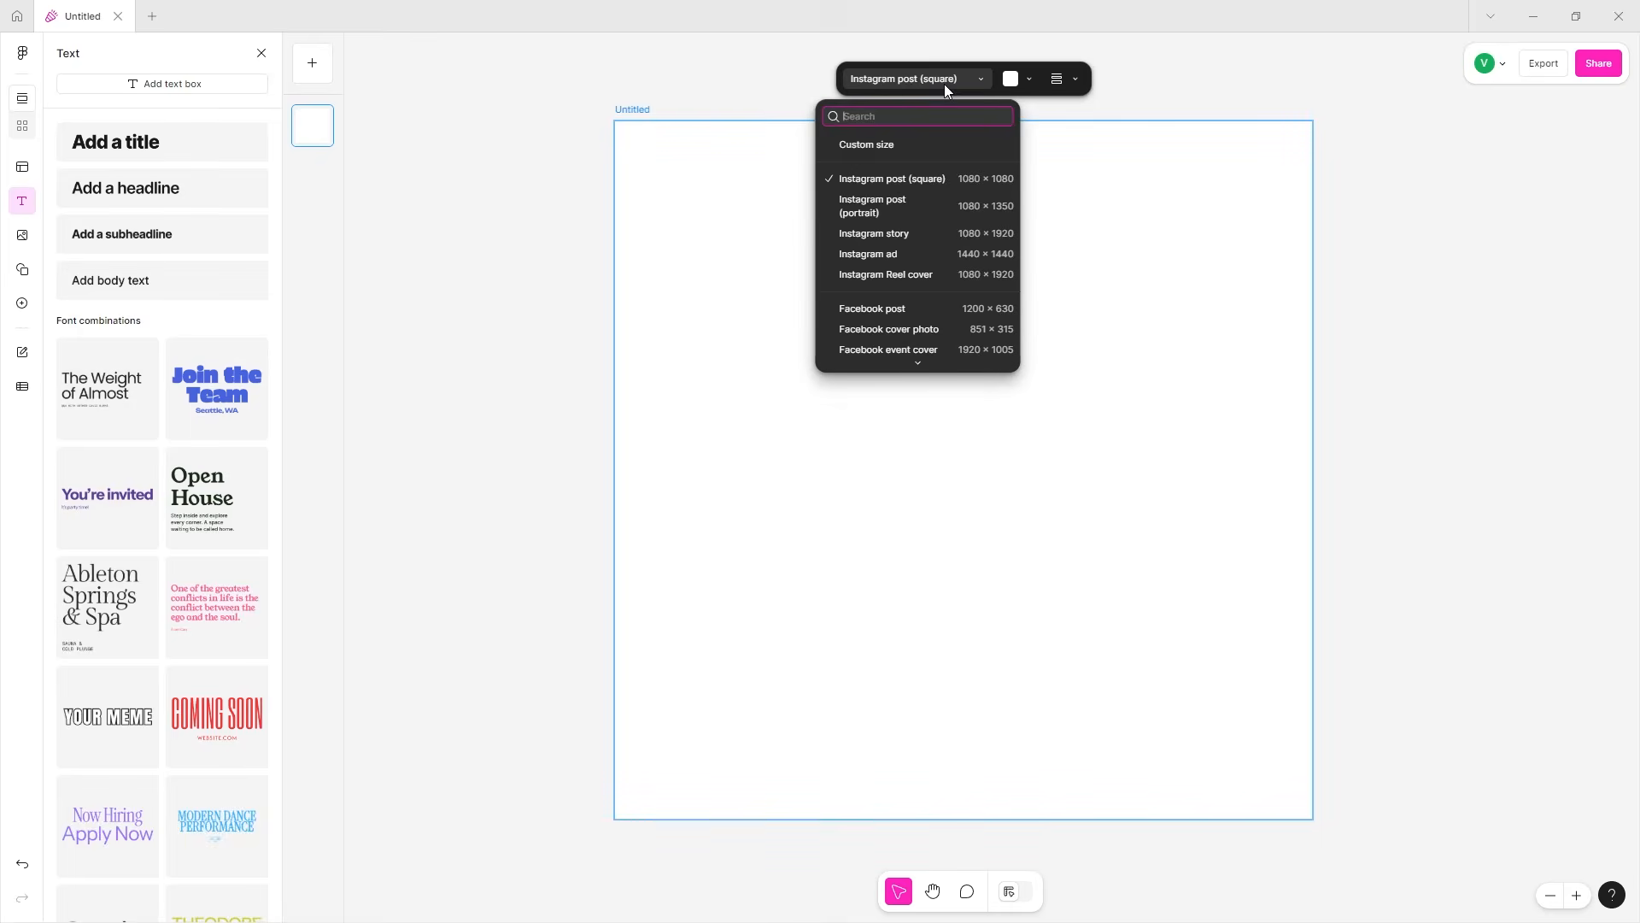
scroll(861, 247, down, 5)
scroll(864, 254, down, 5)
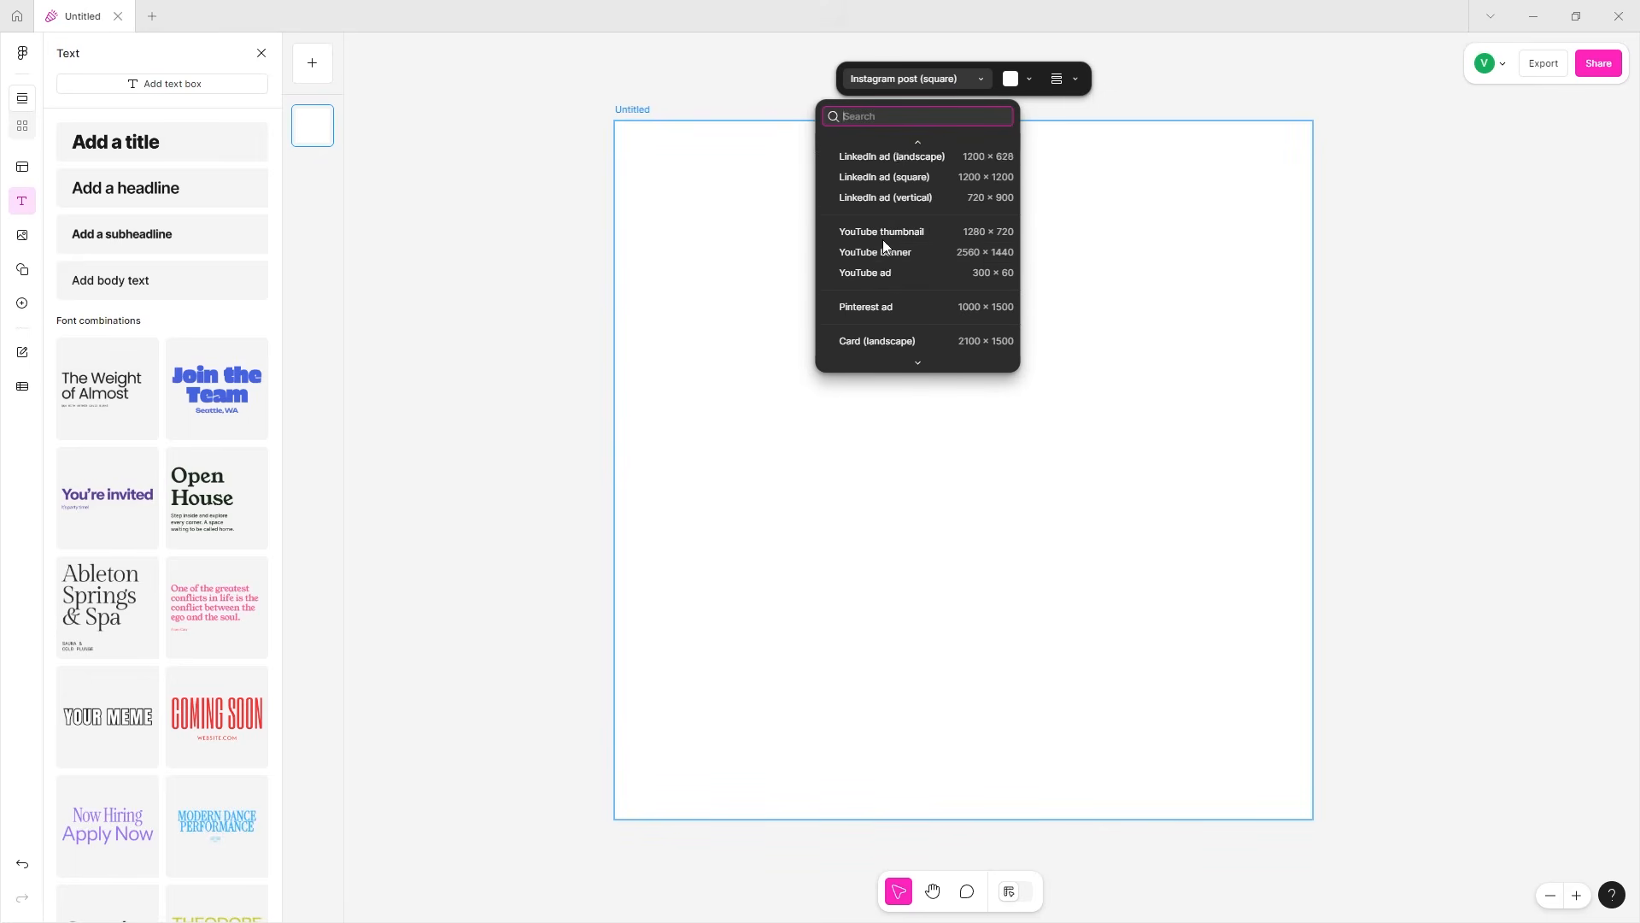
scroll(842, 265, up, 10)
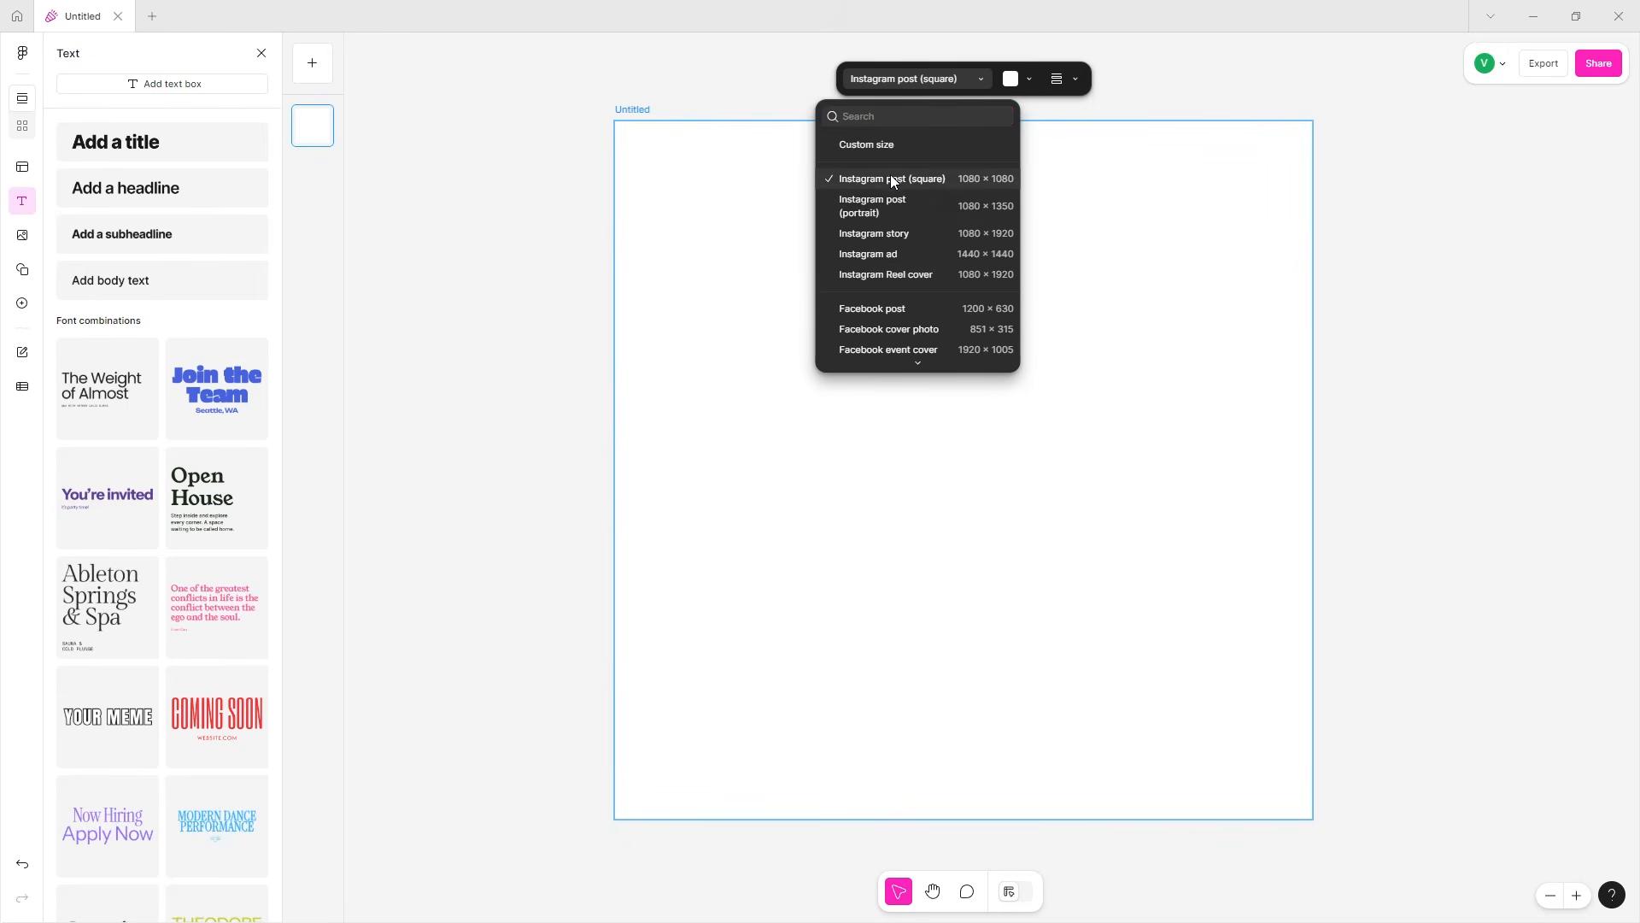
click(759, 96)
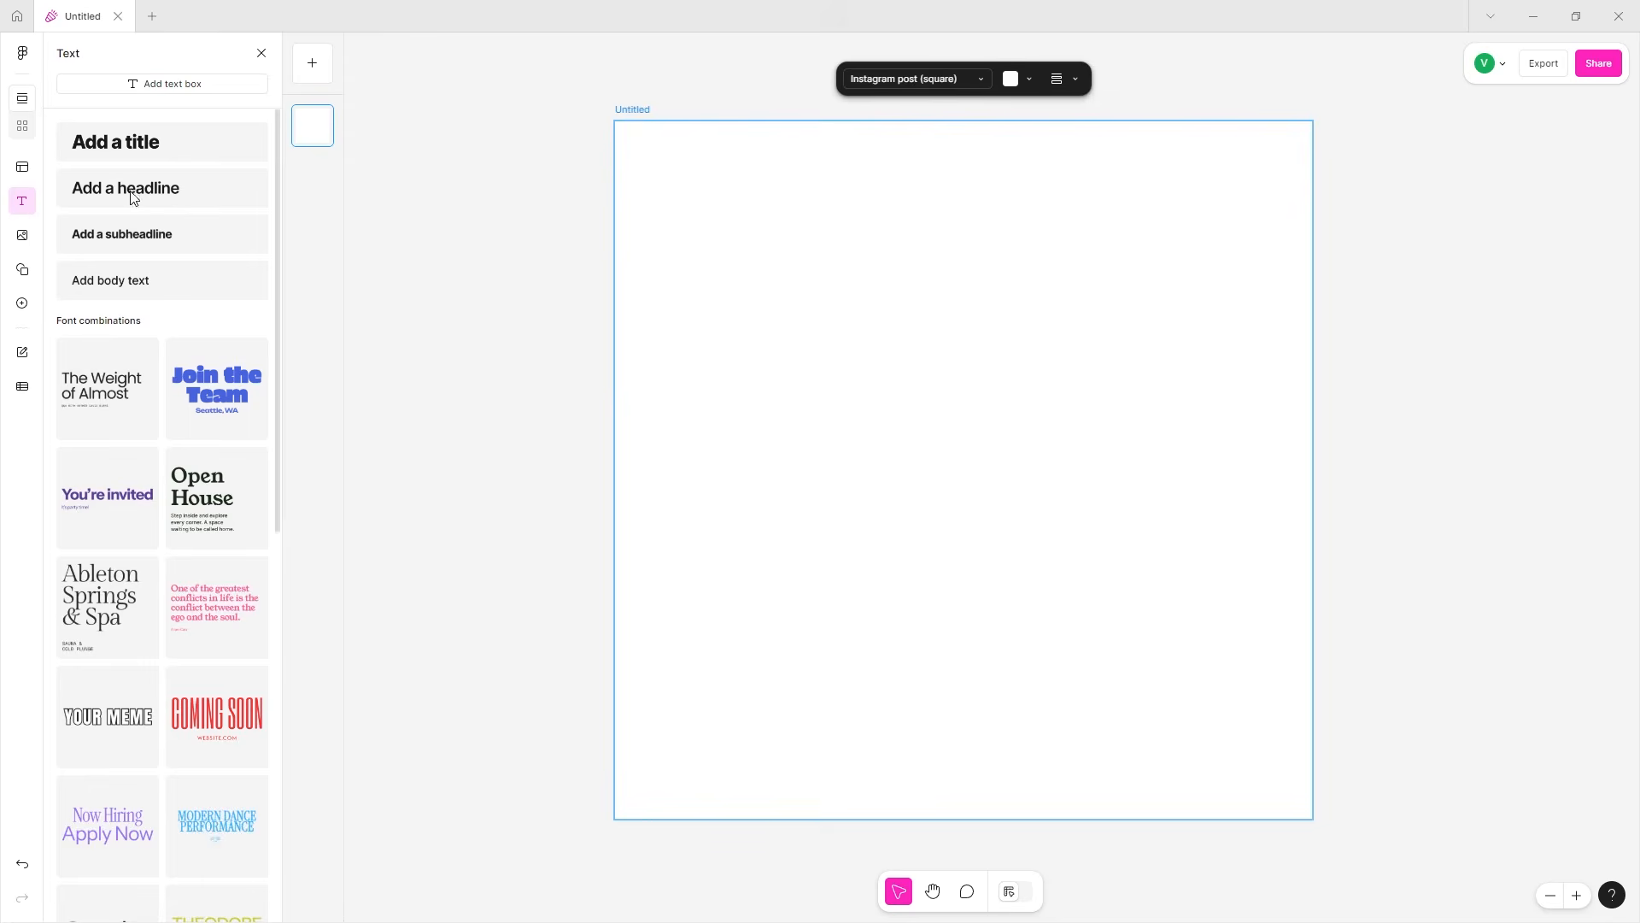
- Compare the blank asset in grid view and asset view, and add a second blank asset
click(23, 127)
click(22, 98)
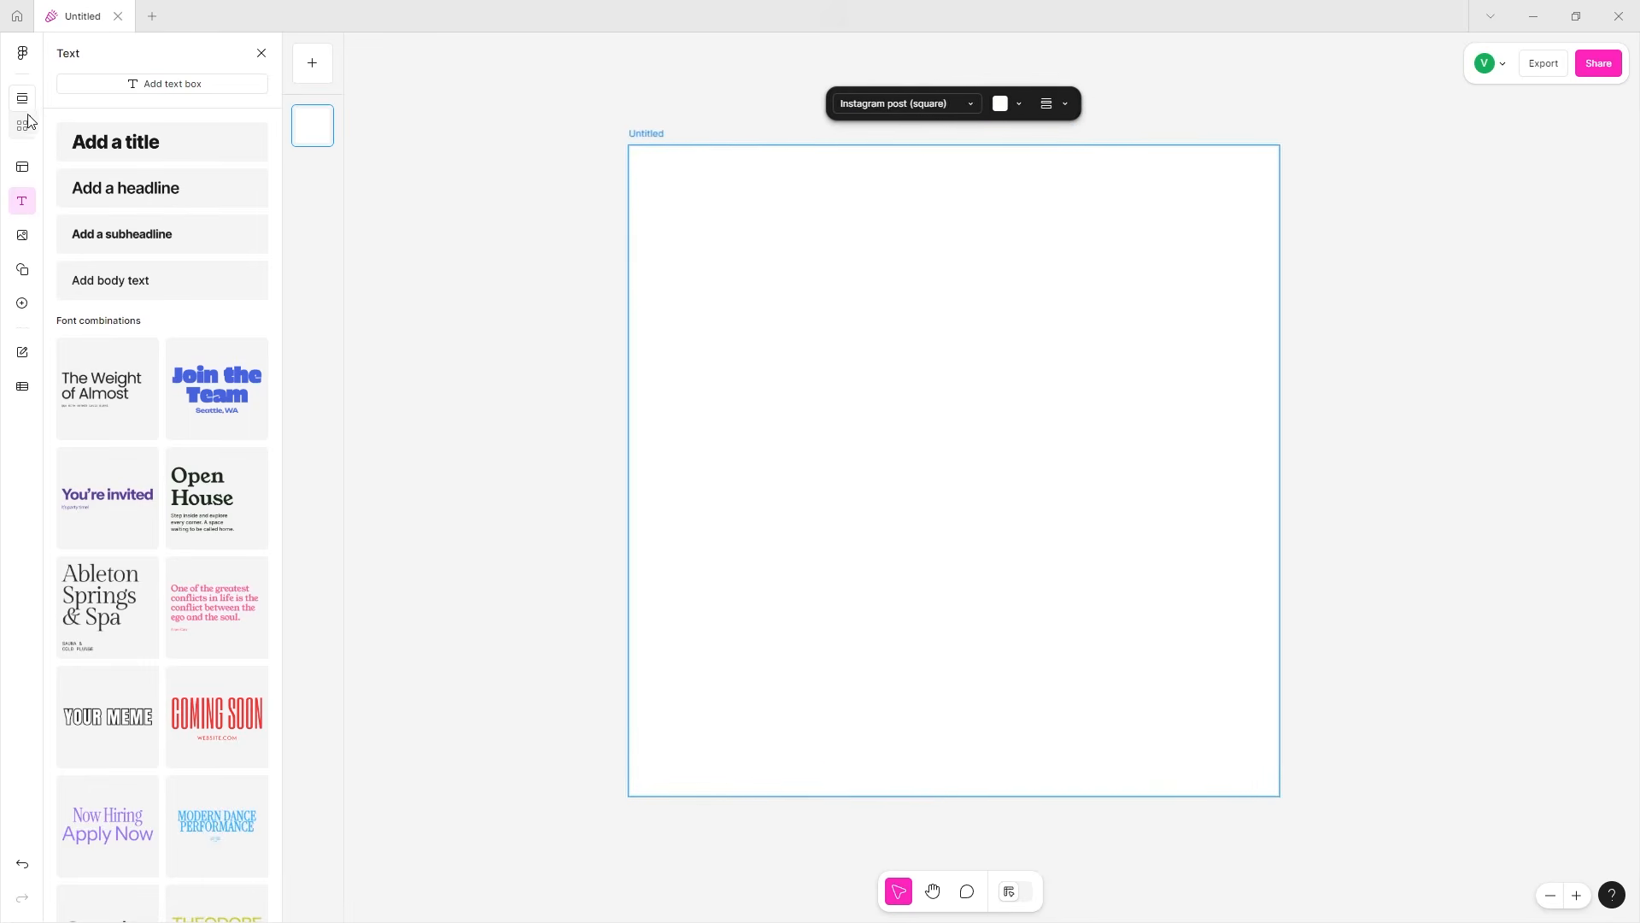
click(23, 127)
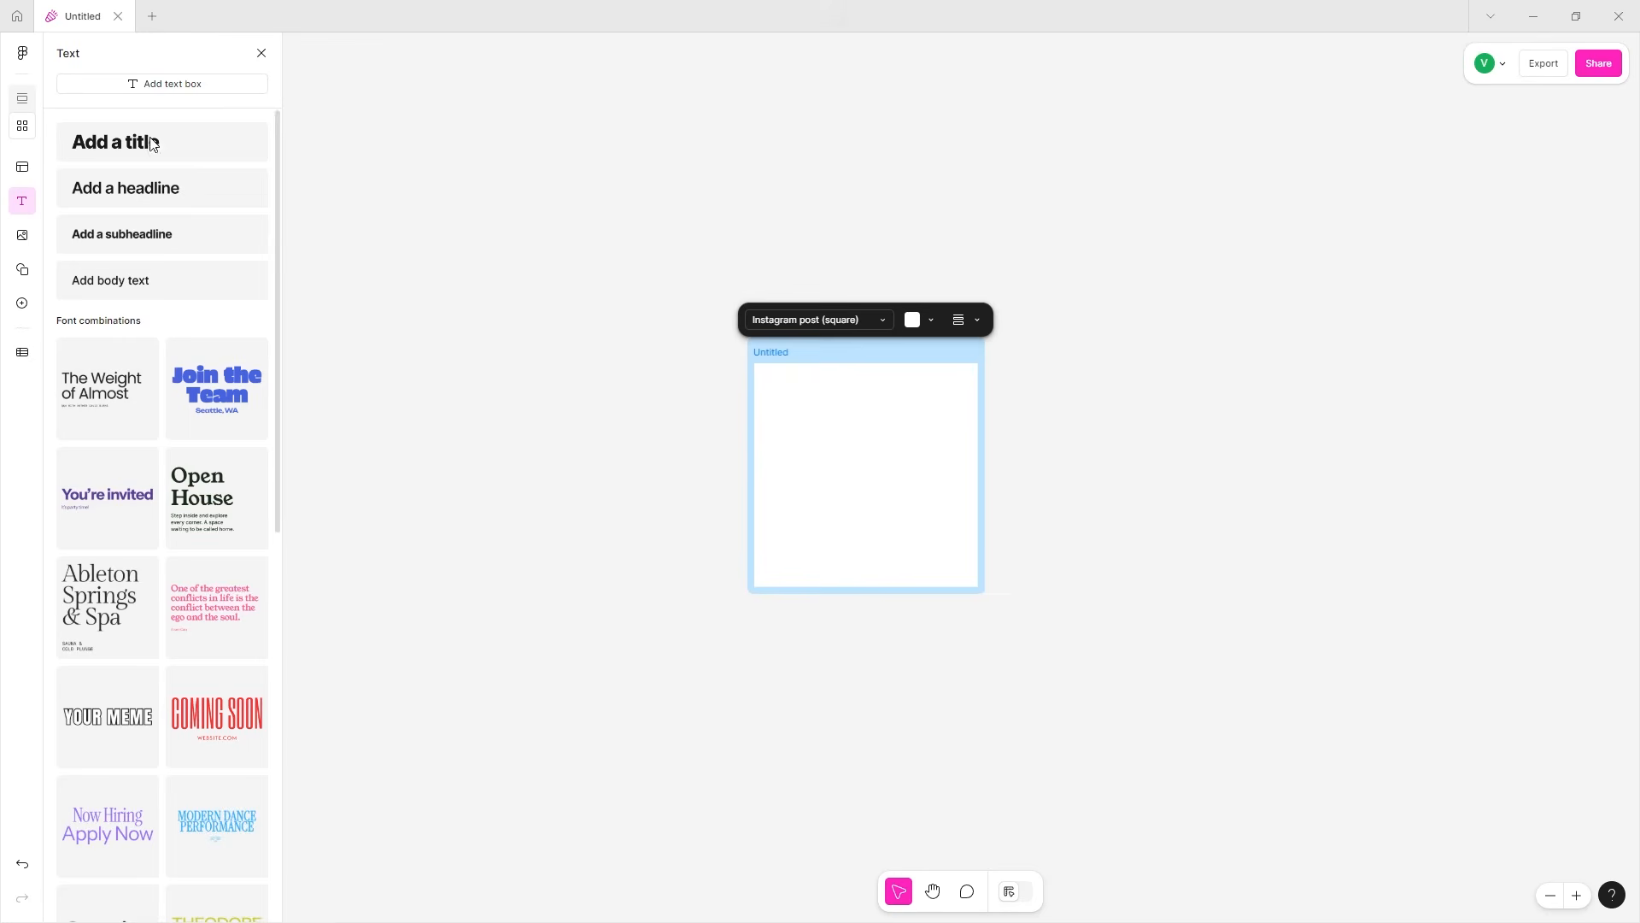
click(22, 100)
click(309, 64)
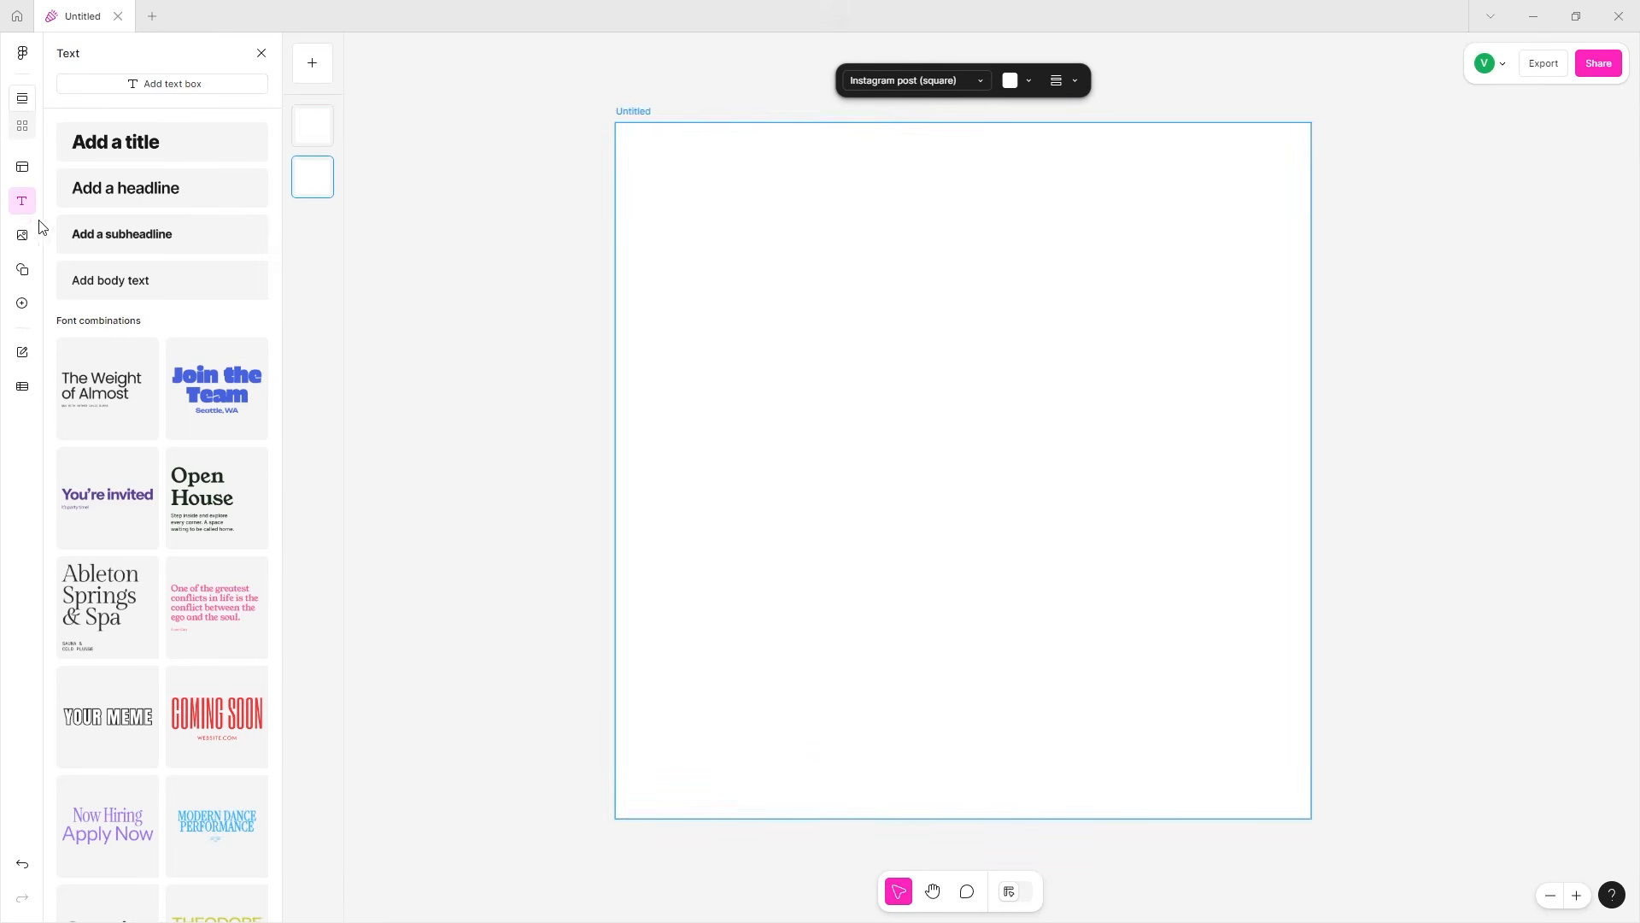
- Change the background of the first asset in the grid view to black
click(24, 127)
drag(592, 417, 554, 405)
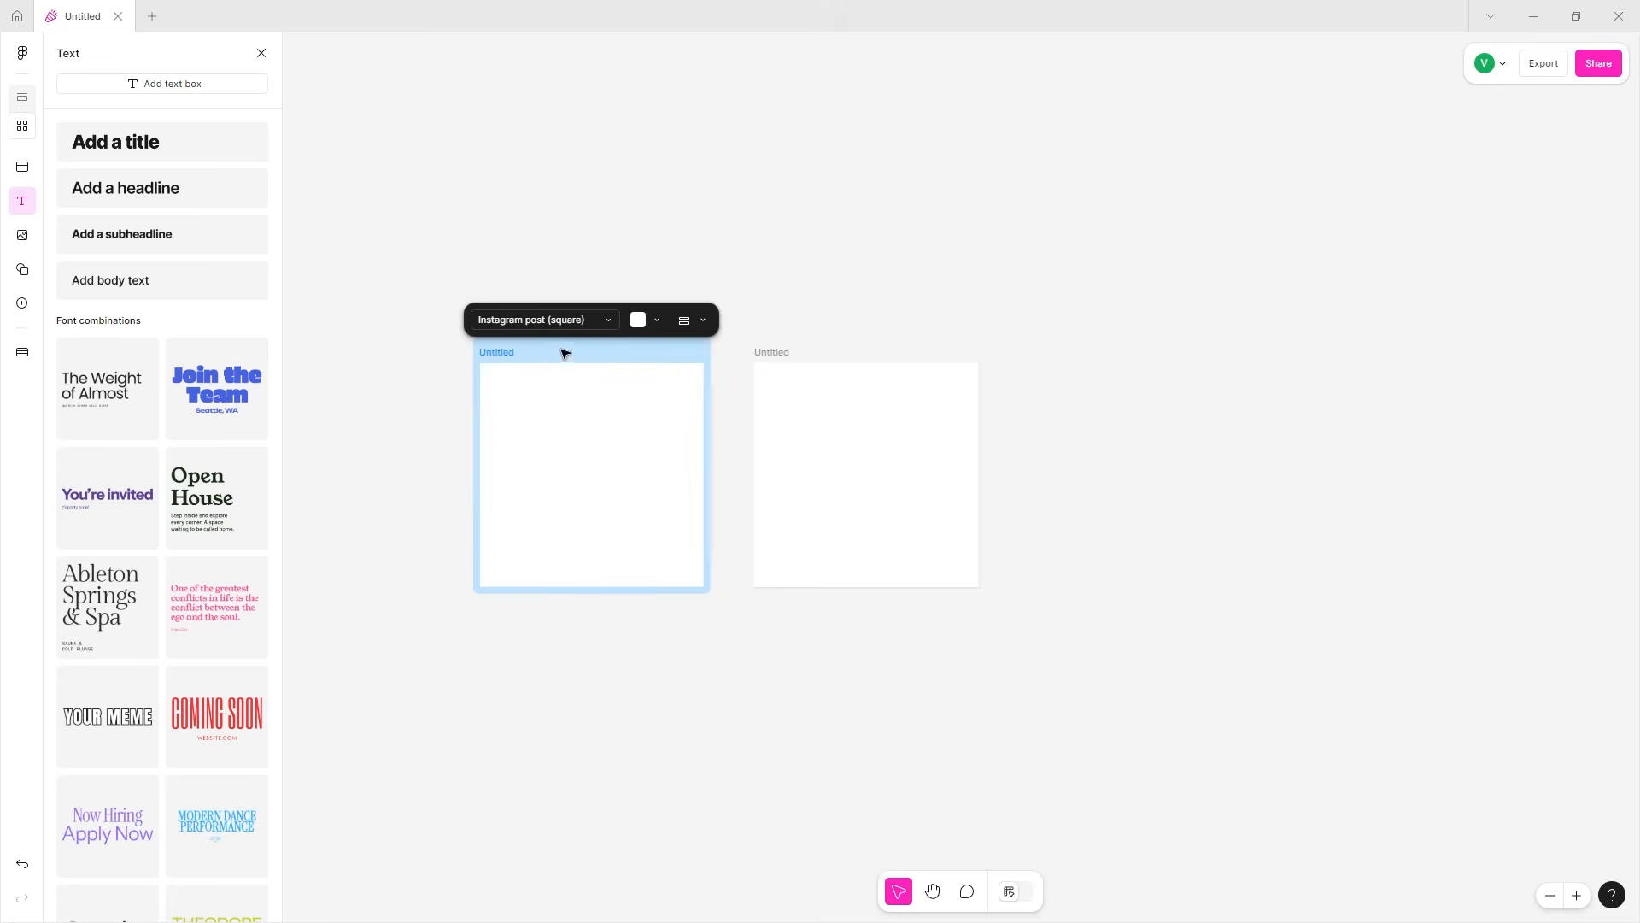
click(637, 320)
click(544, 400)
click(637, 664)
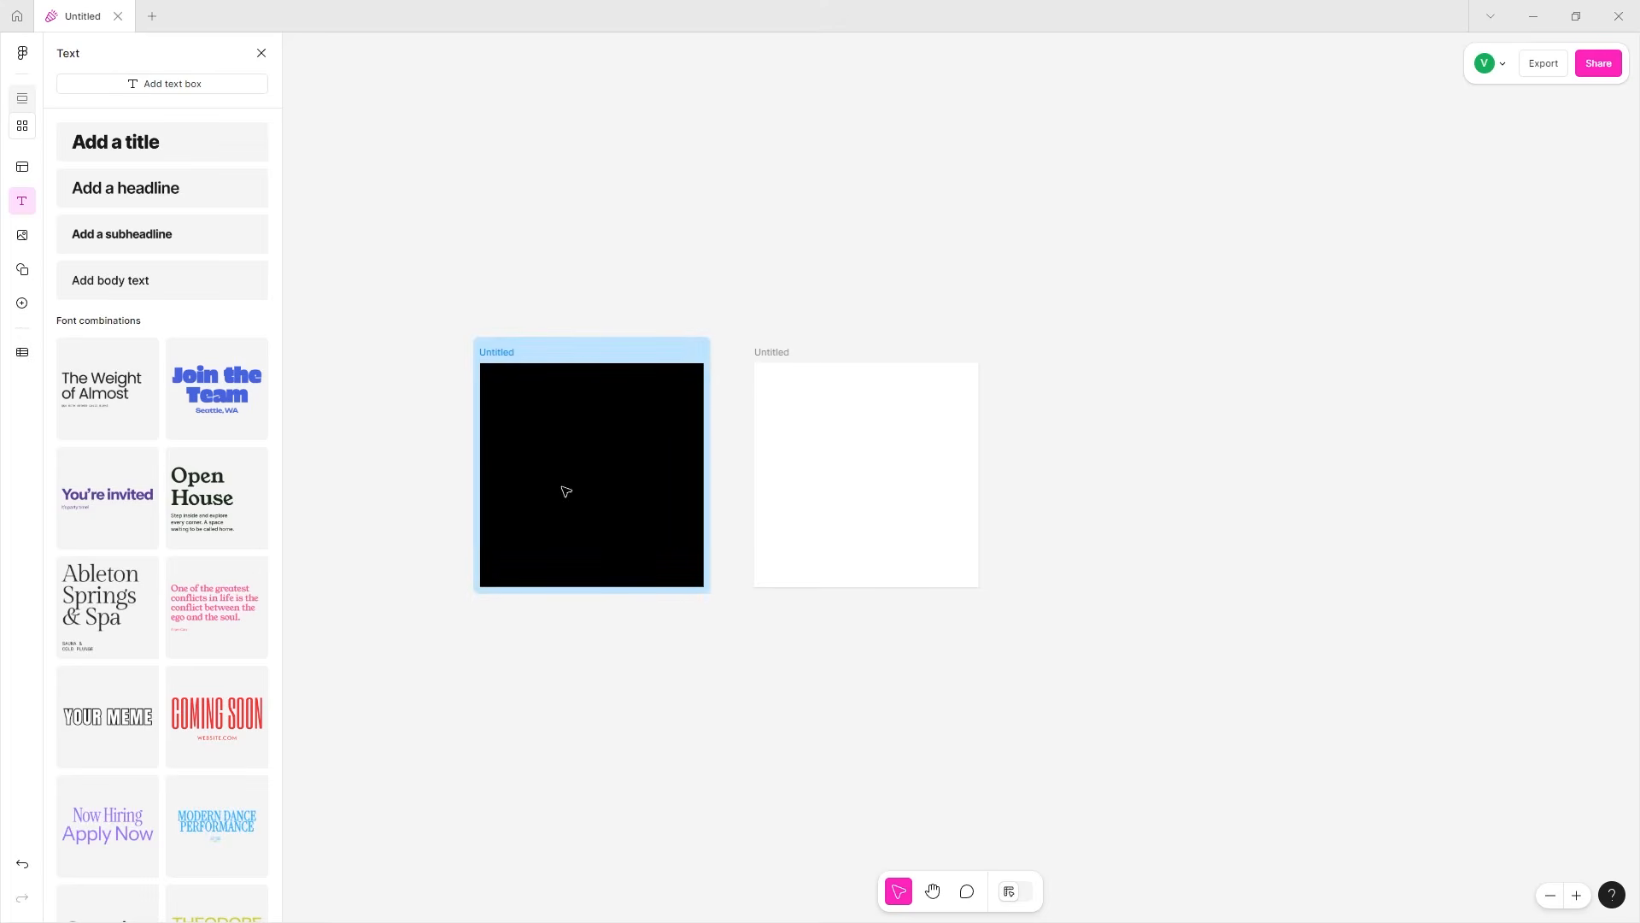
- Swap the two assets in the grid so the black one comes second, and return to asset view
click(759, 404)
click(467, 378)
click(478, 380)
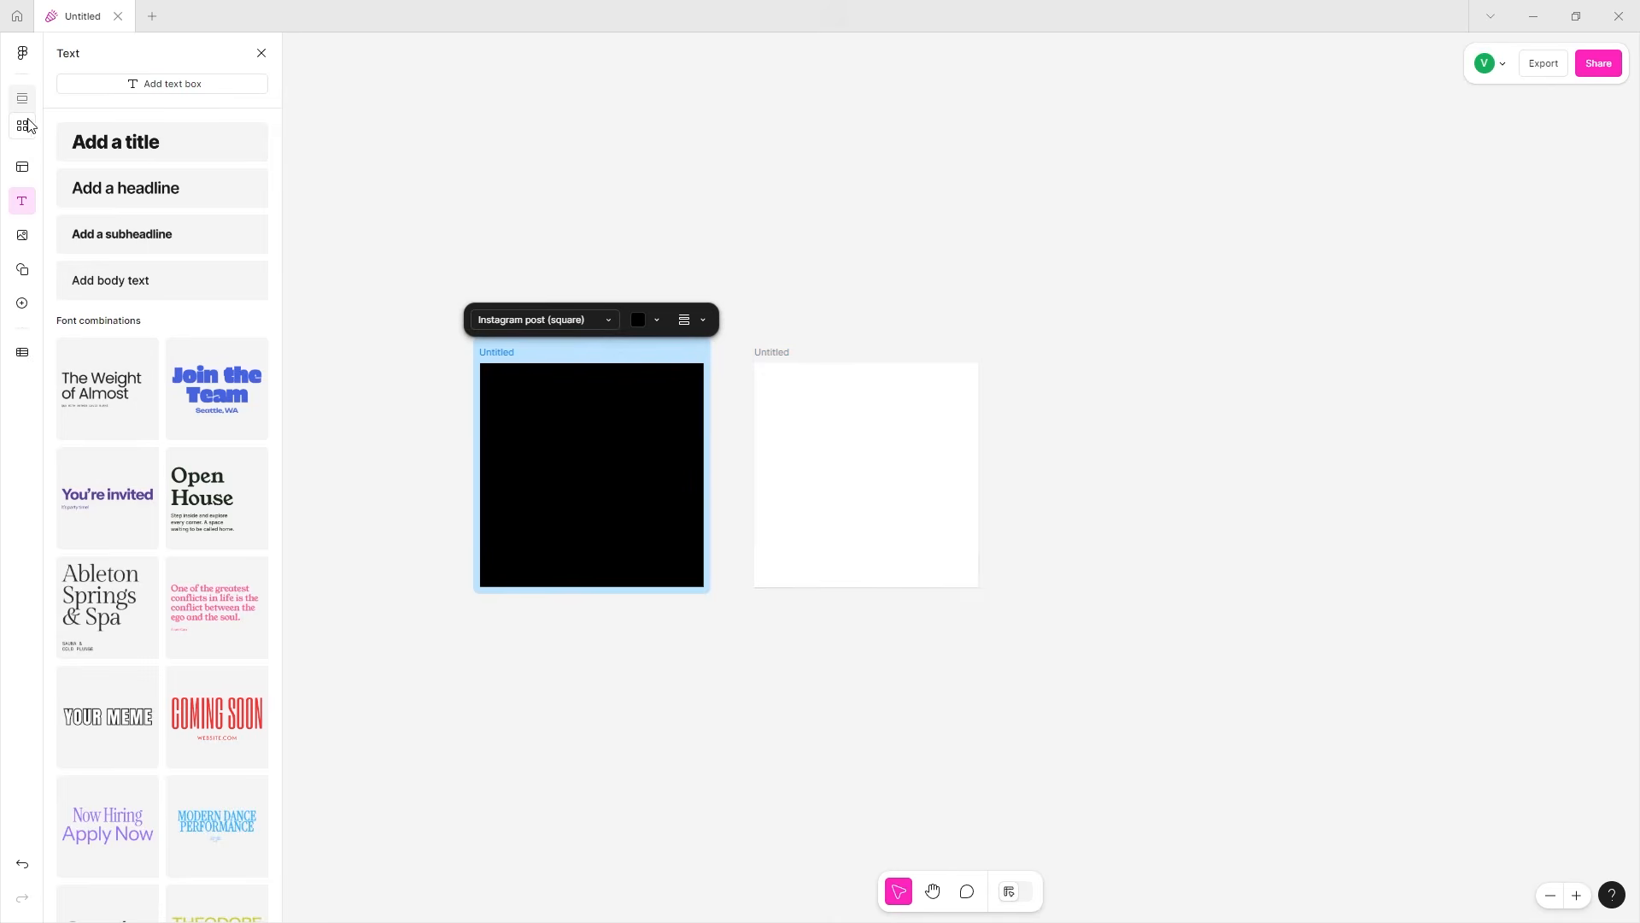
drag(538, 445, 904, 451)
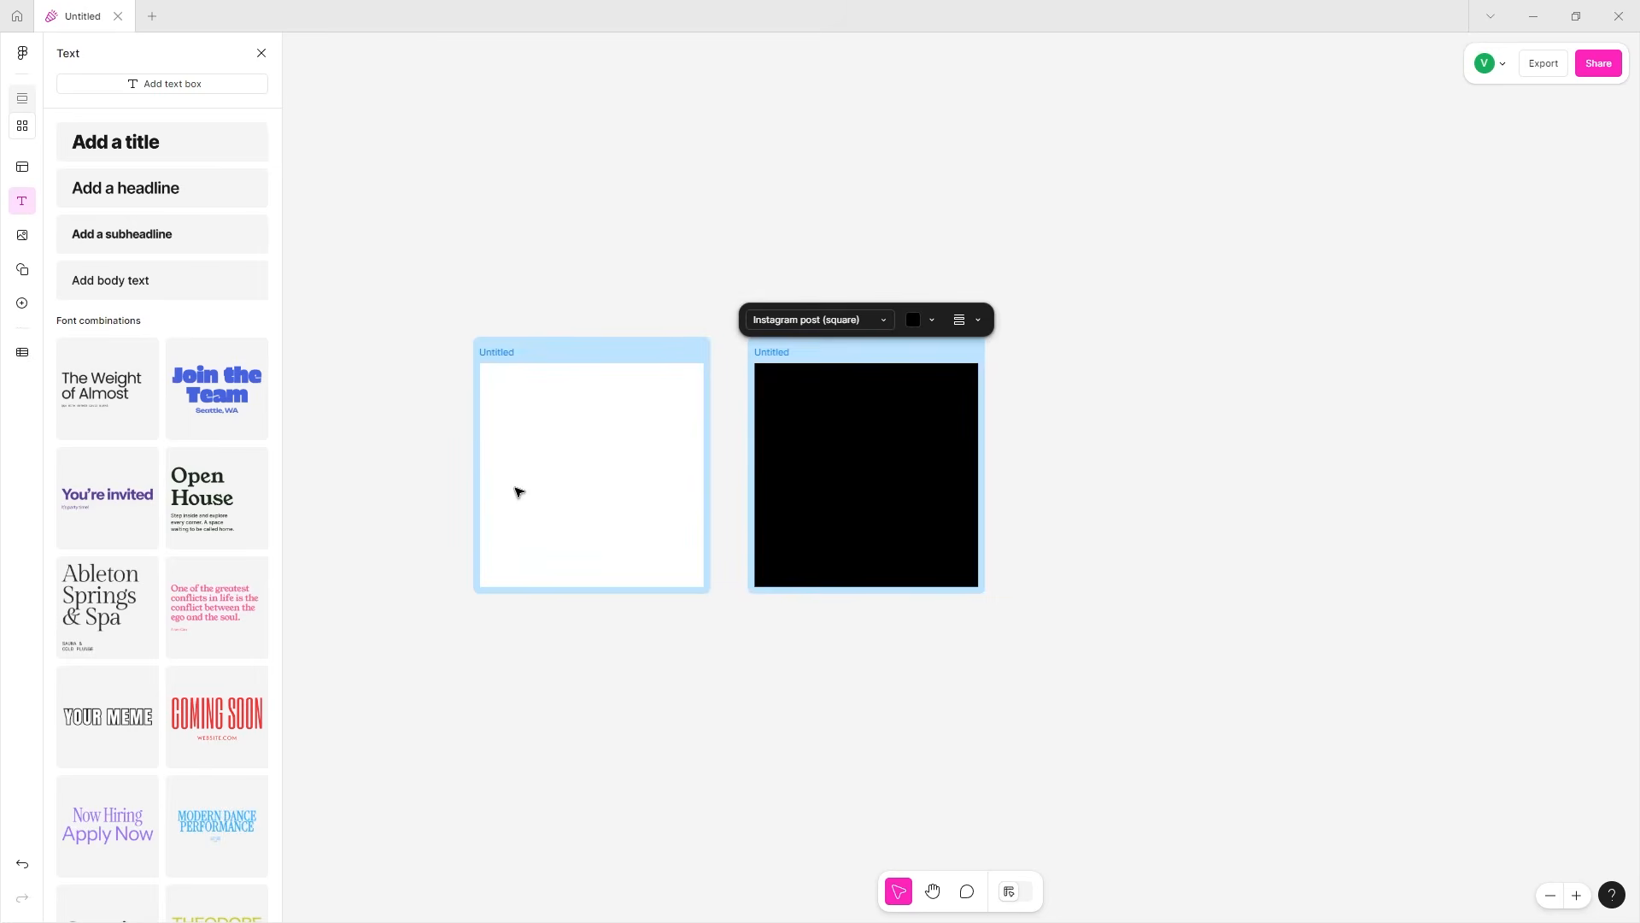
click(22, 96)
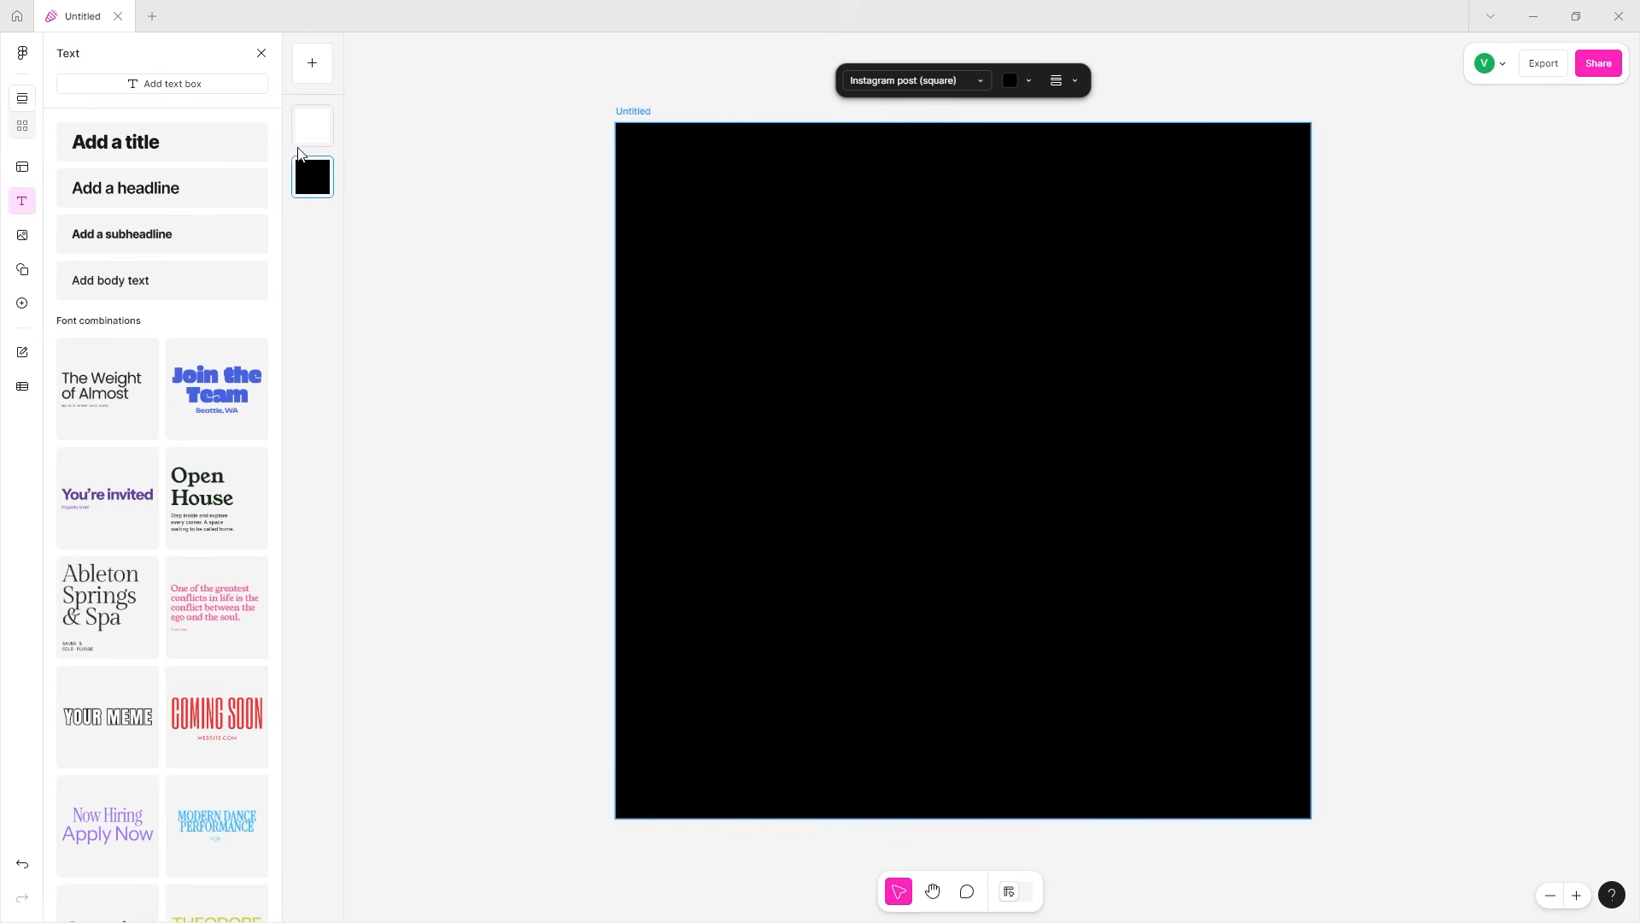
- Move the black asset above the white one in the asset list, and return the white asset to first place
click(305, 136)
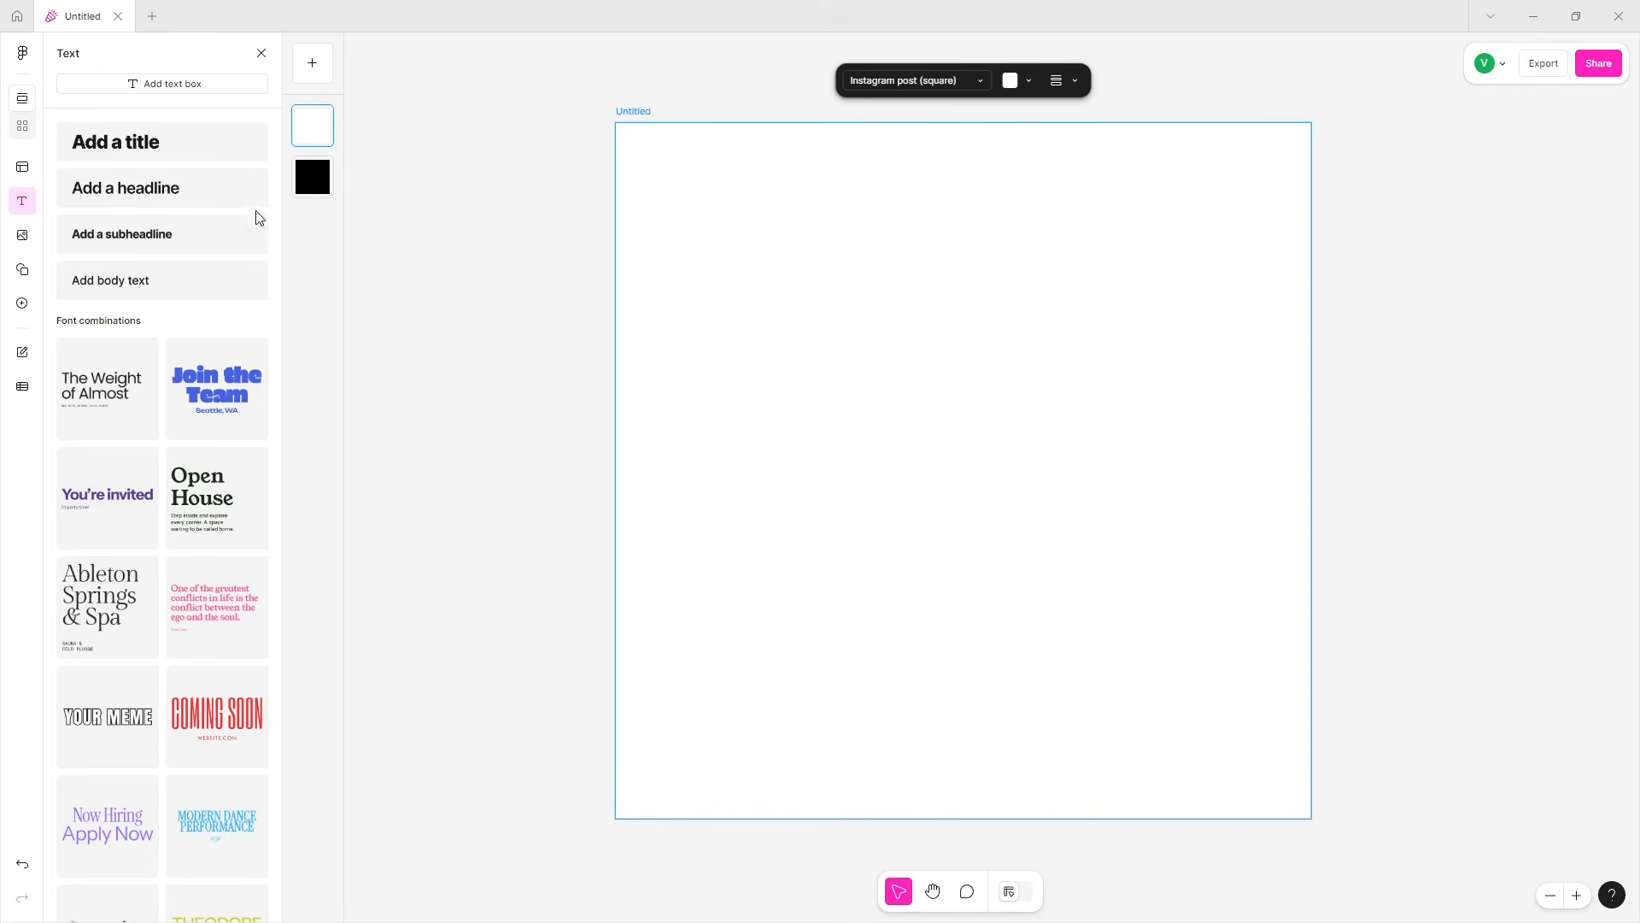
drag(313, 179, 309, 117)
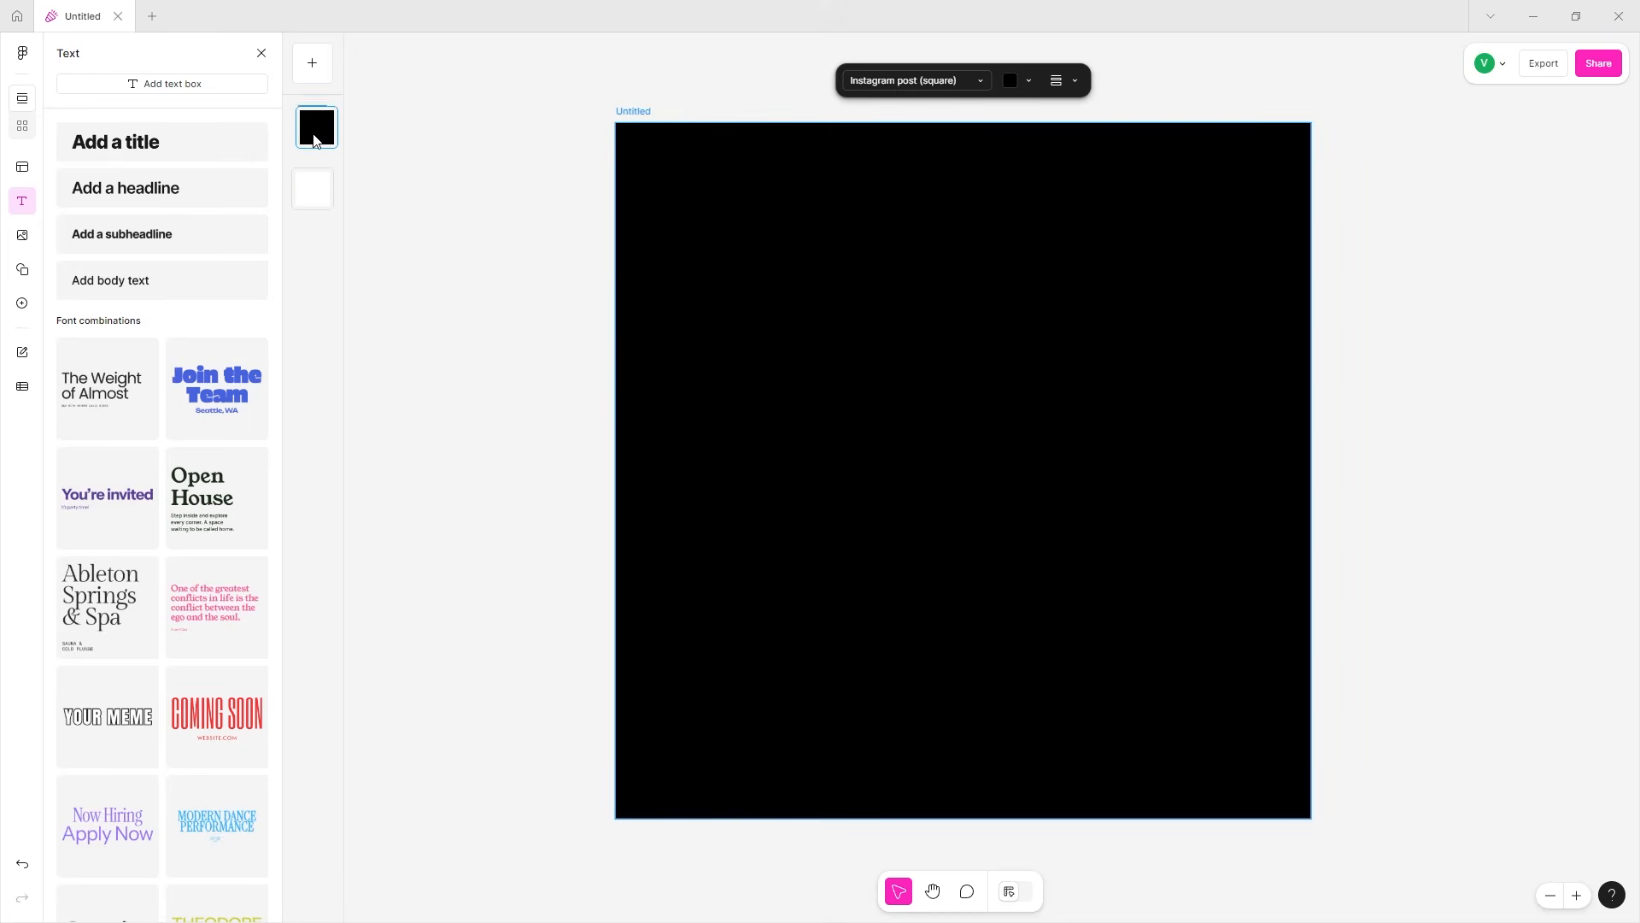
drag(315, 179, 315, 114)
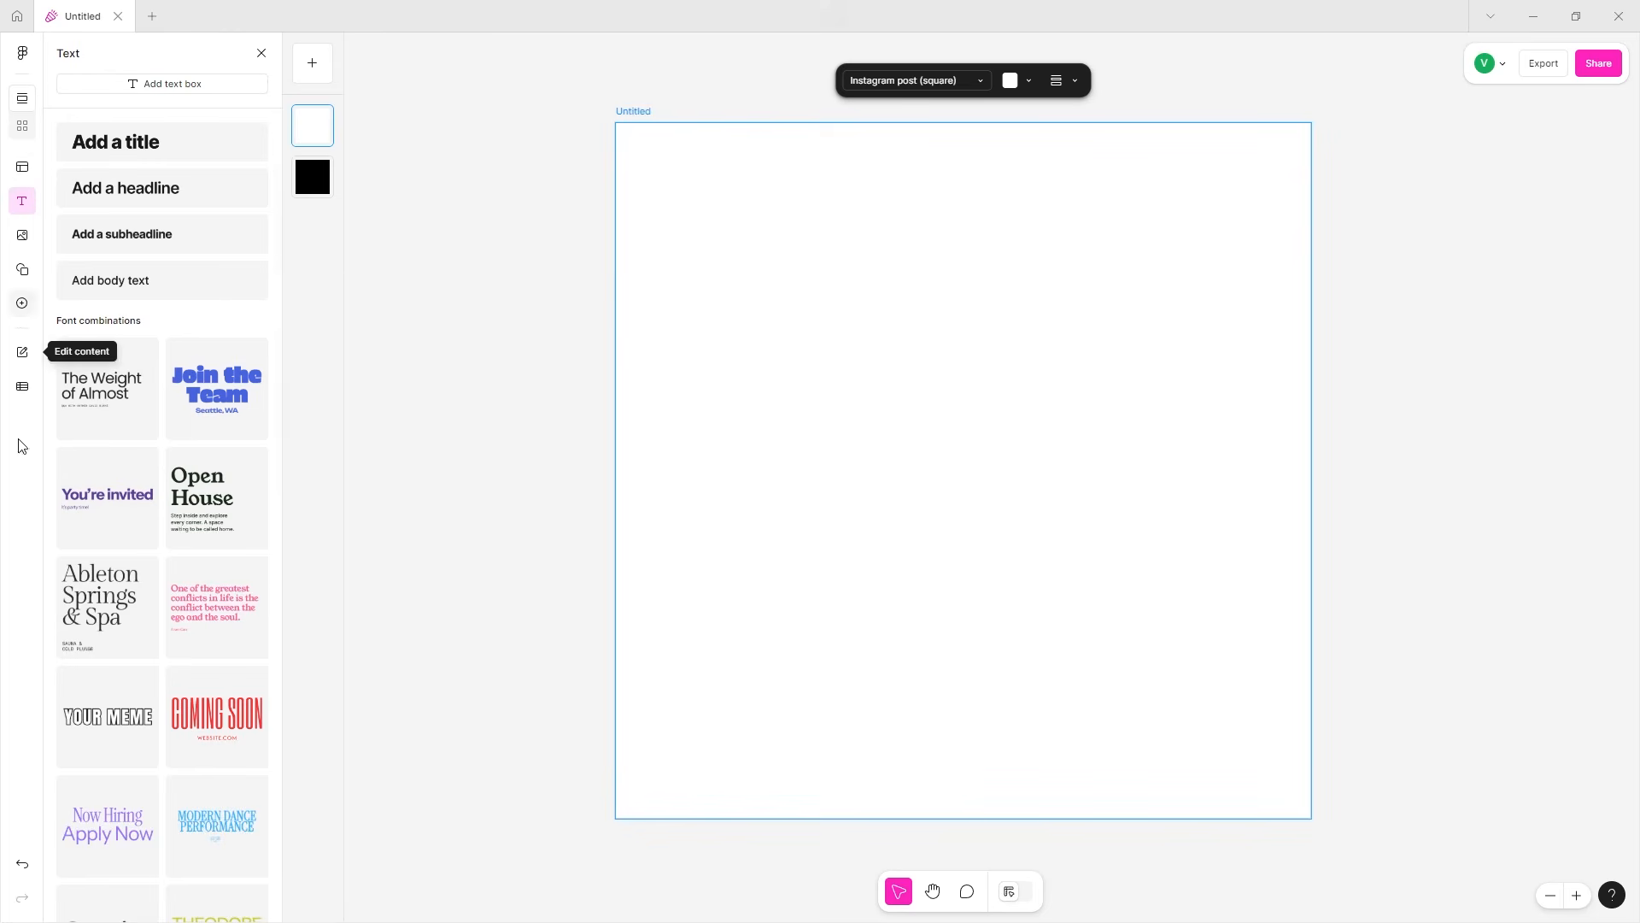
- Check the template library's From Figma and From Devfasttt sections, and reopen the text presets and font combinations
click(23, 170)
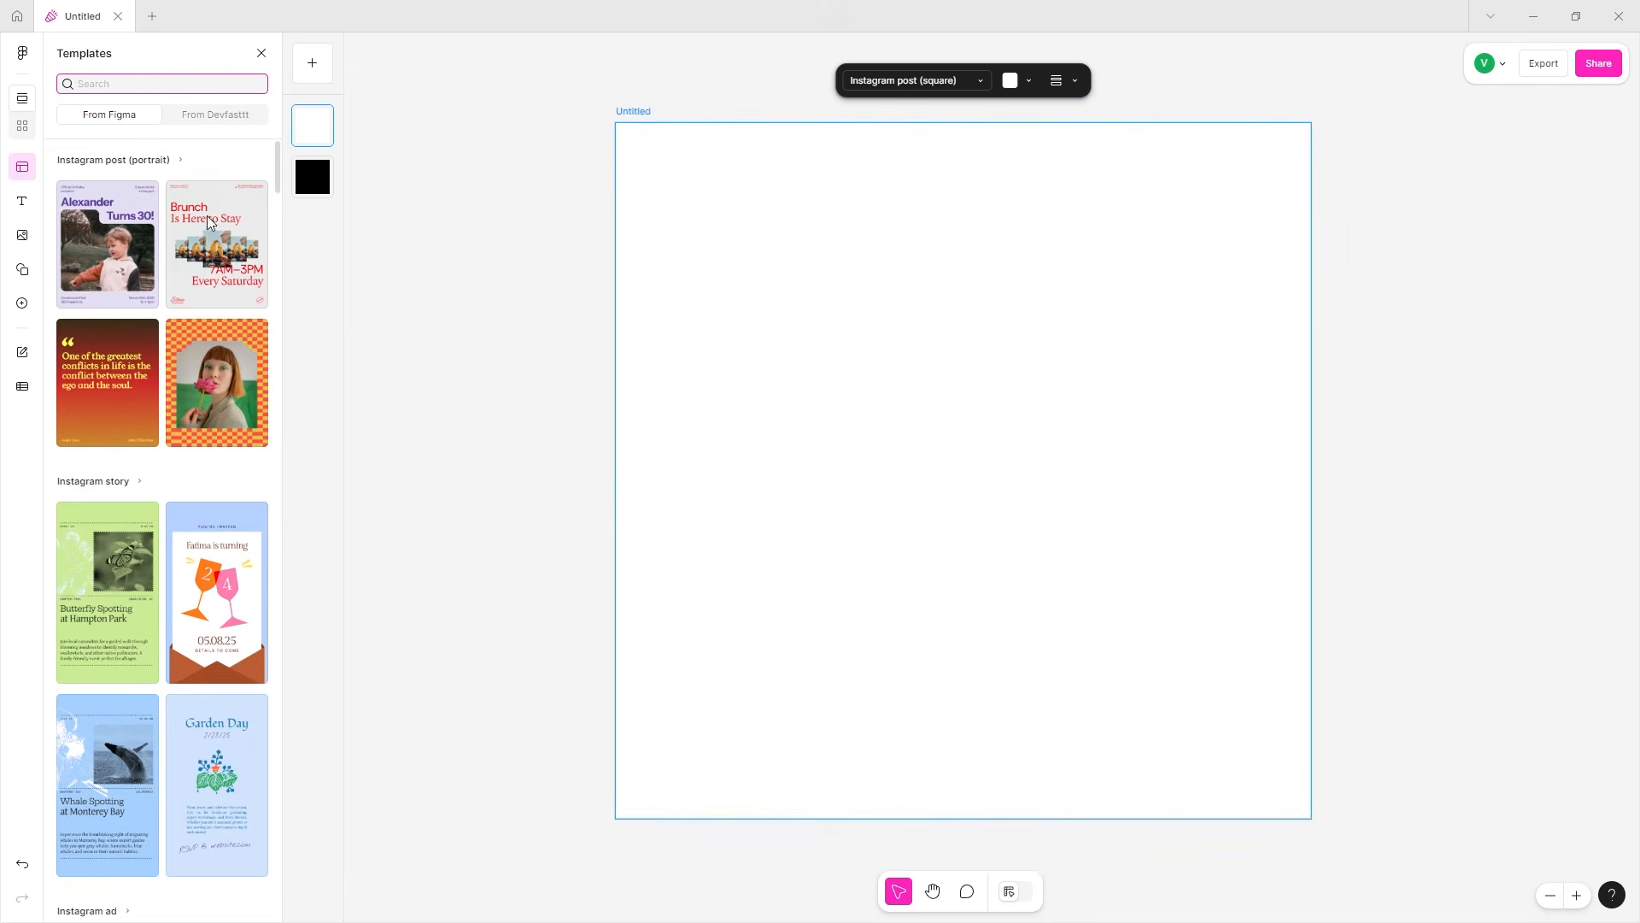
click(213, 114)
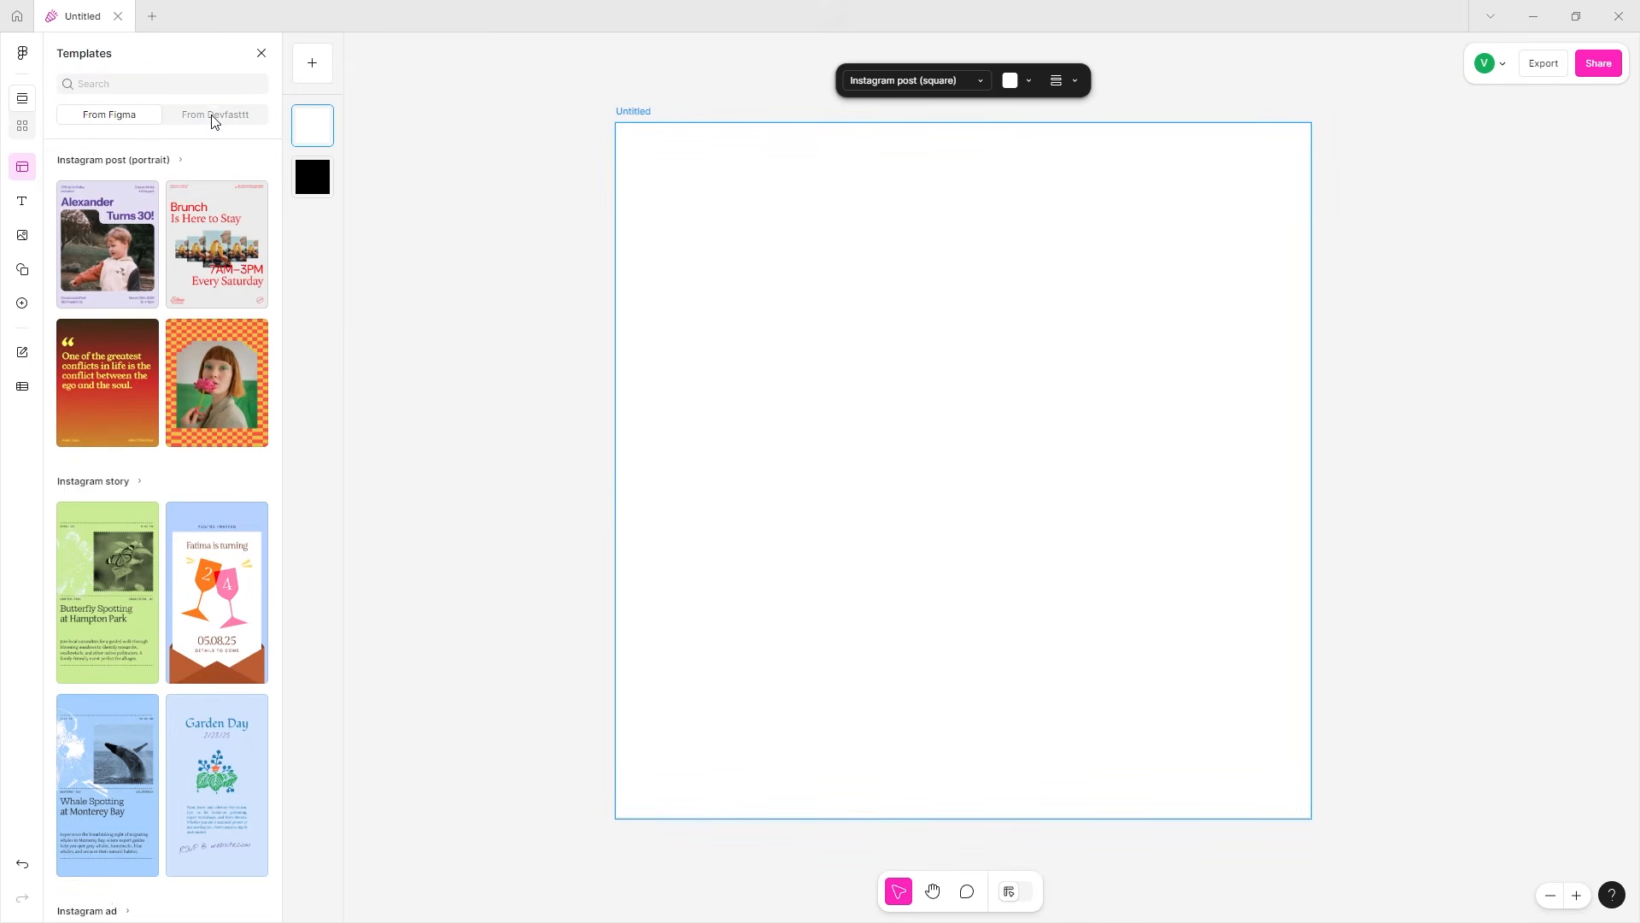
click(129, 116)
click(28, 206)
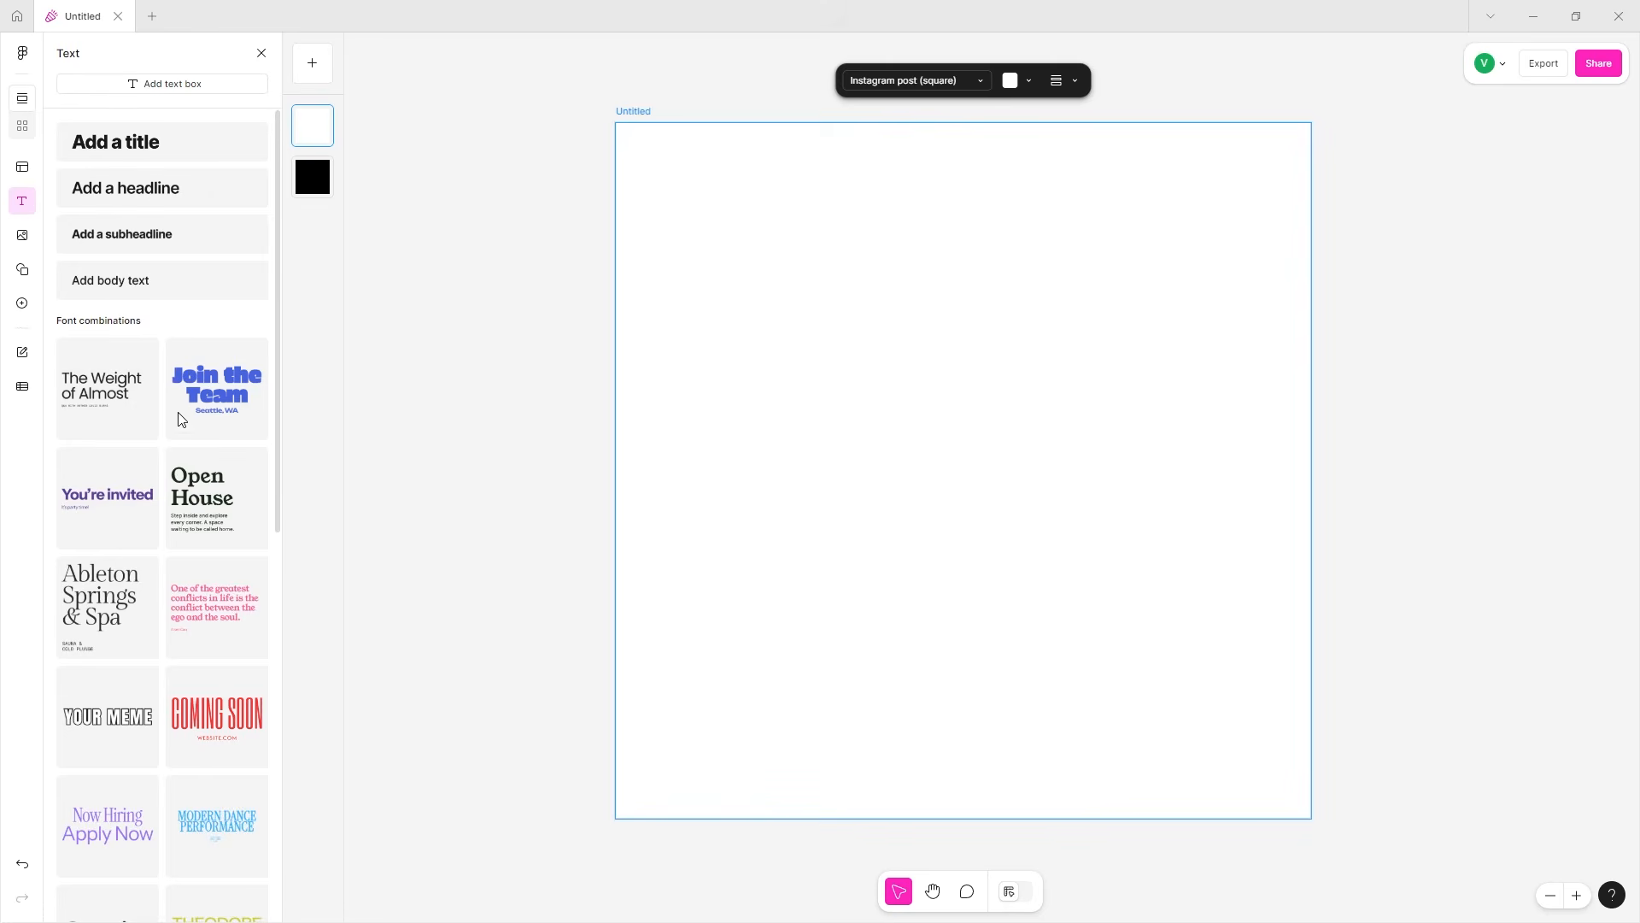
- Add the Ableton Springs & Spa font combination to the white asset and delete the duplicate copy of it
scroll(180, 419, down, 5)
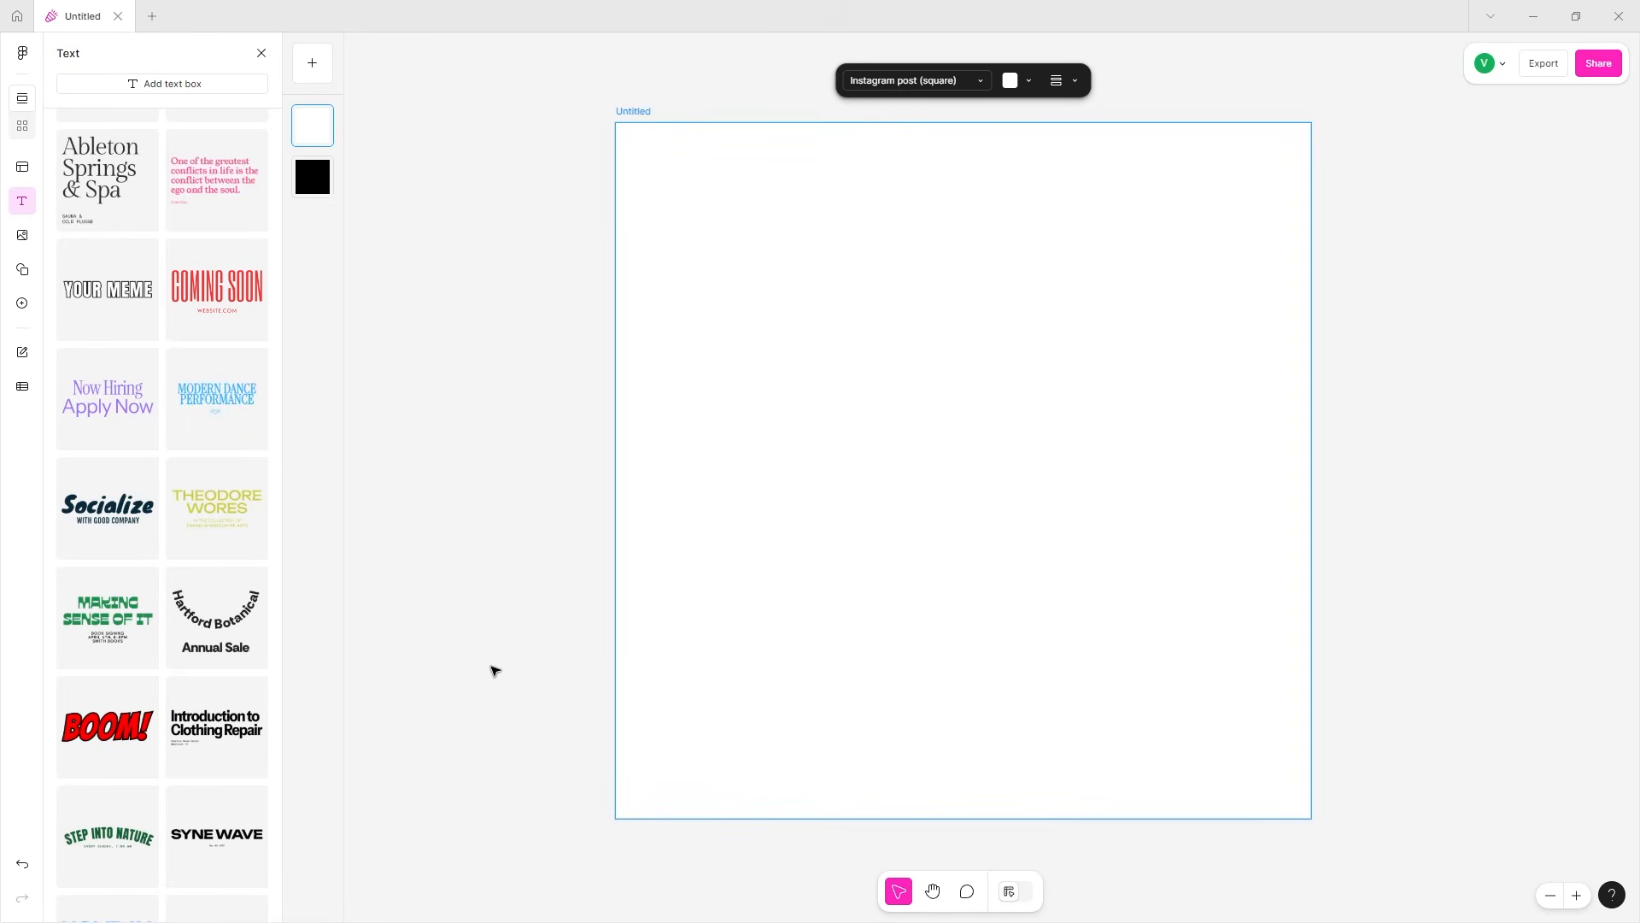
scroll(102, 786, down, 4)
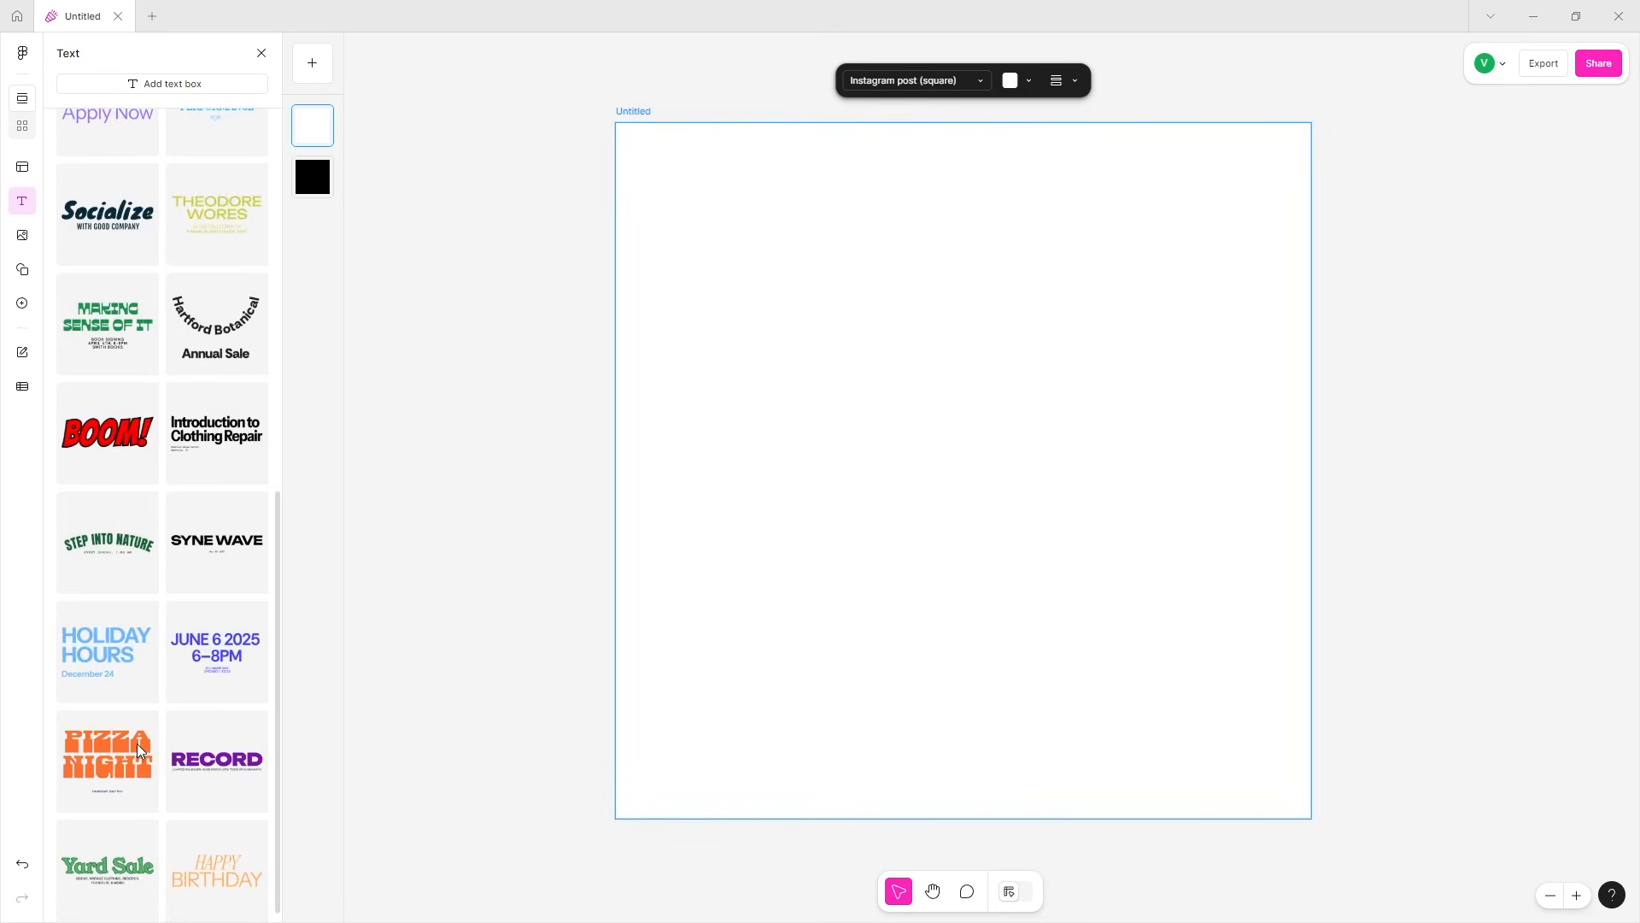
scroll(139, 749, up, 10)
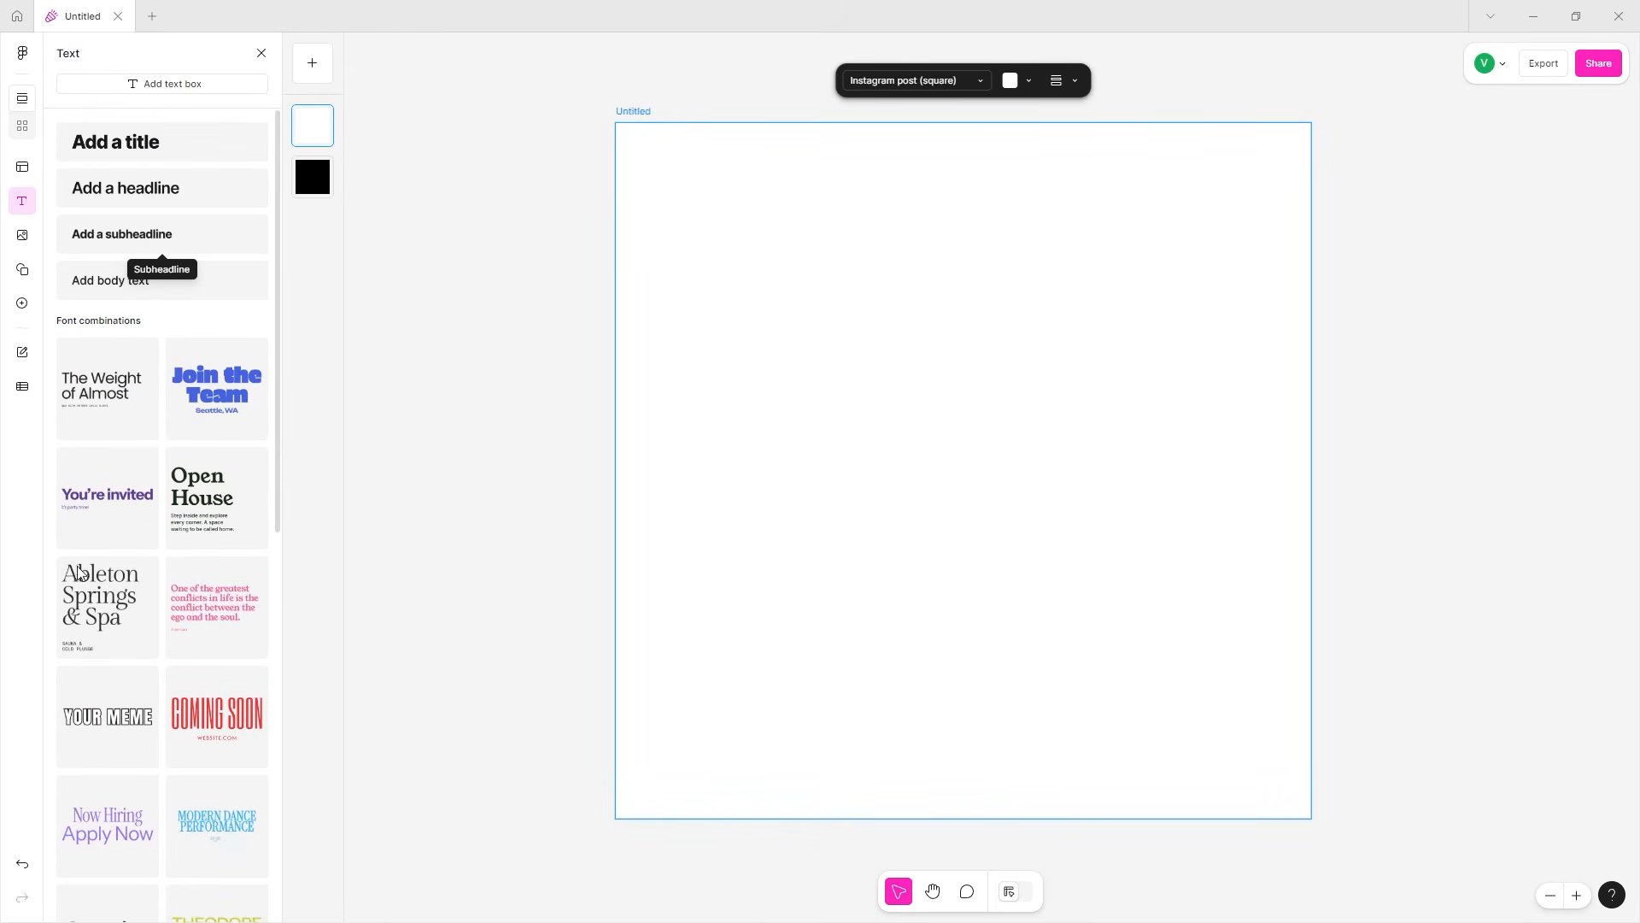
click(121, 618)
drag(711, 487, 670, 507)
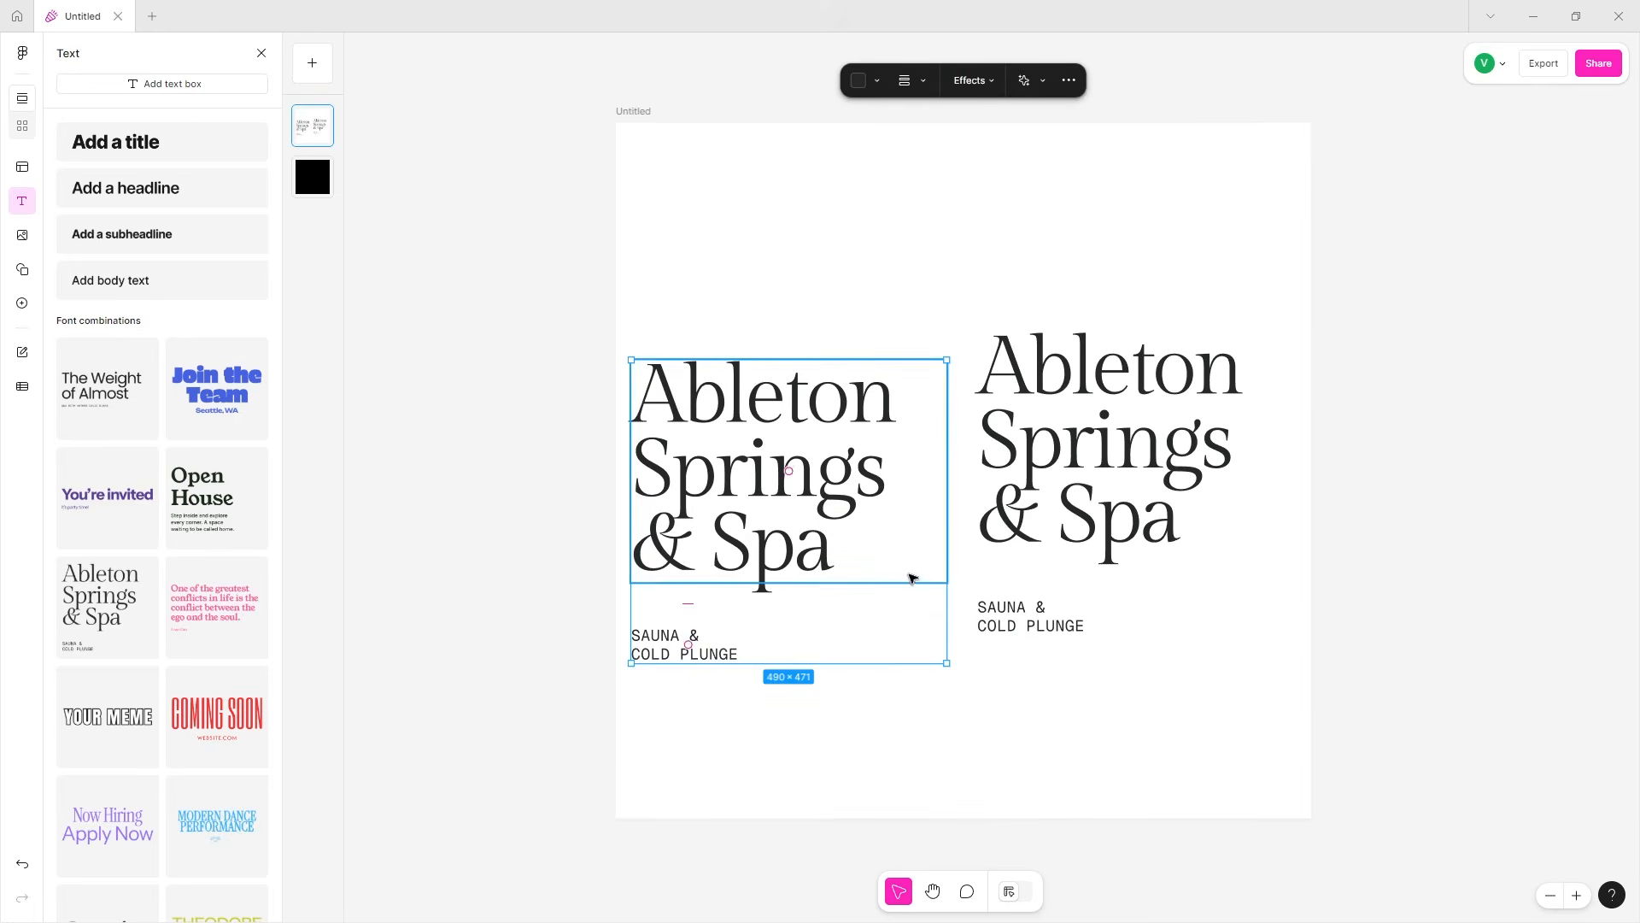
click(1060, 510)
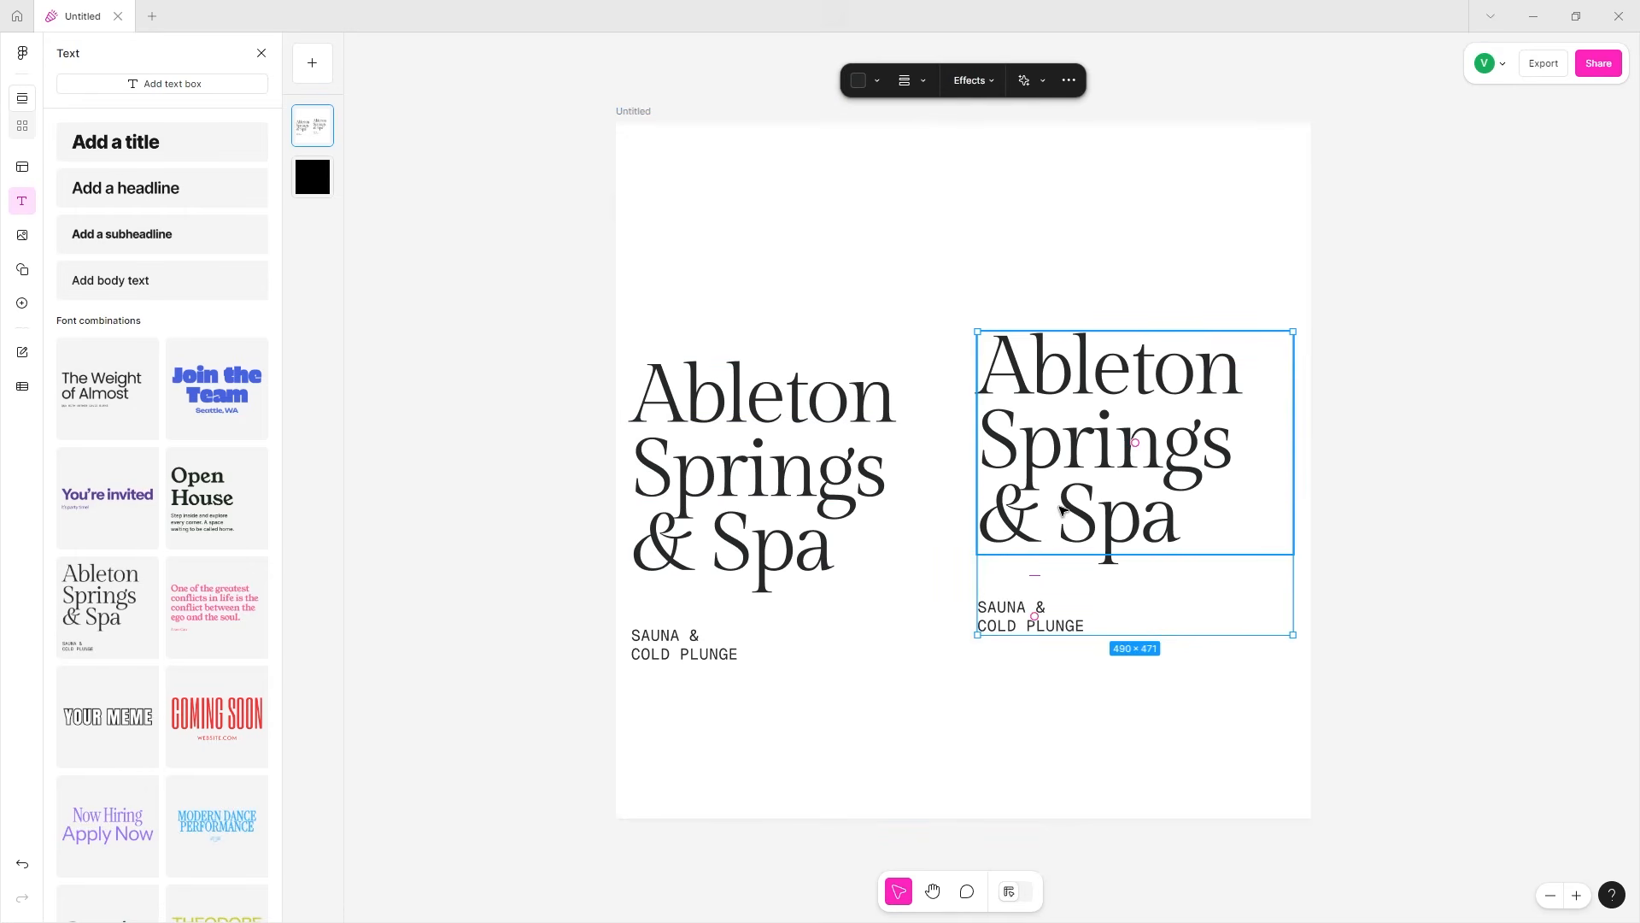
key(Delete)
- Move the remaining text block higher on the asset and select its heading for editing
drag(848, 475, 880, 369)
double_click(880, 369)
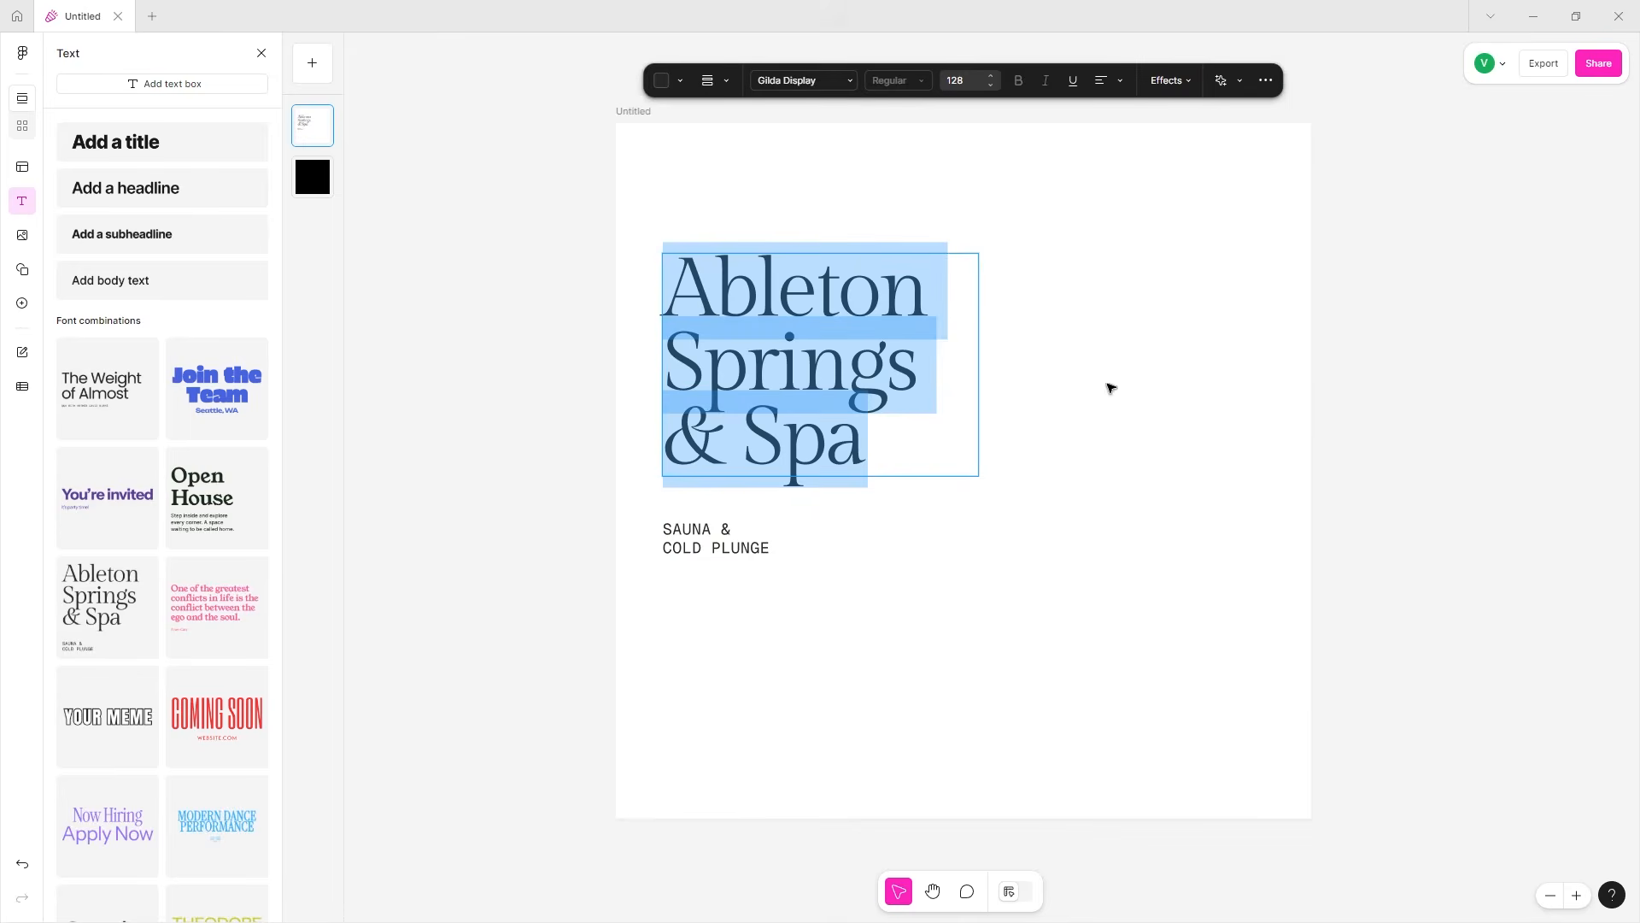
key(Escape)
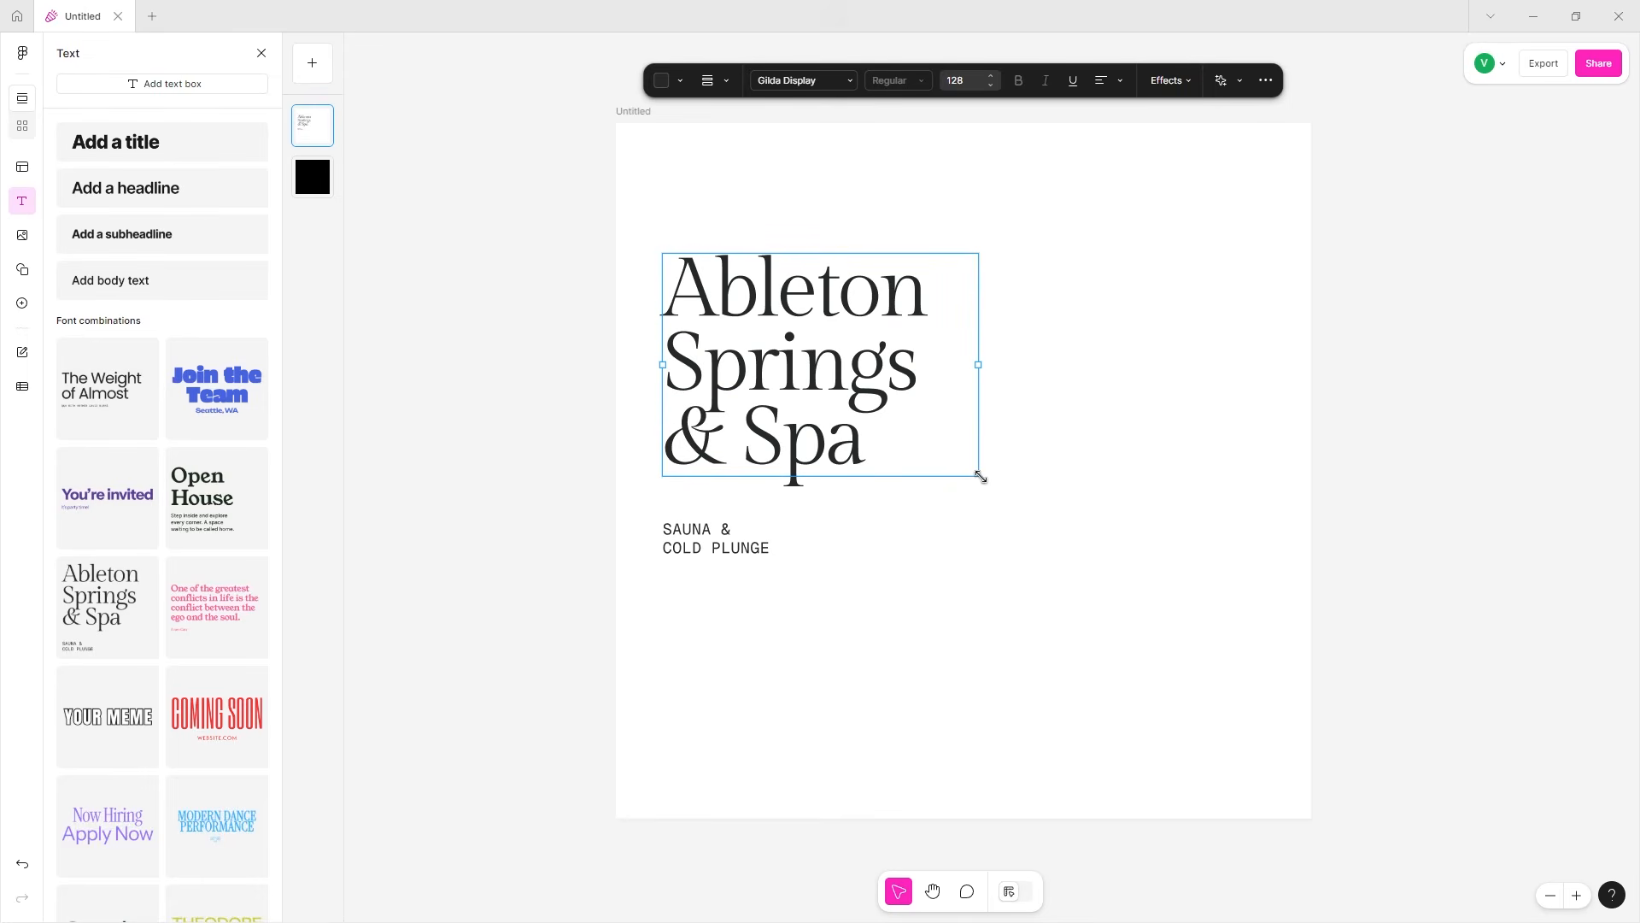
double_click(814, 300)
key(ctrl+a)
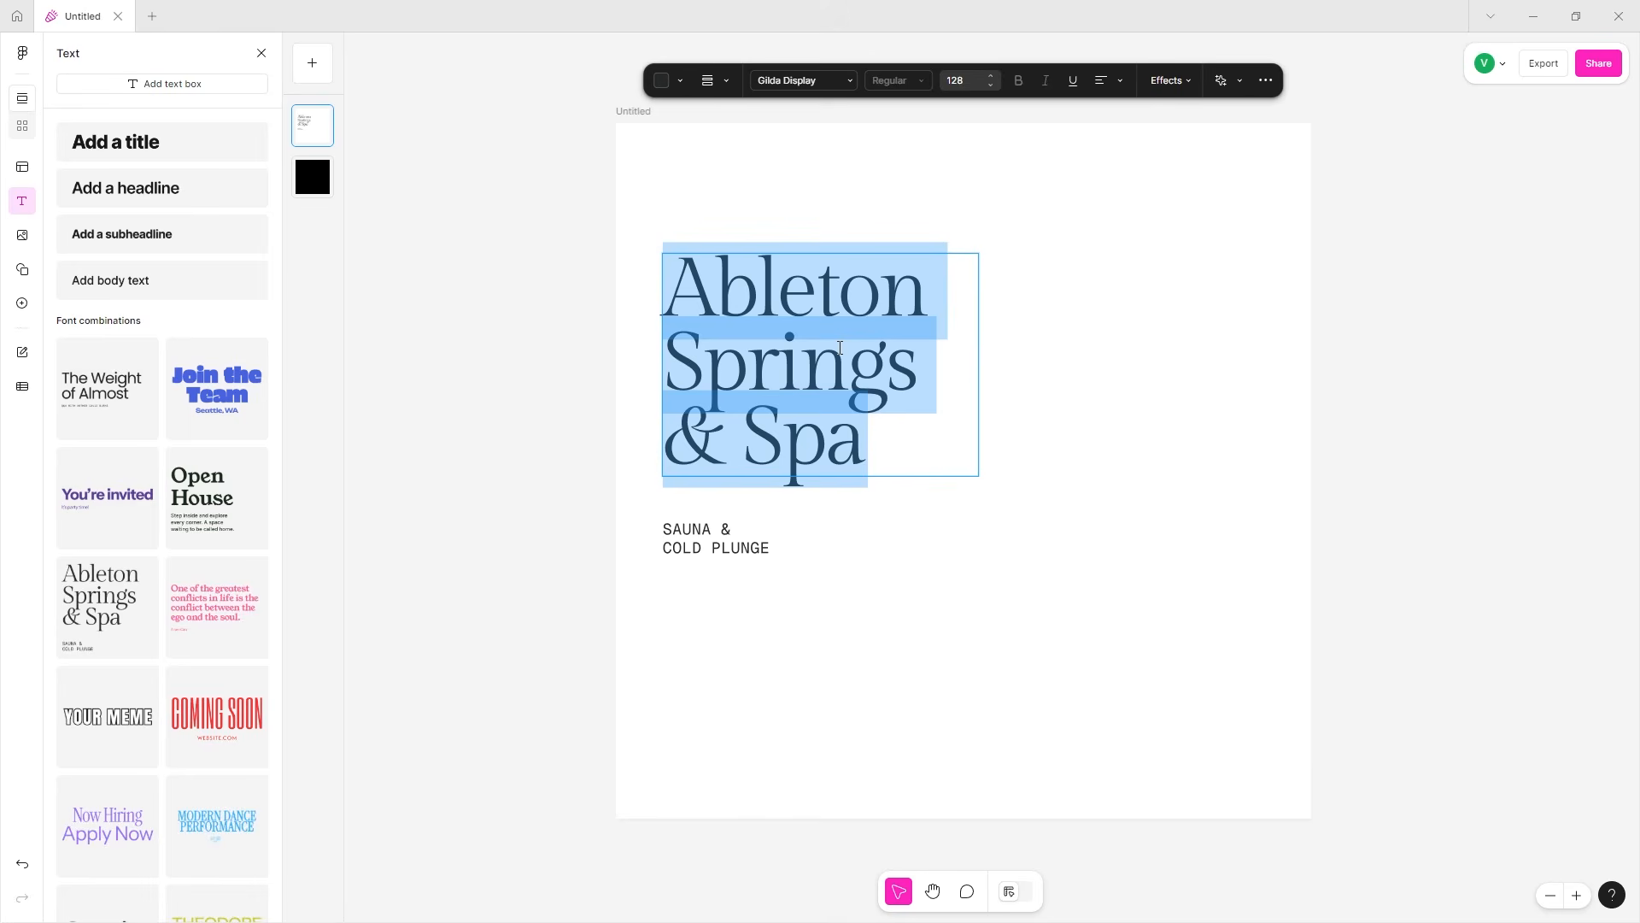
key(Escape)
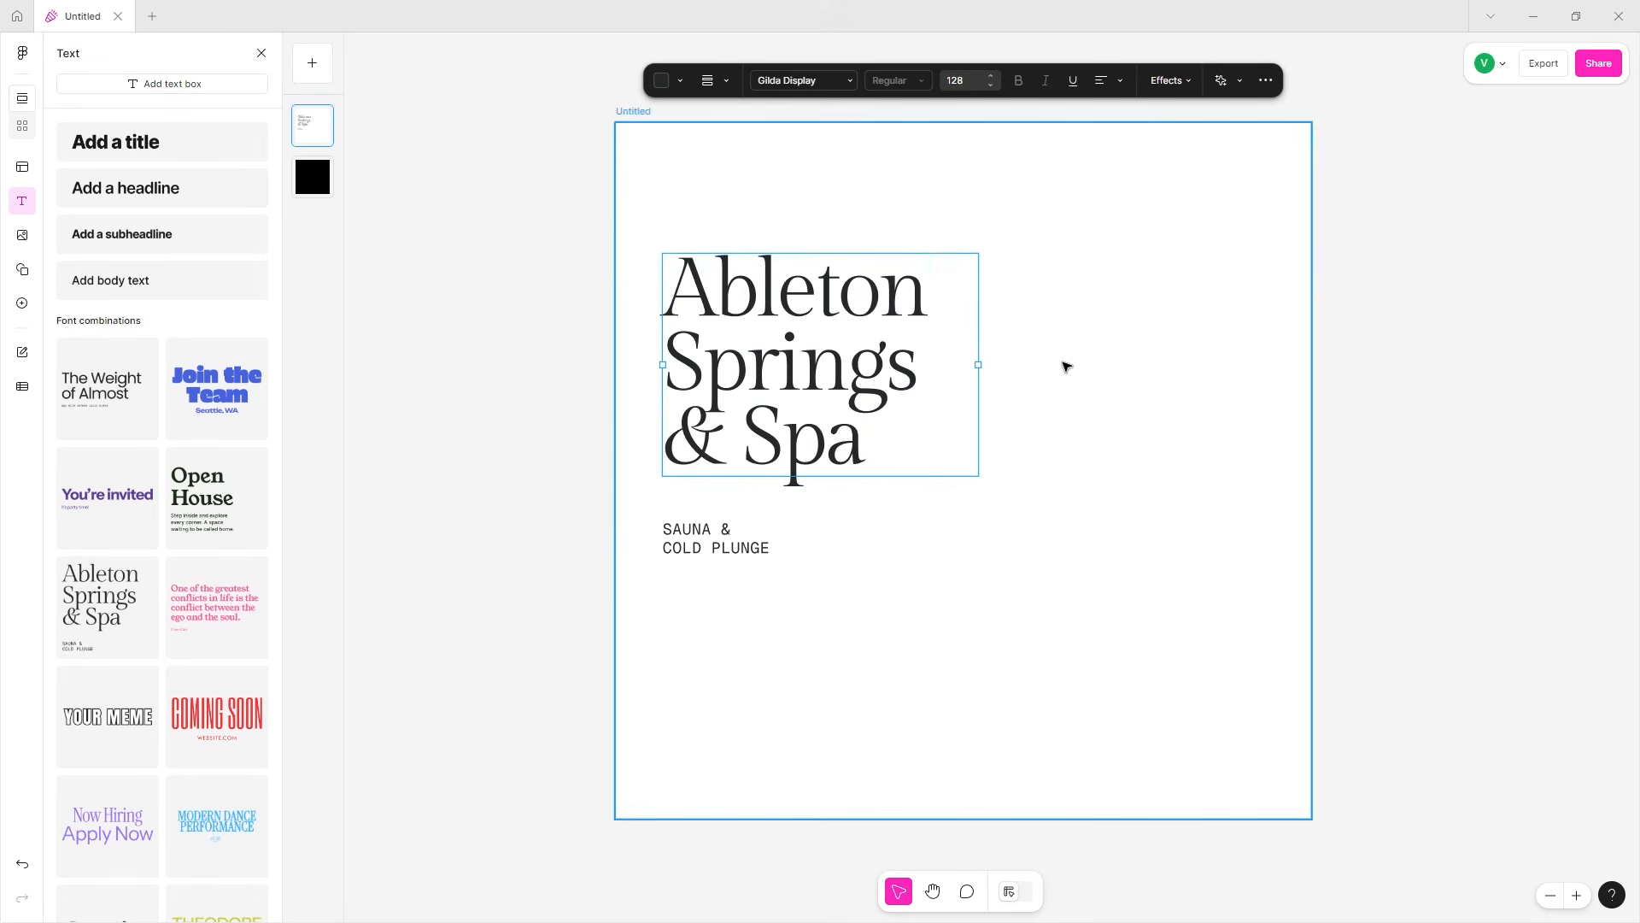
- Scale the Ableton Springs & Spa heading proportionally to a font size of about 114
drag(981, 474, 1371, 756)
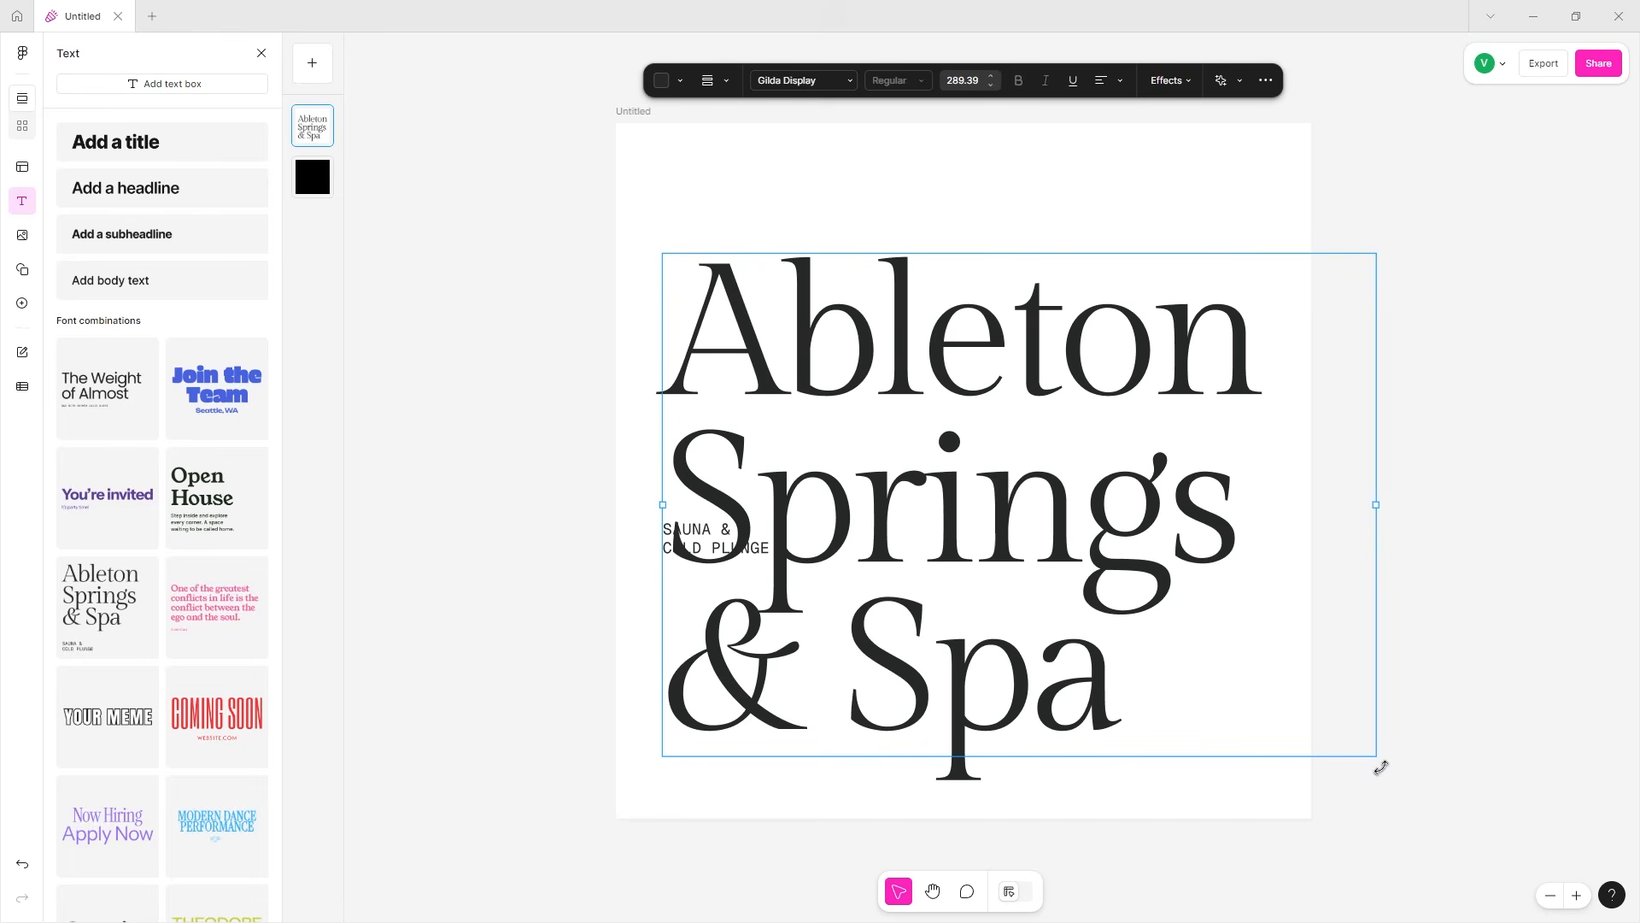
drag(1376, 756, 1025, 432)
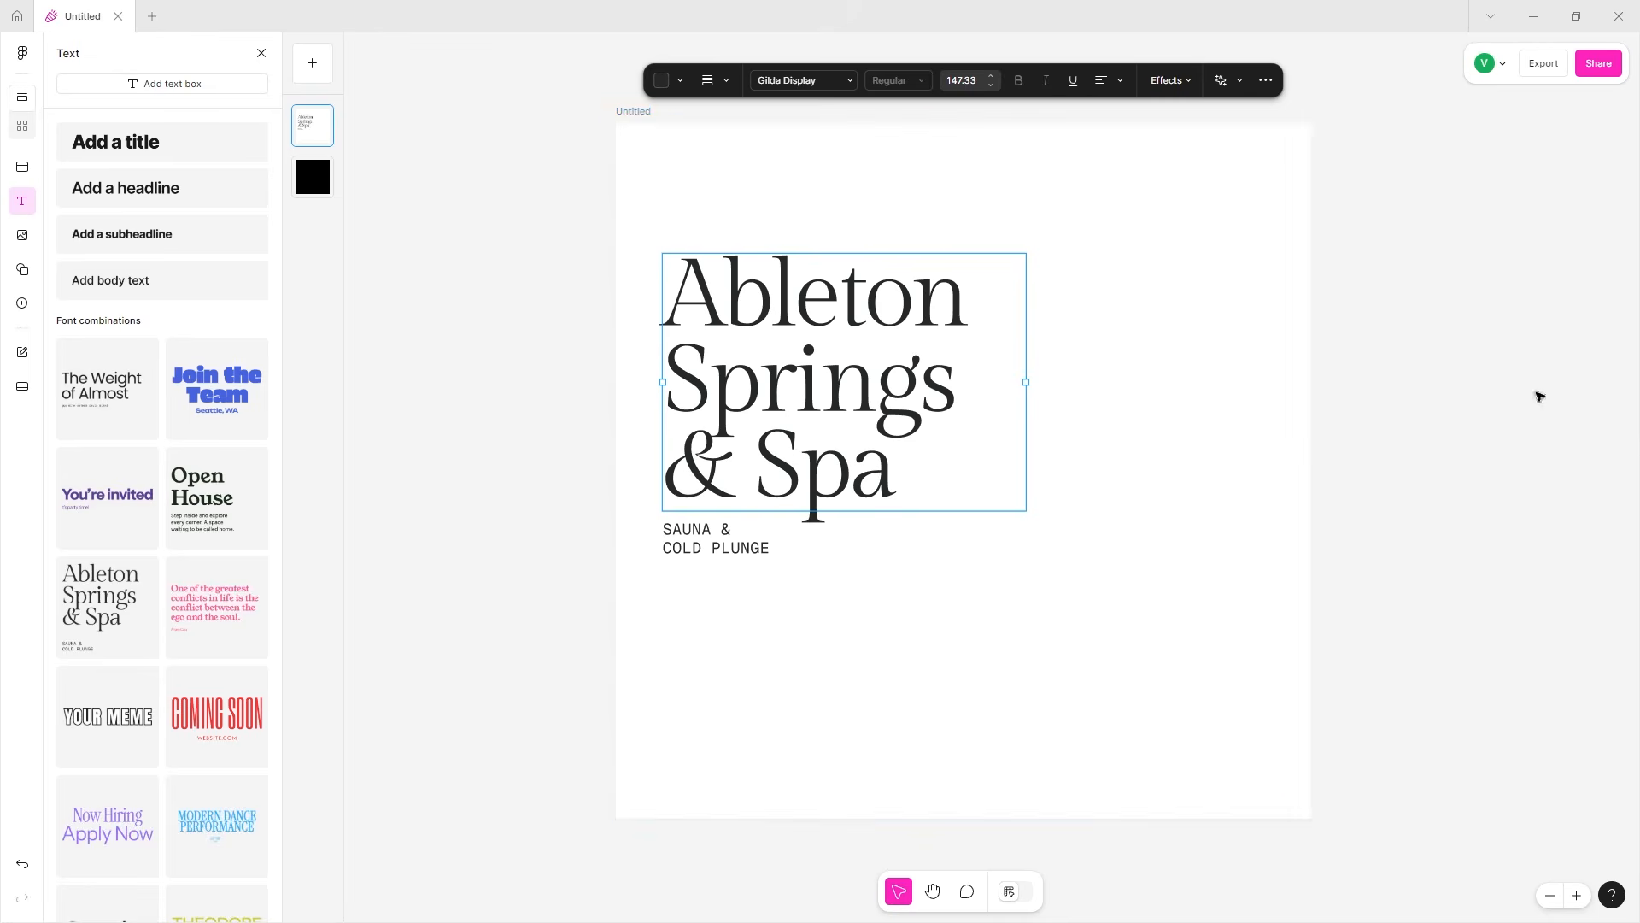
drag(1025, 509, 943, 416)
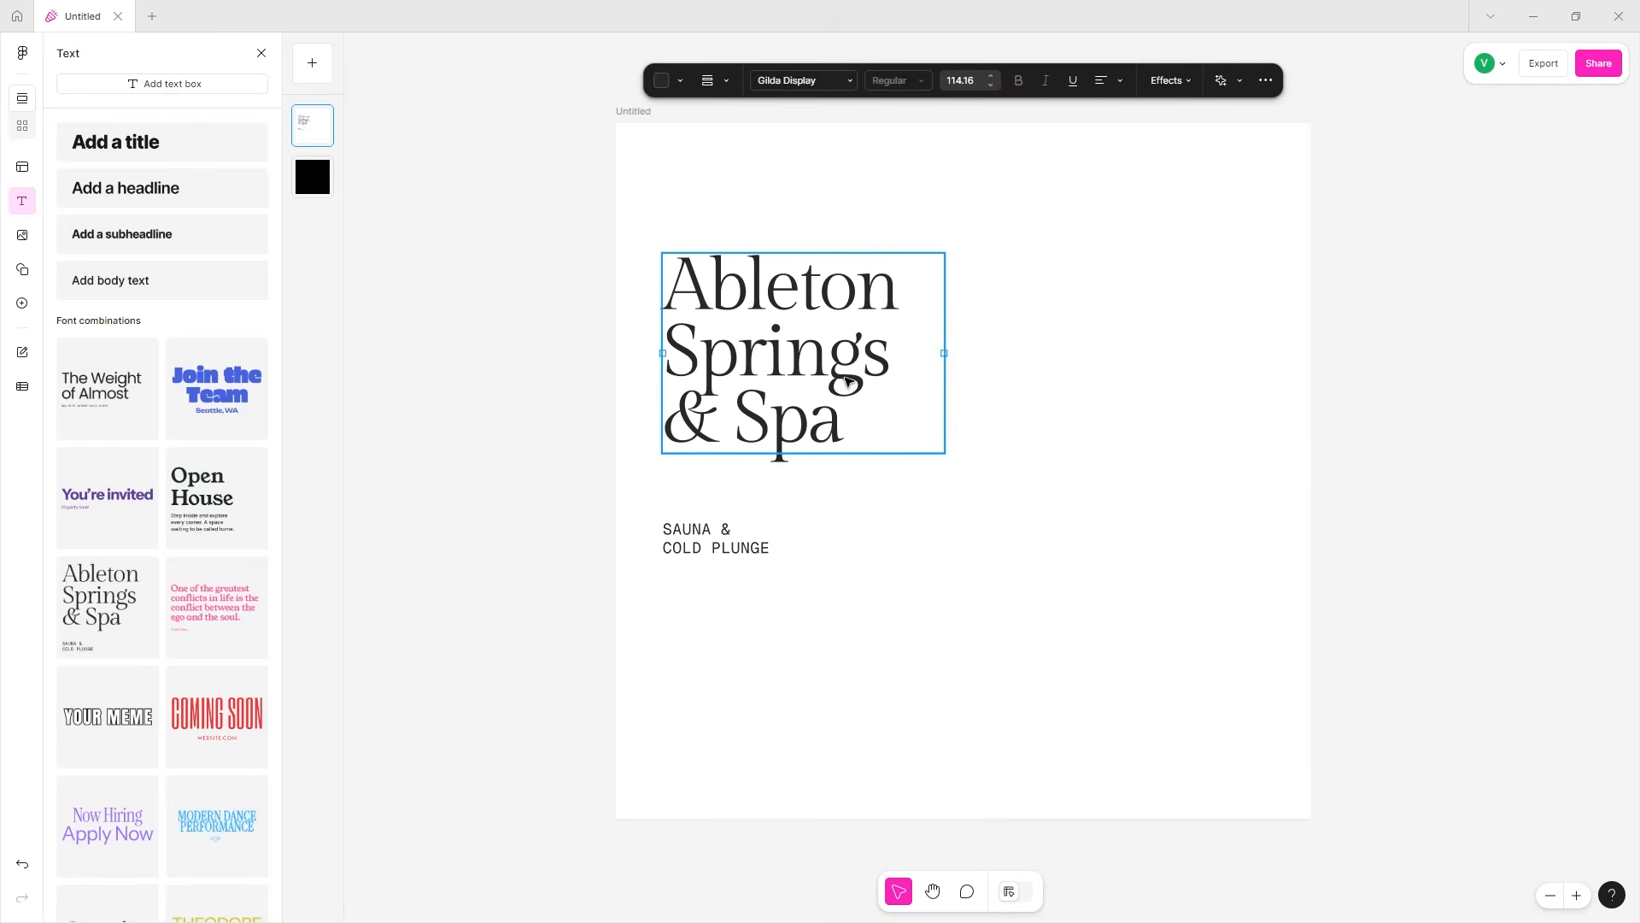
- Place the heading and tagline in the asset's lower-left corner, widening the tagline's text box so it fits on one line
drag(815, 282, 808, 340)
drag(708, 510, 855, 775)
click(692, 547)
drag(771, 765, 765, 783)
click(803, 342)
drag(803, 342, 788, 592)
drag(742, 710, 737, 707)
drag(716, 735, 693, 789)
drag(690, 791, 689, 792)
- Set the whole SAUNA & COLD PLUNGE tagline to the Bold font weight
double_click(685, 788)
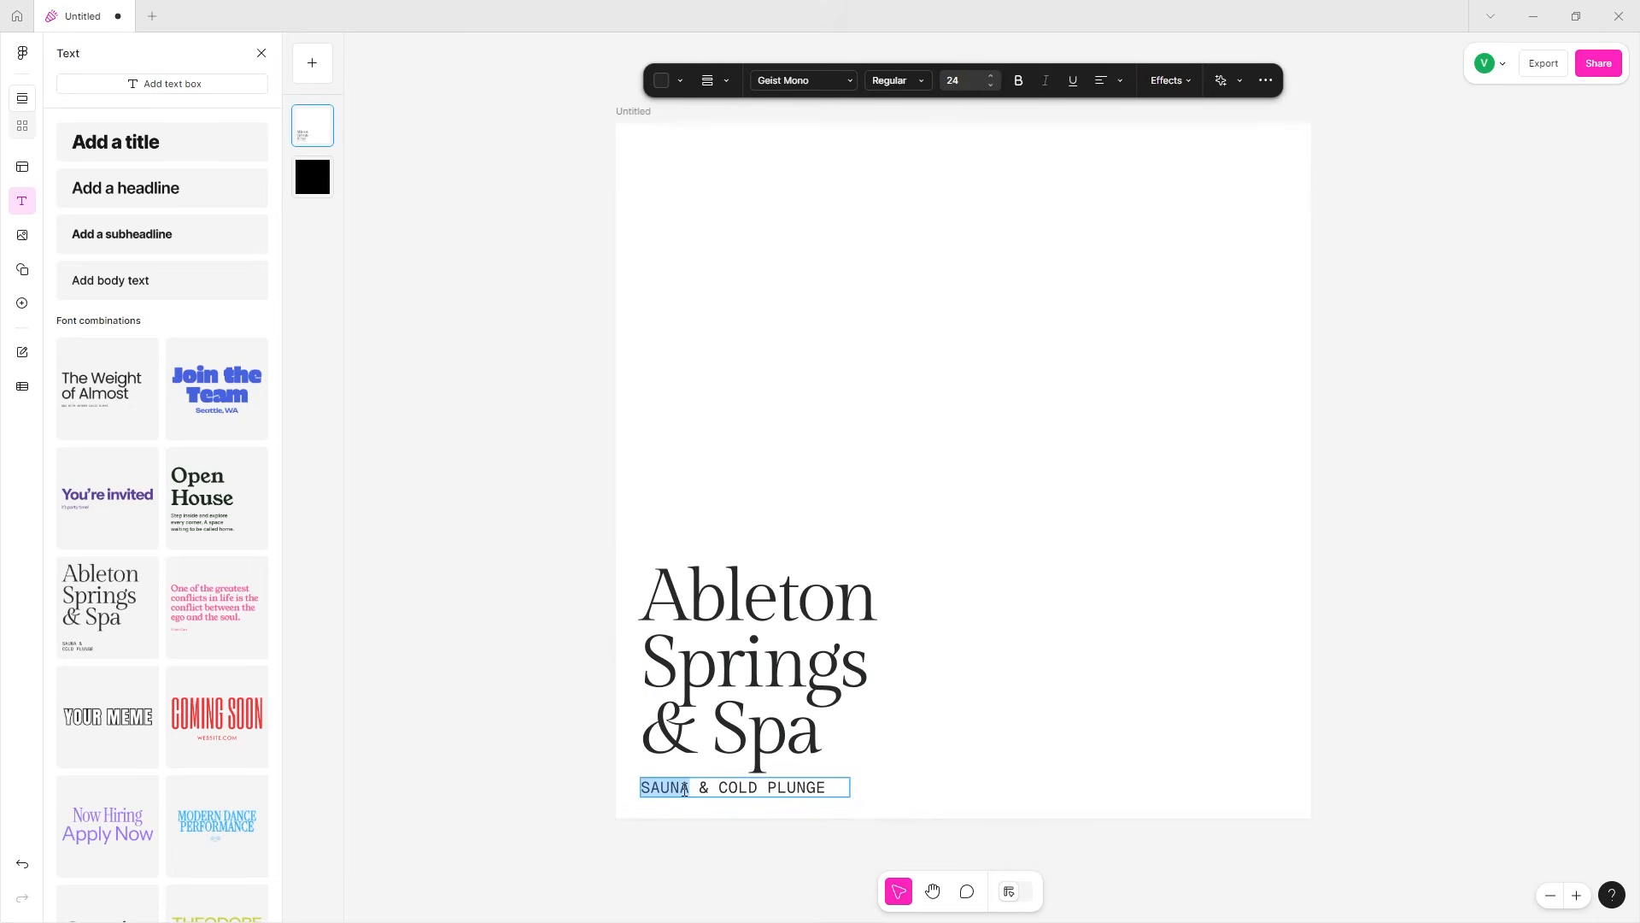
triple_click(690, 789)
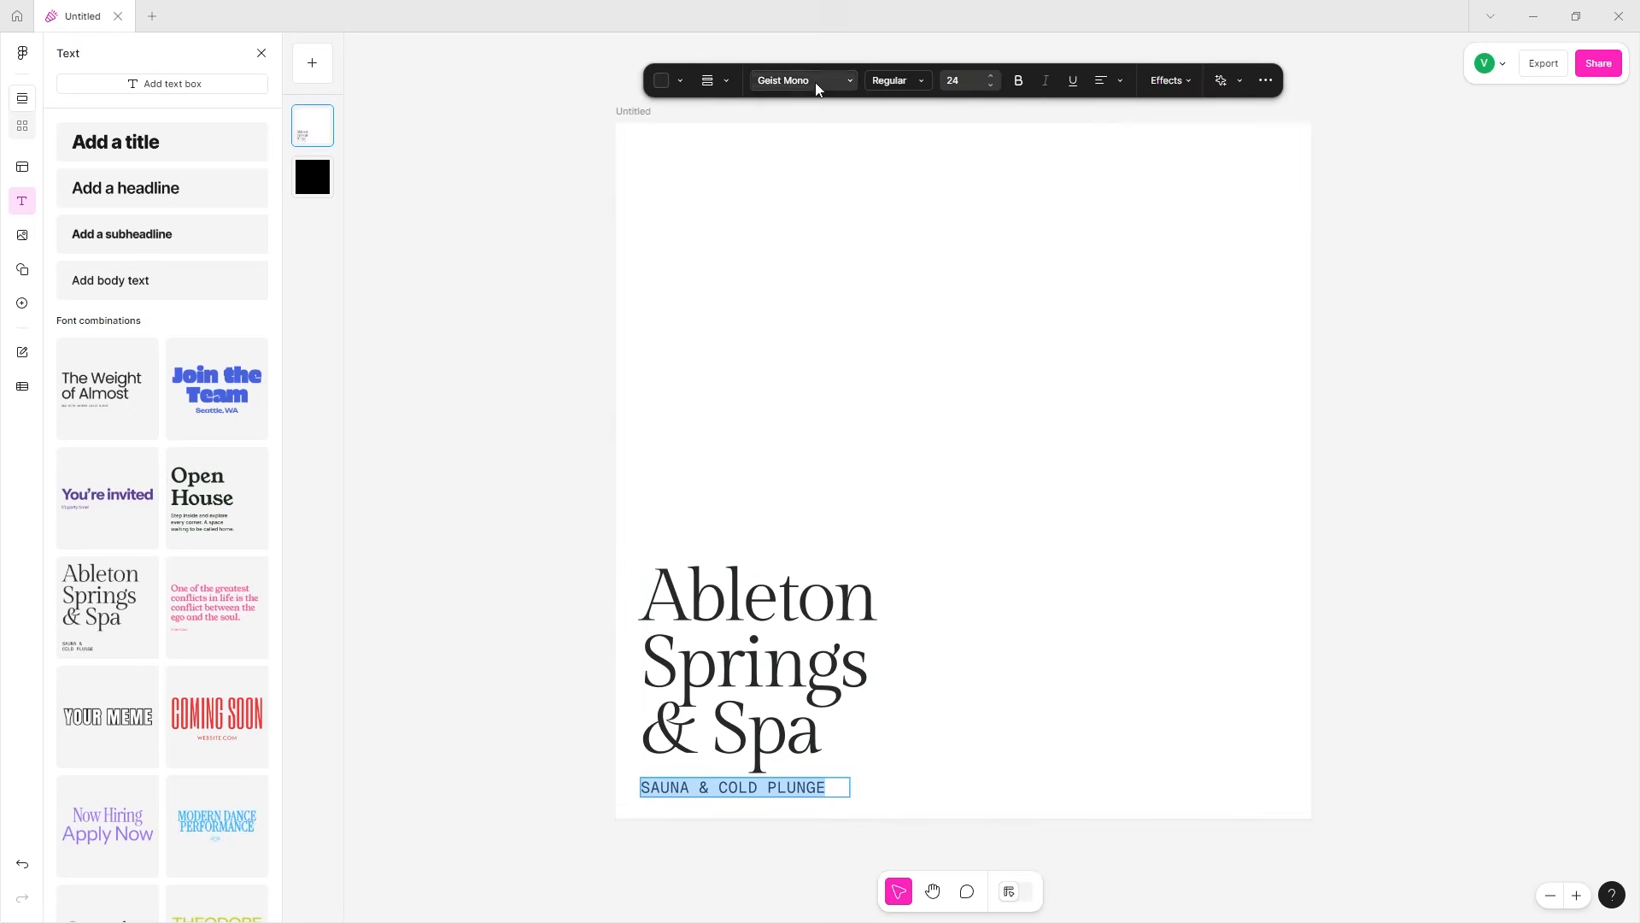
click(895, 80)
click(847, 201)
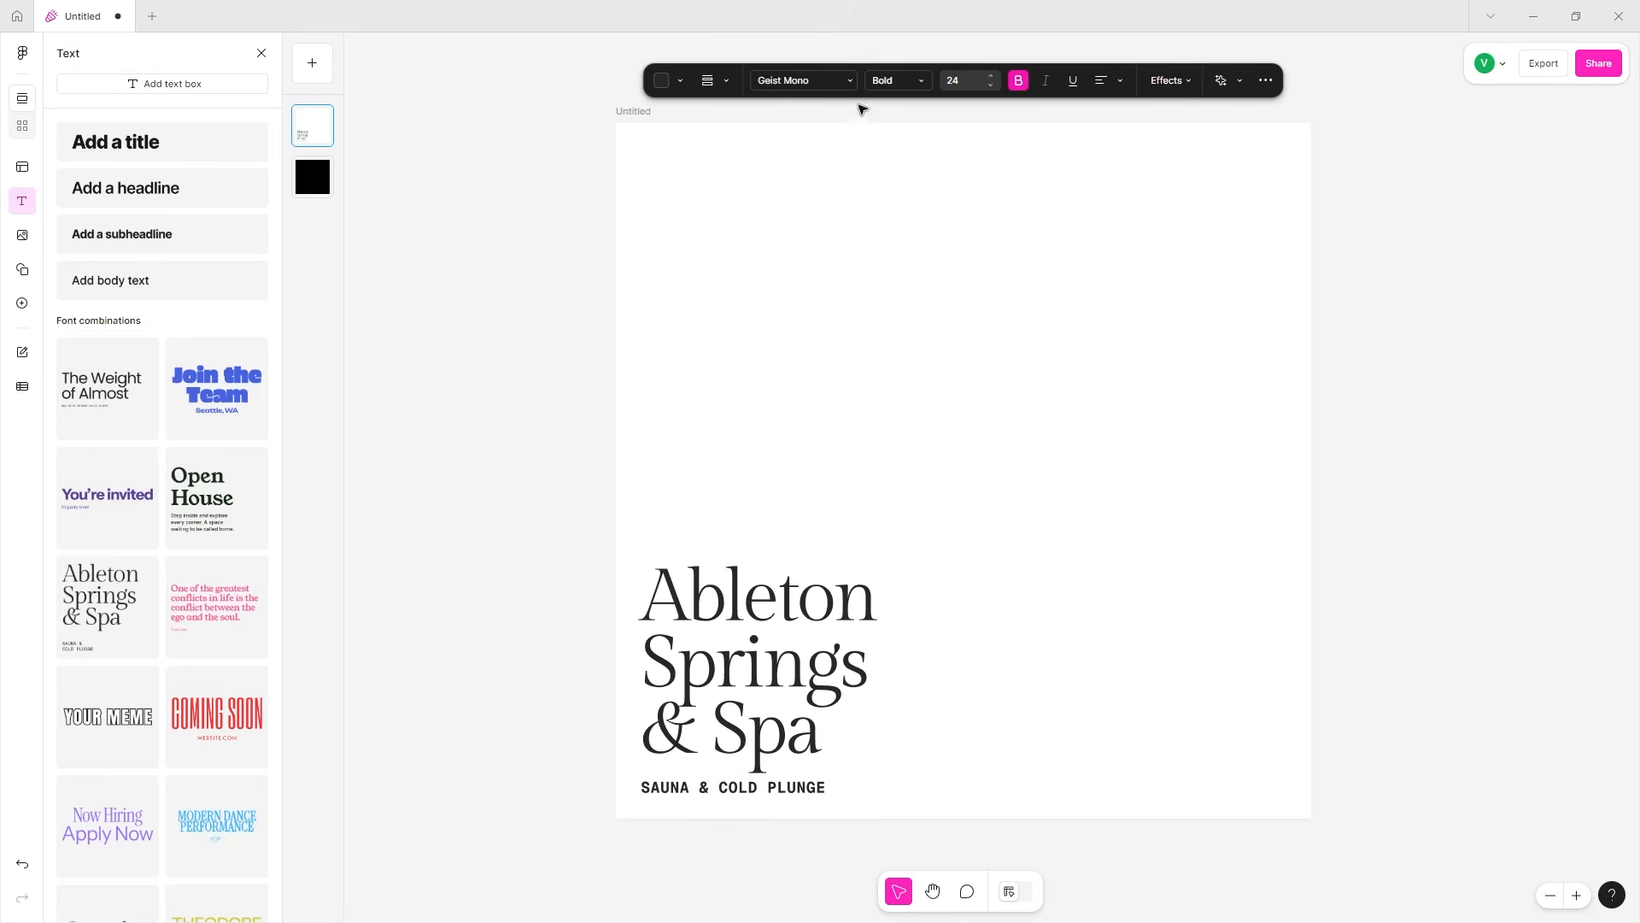
- Try several palette colors on the tagline text and settle on pale aqua AFF8F1
click(684, 79)
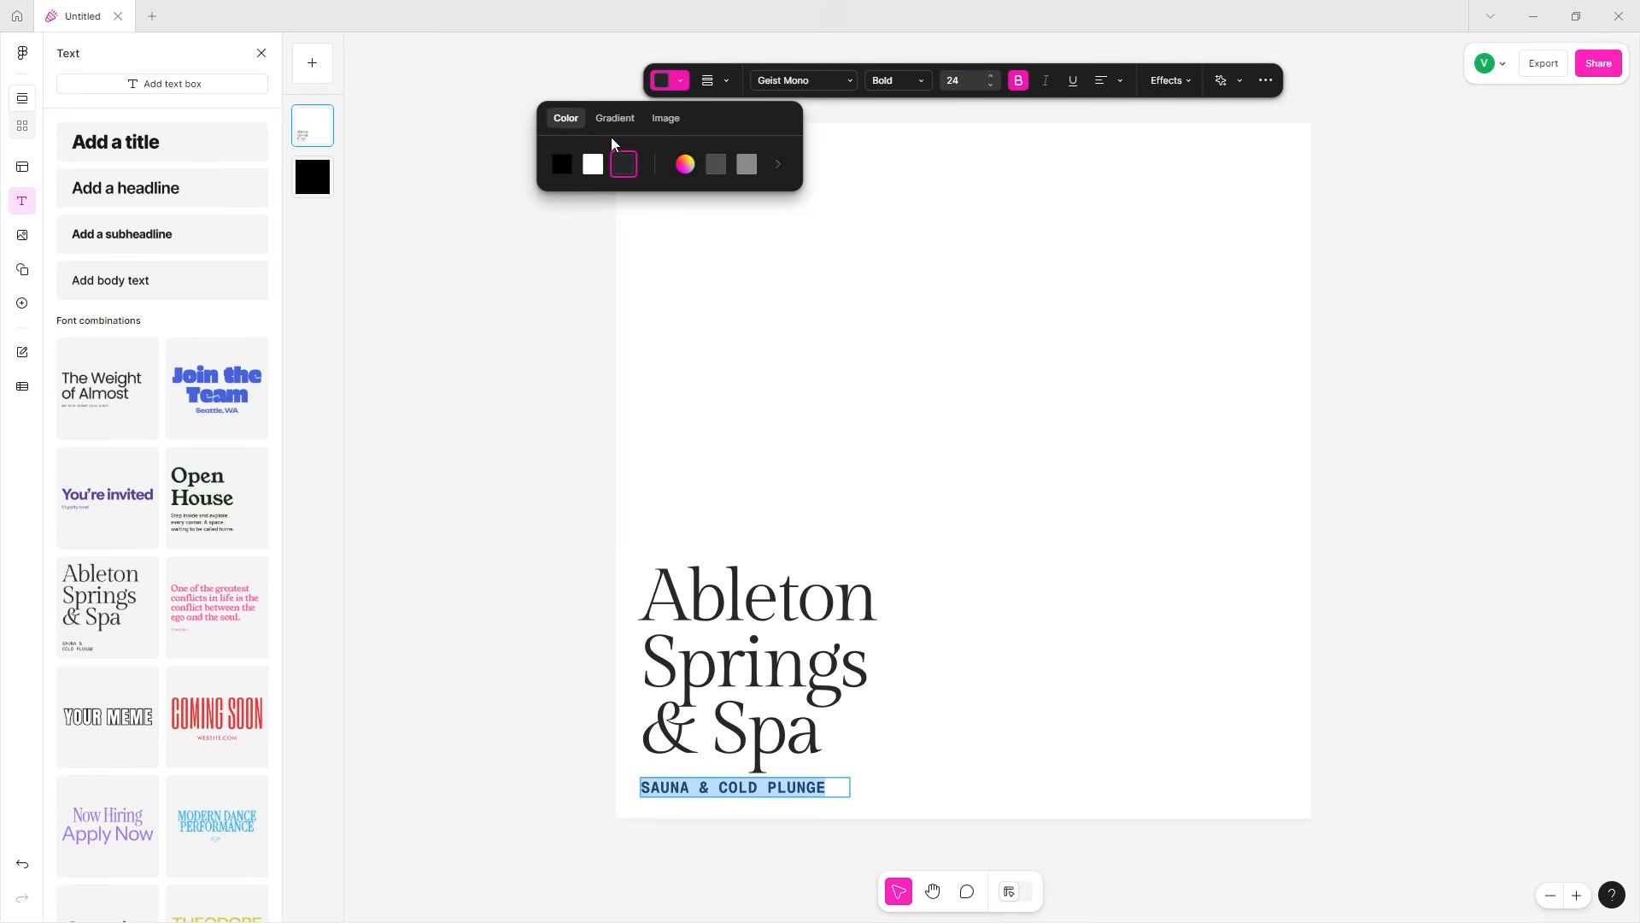
click(685, 164)
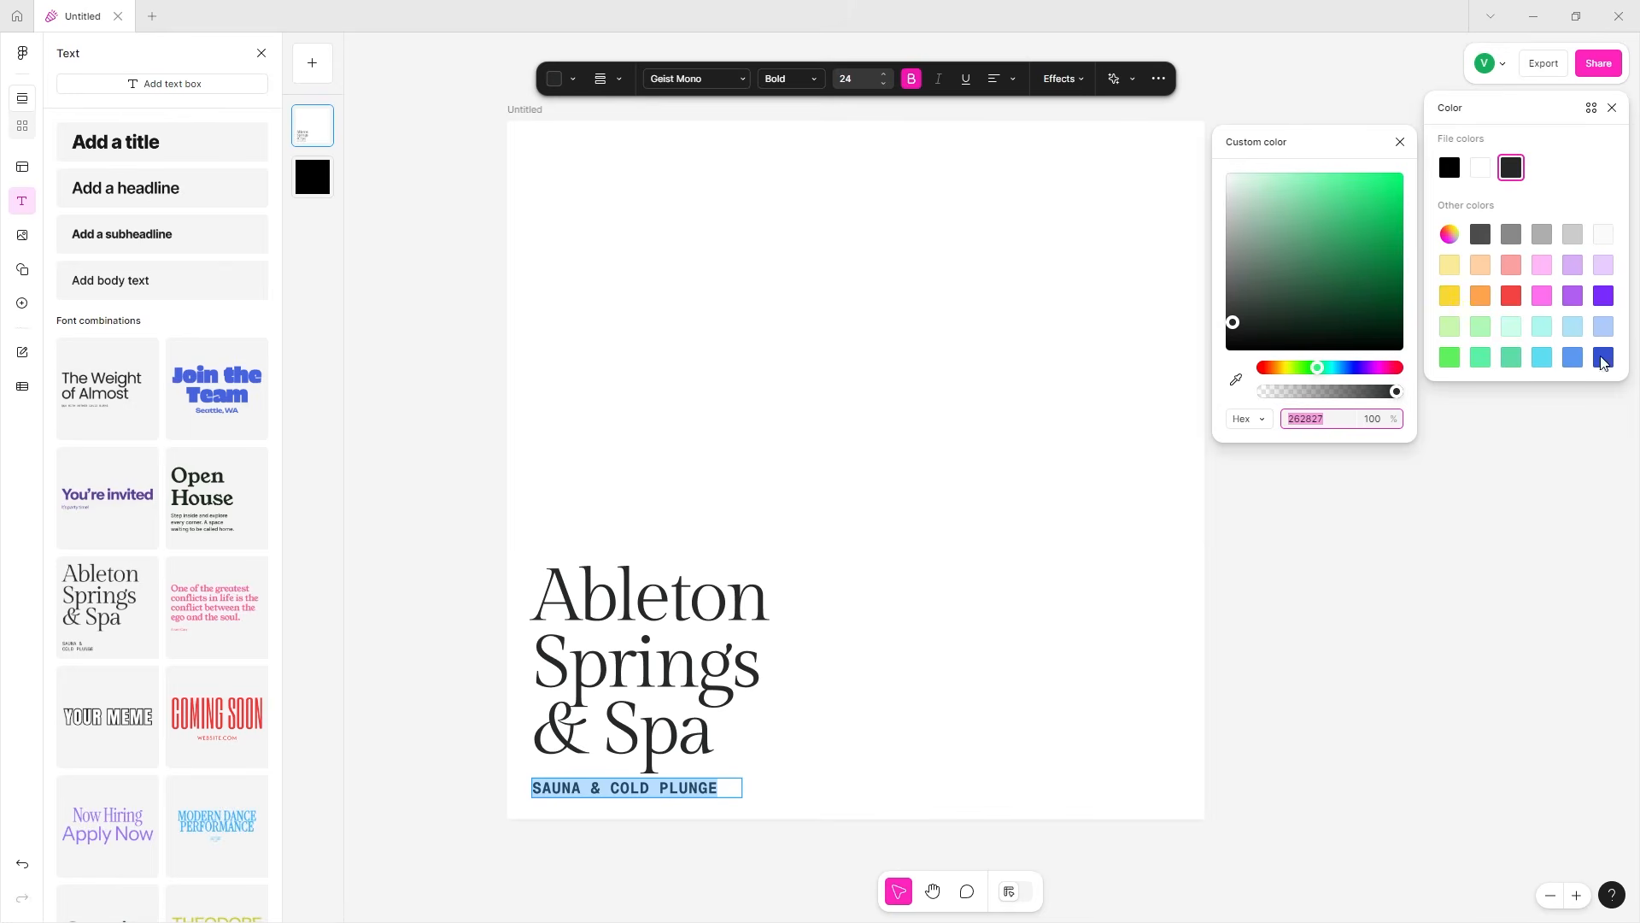
click(1603, 297)
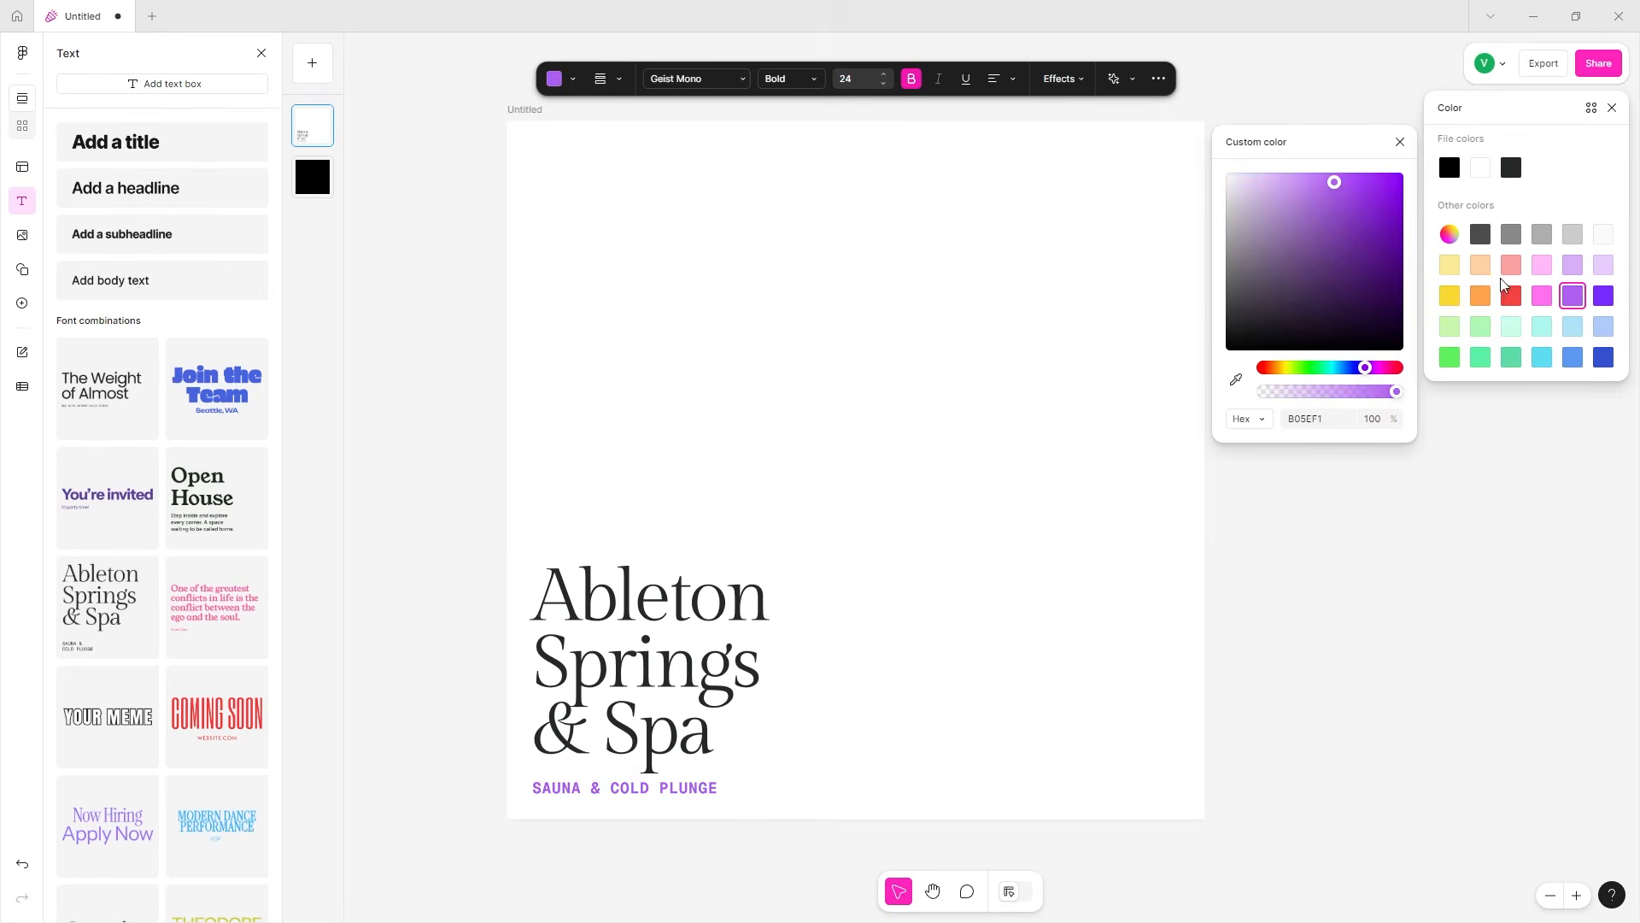
click(1478, 330)
click(1542, 357)
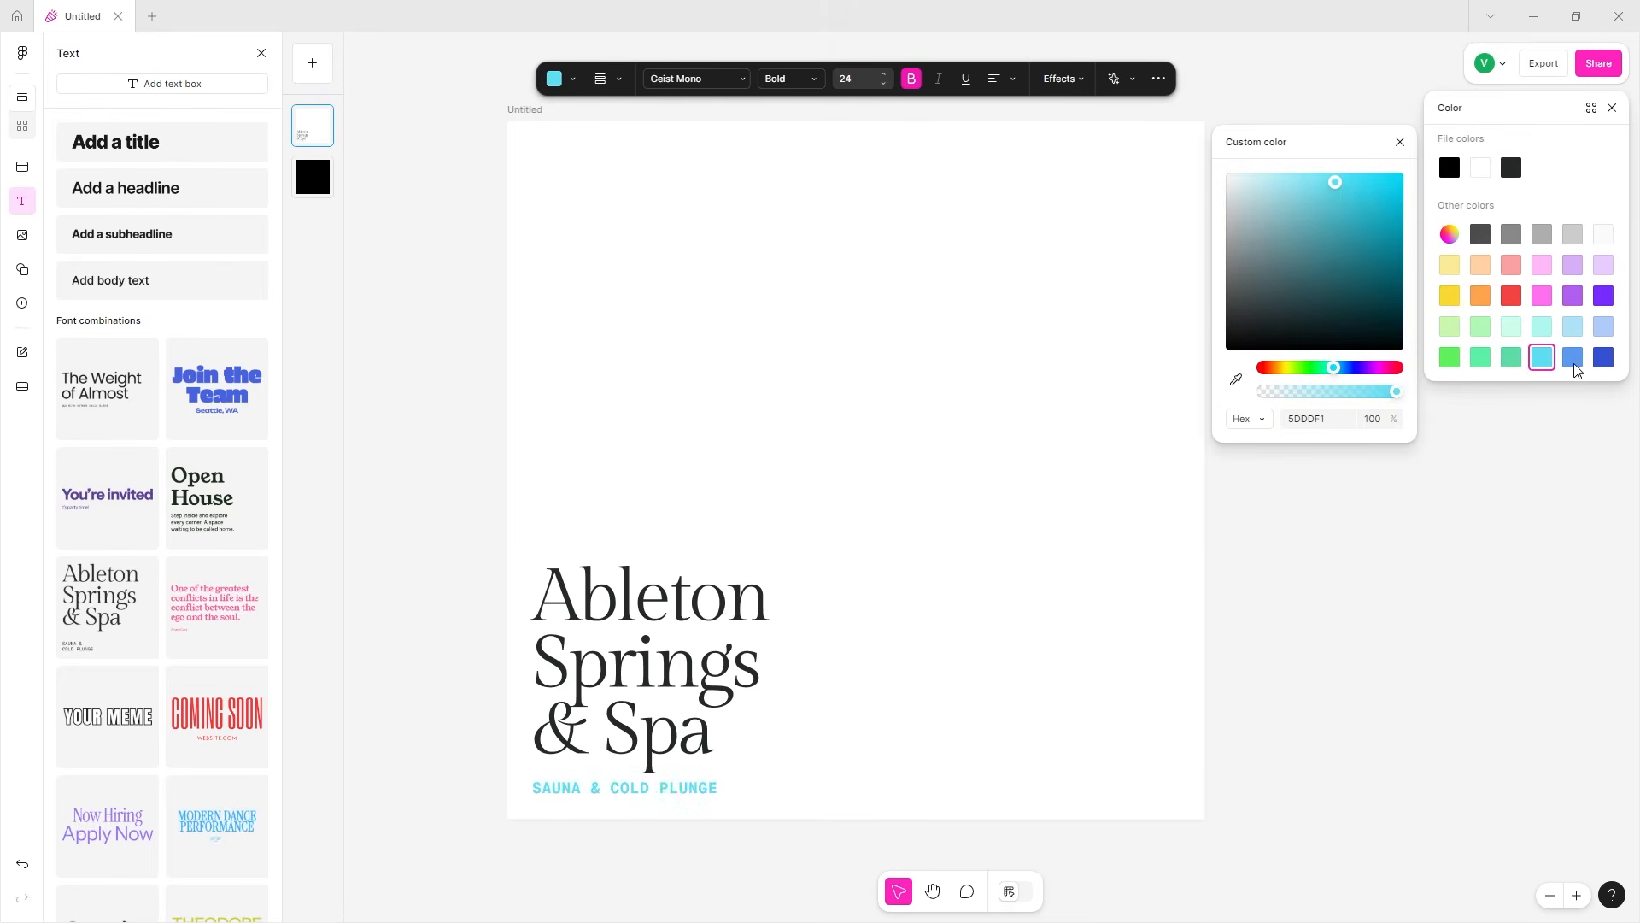
click(1603, 361)
click(1574, 330)
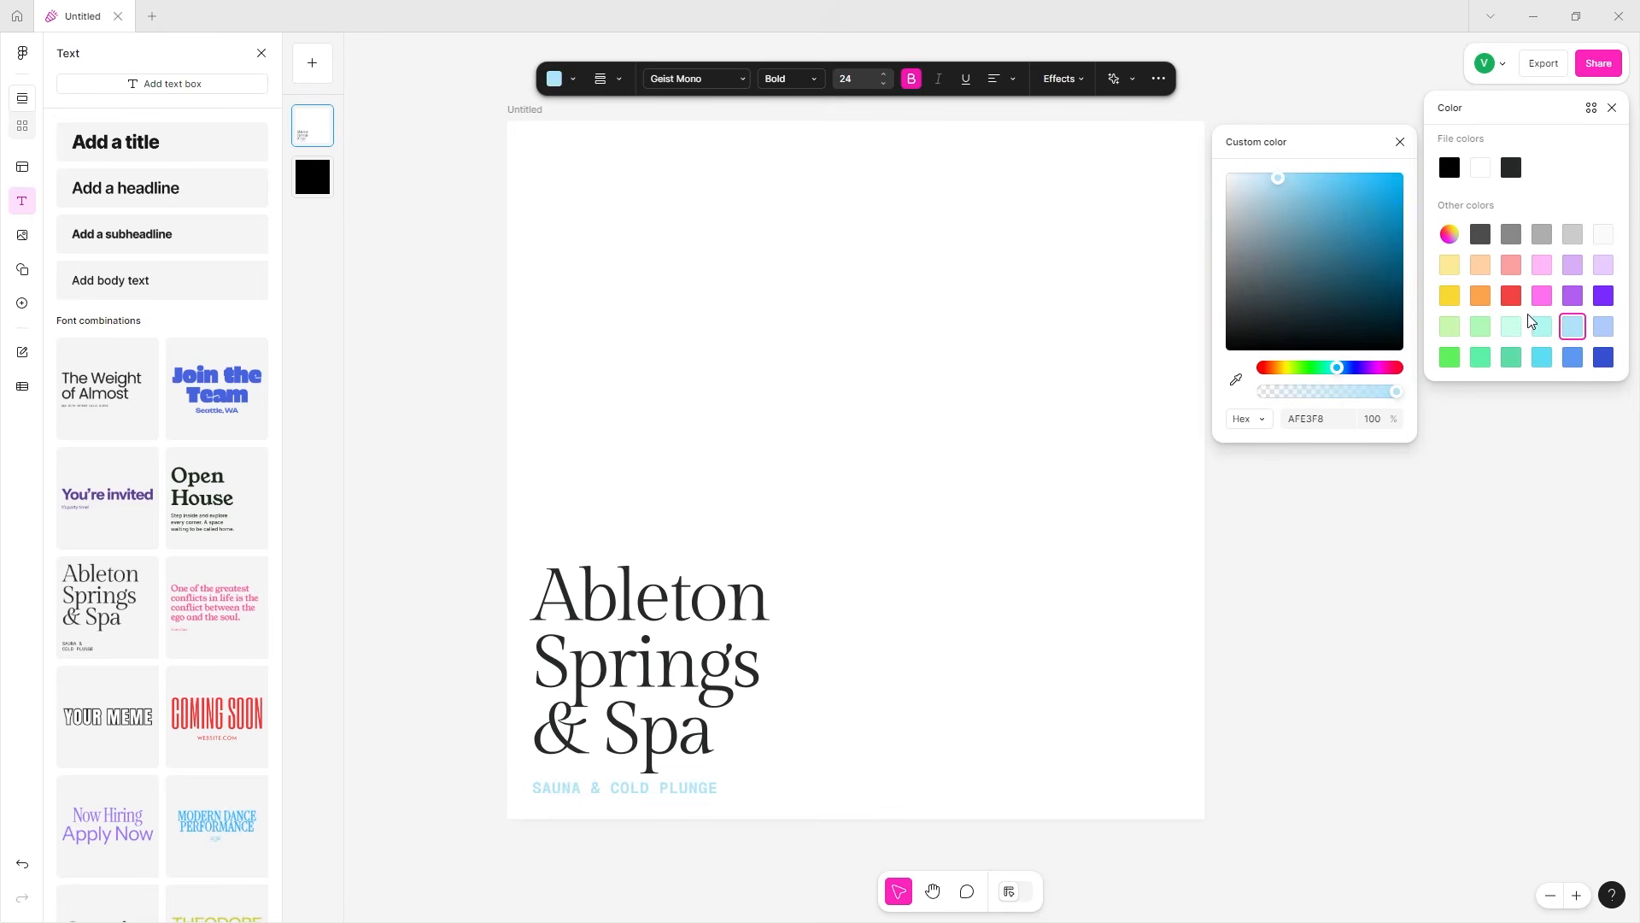
click(1514, 331)
click(1539, 329)
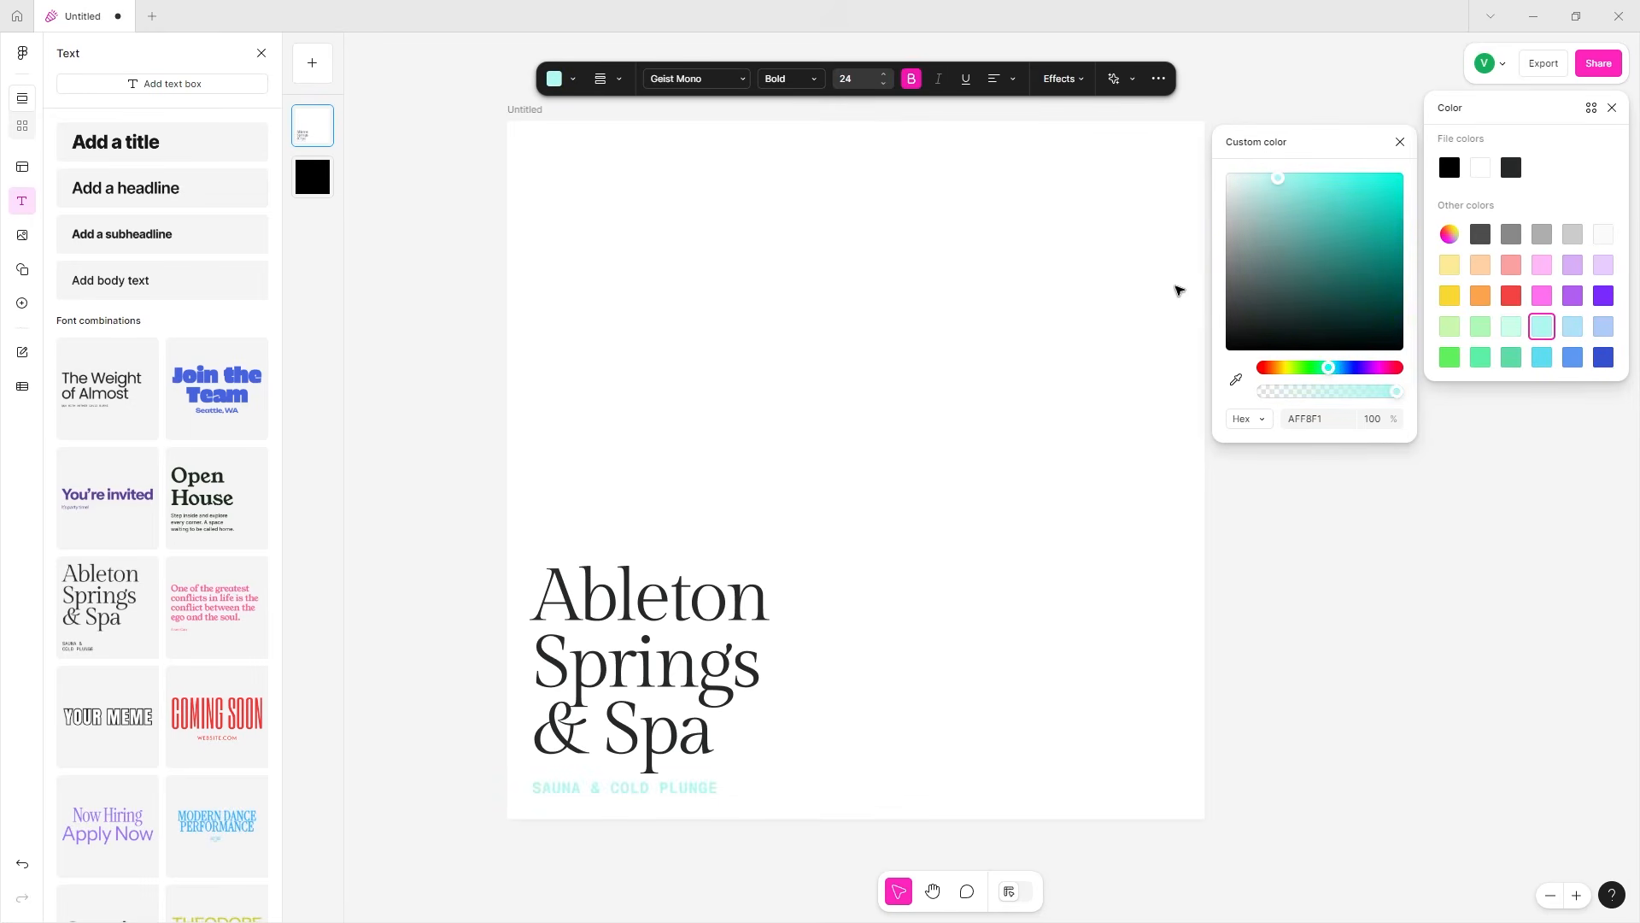
click(1208, 295)
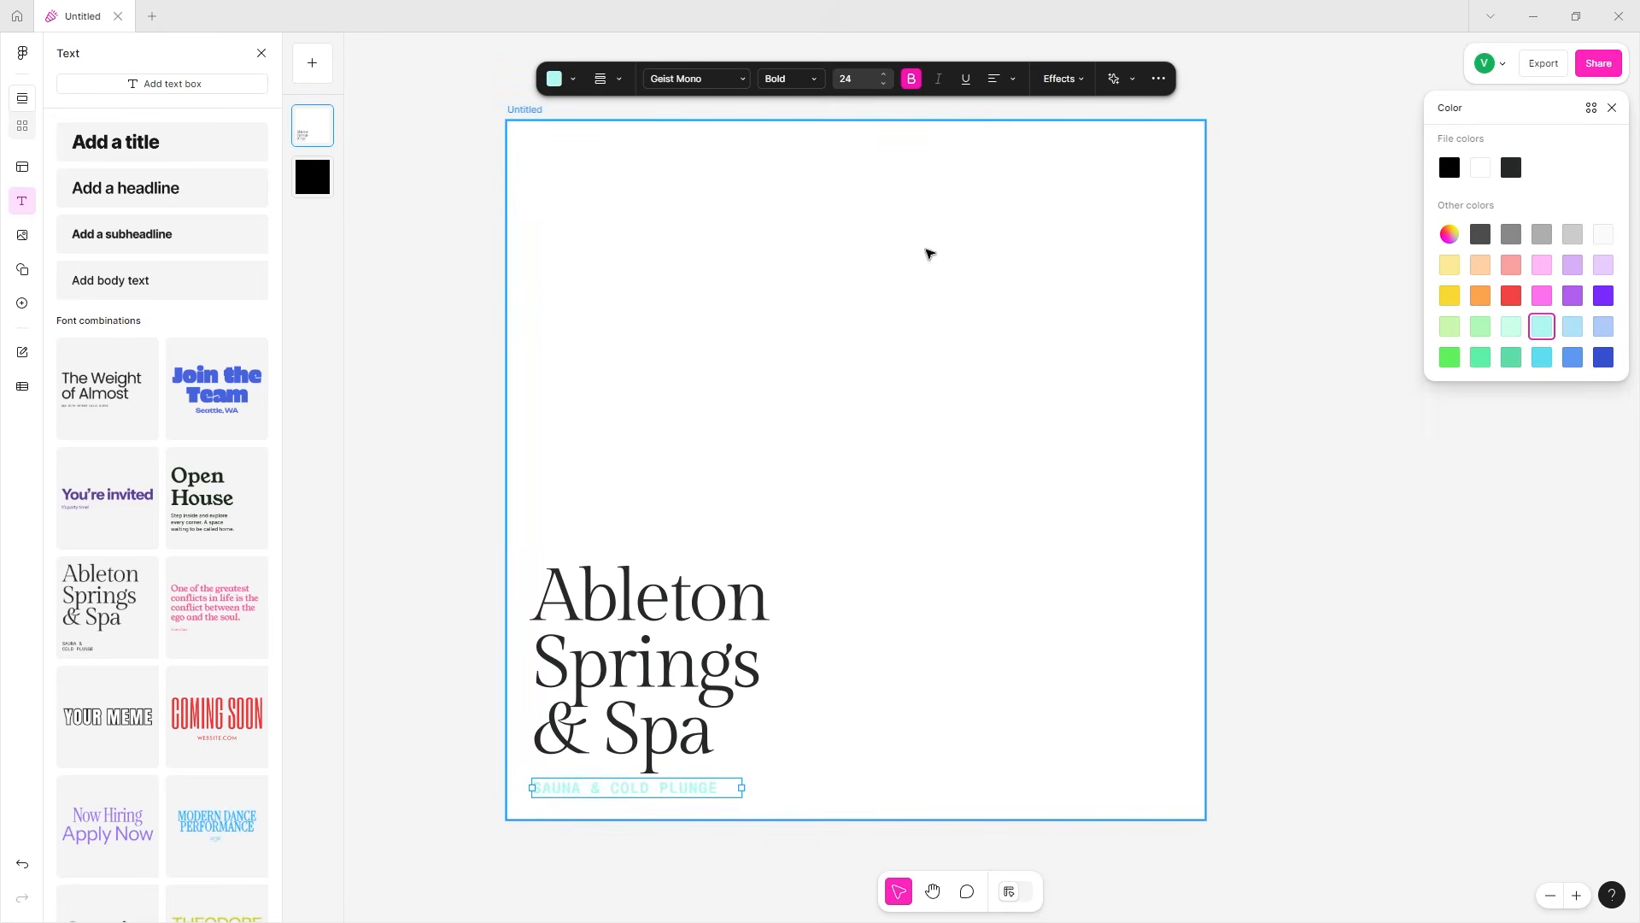
- Change the asset's background to a custom pale cream, about FFF9DA
click(554, 120)
click(1007, 82)
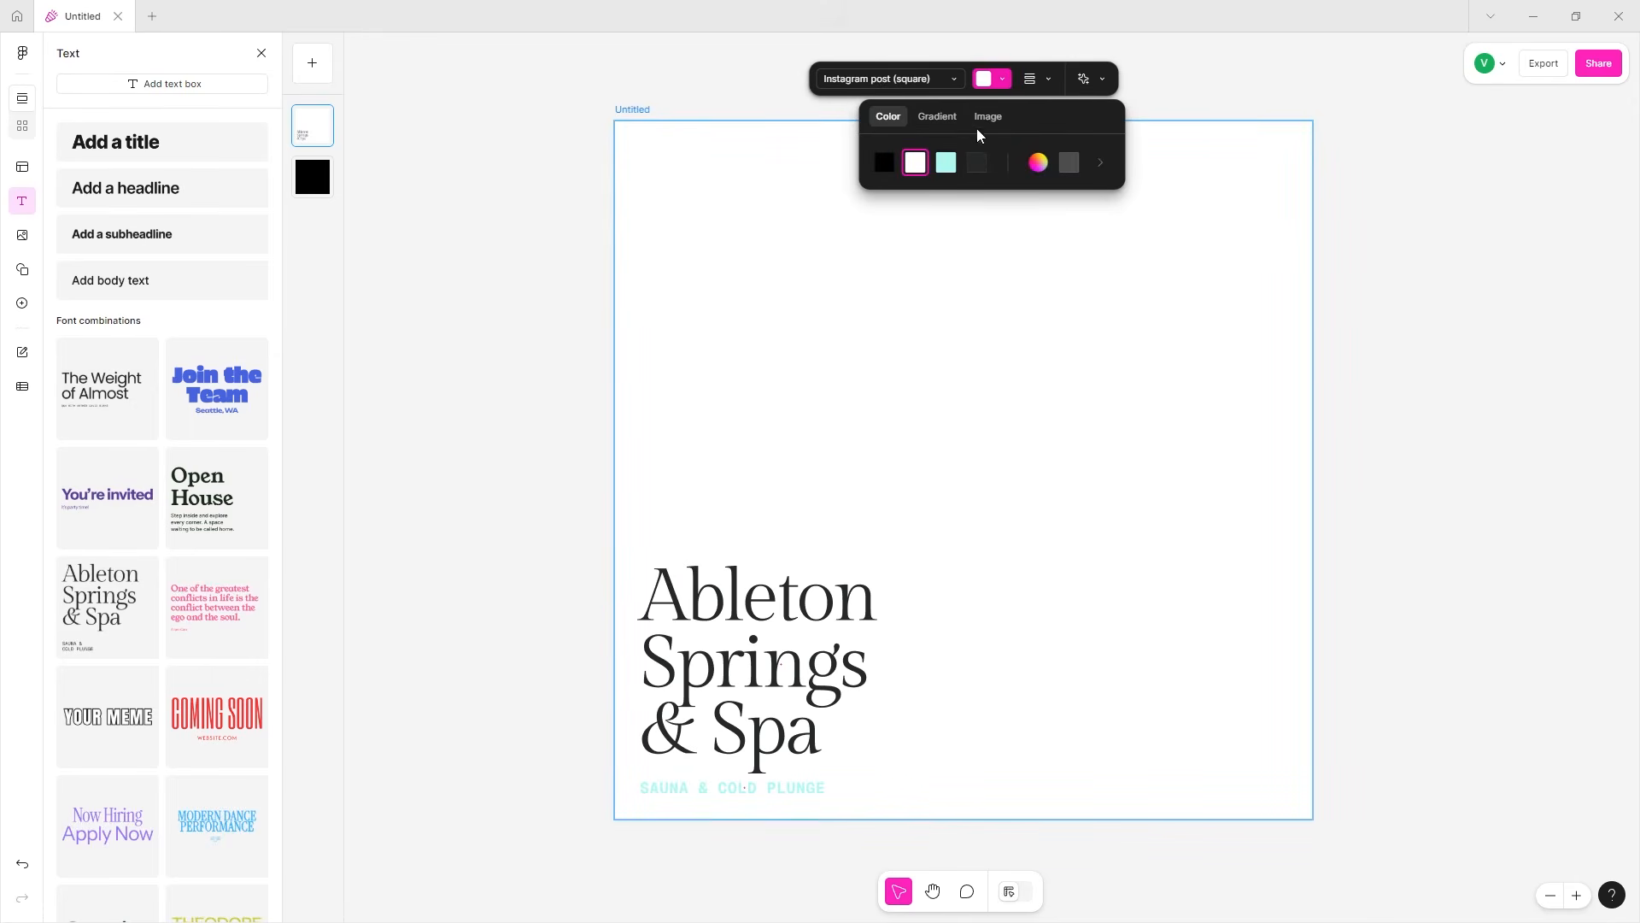
click(1066, 163)
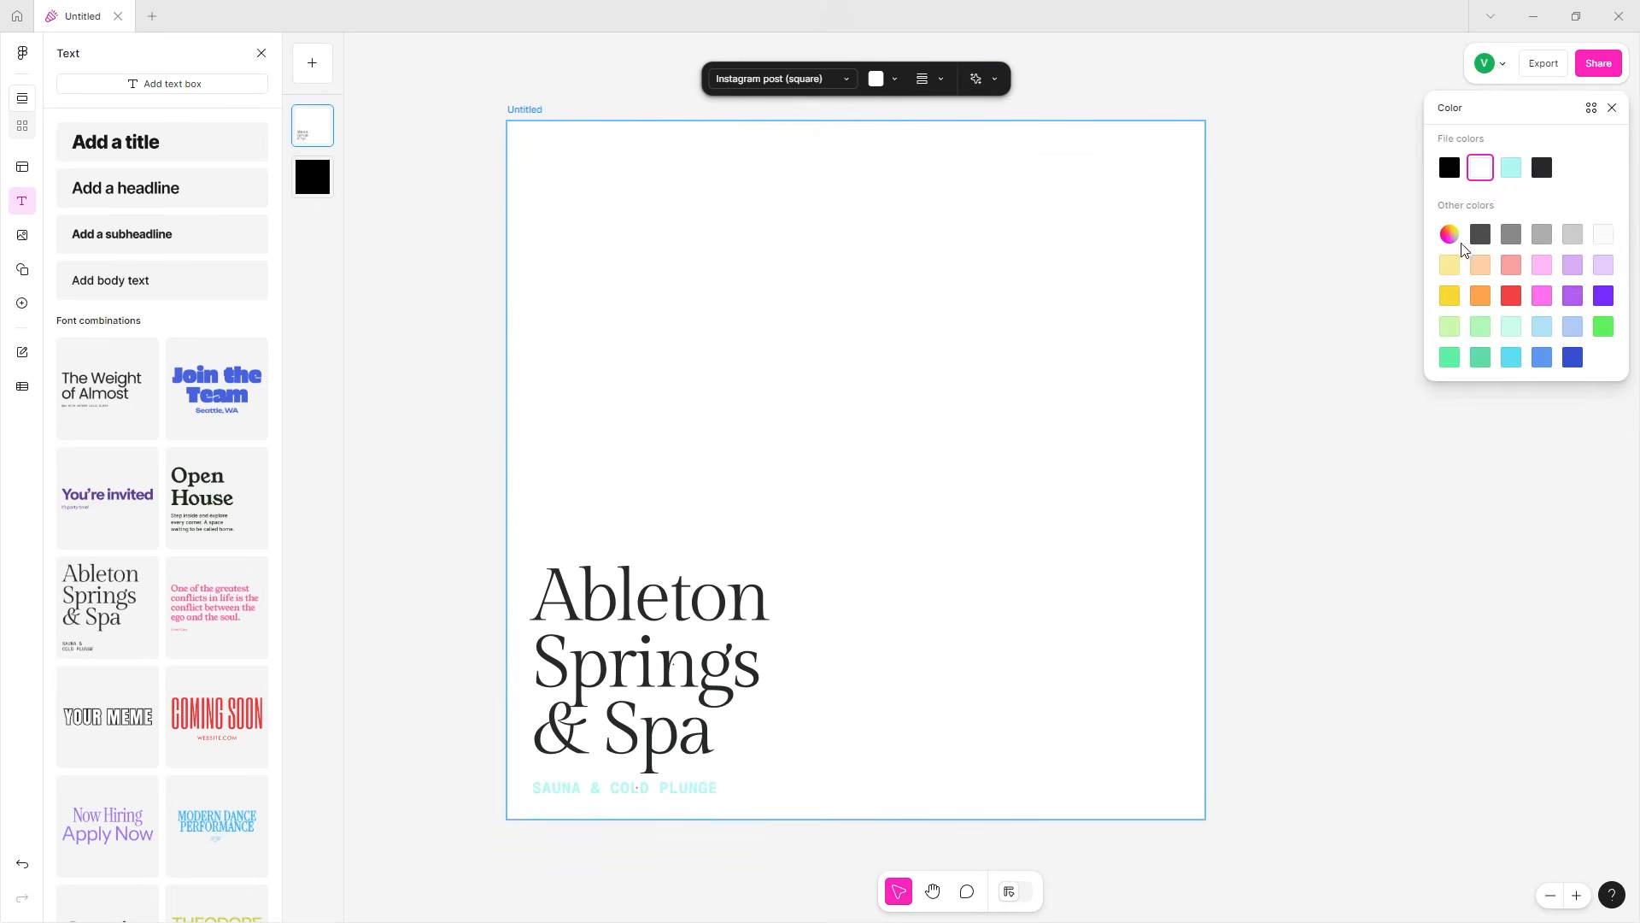
click(1451, 267)
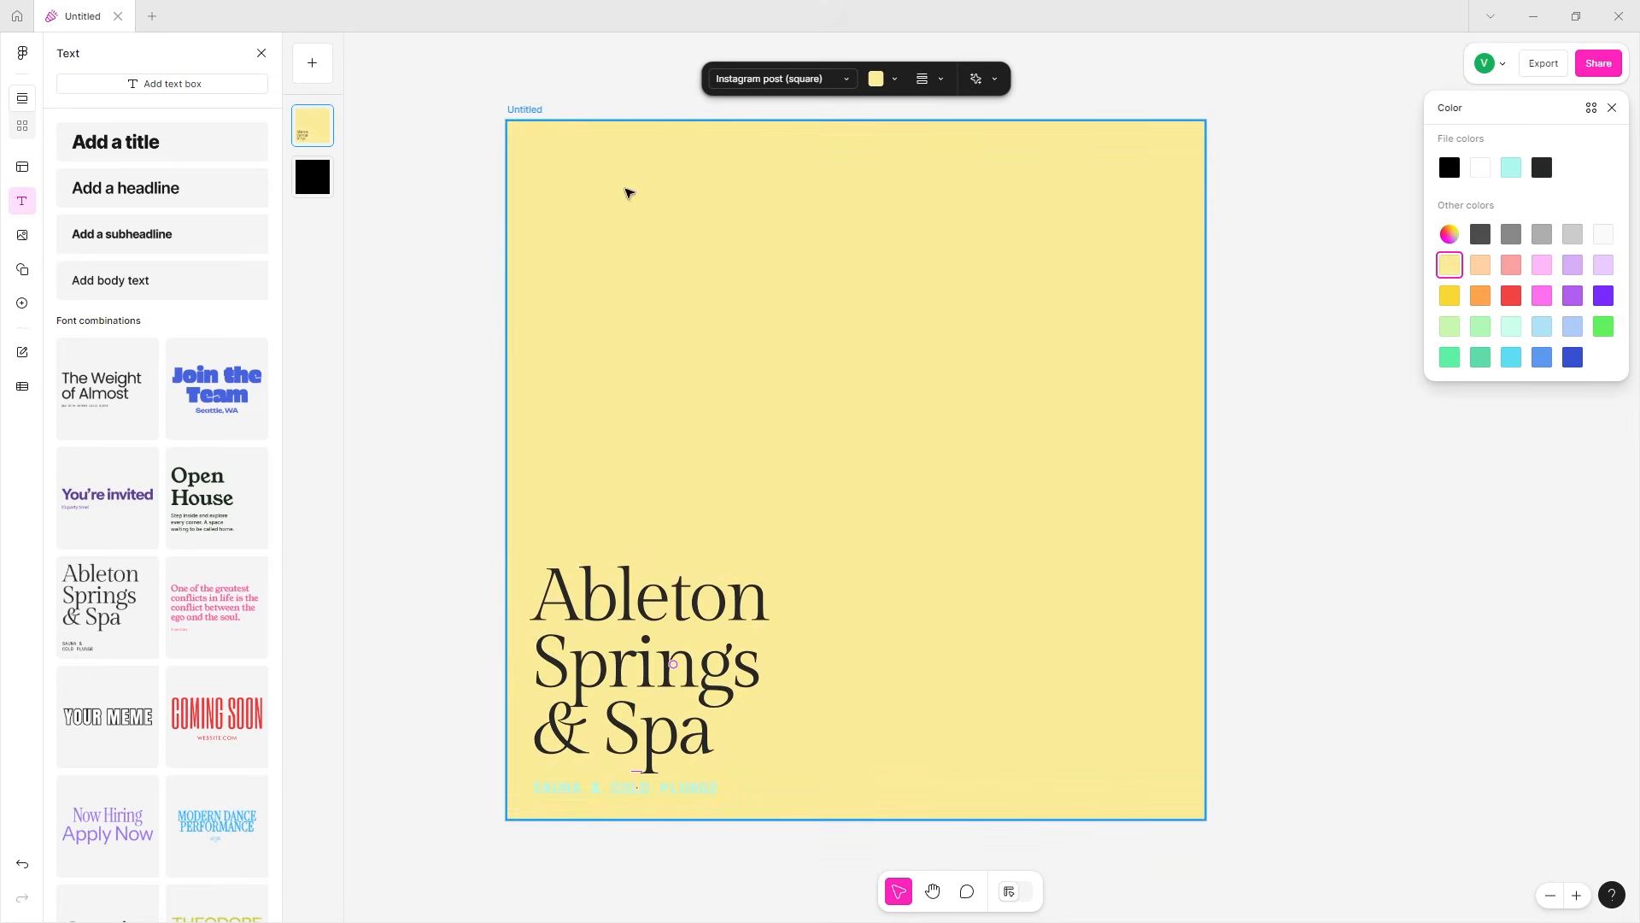
click(1449, 234)
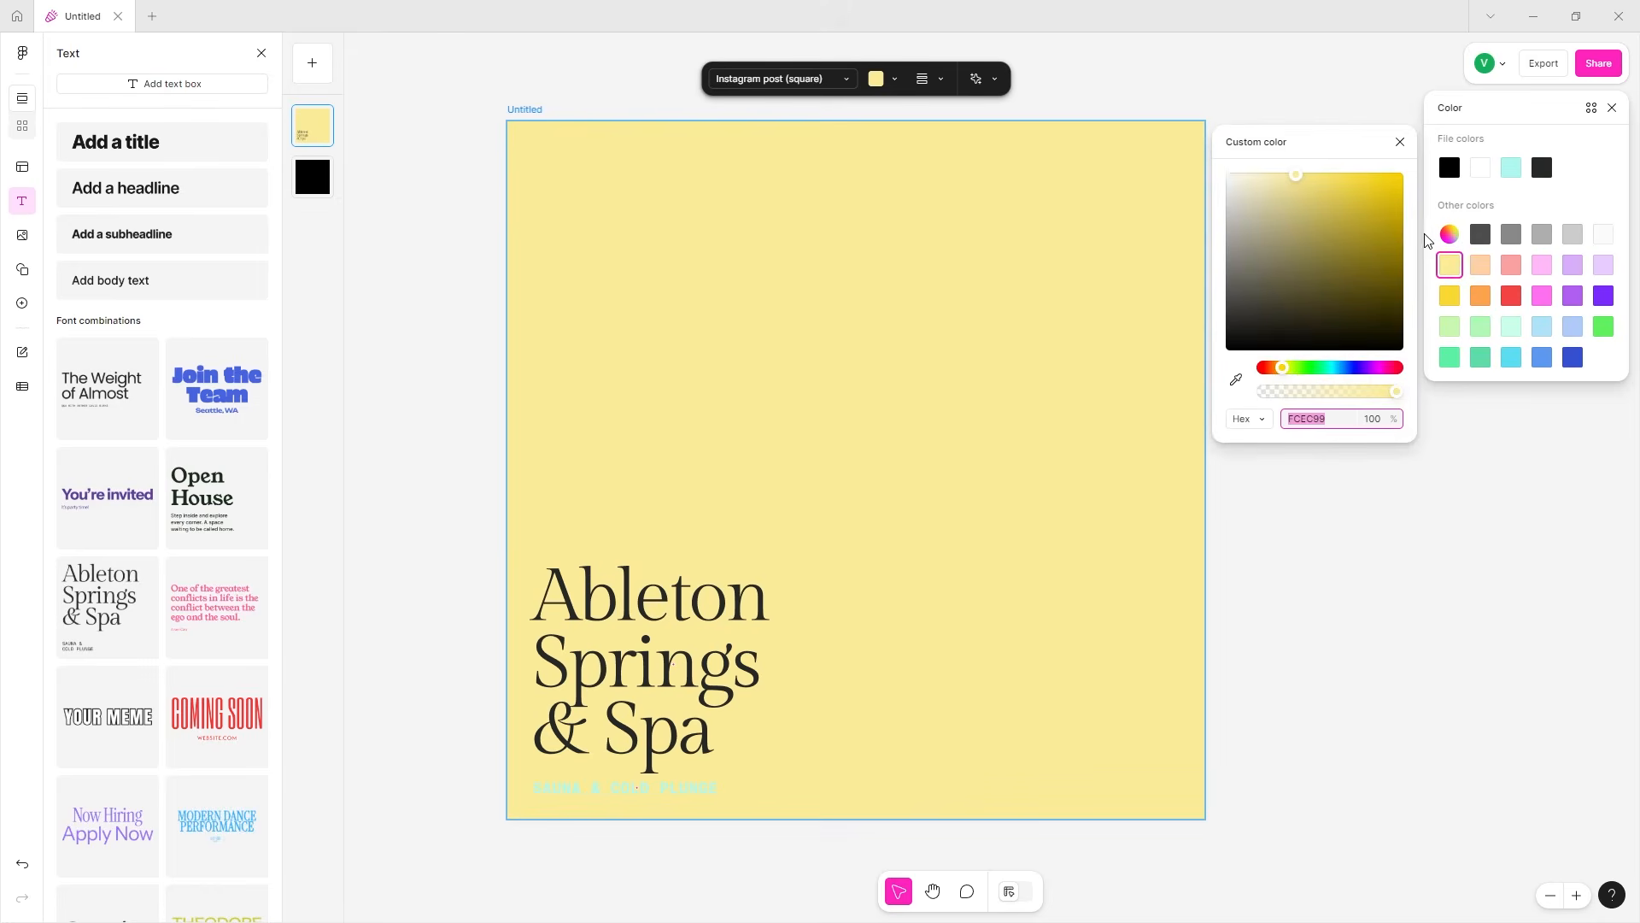
drag(1273, 200, 1253, 147)
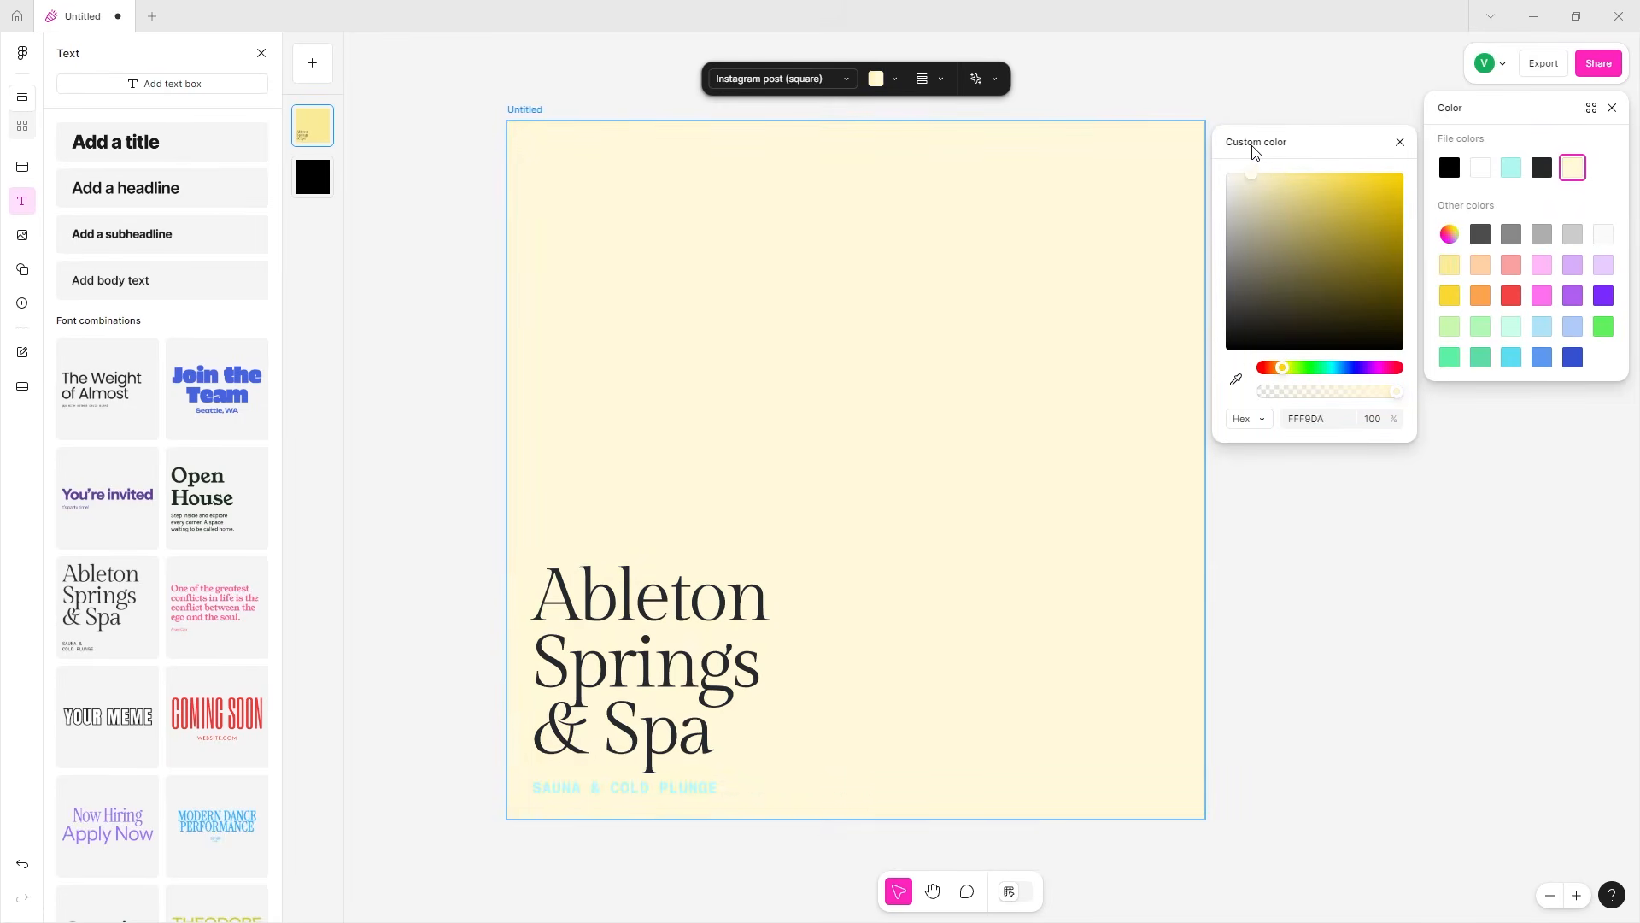
- Give the SAUNA & COLD PLUNGE tagline a solid border of thickness 12 in dark blue
click(632, 804)
double_click(649, 781)
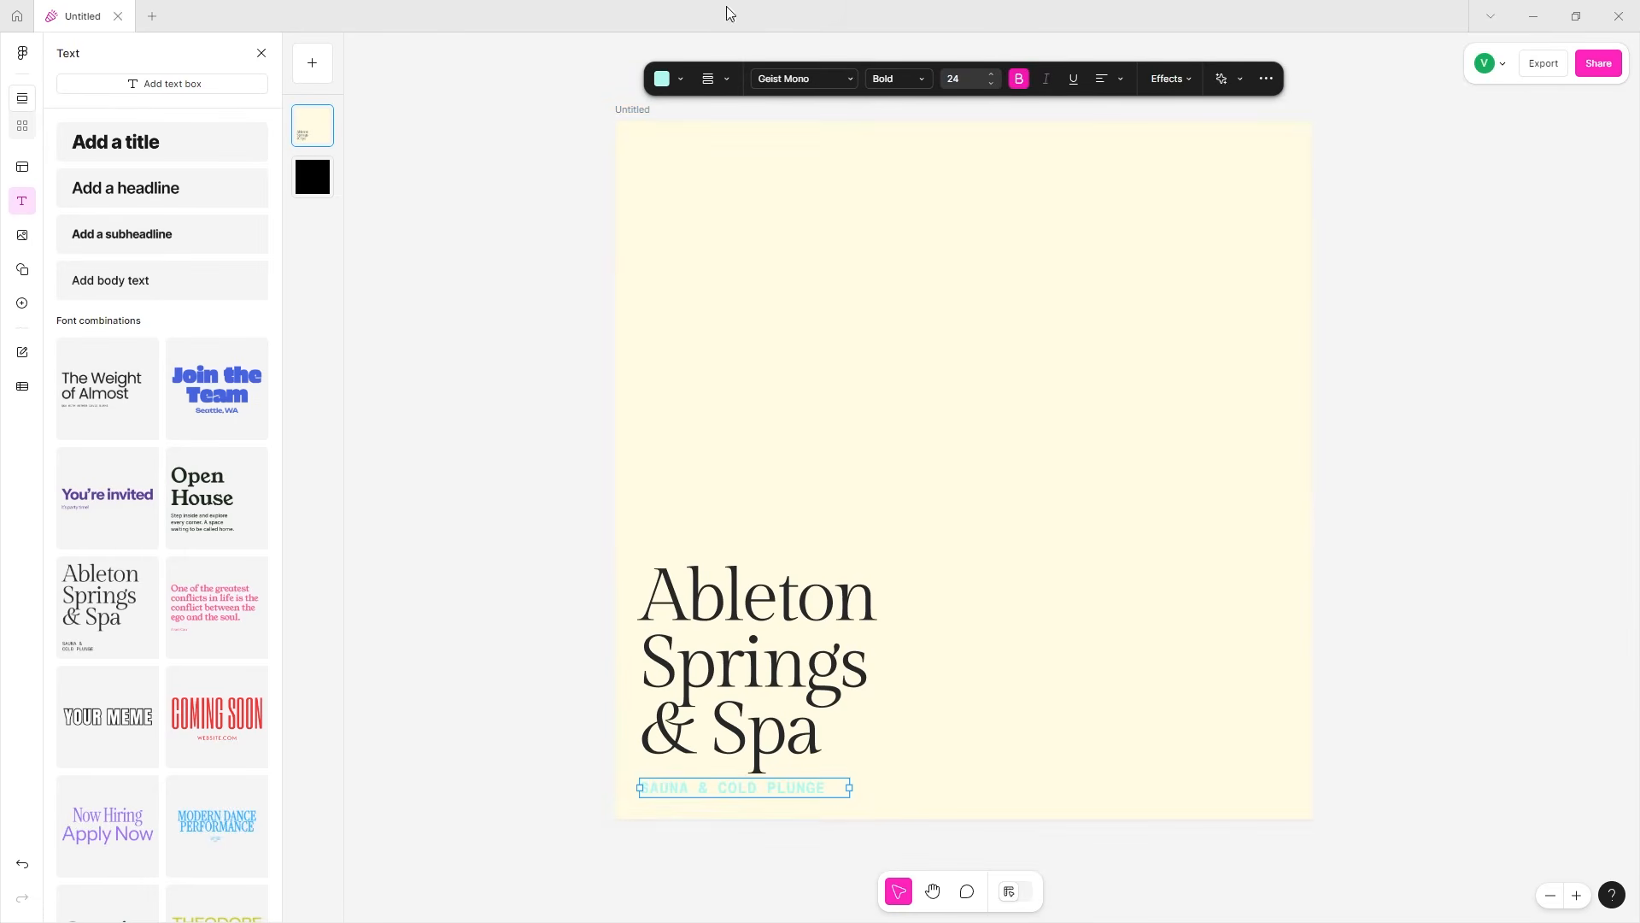
click(727, 80)
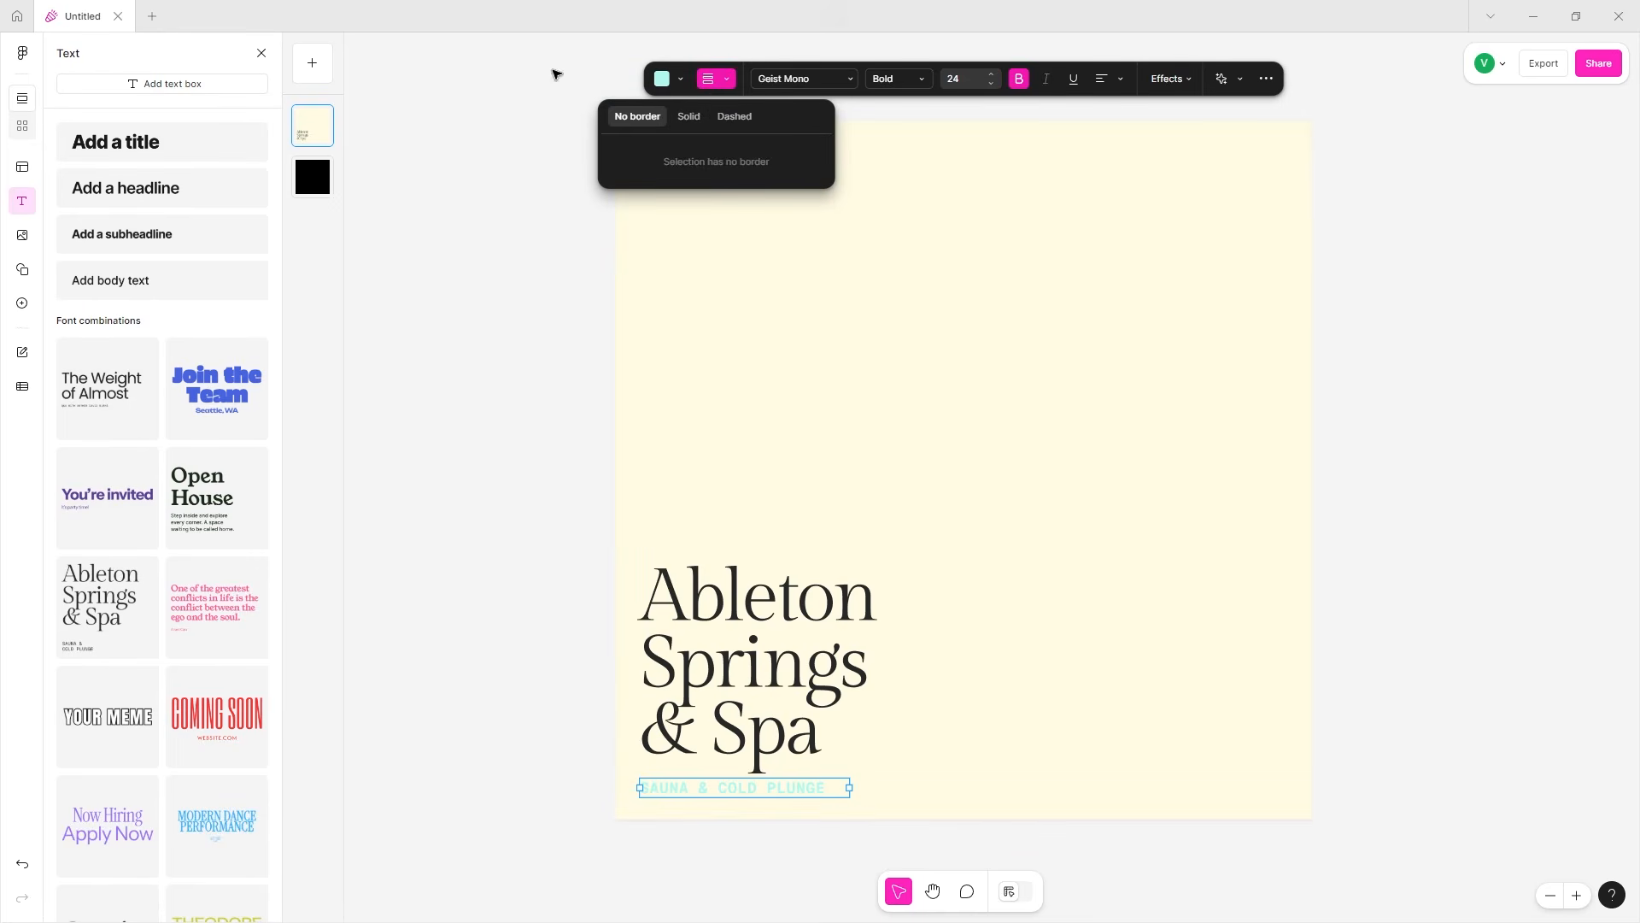
click(706, 117)
mouse_move(617, 153)
mouse_down()
mouse_move(672, 154)
mouse_move(634, 152)
mouse_up()
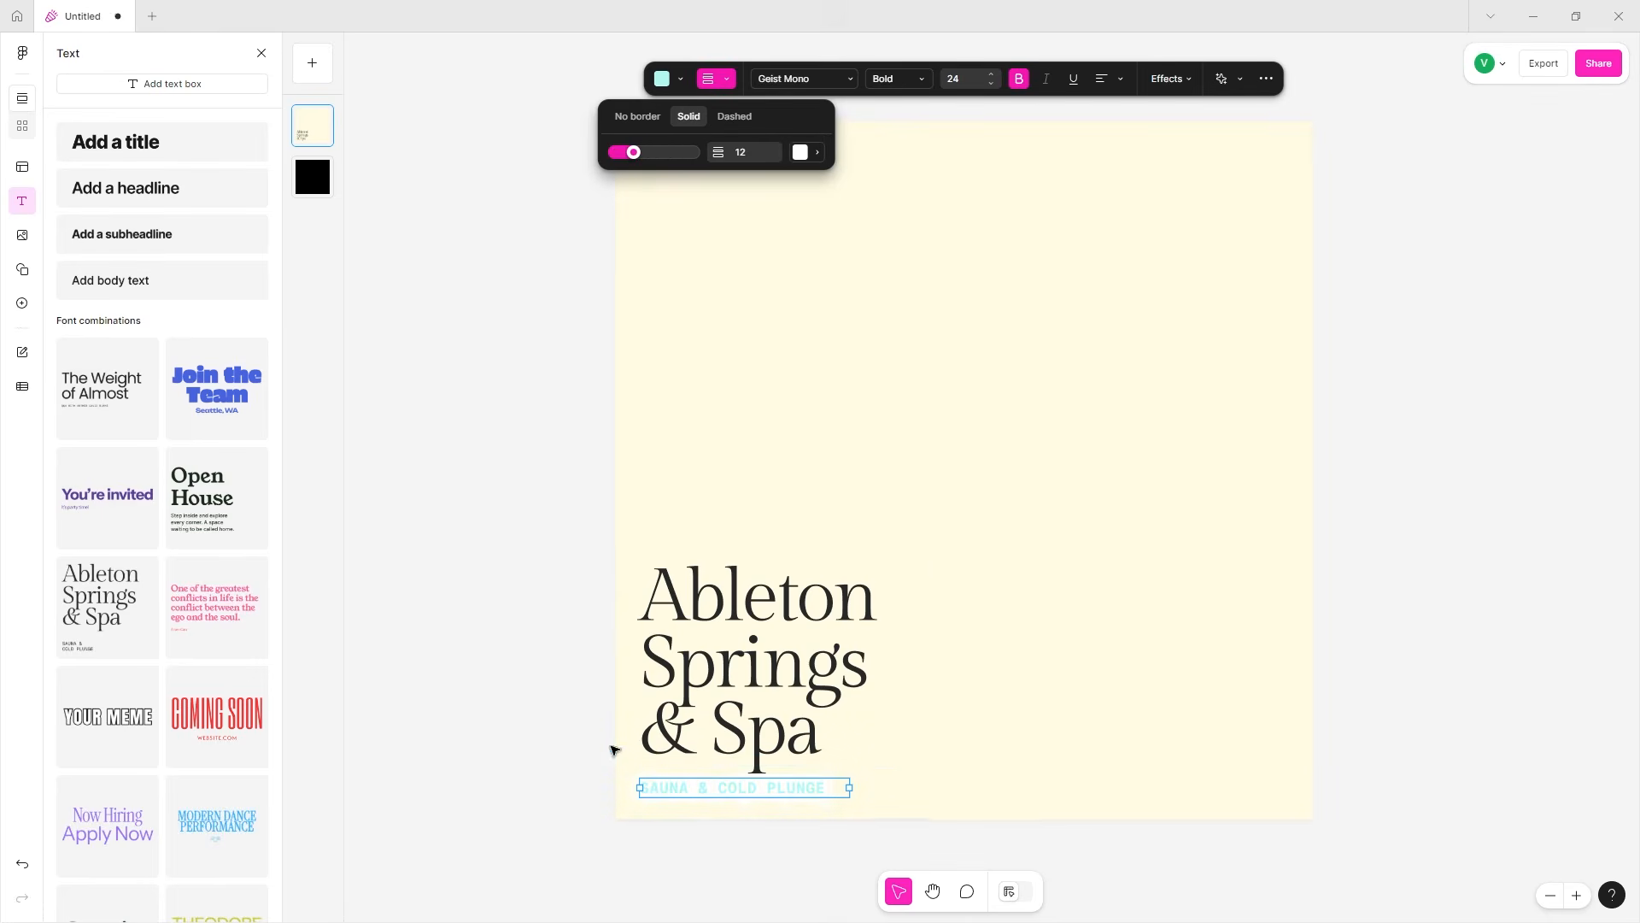
click(806, 155)
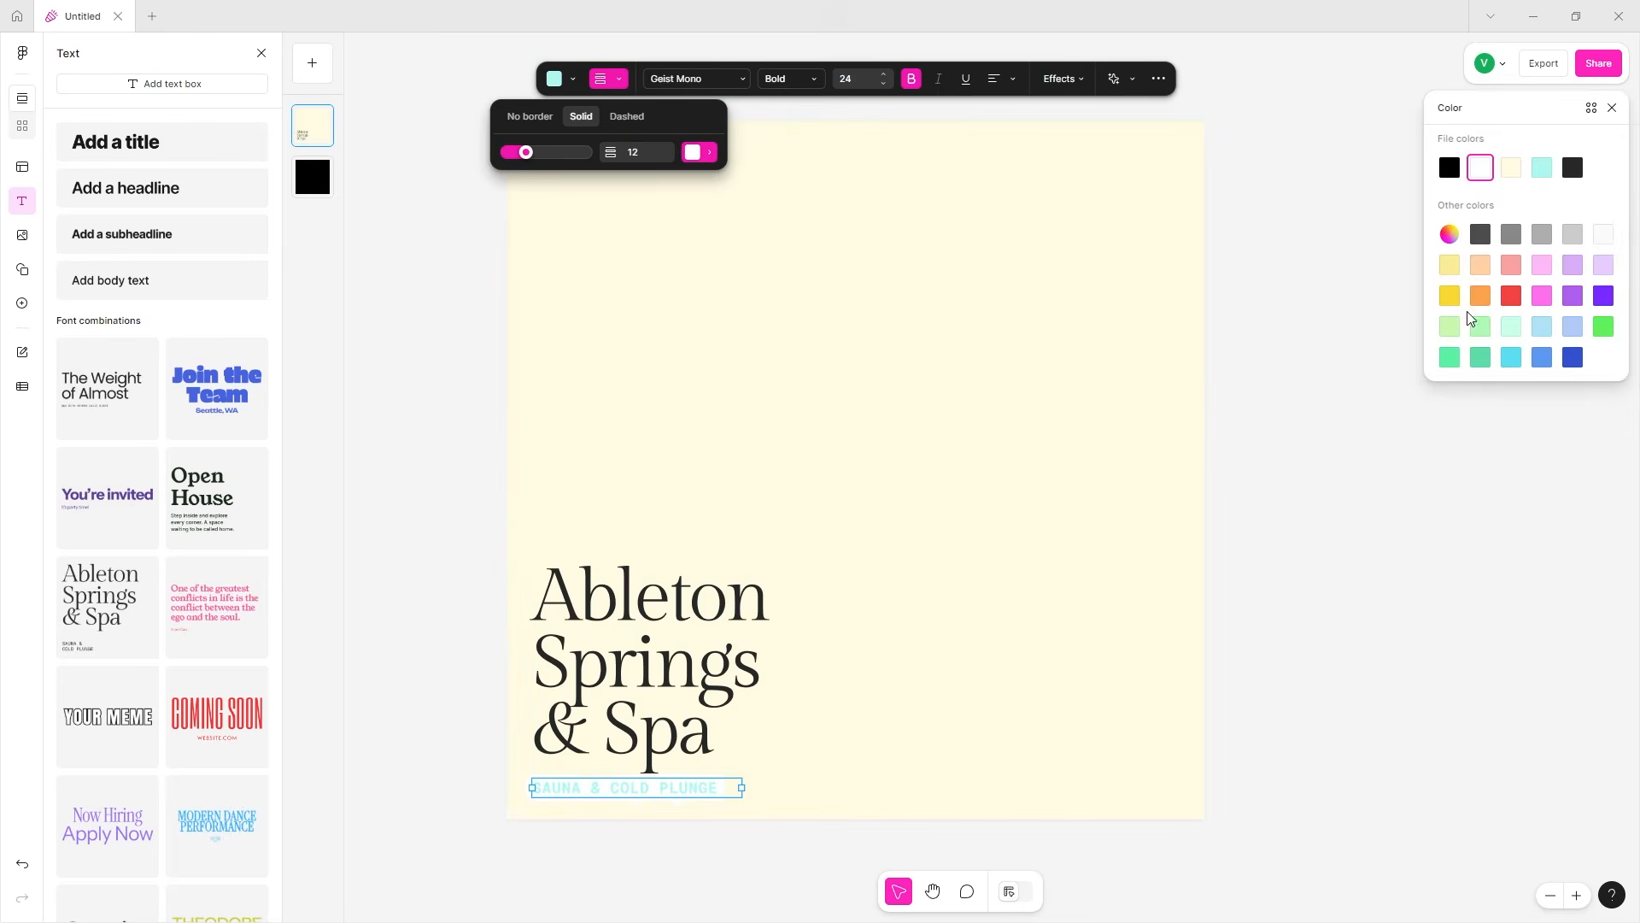
click(1511, 360)
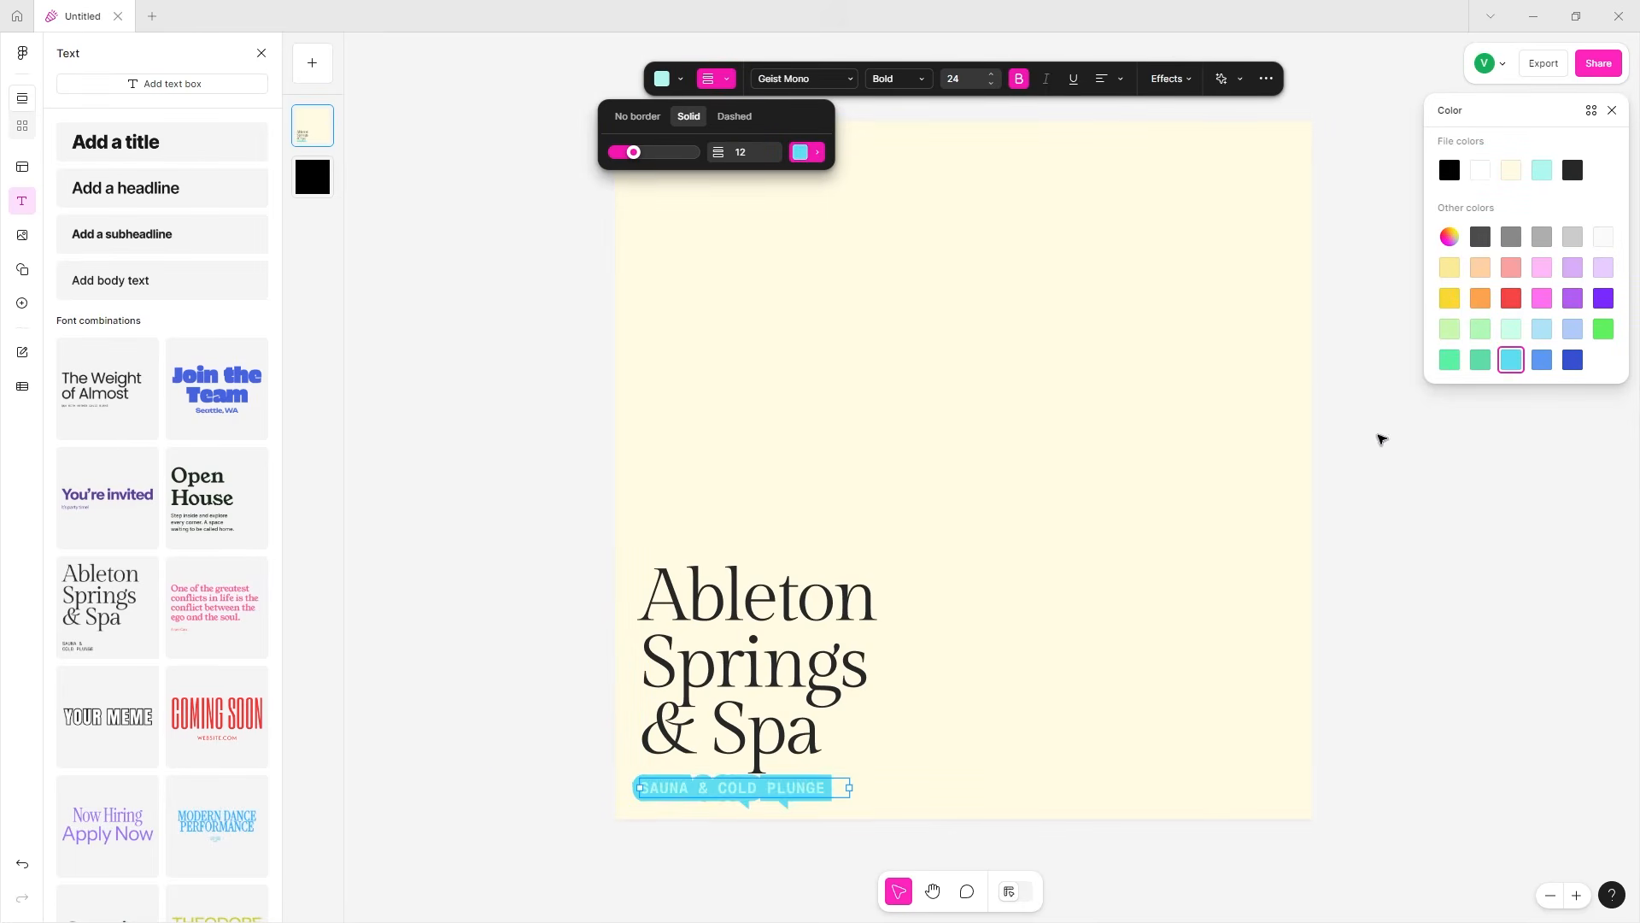
click(1542, 362)
click(1573, 359)
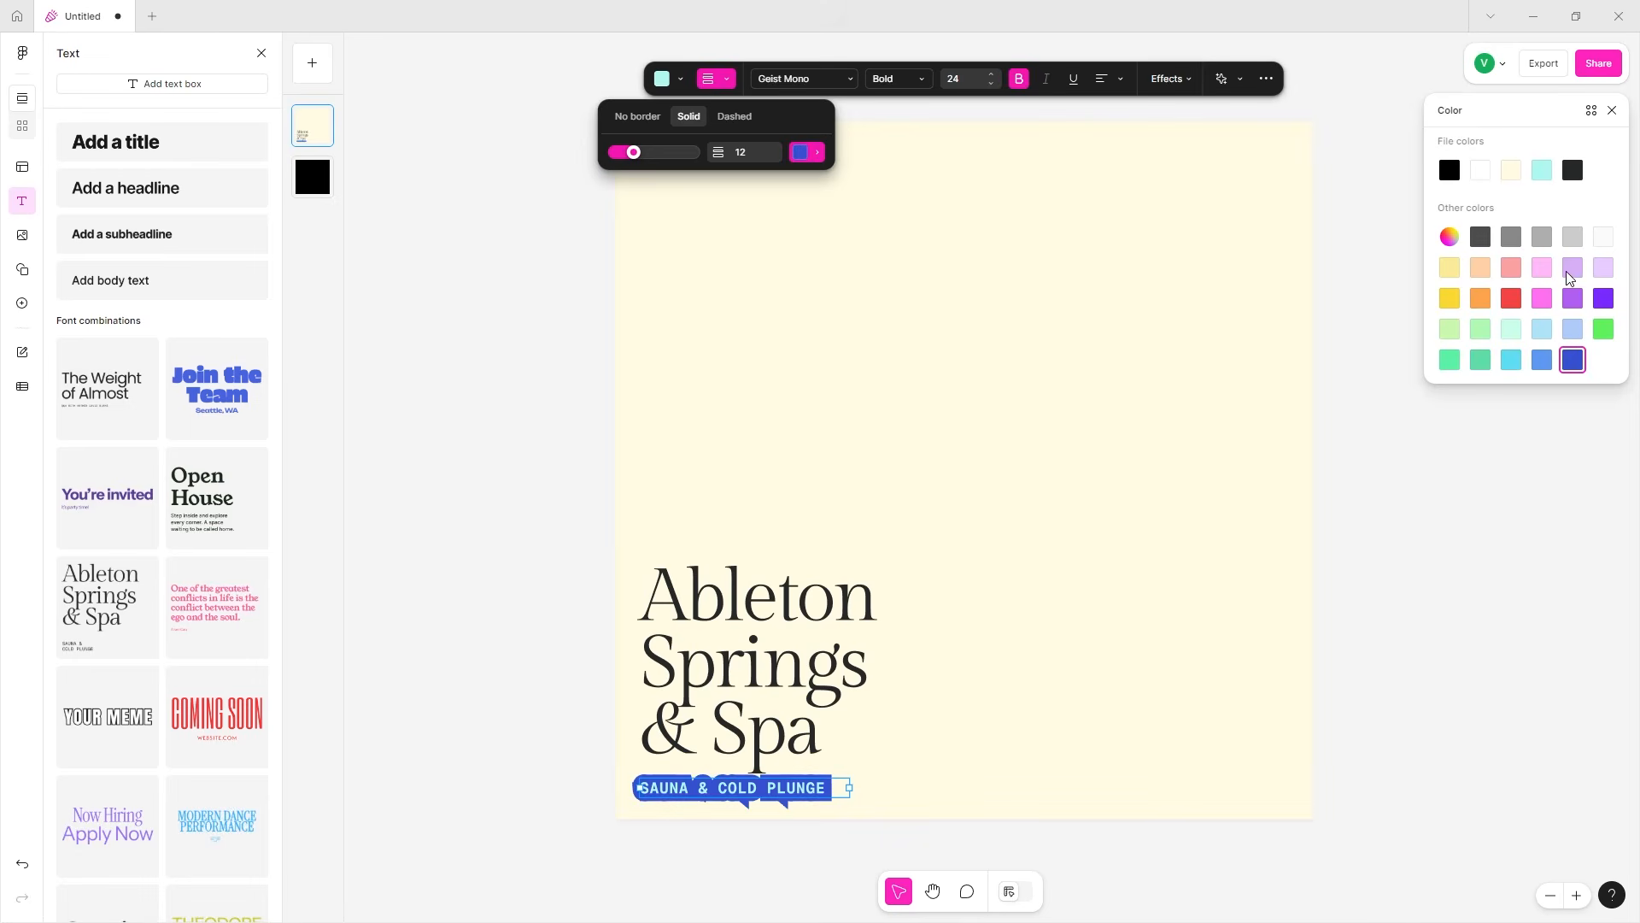
- Switch the tagline's border to dashed and reduce its thickness to 2
click(731, 117)
mouse_move(641, 155)
mouse_down()
mouse_move(615, 154)
mouse_move(629, 155)
mouse_up()
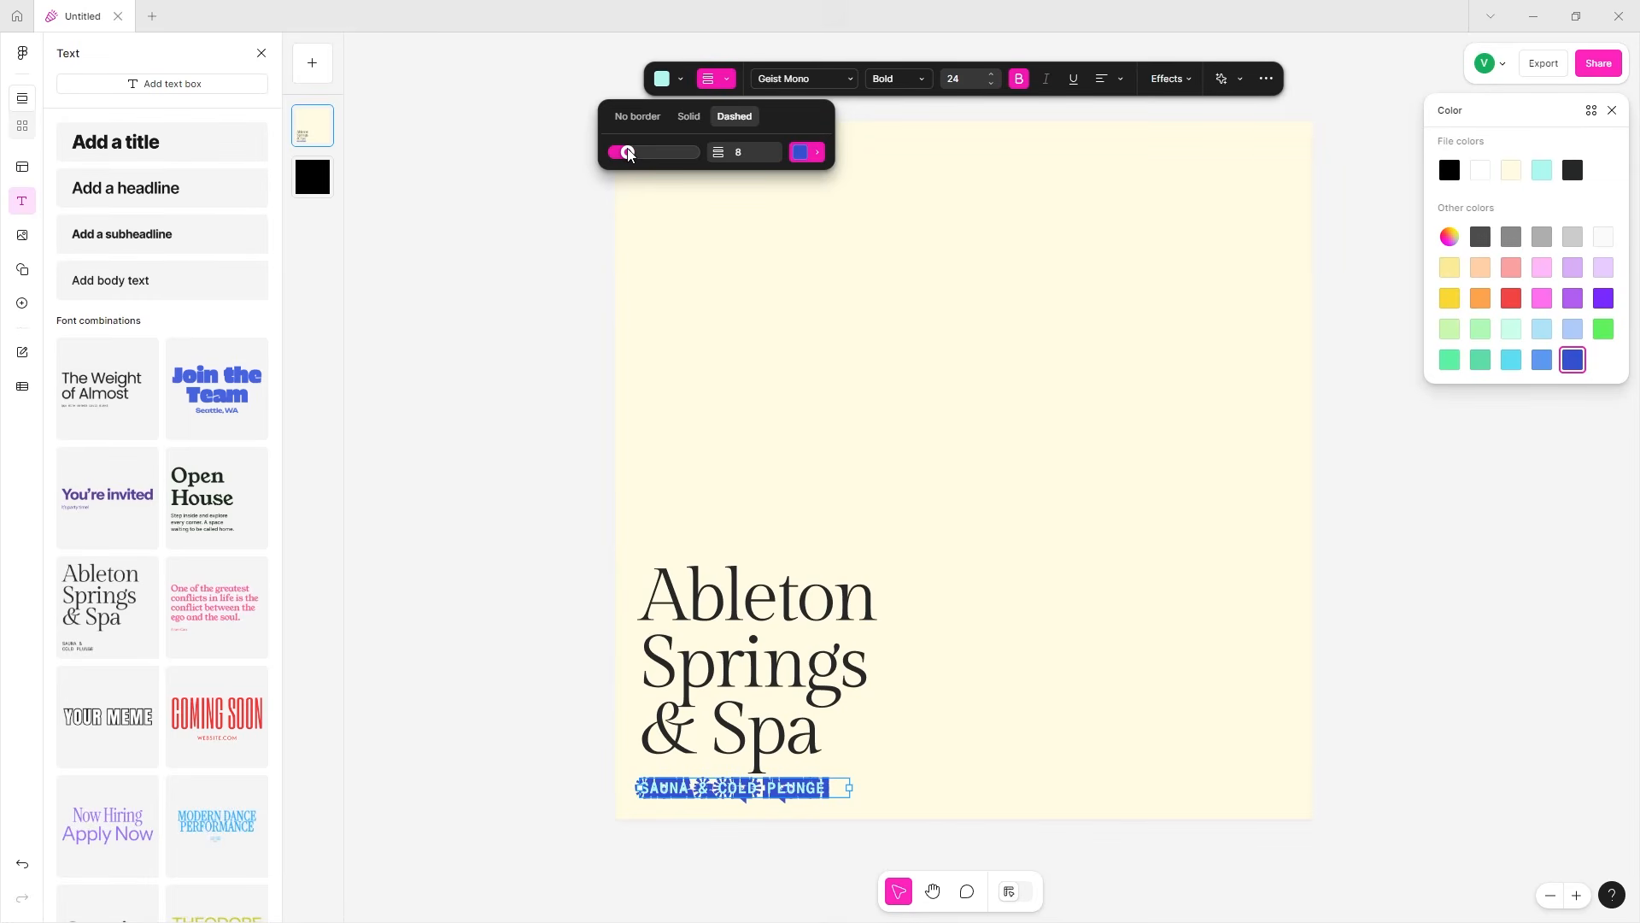
mouse_move(629, 154)
mouse_down()
mouse_move(655, 154)
mouse_move(619, 156)
mouse_move(619, 171)
mouse_up()
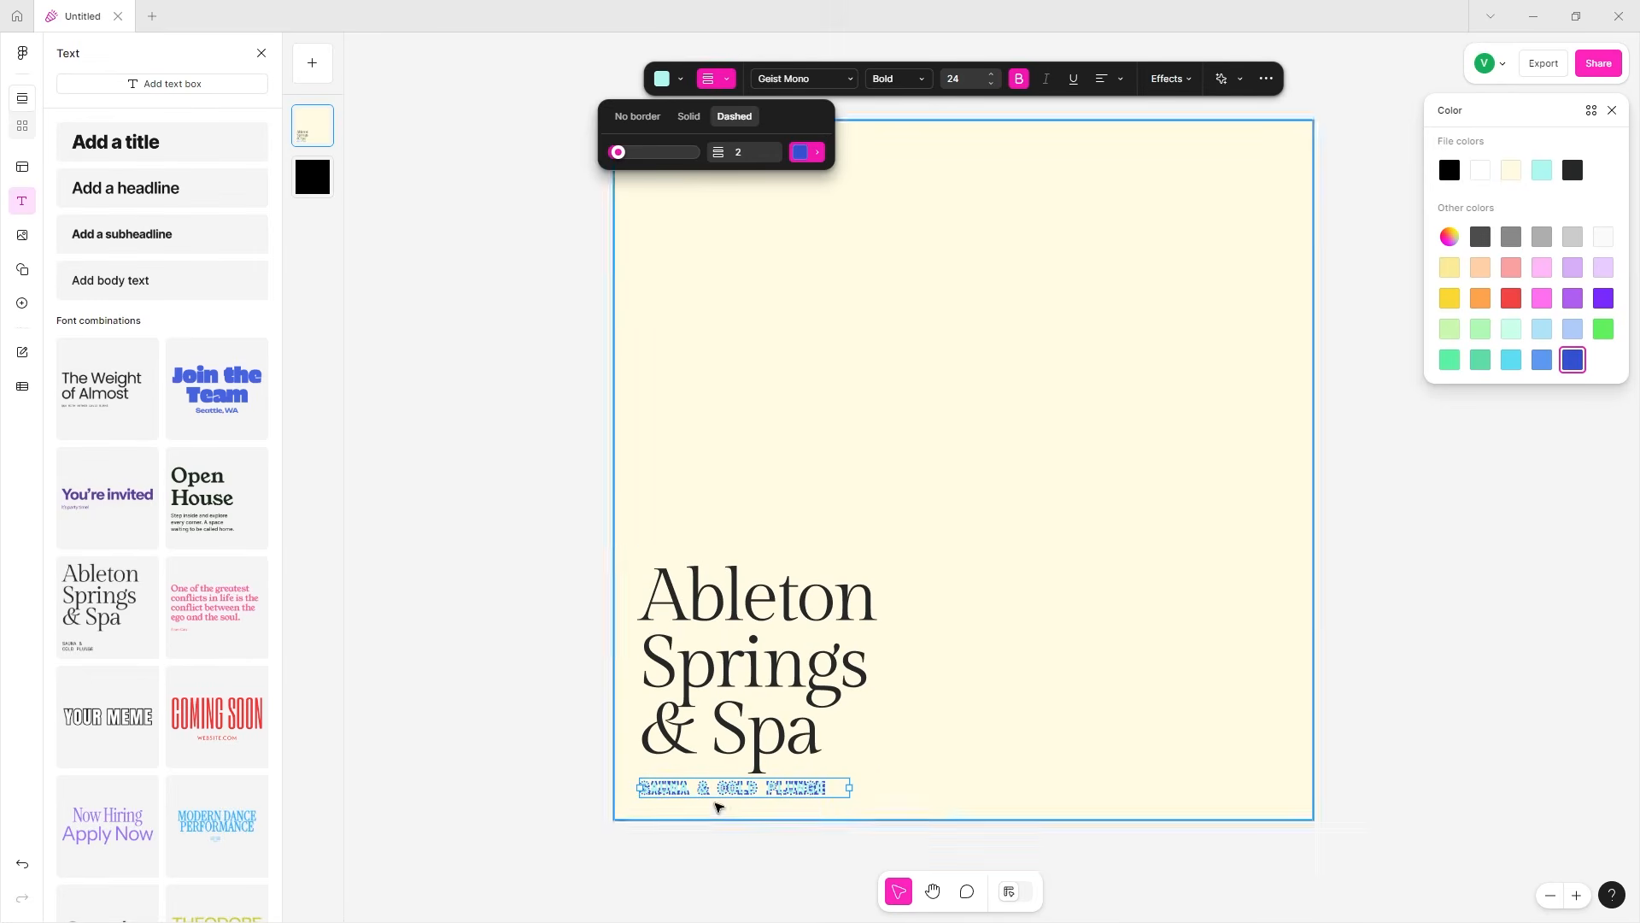
- Remove the border from the SAUNA & COLD PLUNGE tagline
scroll(704, 783, up, 3)
scroll(707, 783, left, 2)
scroll(707, 783, down, 1)
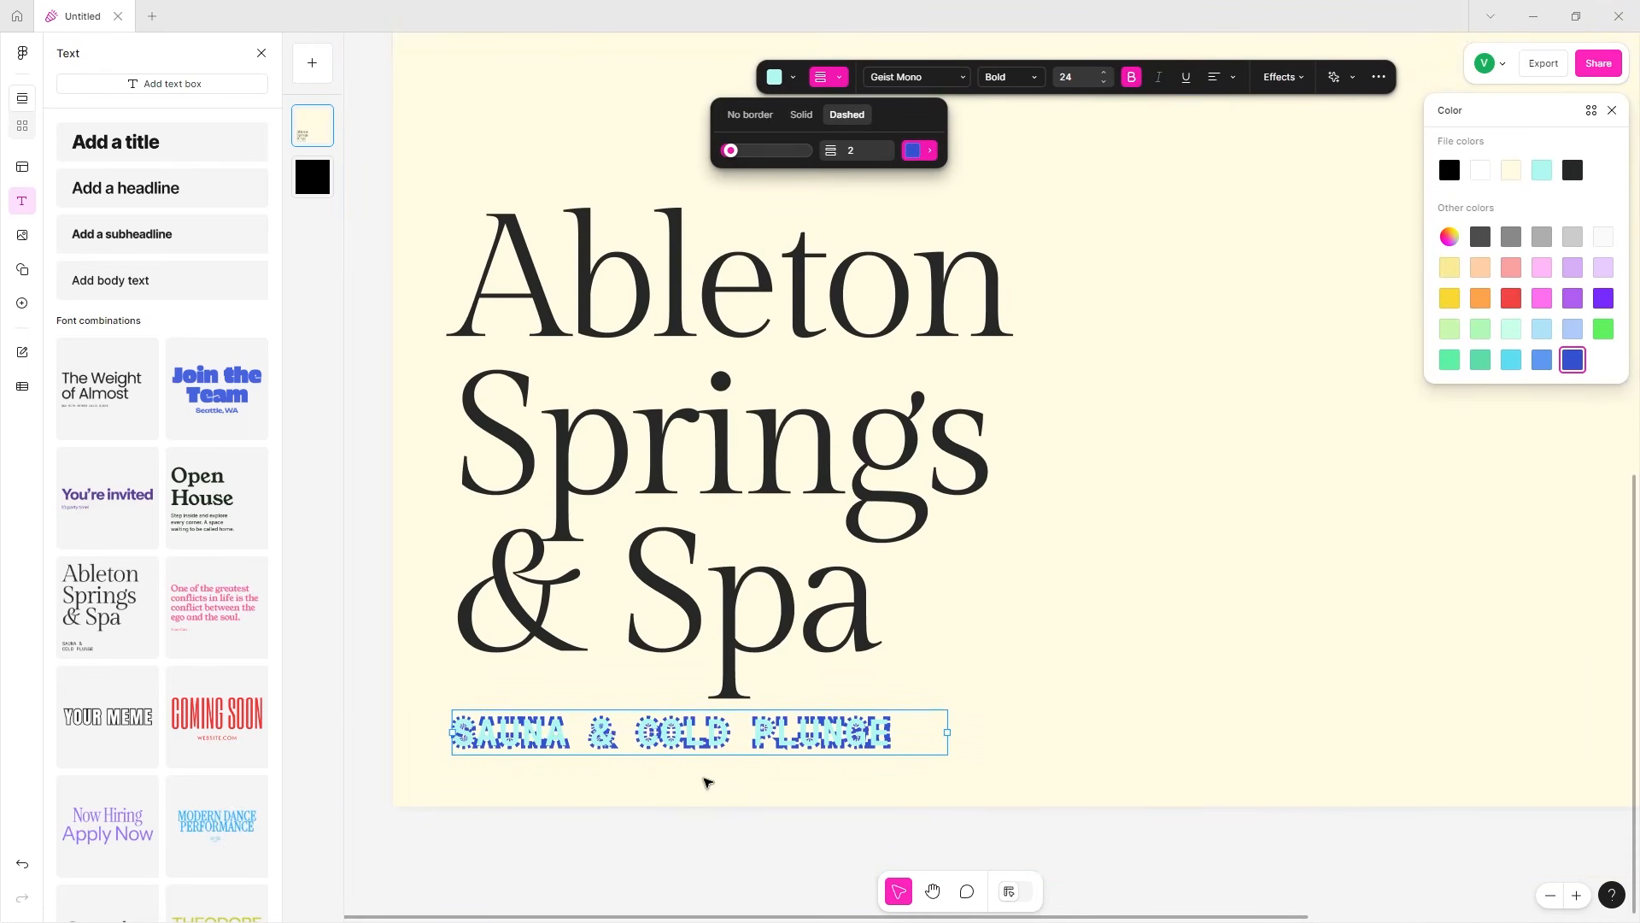
scroll(701, 746, up, 1)
scroll(701, 746, down, 1)
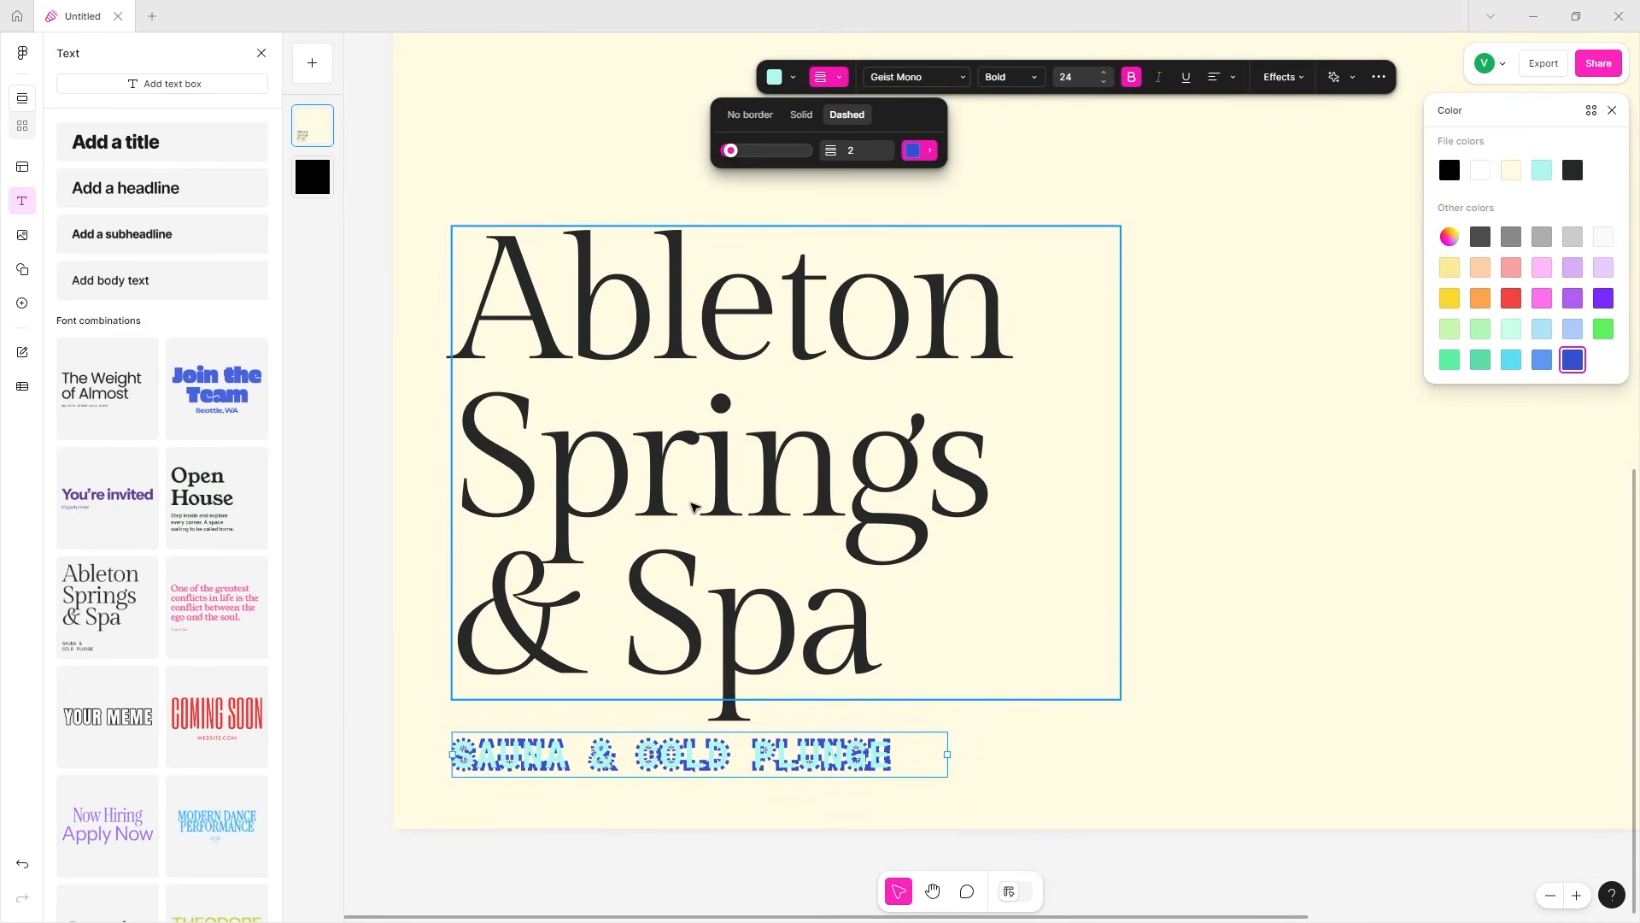
click(909, 76)
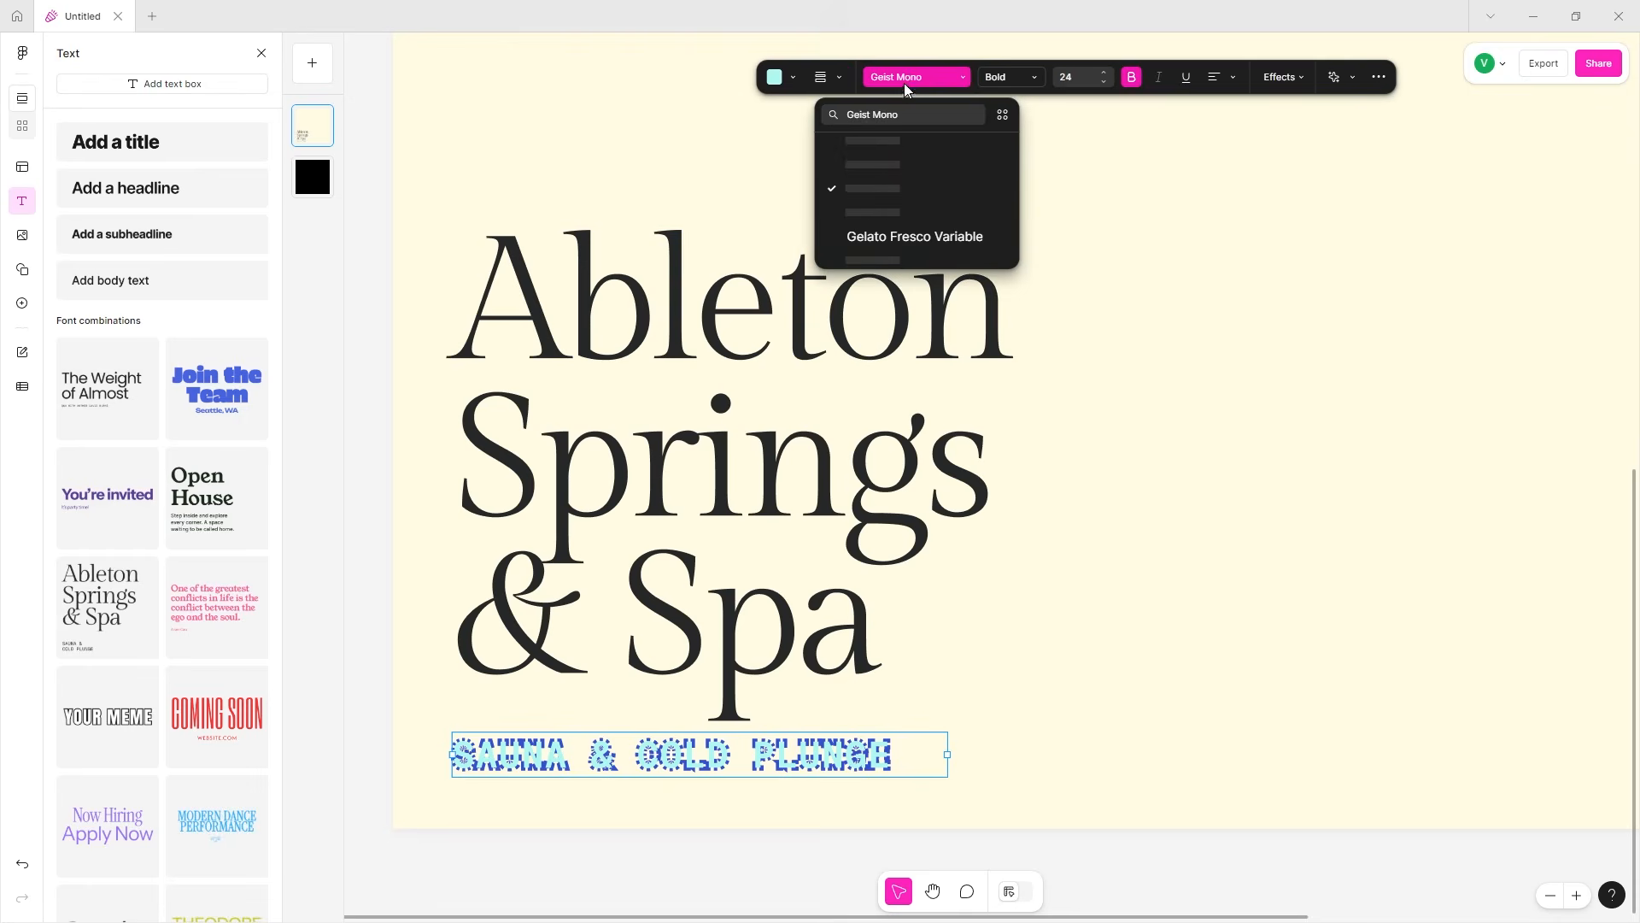
key(Escape)
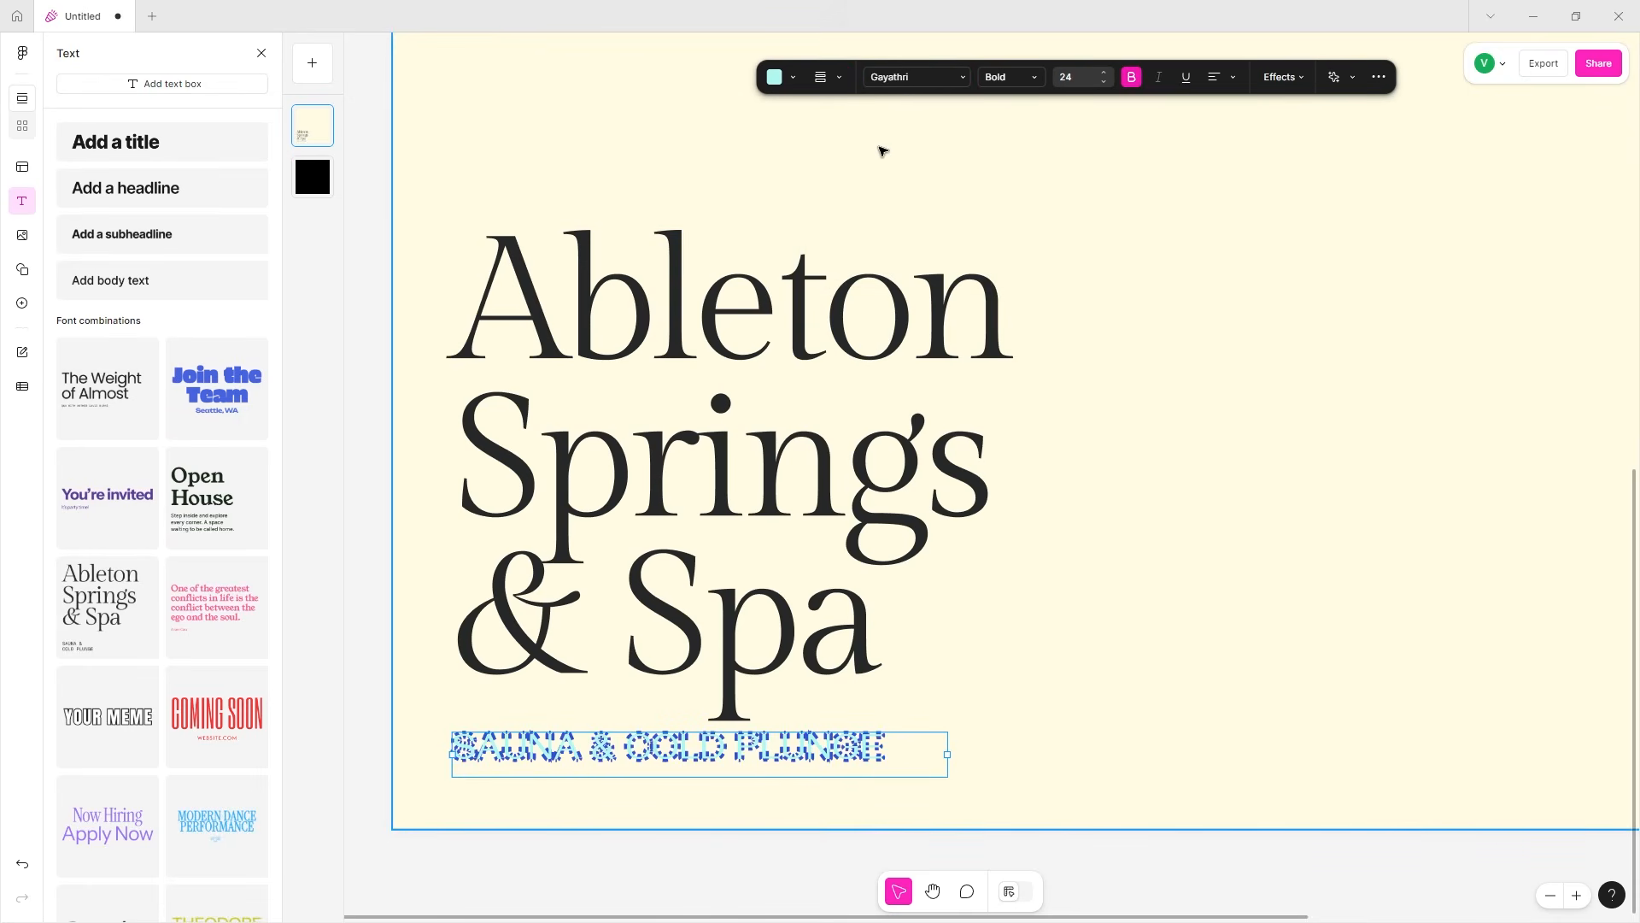
click(825, 81)
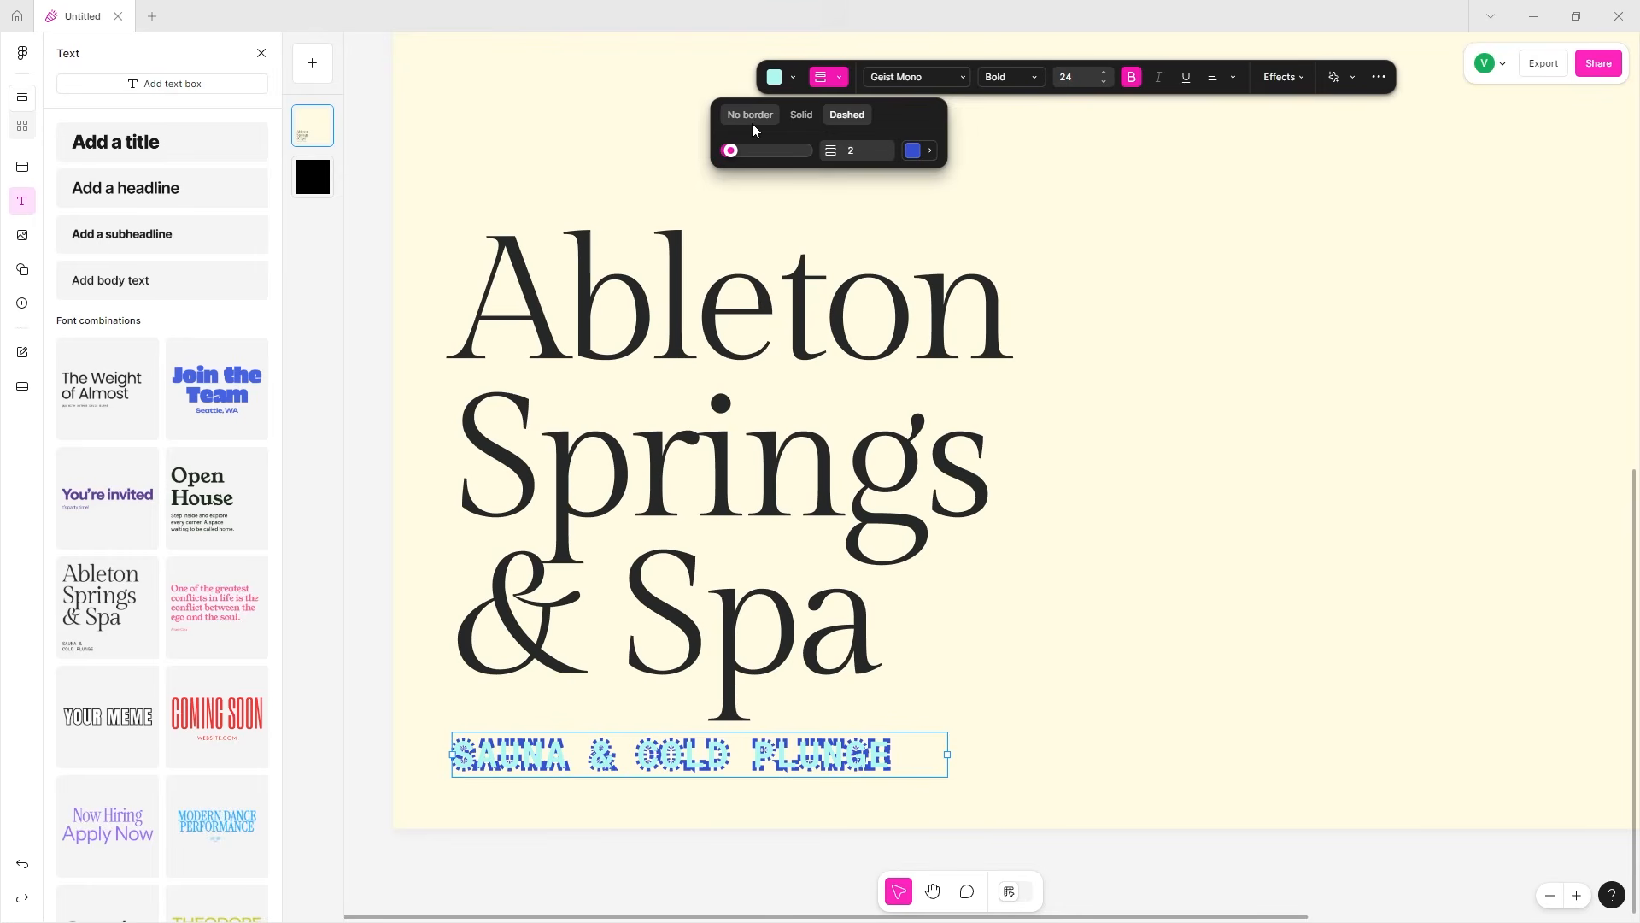
click(751, 122)
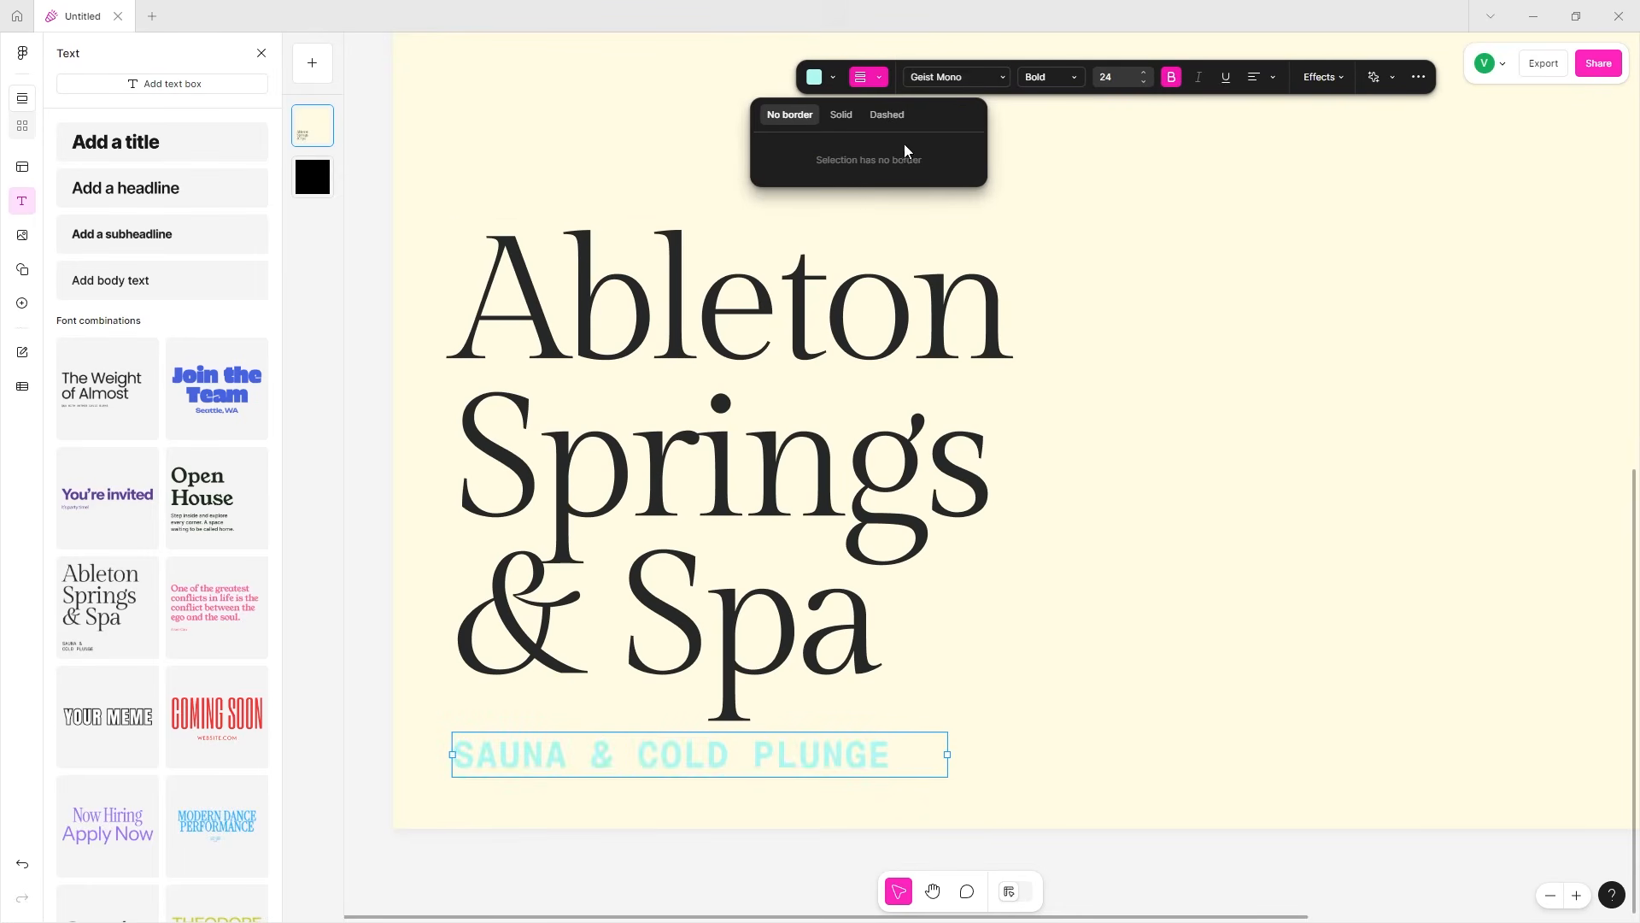
- Change the tagline's text color to a custom dark red, 580000
click(816, 77)
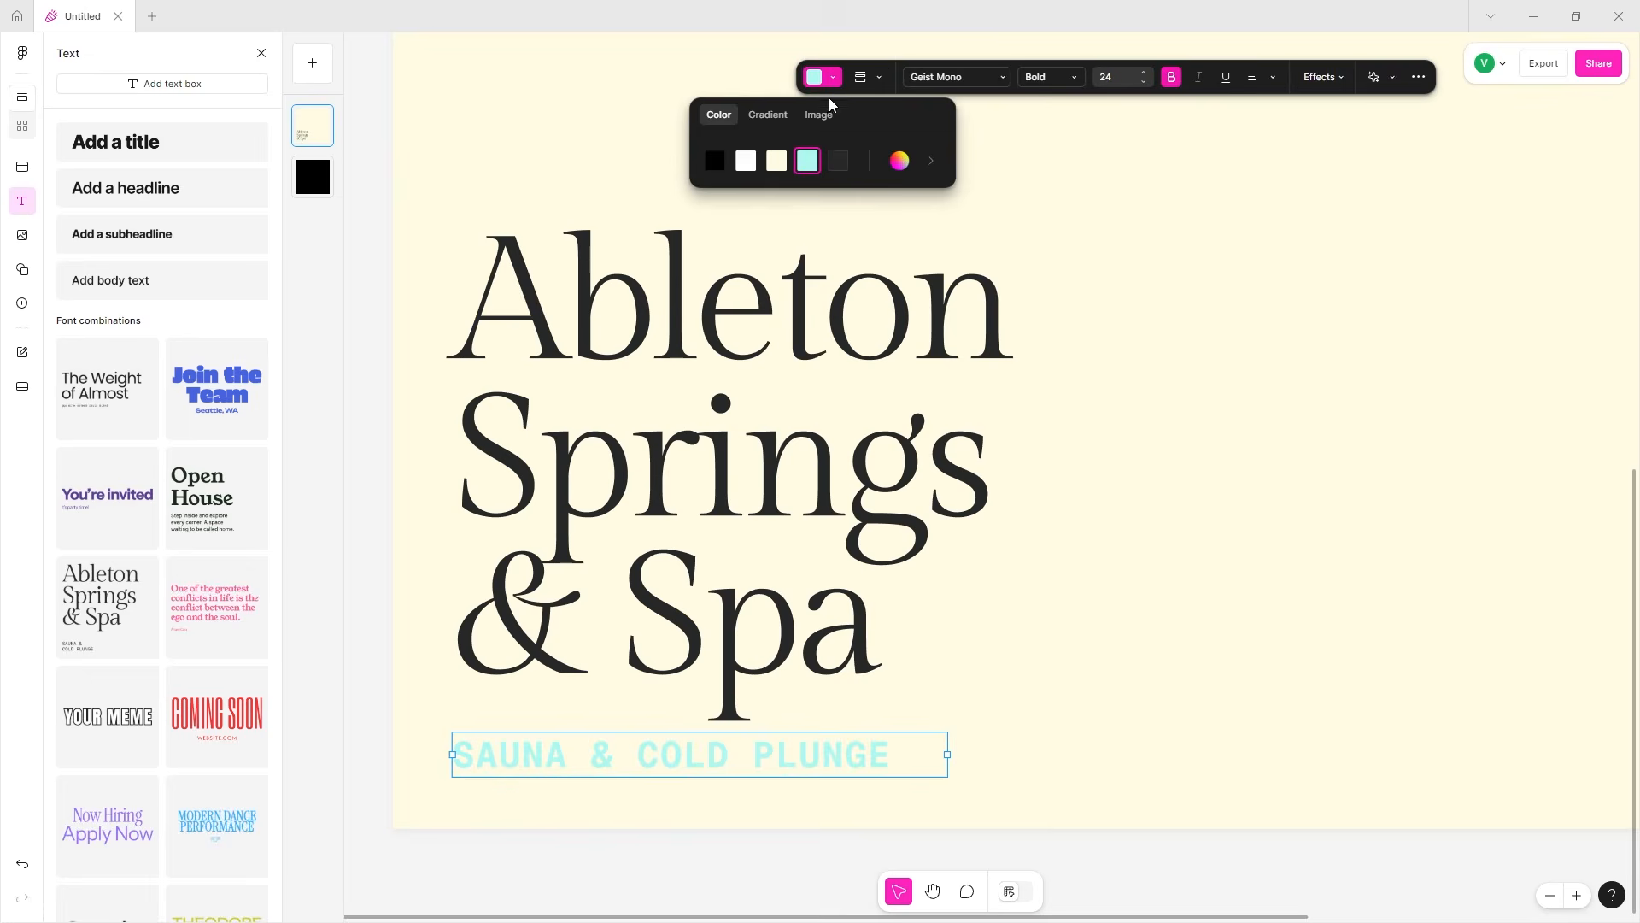
click(710, 161)
click(899, 160)
drag(1397, 294, 1431, 294)
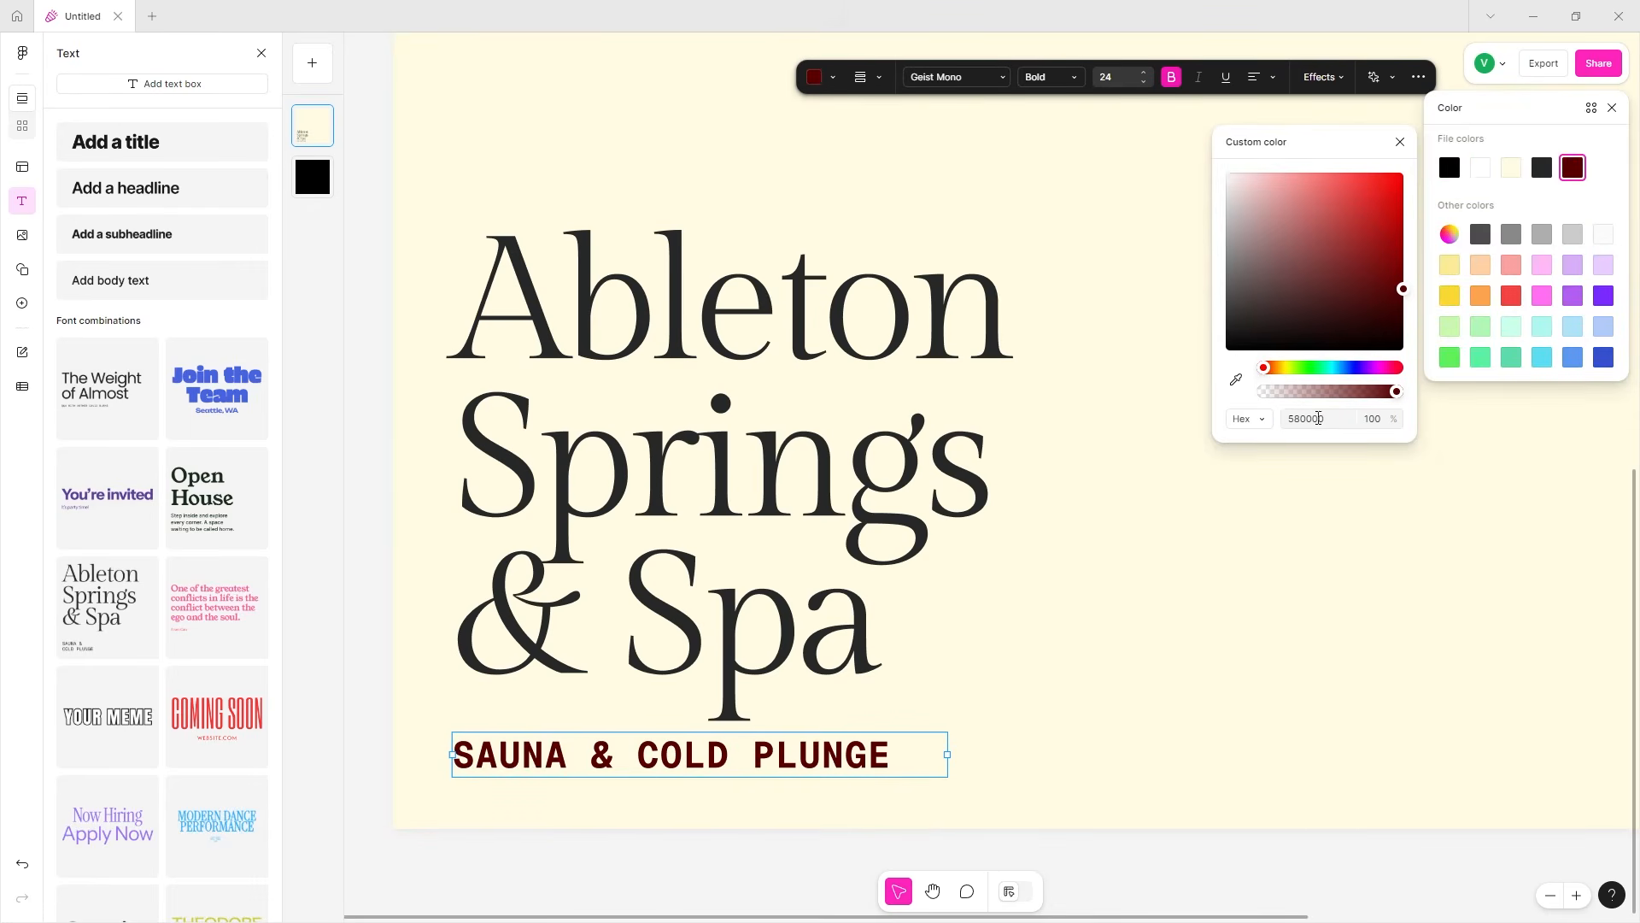
- Set the tagline's font to Fira Sans Condensed with the SemiBold weight
click(950, 79)
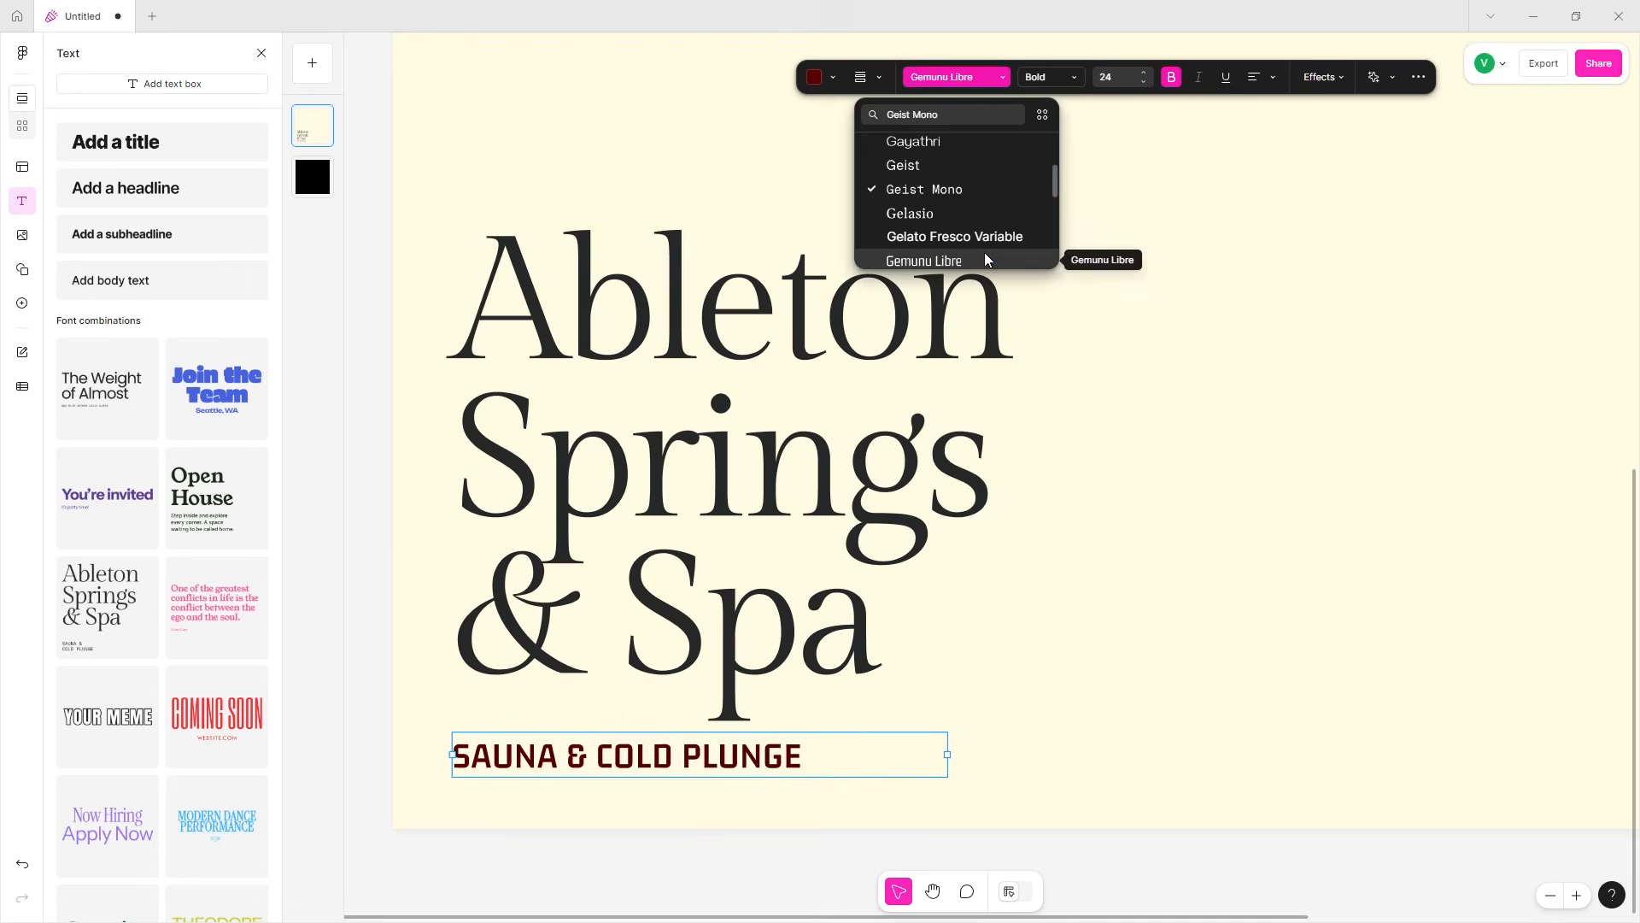
scroll(982, 248, down, 3)
scroll(957, 160, down, 3)
scroll(969, 223, down, 2)
scroll(970, 224, down, 5)
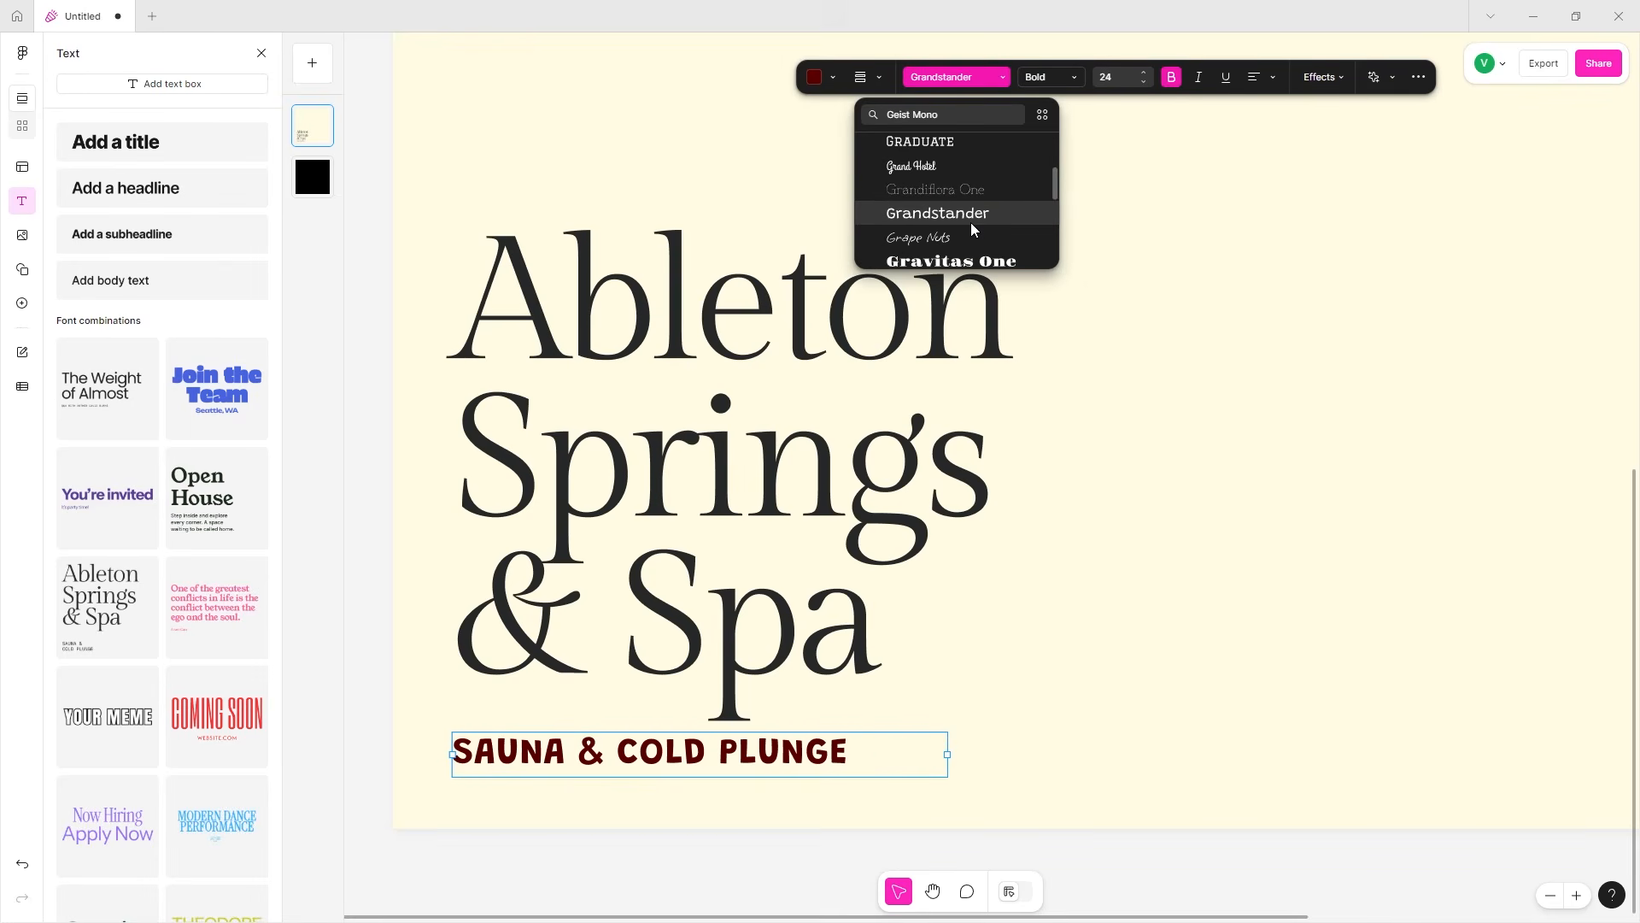
scroll(879, 156, up, 20)
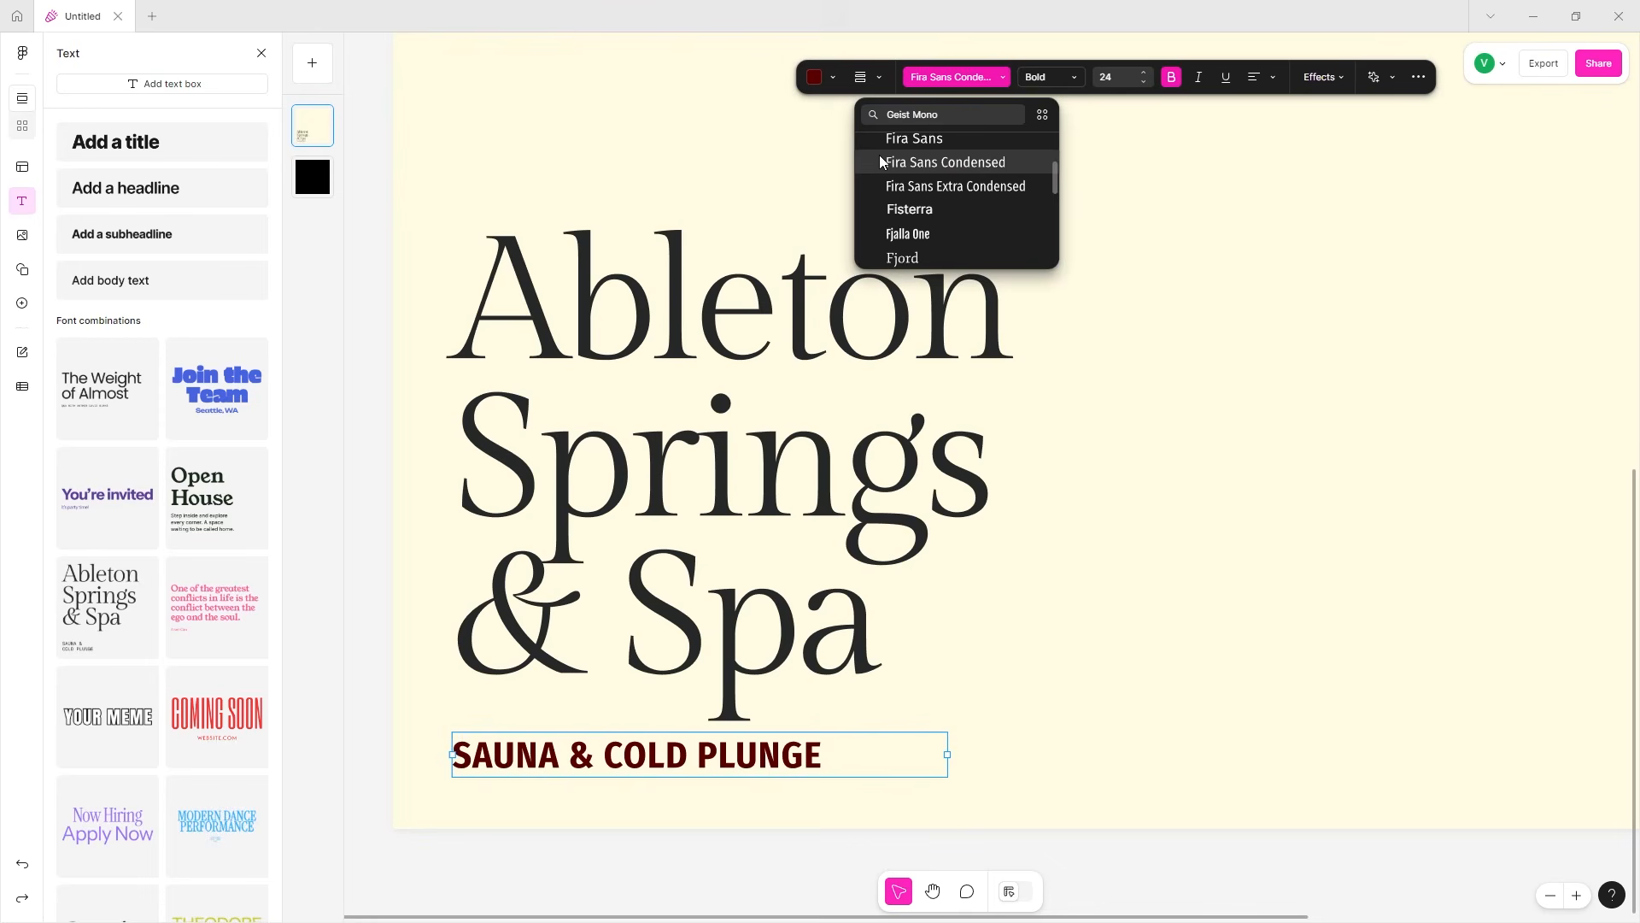
click(928, 167)
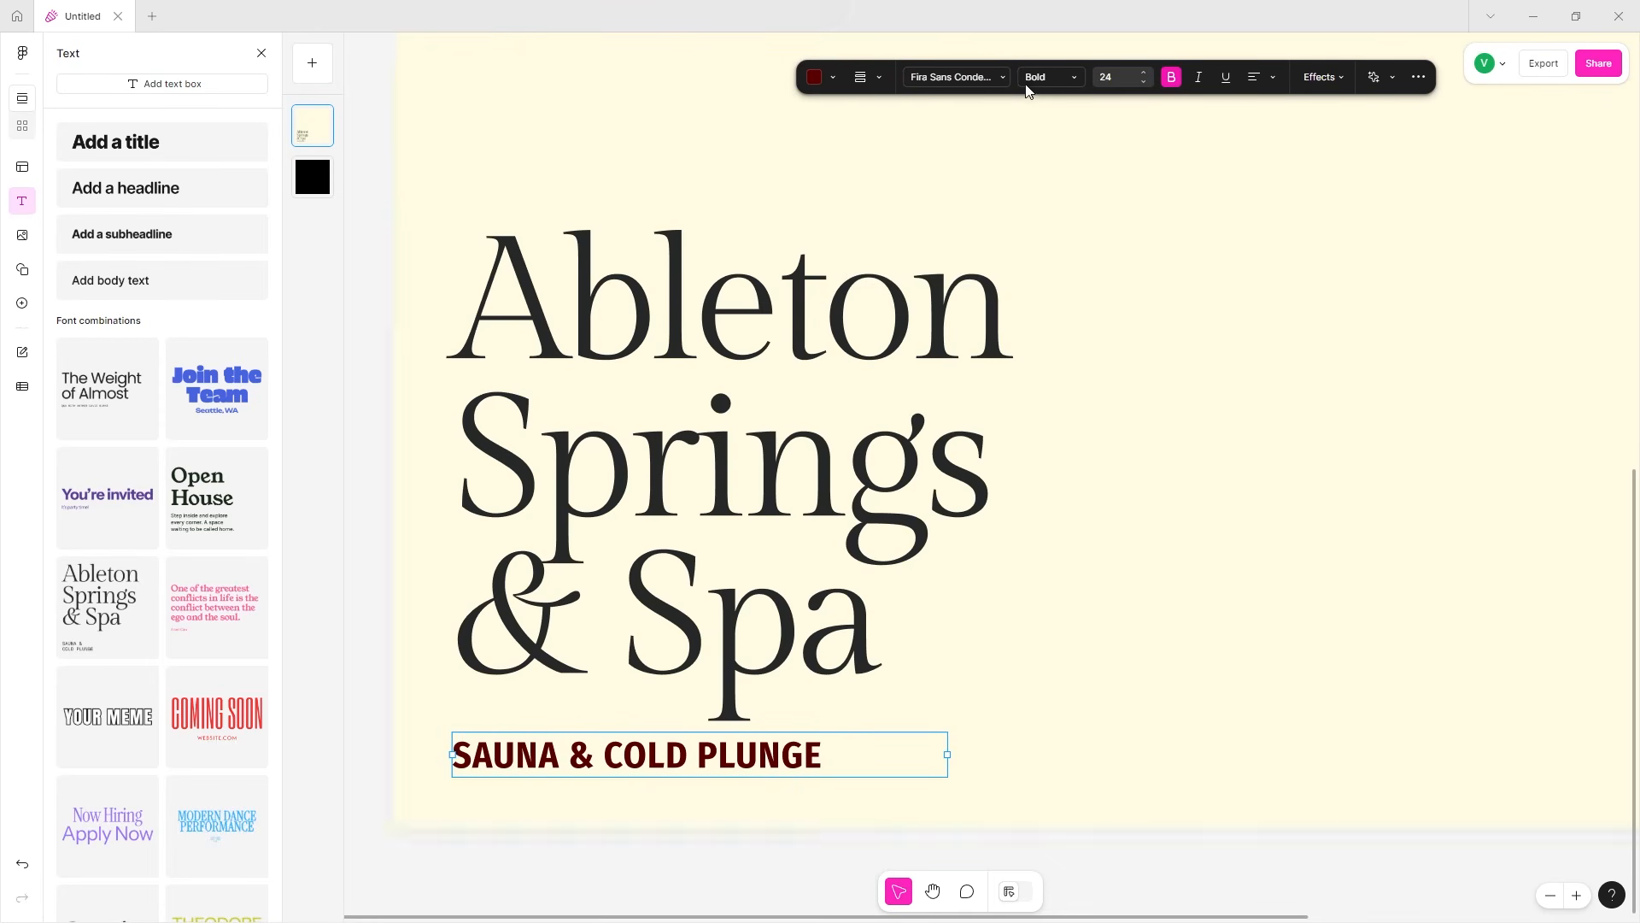
click(1026, 78)
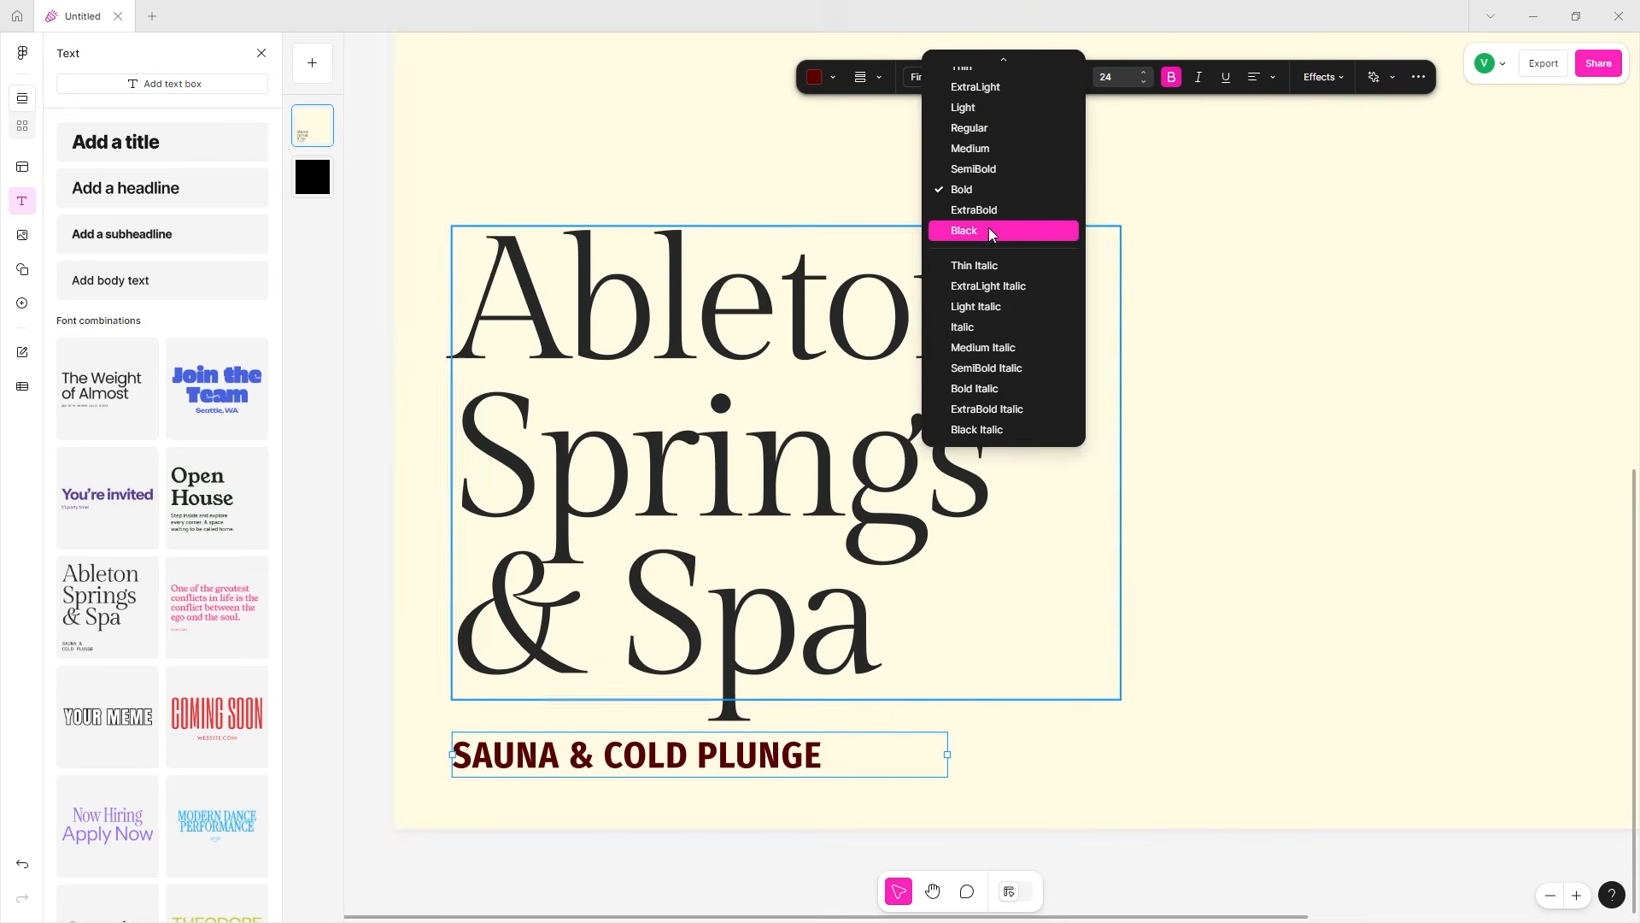
click(1001, 175)
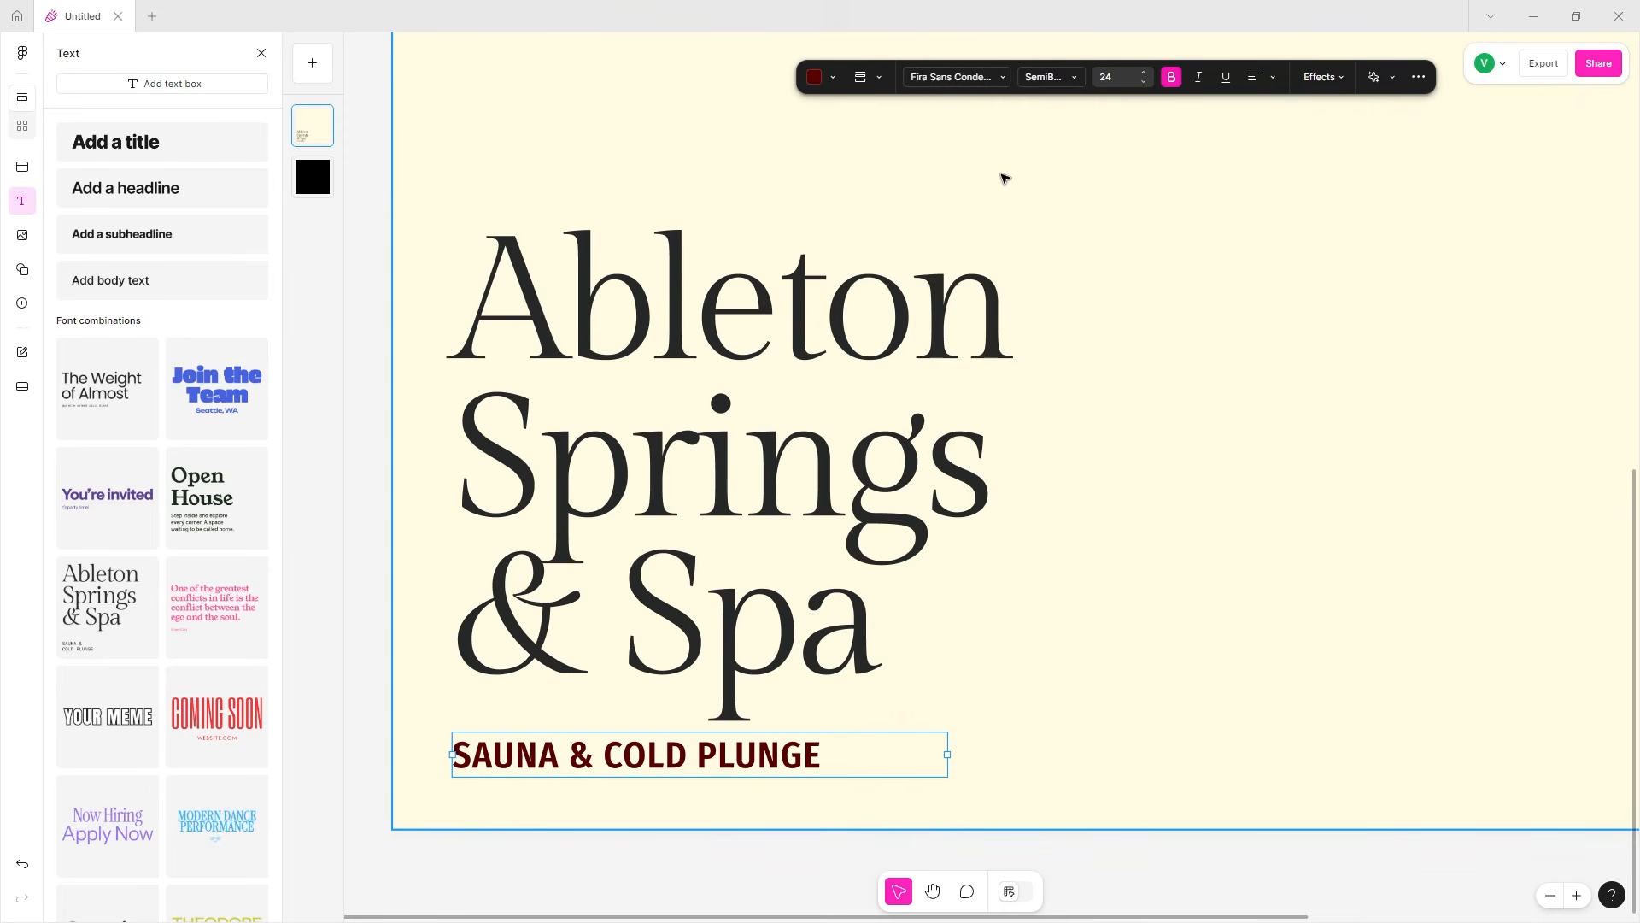
- Try font sizes 28 and 32 on the tagline and go back to 24
click(1146, 71)
click(1147, 72)
click(1148, 82)
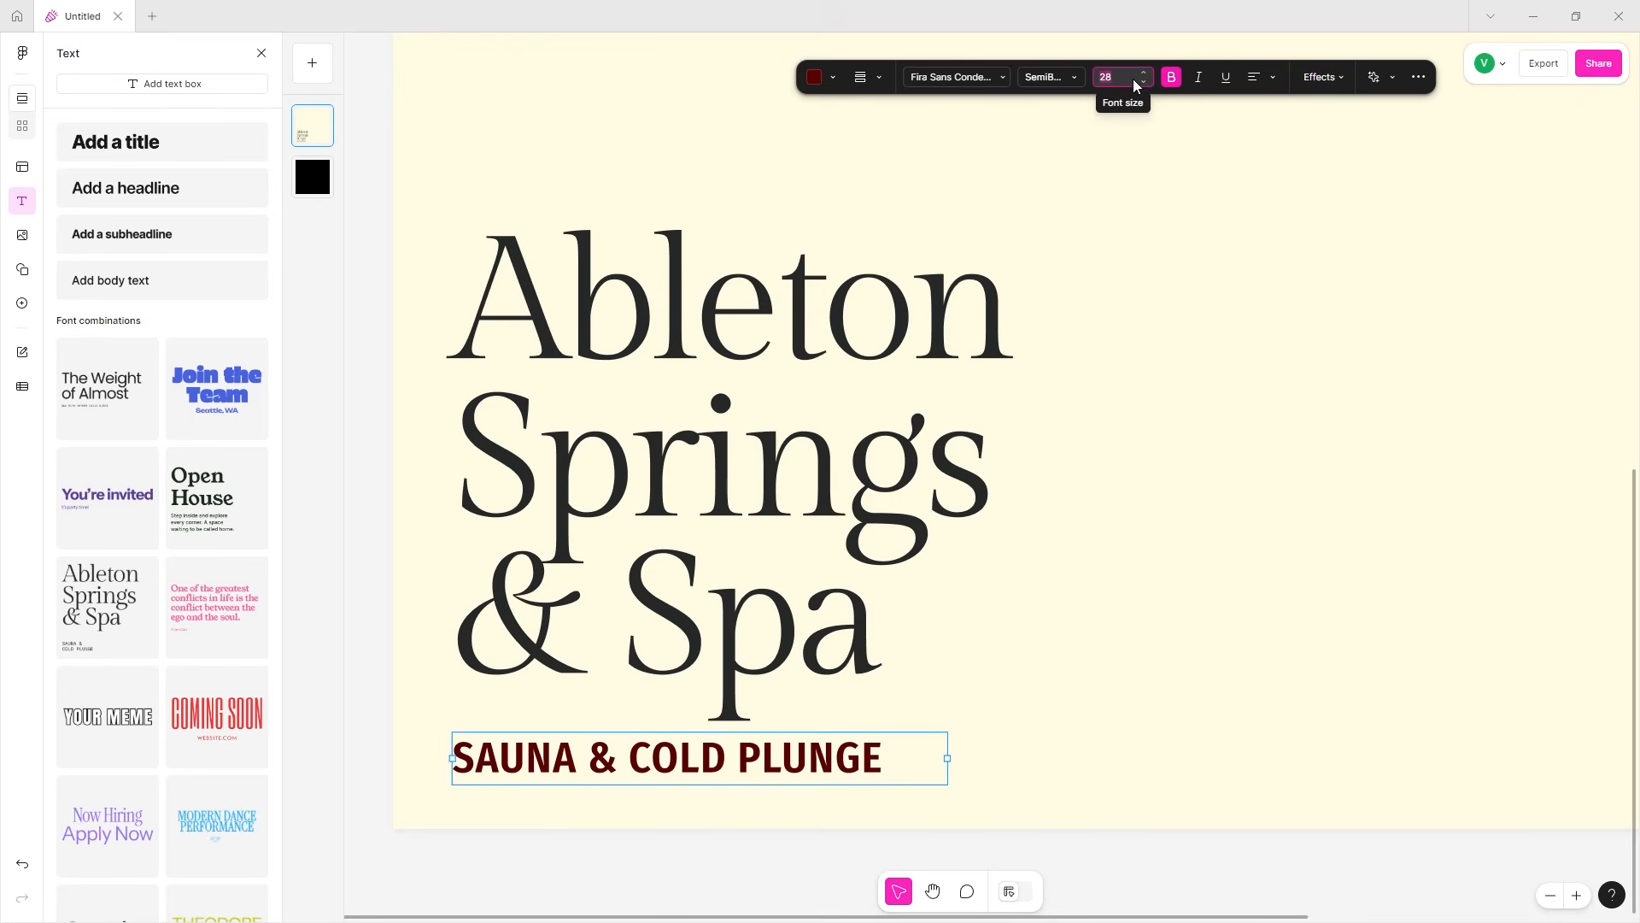
click(1143, 72)
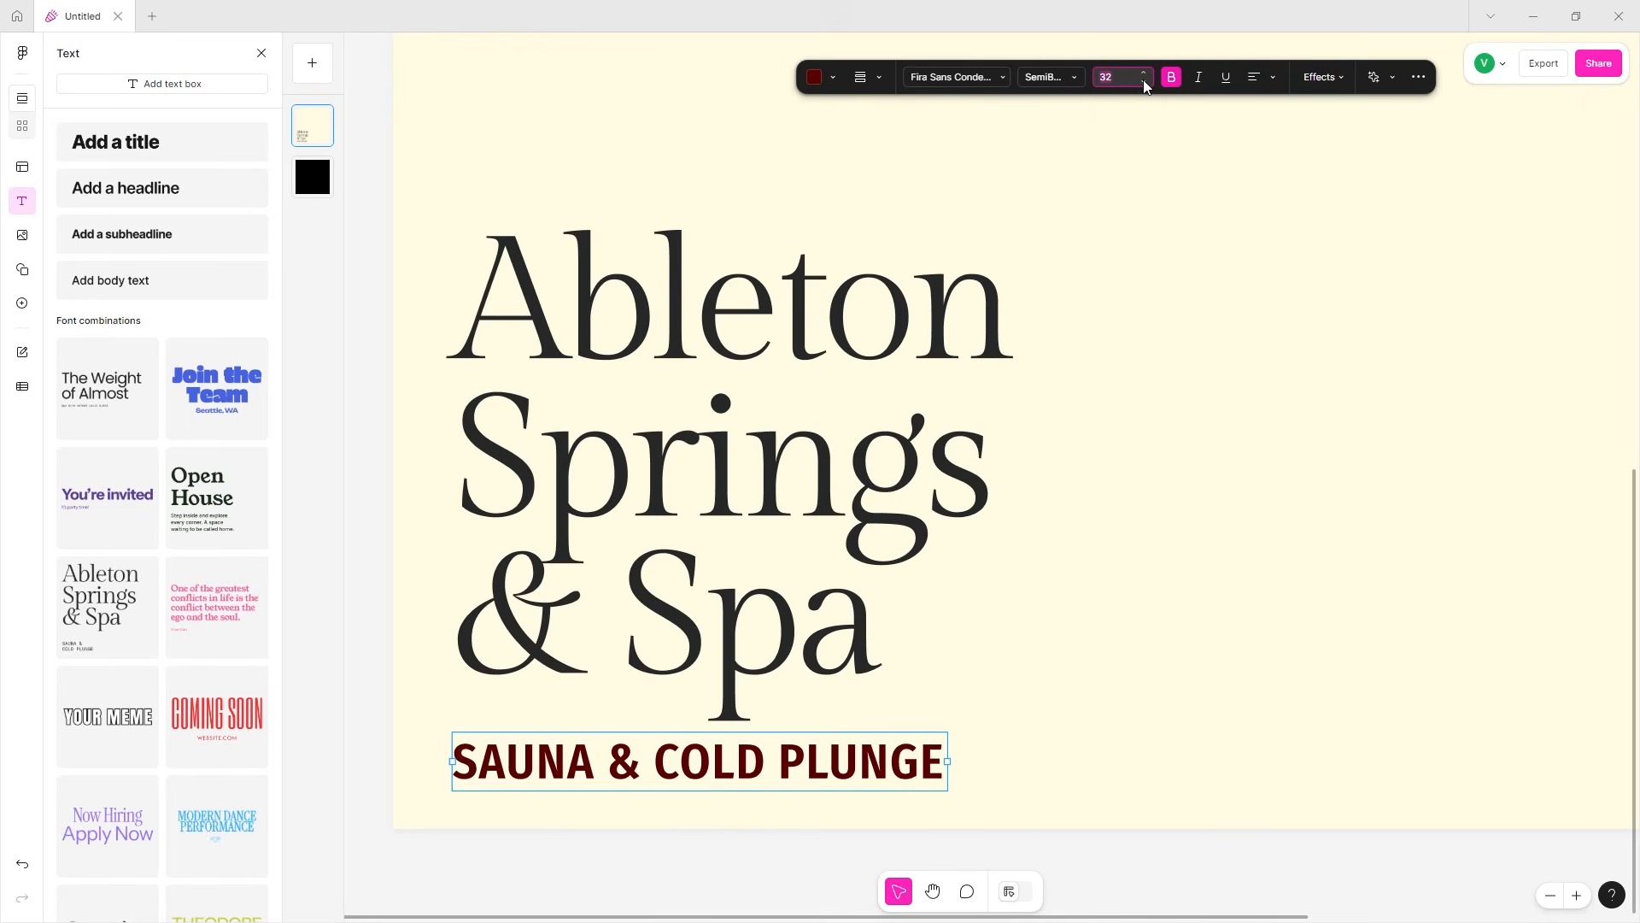
click(1143, 80)
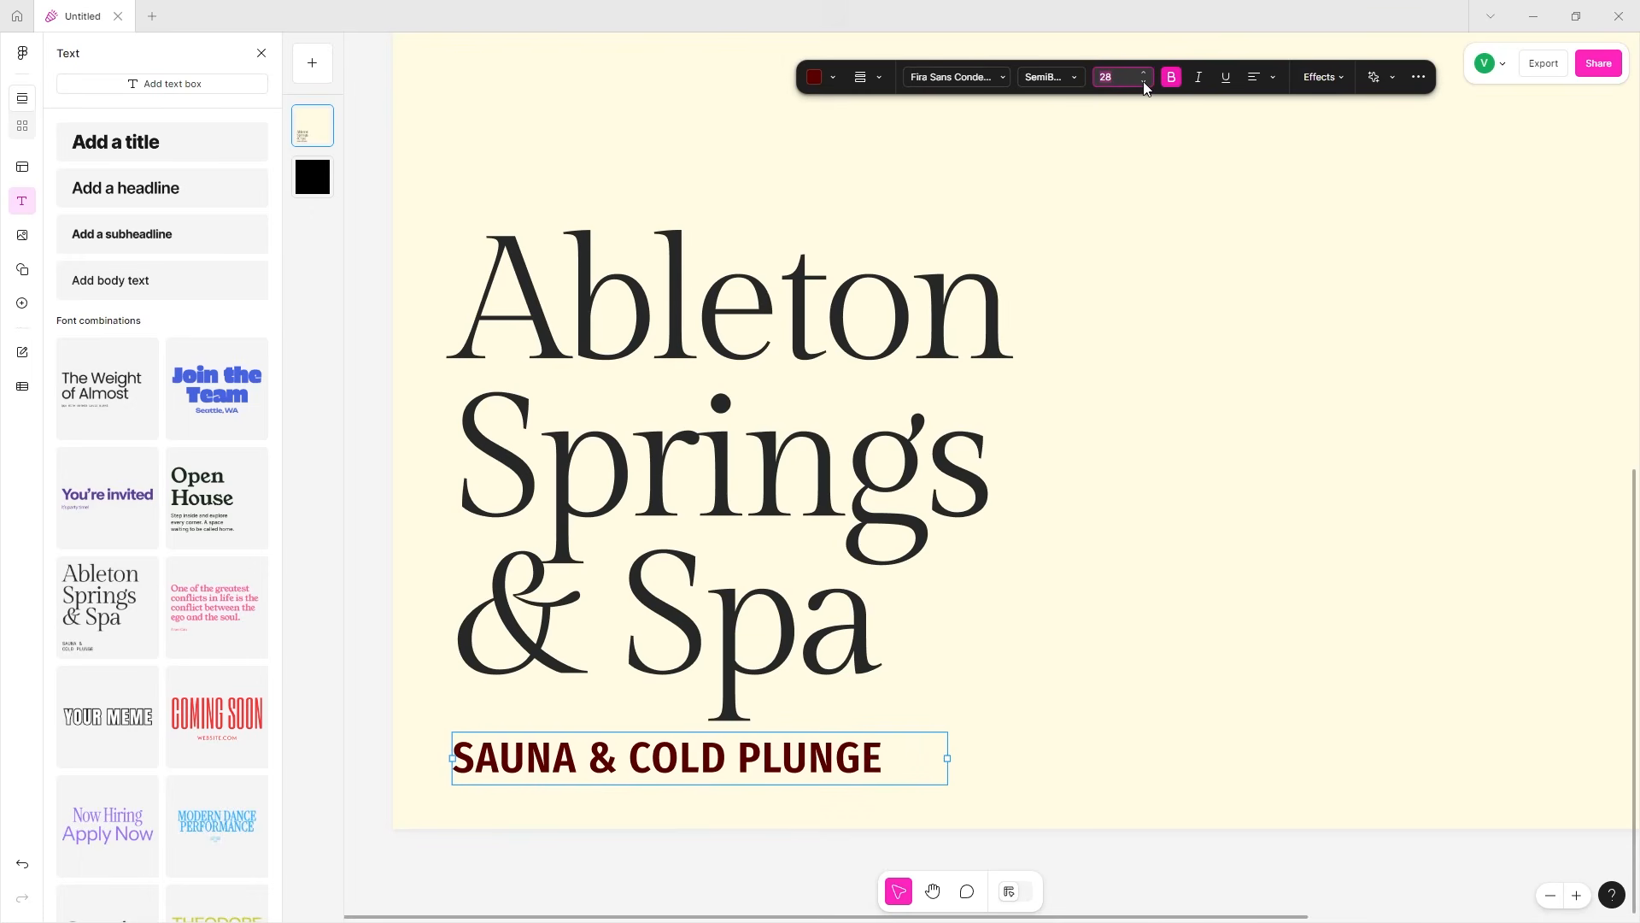
click(1143, 80)
- Select the tagline's text within its group and try font sizes 32, 36 and 40 on it
click(640, 758)
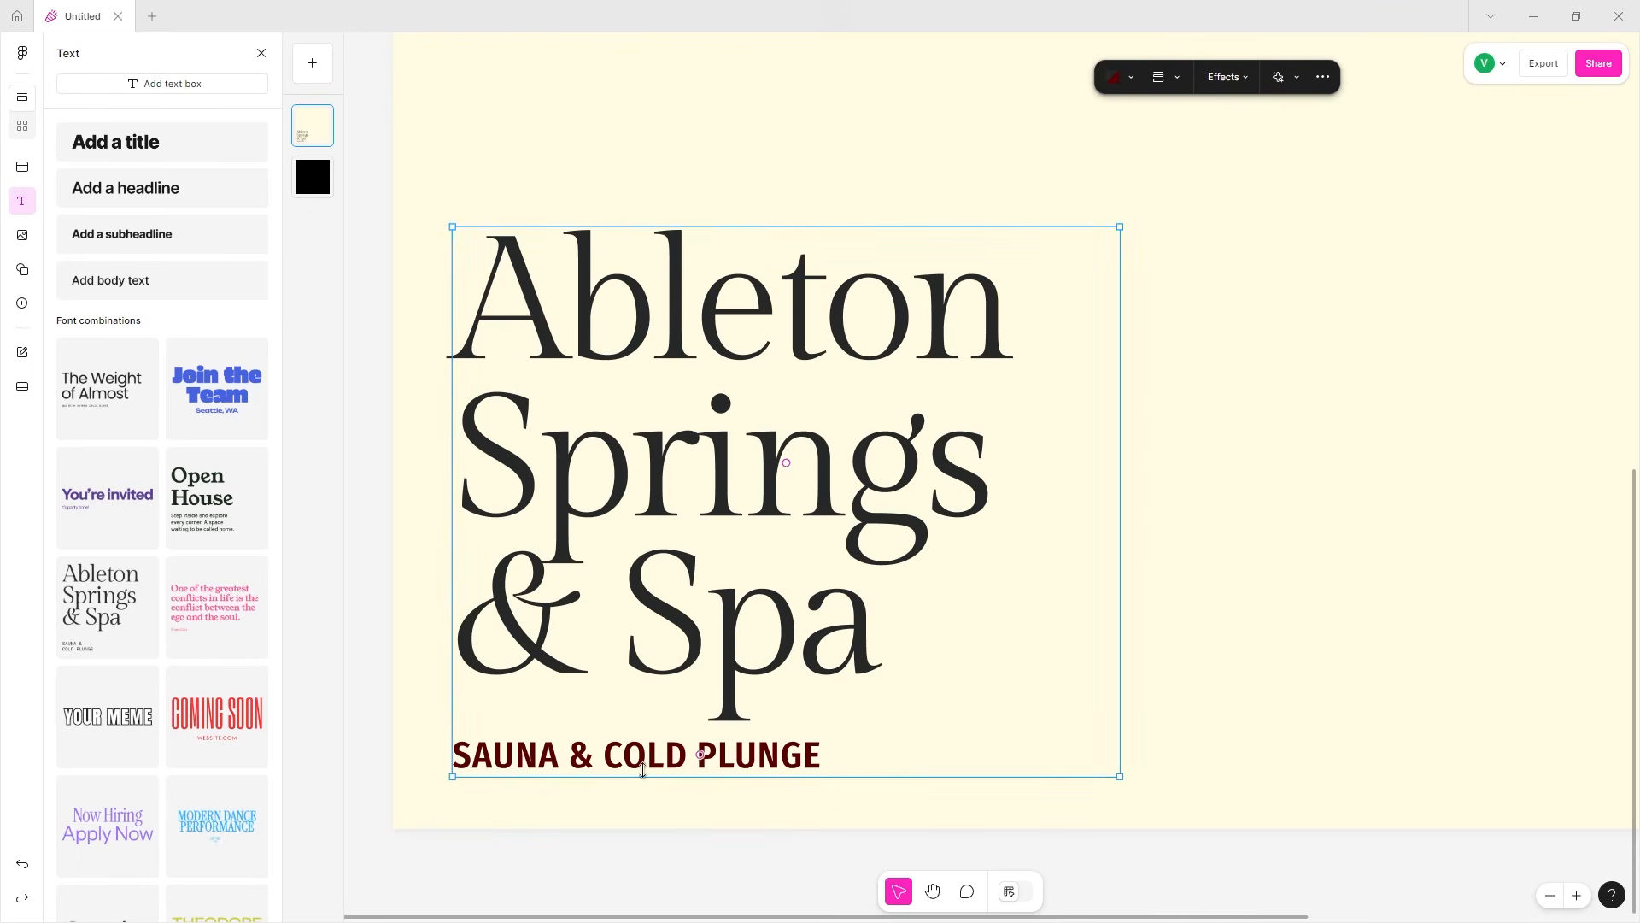
double_click(641, 759)
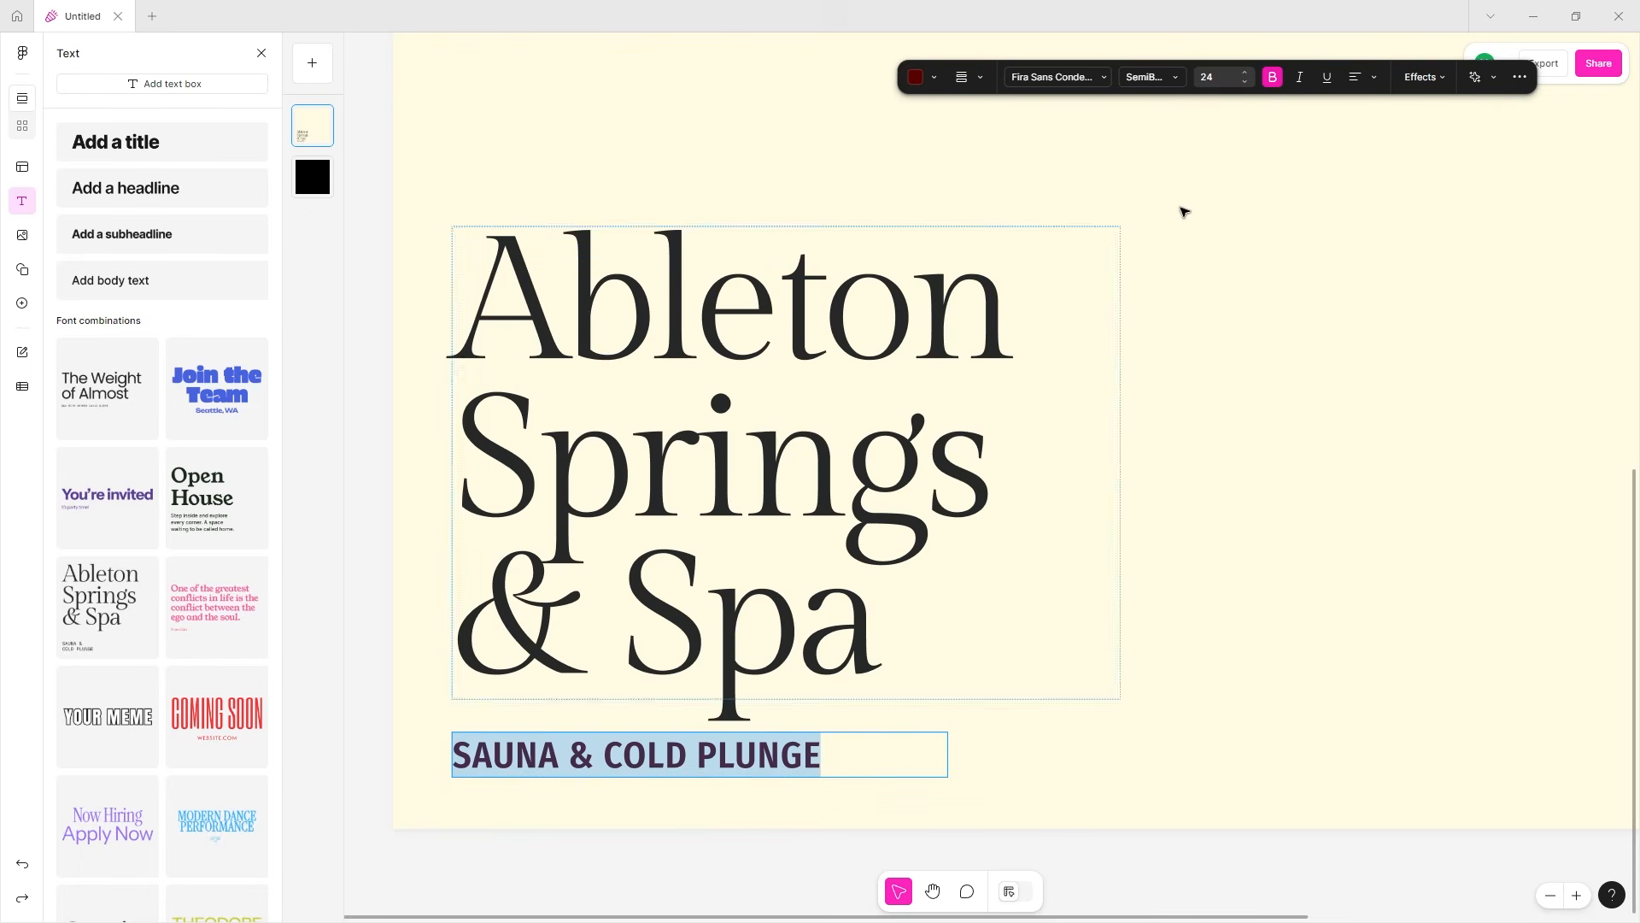
click(1237, 70)
text(32)
key(Return)
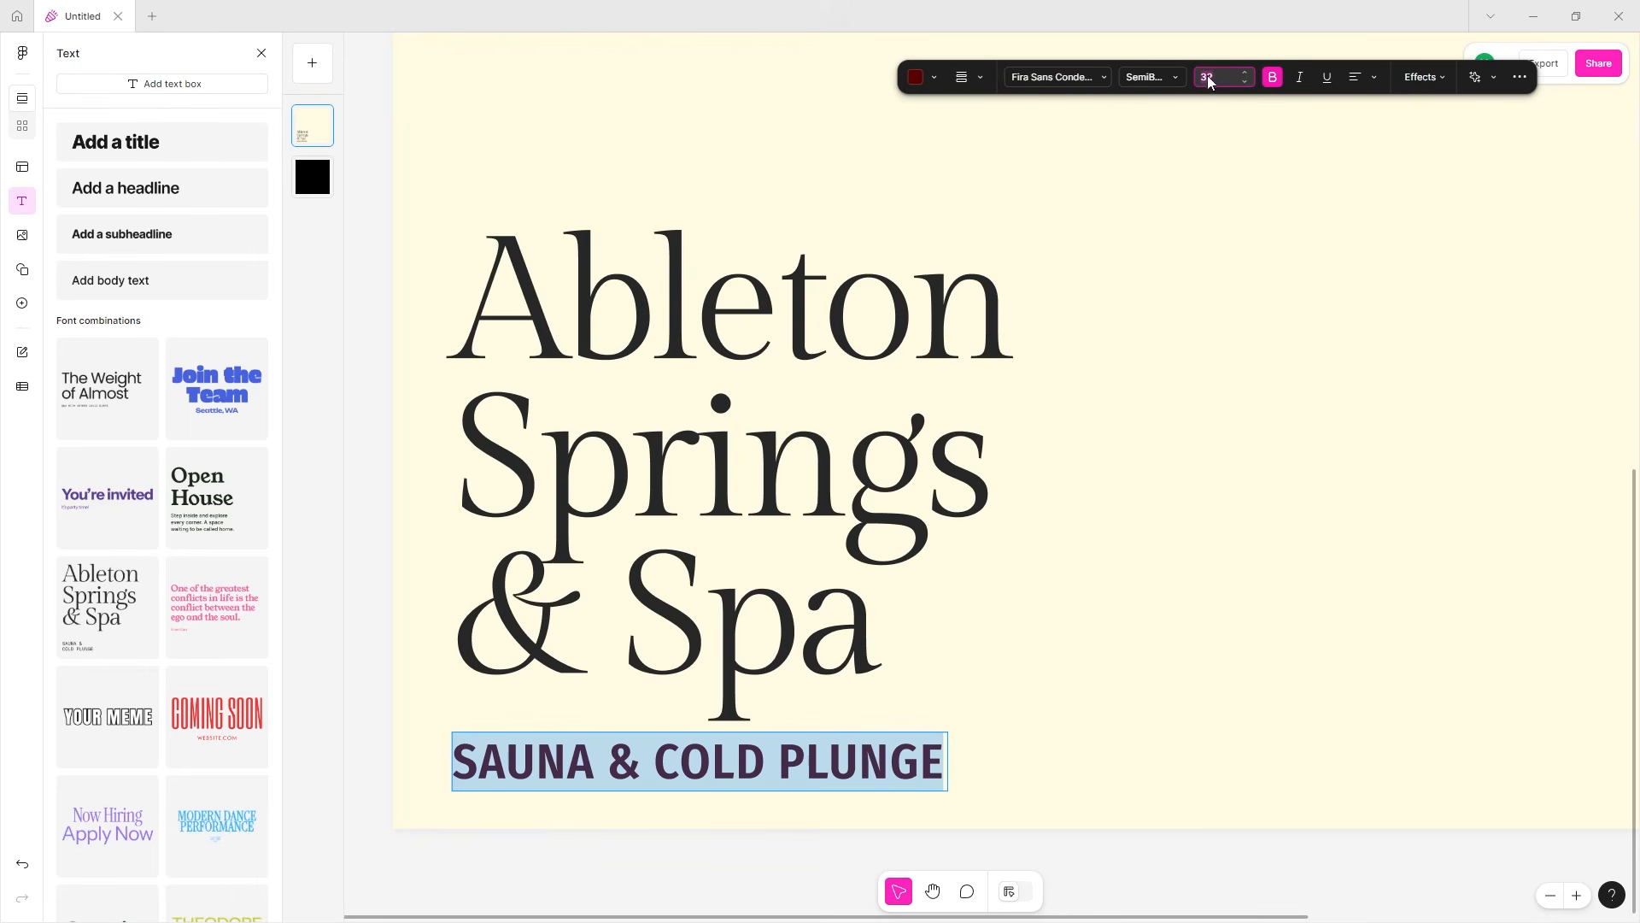
click(1244, 72)
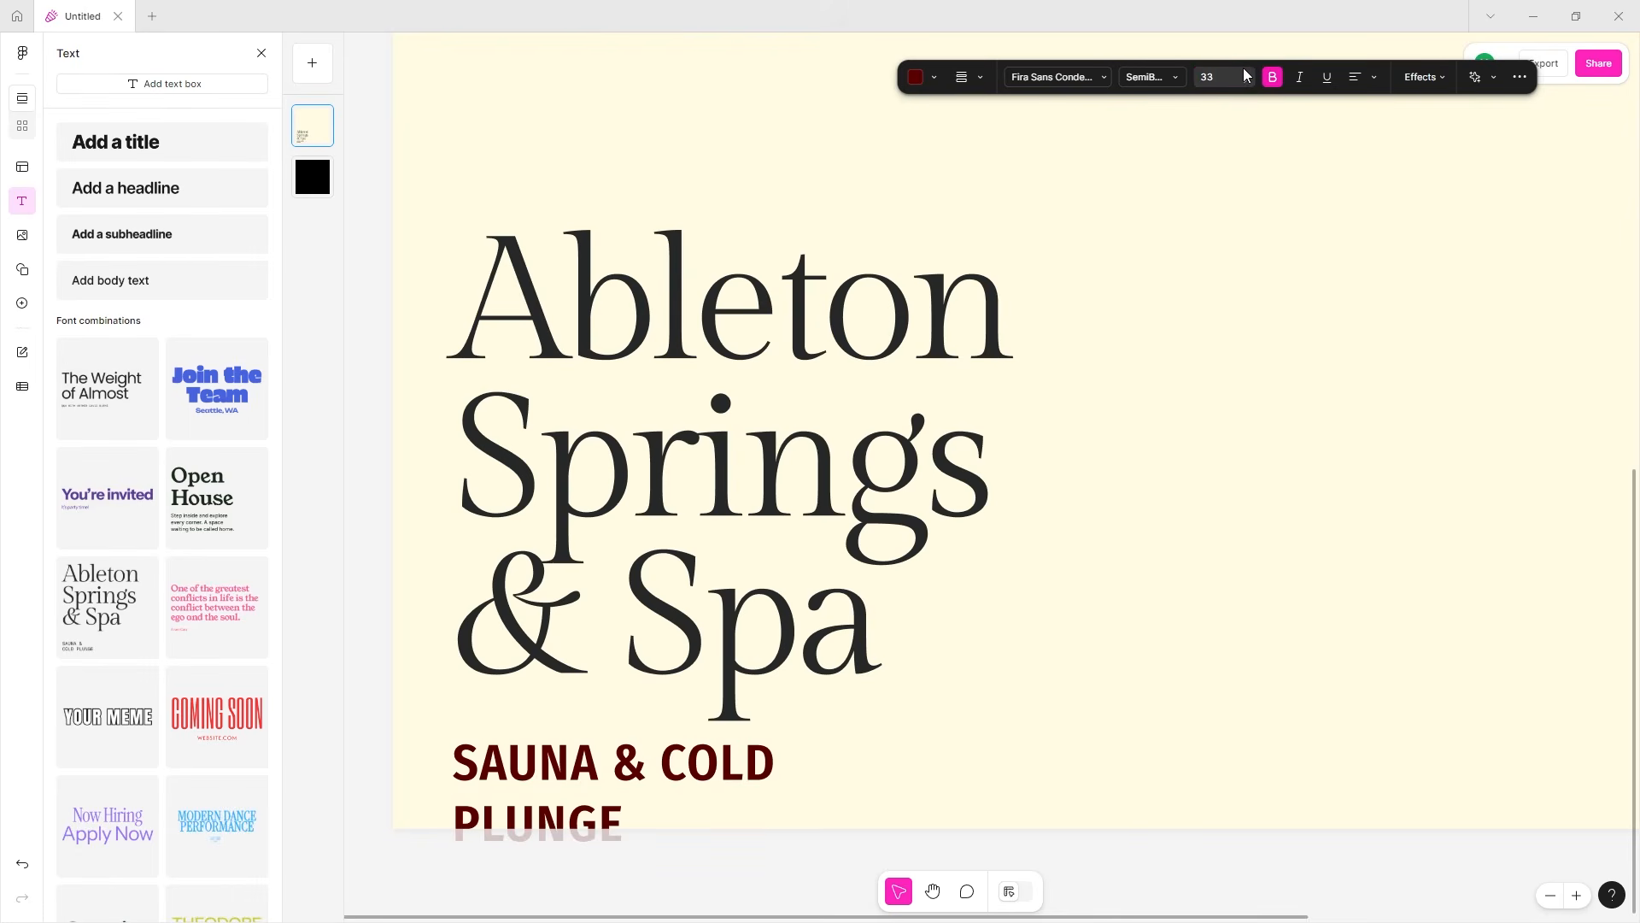
click(1245, 74)
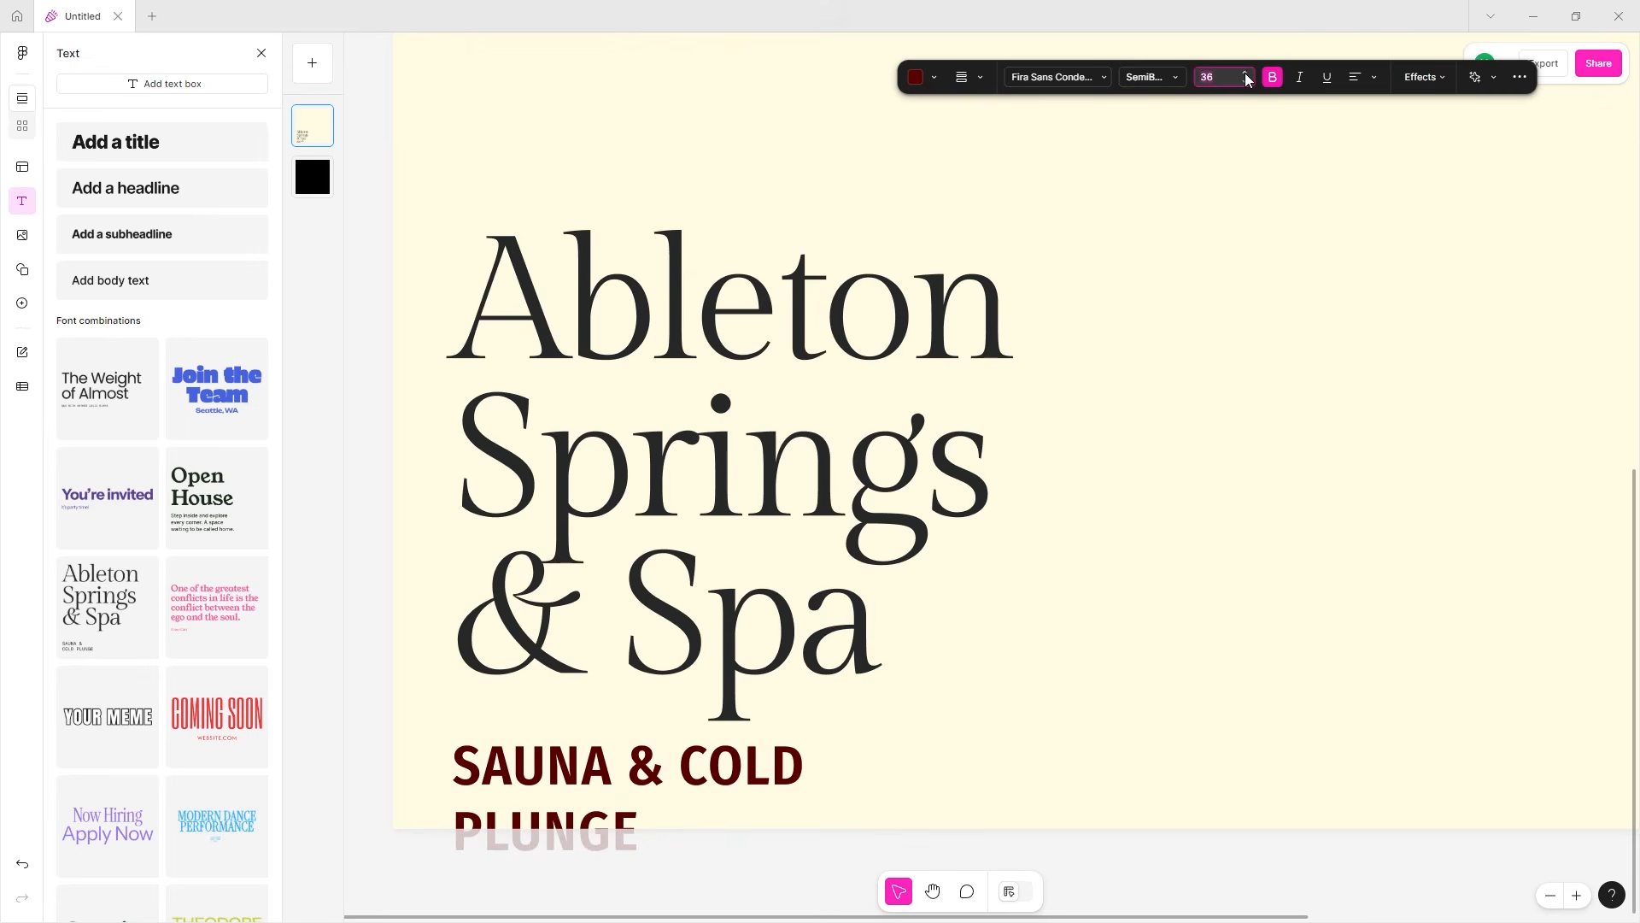
click(1244, 74)
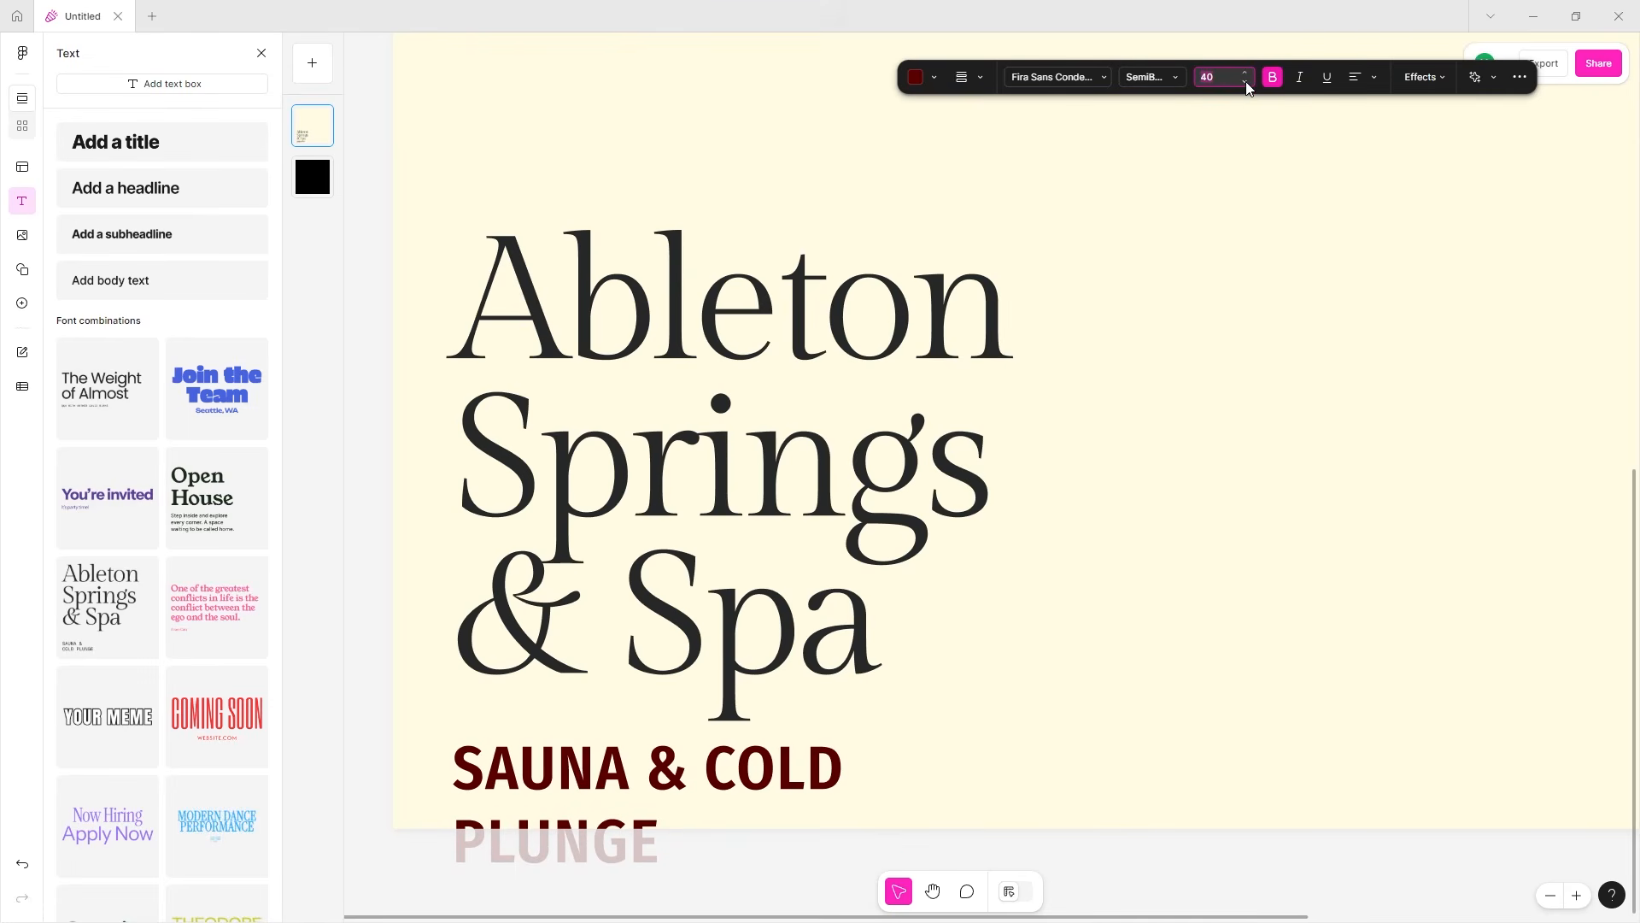
- Reduce the tagline's font size to 22
click(1247, 80)
click(1246, 80)
click(1245, 80)
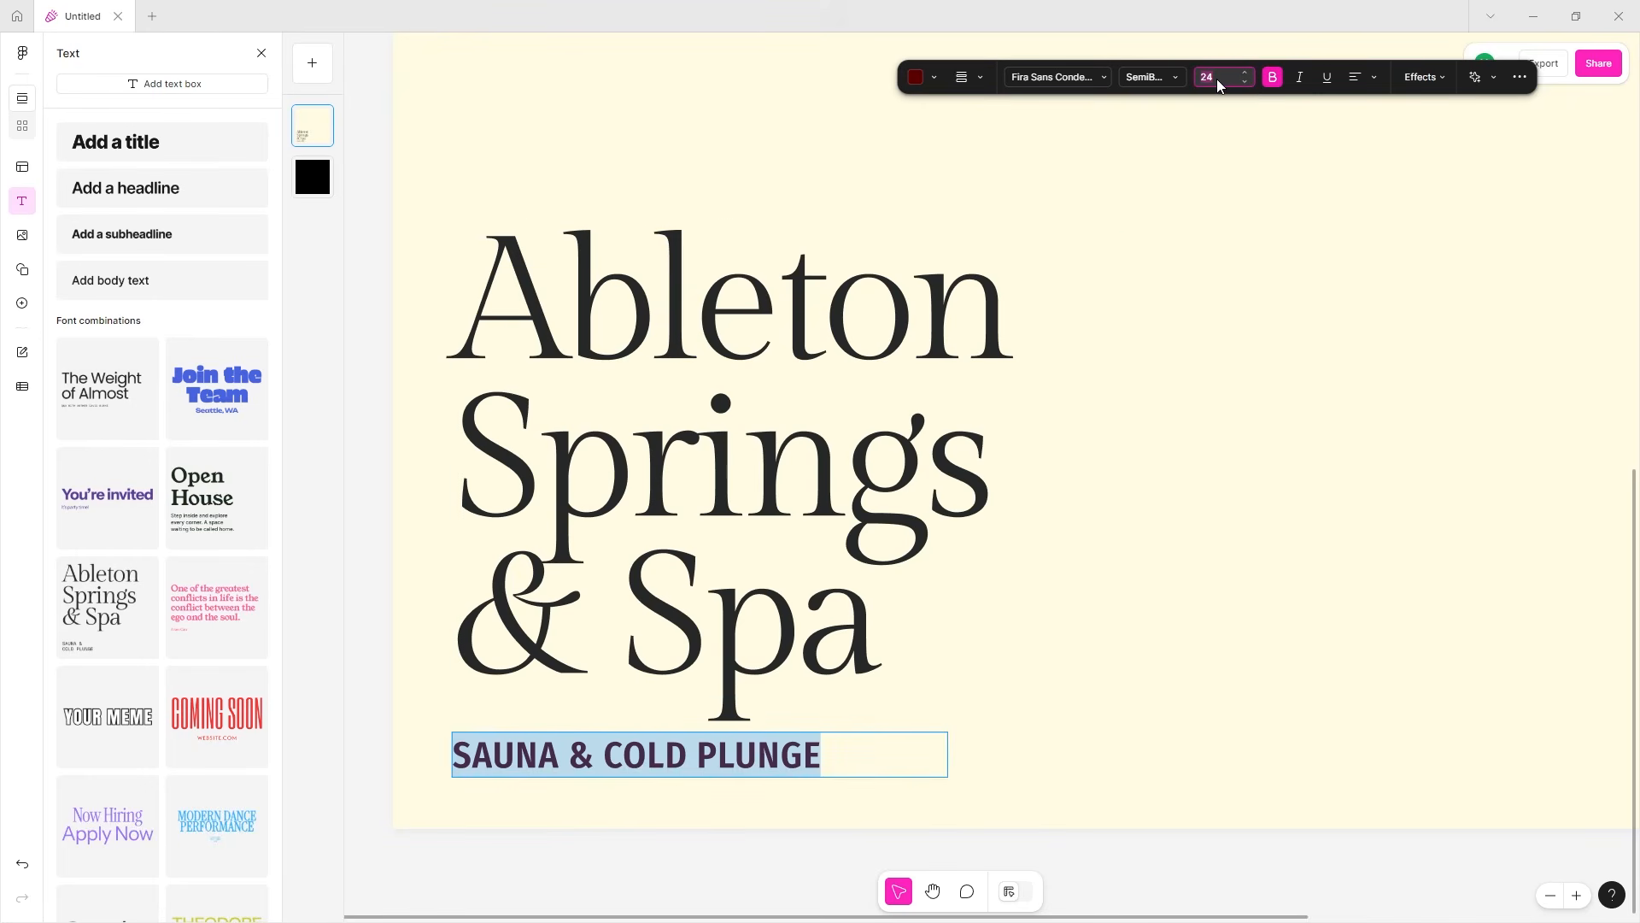
click(1244, 82)
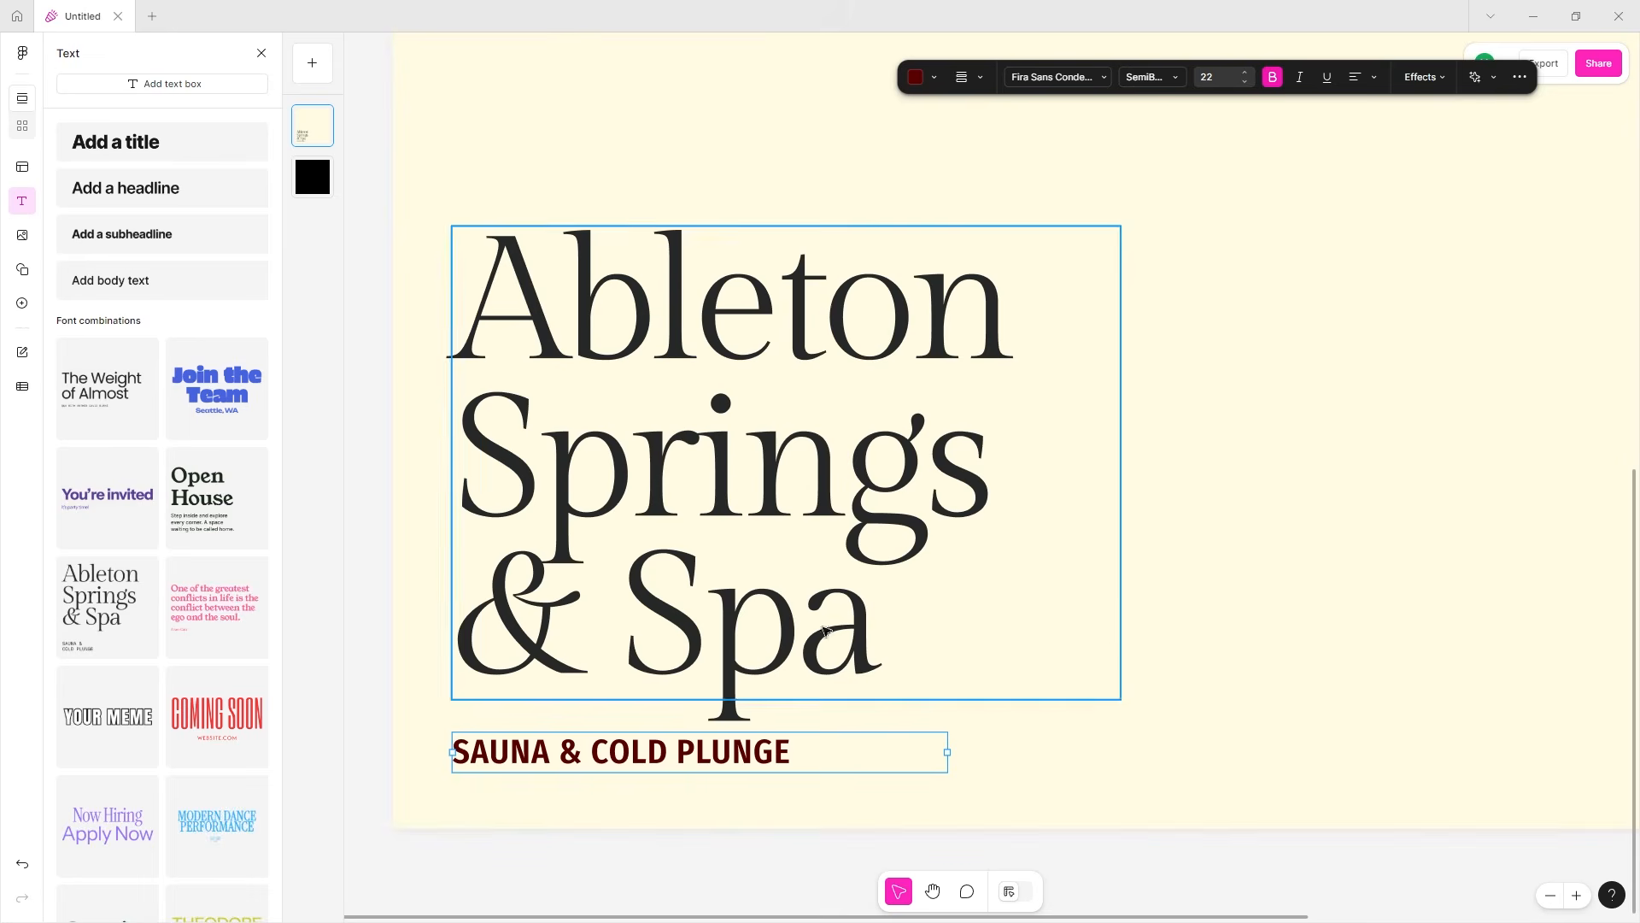
- Italicize the tagline and try an underline on it, removing the underline again
click(1300, 80)
click(1303, 82)
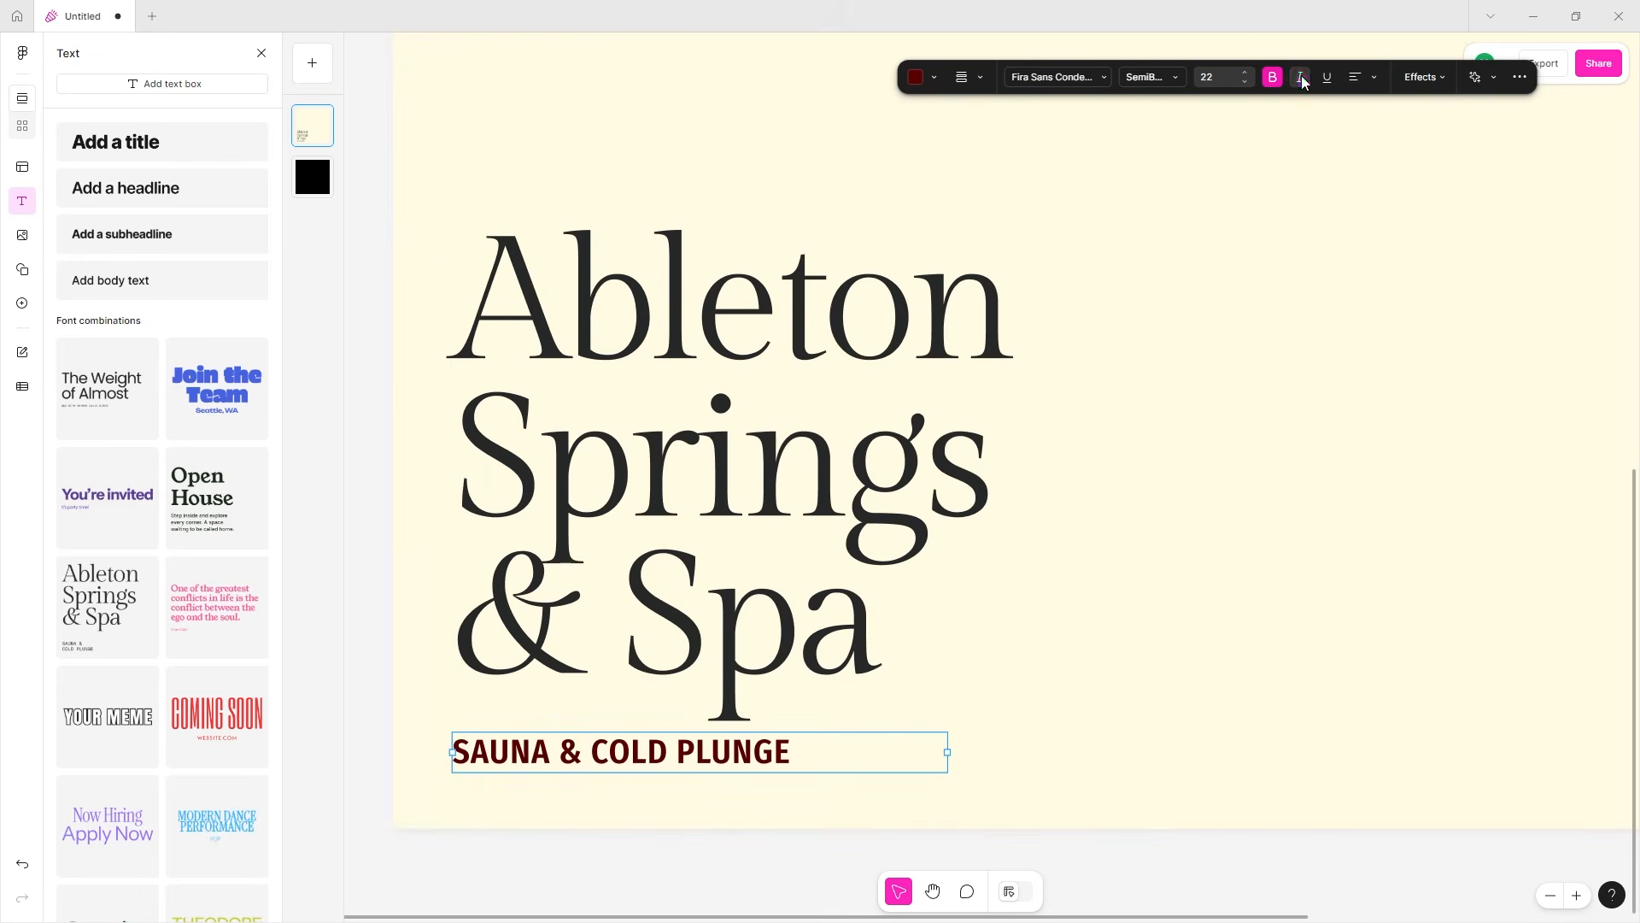
click(1300, 79)
click(1327, 79)
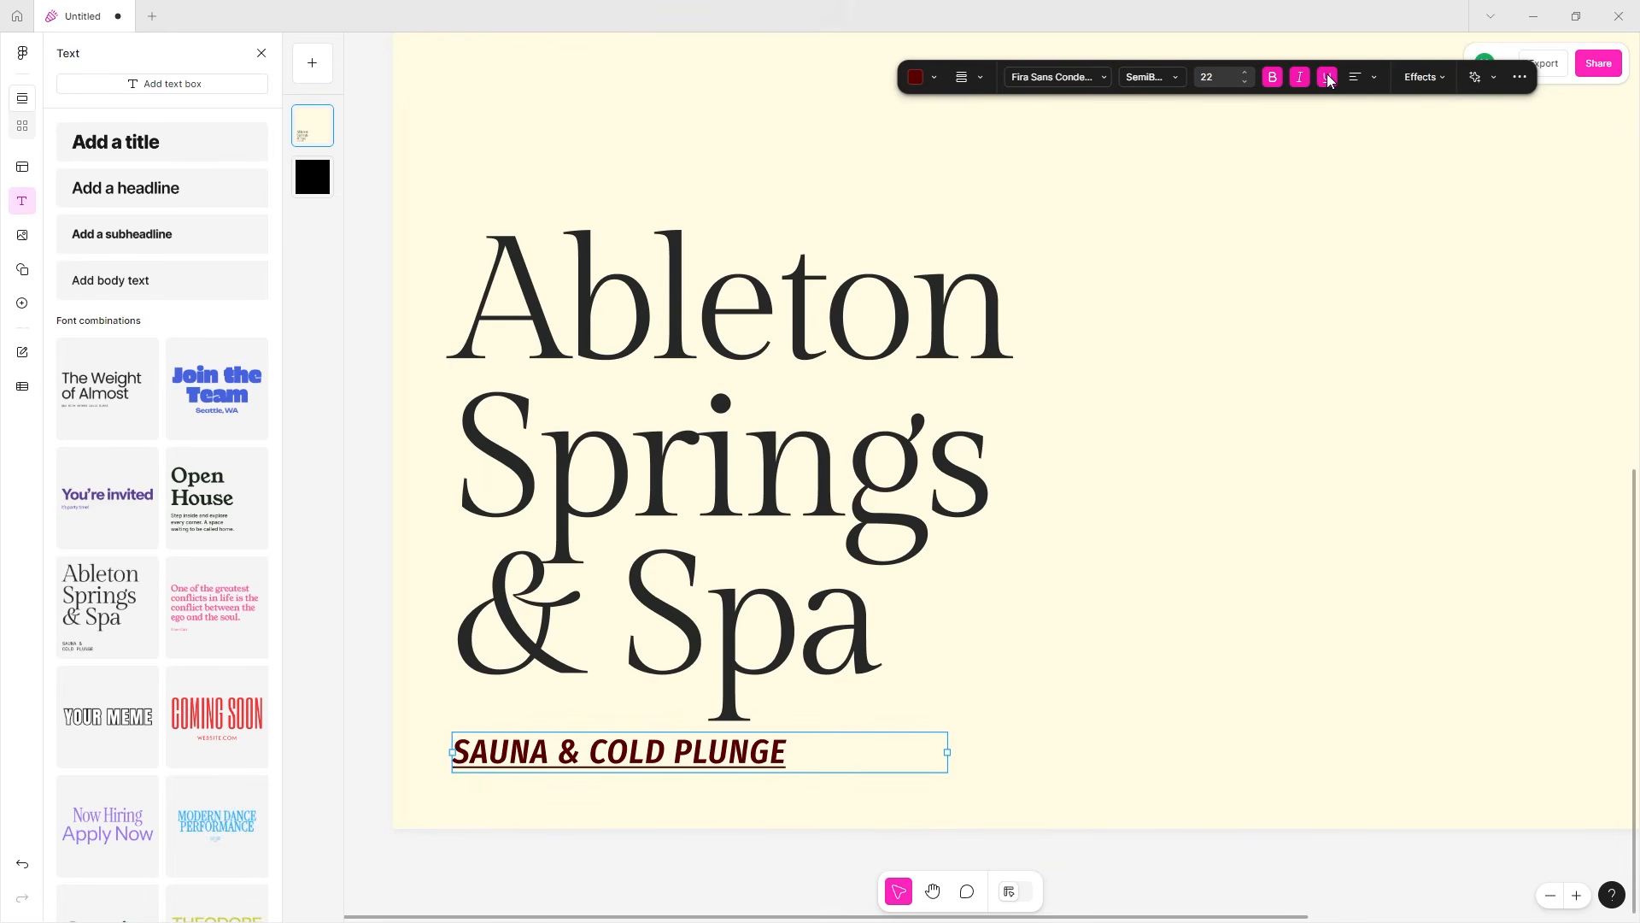
click(1327, 78)
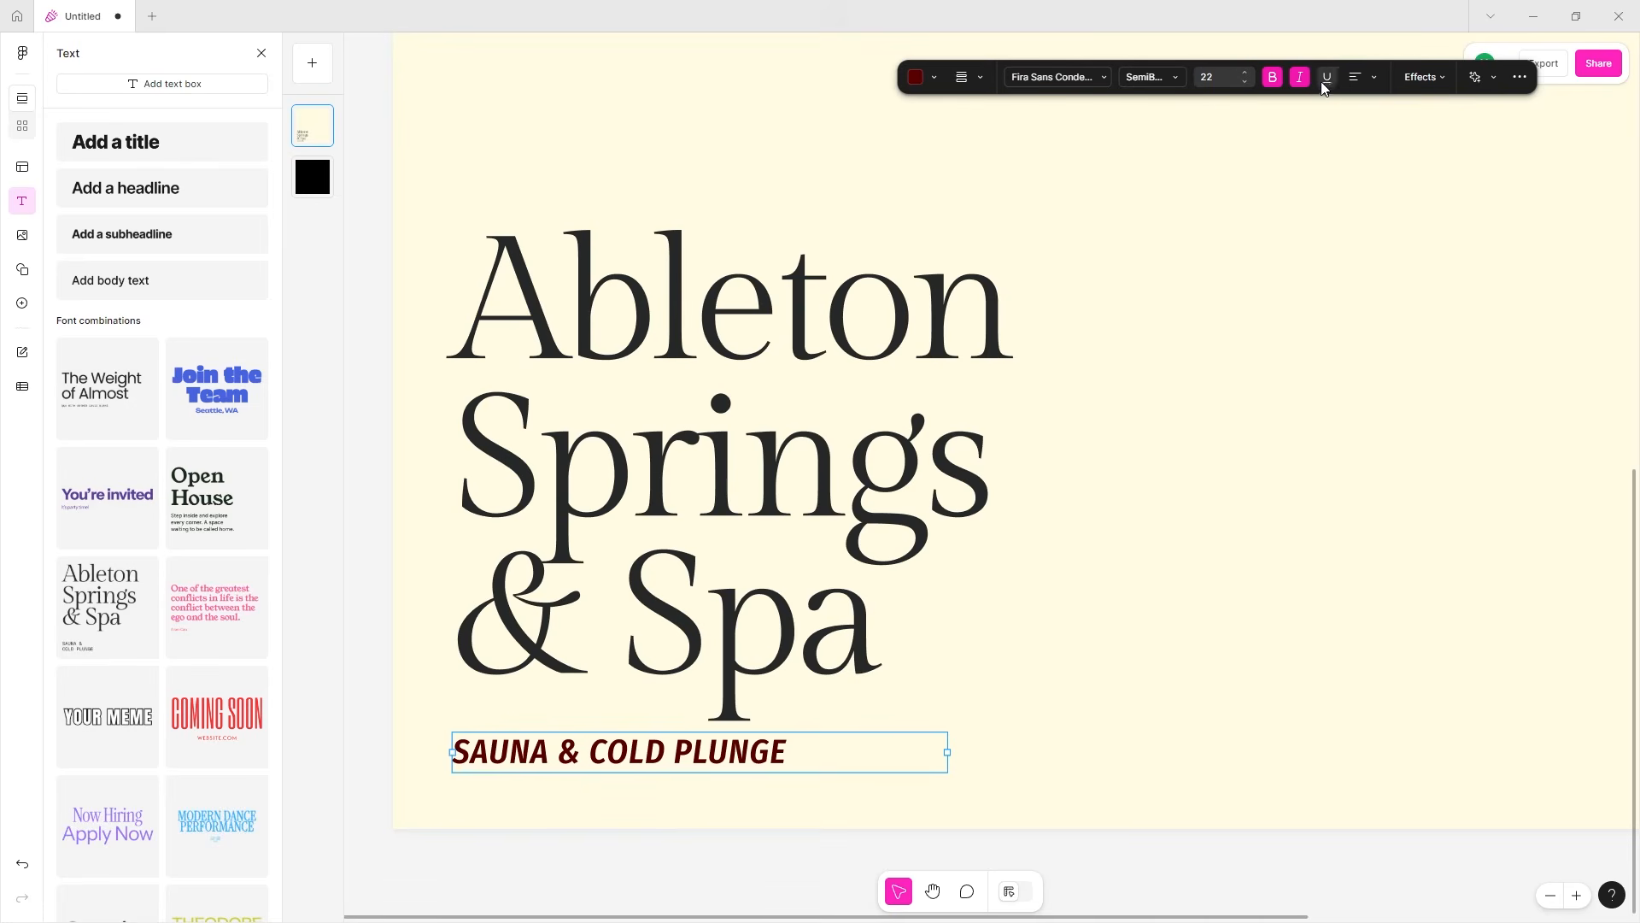
- Center the tagline horizontally and align it to the top of its text box
click(1372, 76)
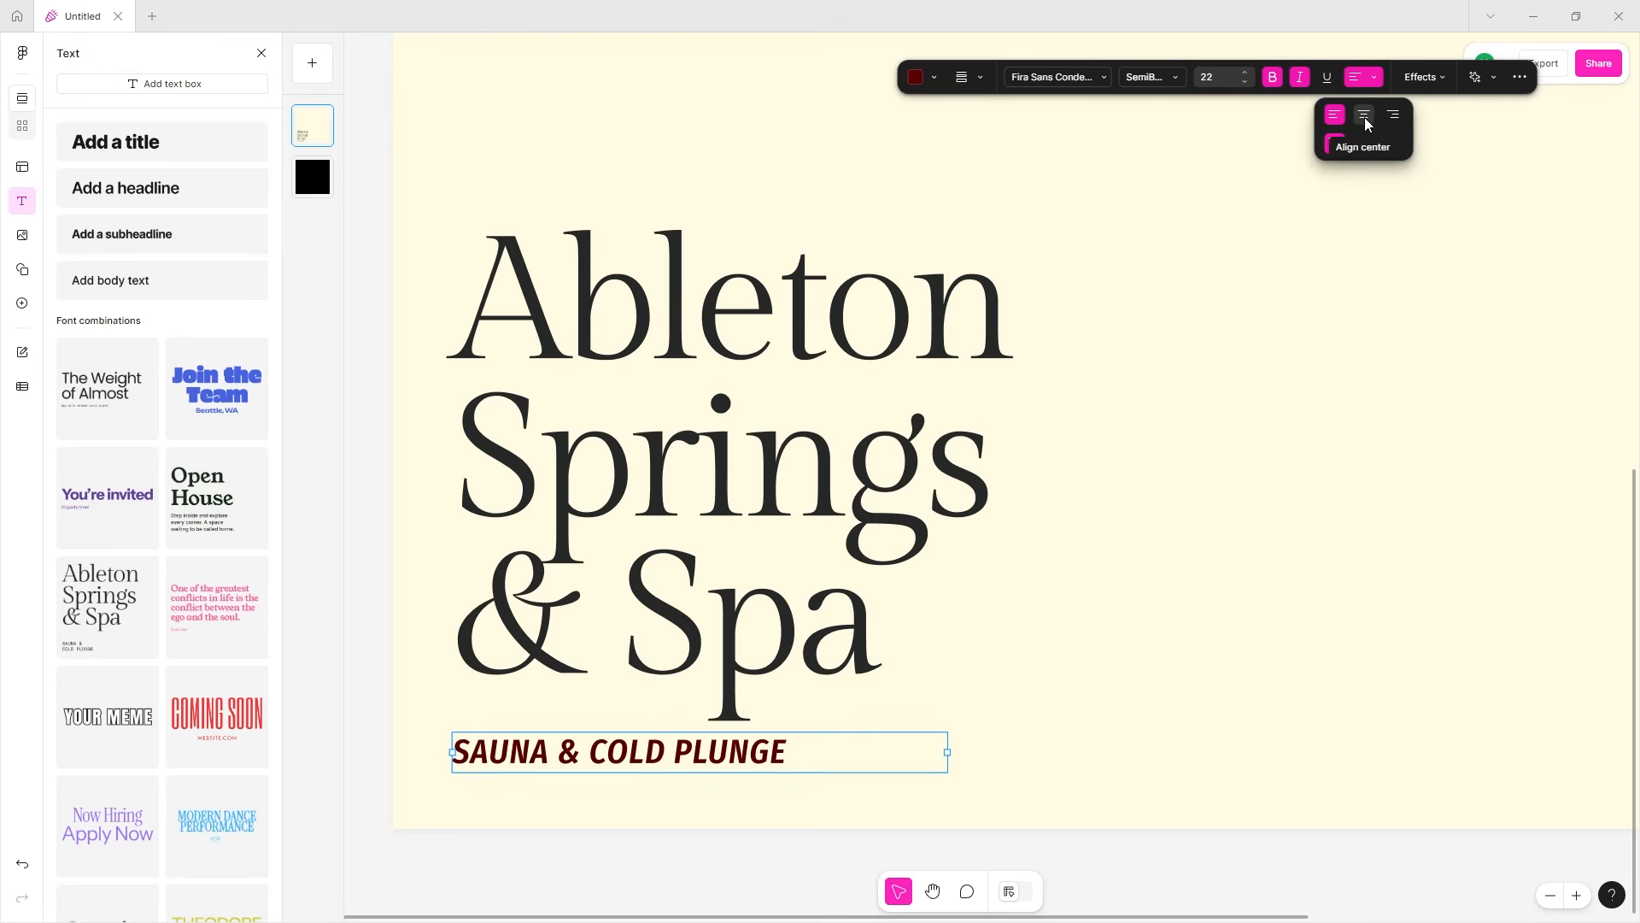
click(1365, 118)
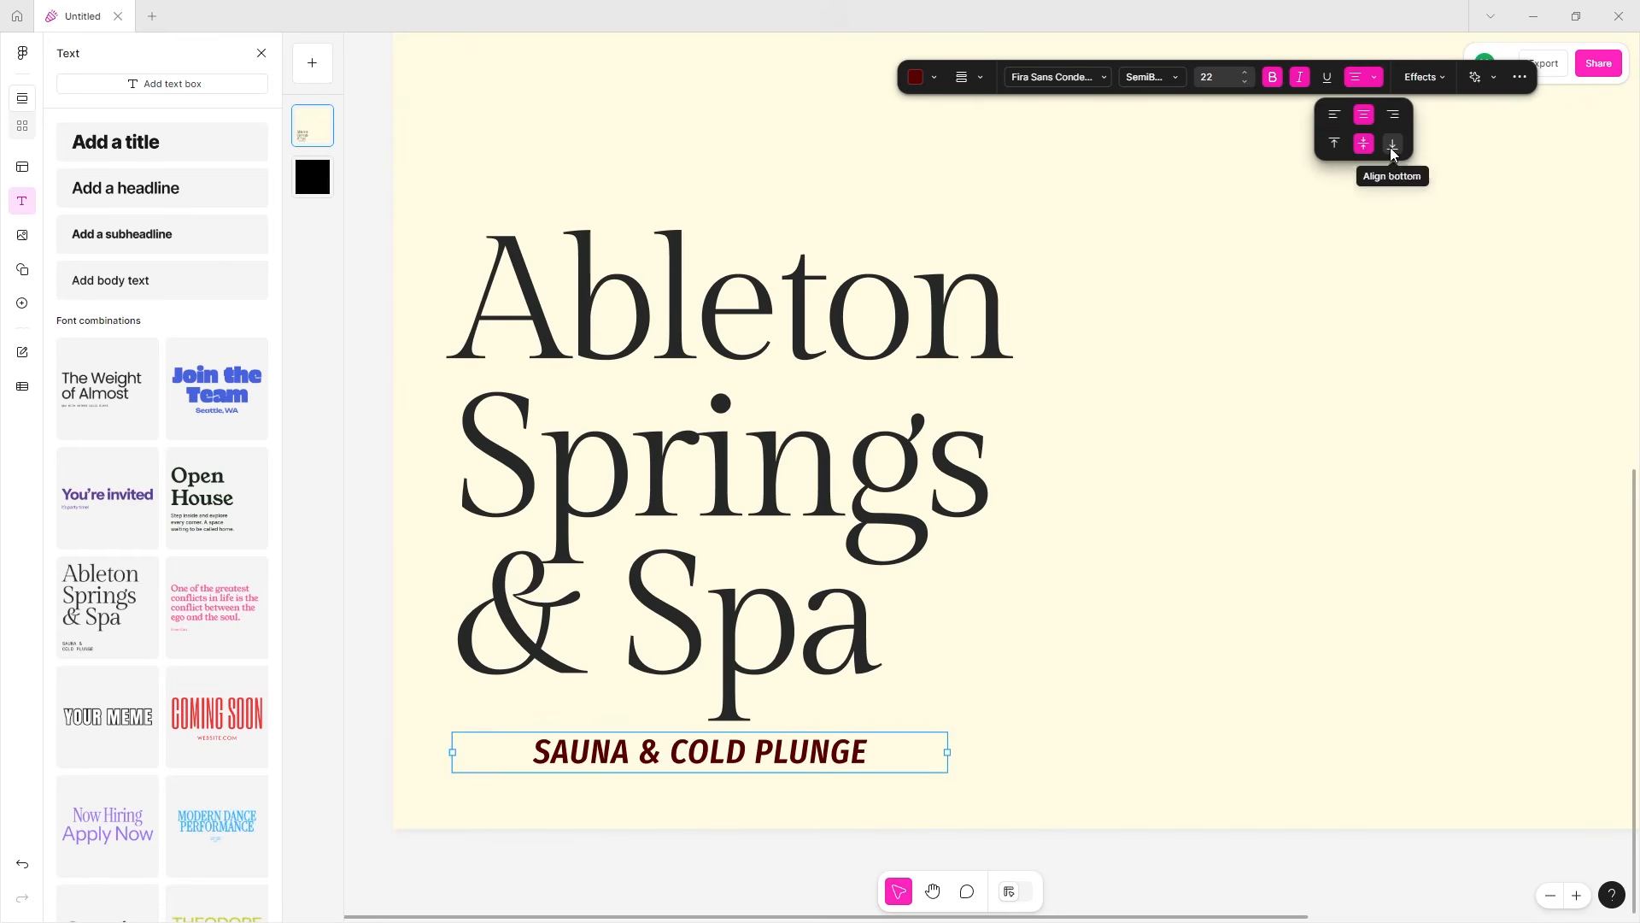
click(1333, 143)
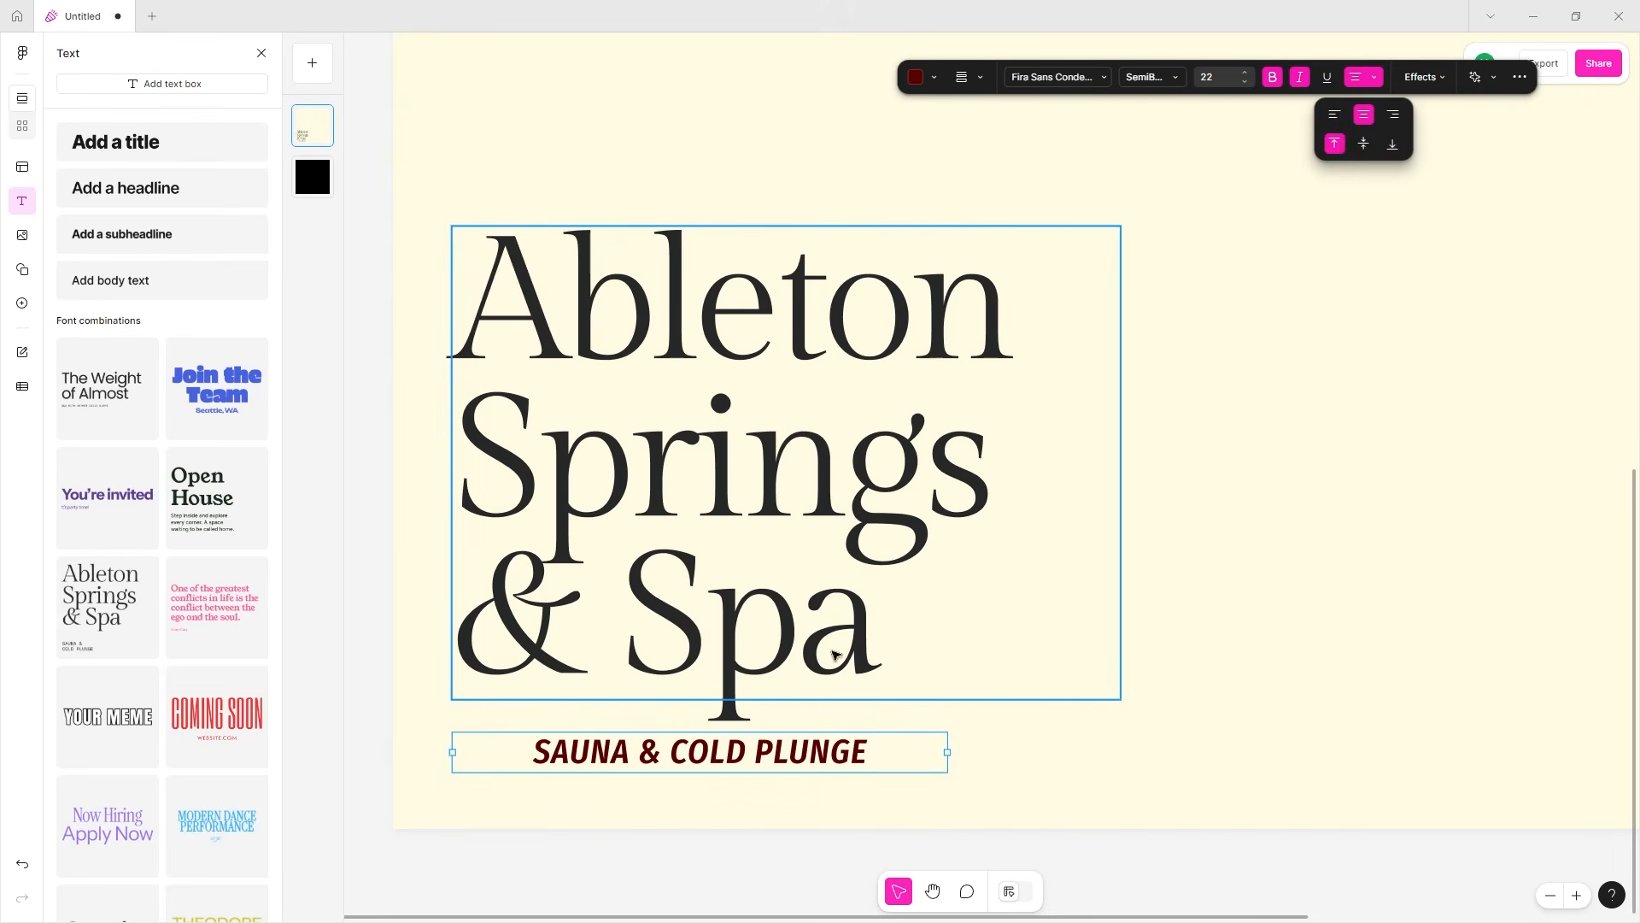
- Scale up the tagline's text box until its font size is about 42.31
click(731, 772)
drag(950, 767, 1404, 810)
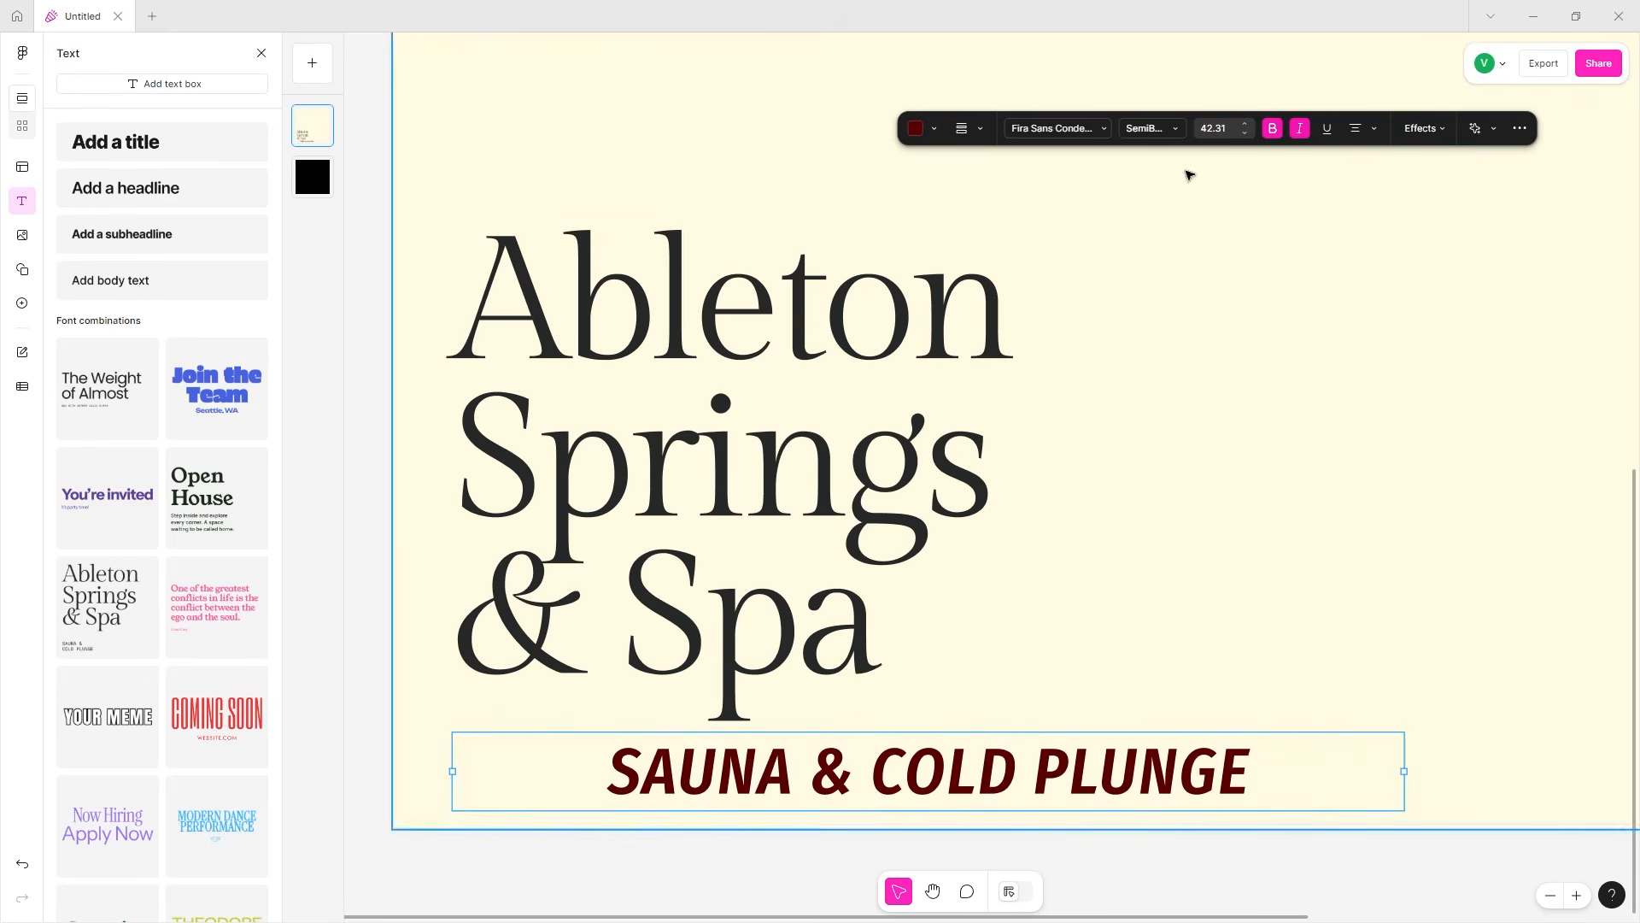
- Try the bottom and top alignments on the enlarged tagline and narrow its text box so the text wraps onto two lines
click(1354, 133)
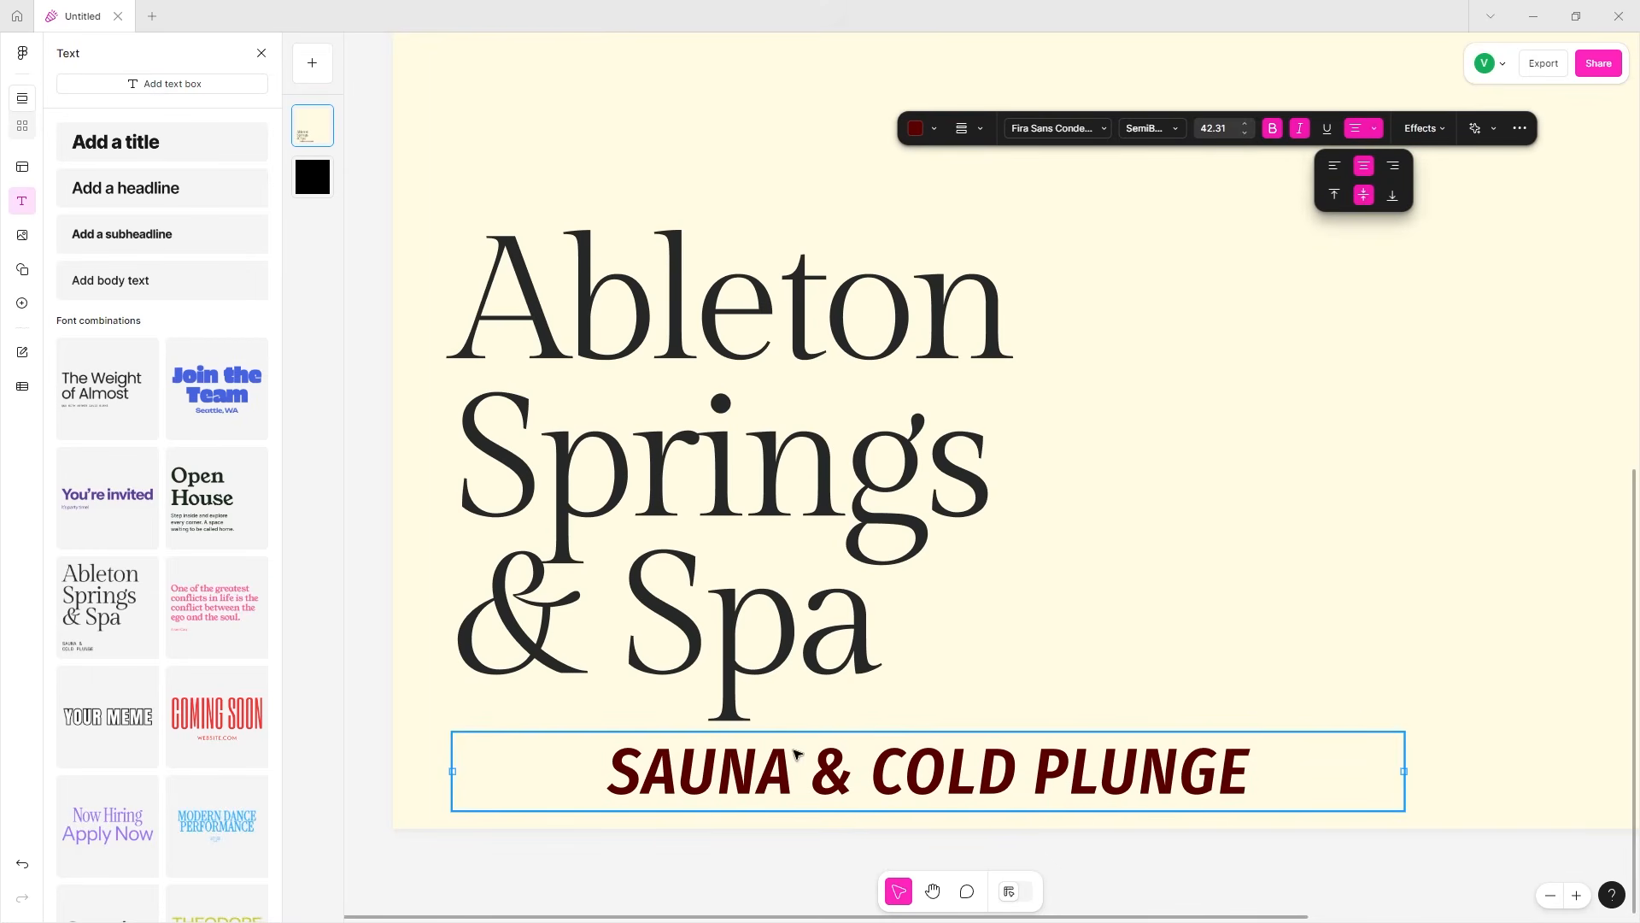
click(1390, 195)
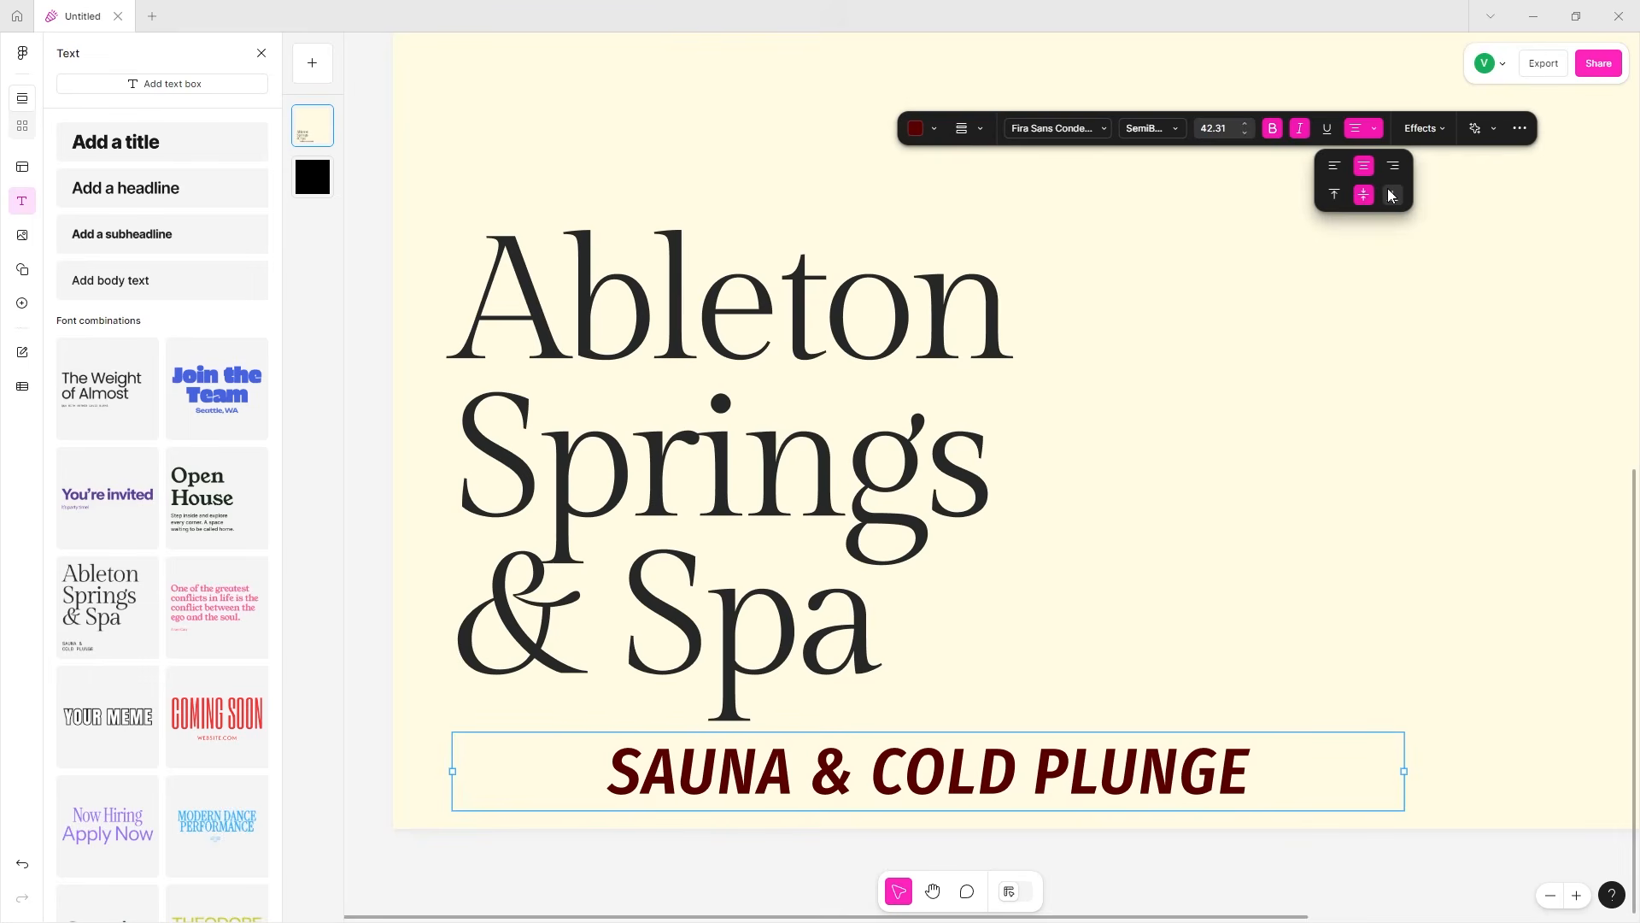
click(1333, 198)
drag(1405, 751, 1018, 773)
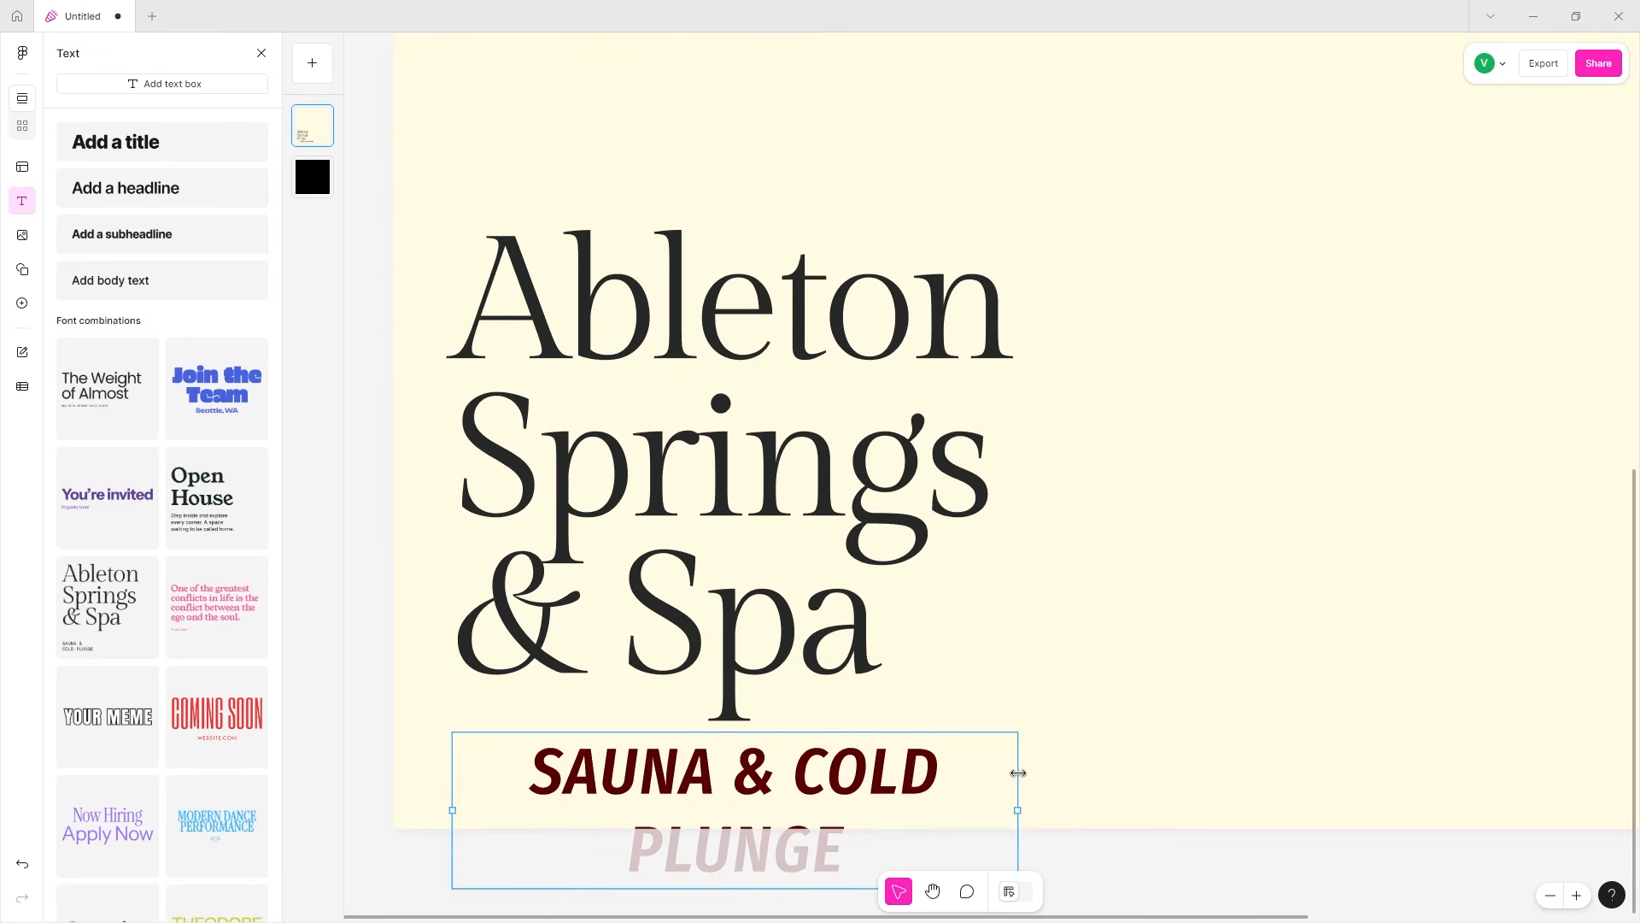
- Undo the narrowing of the tagline's text box and reduce the tagline's font size to 22
key(ctrl+z)
click(1246, 135)
click(1246, 135)
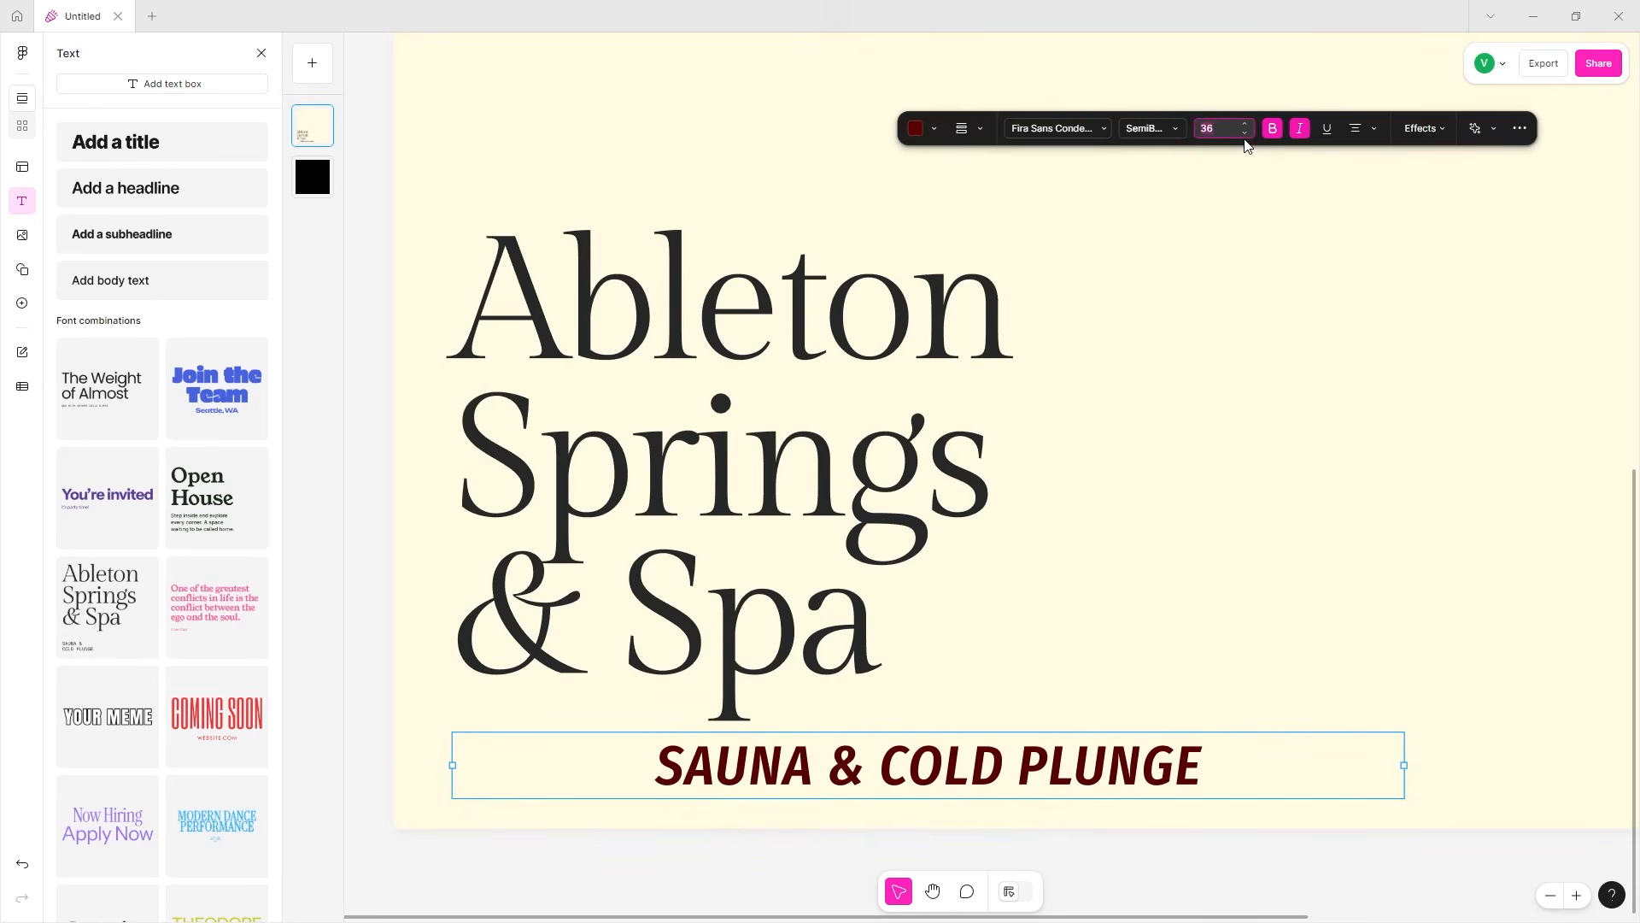
click(1246, 135)
click(1246, 134)
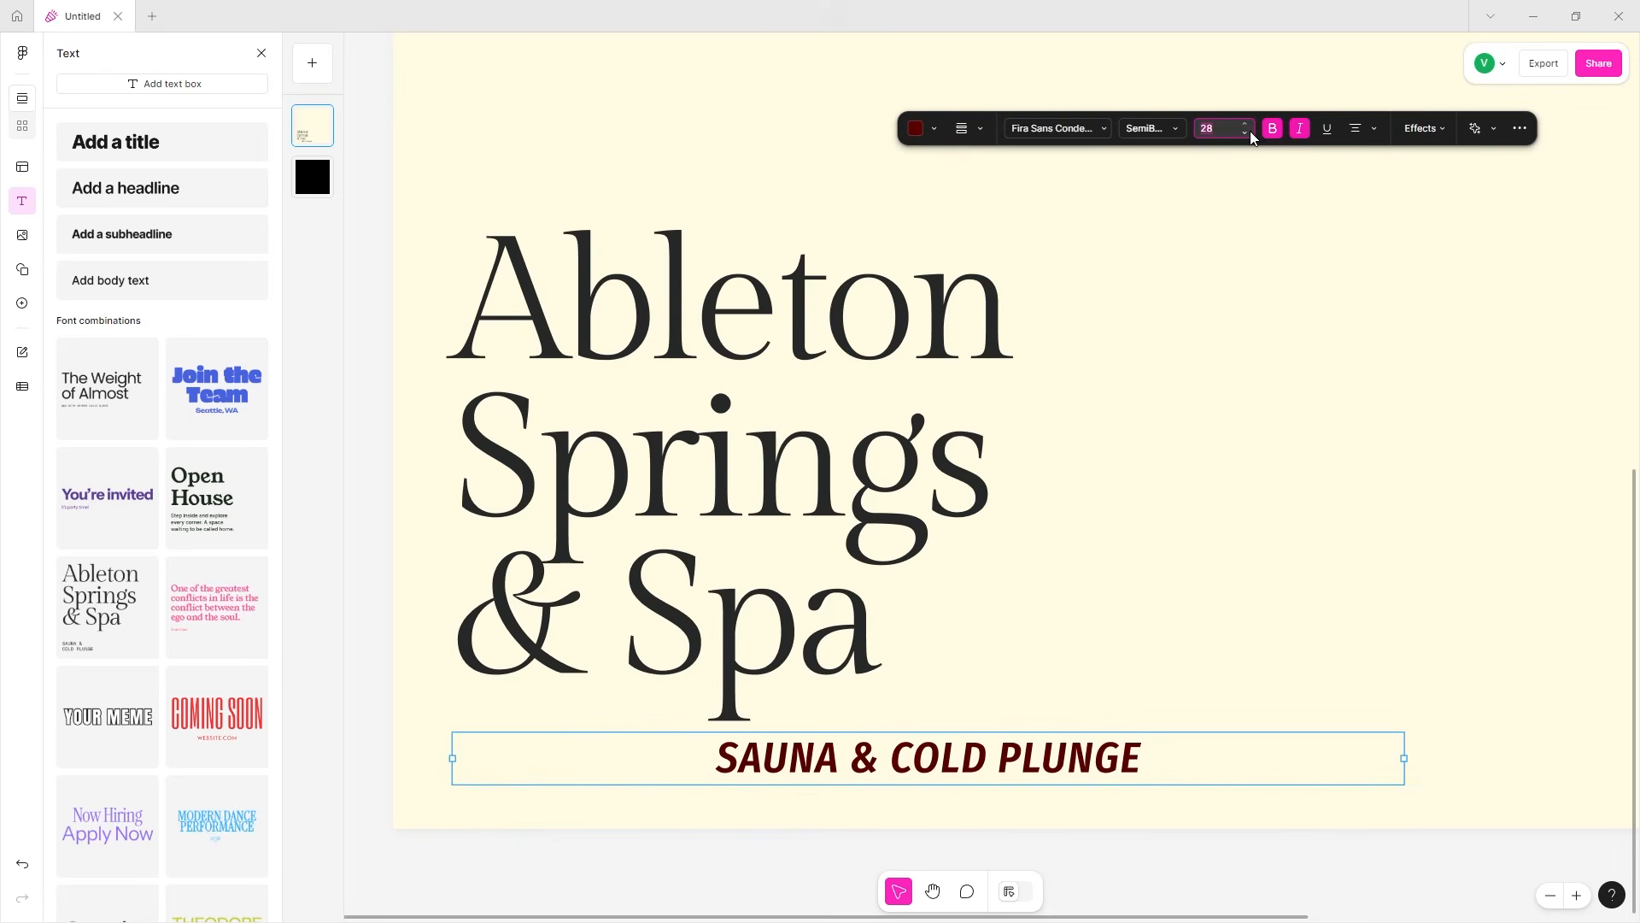
click(1244, 135)
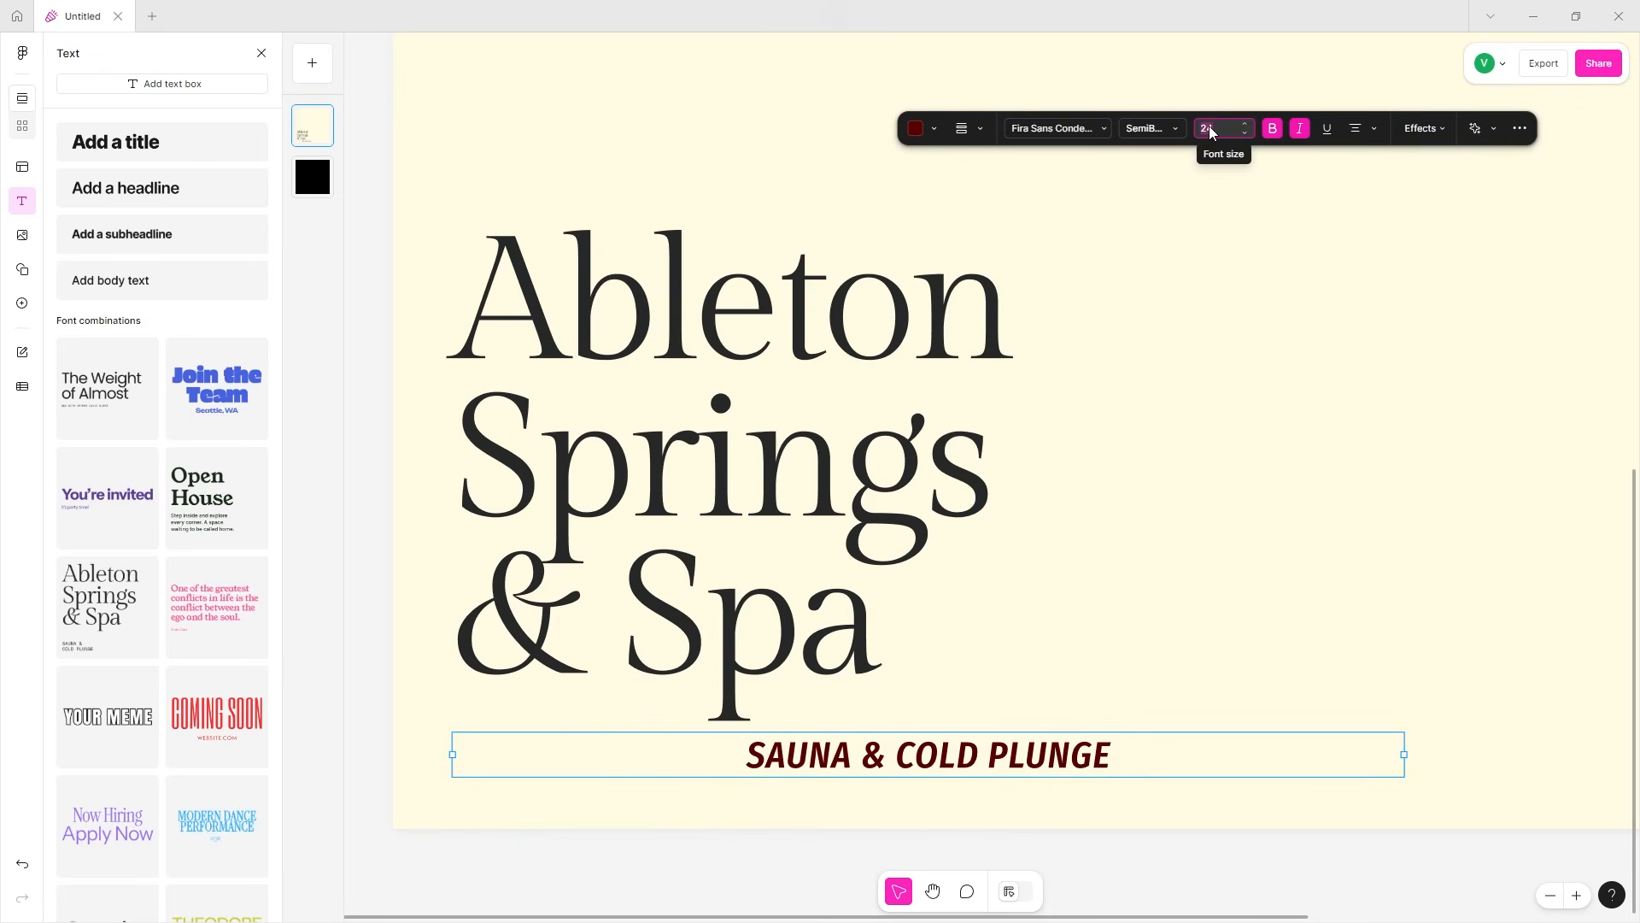
key(Return)
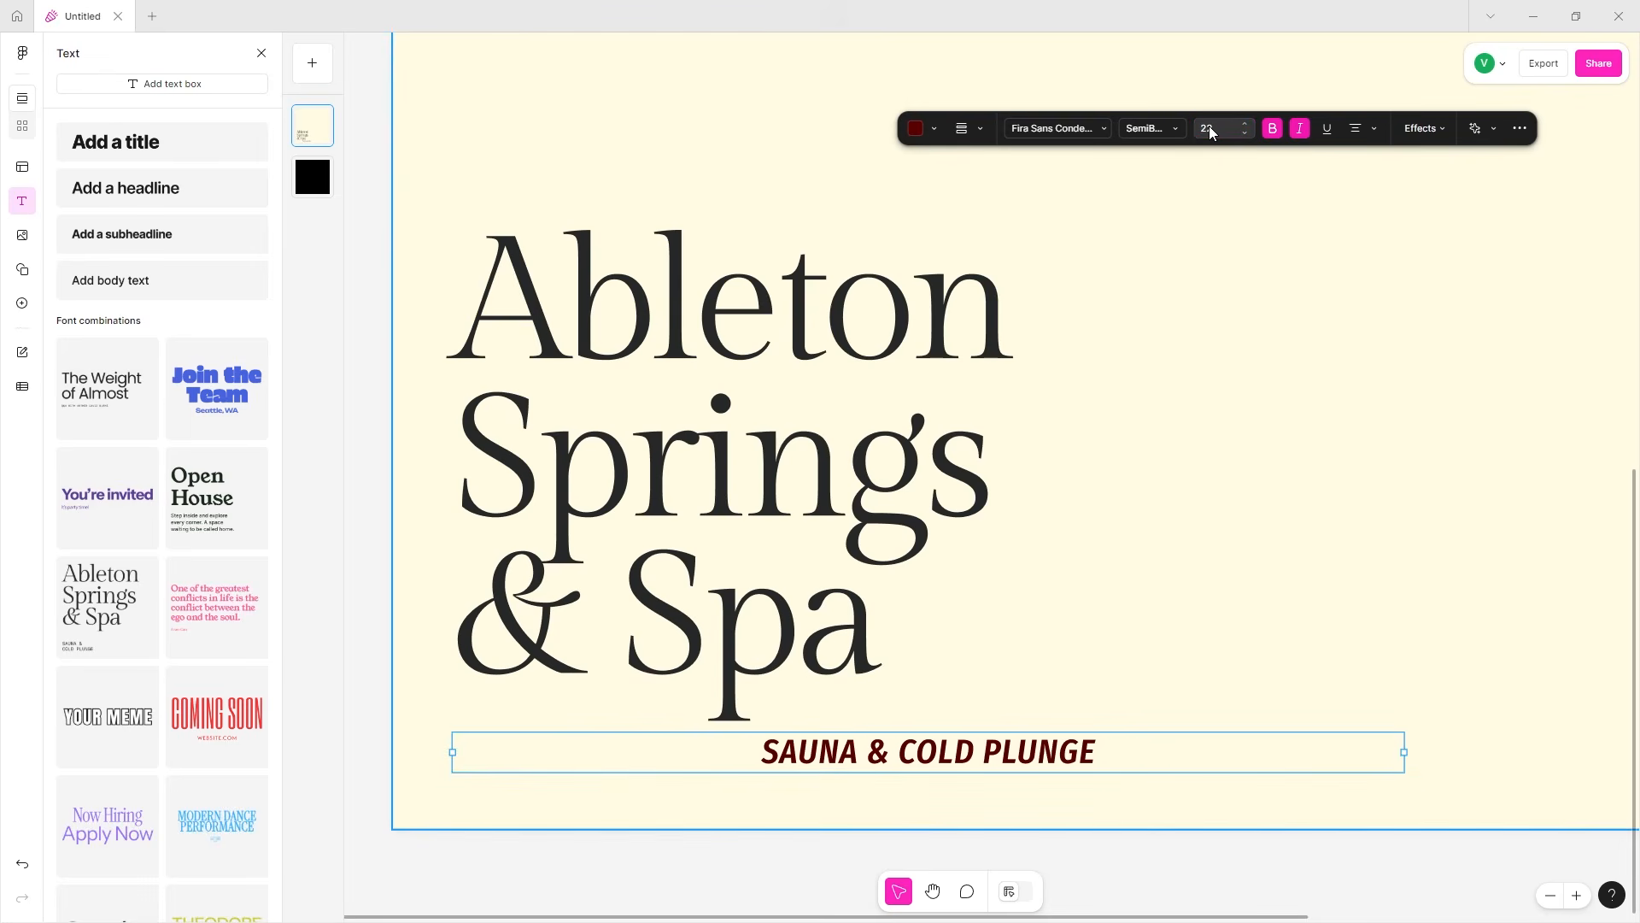
- Align the tagline horizontally to the left and vertically to the middle of its text box
click(1365, 130)
click(1338, 171)
click(1363, 194)
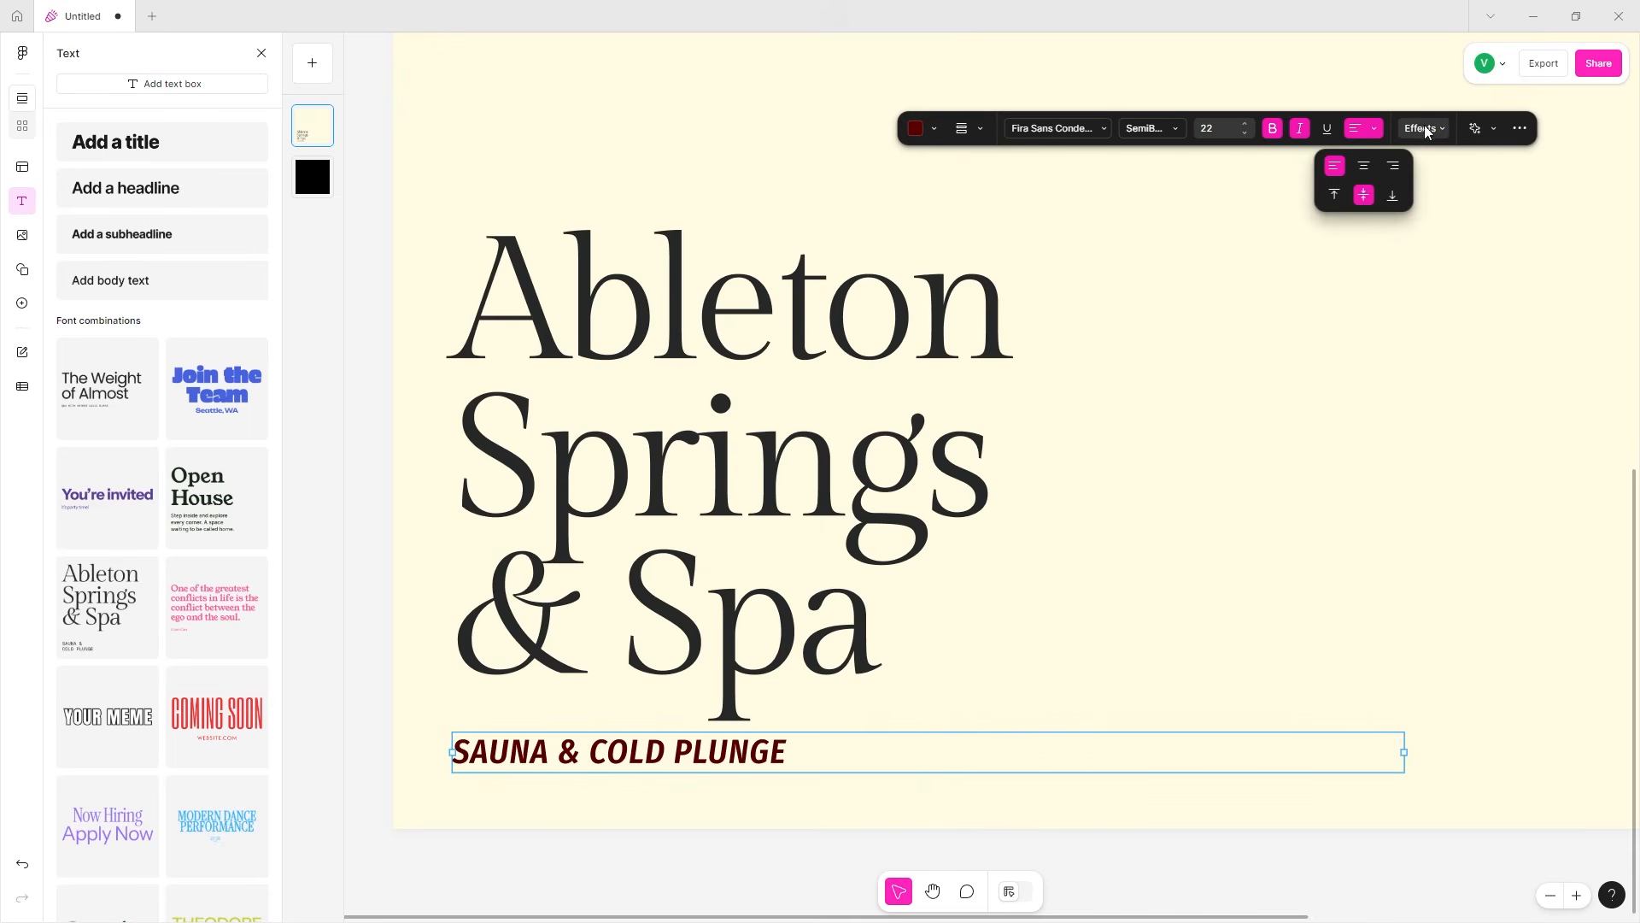
- Try a lower opacity on the tagline, restore it to 100%, and add a shadow at 100%
click(1426, 128)
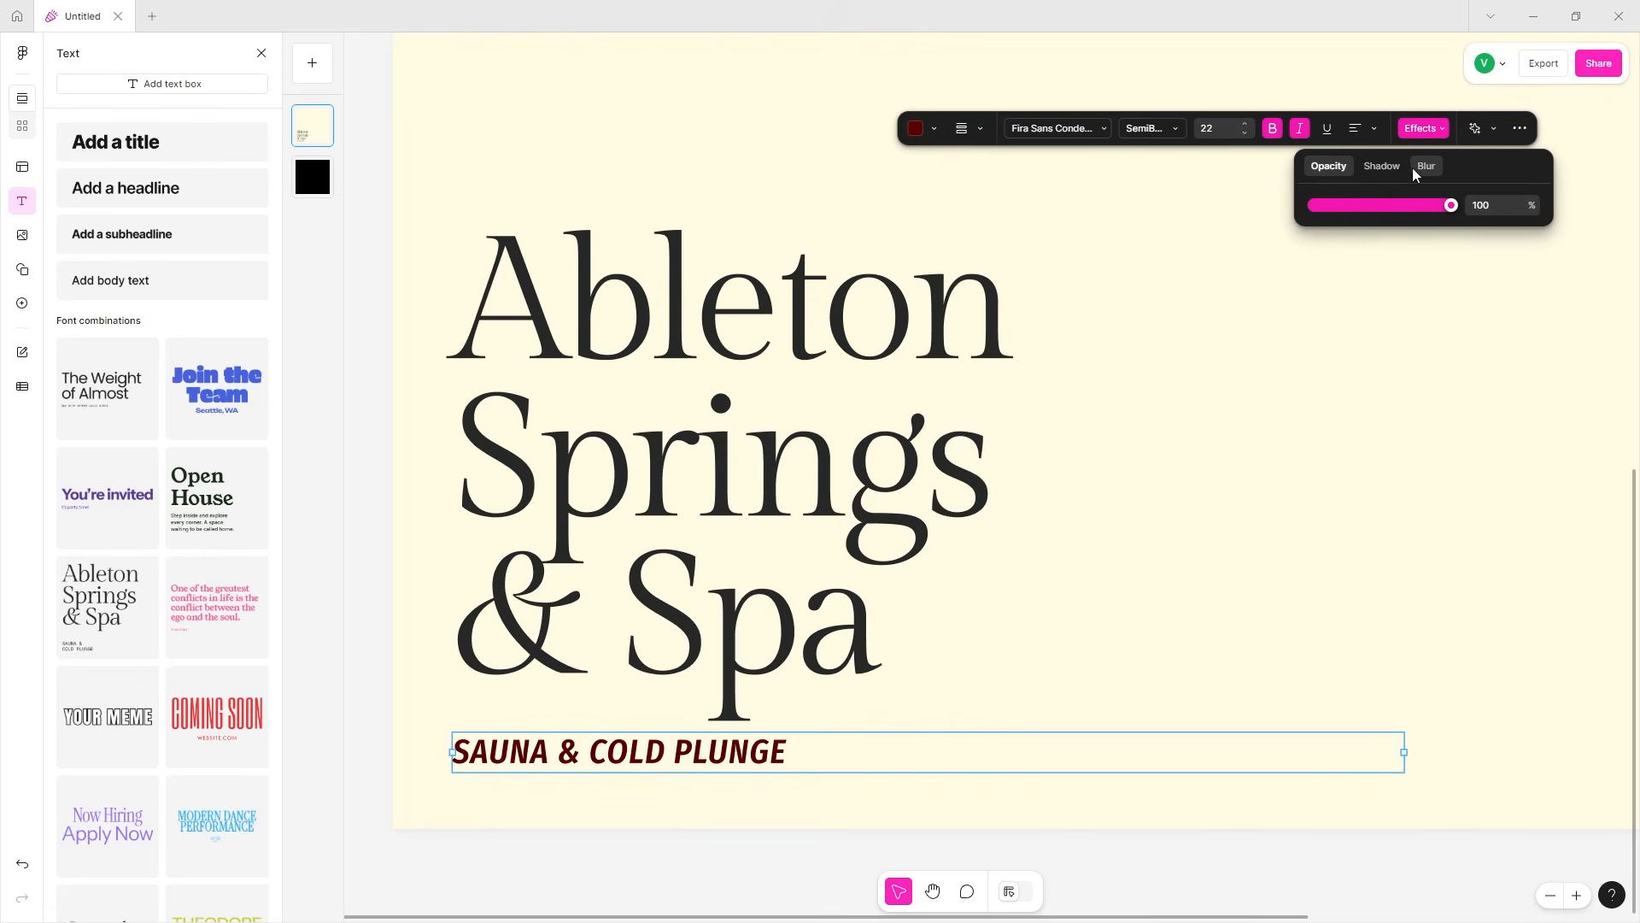
drag(1386, 207, 1451, 214)
click(1382, 167)
drag(1345, 205, 1483, 221)
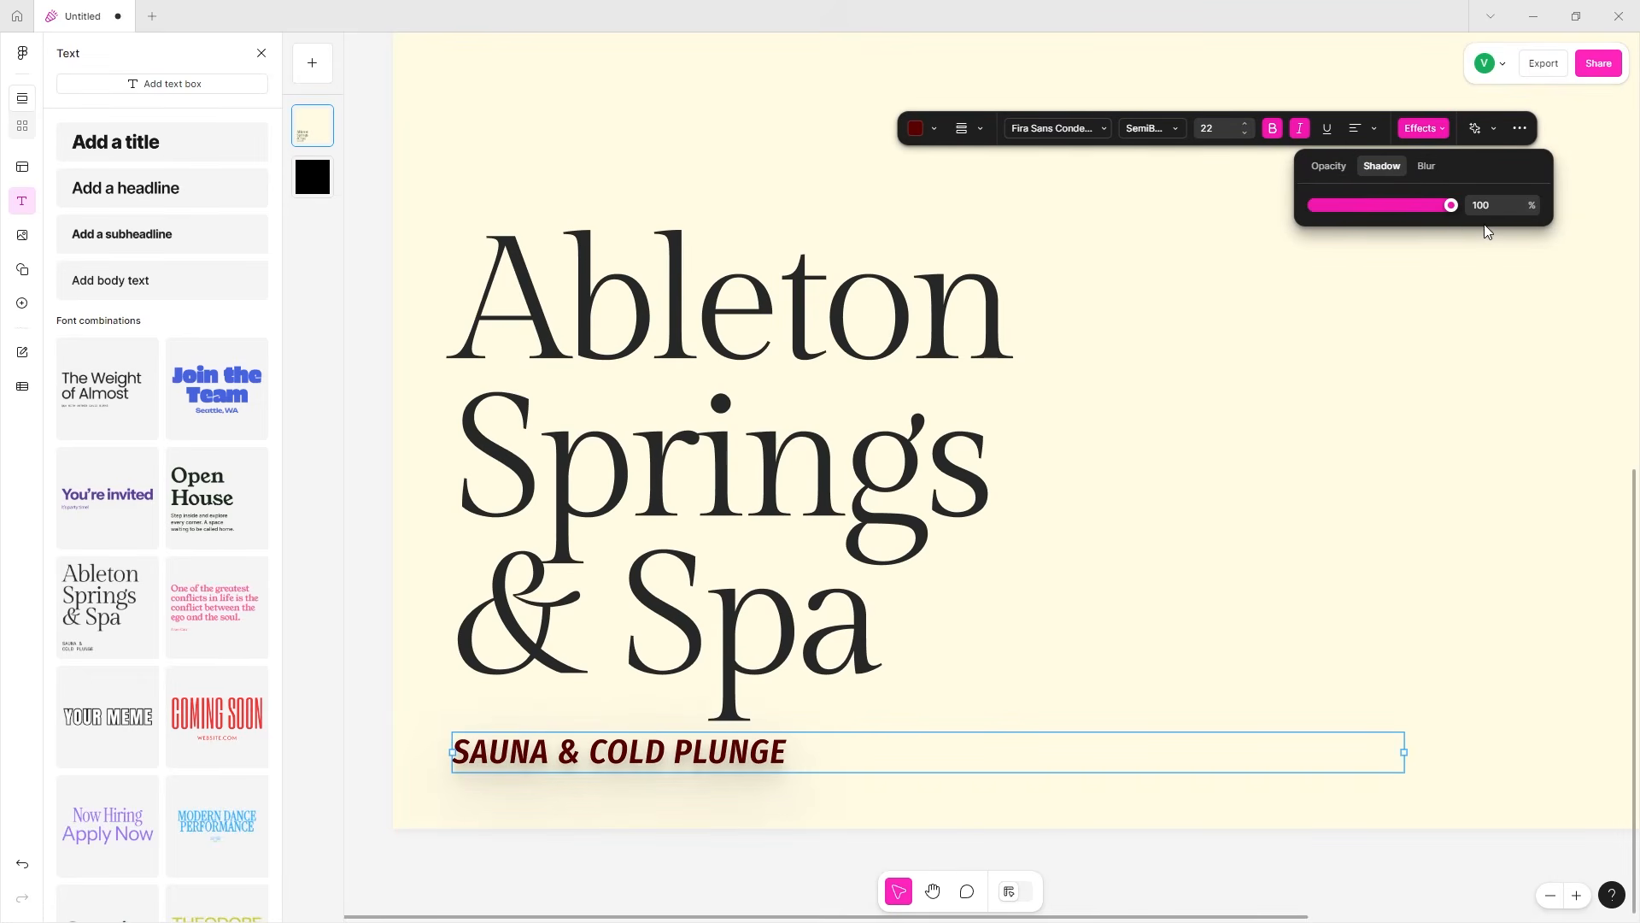
- Try a blur on the tagline, reset it to 0, and set the shadow strength to 49%
click(1426, 167)
drag(1362, 204, 1315, 205)
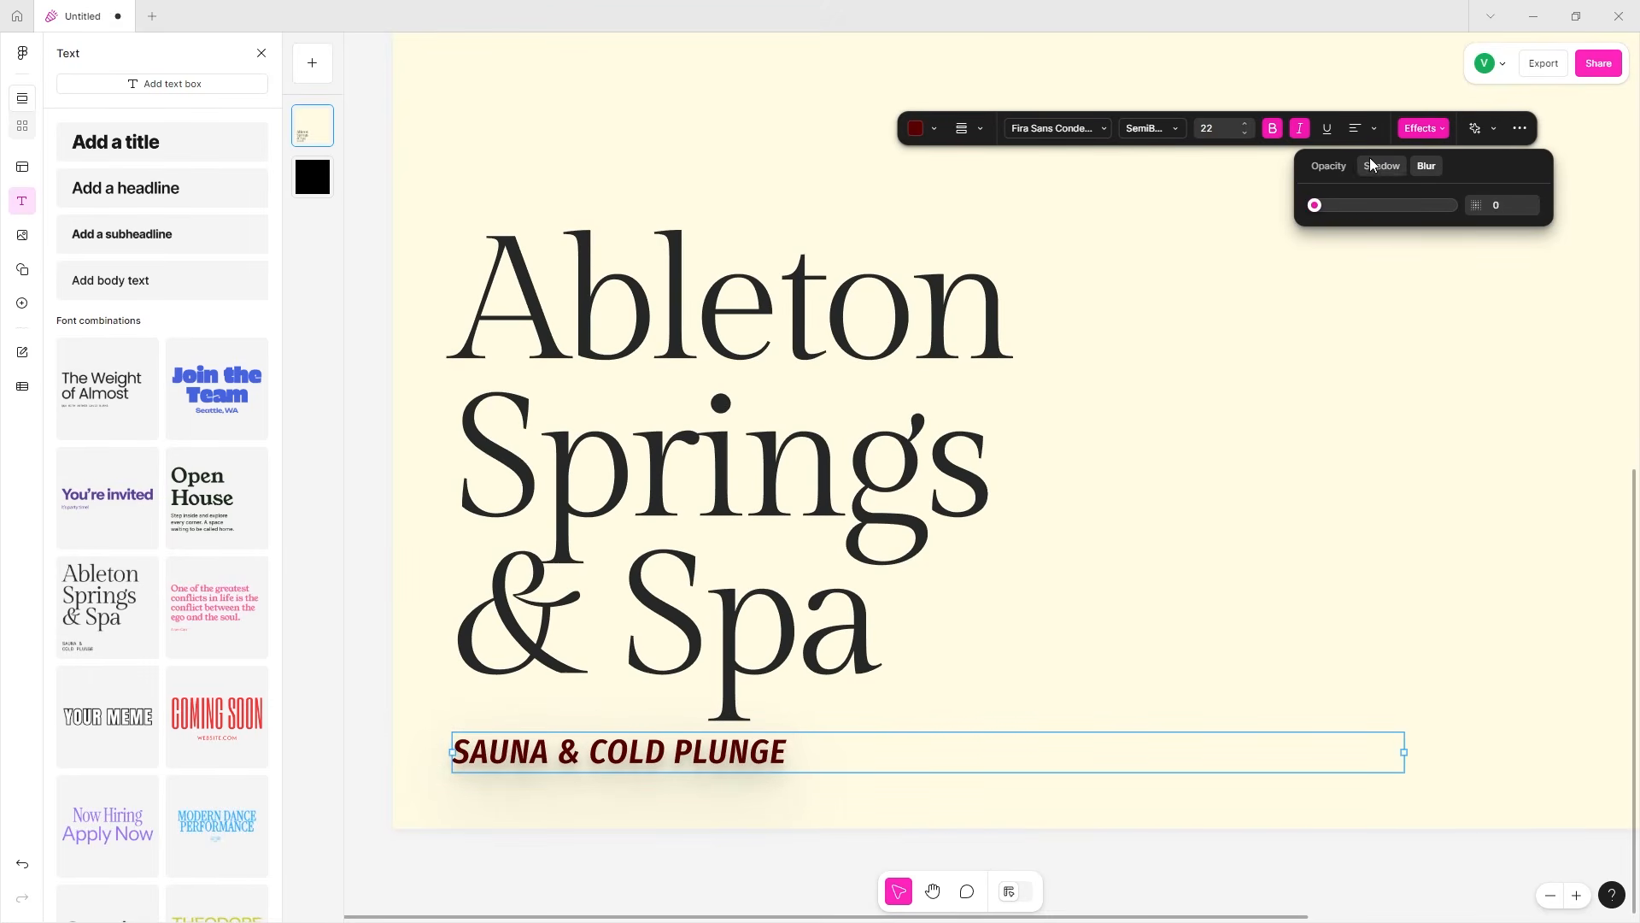
click(1393, 167)
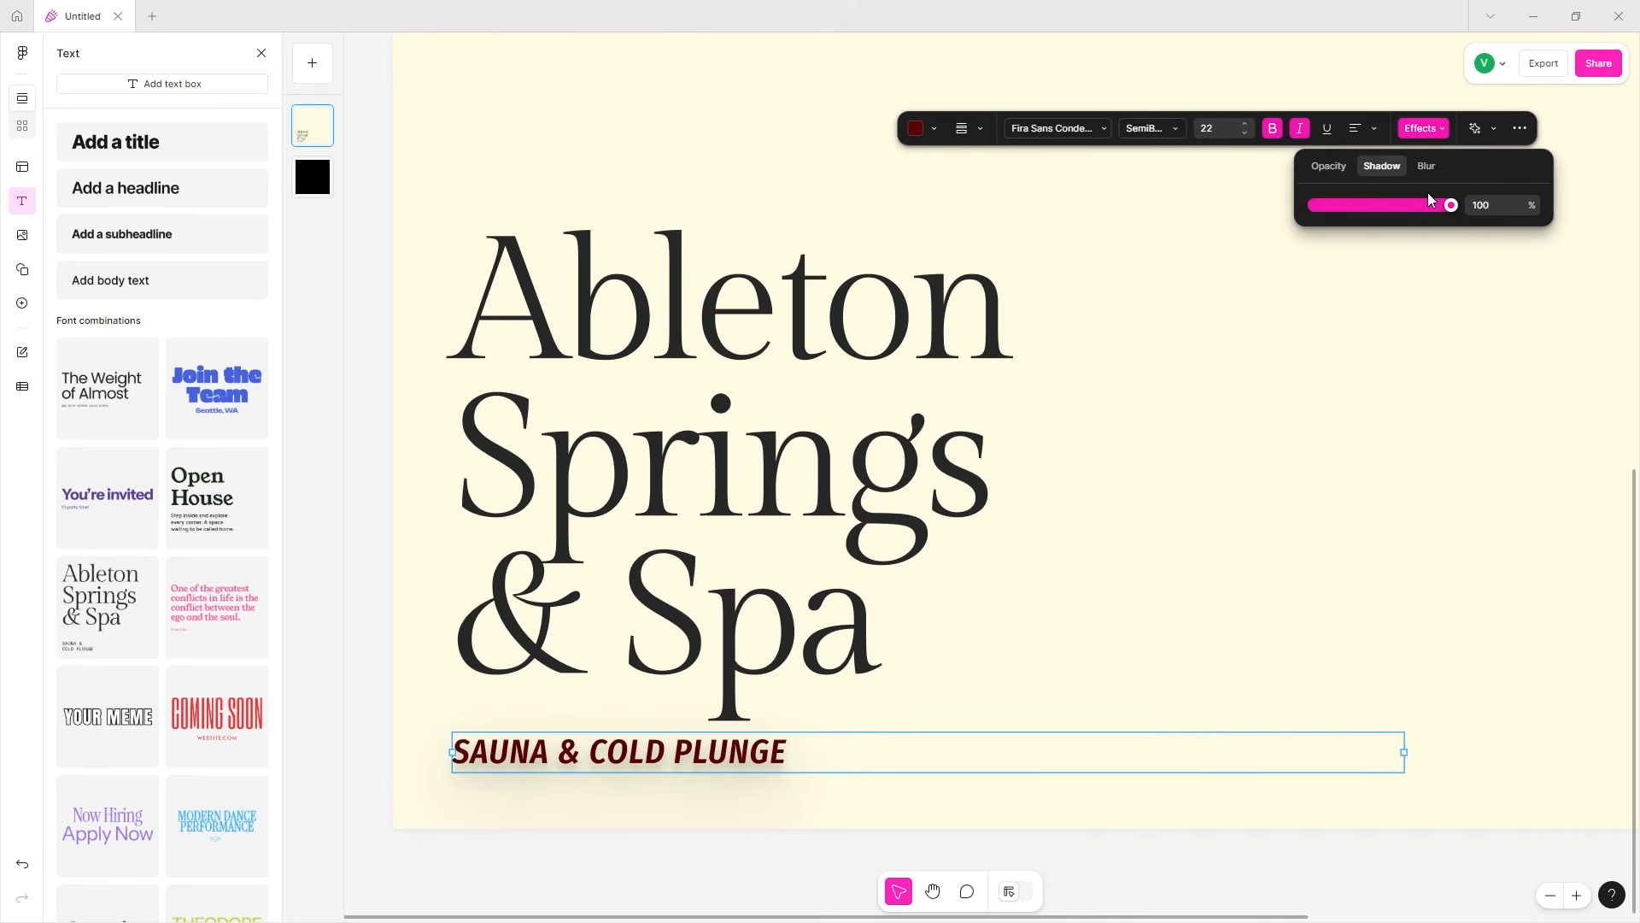
drag(1348, 209, 1435, 215)
drag(1438, 211, 1380, 207)
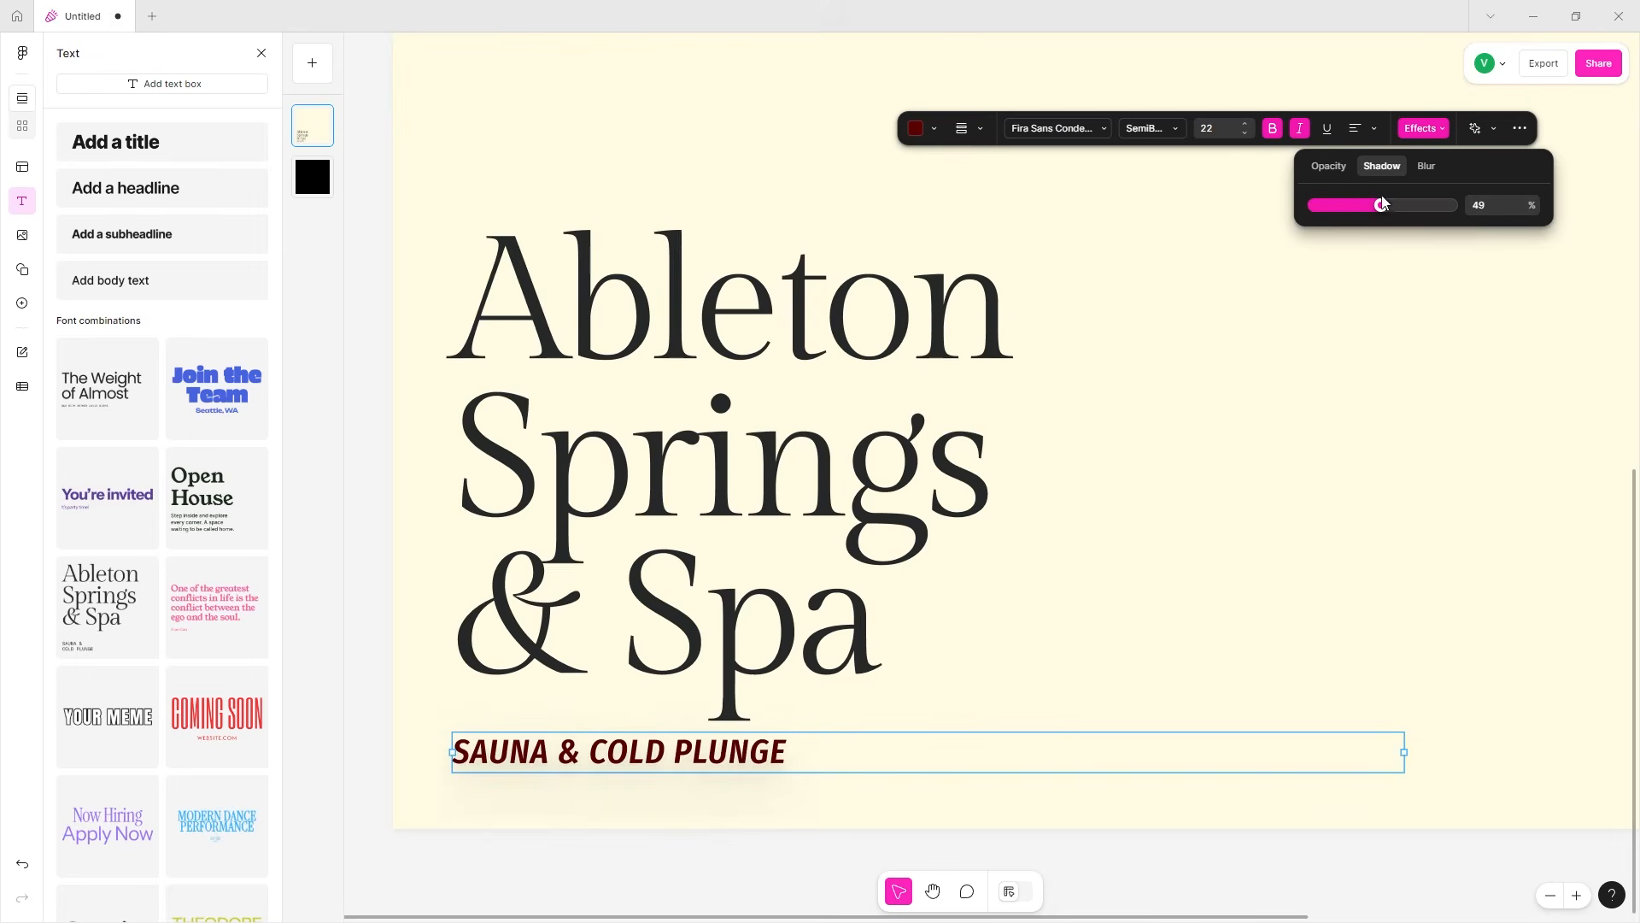
- Try the AI shortening on the tagline and undo it
click(1493, 126)
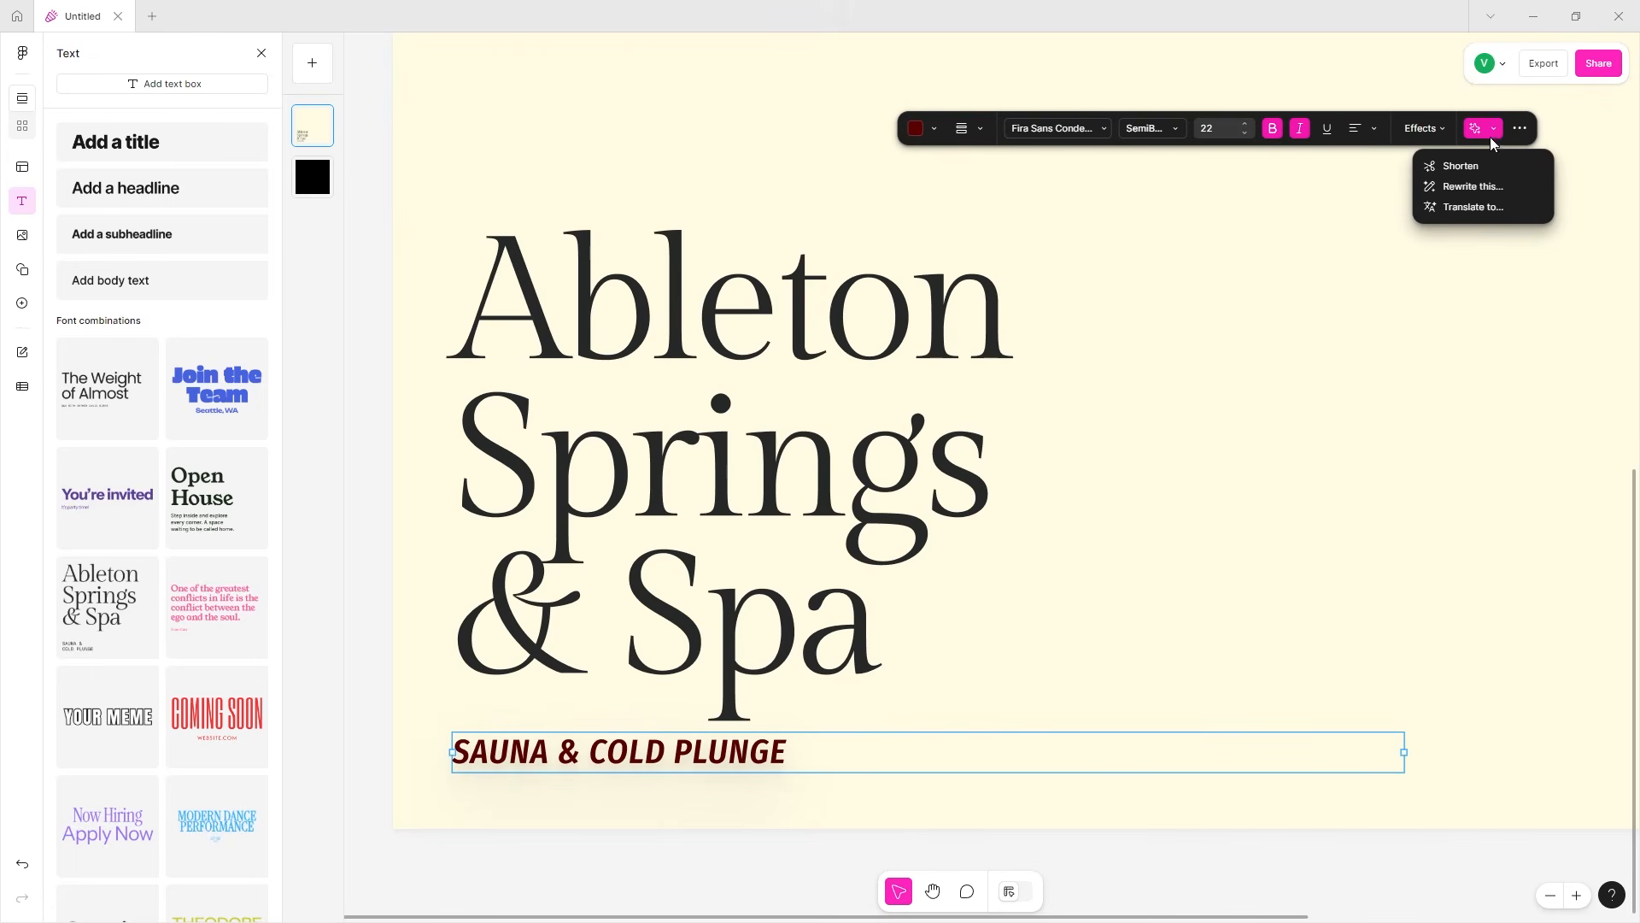
click(1478, 164)
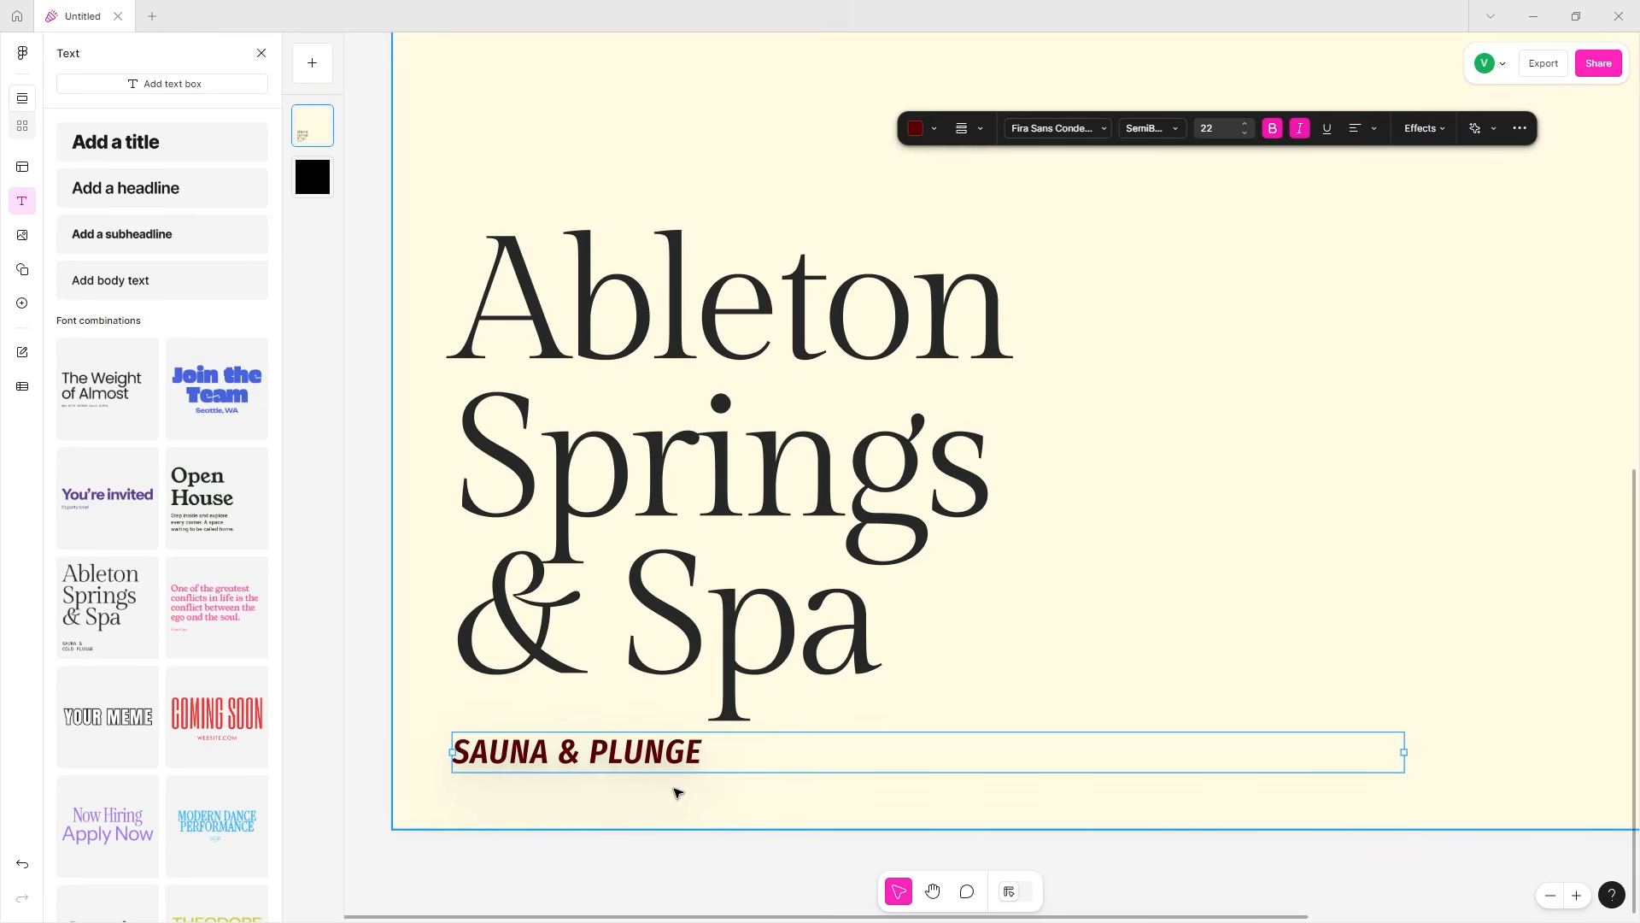
key(ctrl+z)
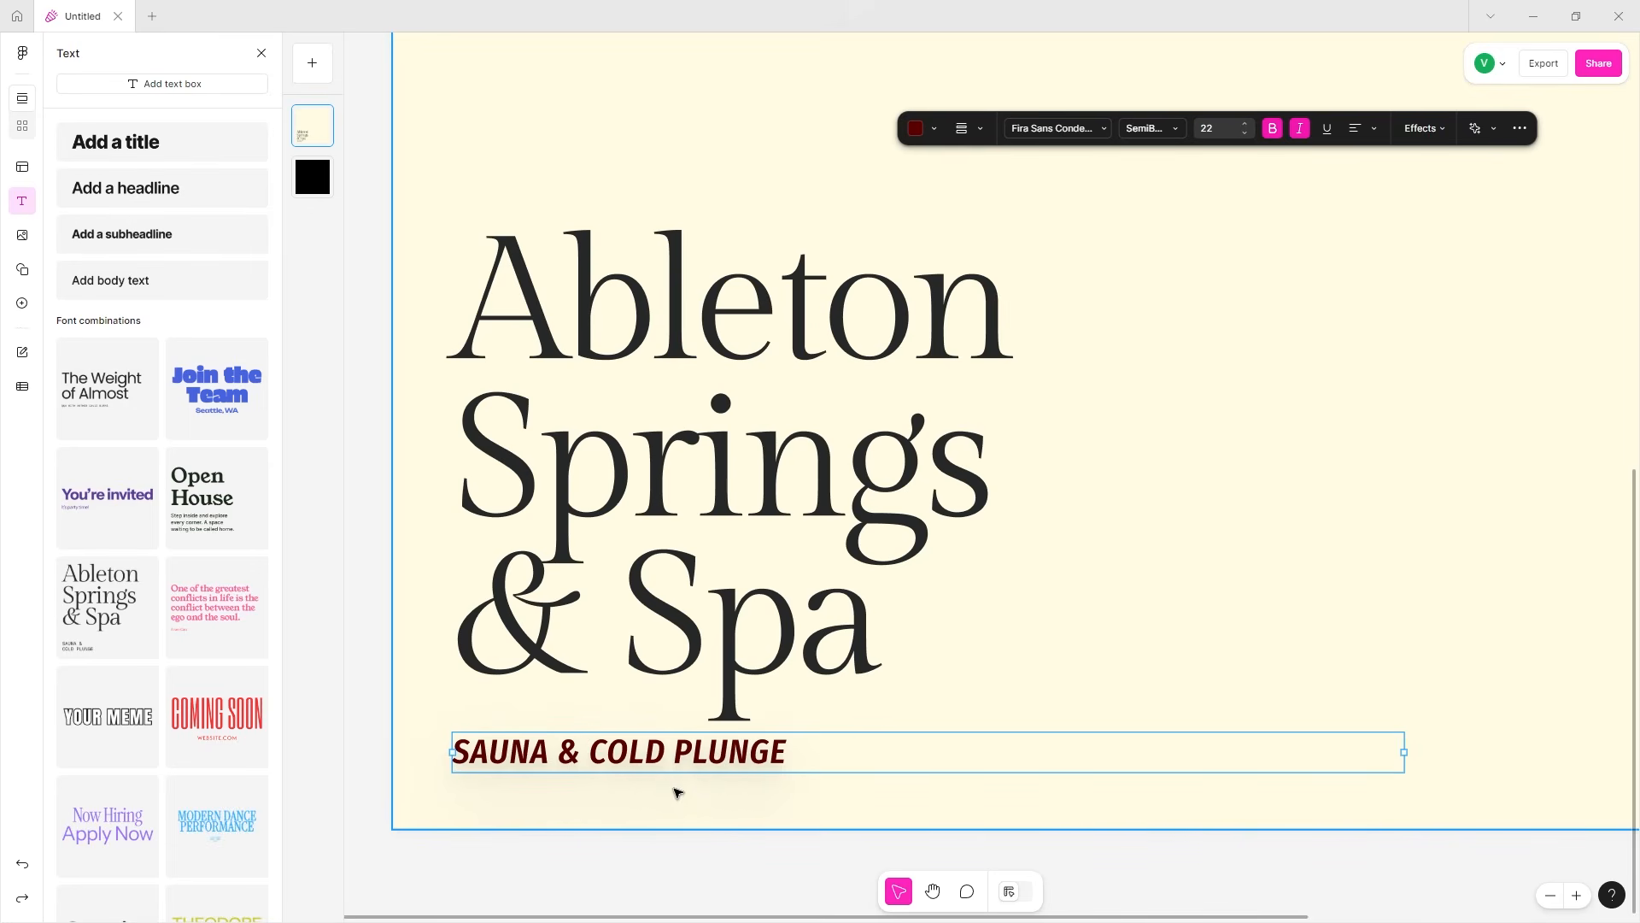
- Shorten the tagline with AI and narrow its text box to the width of the text
click(1477, 130)
click(1469, 169)
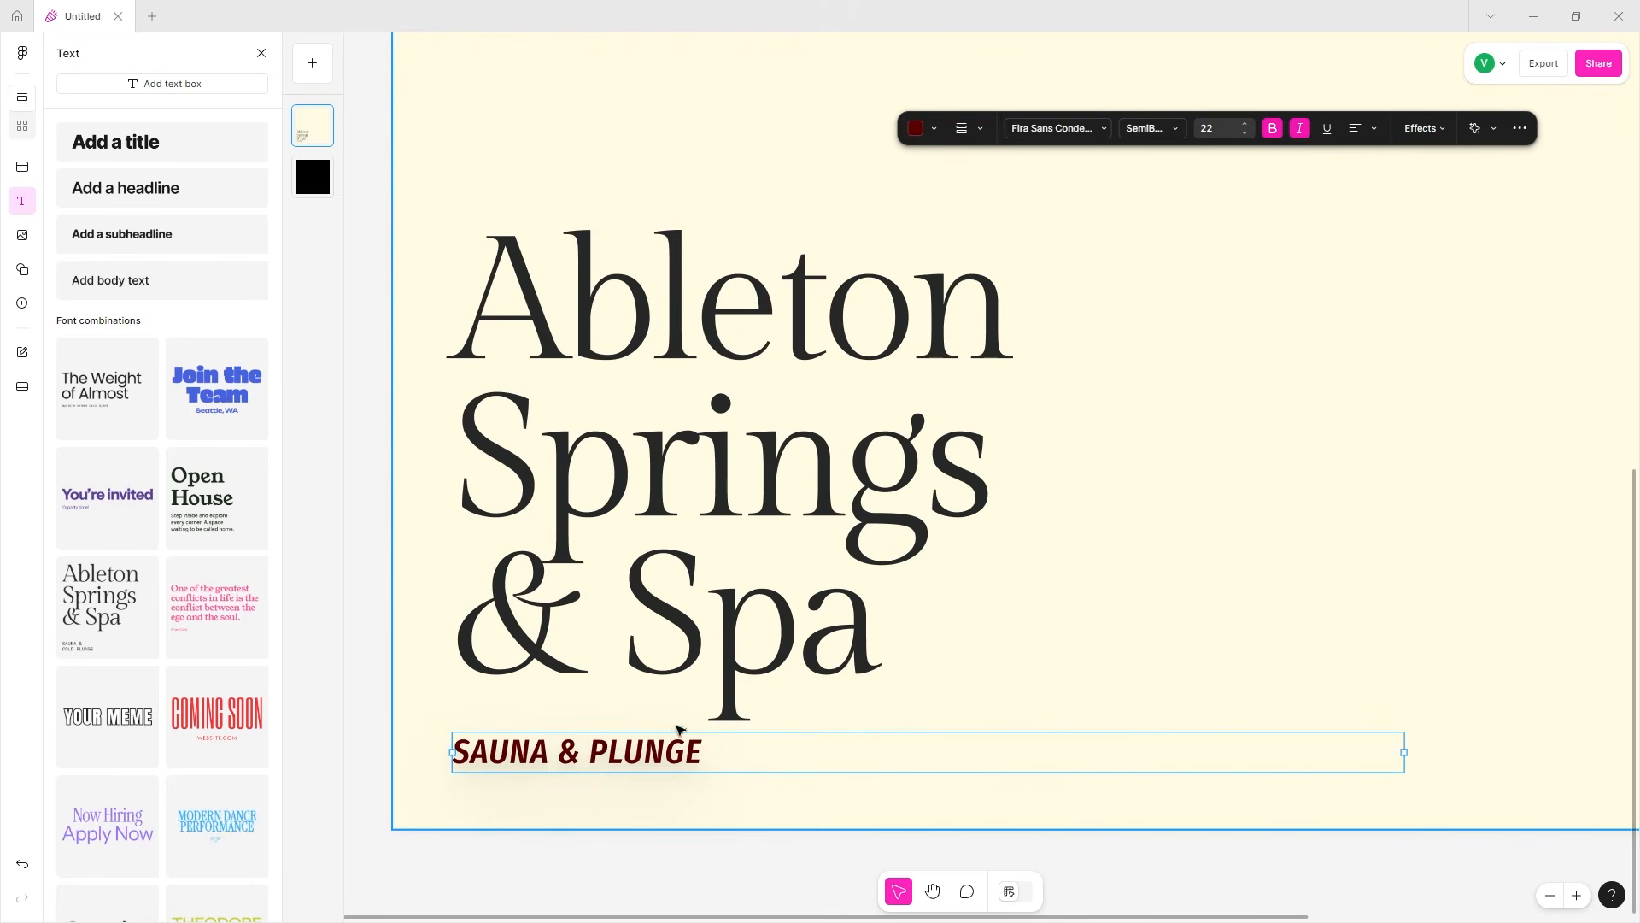
drag(1398, 743, 707, 749)
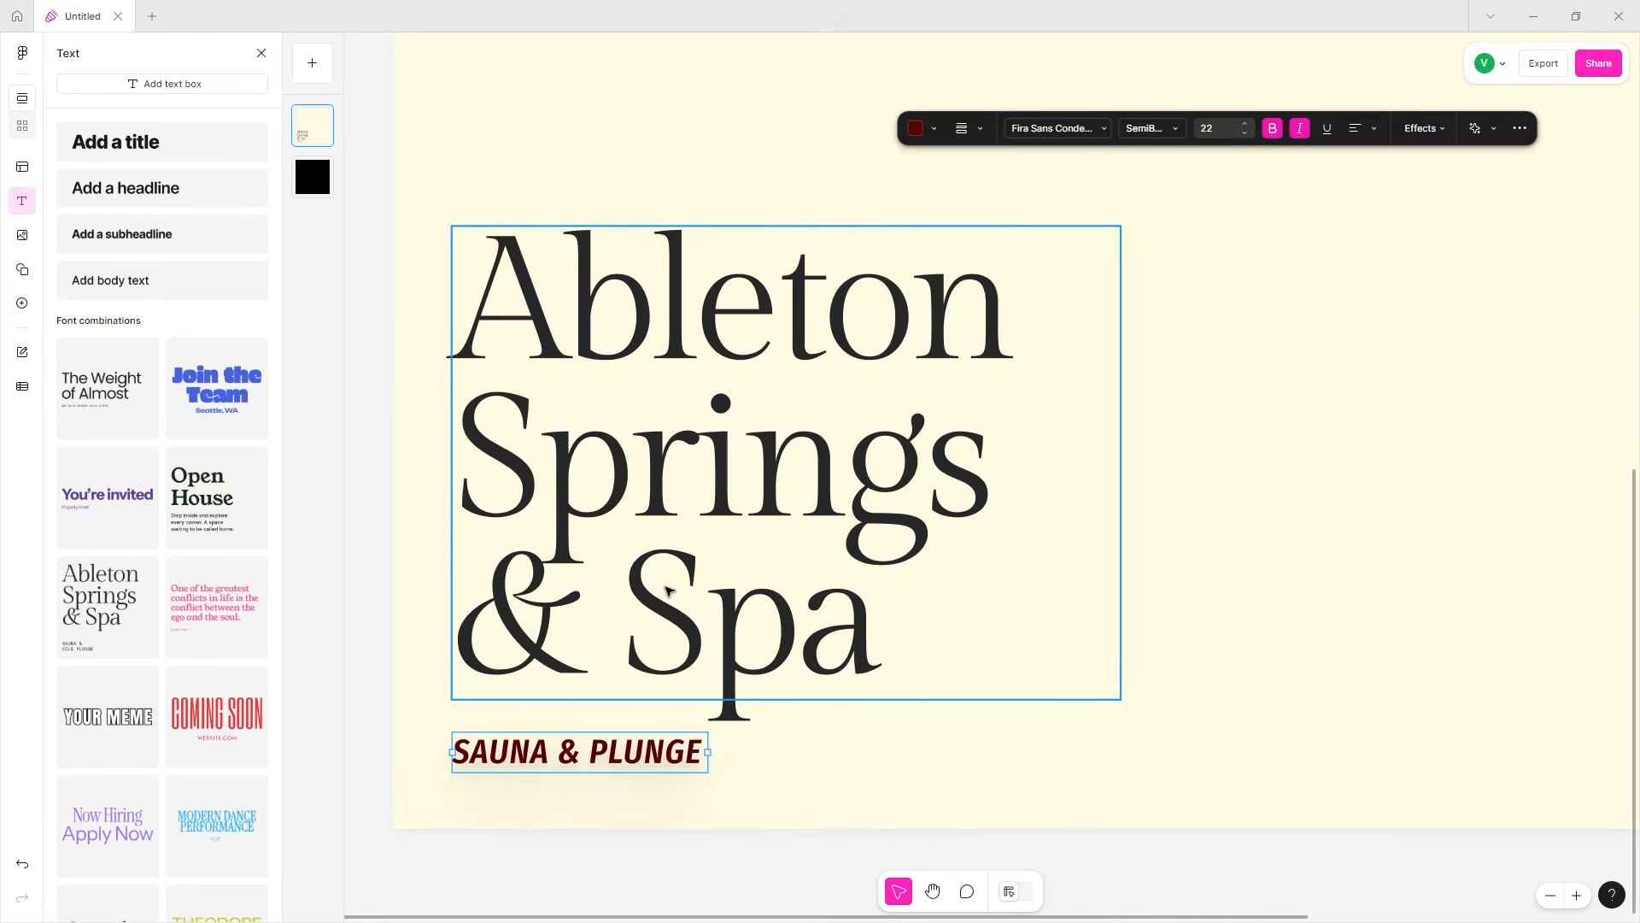
- Rewrite the tagline with AI using the prompt "more casual description", widen its text box slightly and dismiss the result message
click(1479, 130)
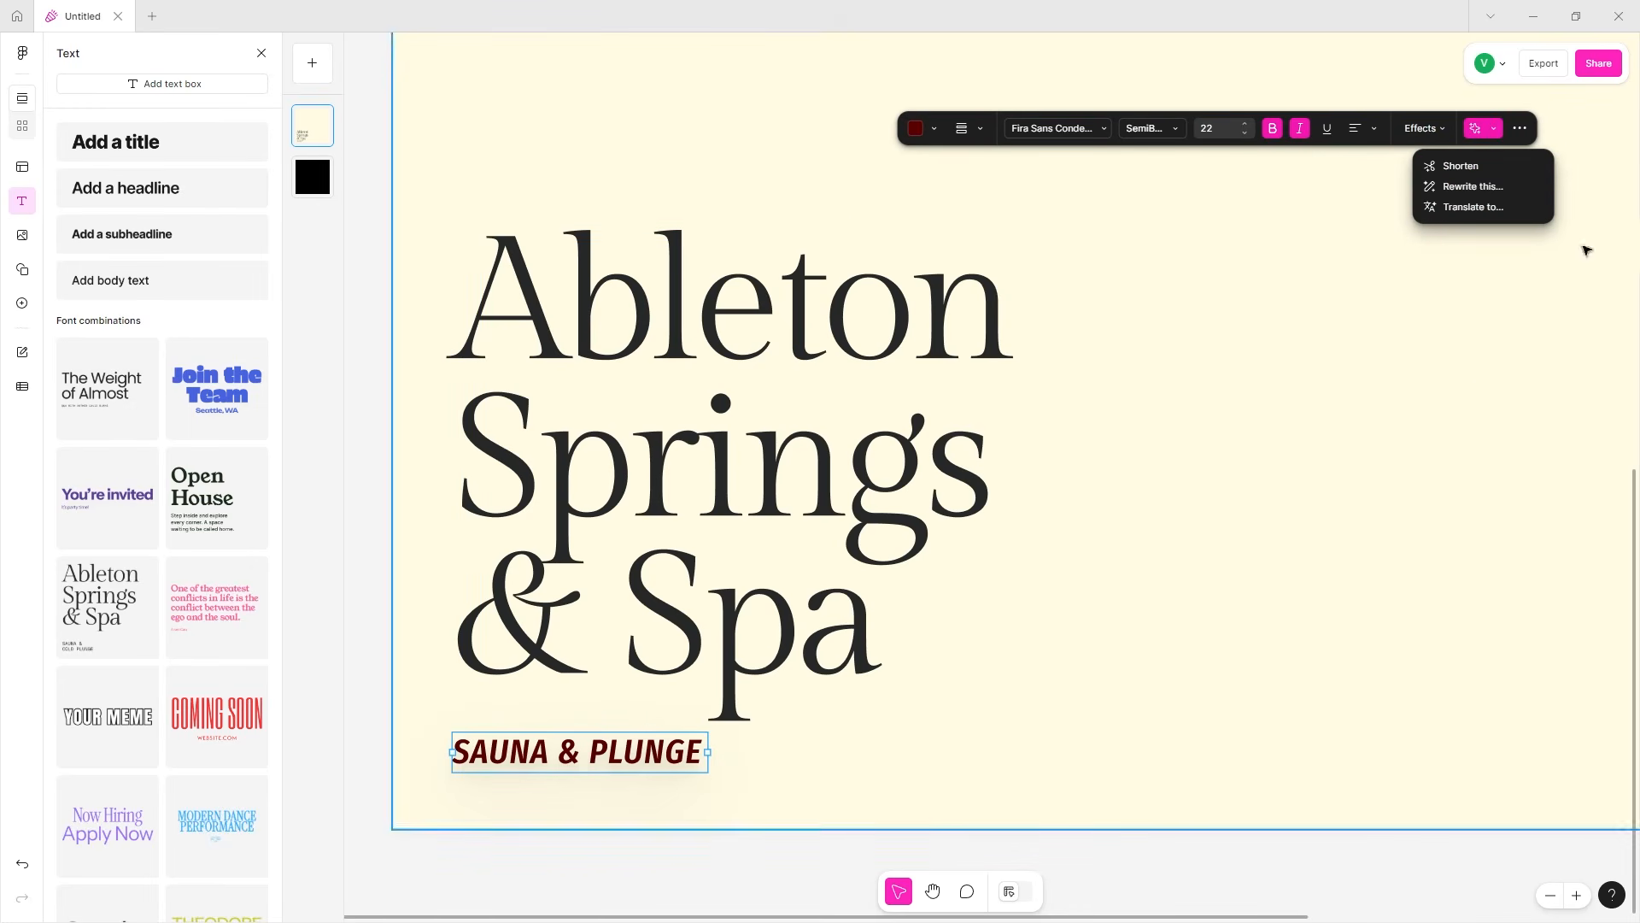
click(1517, 188)
text(m)
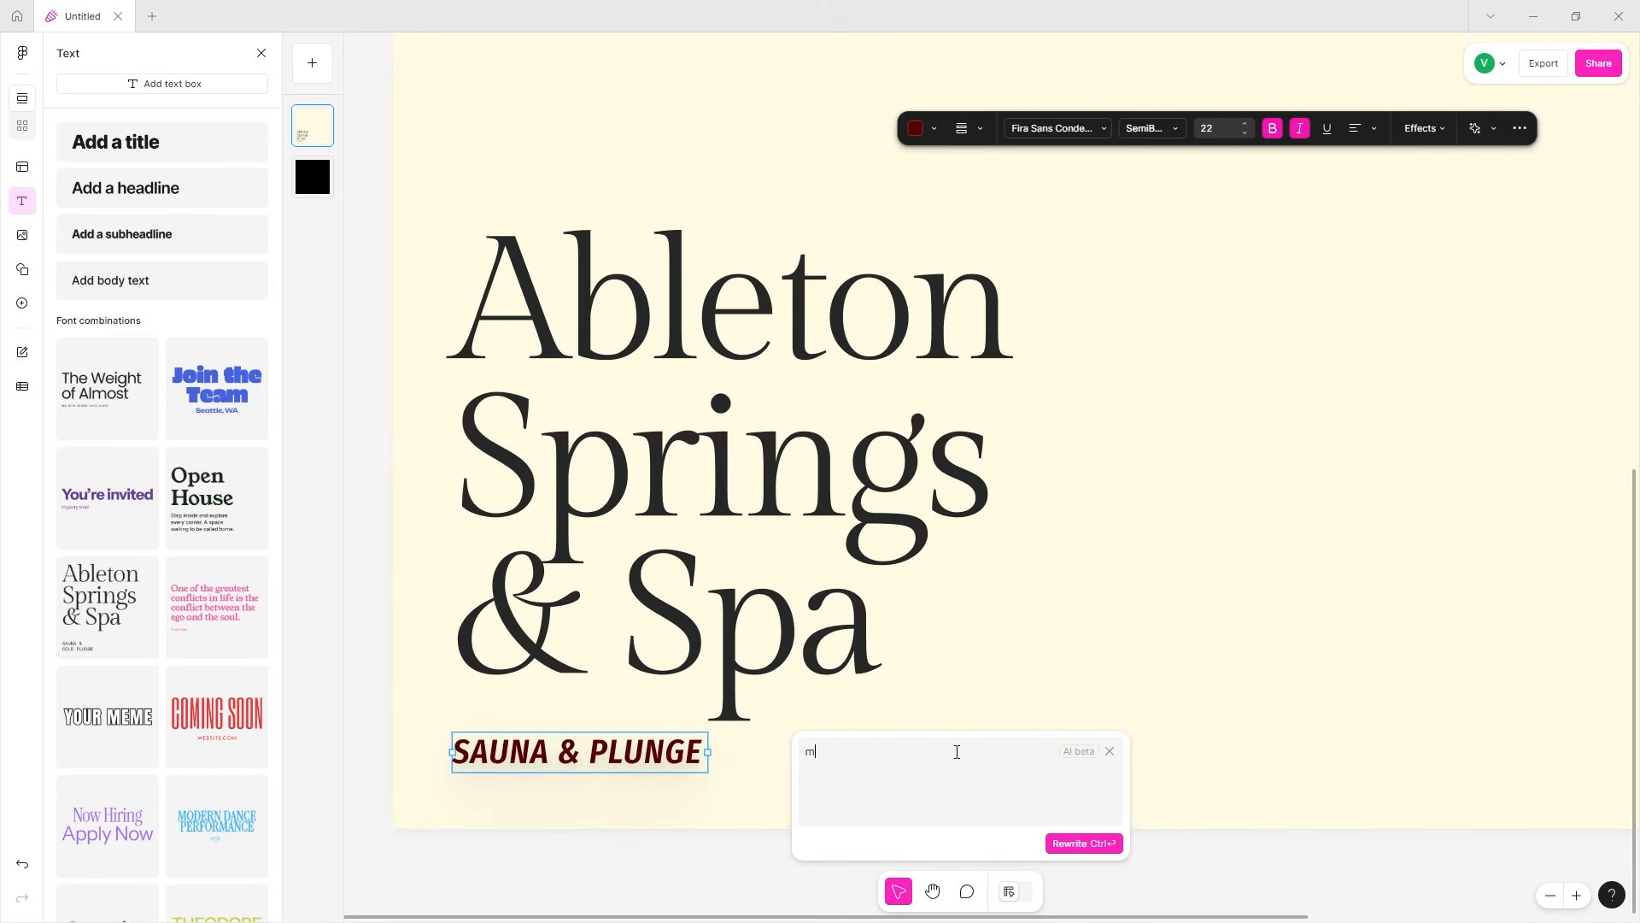
text(ore casual)
text(description)
click(1078, 844)
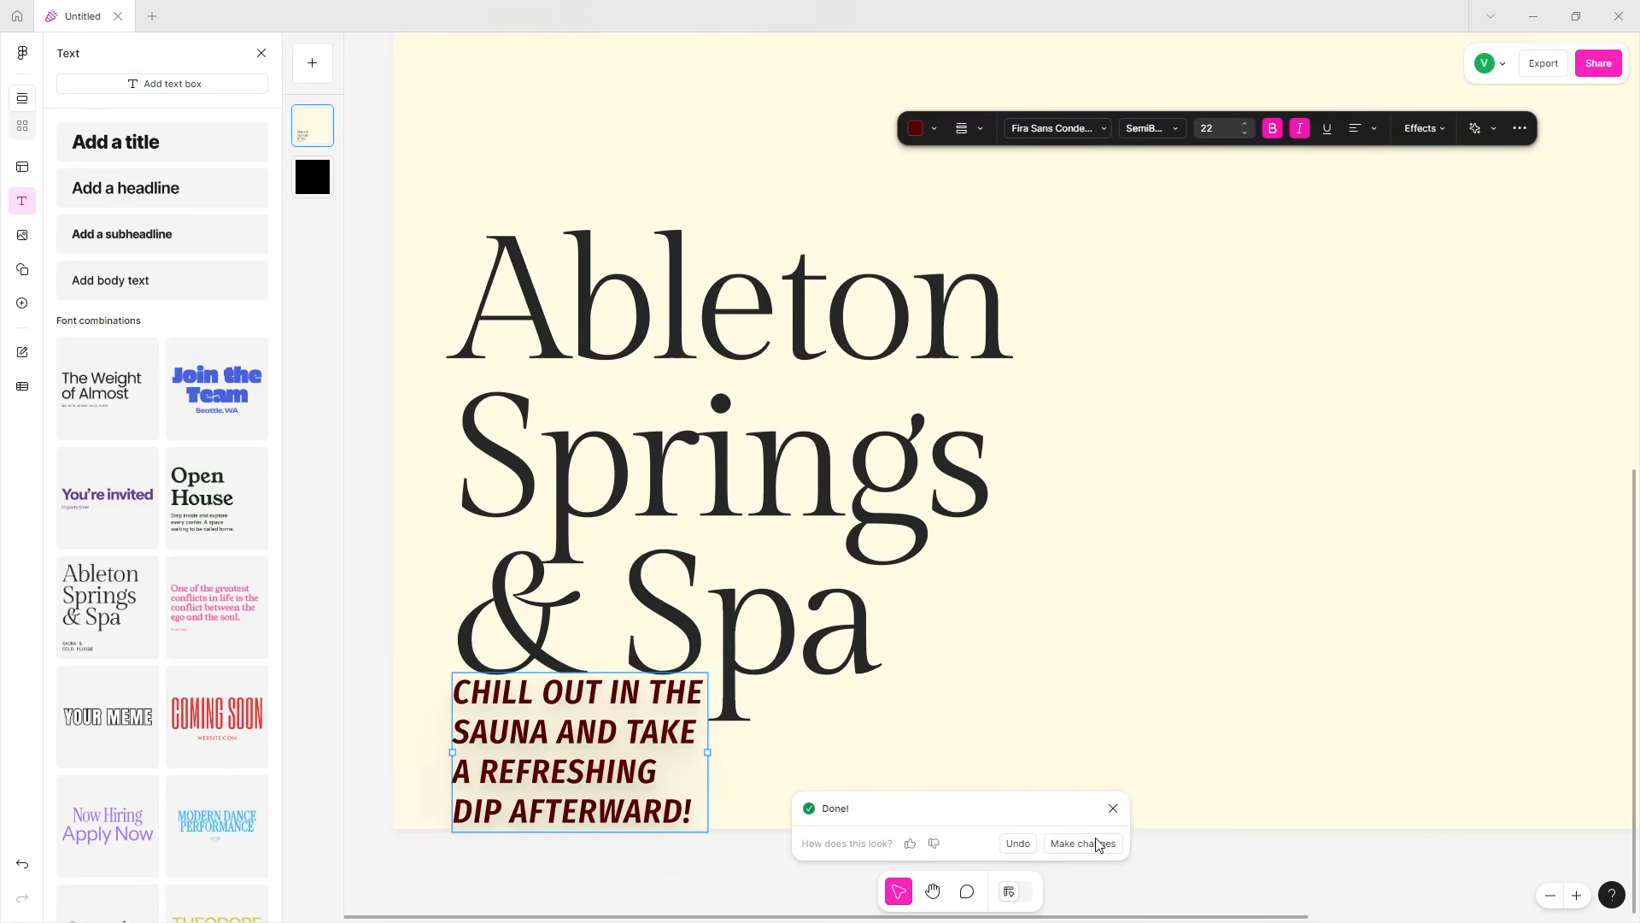
drag(708, 750, 777, 716)
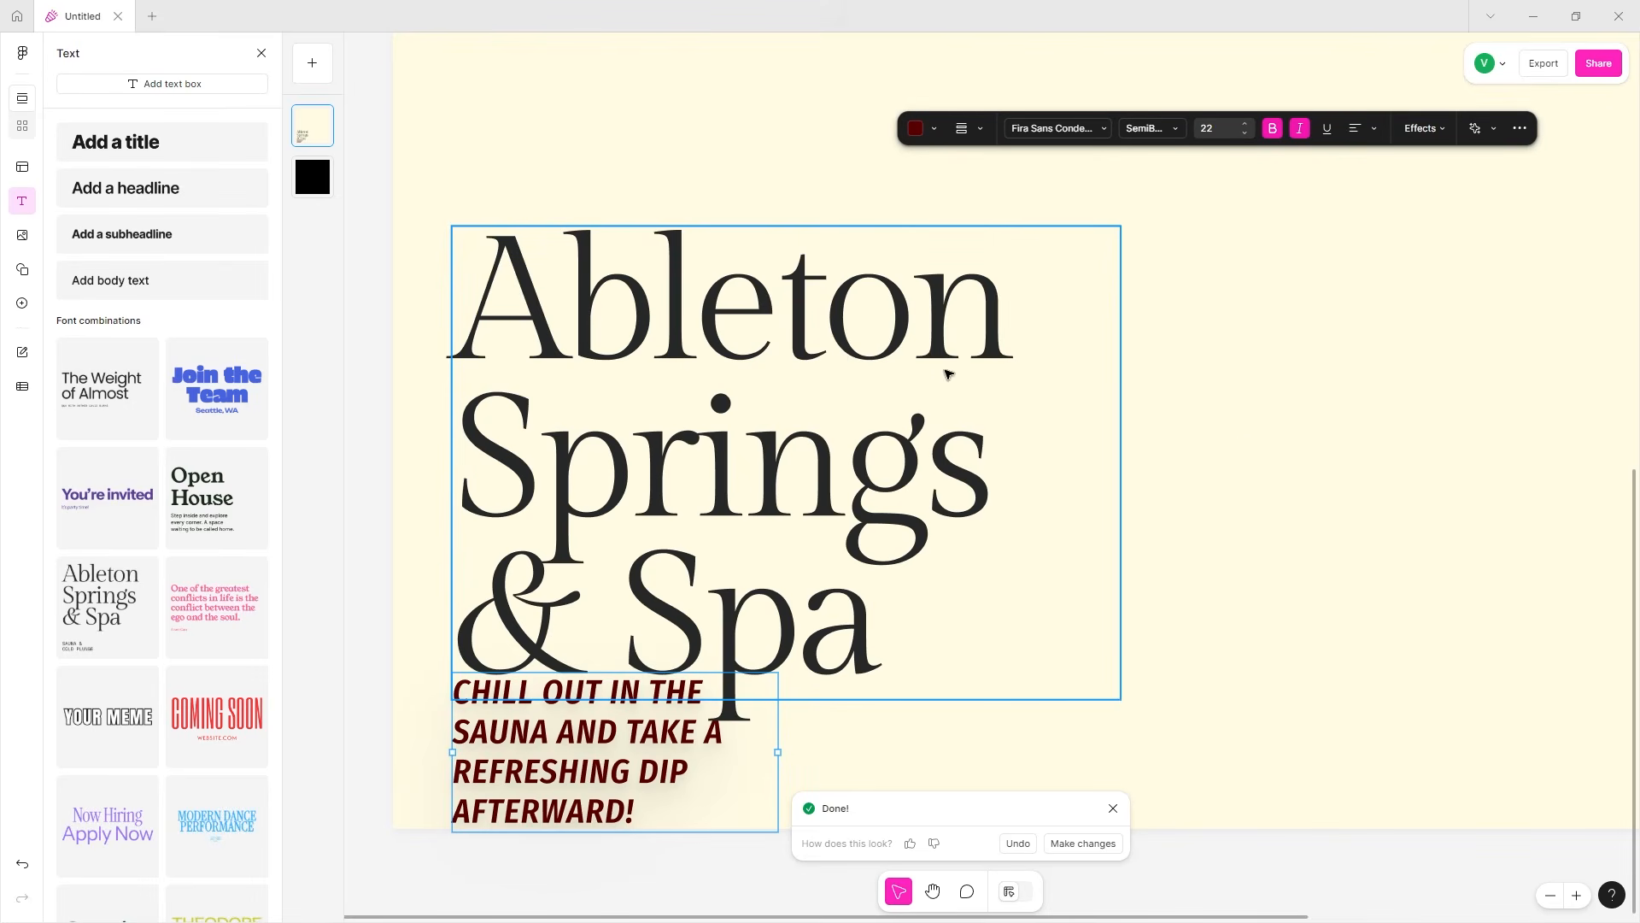
click(1112, 808)
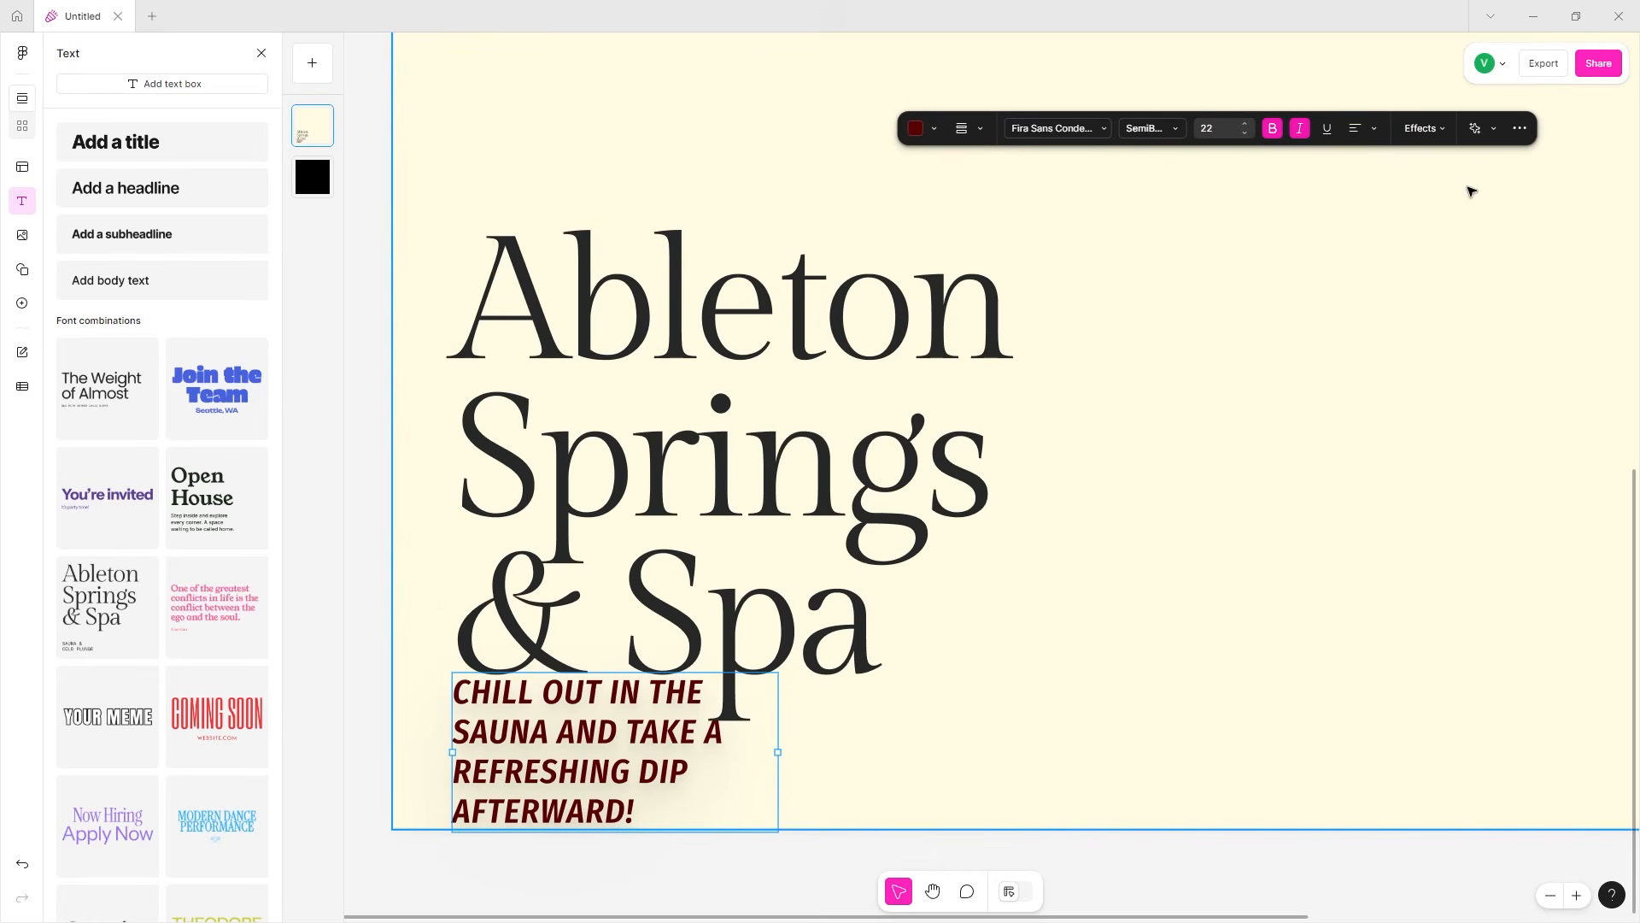
- Translate the rewritten tagline to Hindi with the AI tools
click(1494, 133)
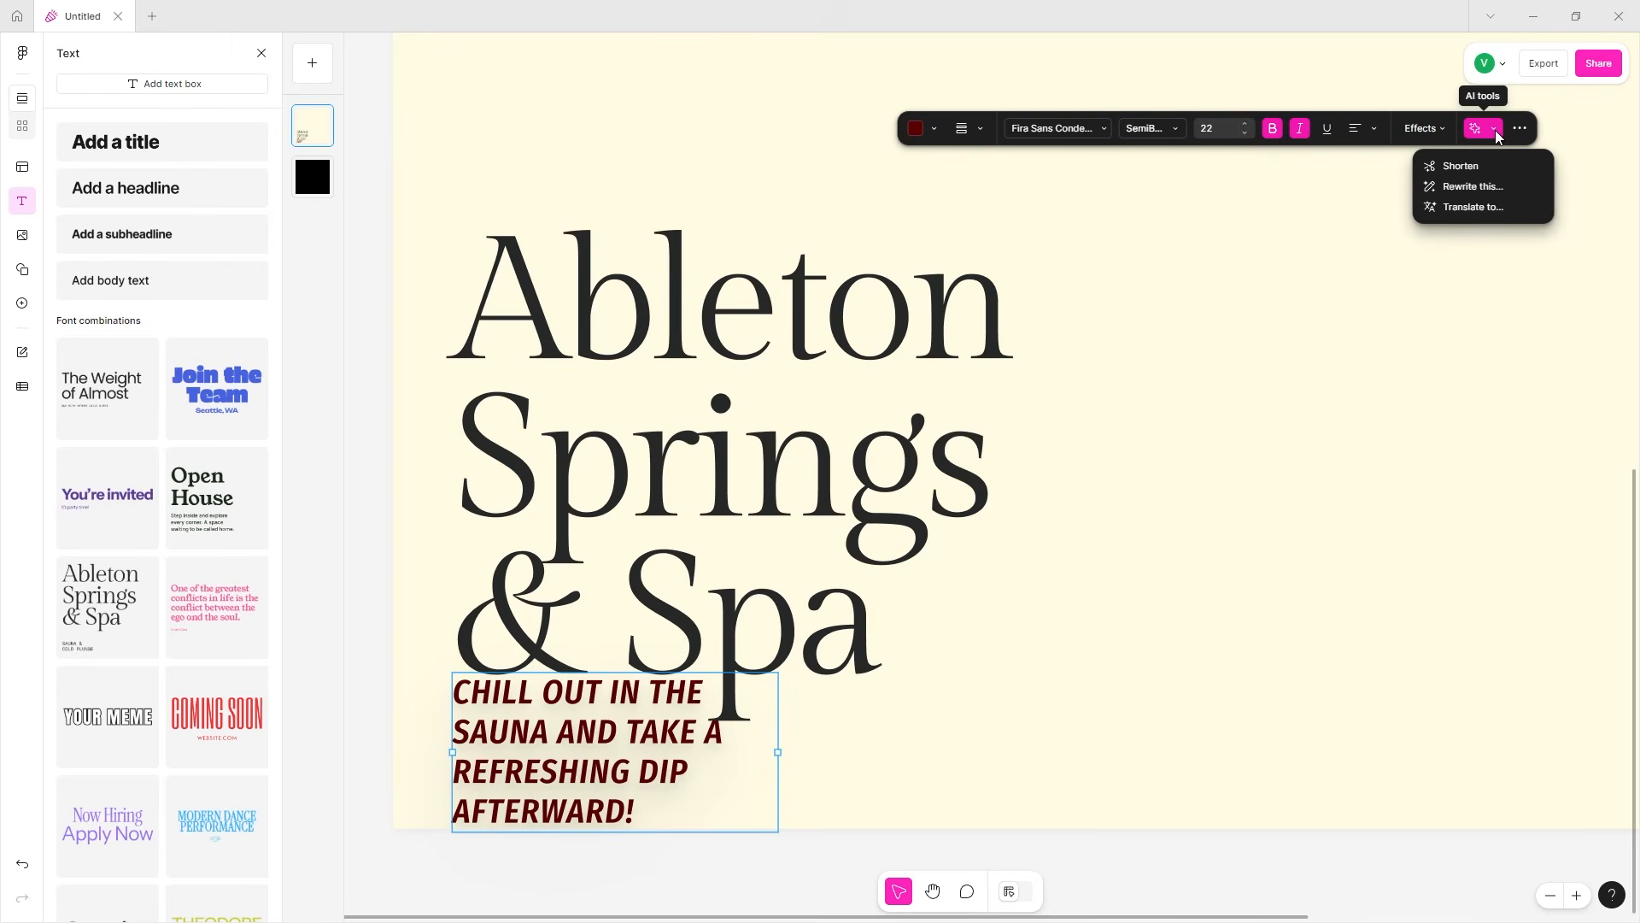
click(1466, 210)
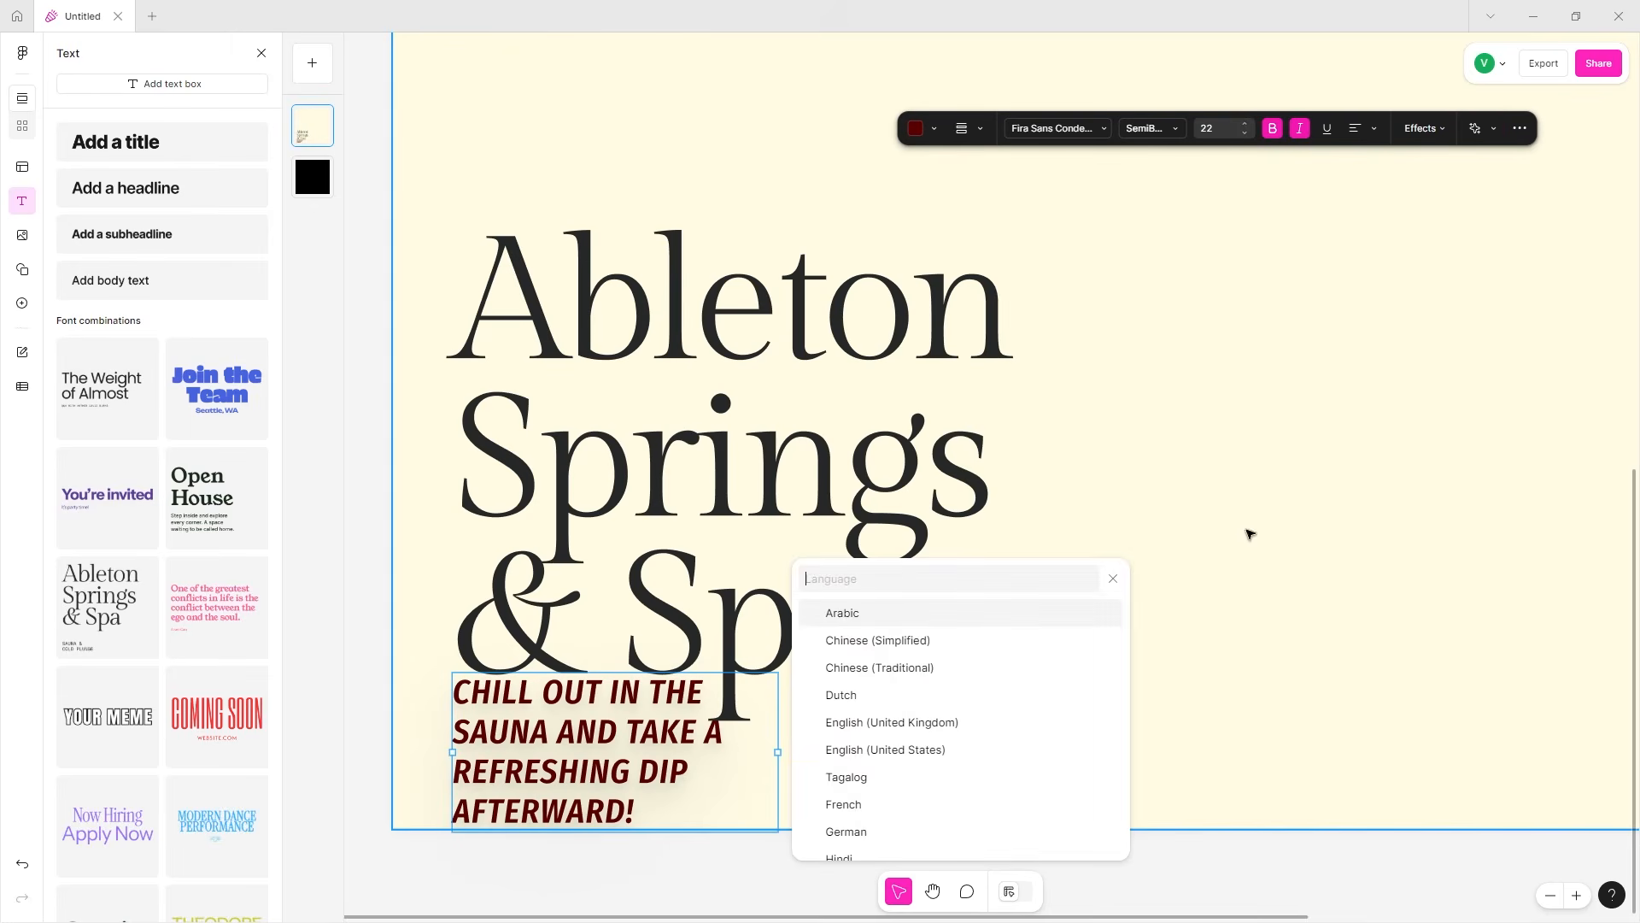
scroll(1069, 754, down, 4)
scroll(919, 700, down, 2)
scroll(918, 736, up, 4)
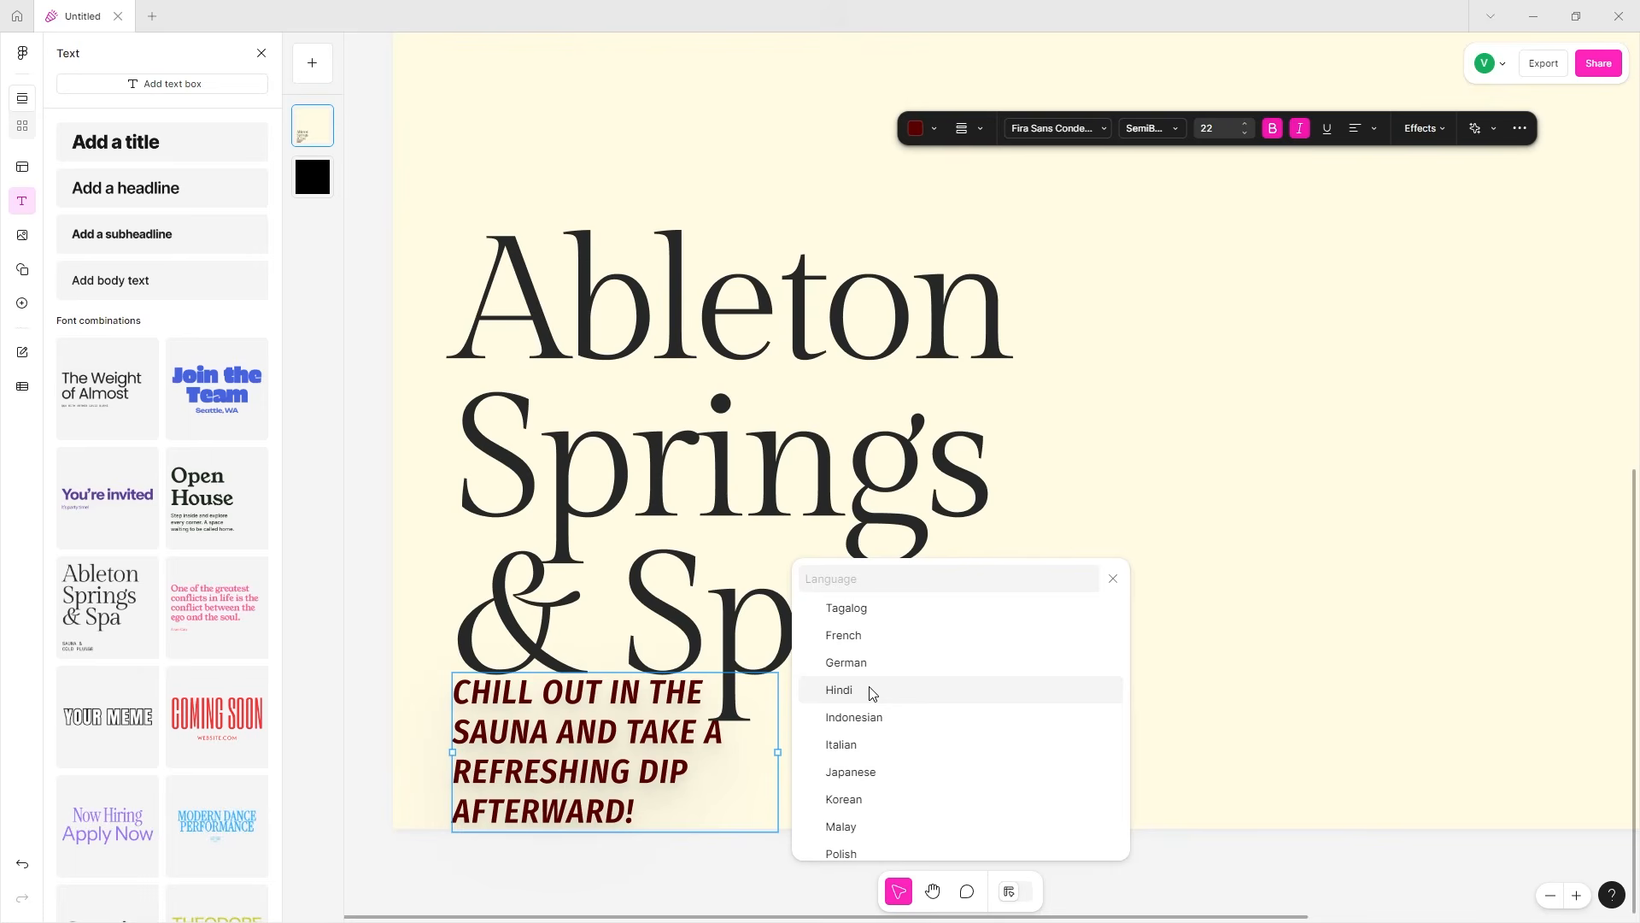
click(872, 690)
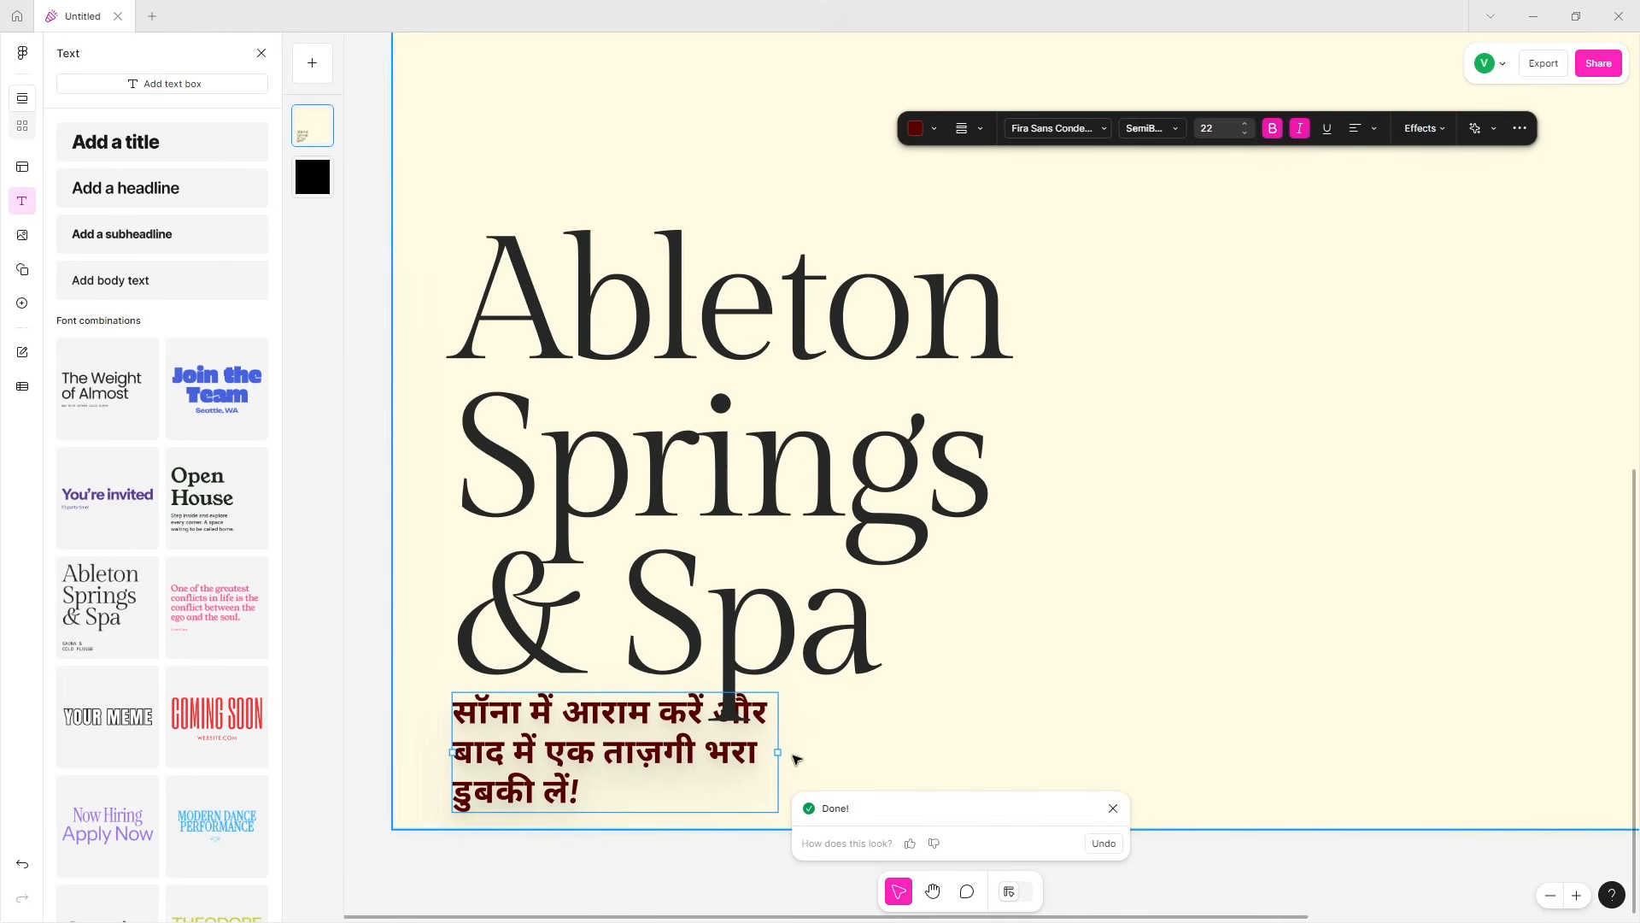
- Widen the tagline's text box until the text fits on two lines and move it down below the title
drag(777, 754, 946, 760)
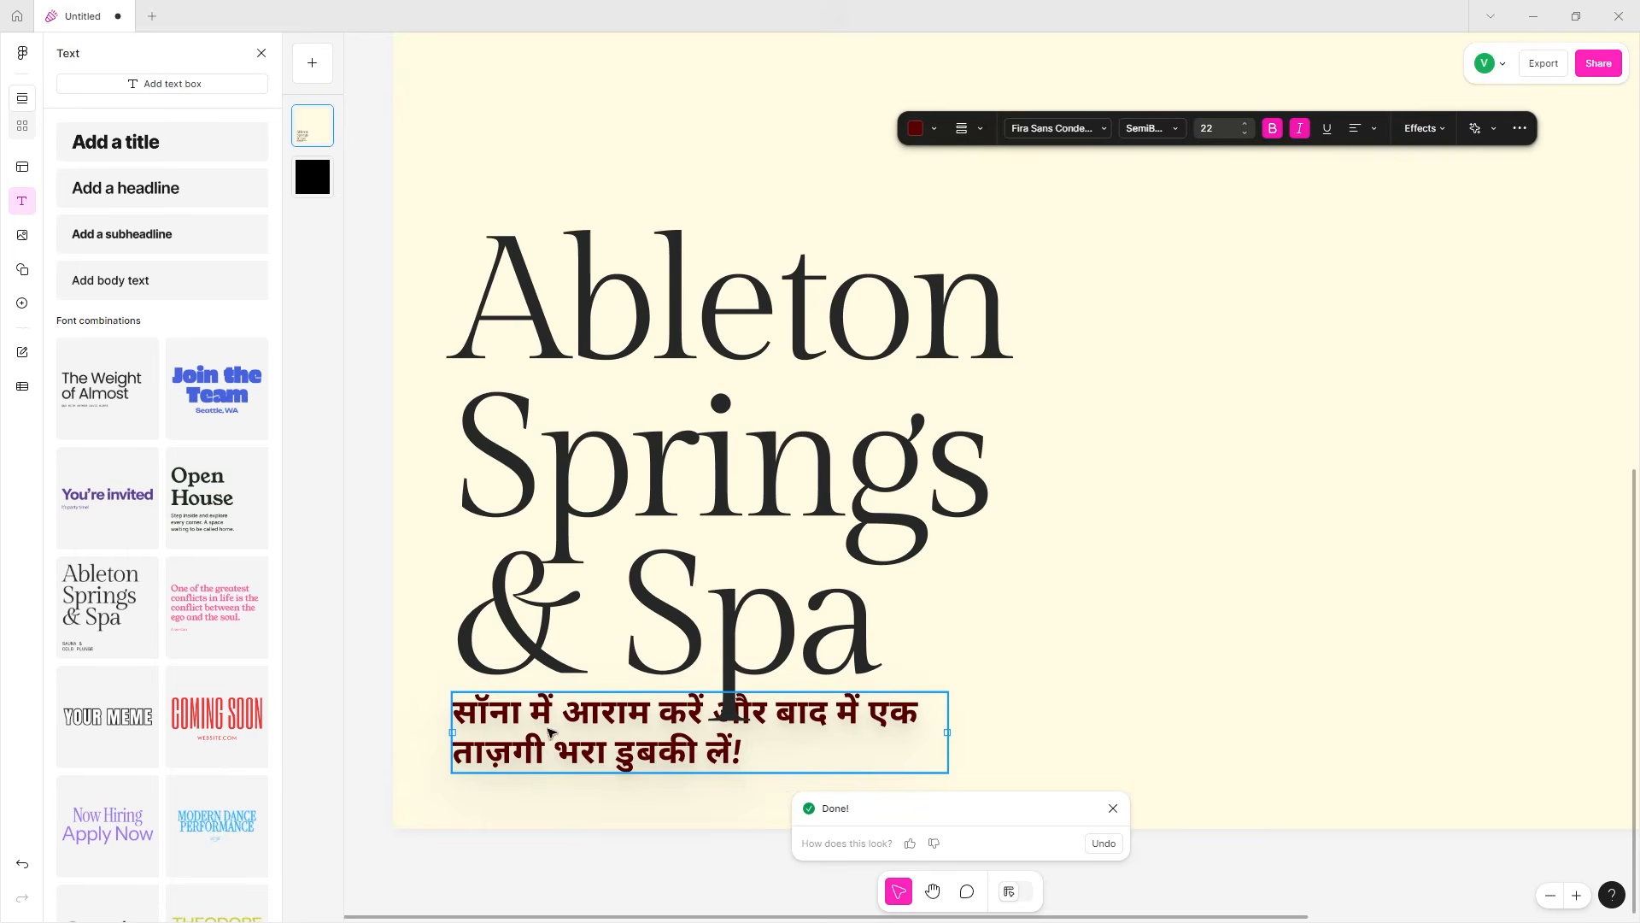
drag(551, 732, 551, 762)
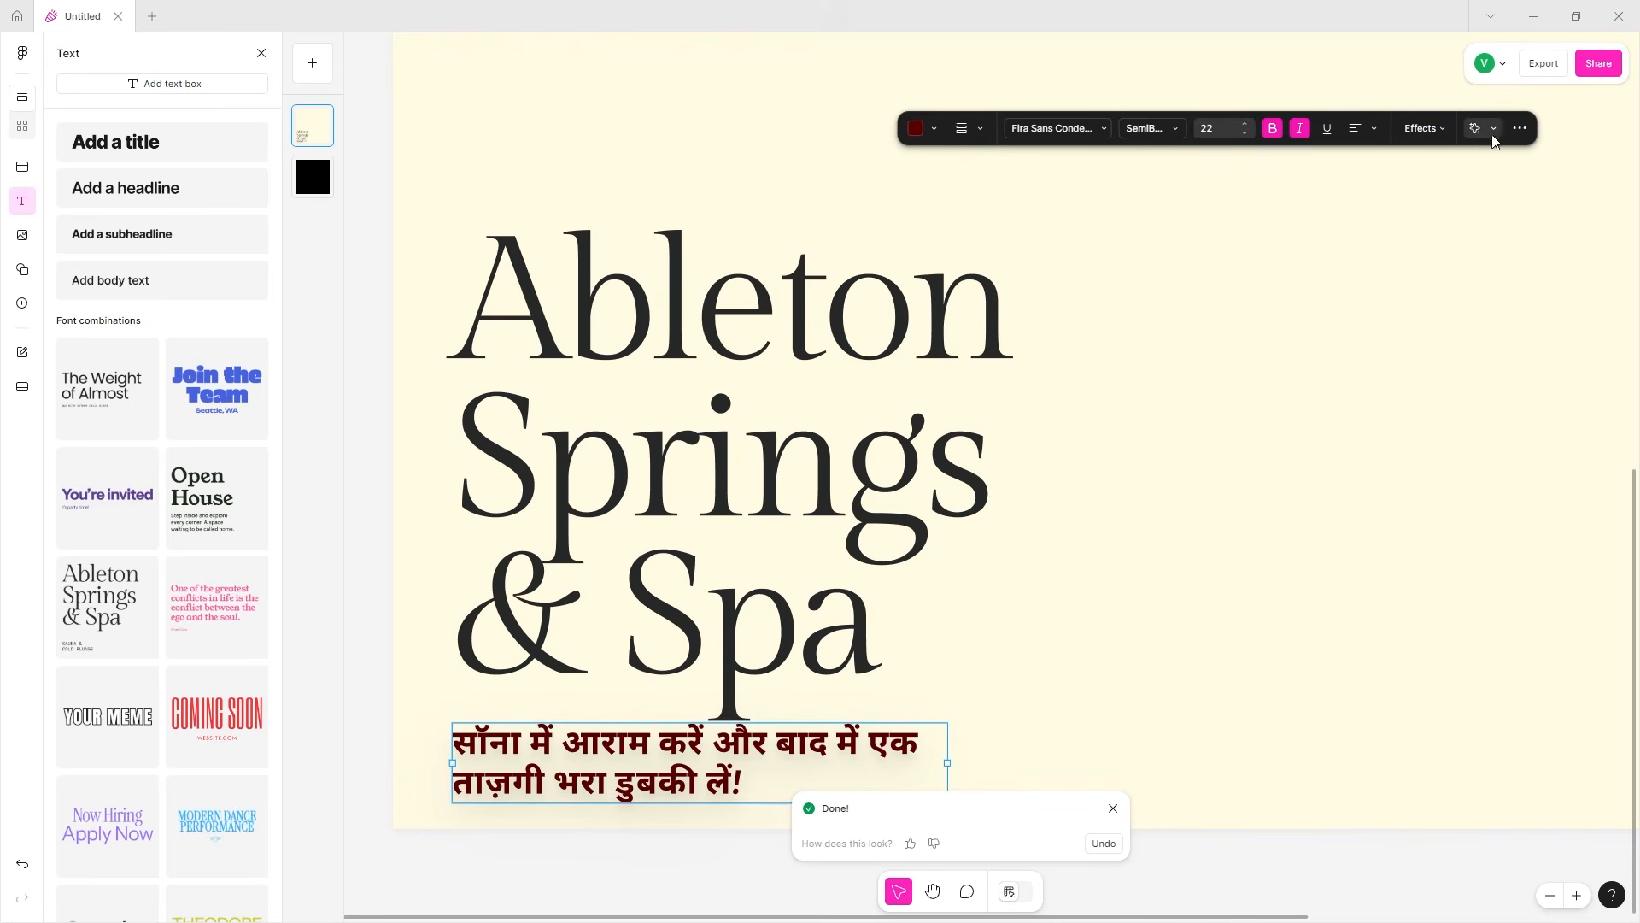
- Give the Hindi translation a positive rating and undo the translation
click(910, 843)
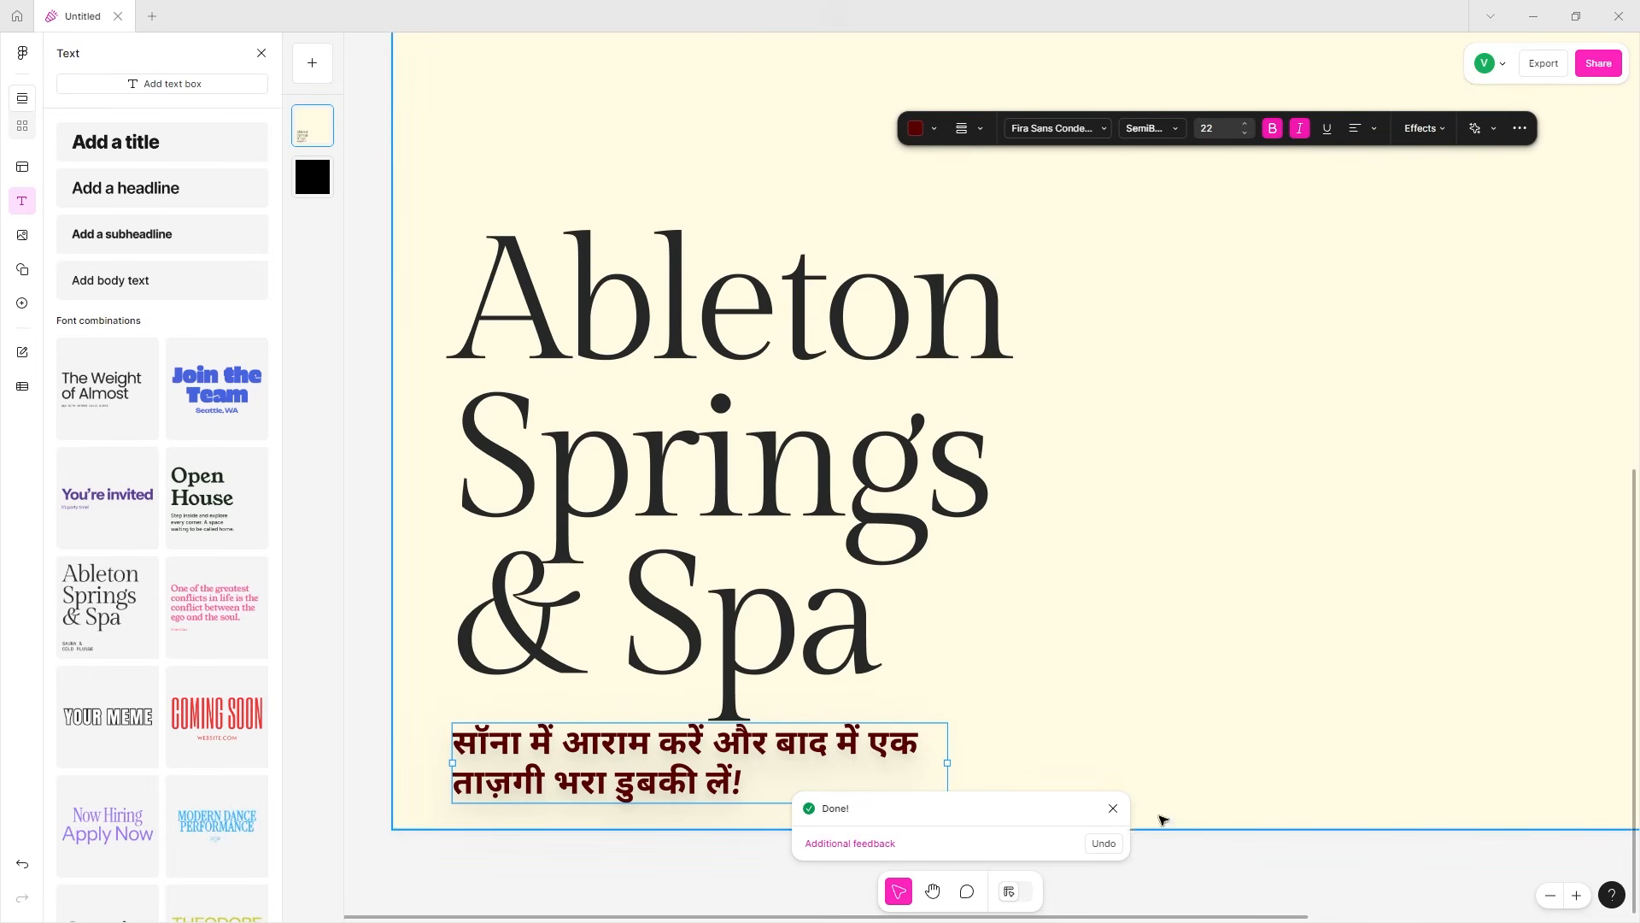
click(1102, 843)
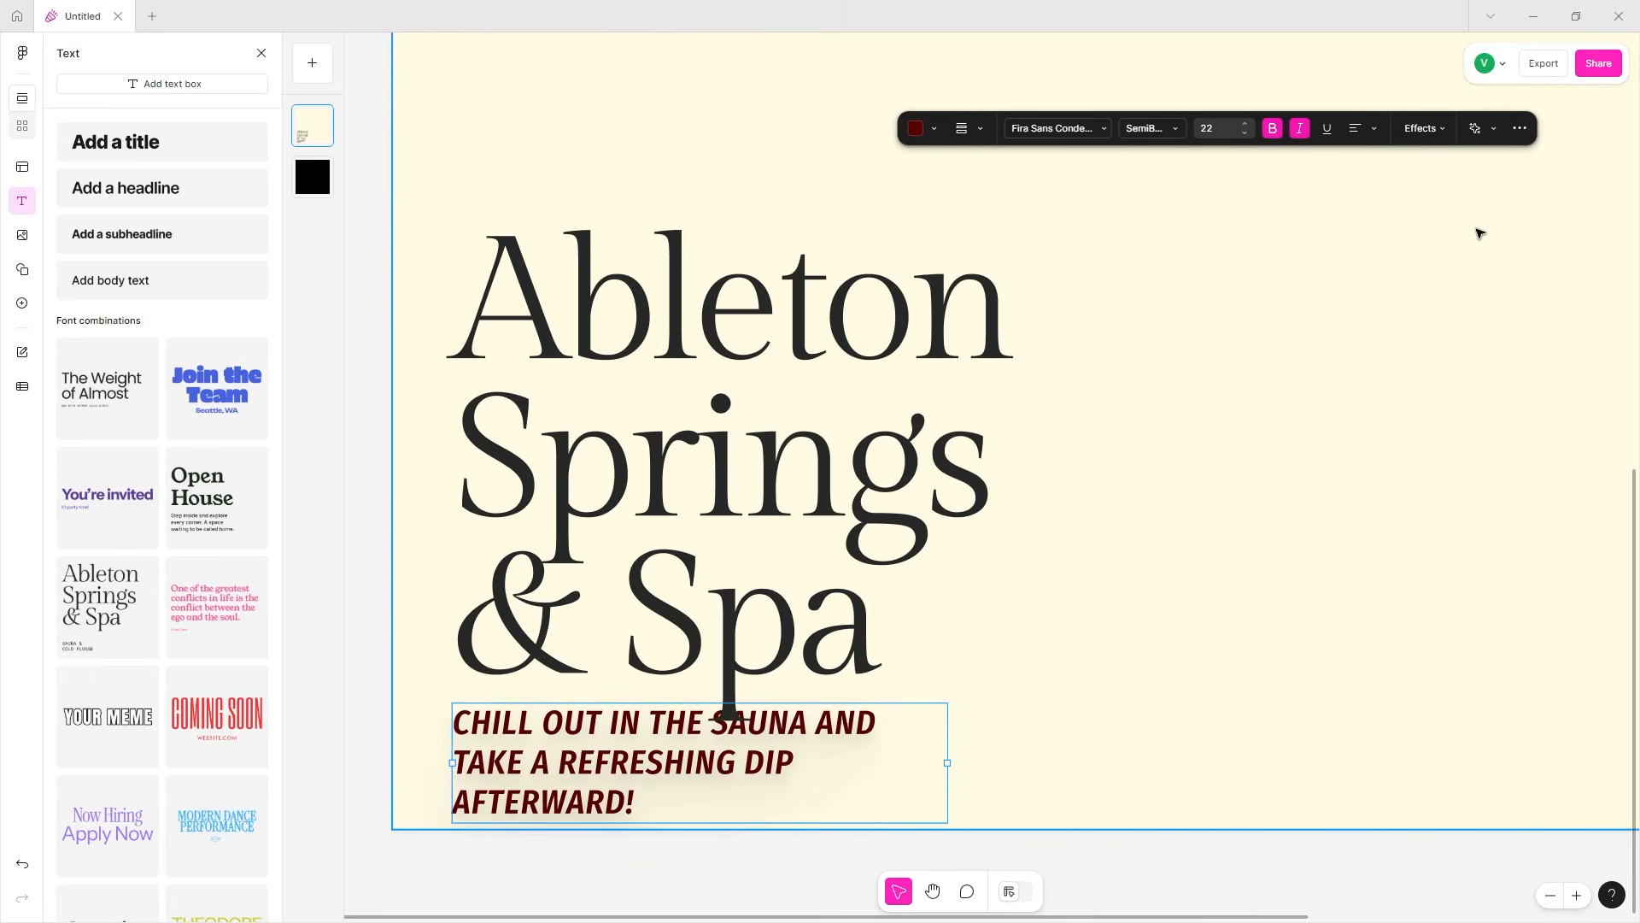
- Shorten the tagline with AI three times in a row, down to a single brief line
click(1493, 130)
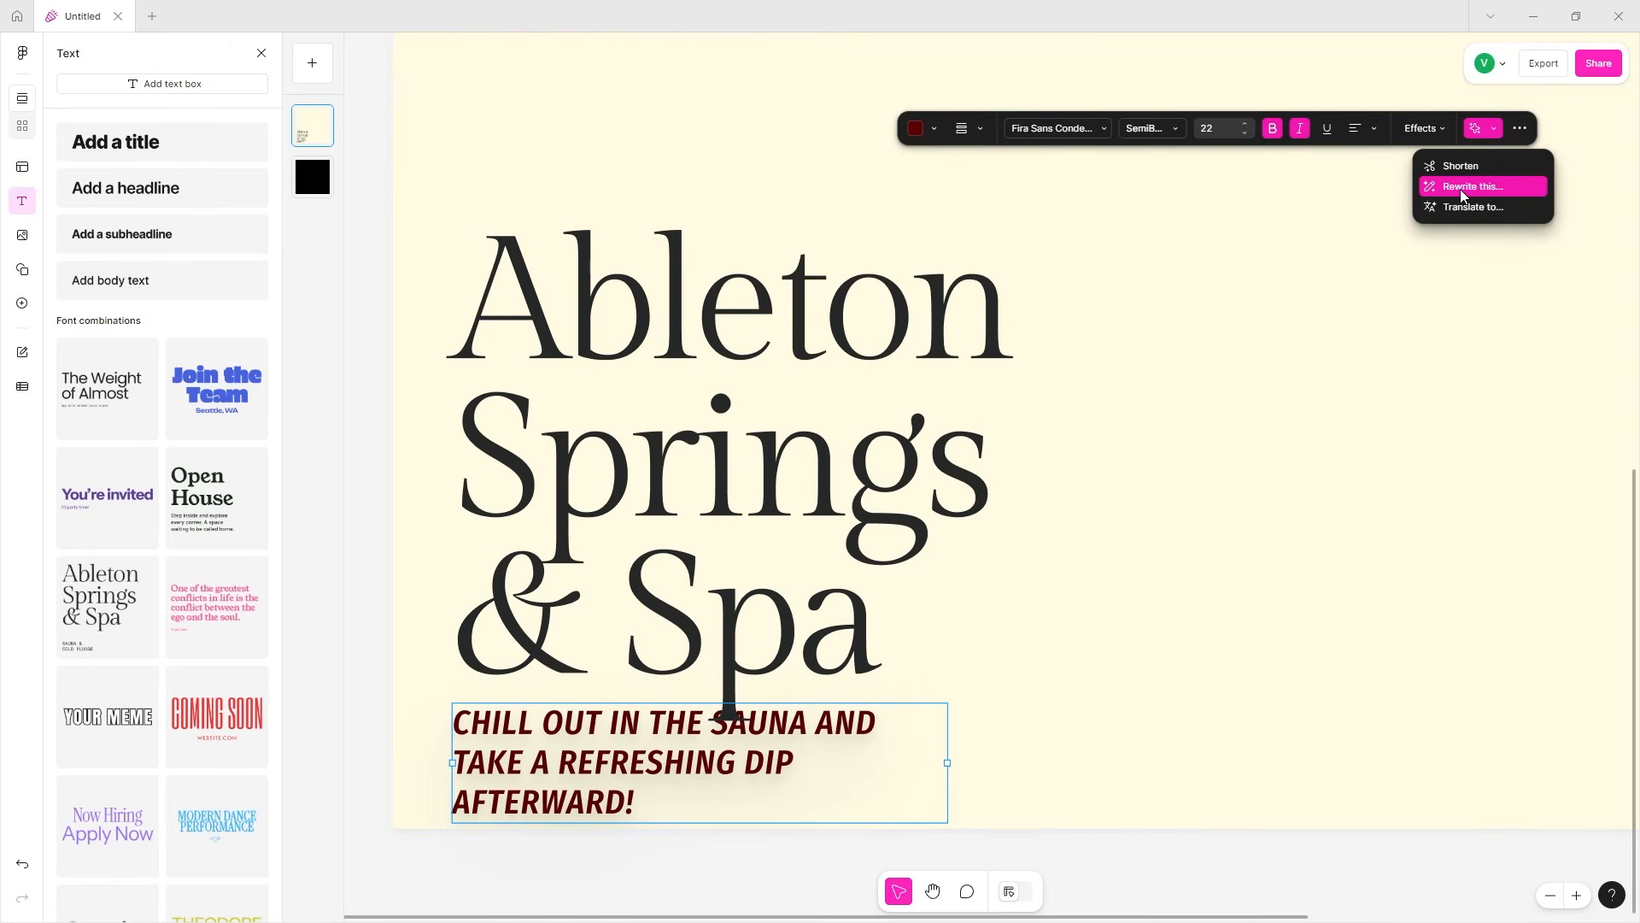
click(1458, 164)
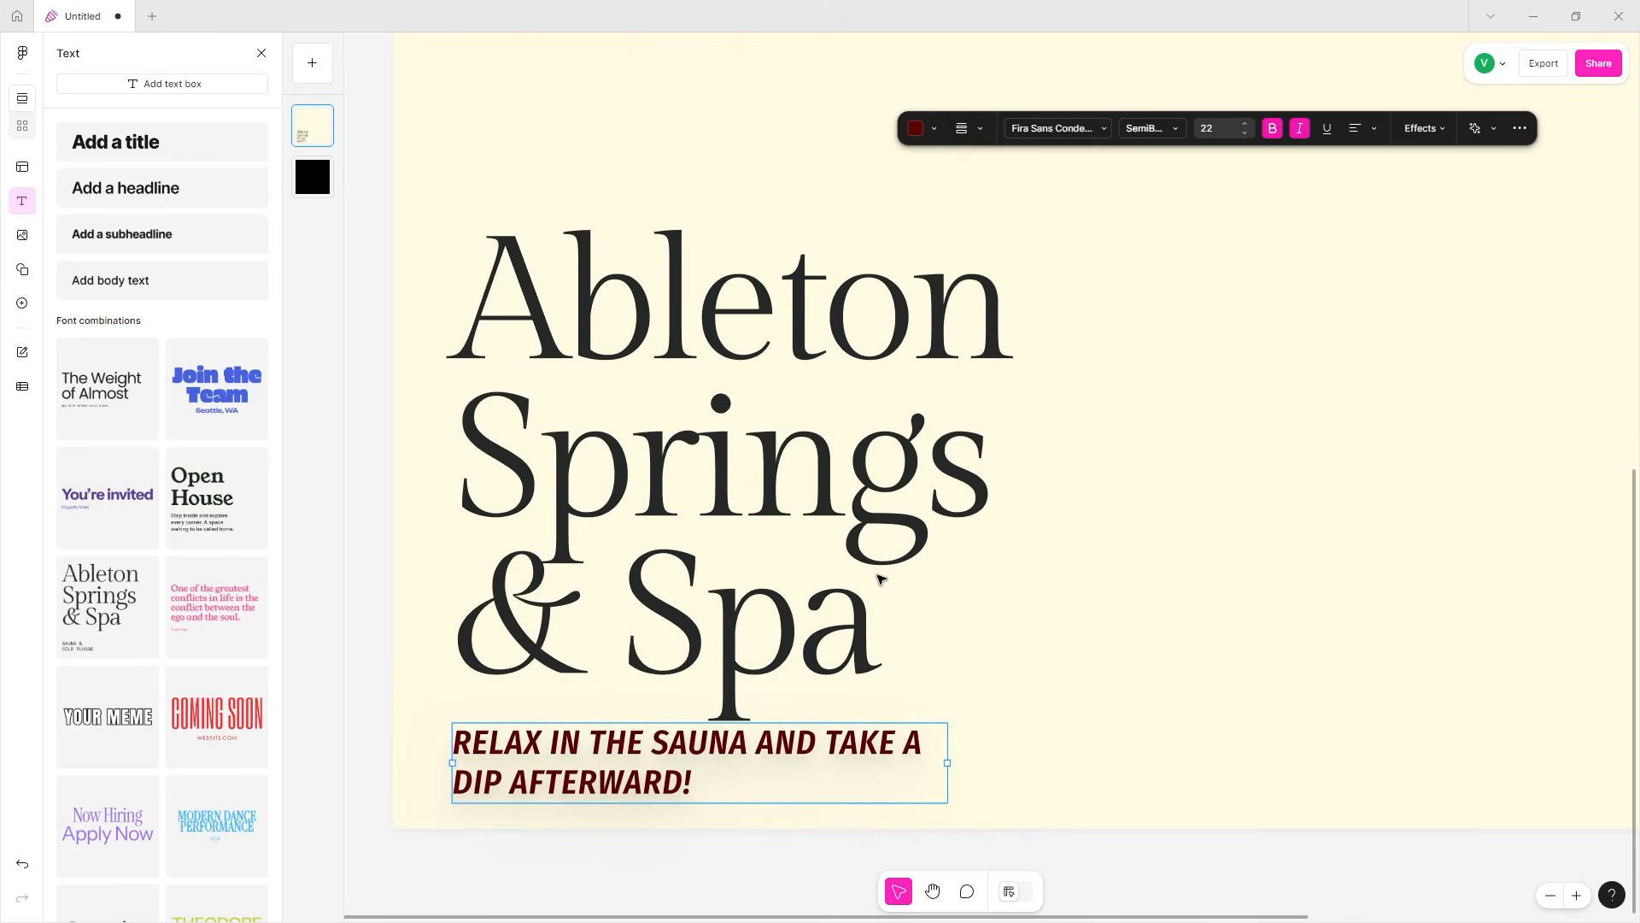
click(1476, 129)
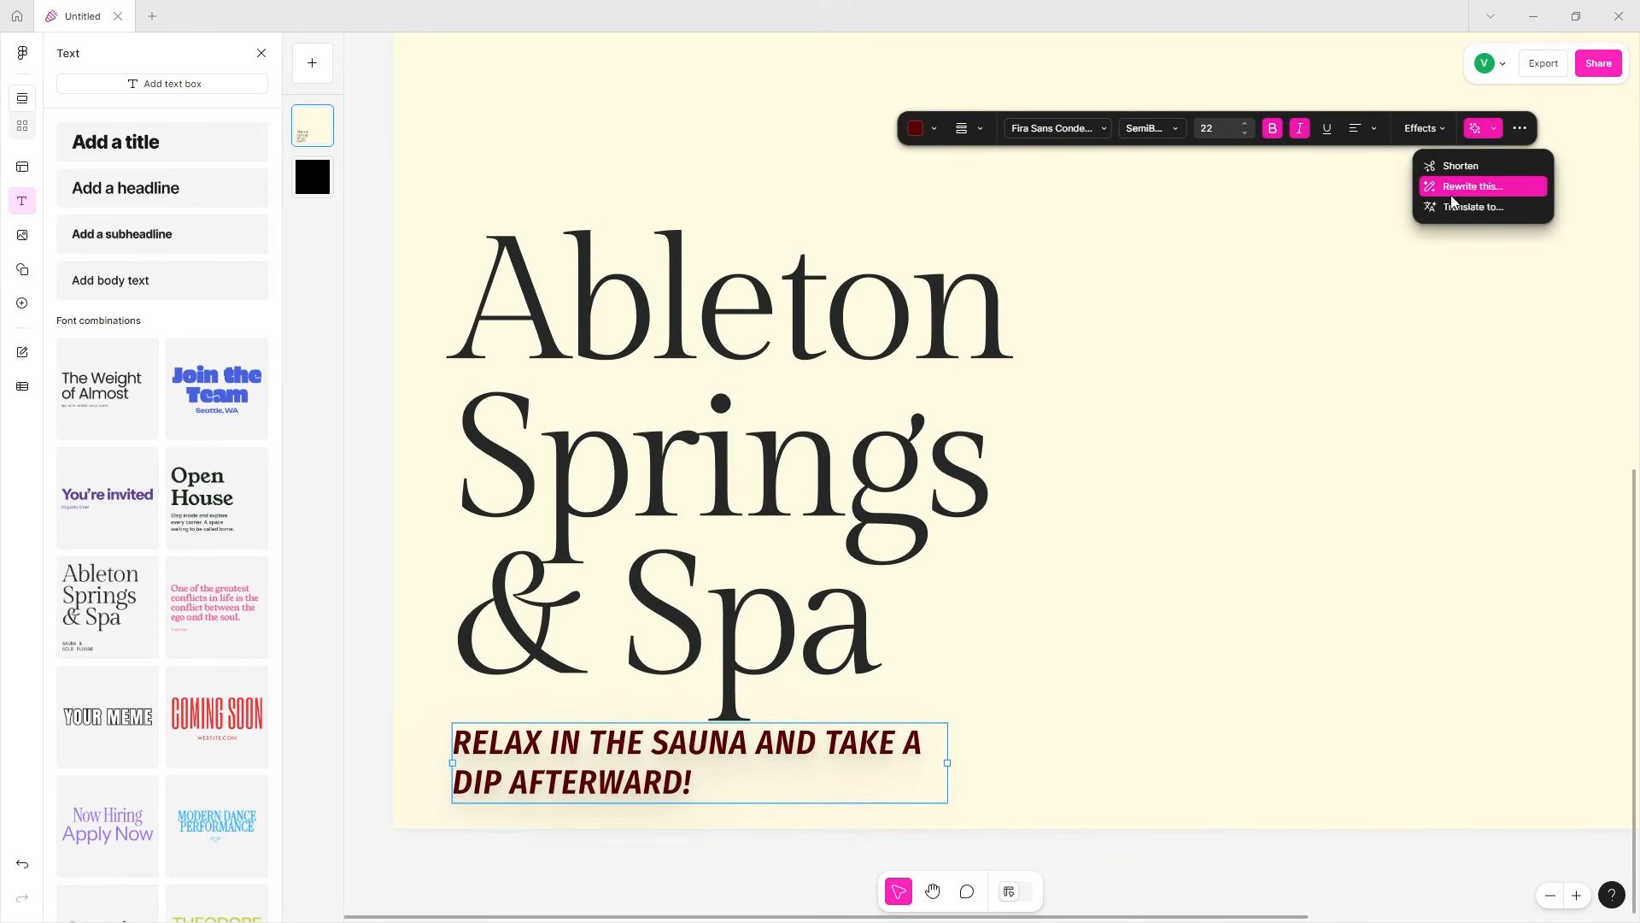
click(1457, 166)
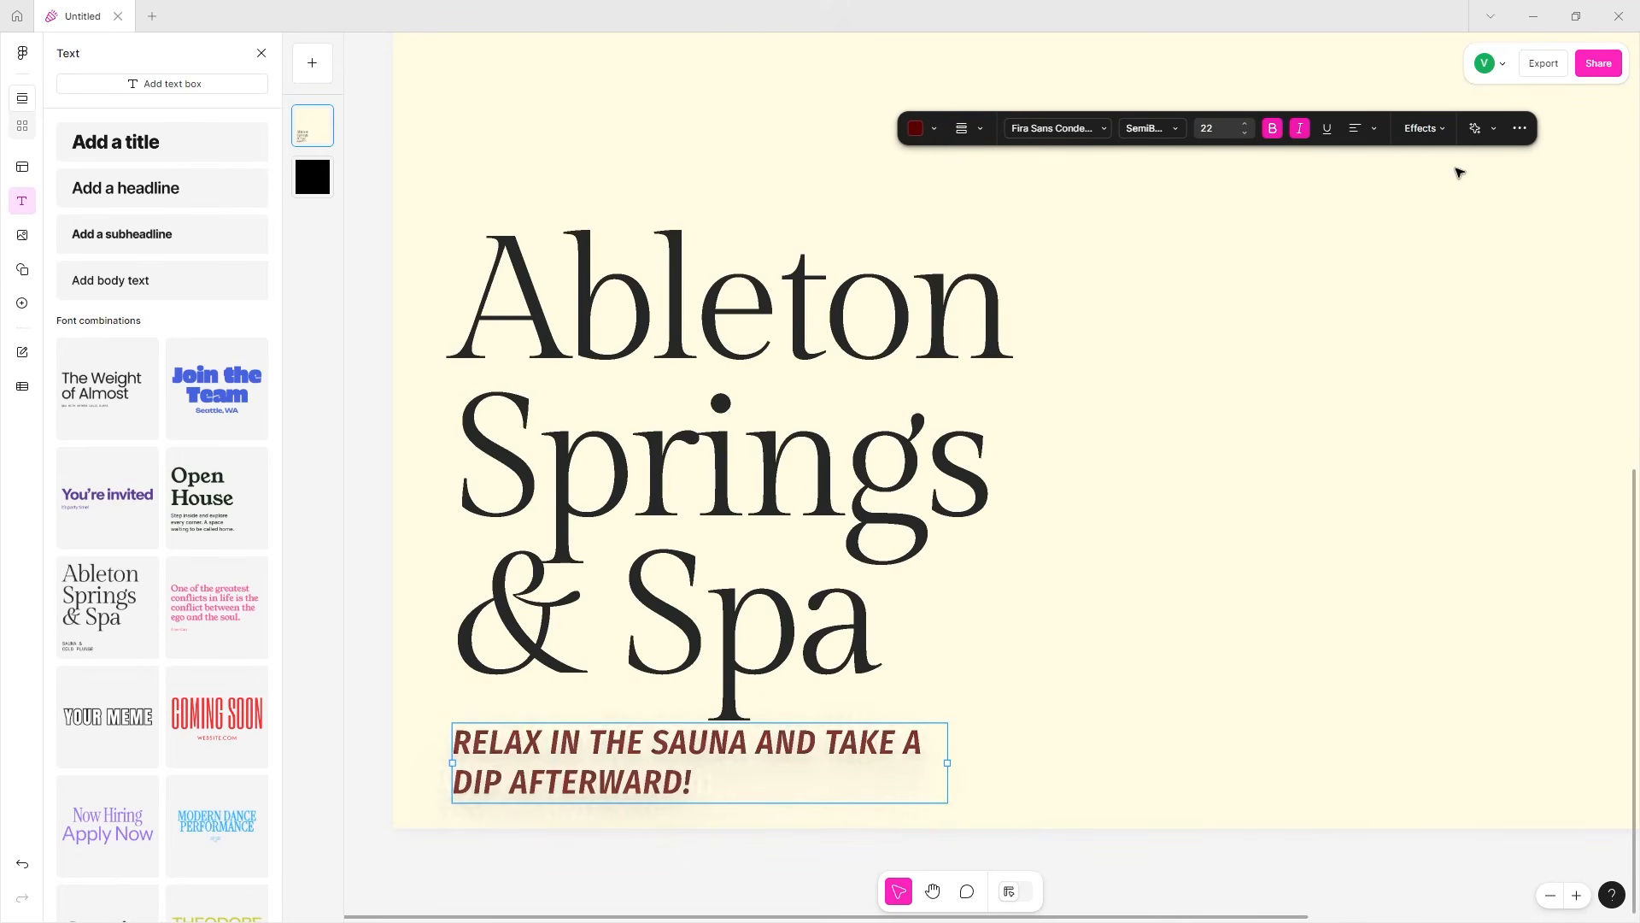
click(1486, 130)
click(1461, 176)
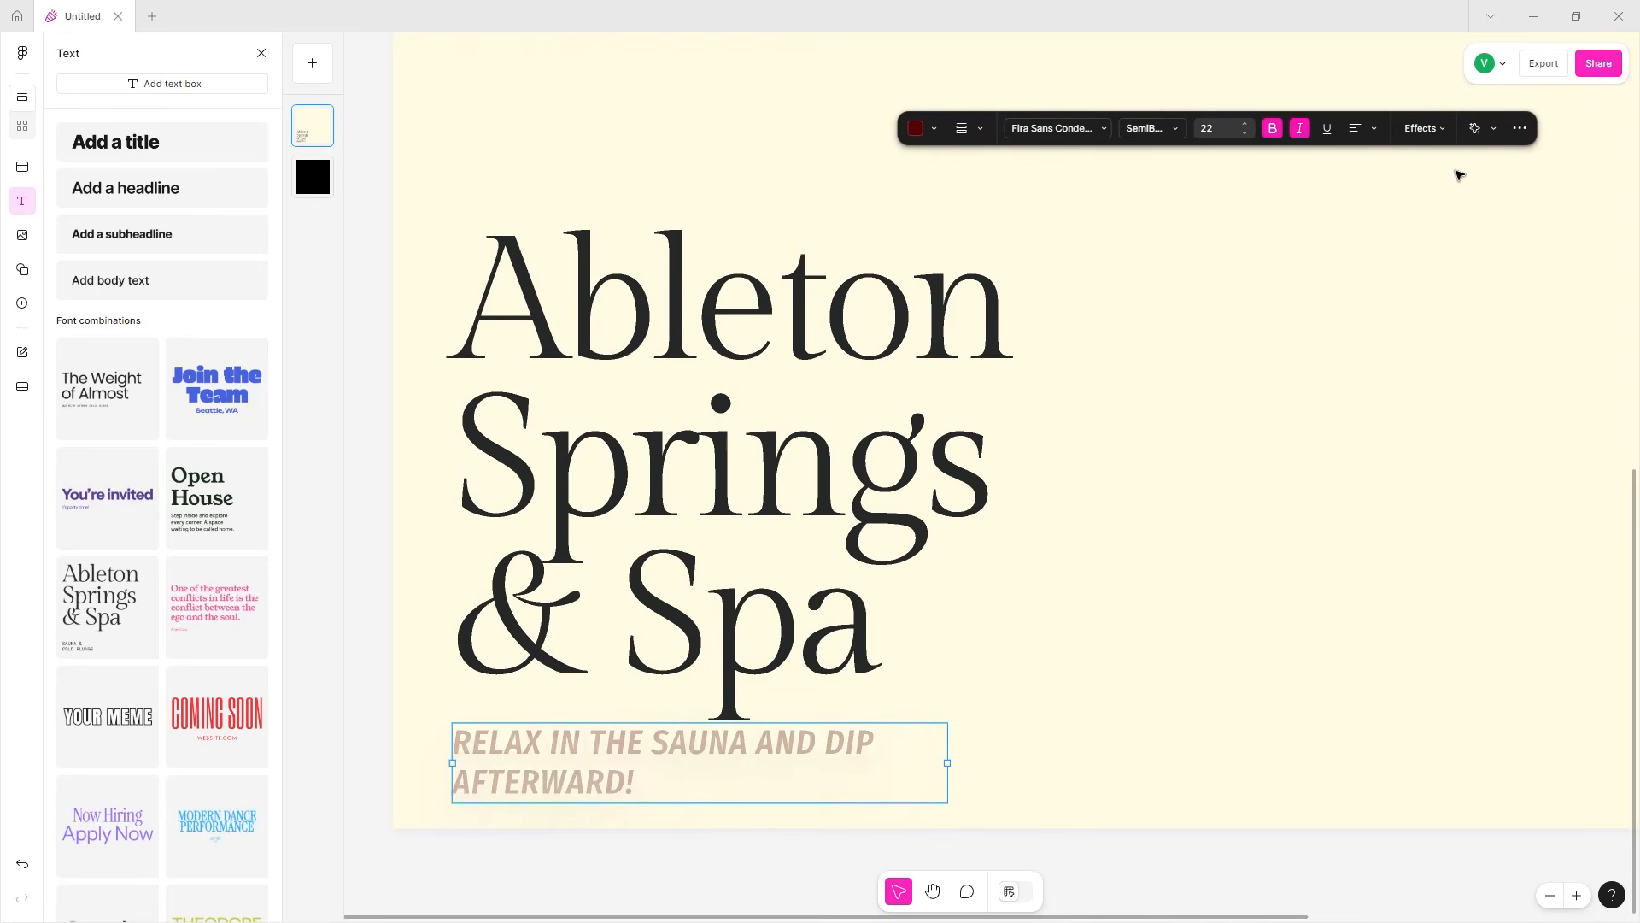
- Format the shortened tagline as a bulleted list
click(1519, 128)
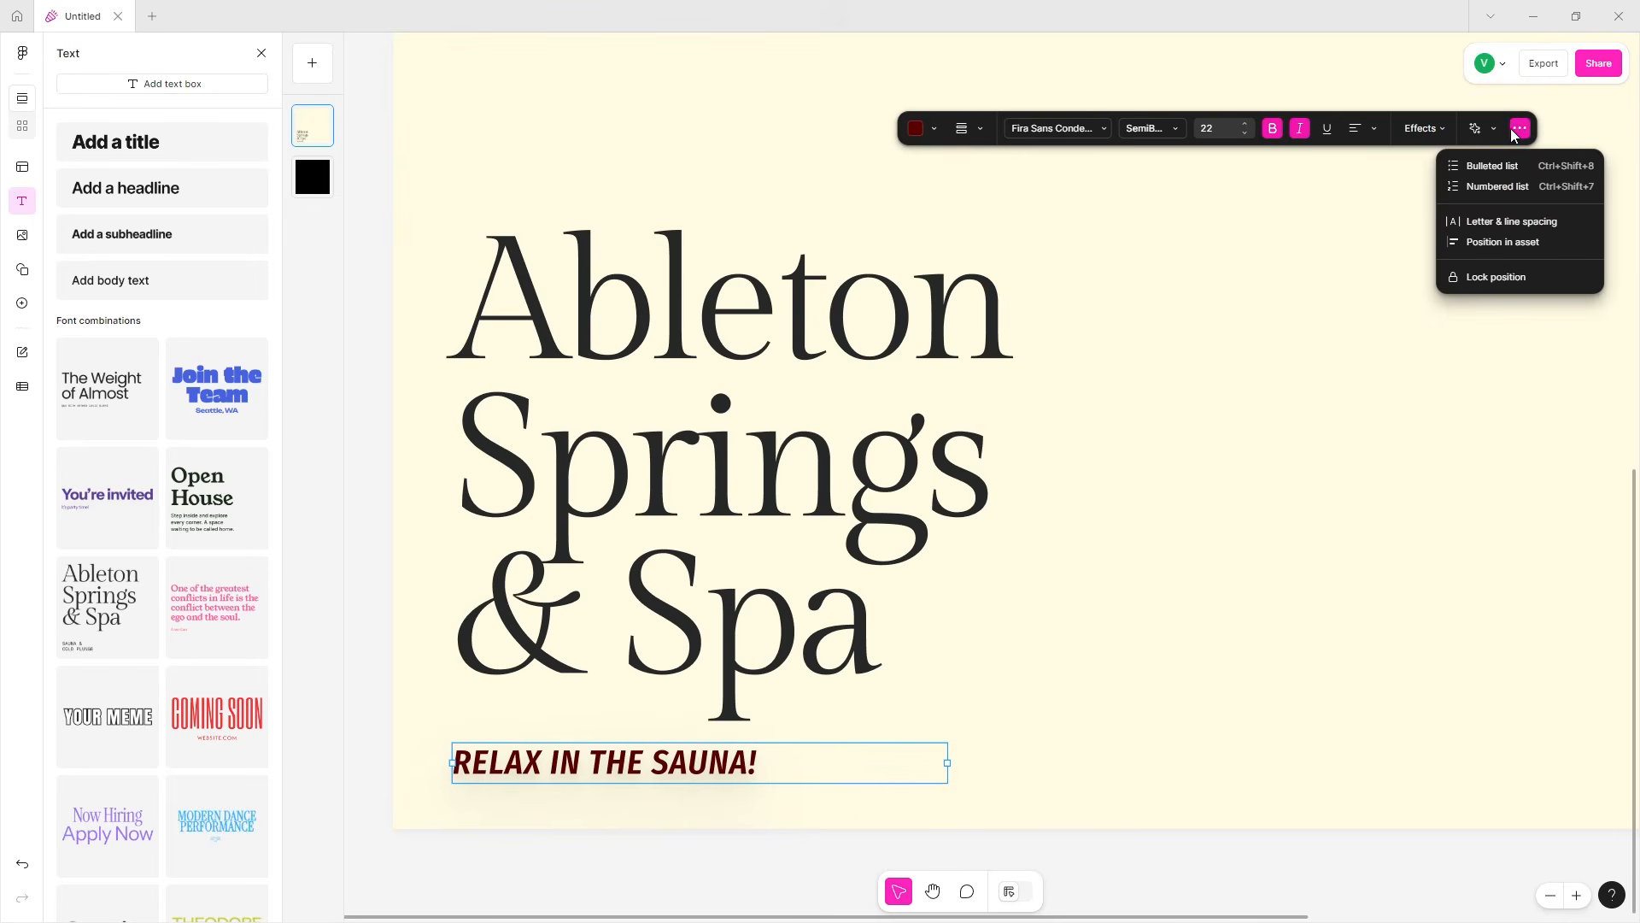
click(1486, 169)
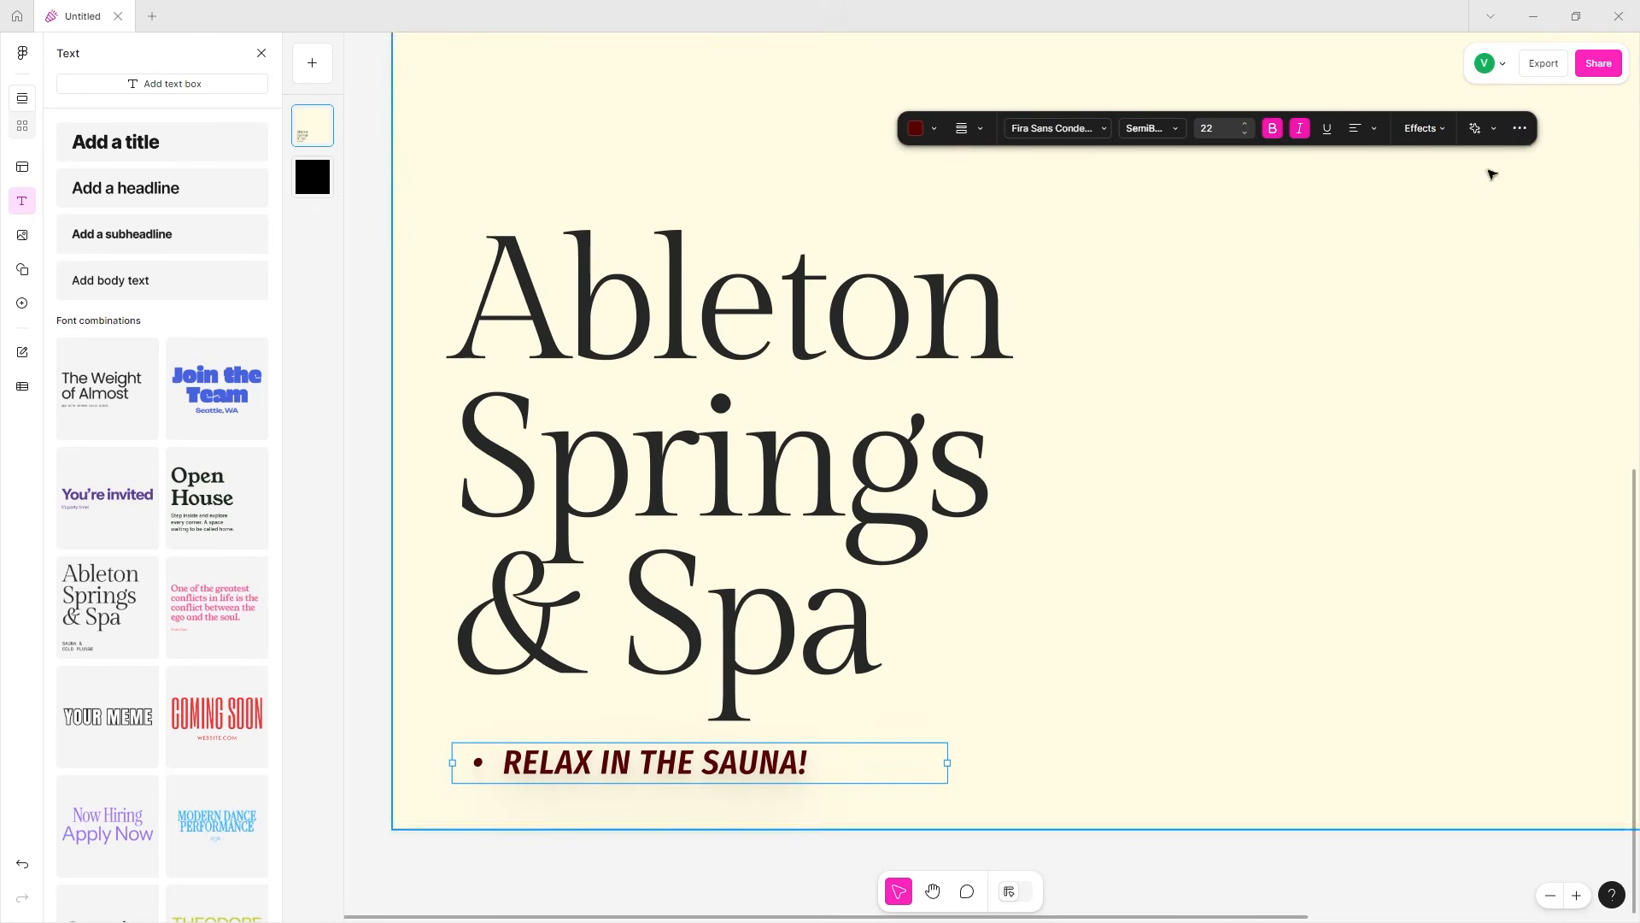
- Convert the tagline to a numbered list and increase its line spacing to 152%
click(1520, 130)
click(1504, 183)
click(1520, 130)
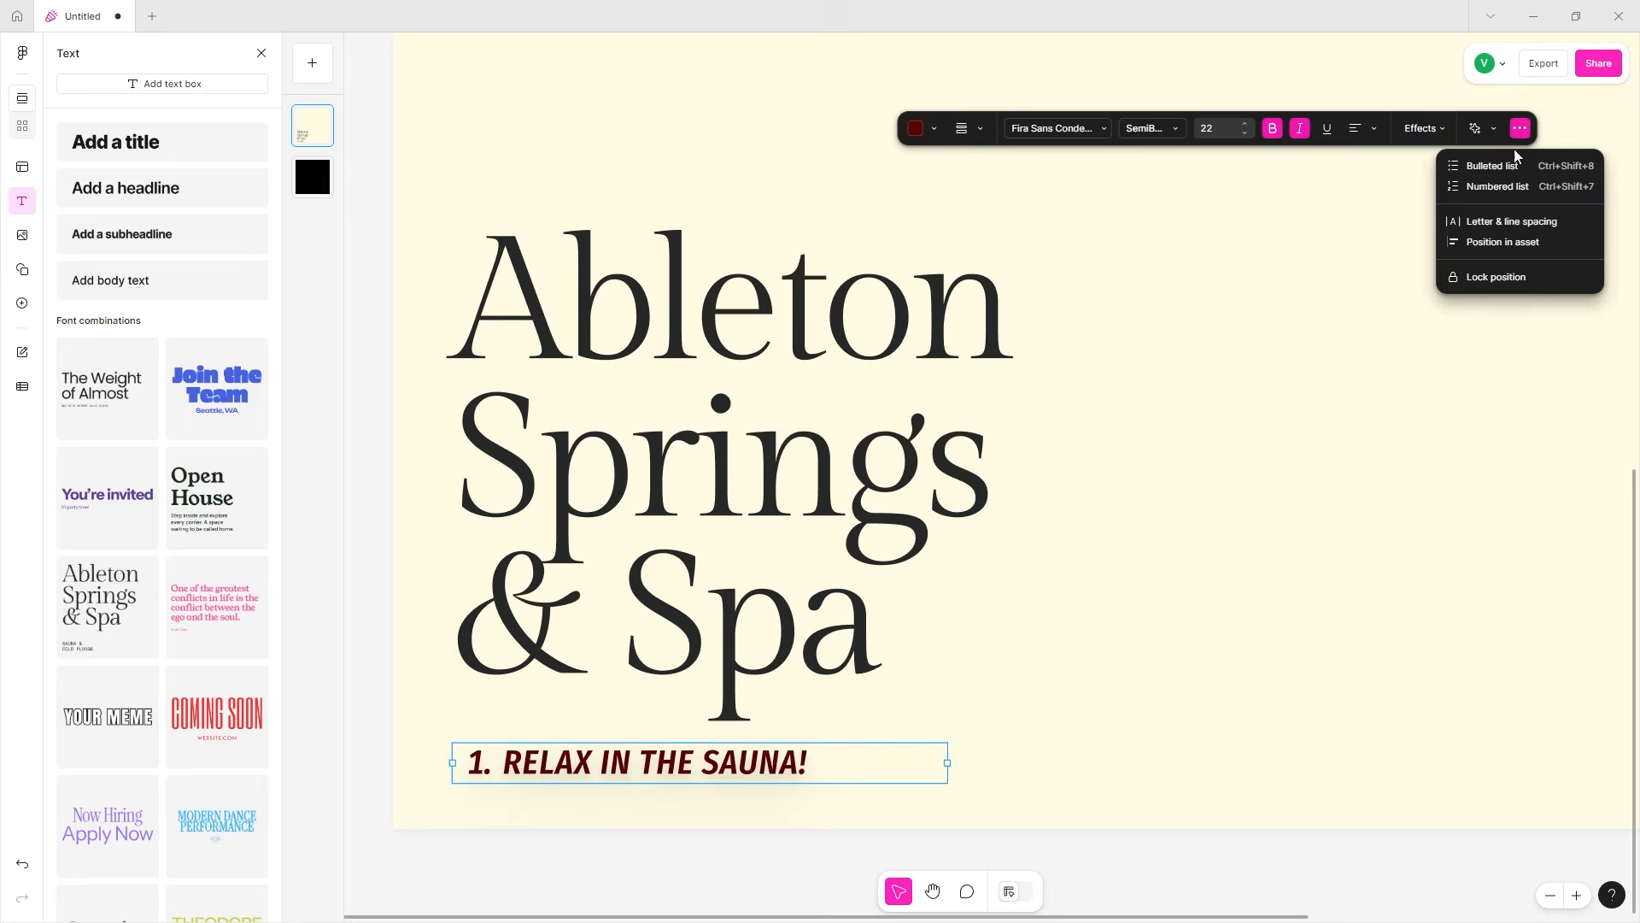
click(1495, 217)
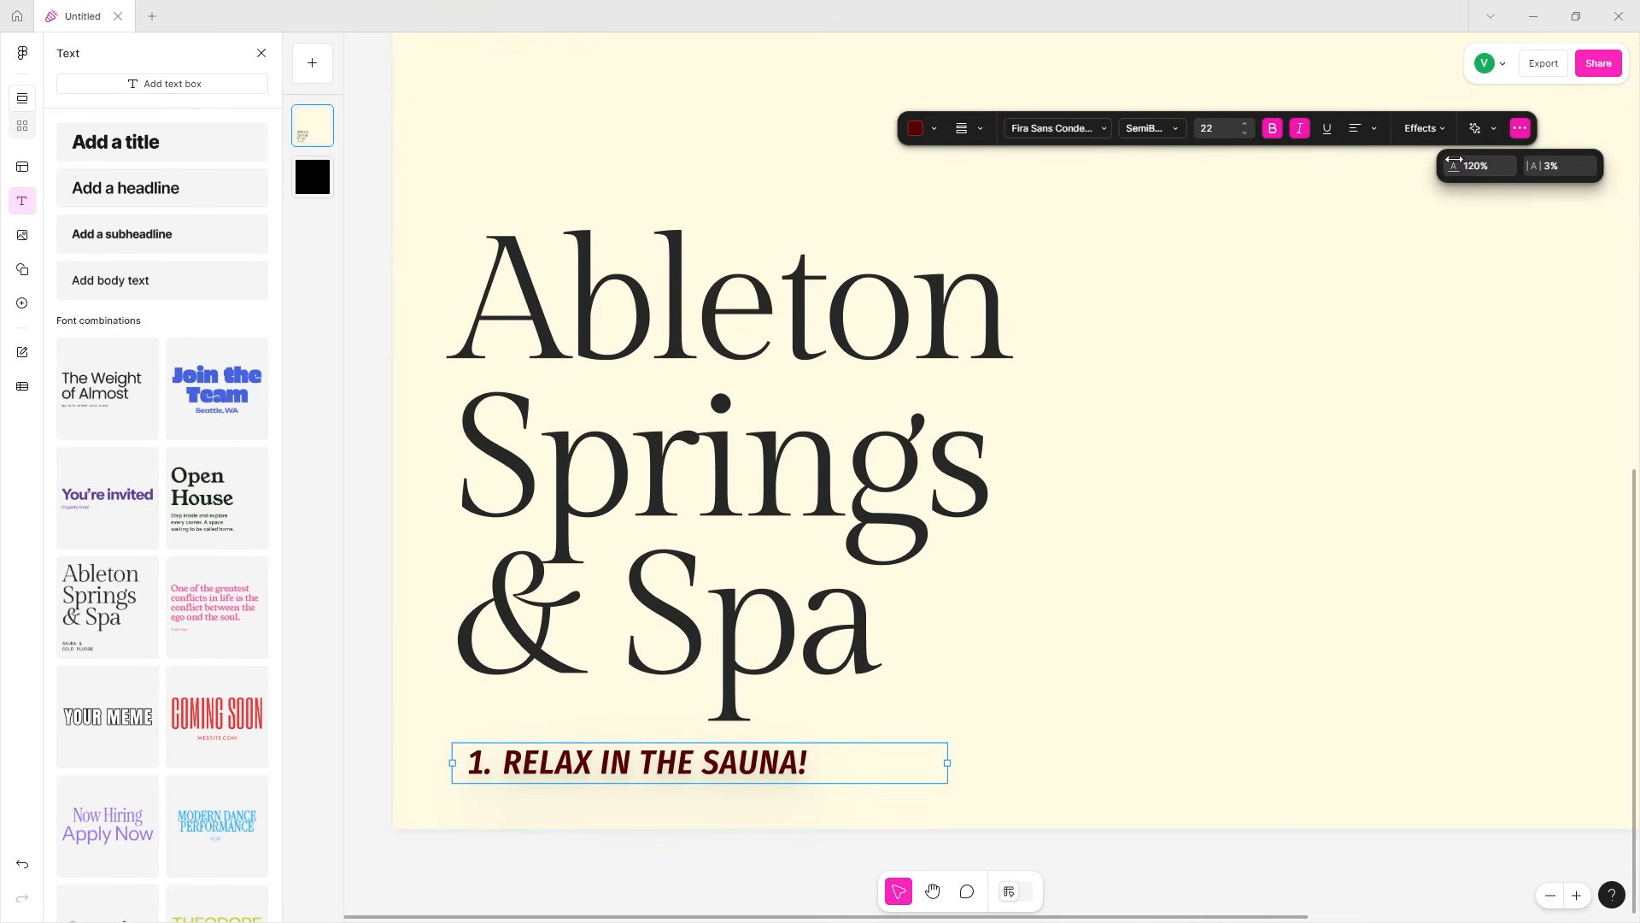
drag(1459, 166, 1514, 165)
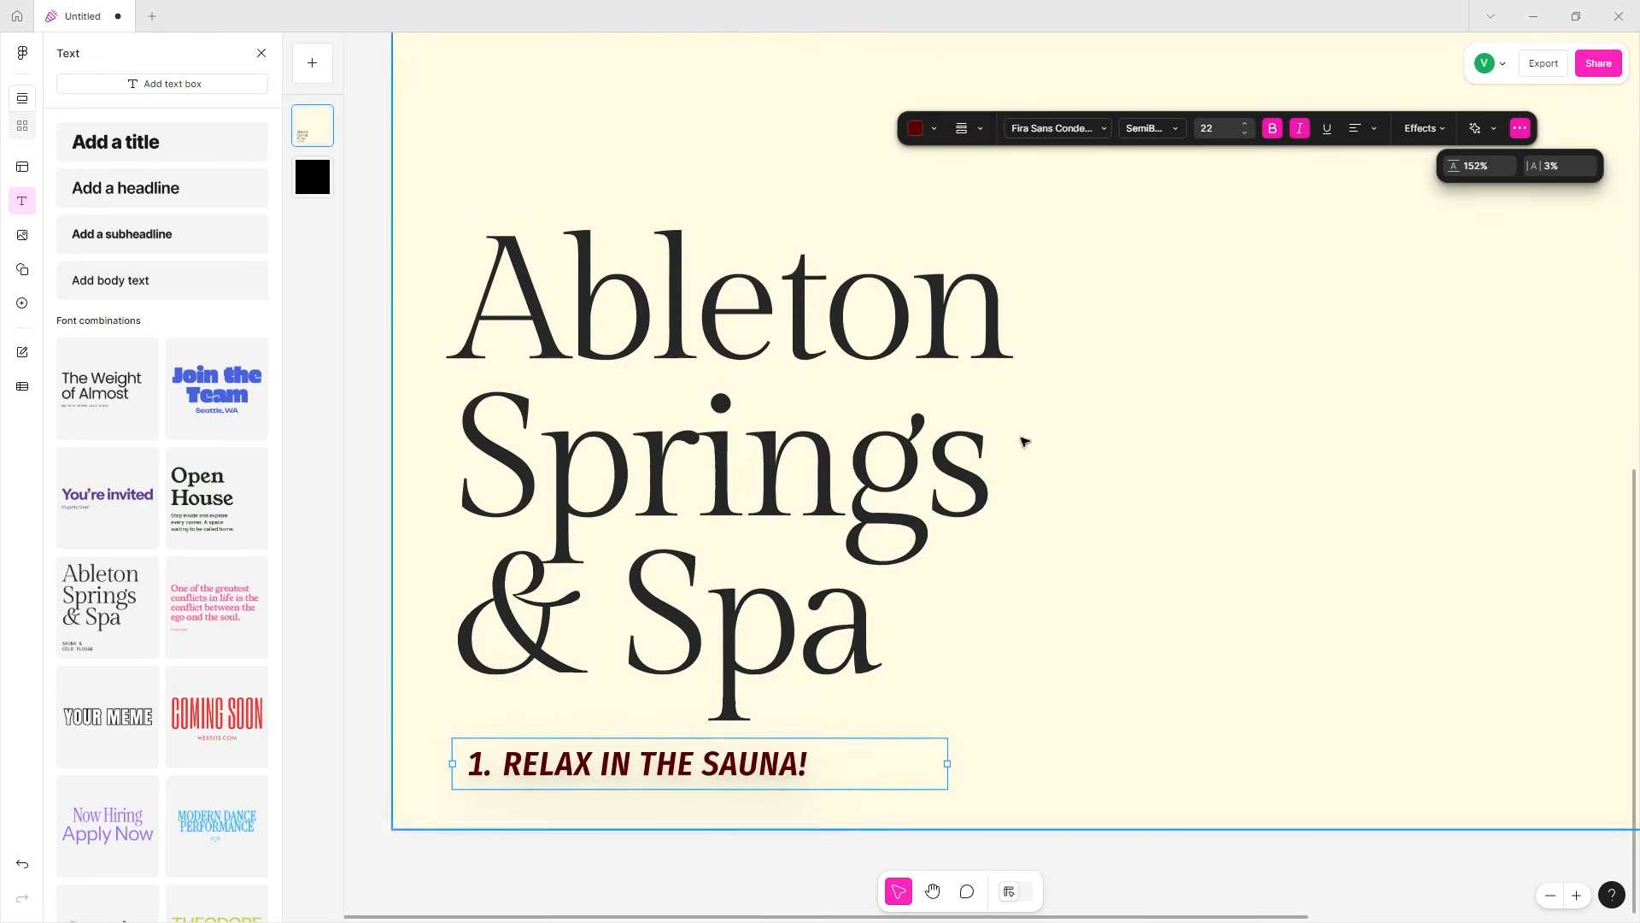
- Add a second numbered item reading "LINE TWO" below the tagline
click(813, 761)
key(Return)
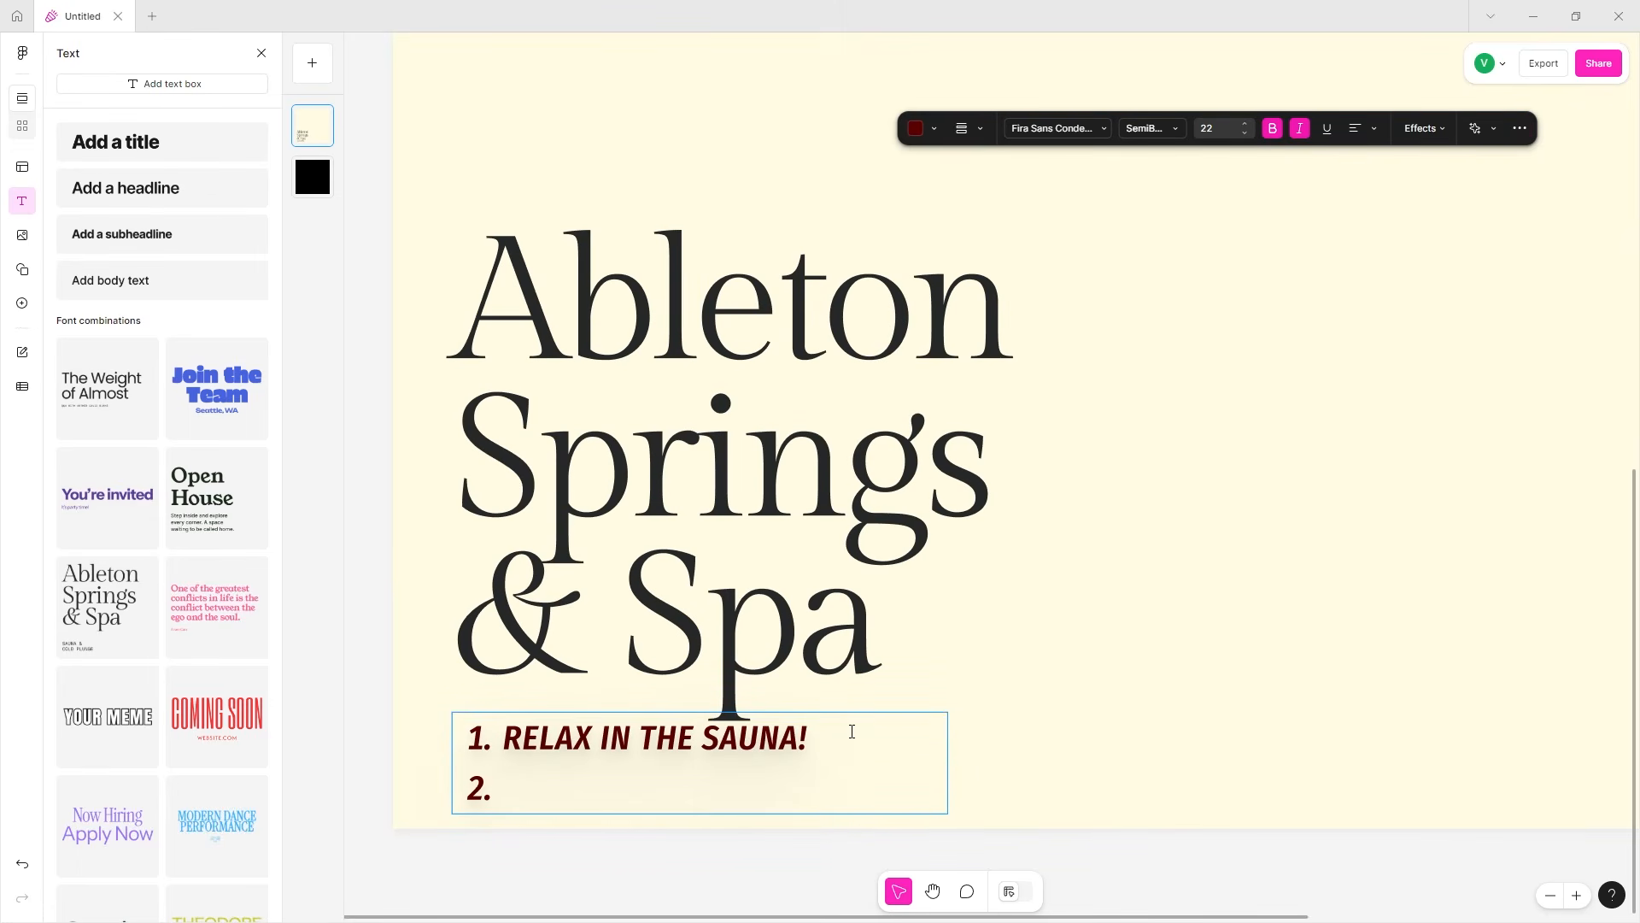
text(LINE TWO)
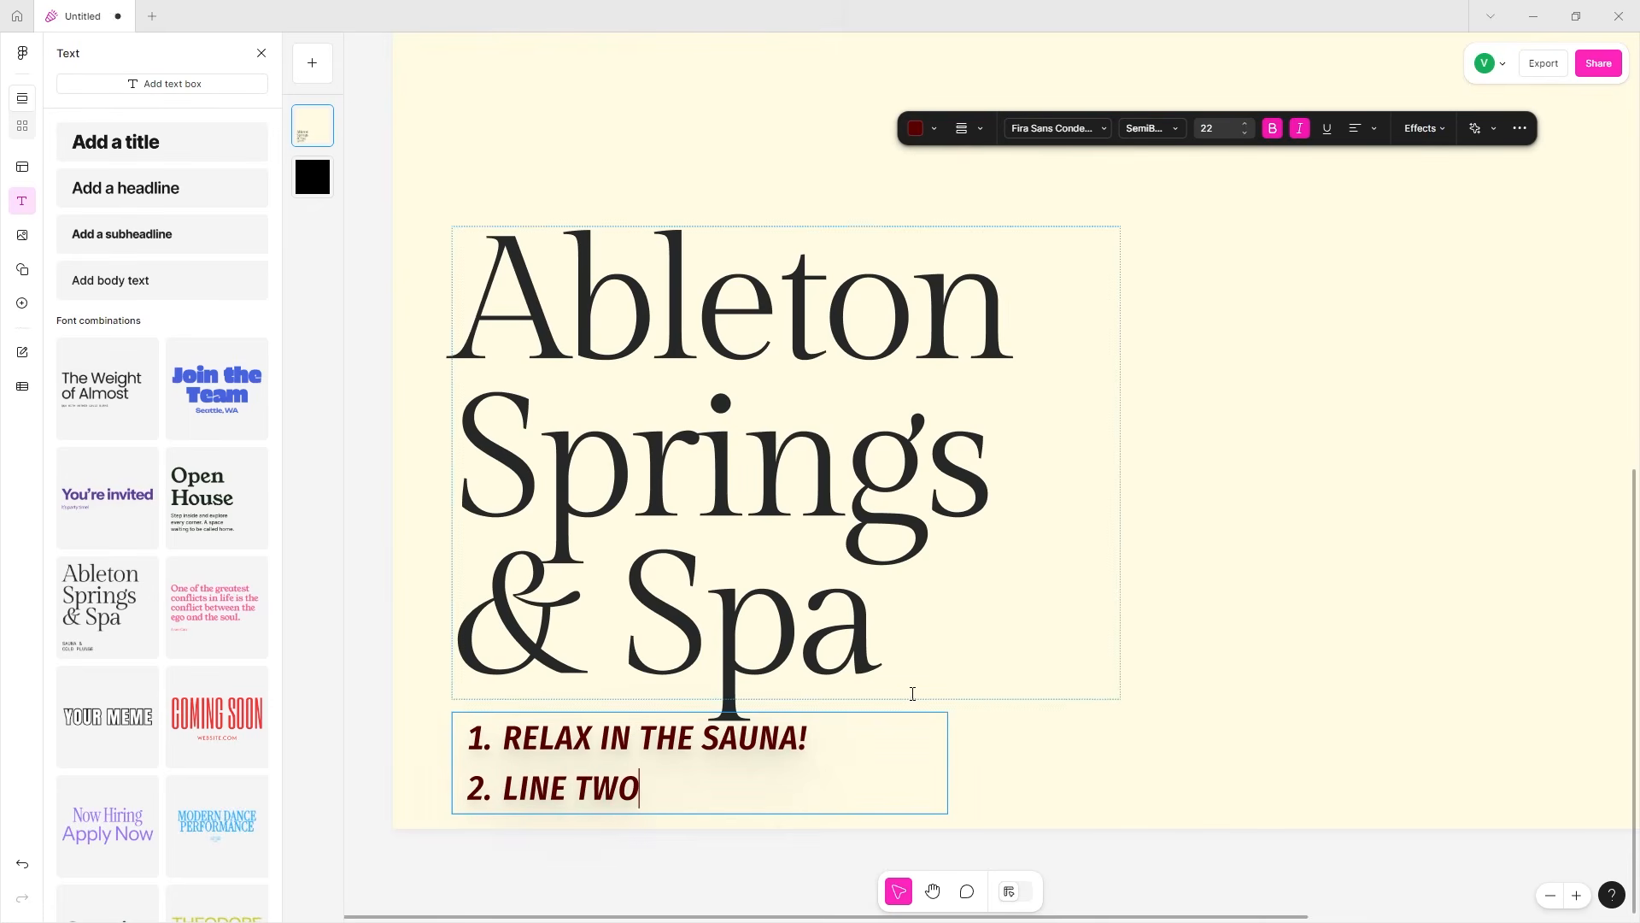
- Set both numbered lines of the tagline to 120% line spacing and 5% letter spacing
click(1068, 652)
click(734, 760)
triple_click(734, 760)
drag(676, 798, 482, 726)
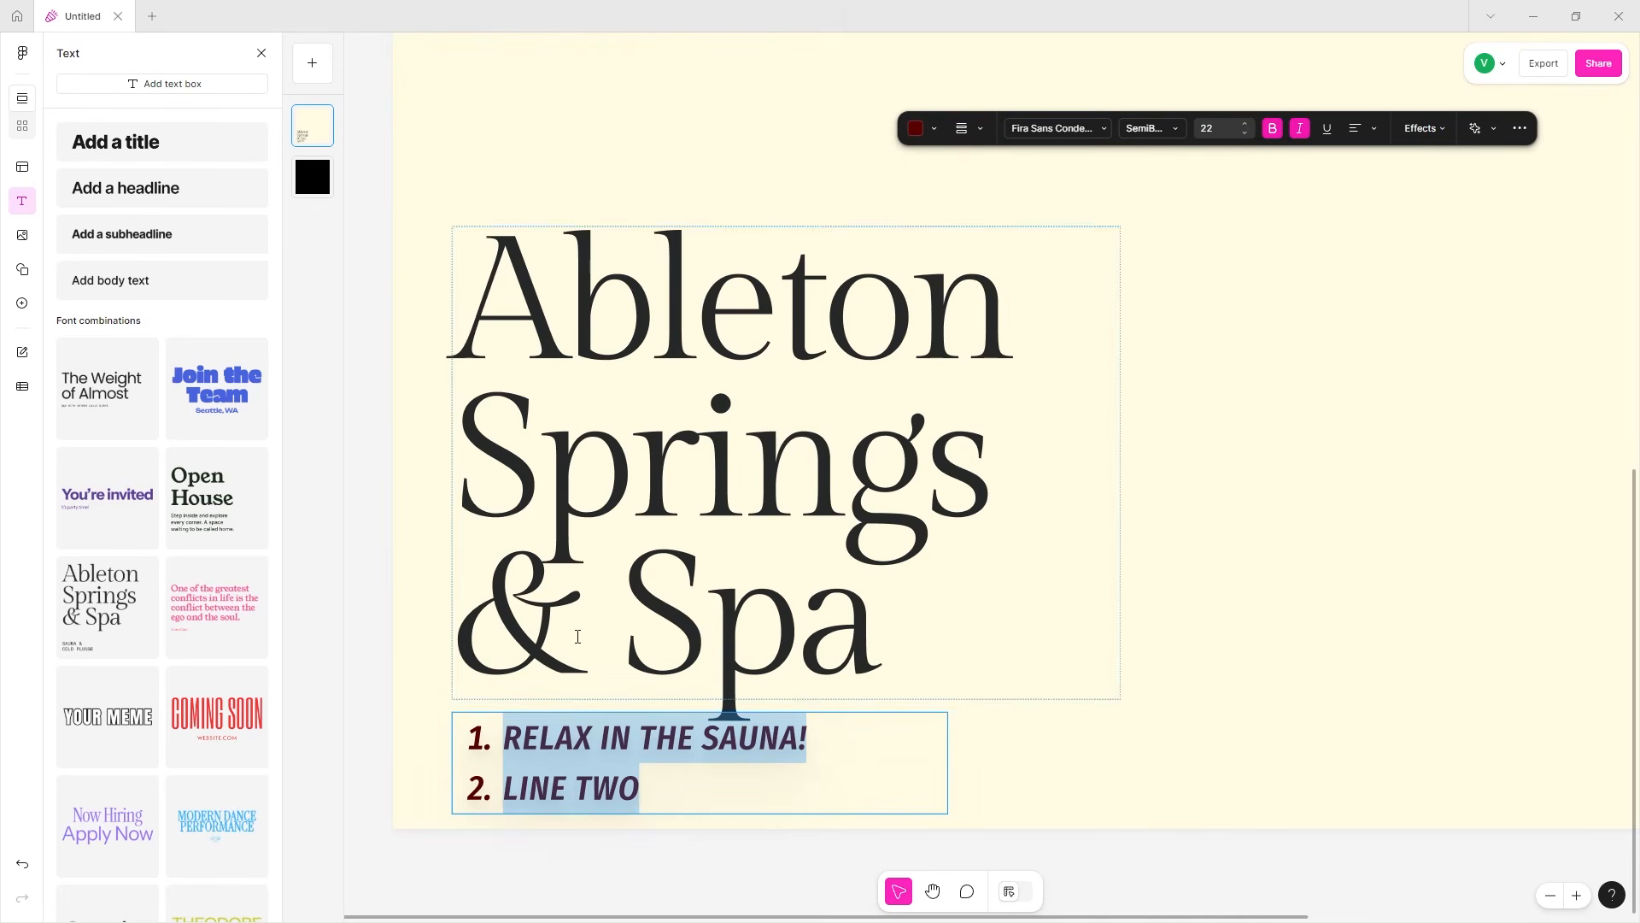
click(1520, 129)
click(1499, 220)
drag(1456, 166, 1405, 205)
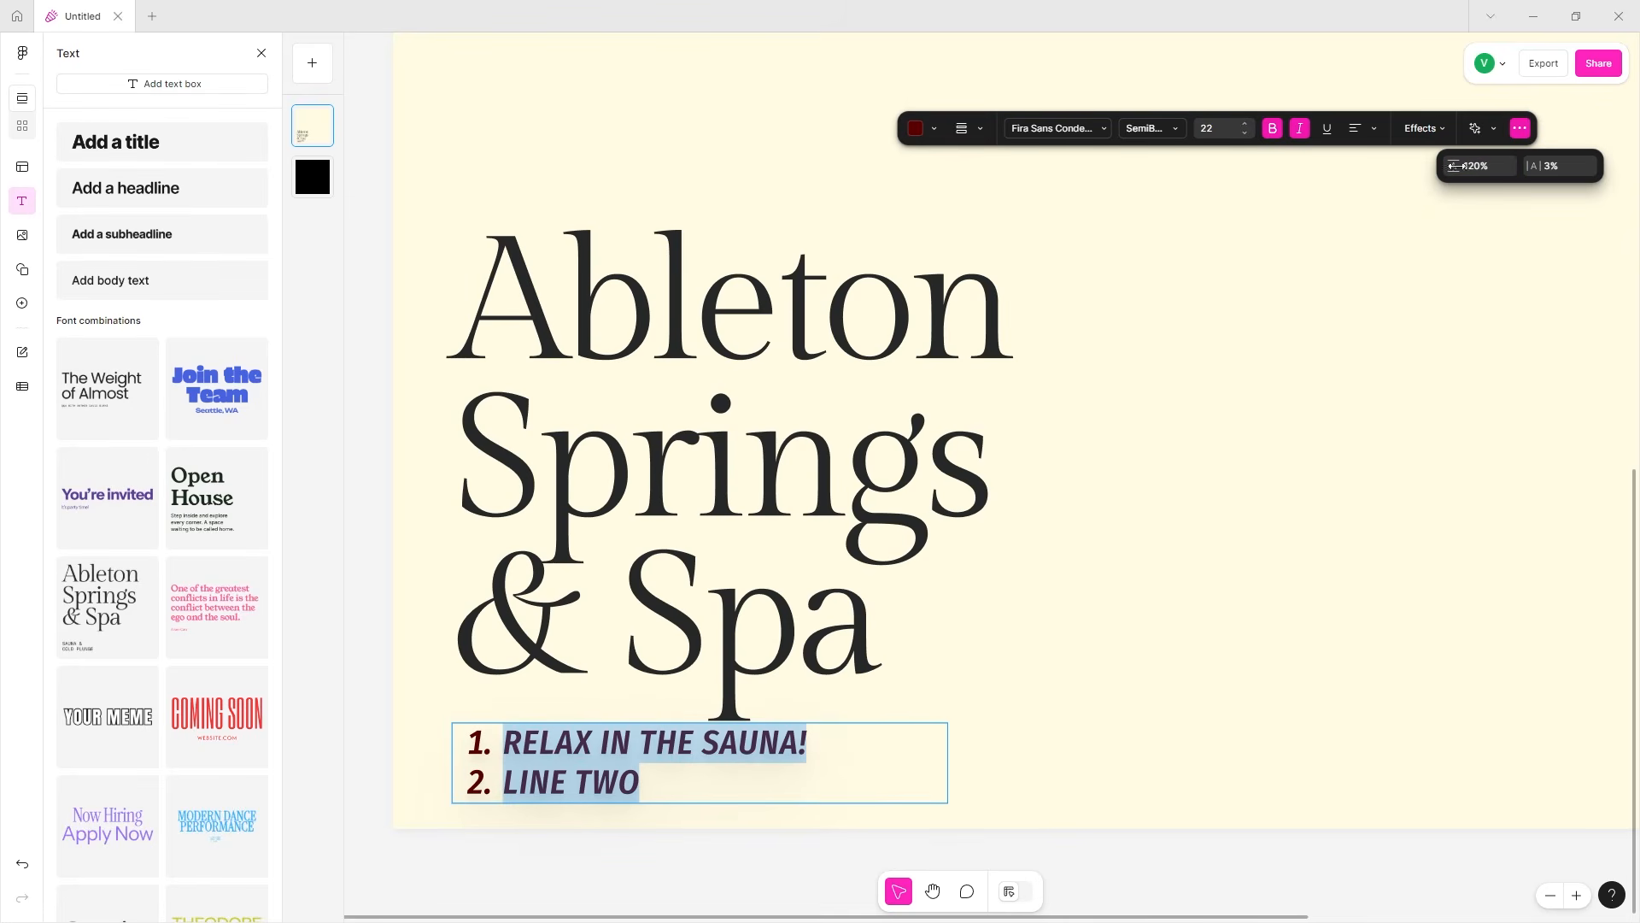
mouse_move(1534, 166)
mouse_down()
mouse_move(1582, 166)
mouse_move(1535, 166)
mouse_up()
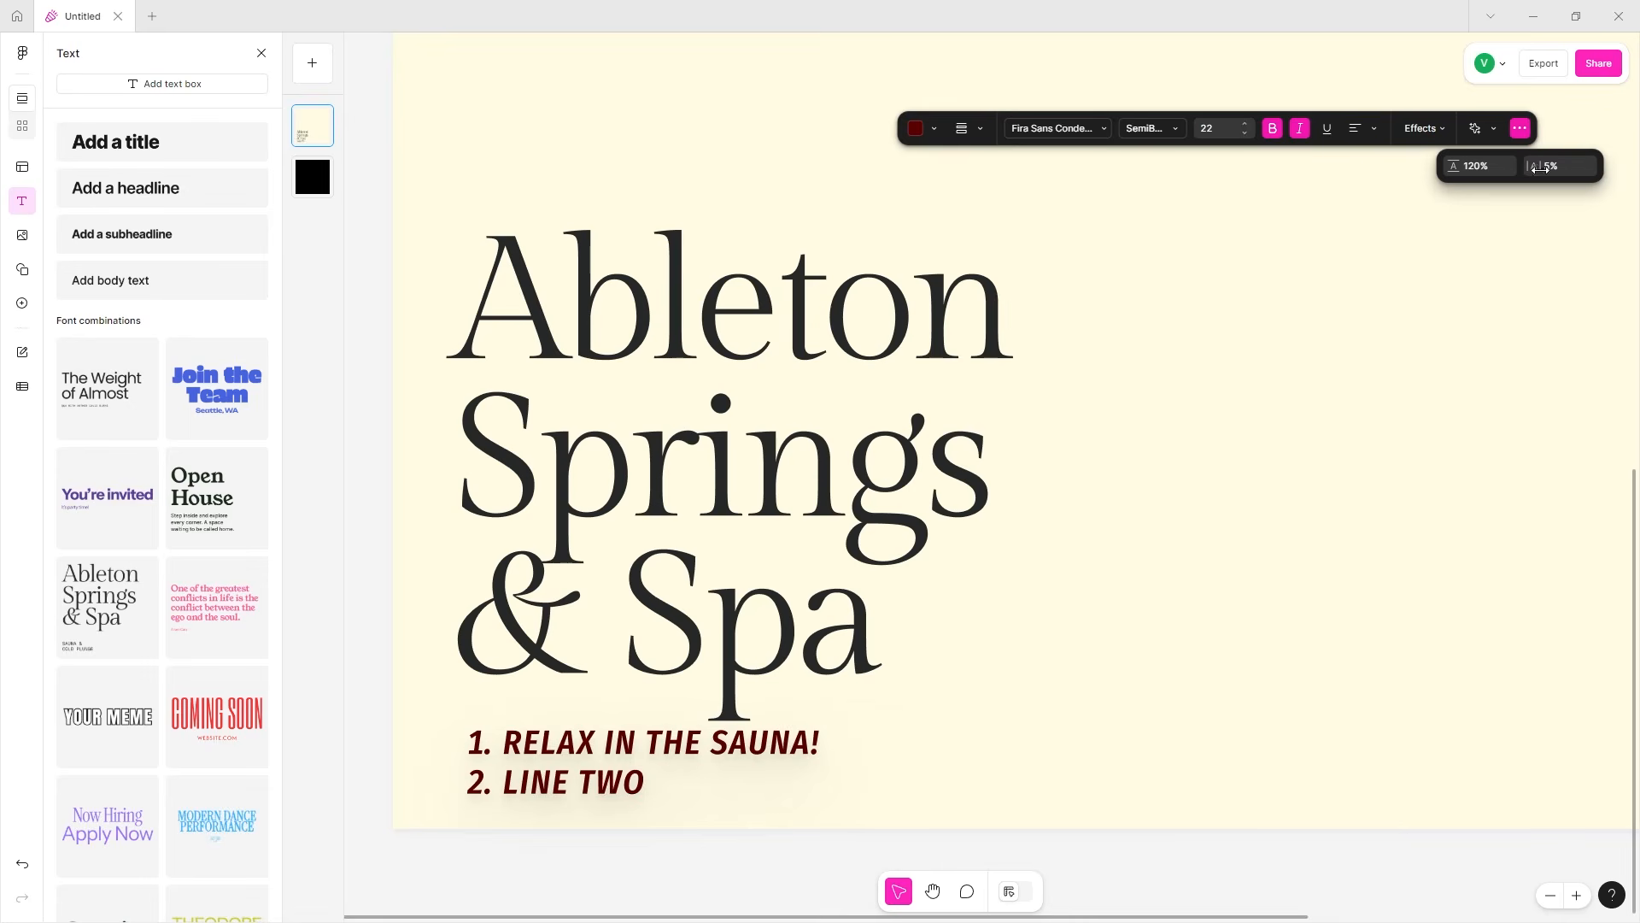
- Try to centre the tagline horizontally within the asset
click(1519, 130)
click(1519, 130)
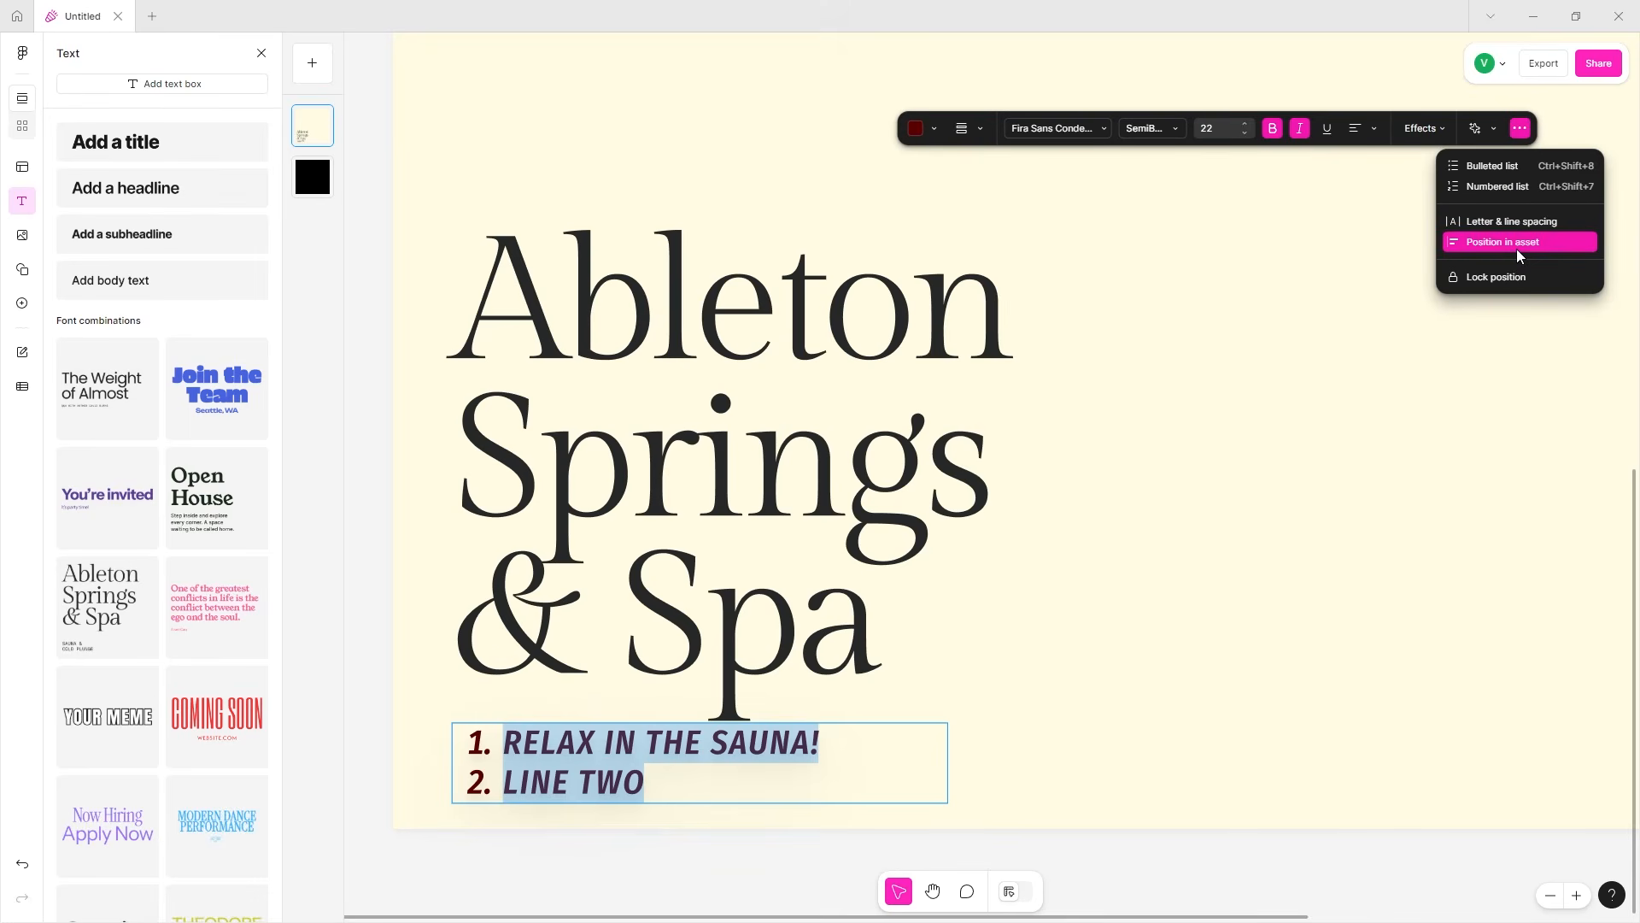
click(1517, 243)
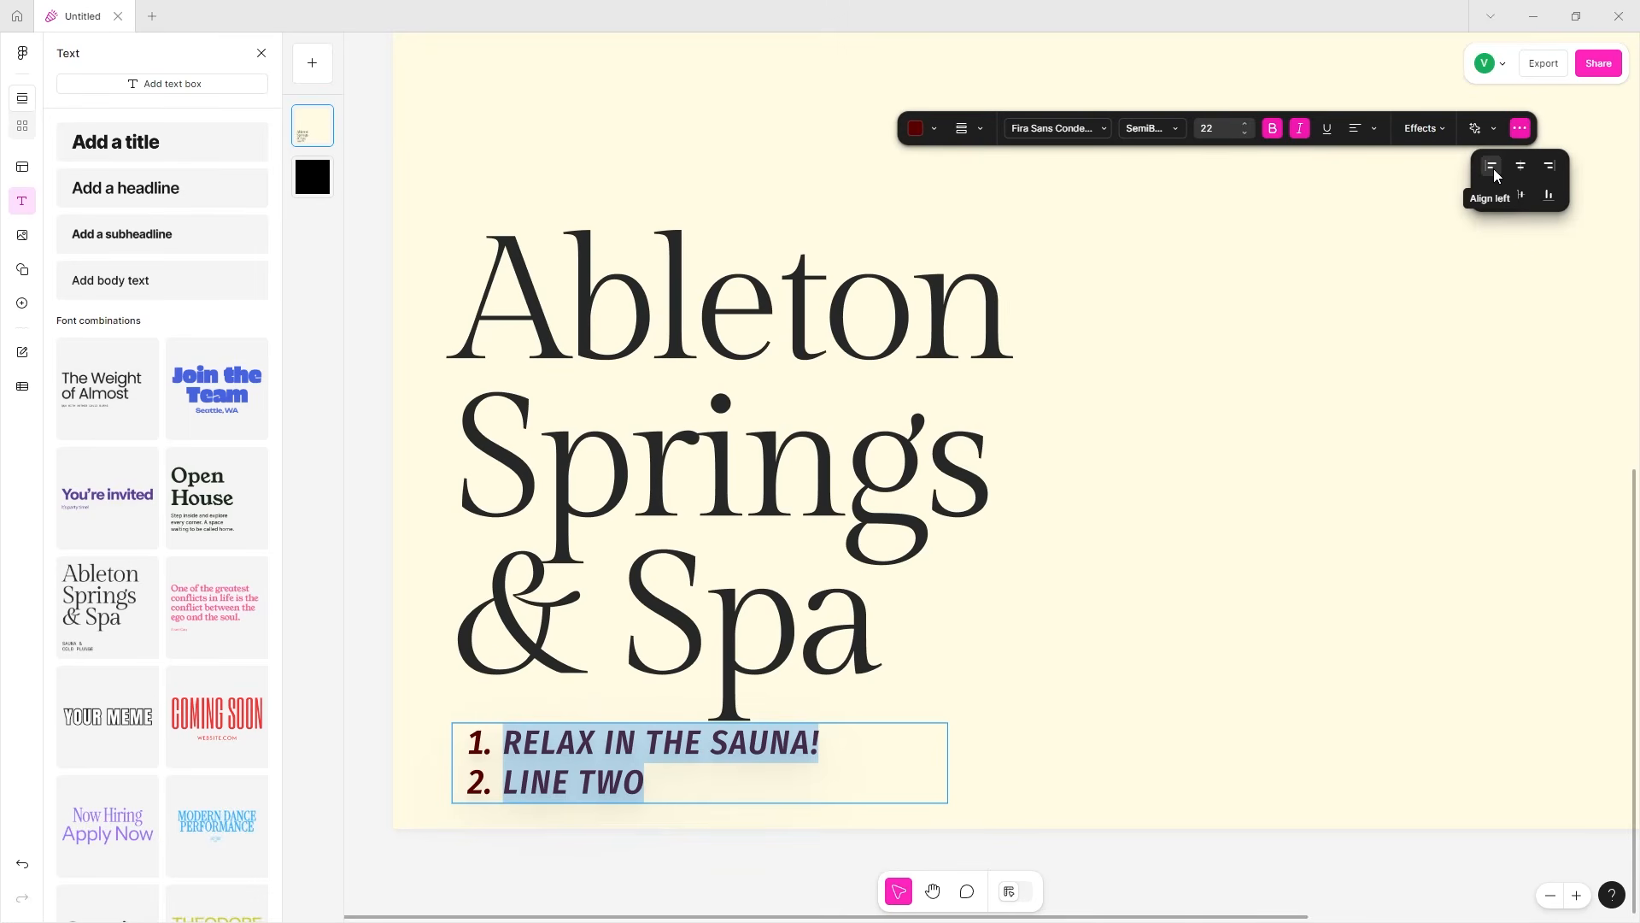
click(1523, 171)
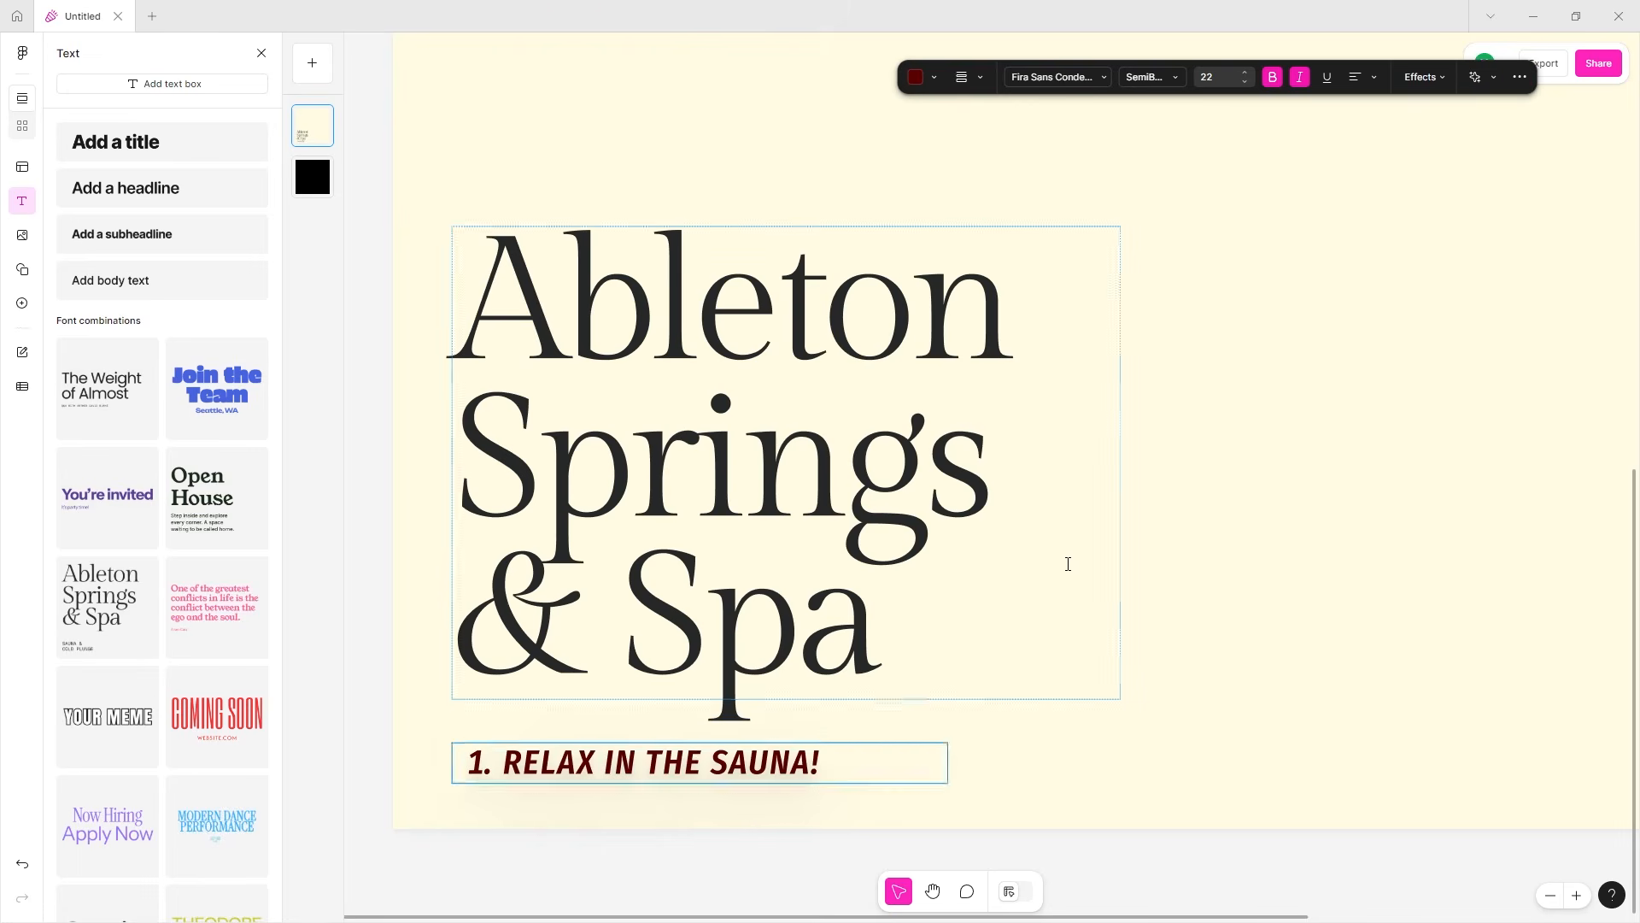
- Remove the numbered-list formatting from the "RELAX IN THE SAUNA!" tagline and deselect it
click(1068, 564)
double_click(673, 763)
triple_click(502, 754)
click(502, 753)
triple_click(506, 755)
click(1520, 77)
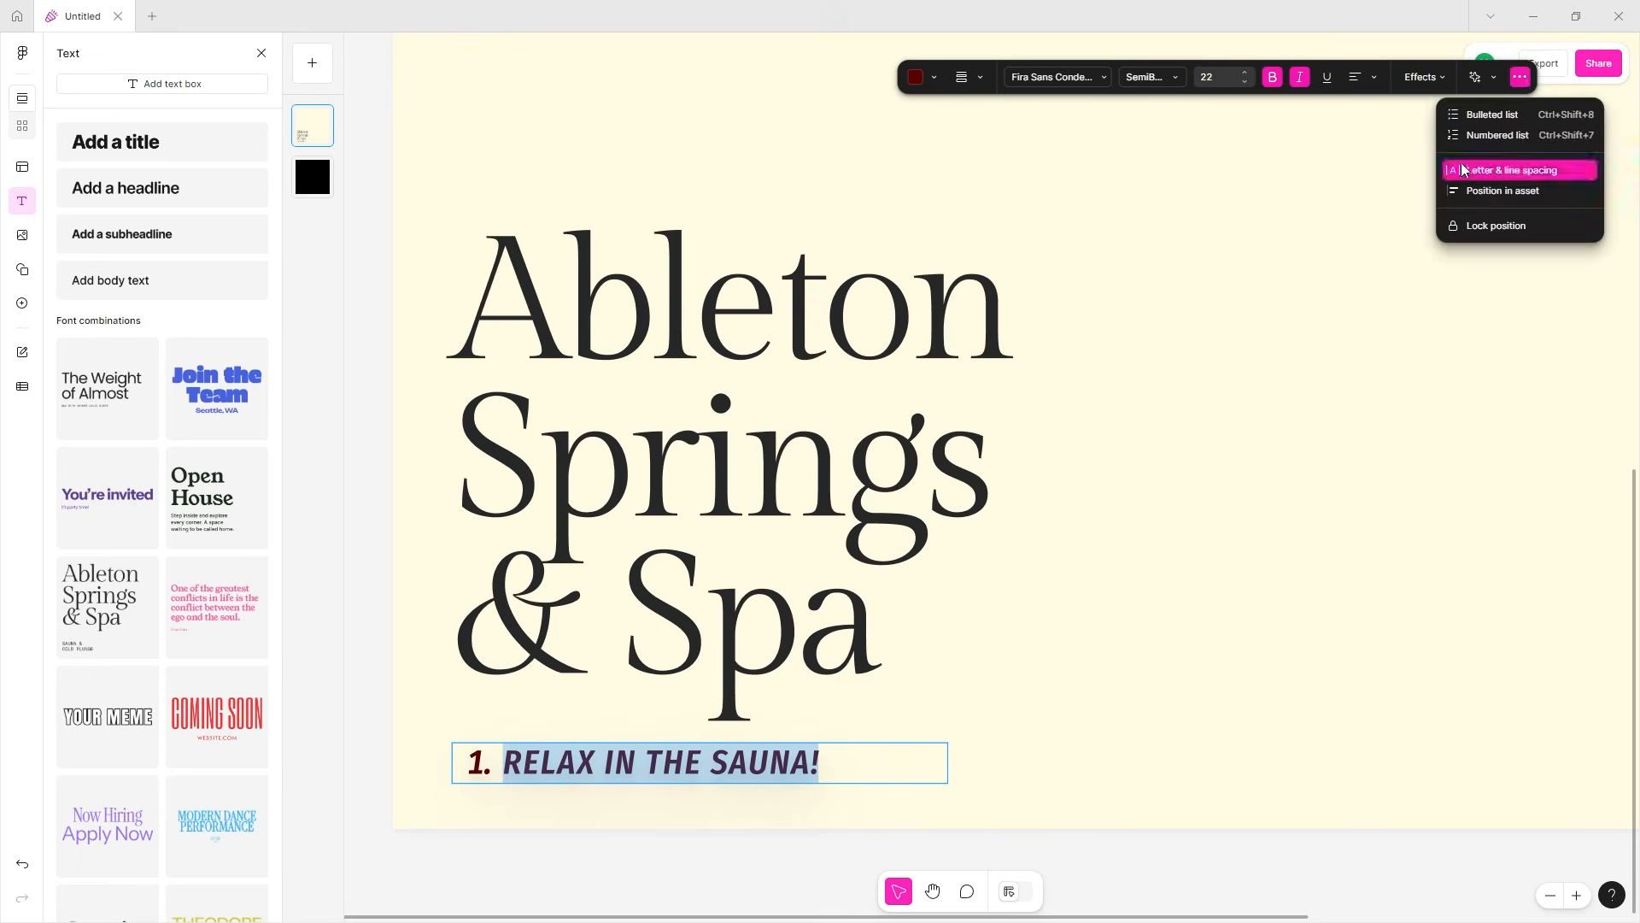
click(1464, 132)
click(1279, 446)
click(817, 701)
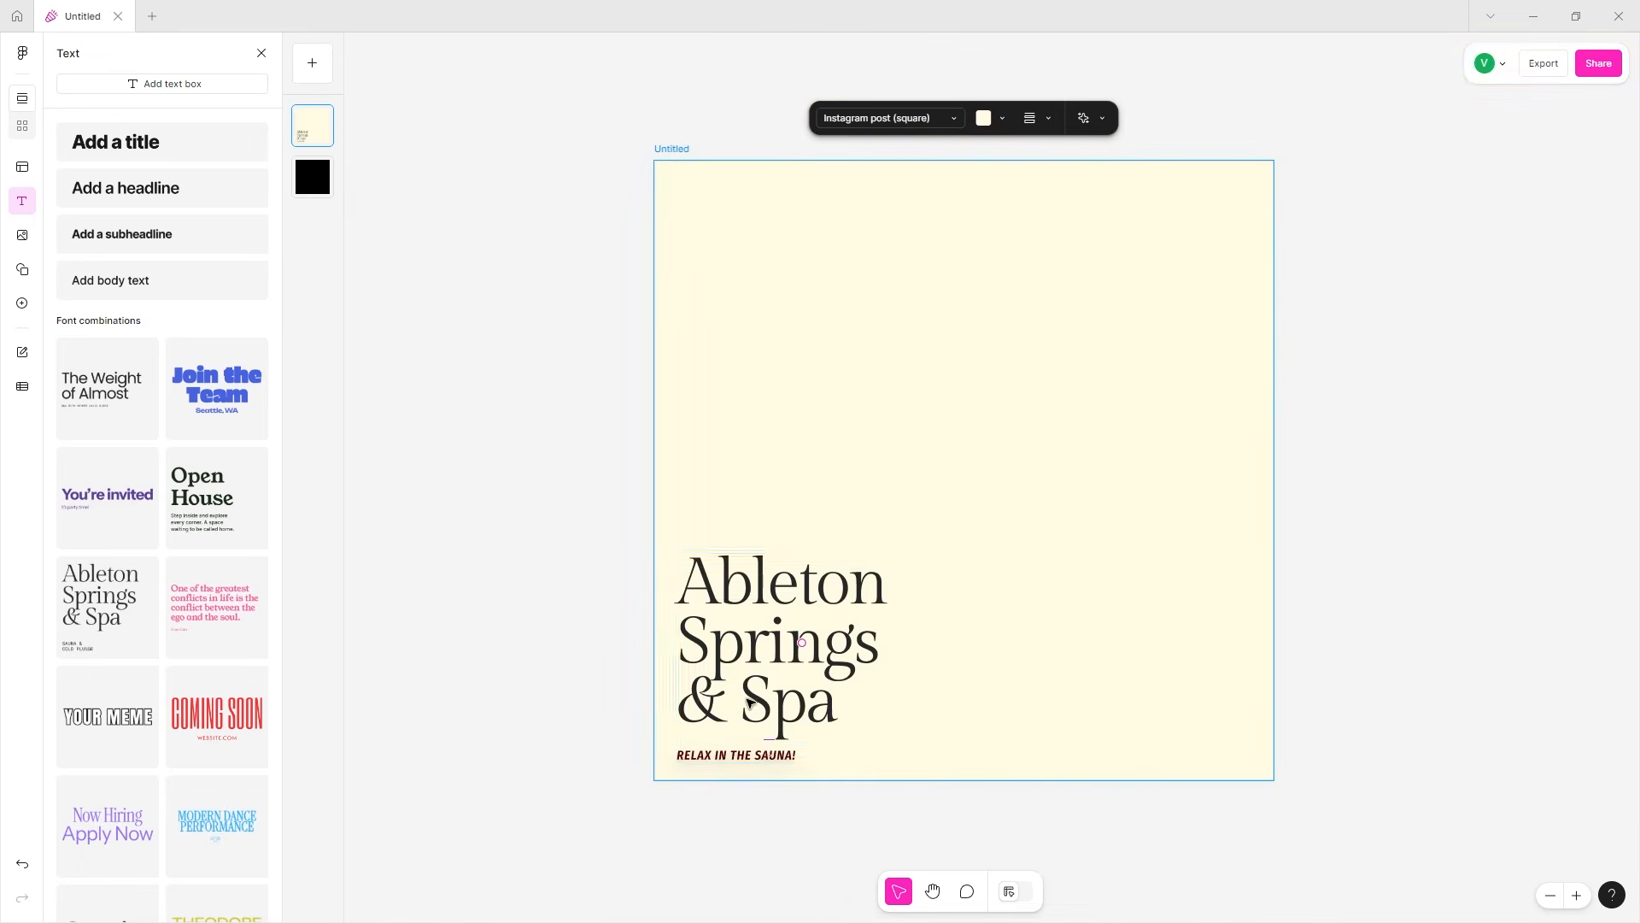
- Ungroup the title and tagline, and move the title alone to the middle of the asset
drag(1059, 511, 742, 757)
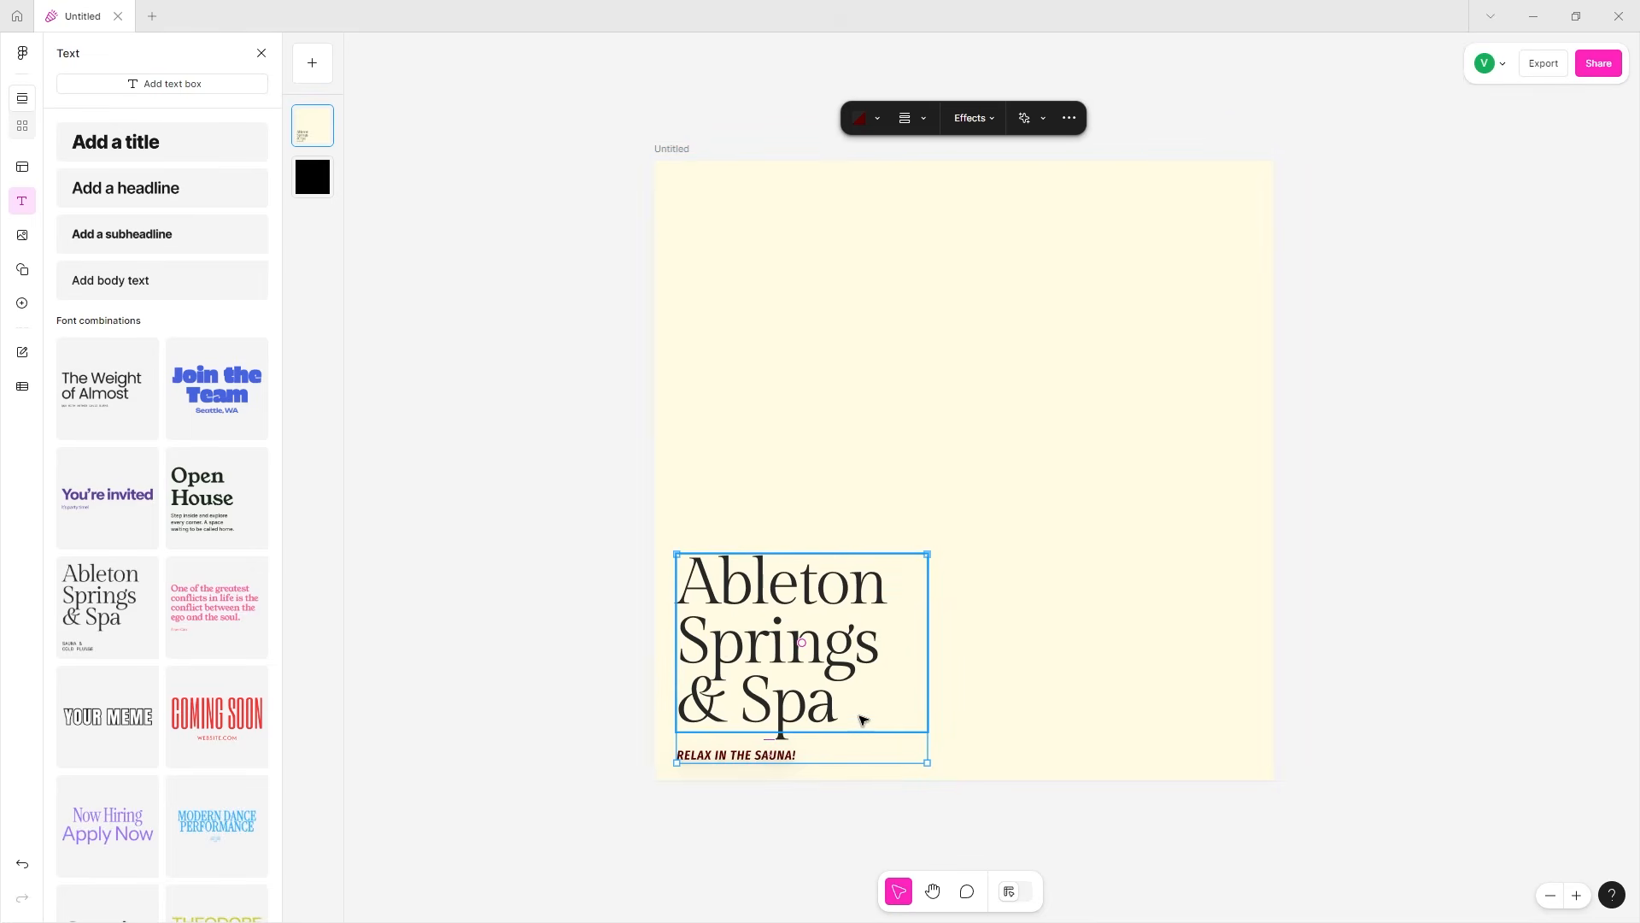
click(779, 668)
click(722, 760)
click(747, 716)
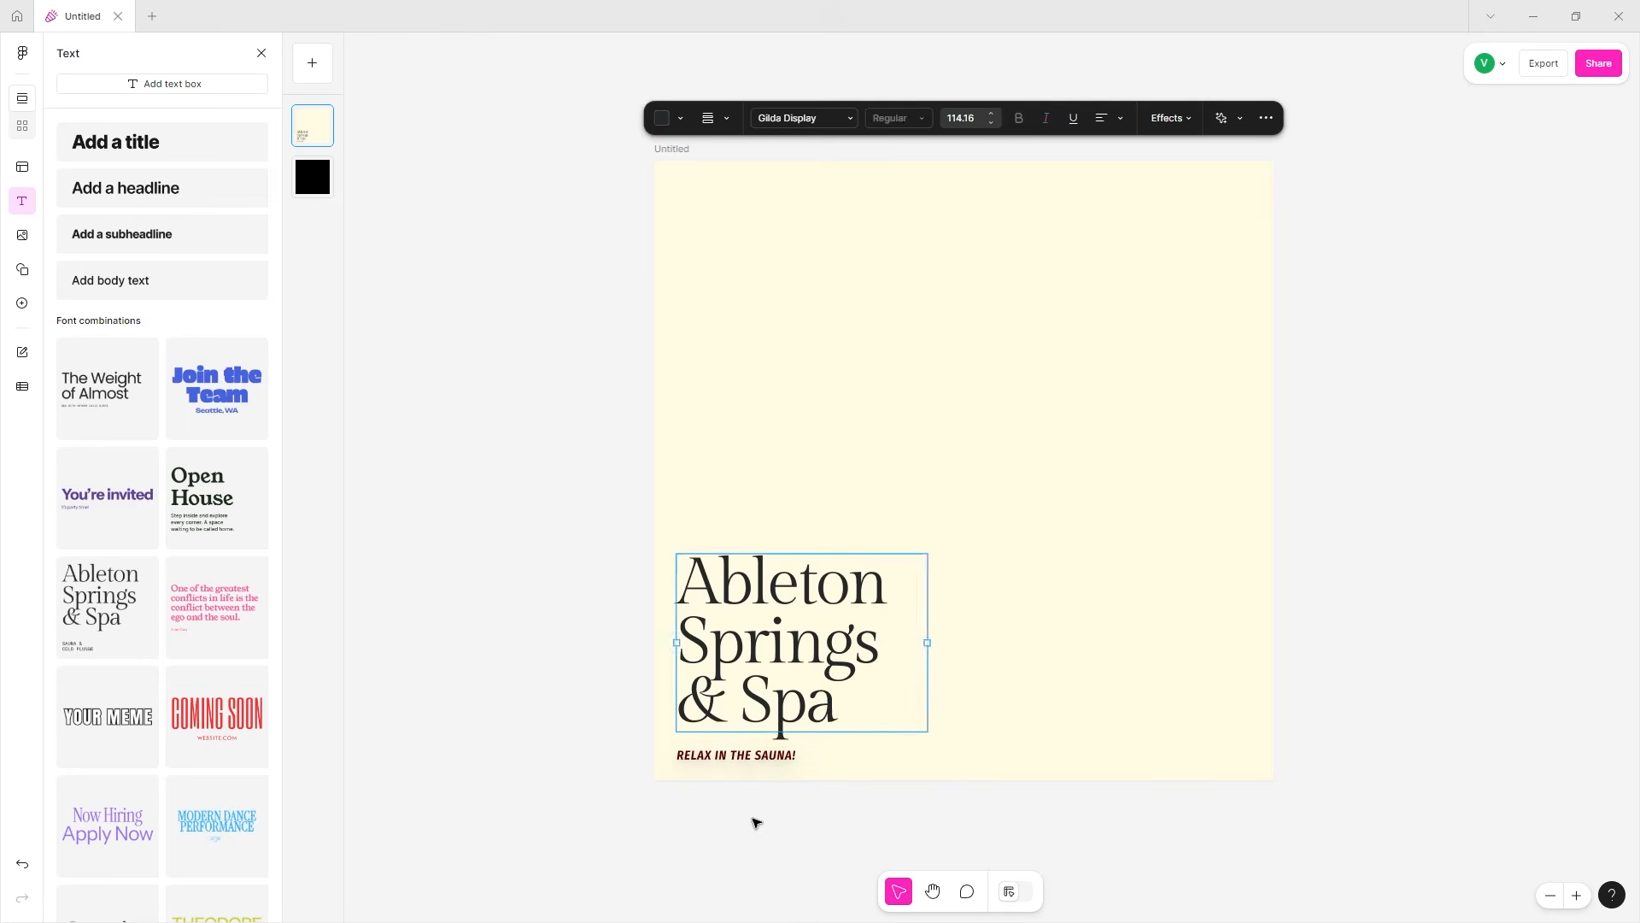
click(762, 855)
click(781, 754)
click(781, 753)
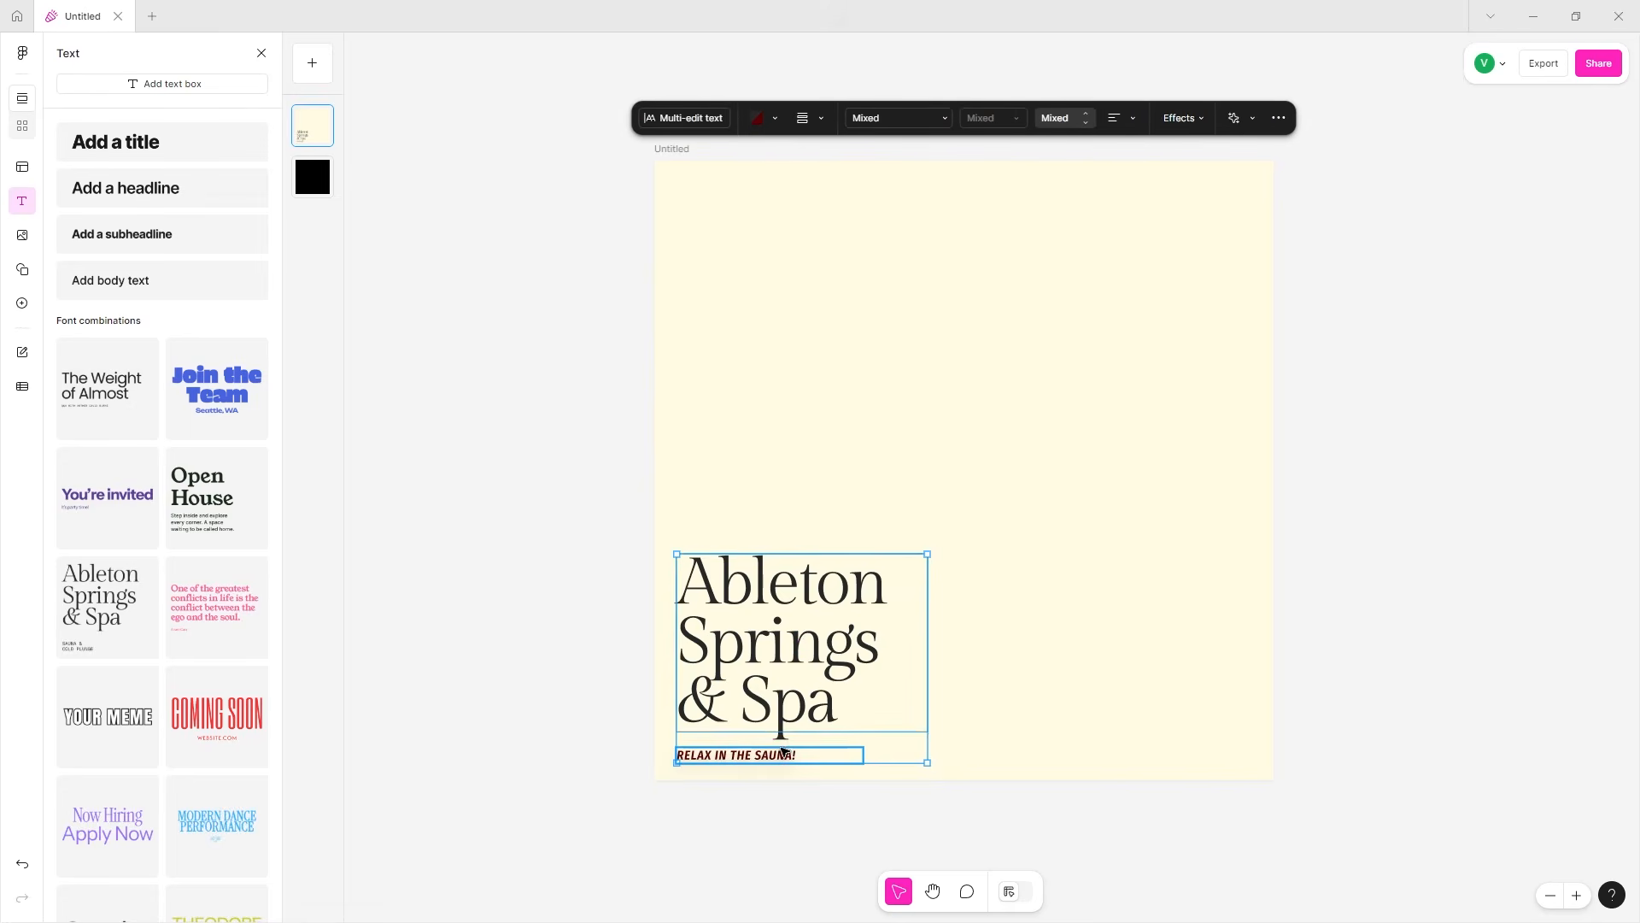
drag(800, 685, 962, 512)
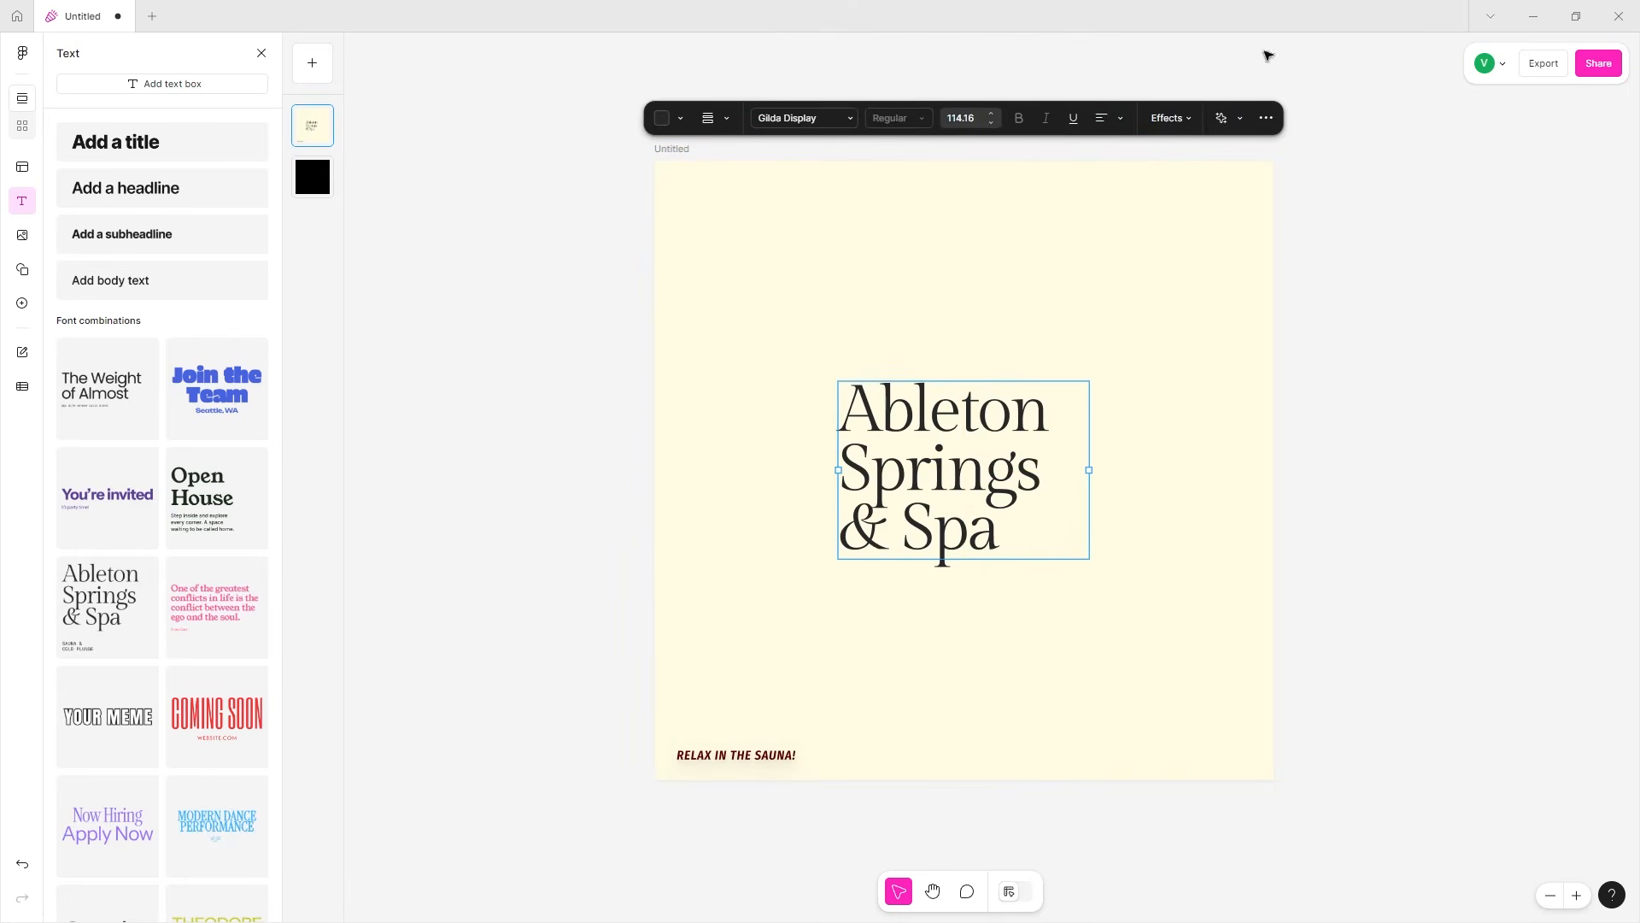
- Center-align the title's text within its text box
click(1110, 117)
click(1117, 159)
click(1110, 117)
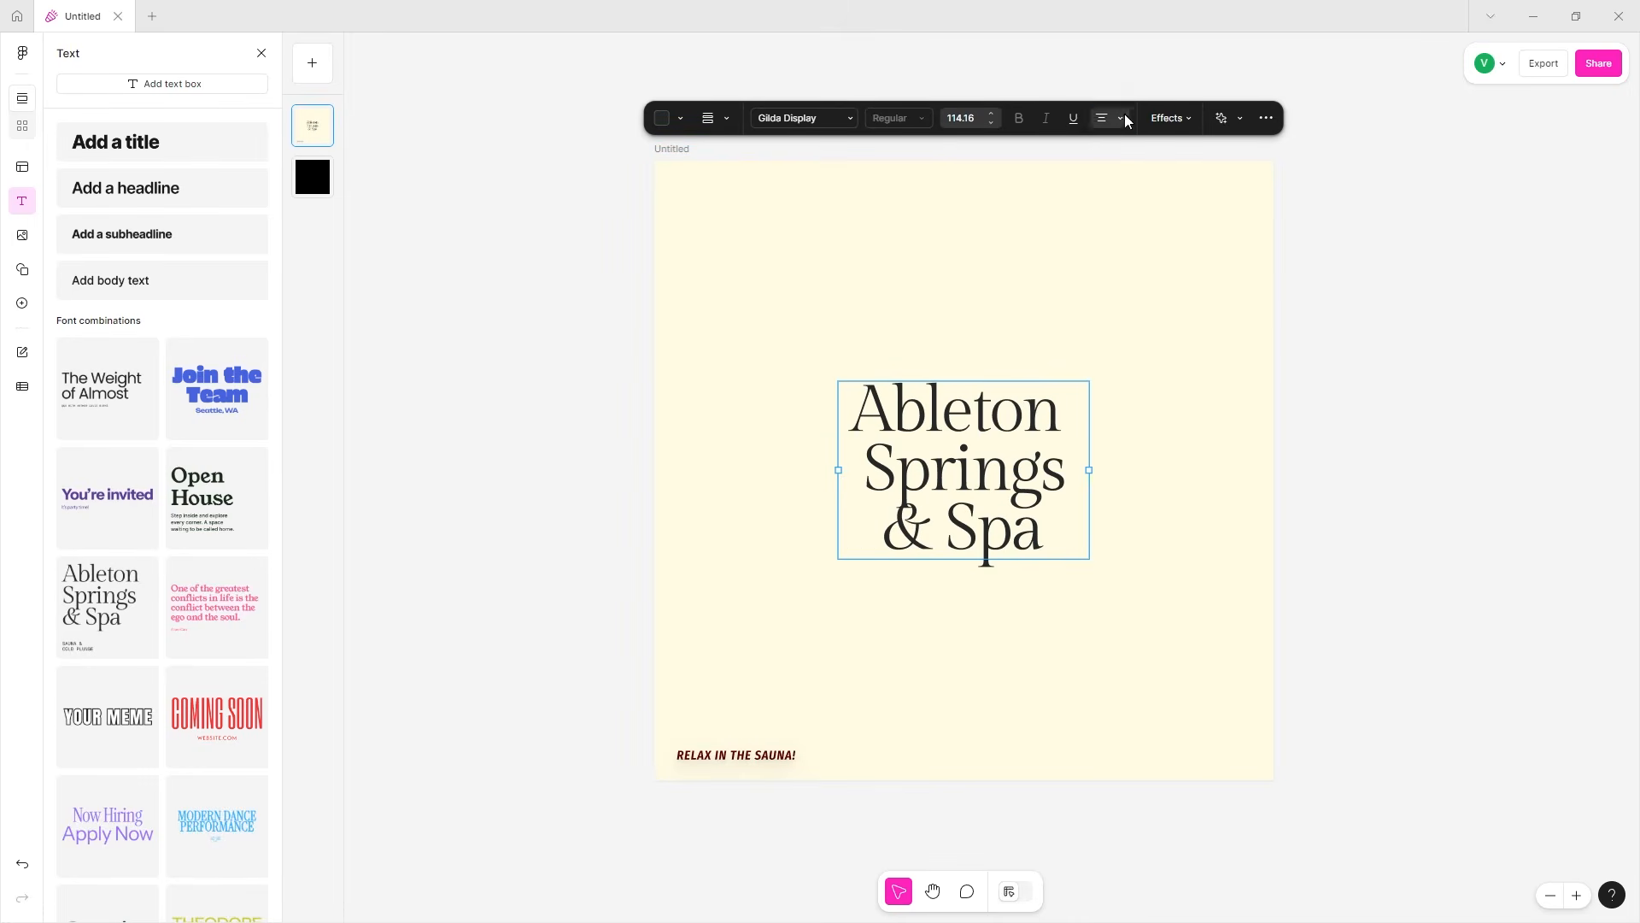
- Move the title to the asset's upper-left area, and use position alignment to centre it horizontally and vertically in the asset
click(1268, 120)
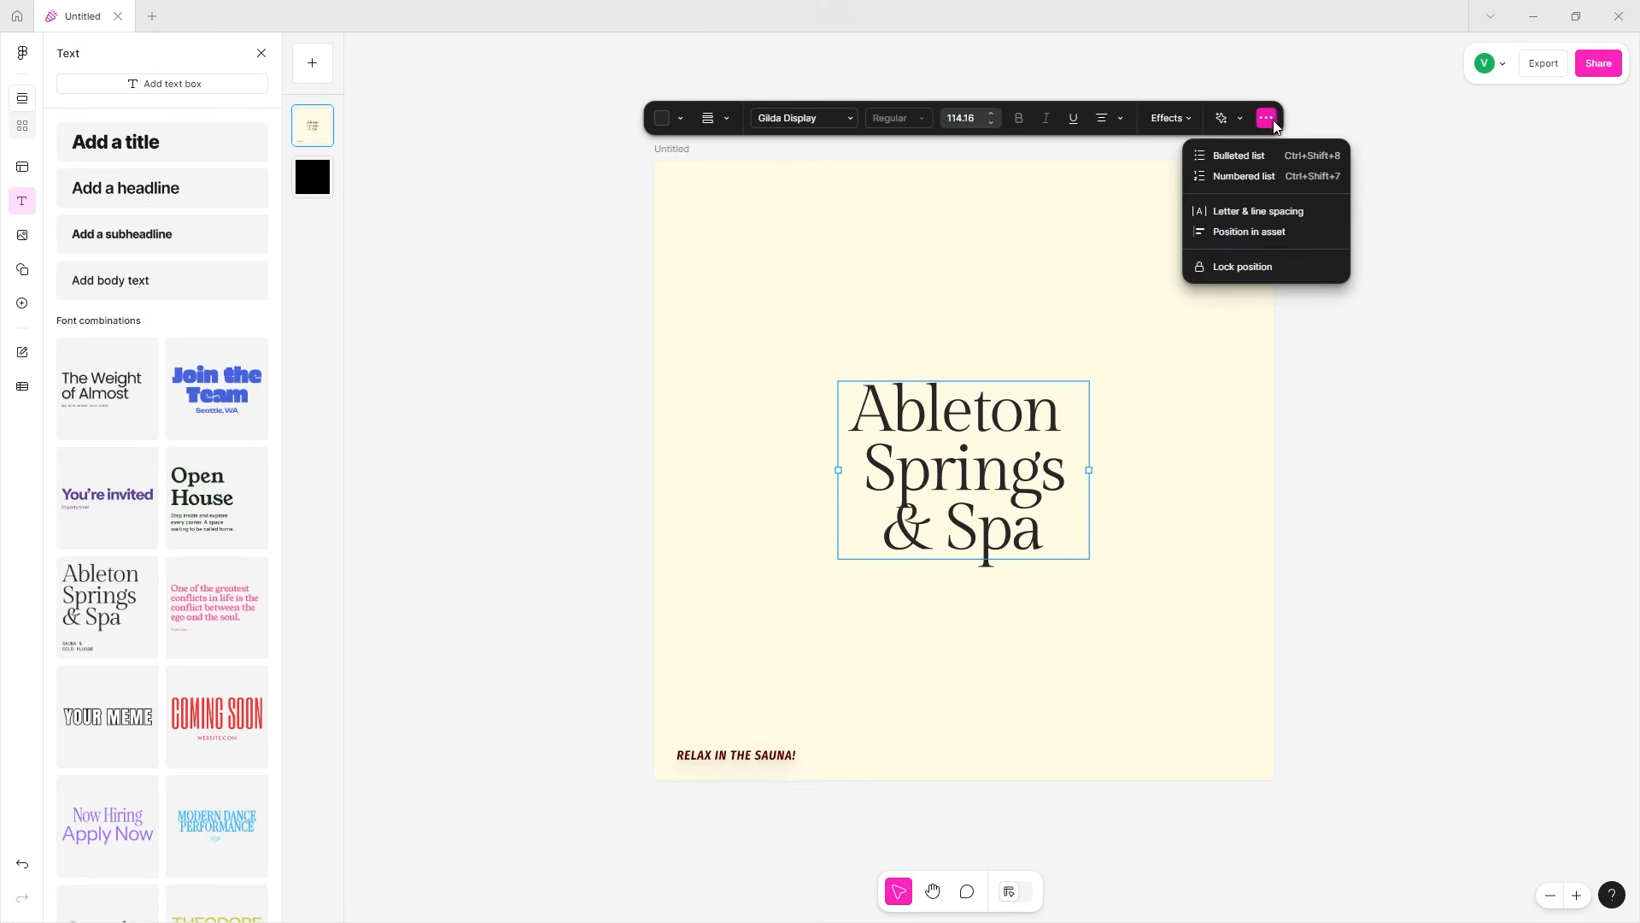
click(933, 419)
drag(890, 413, 823, 298)
click(960, 317)
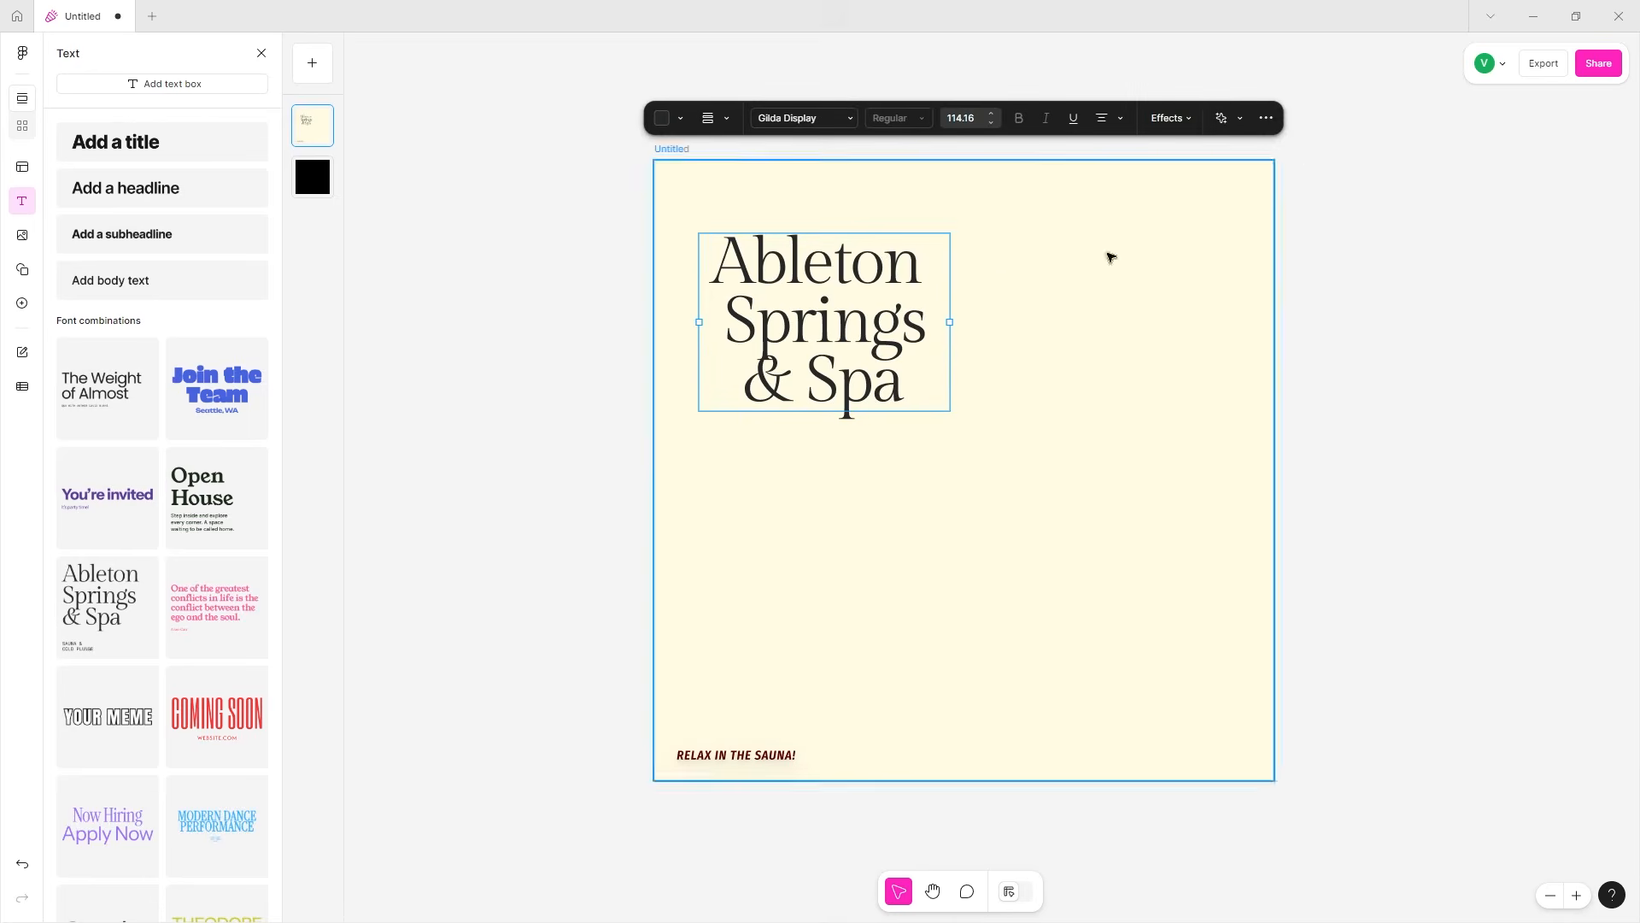
click(1266, 118)
click(1246, 236)
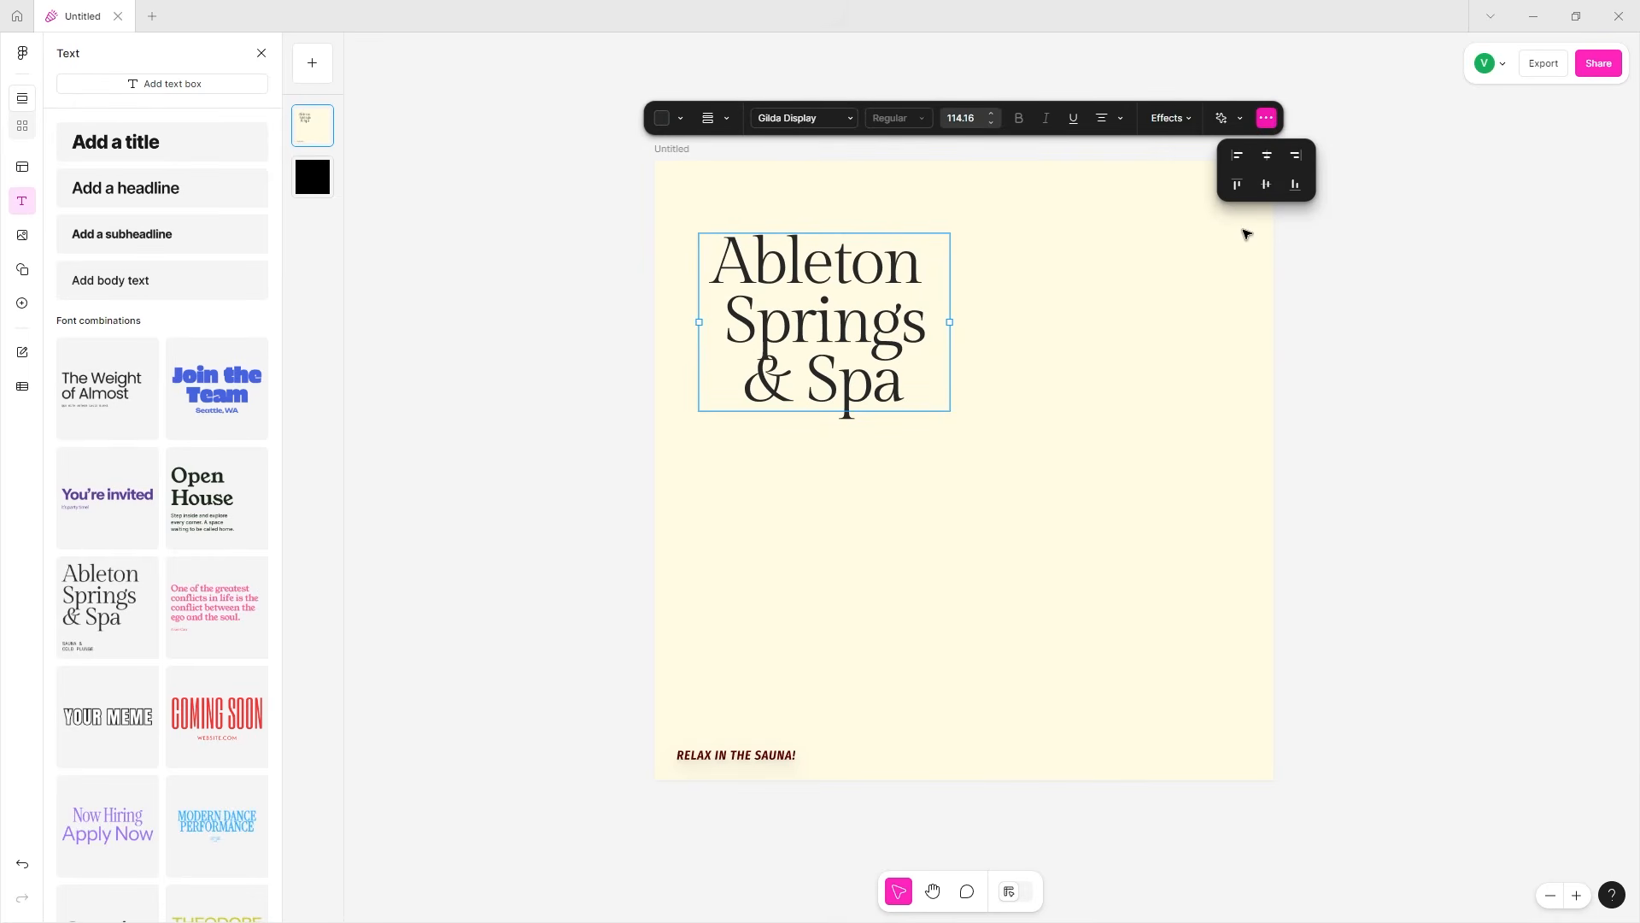
click(1269, 158)
click(1267, 182)
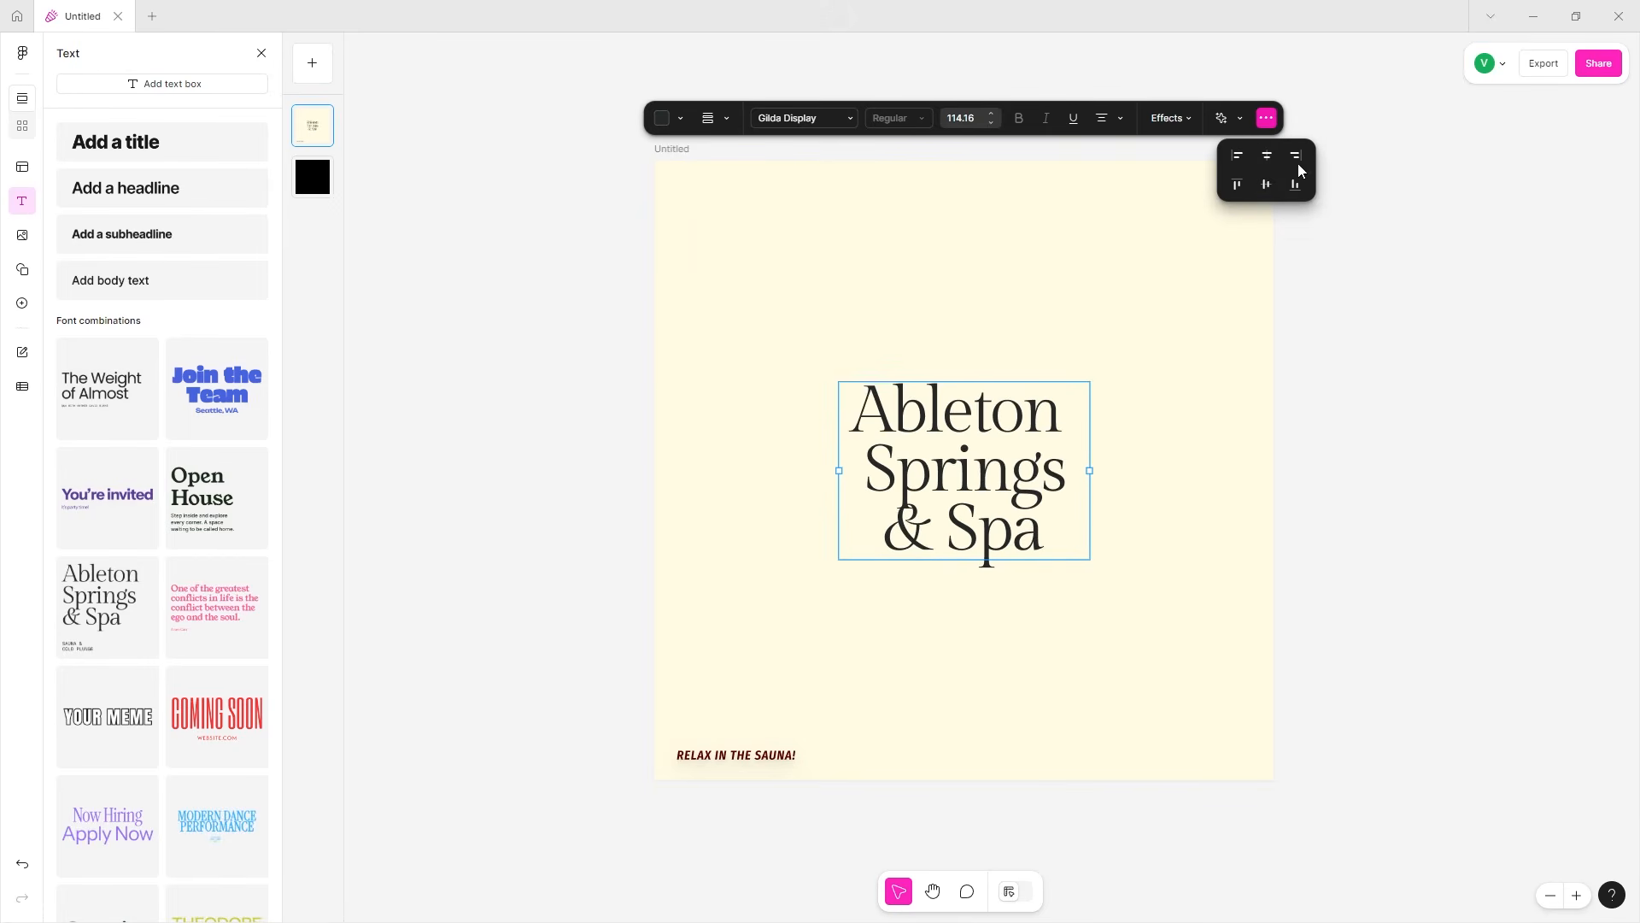
- Move the title past the asset's right edge and align it back to the asset's horizontal and vertical centres
drag(890, 499, 1090, 578)
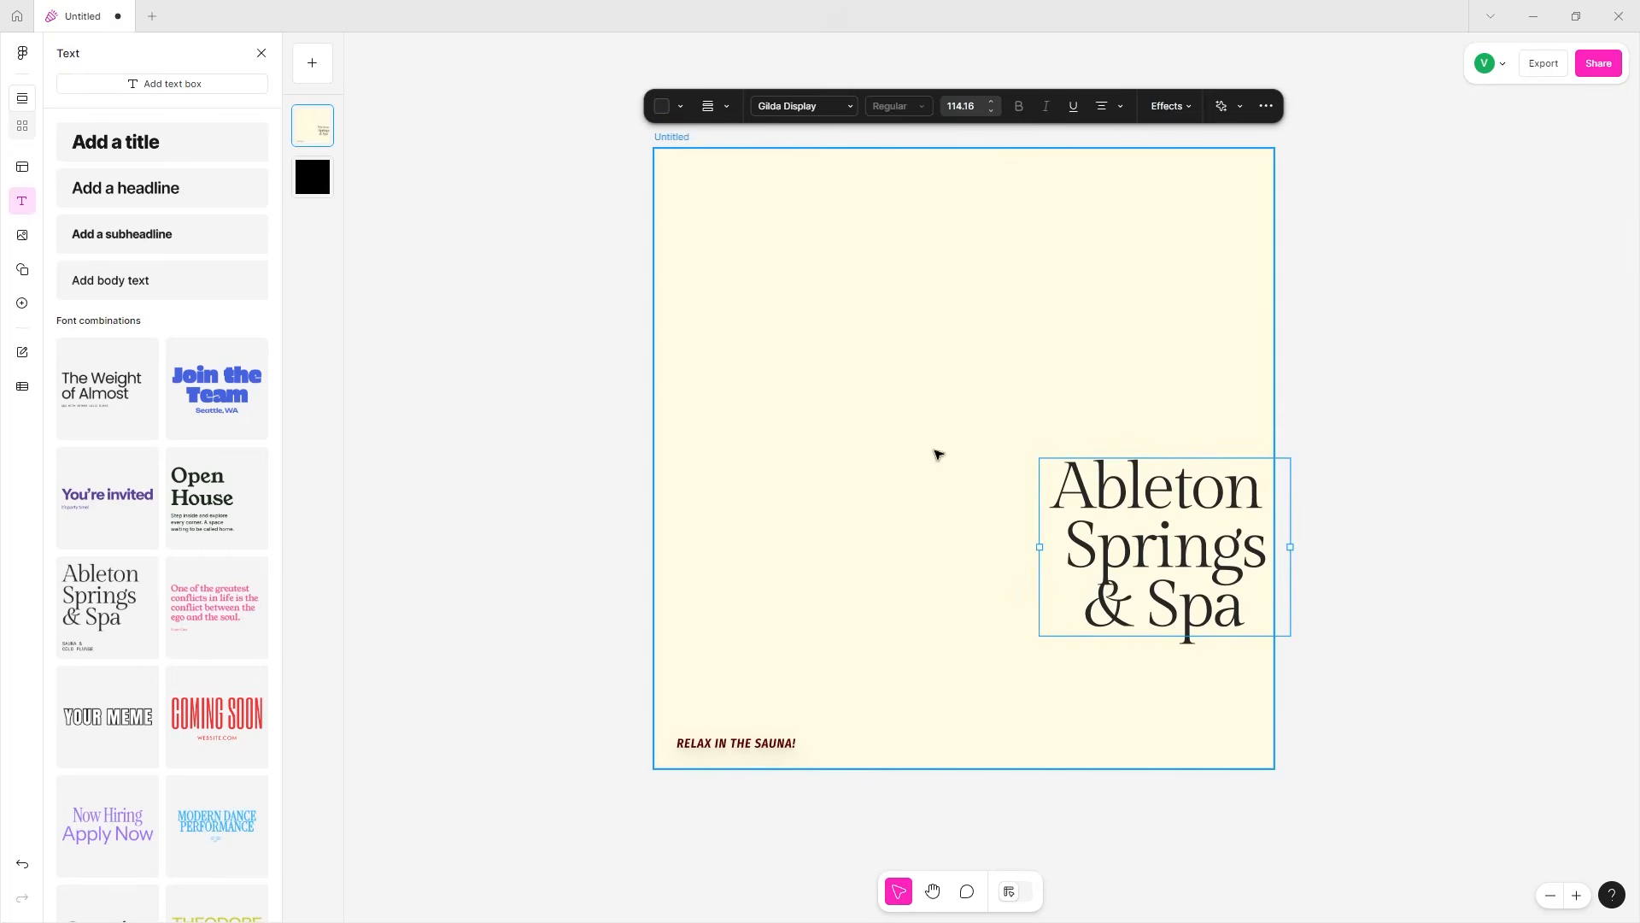
click(1267, 106)
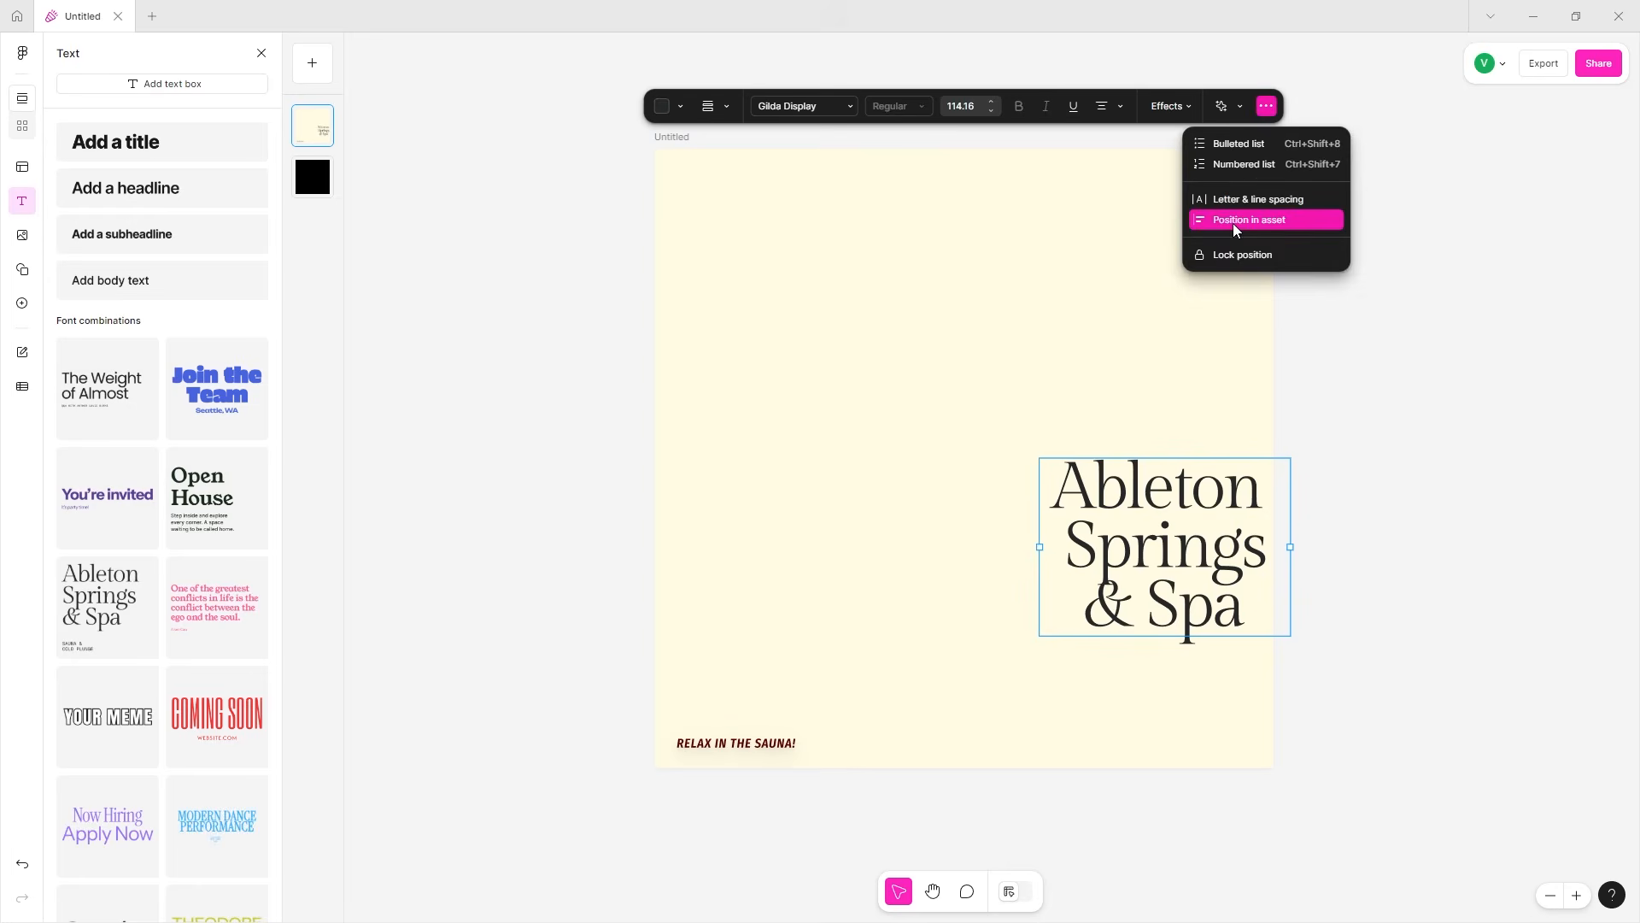
click(1235, 221)
click(1269, 145)
click(1263, 171)
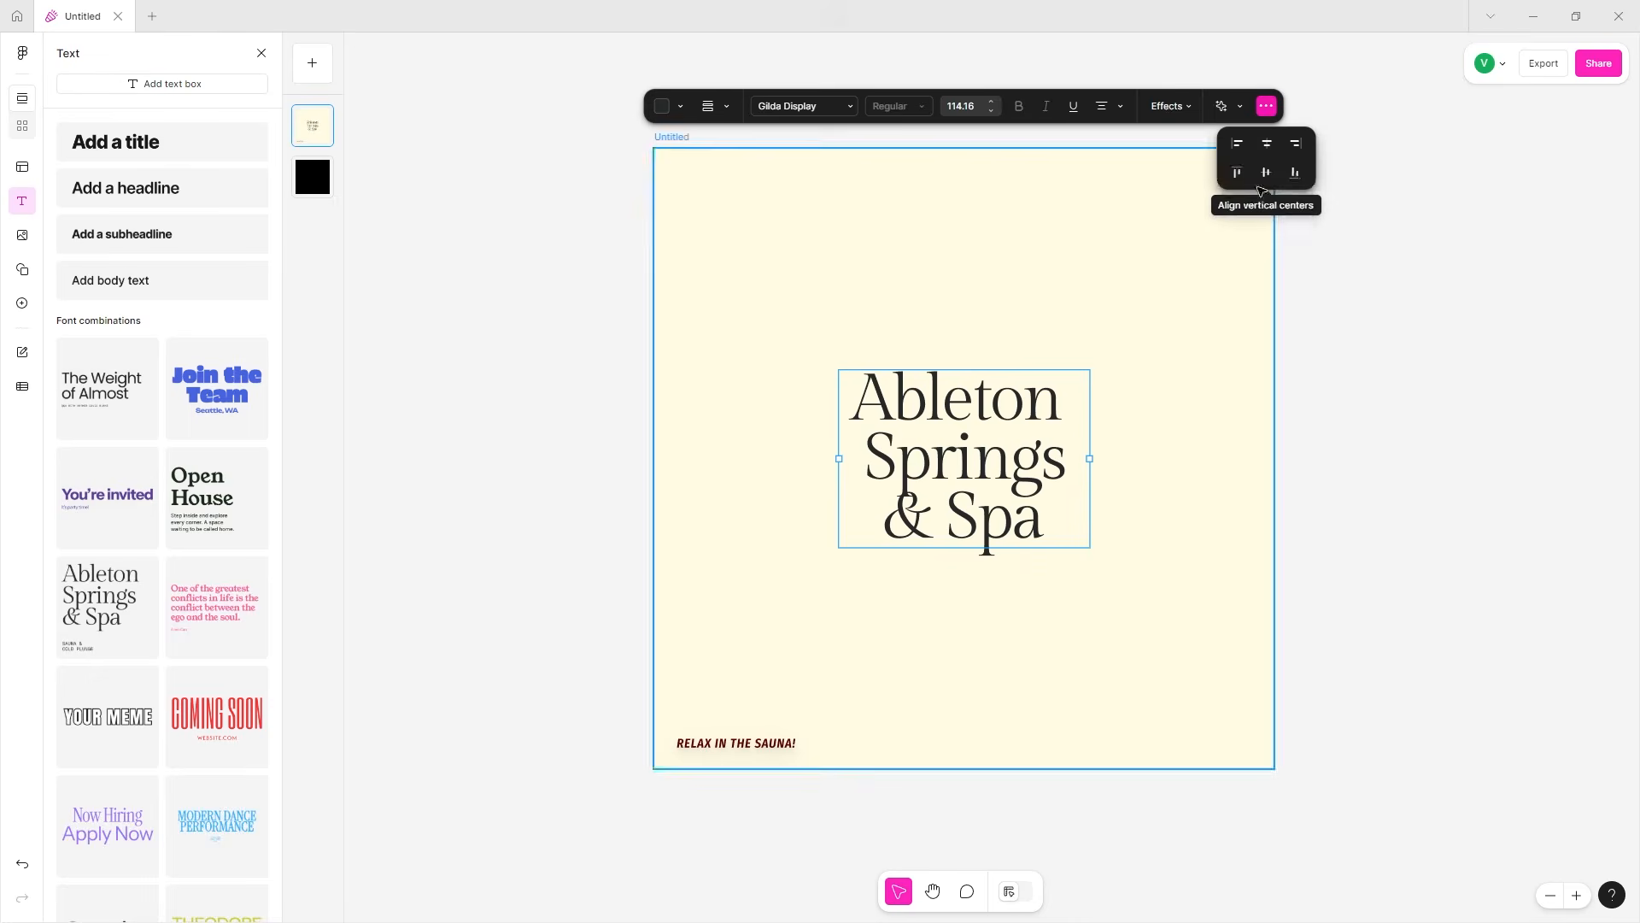
- Try the different position-in-asset alignments on the title, ending with left and bottom alignment
click(1239, 147)
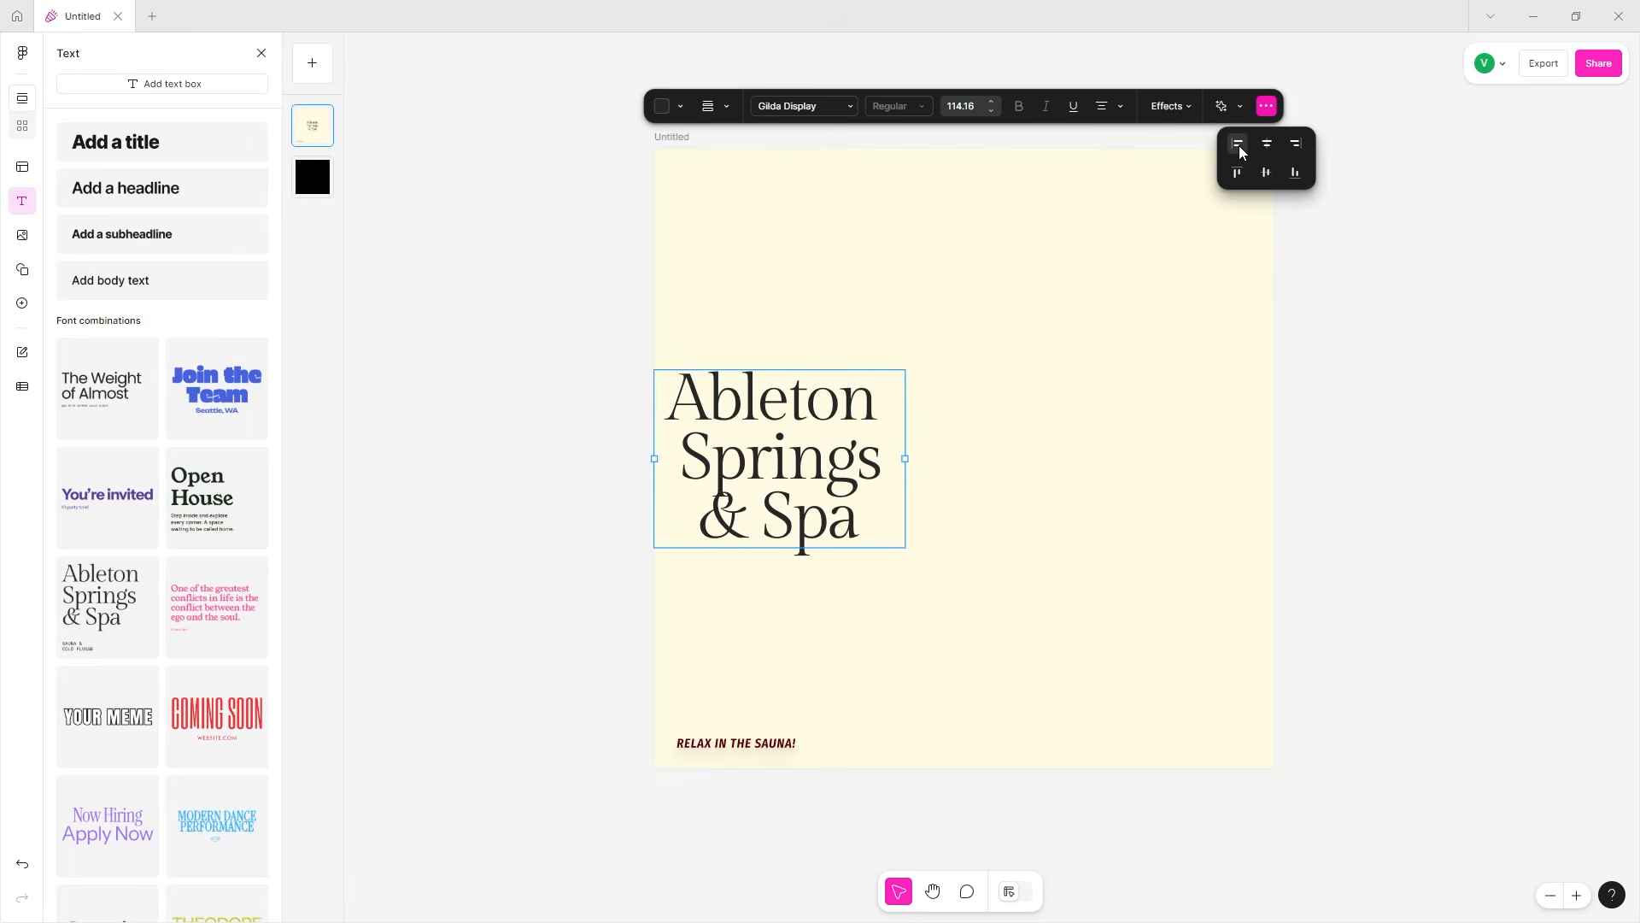
click(1237, 171)
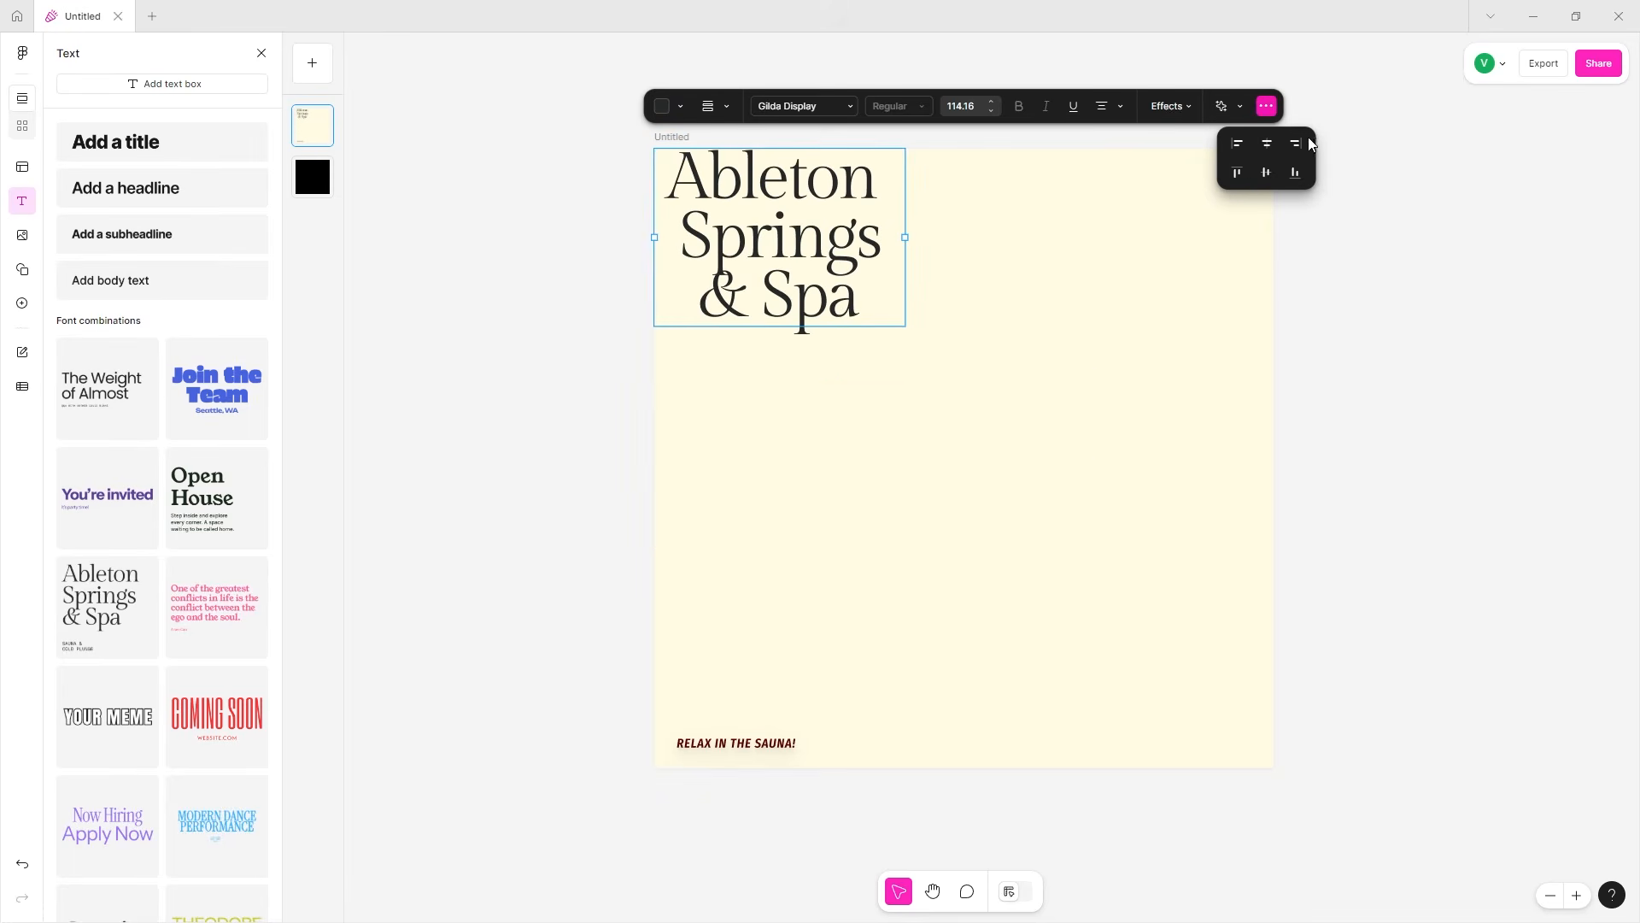
click(1297, 171)
click(1296, 172)
click(1265, 172)
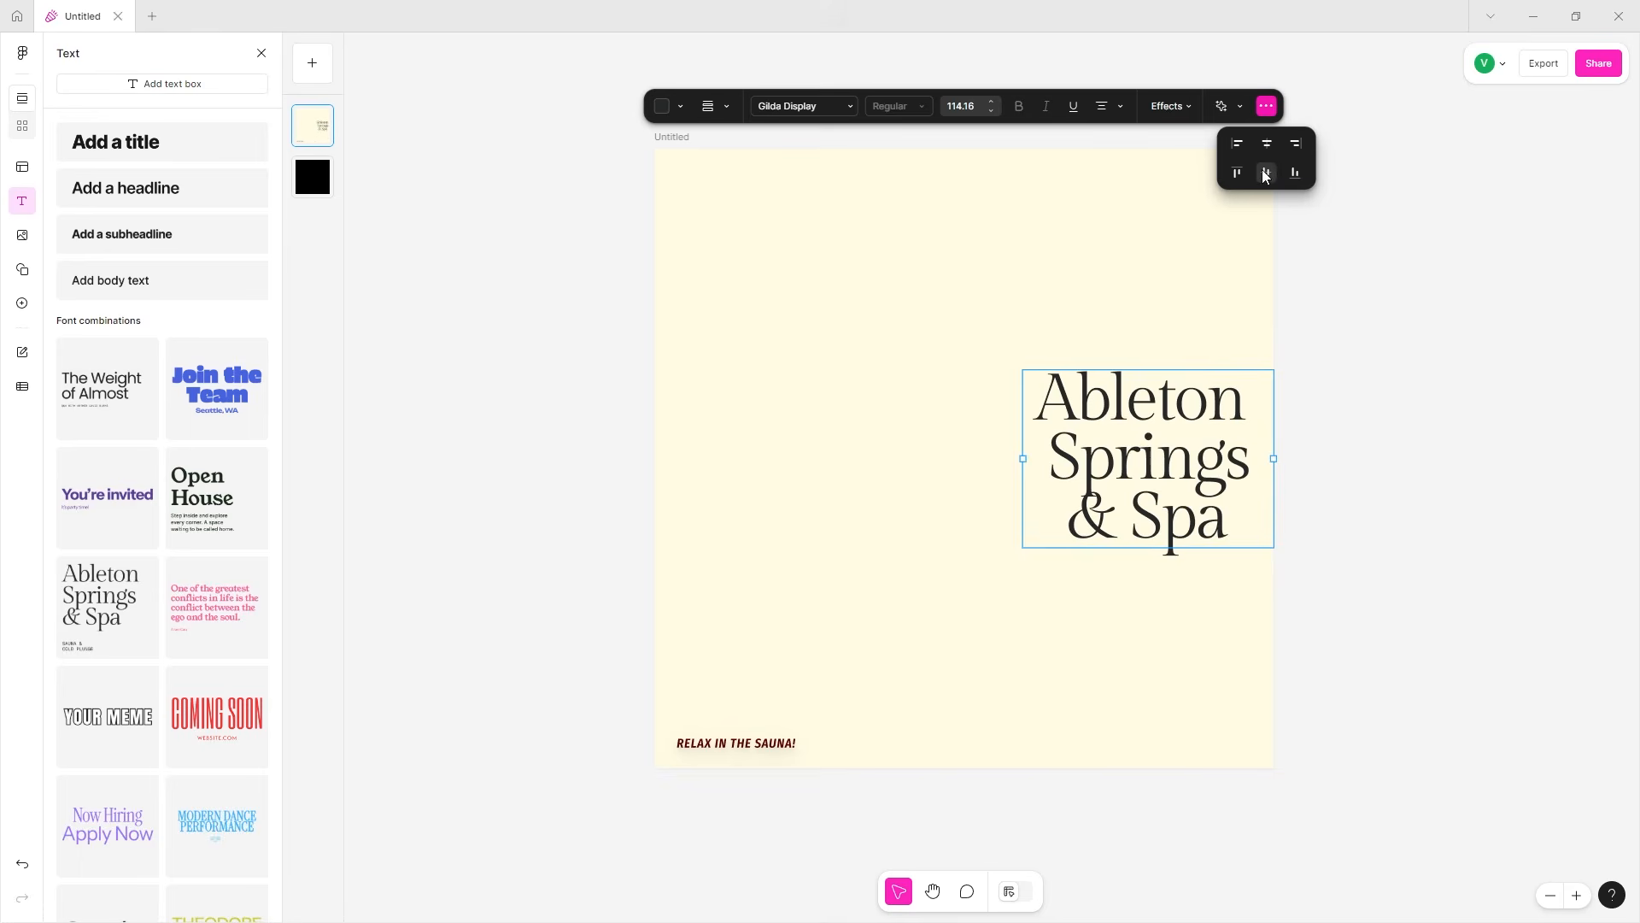
click(1240, 172)
click(1241, 145)
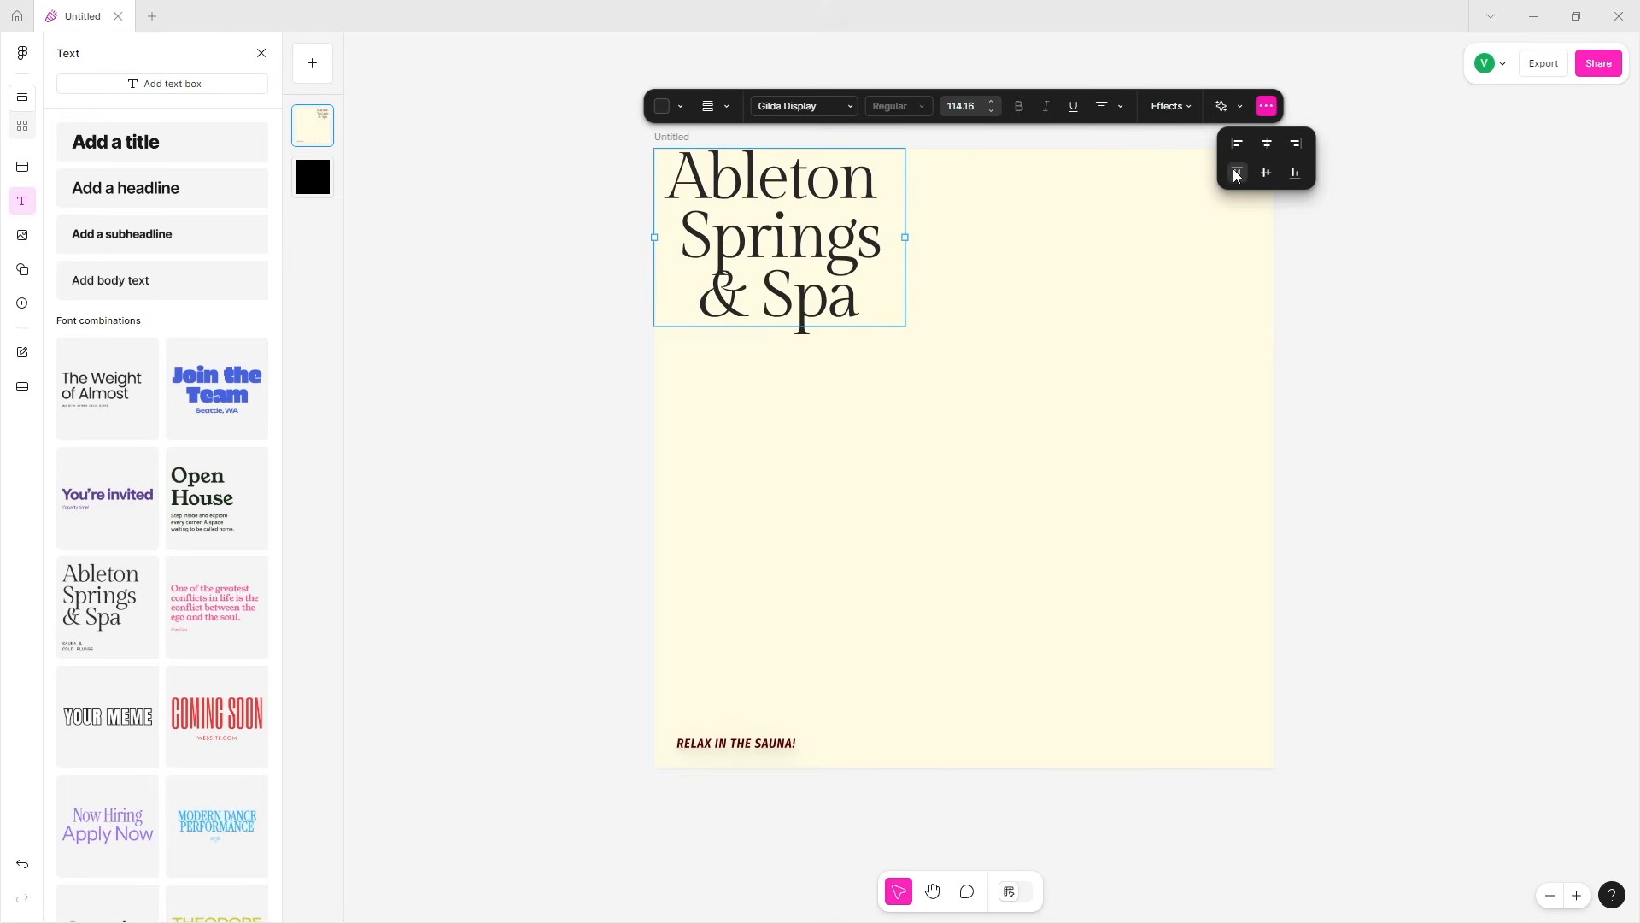
click(1268, 174)
click(1295, 173)
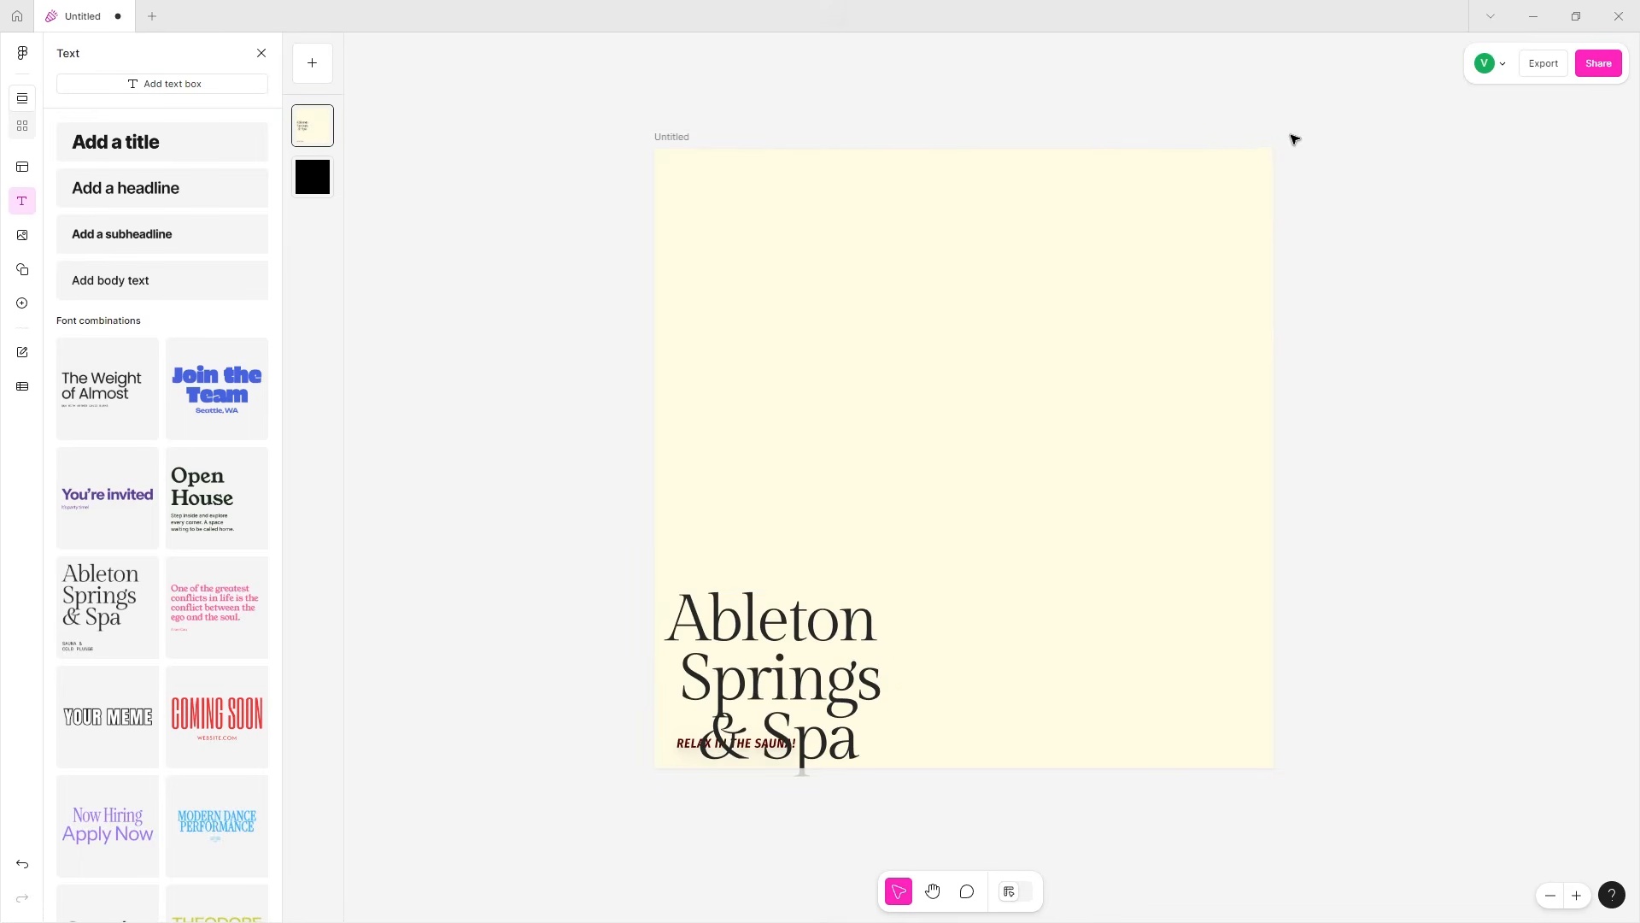
- Place the title just above the tagline with left-aligned text, its left edge in line with the tagline, and undo the latest change
drag(796, 748, 773, 687)
click(1119, 111)
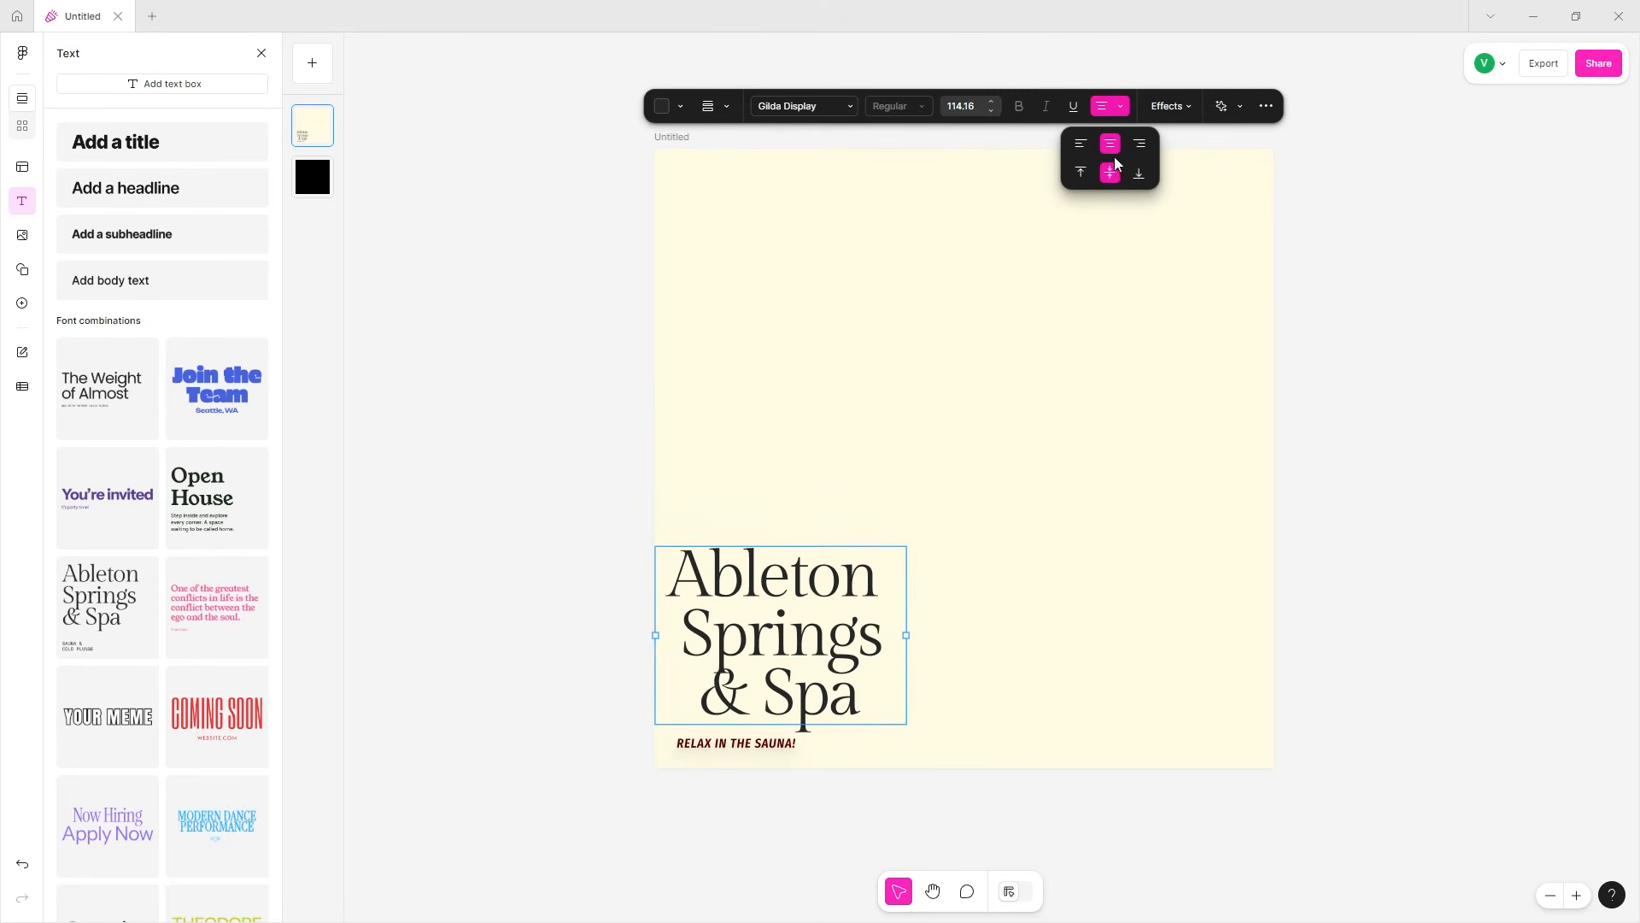
click(1083, 146)
mouse_move(735, 608)
mouse_down()
mouse_move(756, 620)
mouse_move(751, 605)
mouse_up()
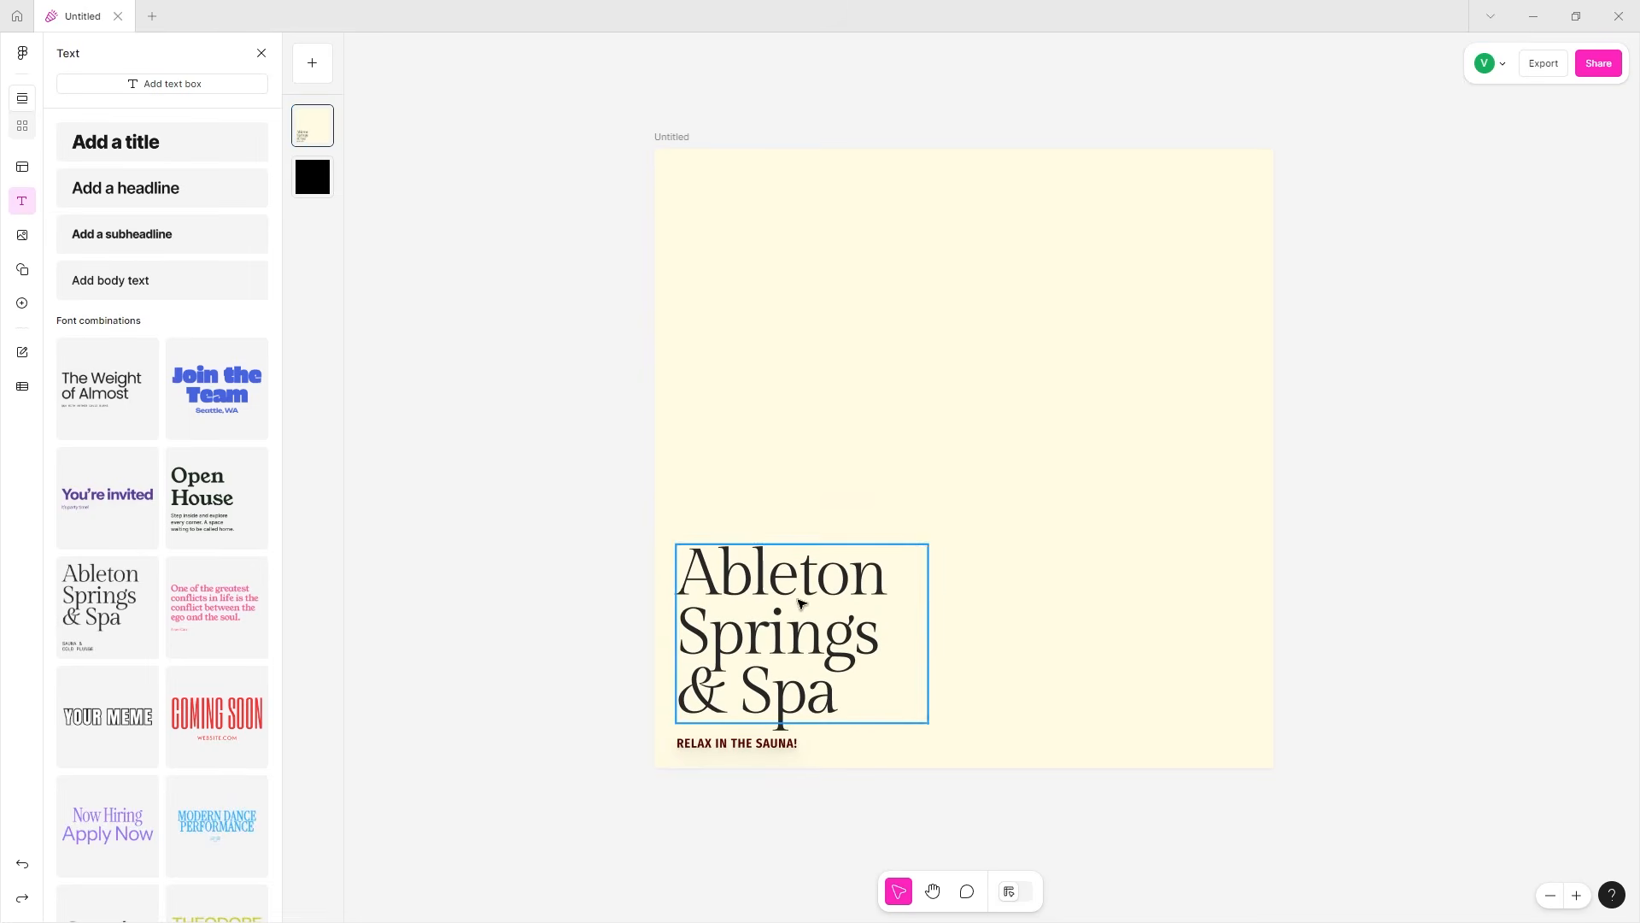
key(ctrl+z)
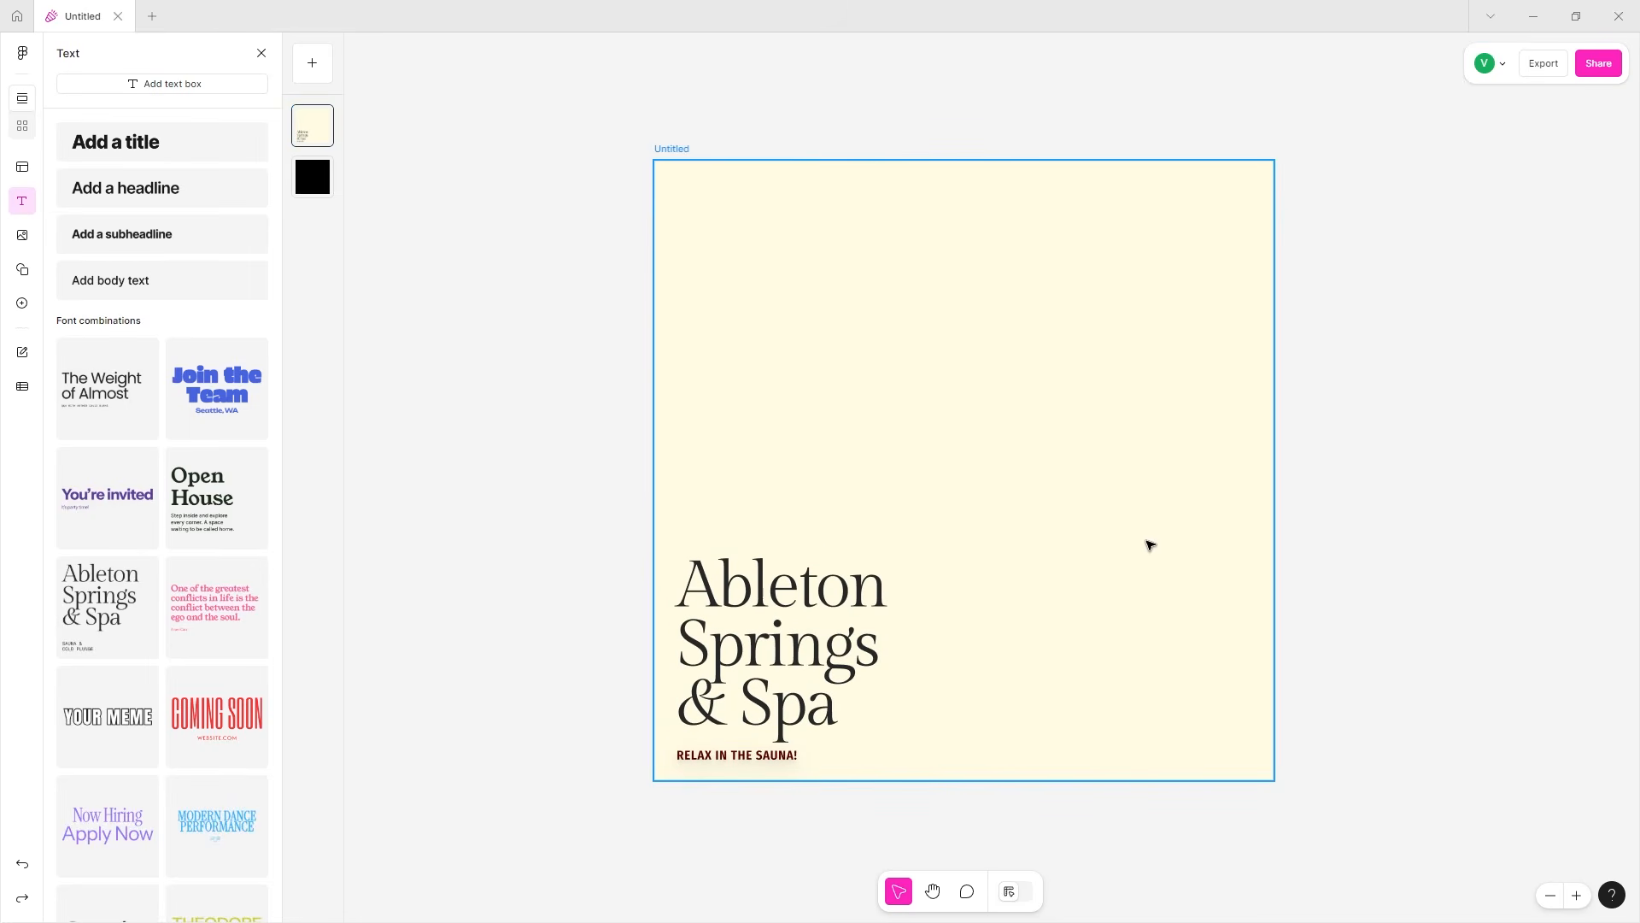
- Replace the word "Spa" in the title with "Re"
click(766, 632)
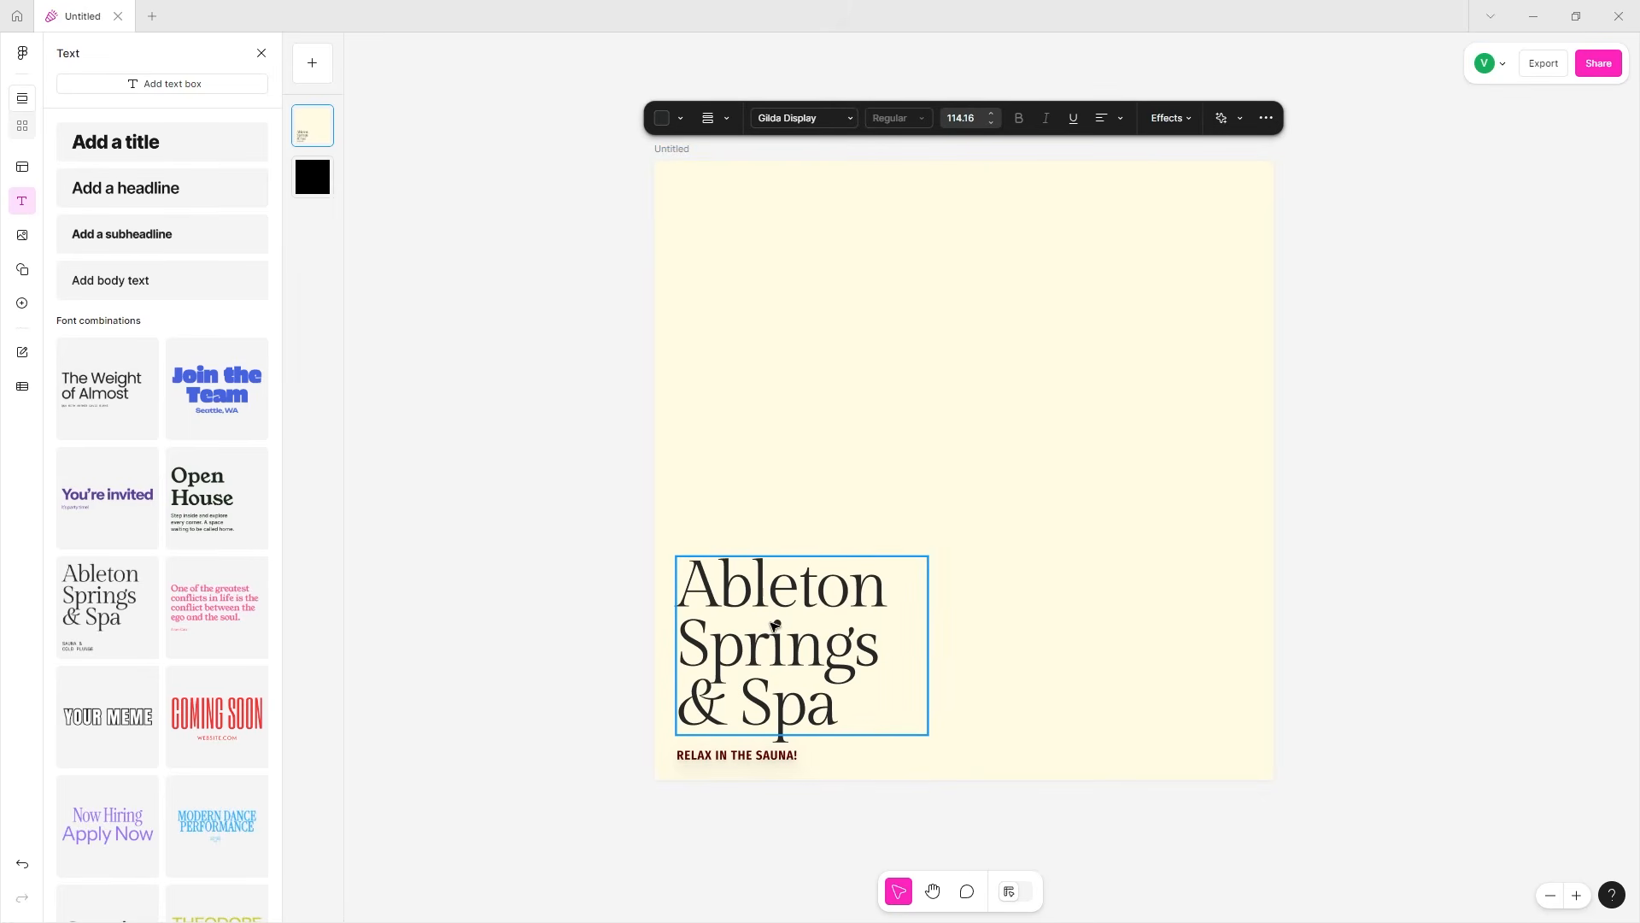
double_click(779, 675)
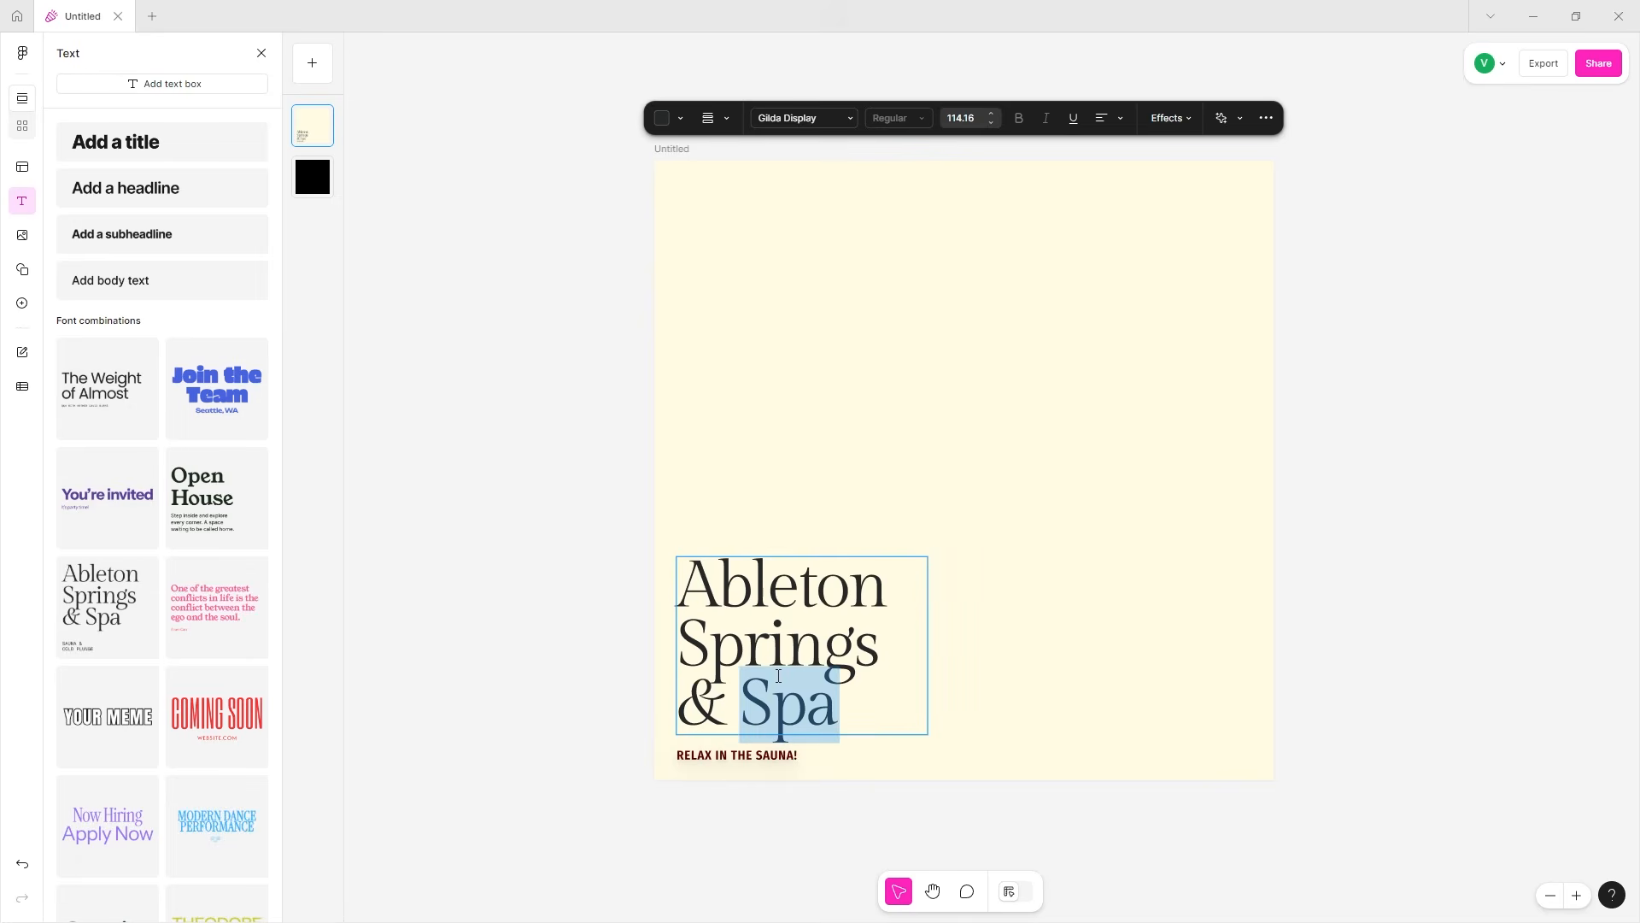
text(Re)
- Move the title to the asset's lower-right corner and the tagline to the area just below the asset's centre
click(1025, 609)
drag(803, 604, 894, 597)
click(1017, 601)
drag(738, 680, 1084, 731)
drag(754, 755, 856, 536)
- Complete the last word of the title so that it reads "Relax"
double_click(1150, 775)
click(1150, 774)
text(laz)
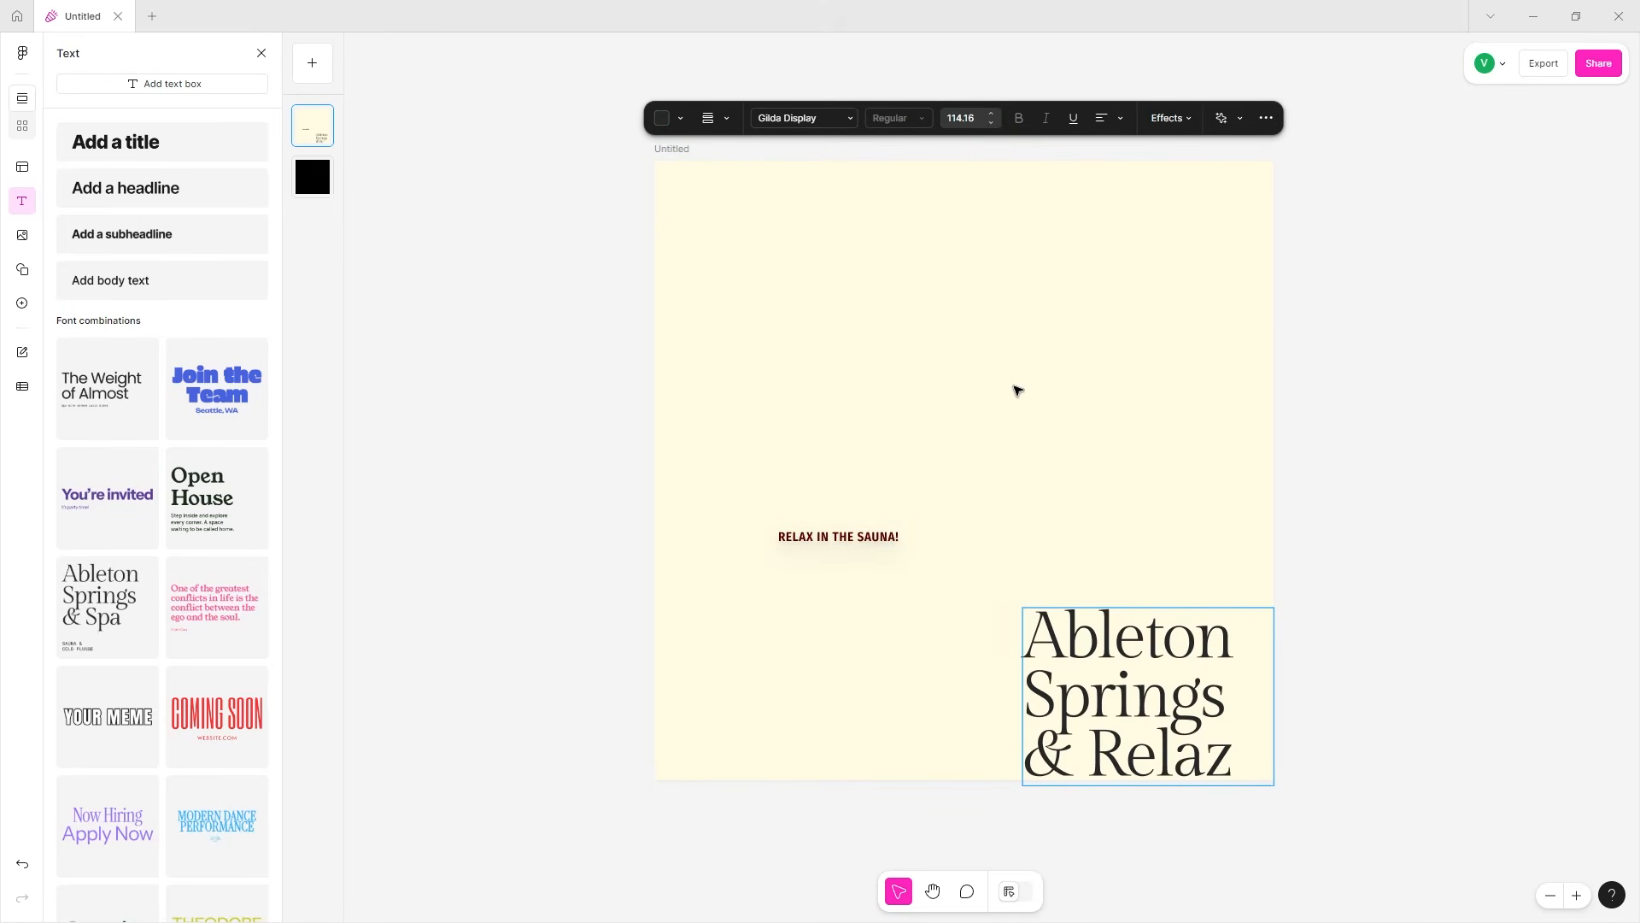
key(BackSpace)
text(x)
- Place the title in the asset's lower-left area just below the tagline, and lock its position
click(1042, 530)
drag(1060, 656, 764, 608)
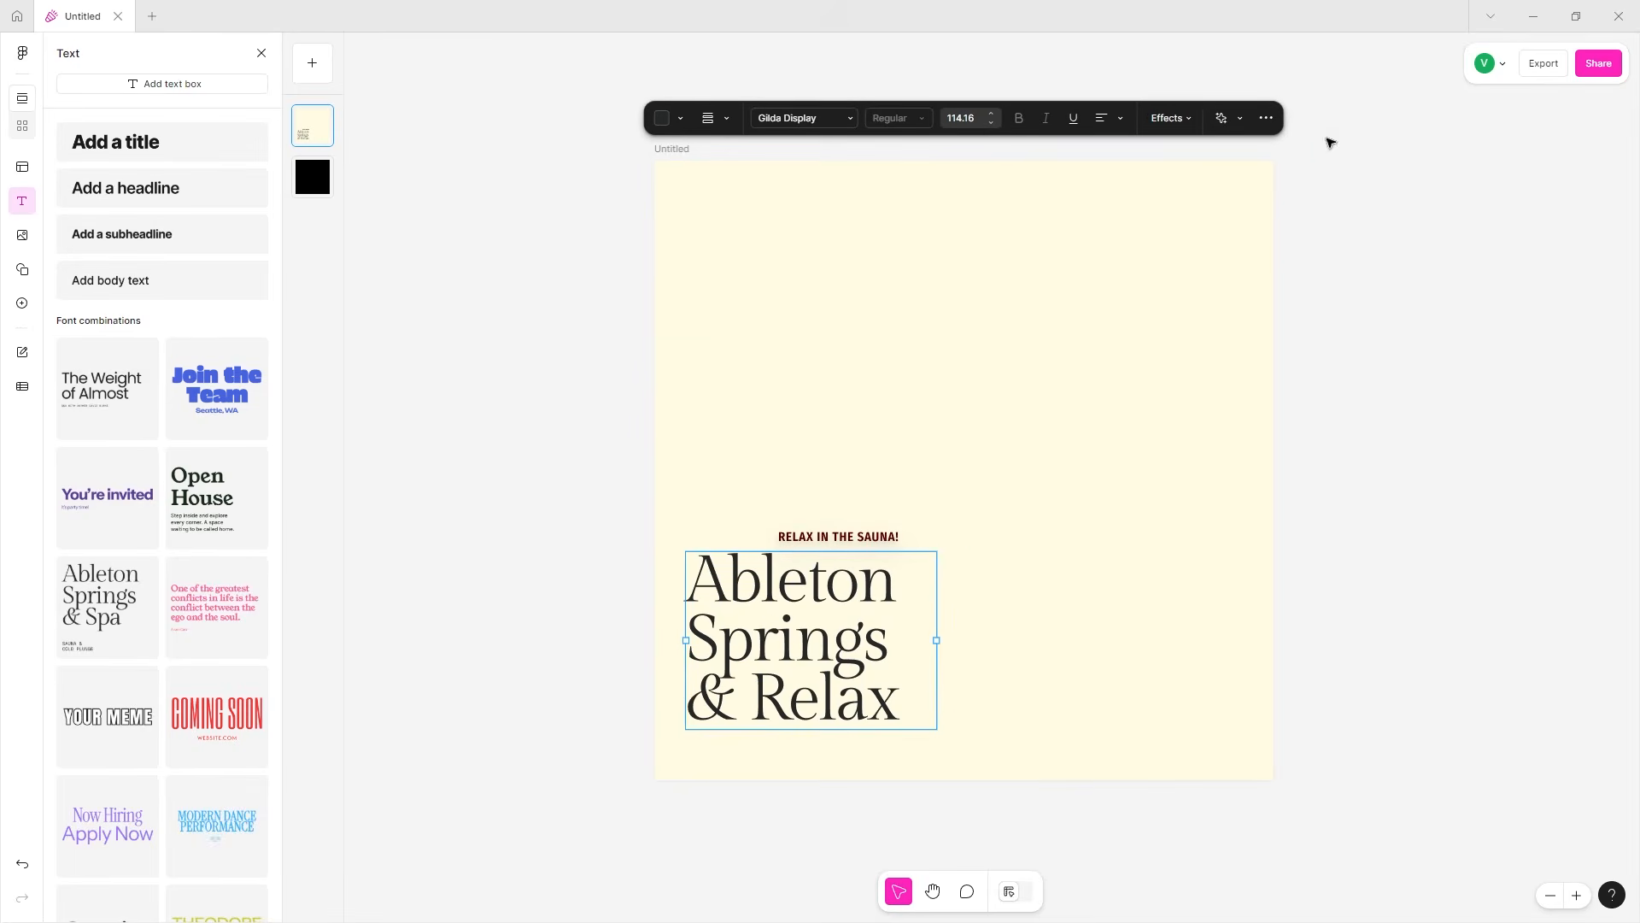
click(1266, 118)
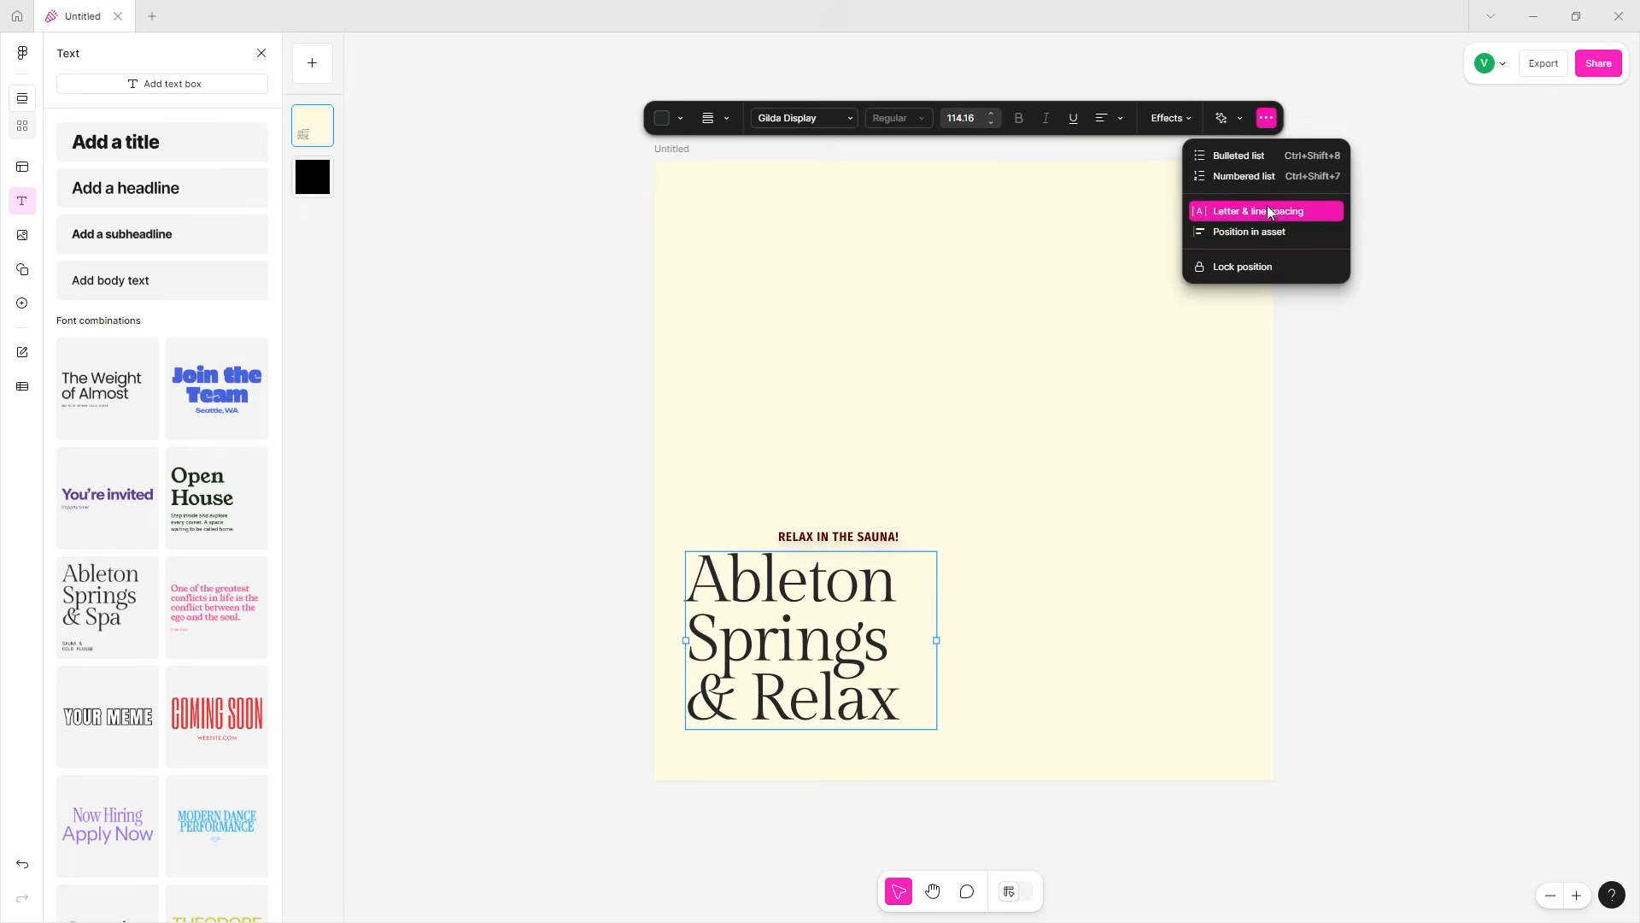
click(1263, 265)
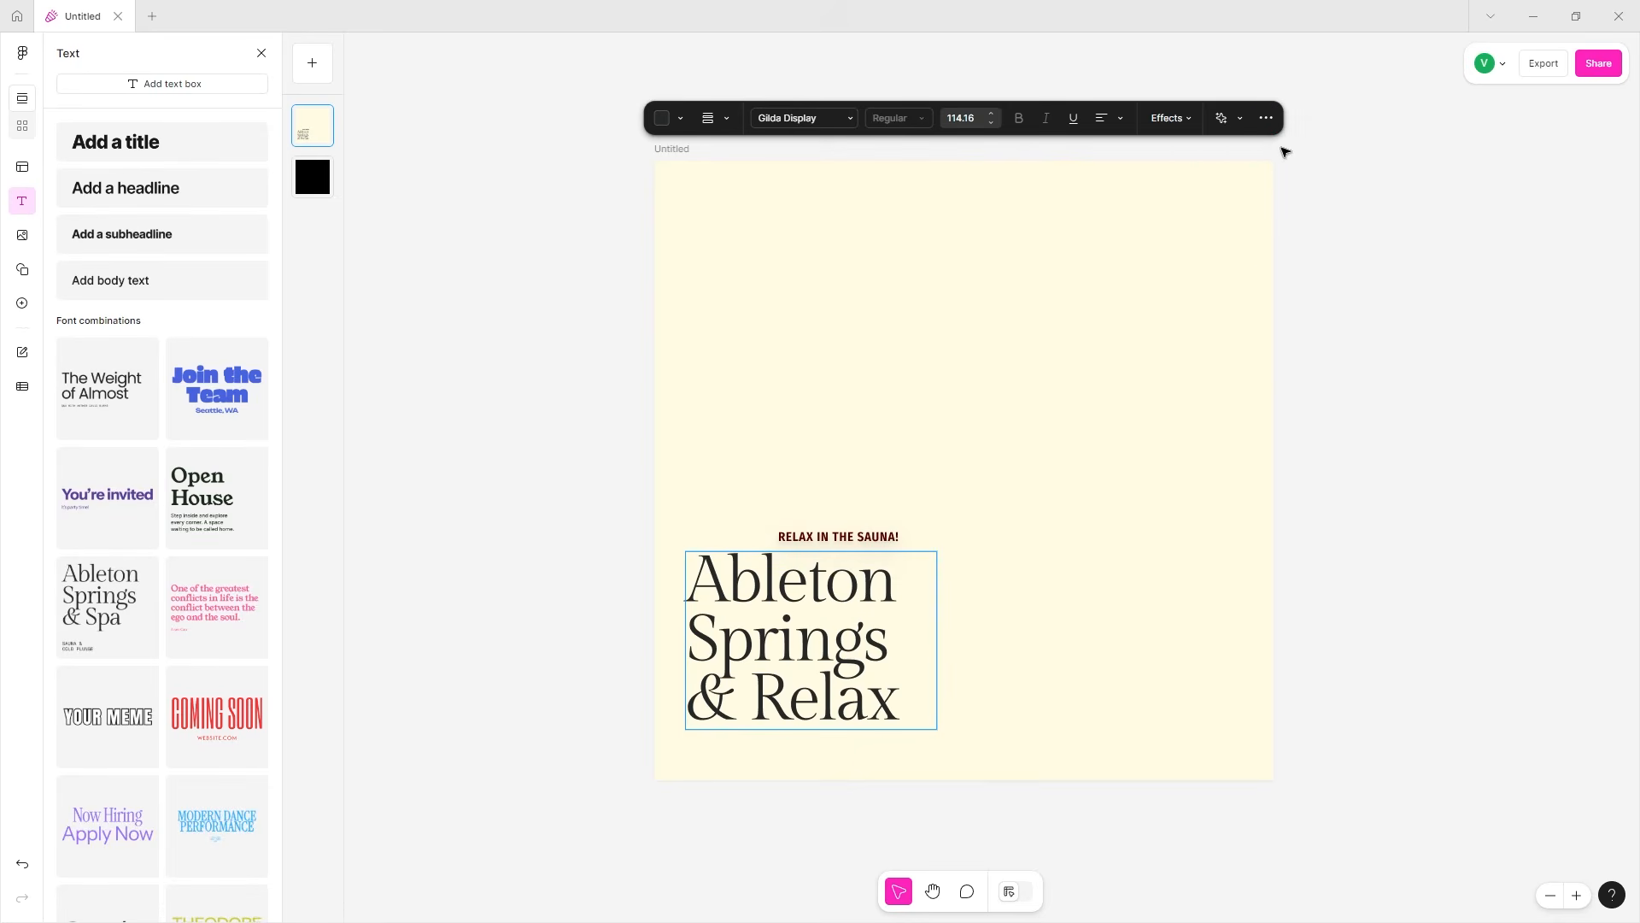
- Change the word "Relax" in the locked title to "Spa"
click(1266, 117)
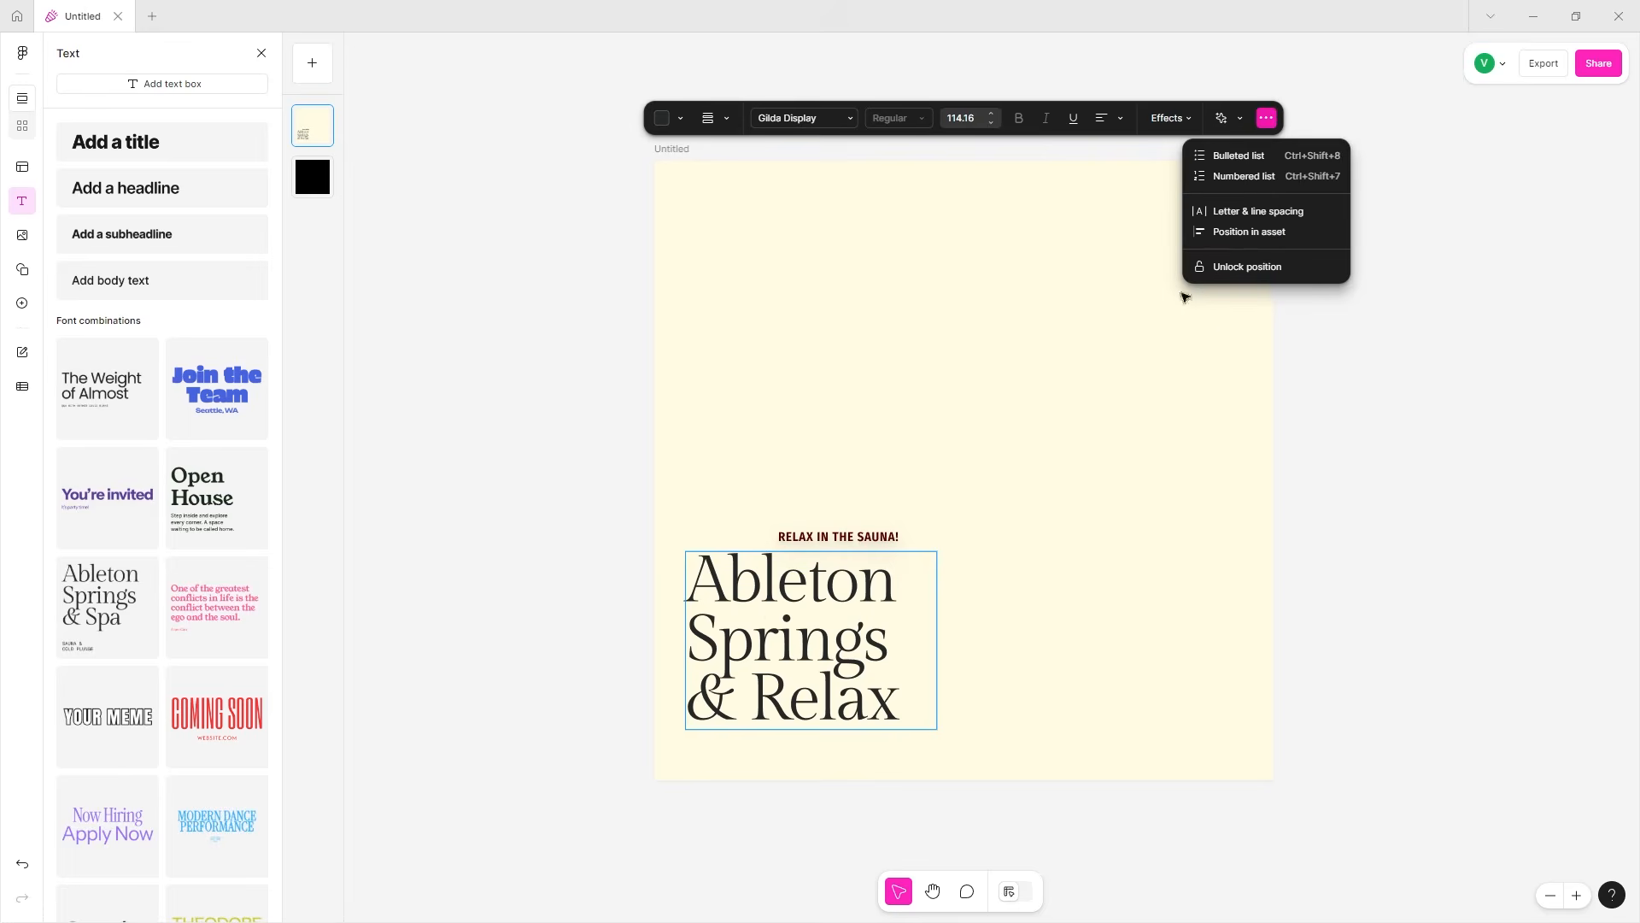
click(711, 623)
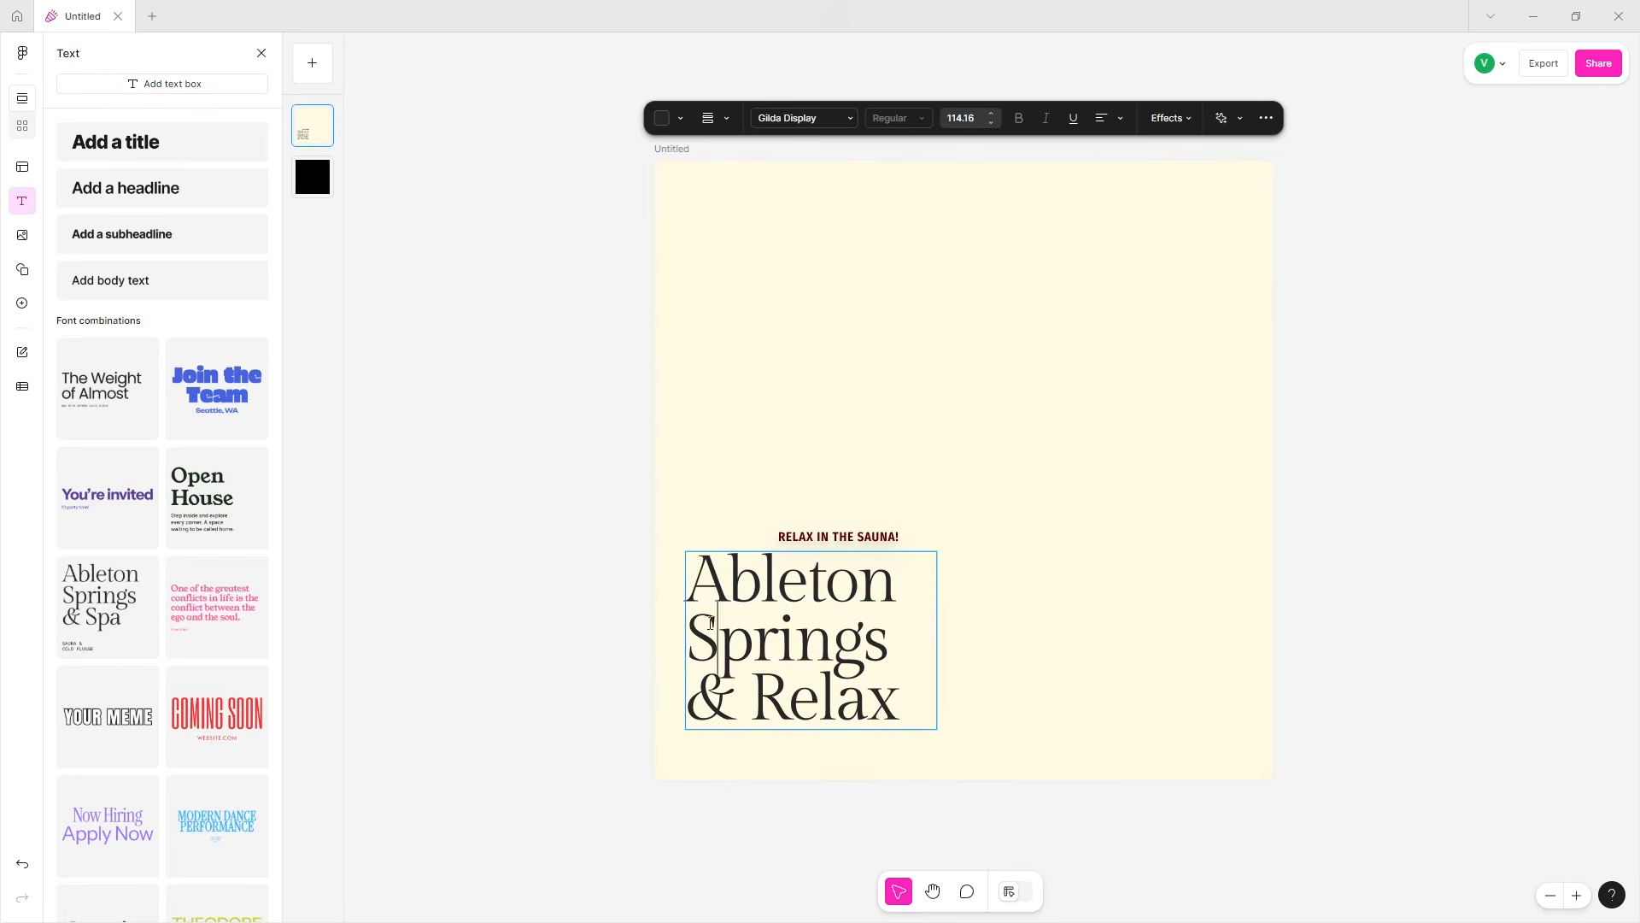
double_click(711, 623)
double_click(794, 702)
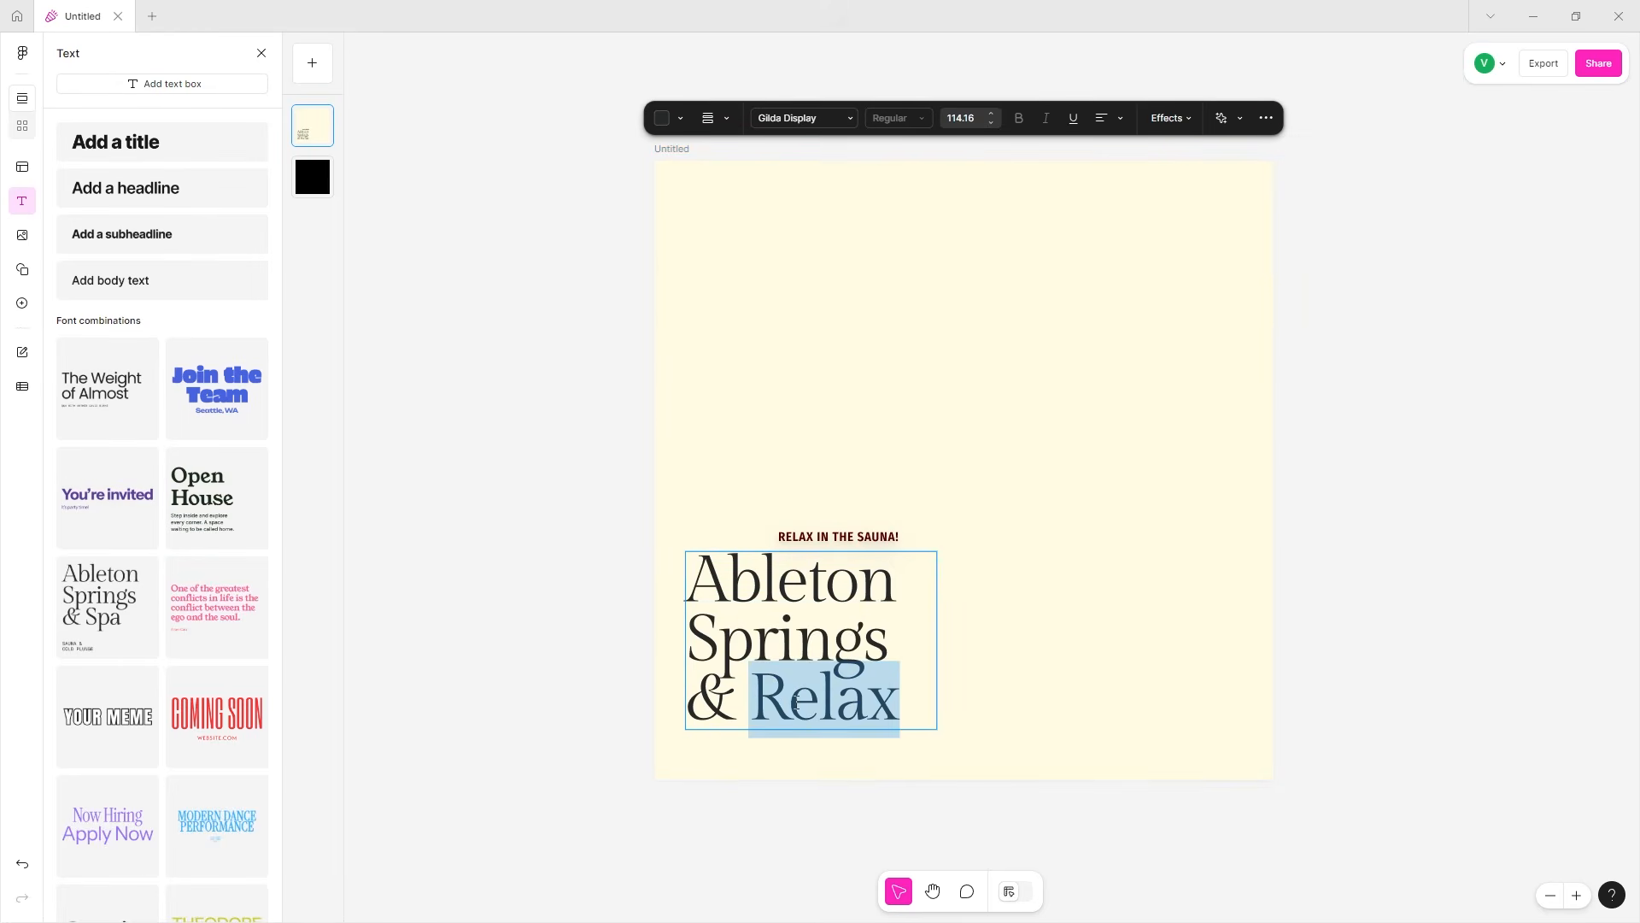
text(Spa)
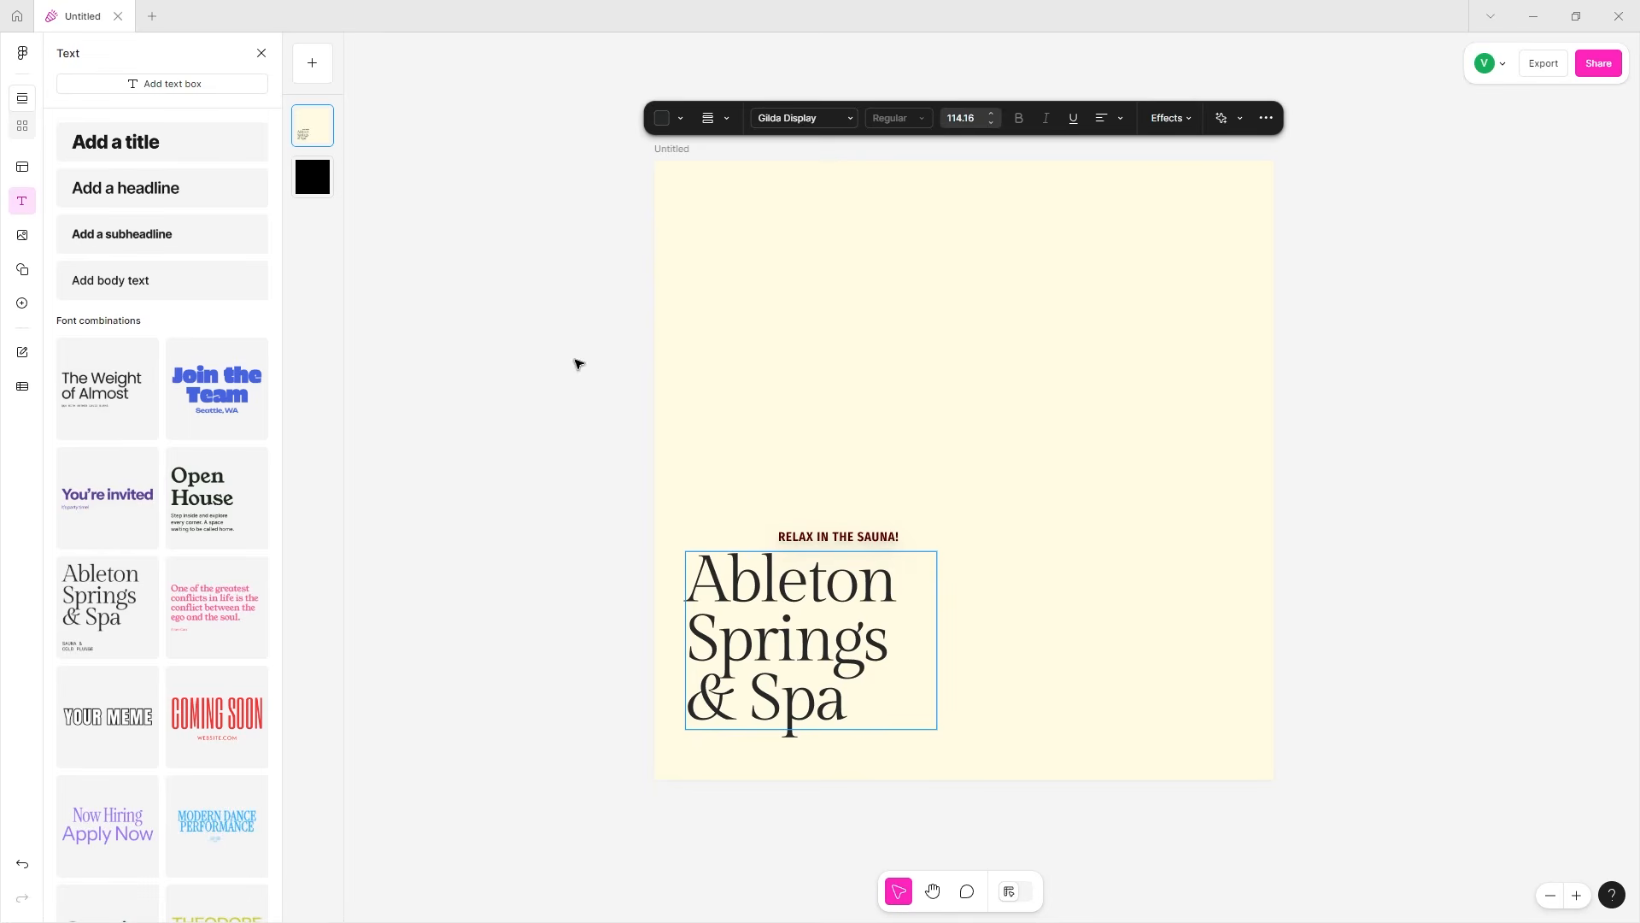
- Unlock the title's position and move the title up to the right side of the asset
click(1266, 118)
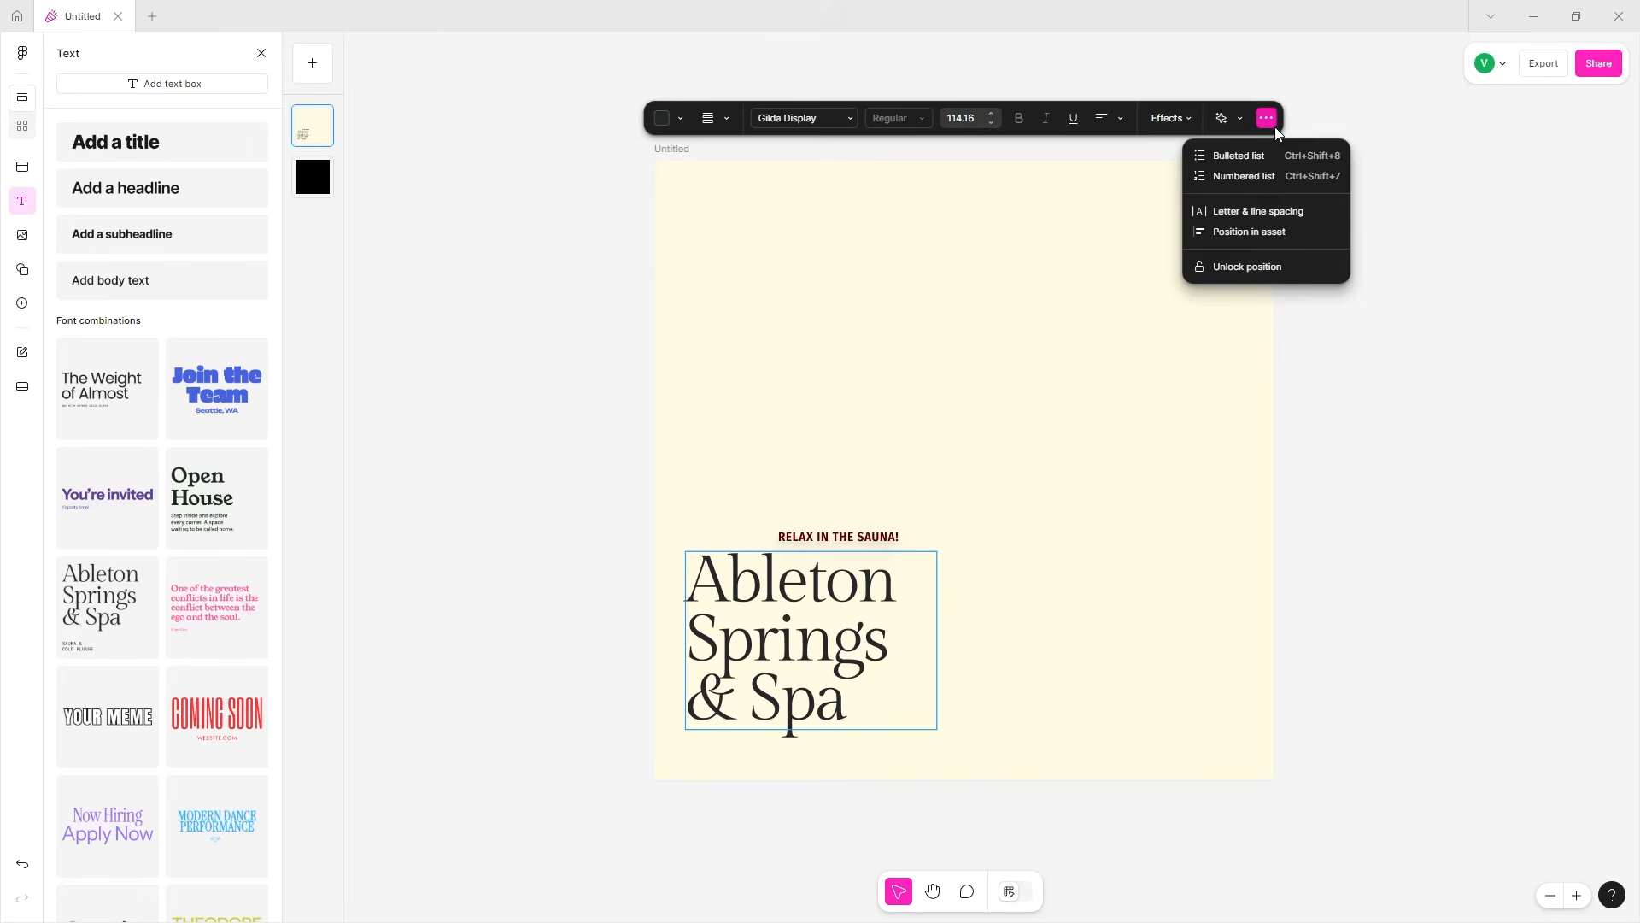
click(1249, 266)
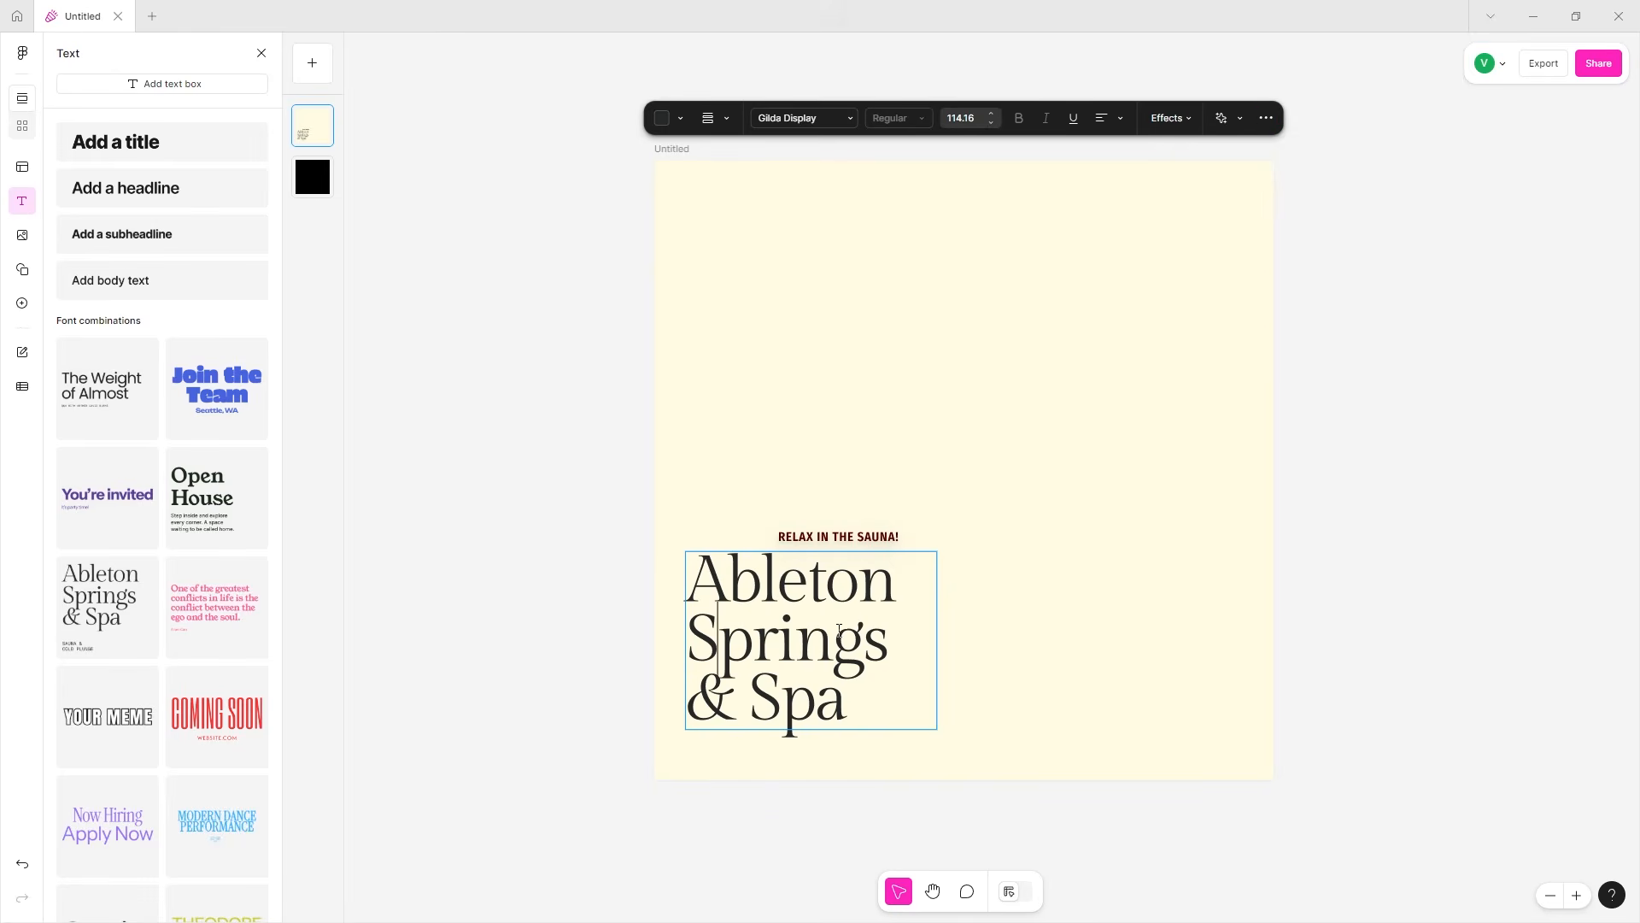
key(ctrl+a)
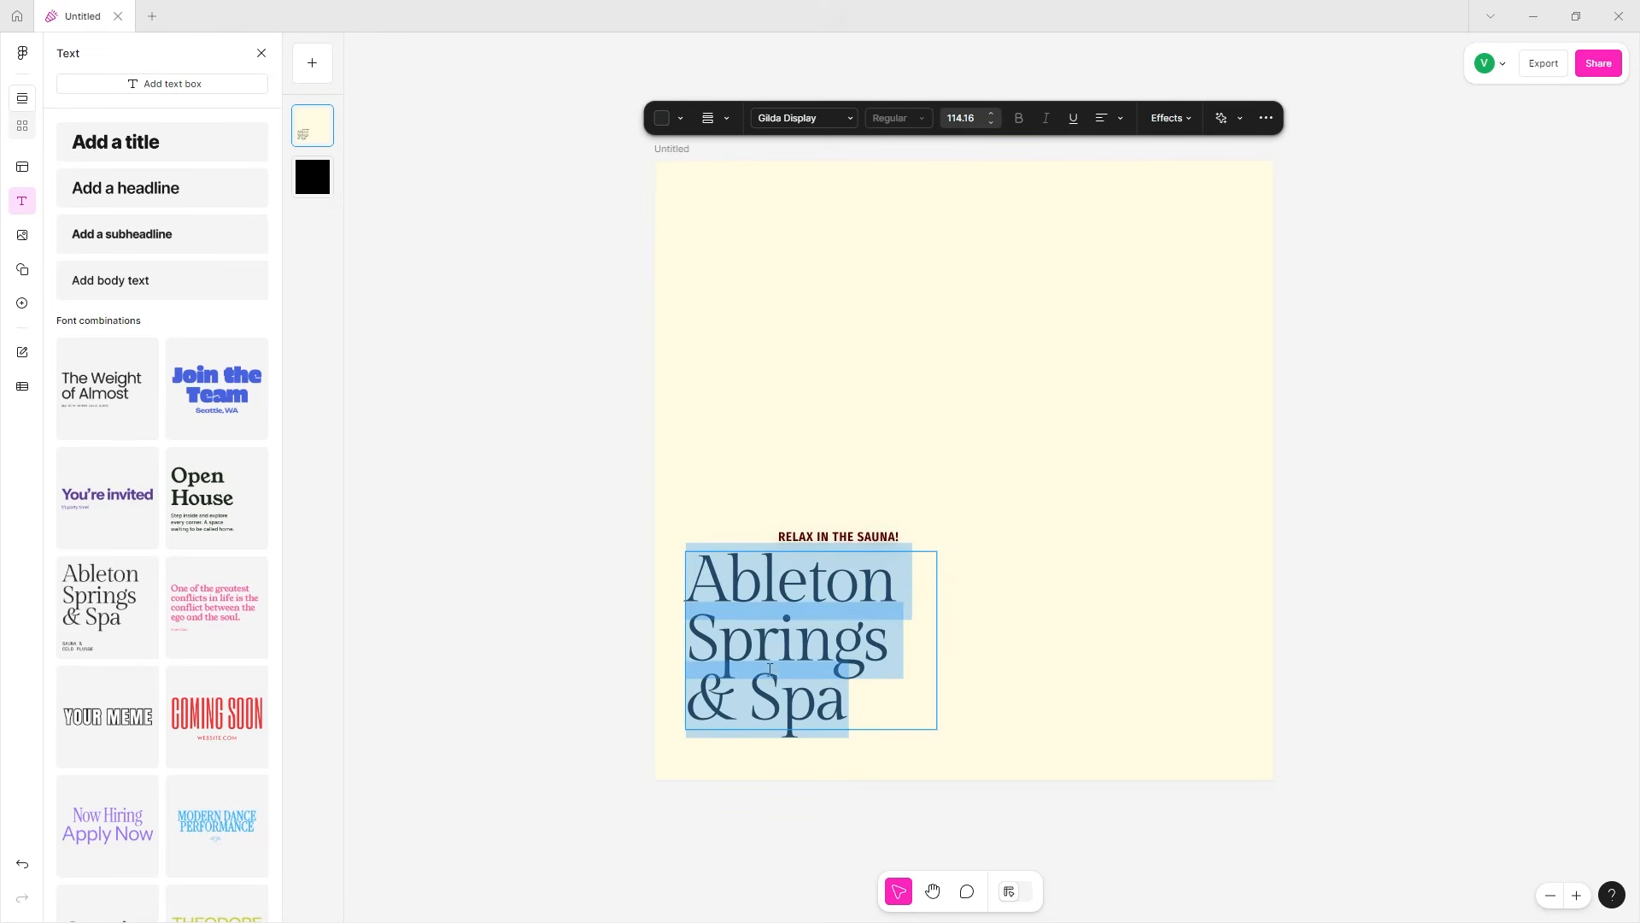
click(1267, 118)
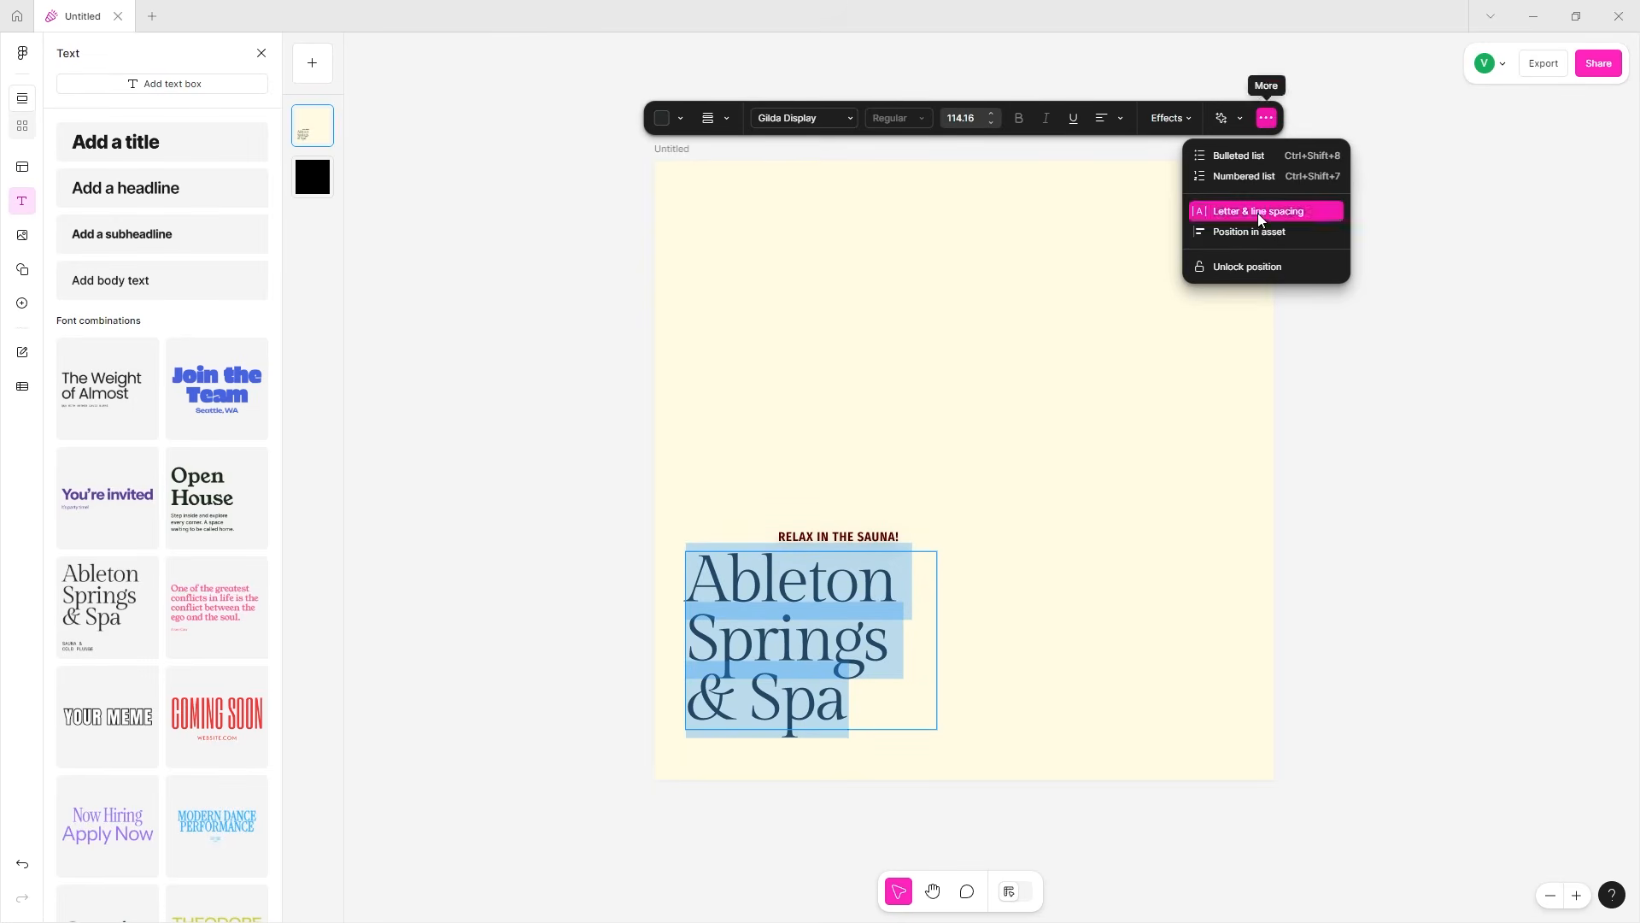
click(1241, 267)
click(1156, 373)
drag(846, 638, 1079, 489)
- Set the tagline's font to Montserrat and place the tagline just below the title, in line with its left edge
click(820, 541)
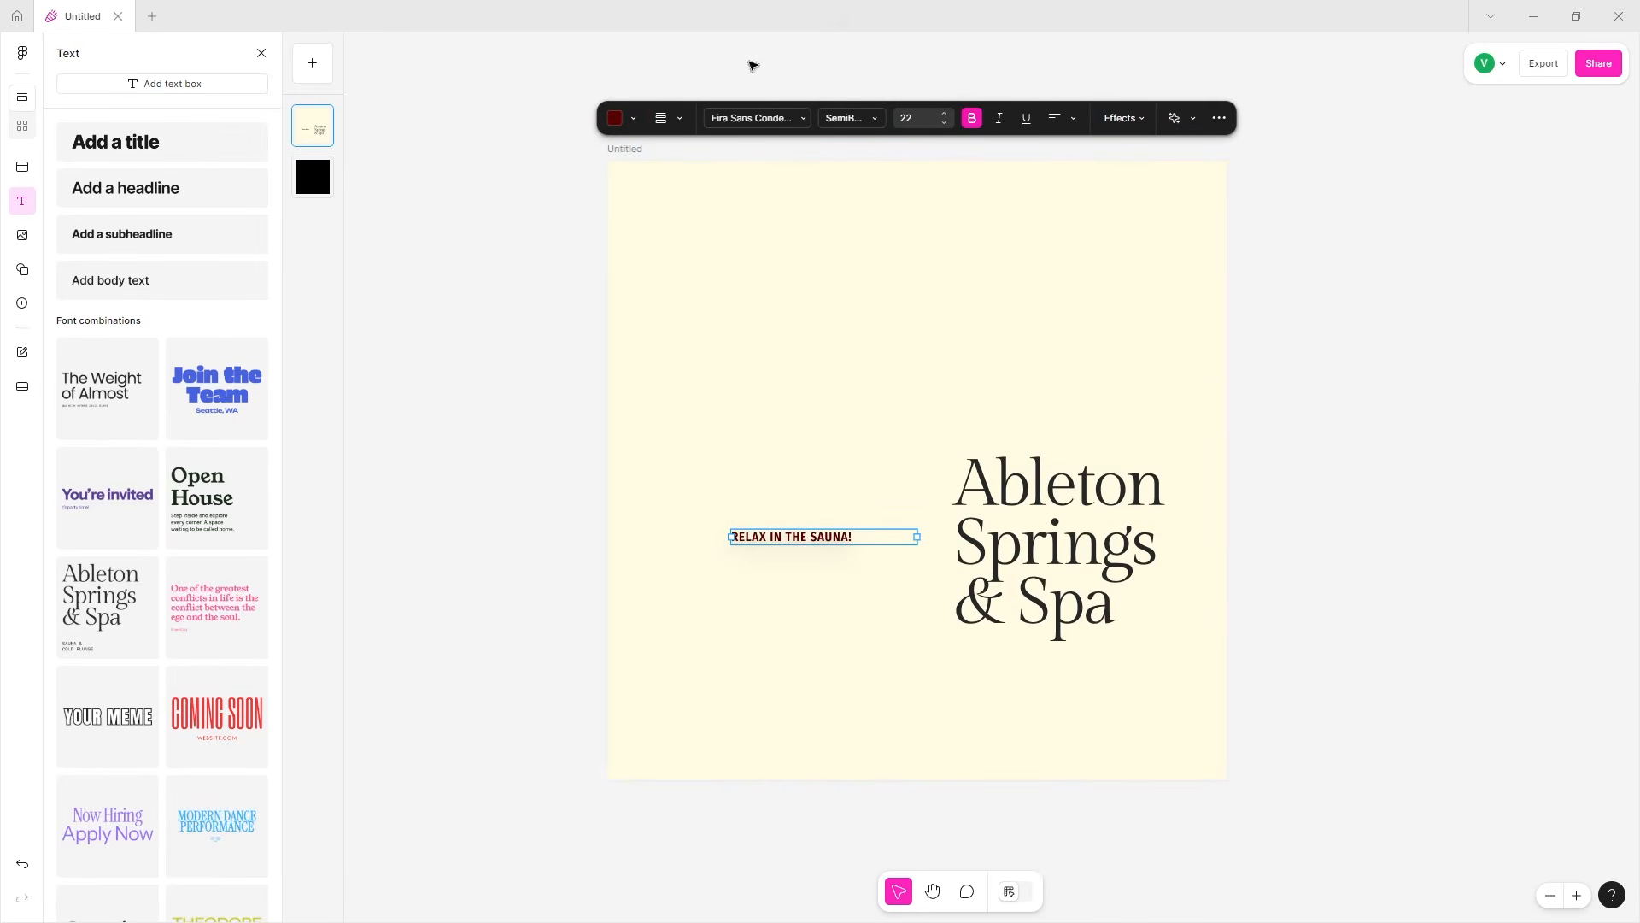
click(741, 117)
click(736, 154)
text(montse)
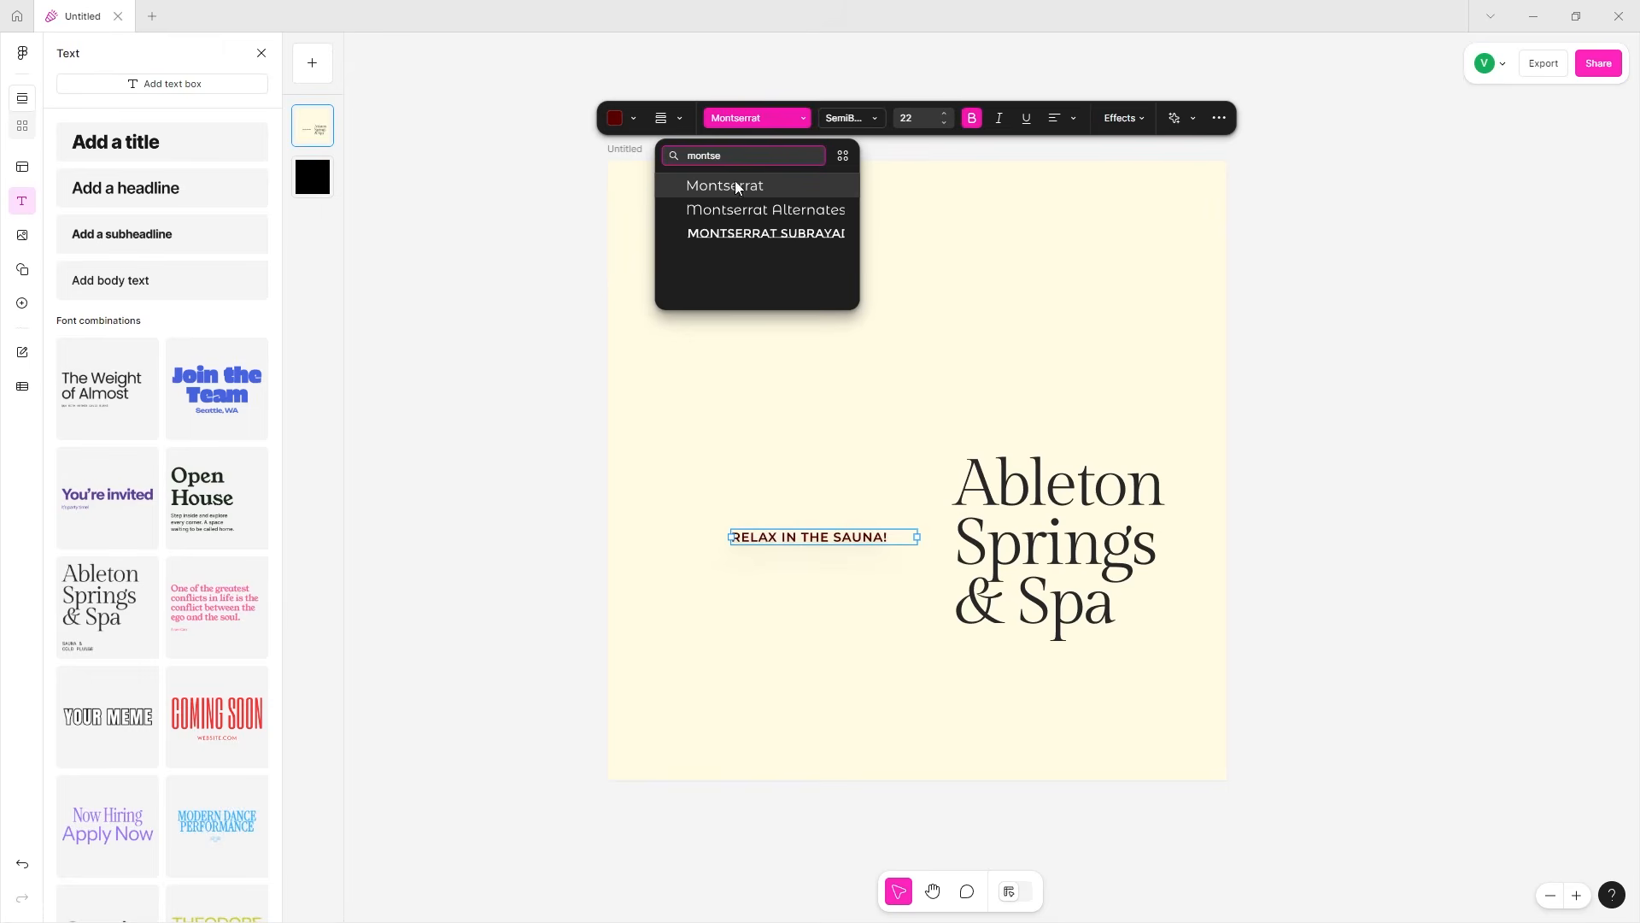
click(733, 183)
click(1052, 532)
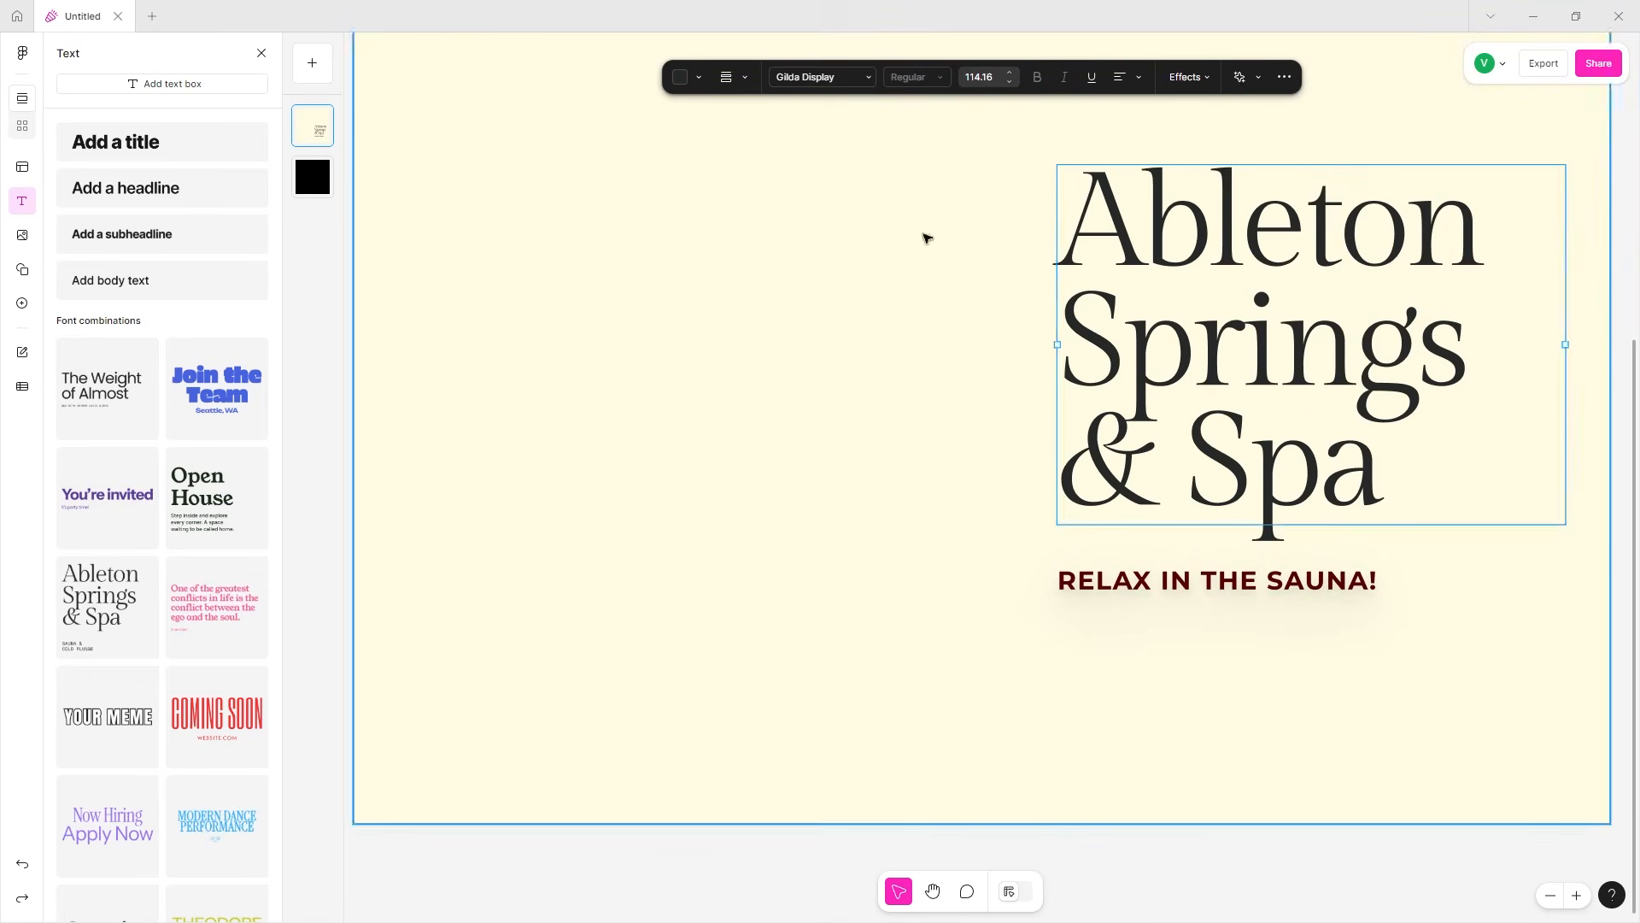
- Recolour the tagline with the same dark grey as the title
click(1218, 580)
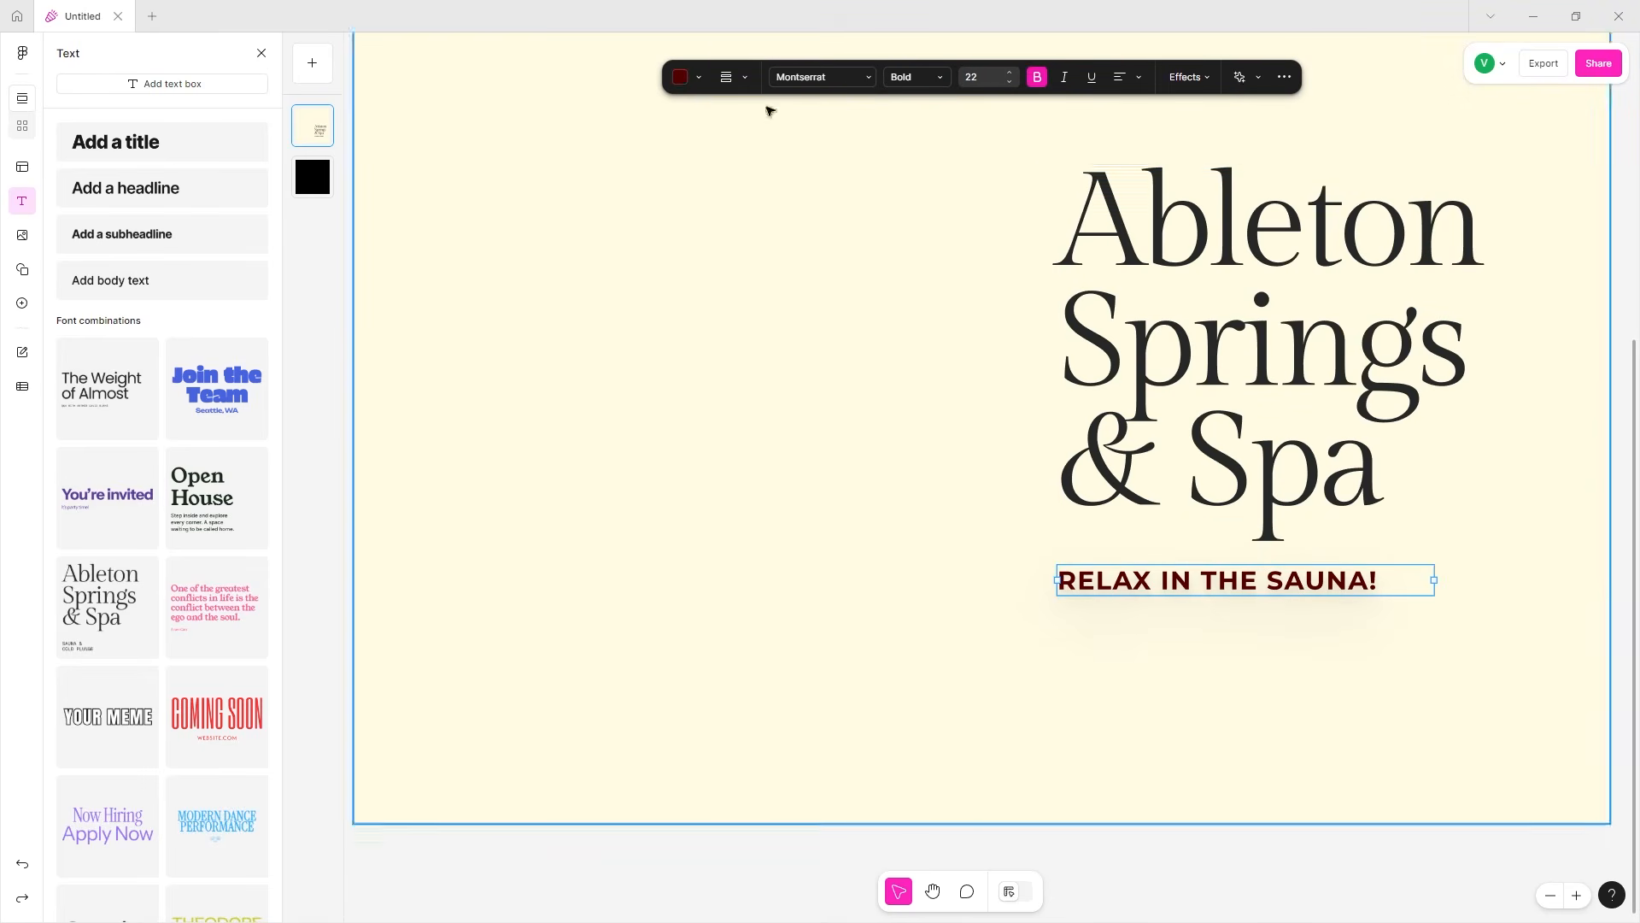
click(699, 77)
click(707, 163)
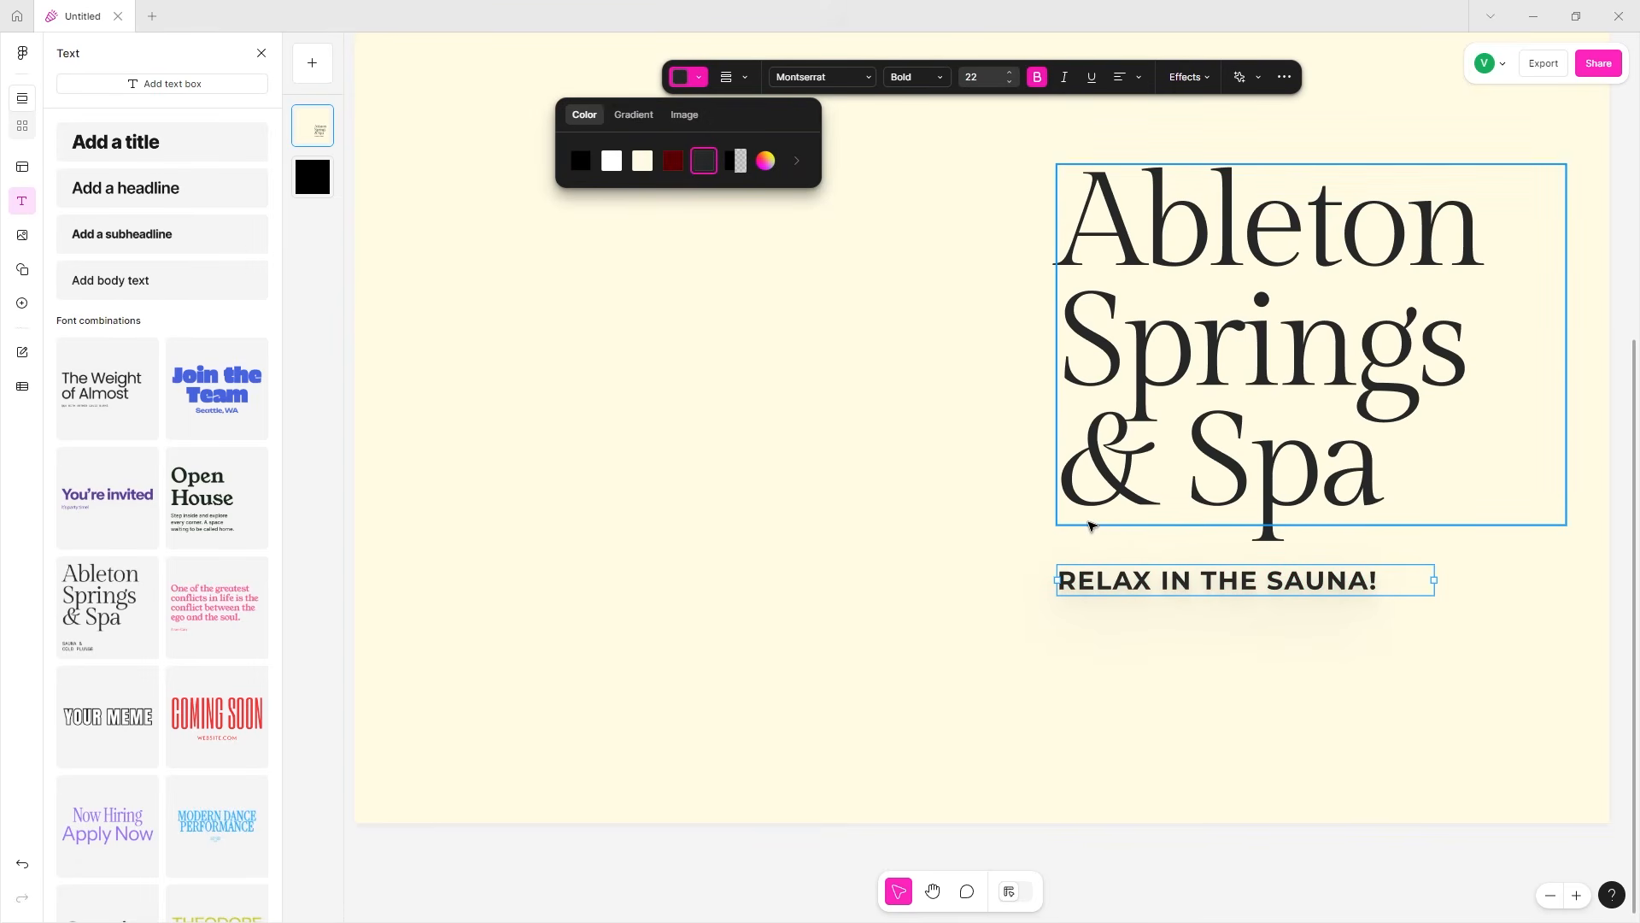
- Set the title's text colour to the red F44444, and open the tagline's colour options
click(1262, 510)
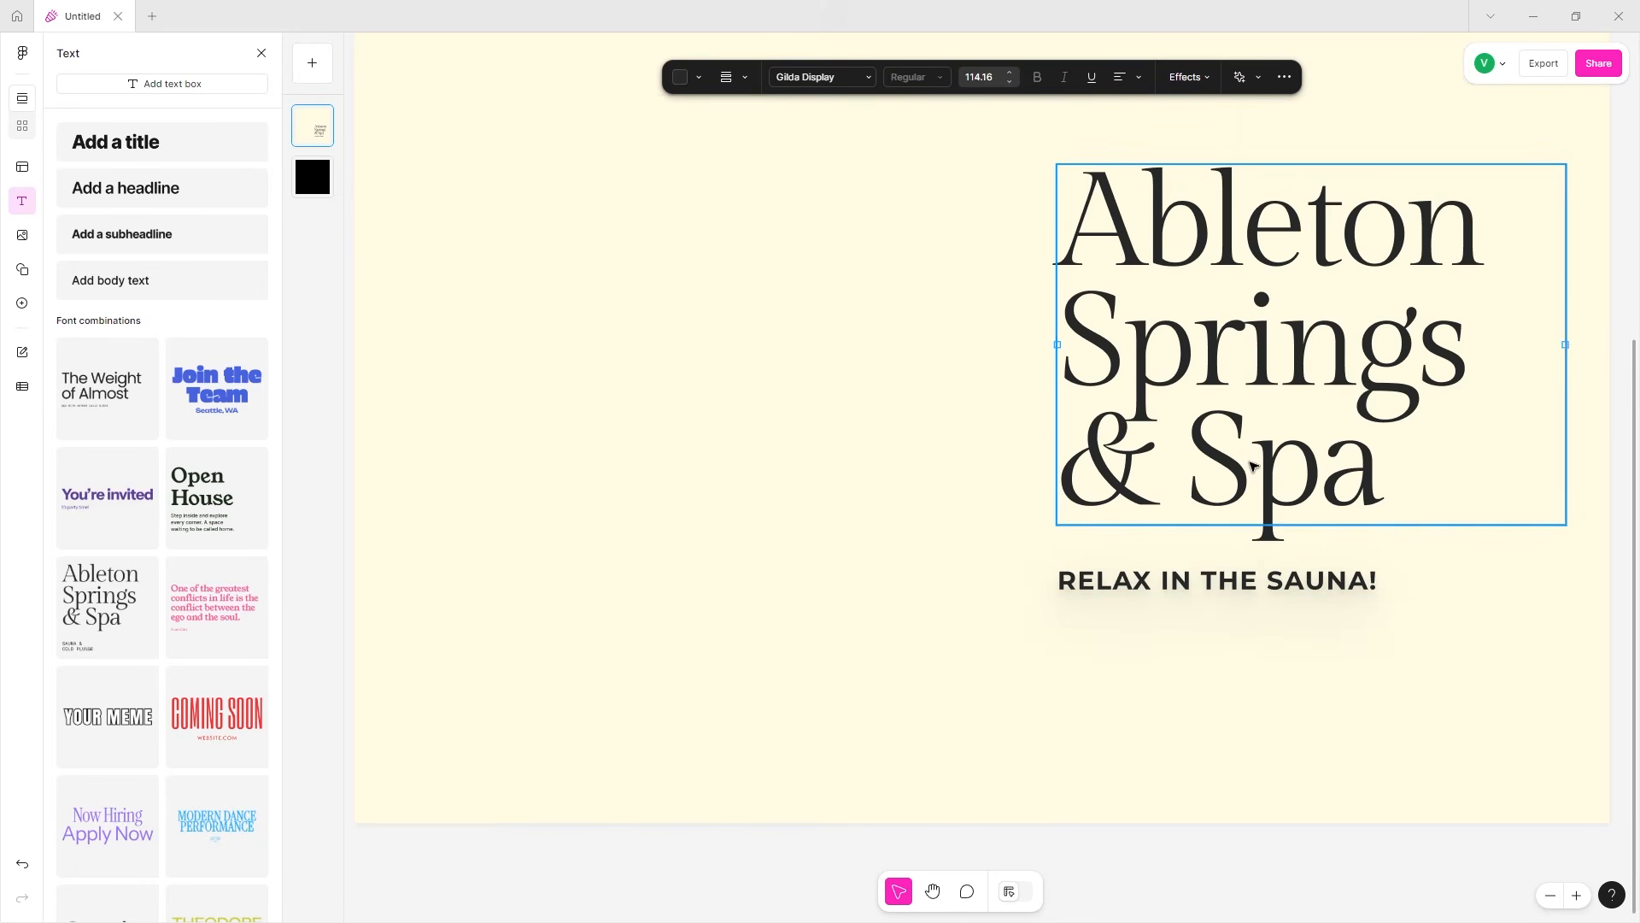
click(699, 77)
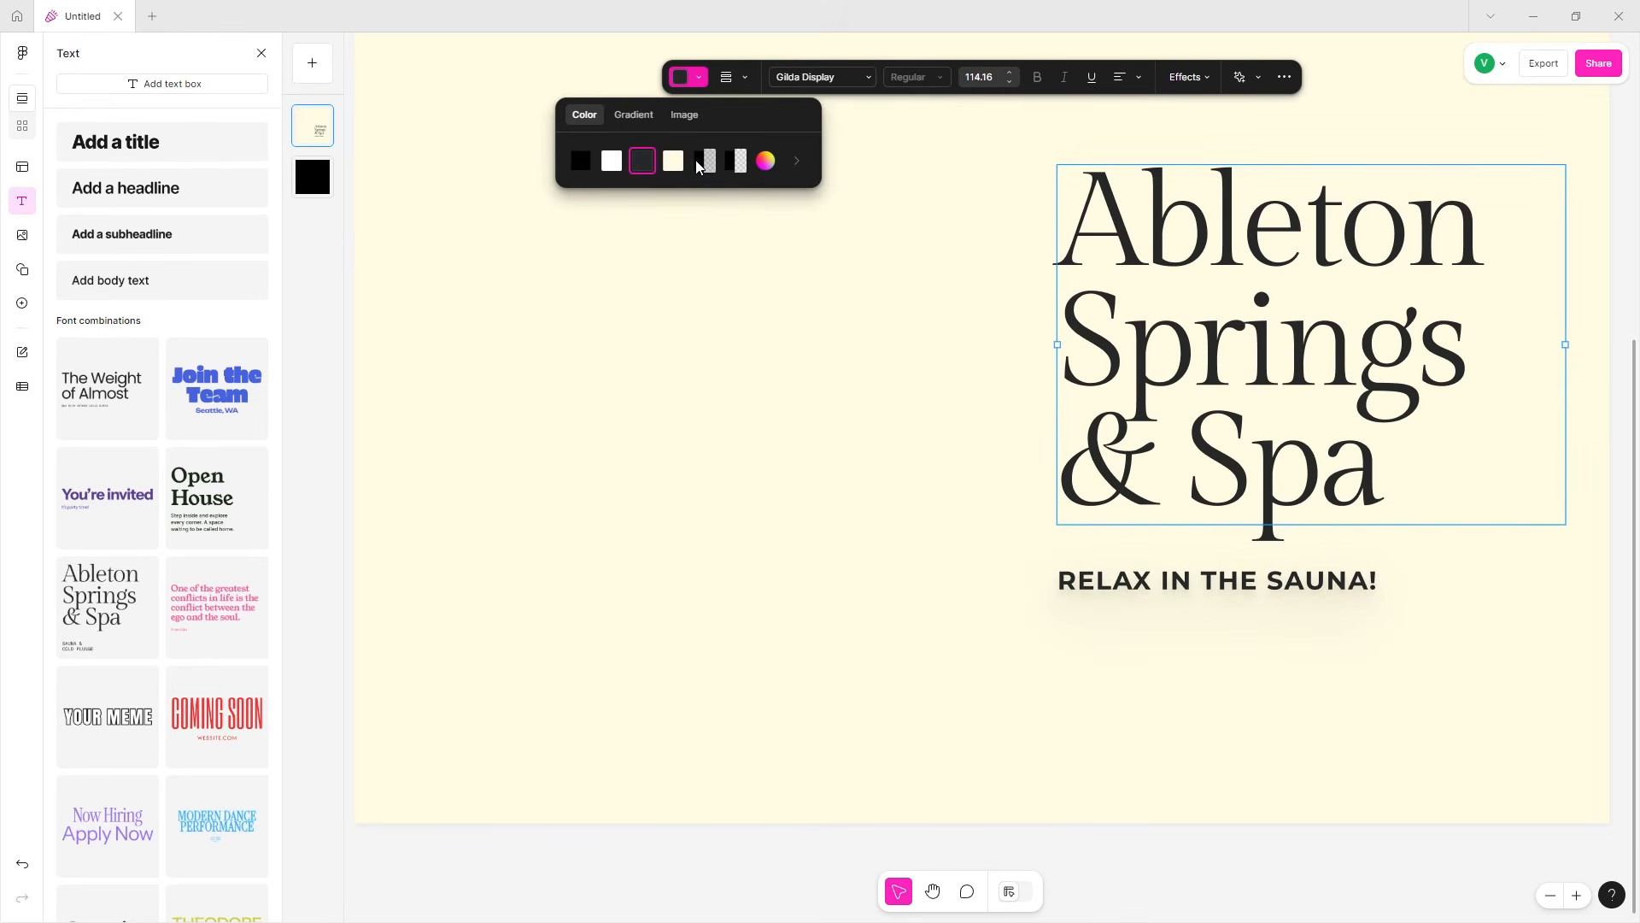
click(766, 161)
click(1511, 295)
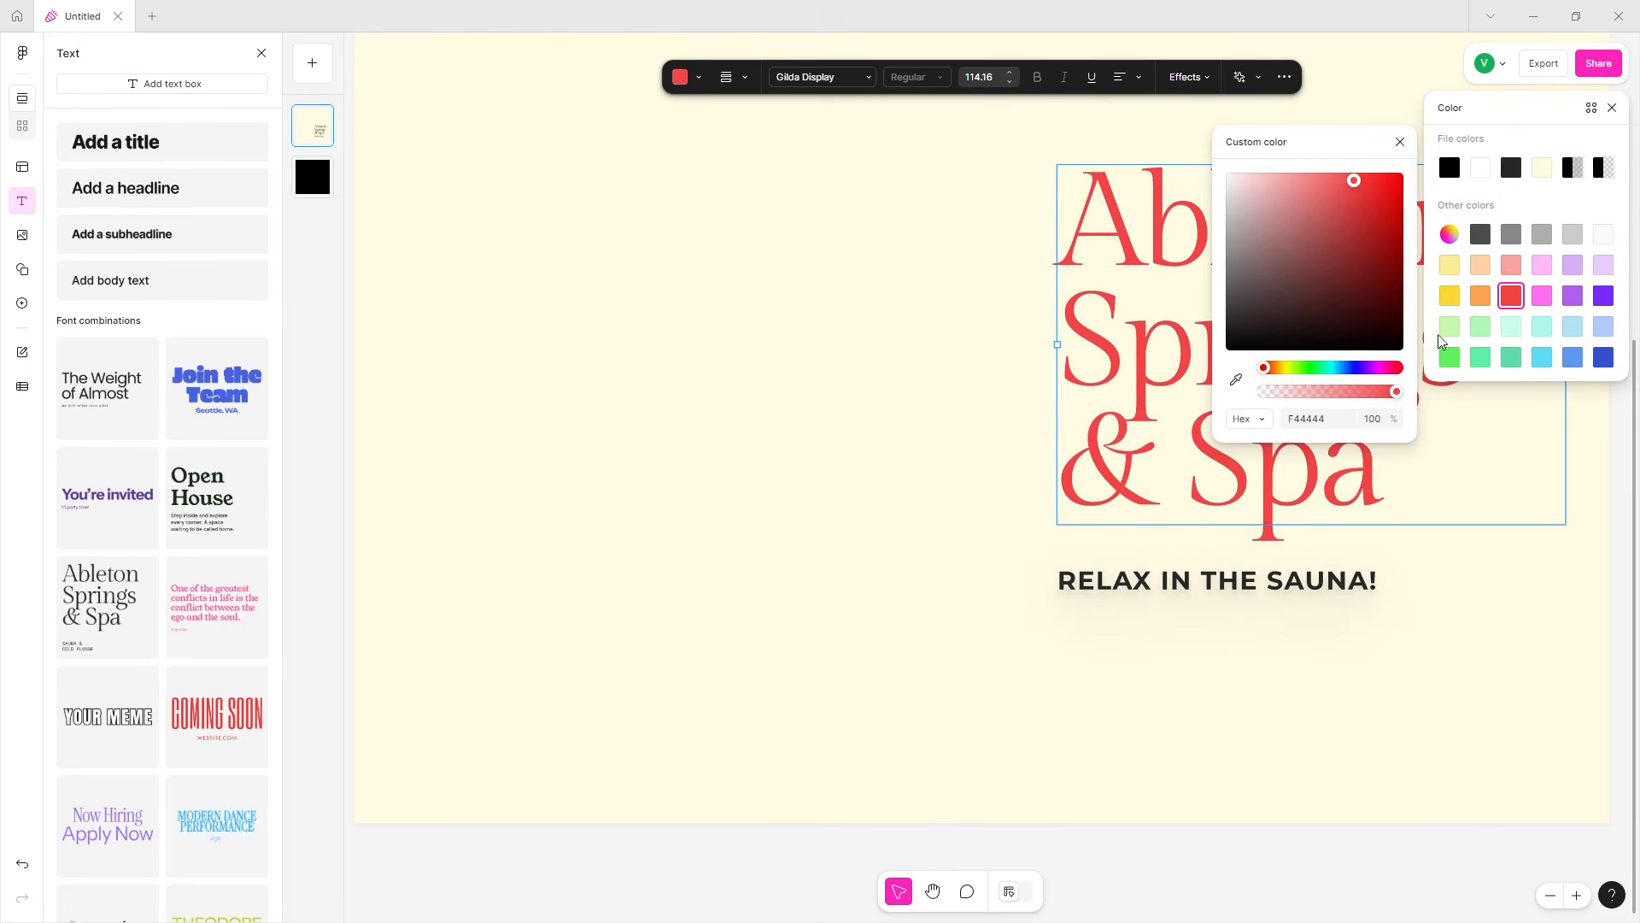
click(965, 378)
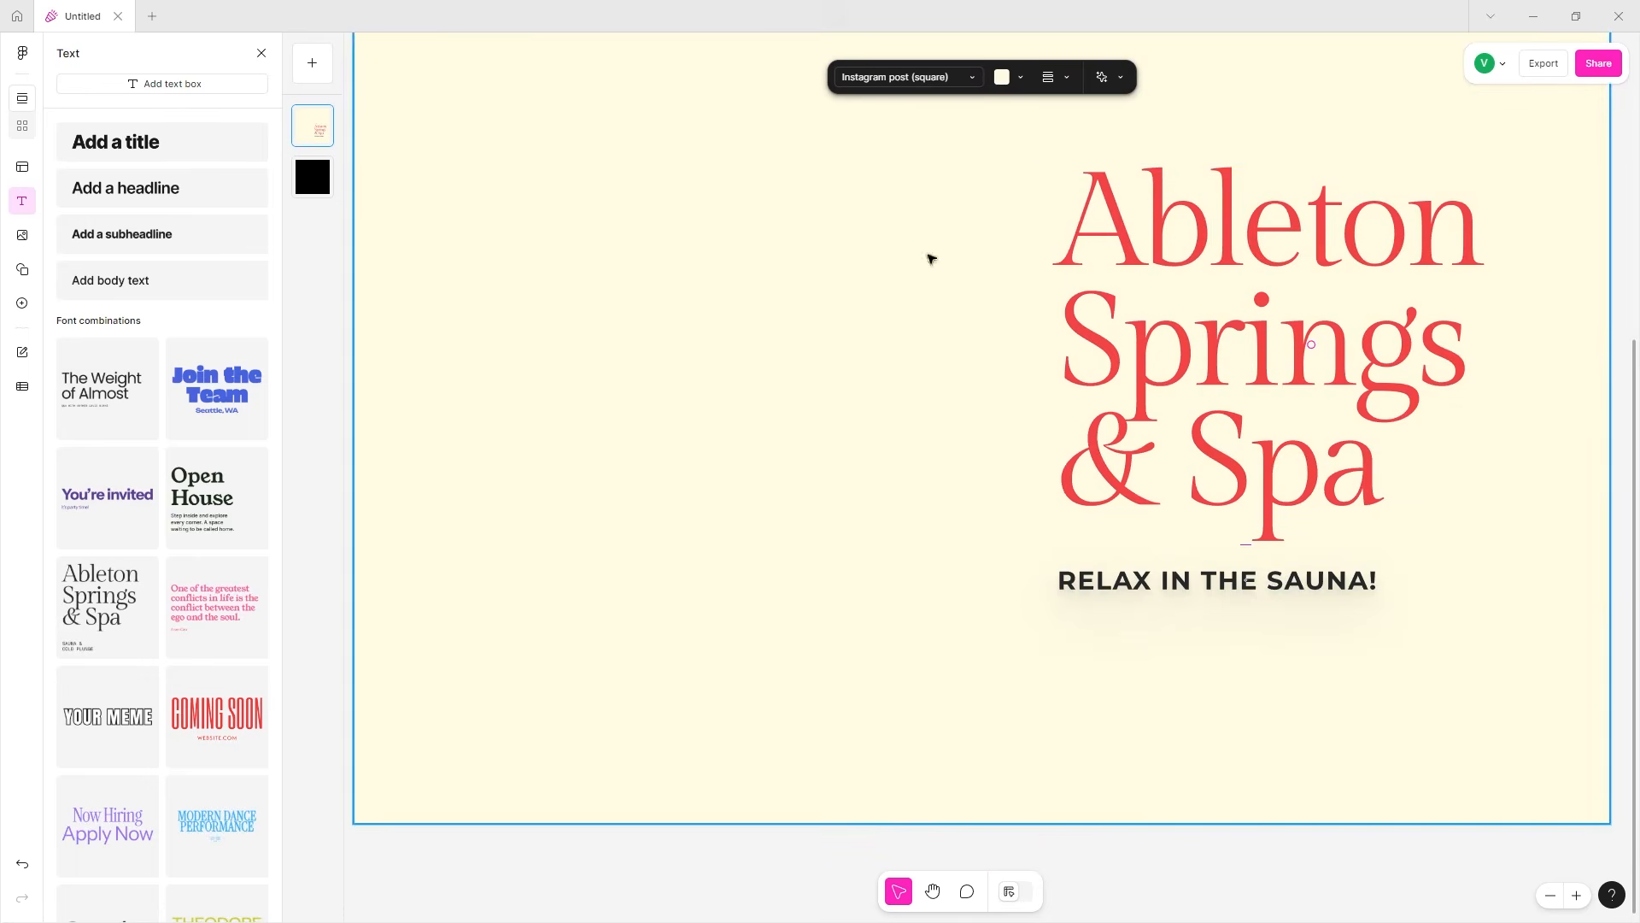
click(1107, 578)
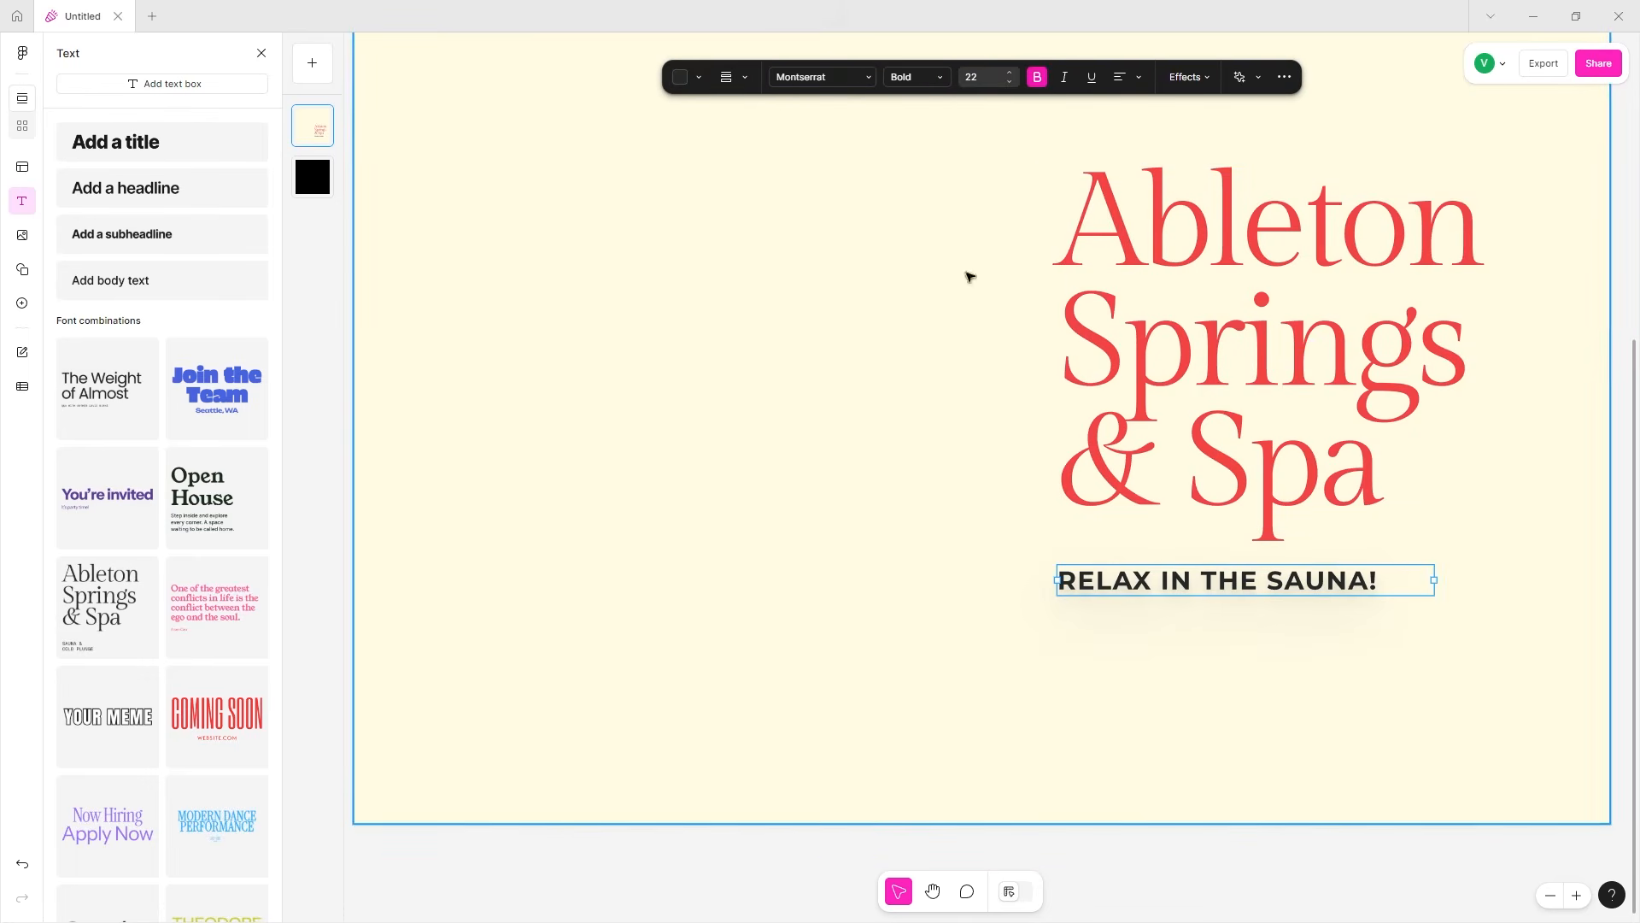
click(701, 77)
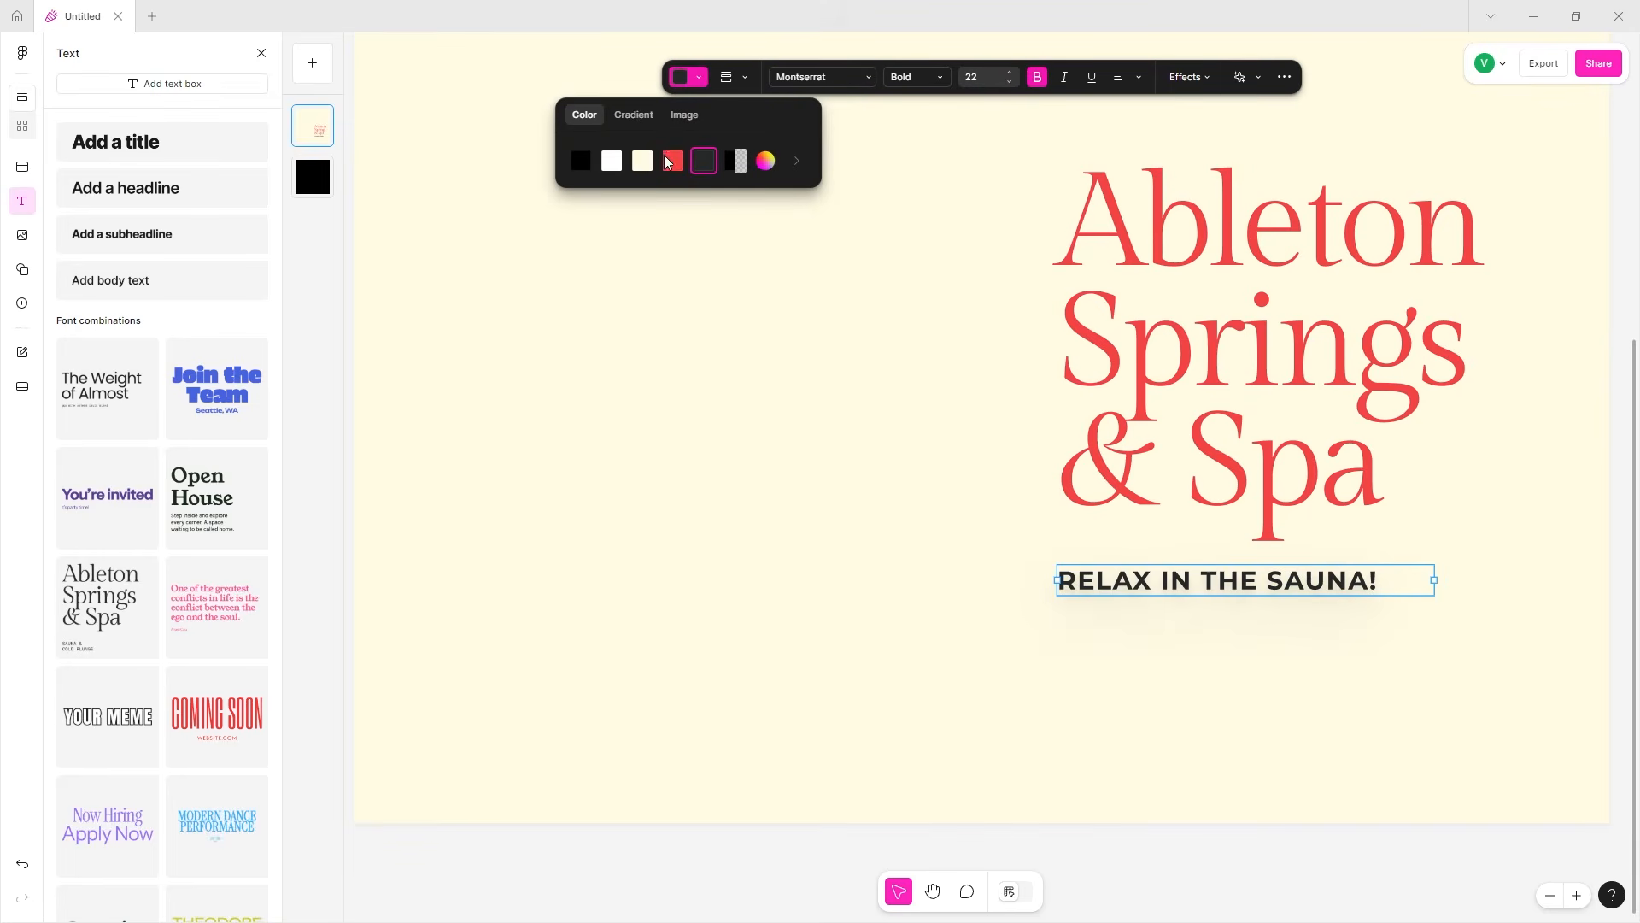
- Give the title a gradient fill from red to dark red and open the gradient's detailed settings
click(1142, 312)
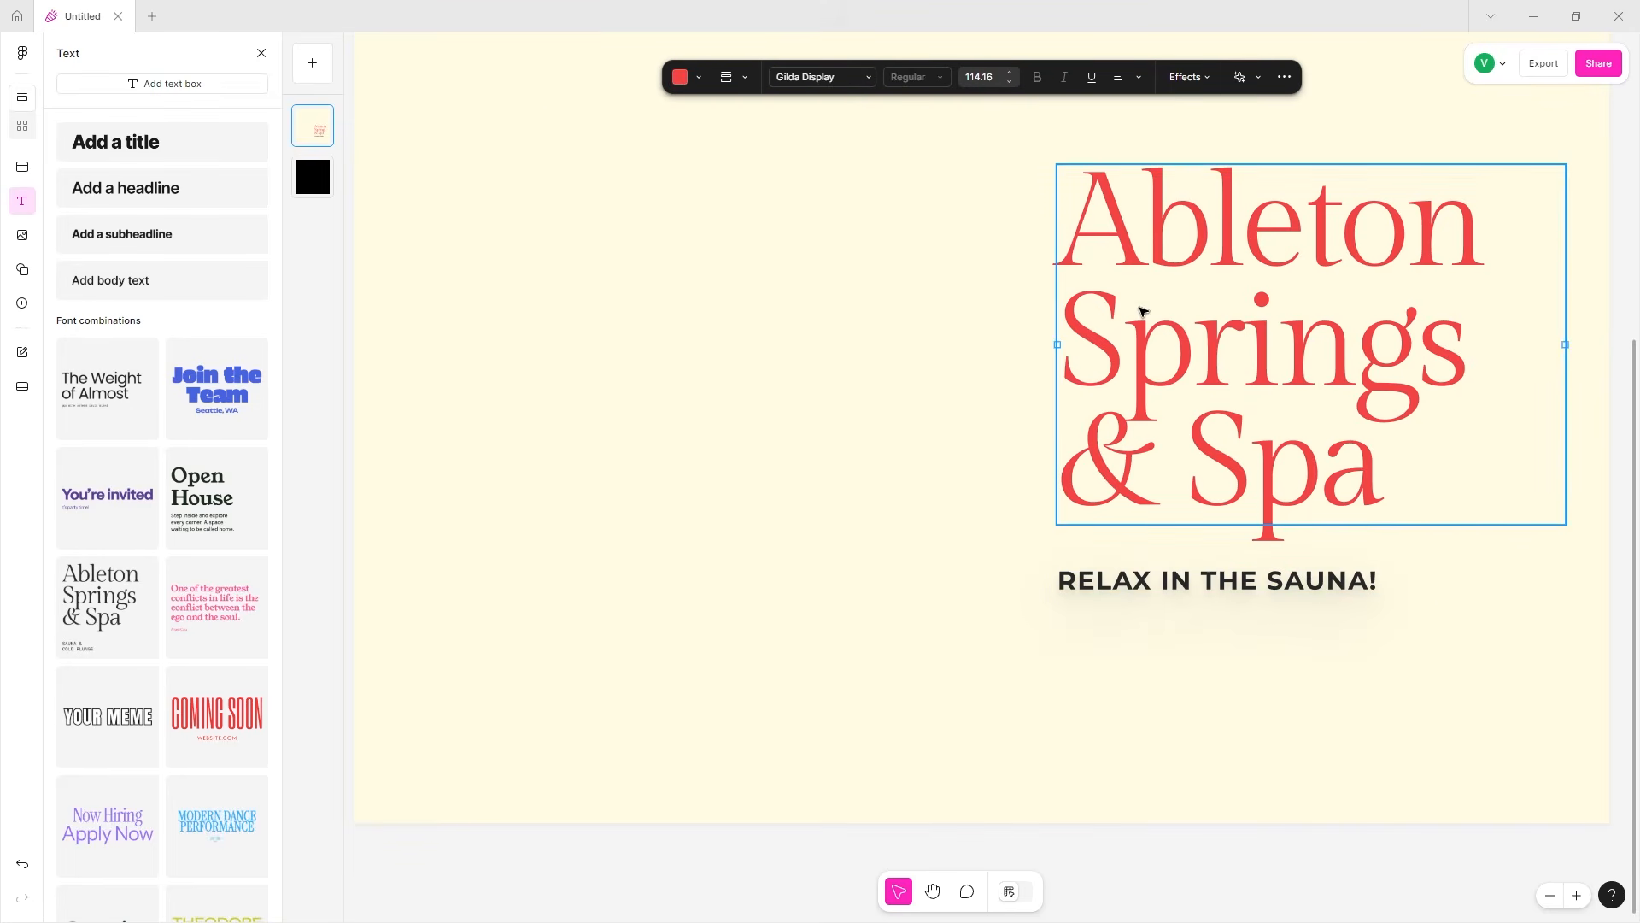
click(698, 77)
click(634, 115)
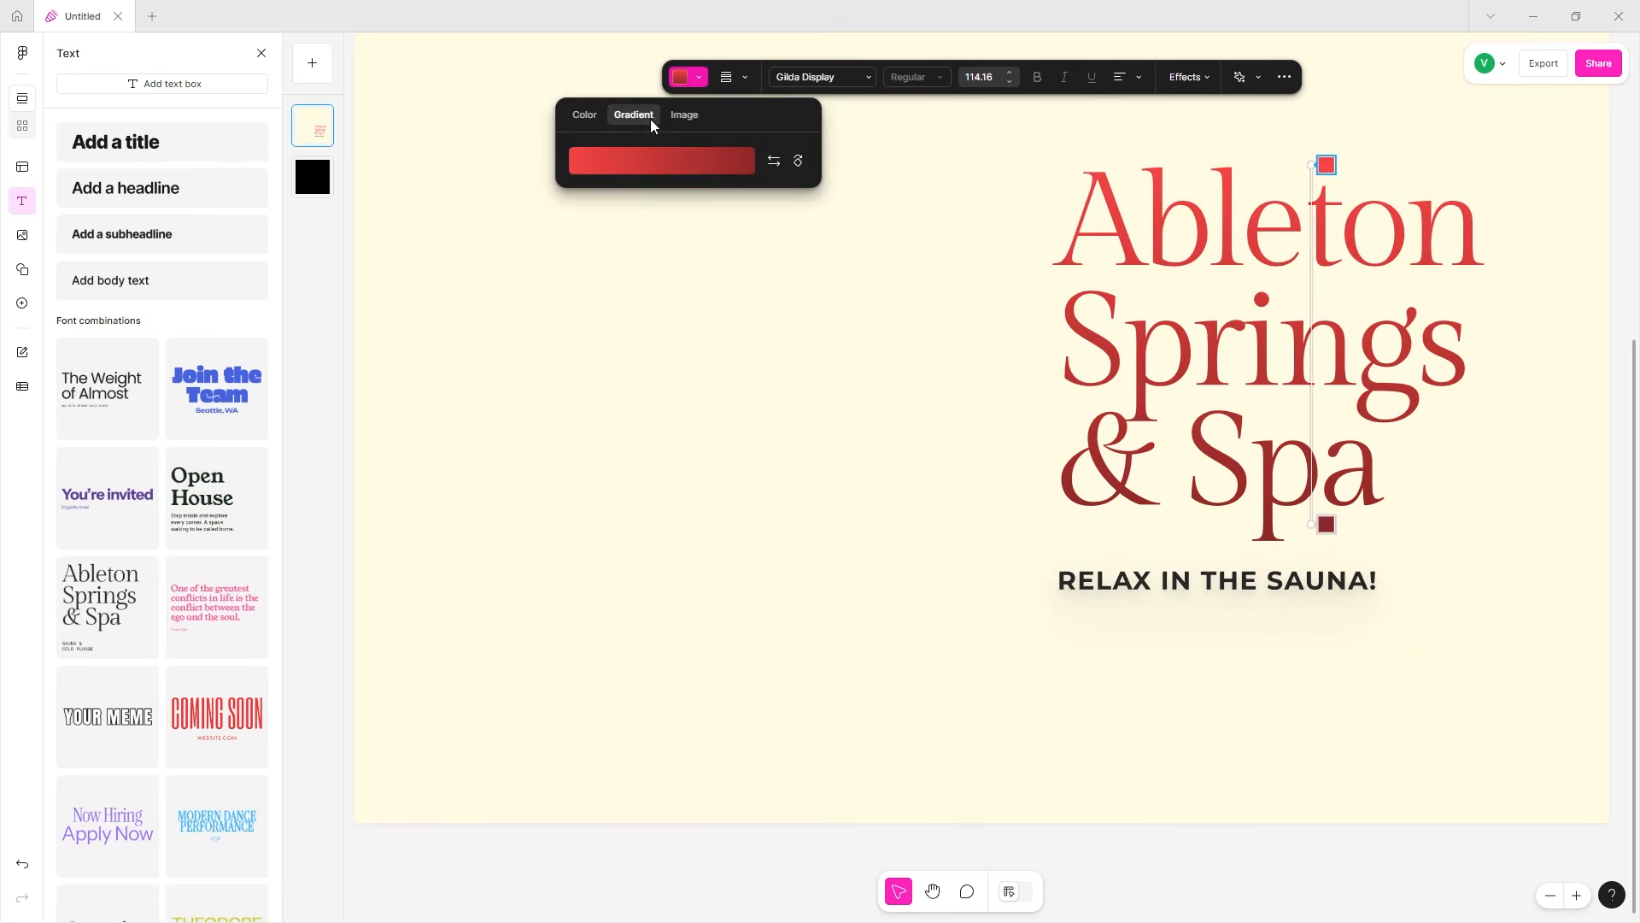
click(662, 160)
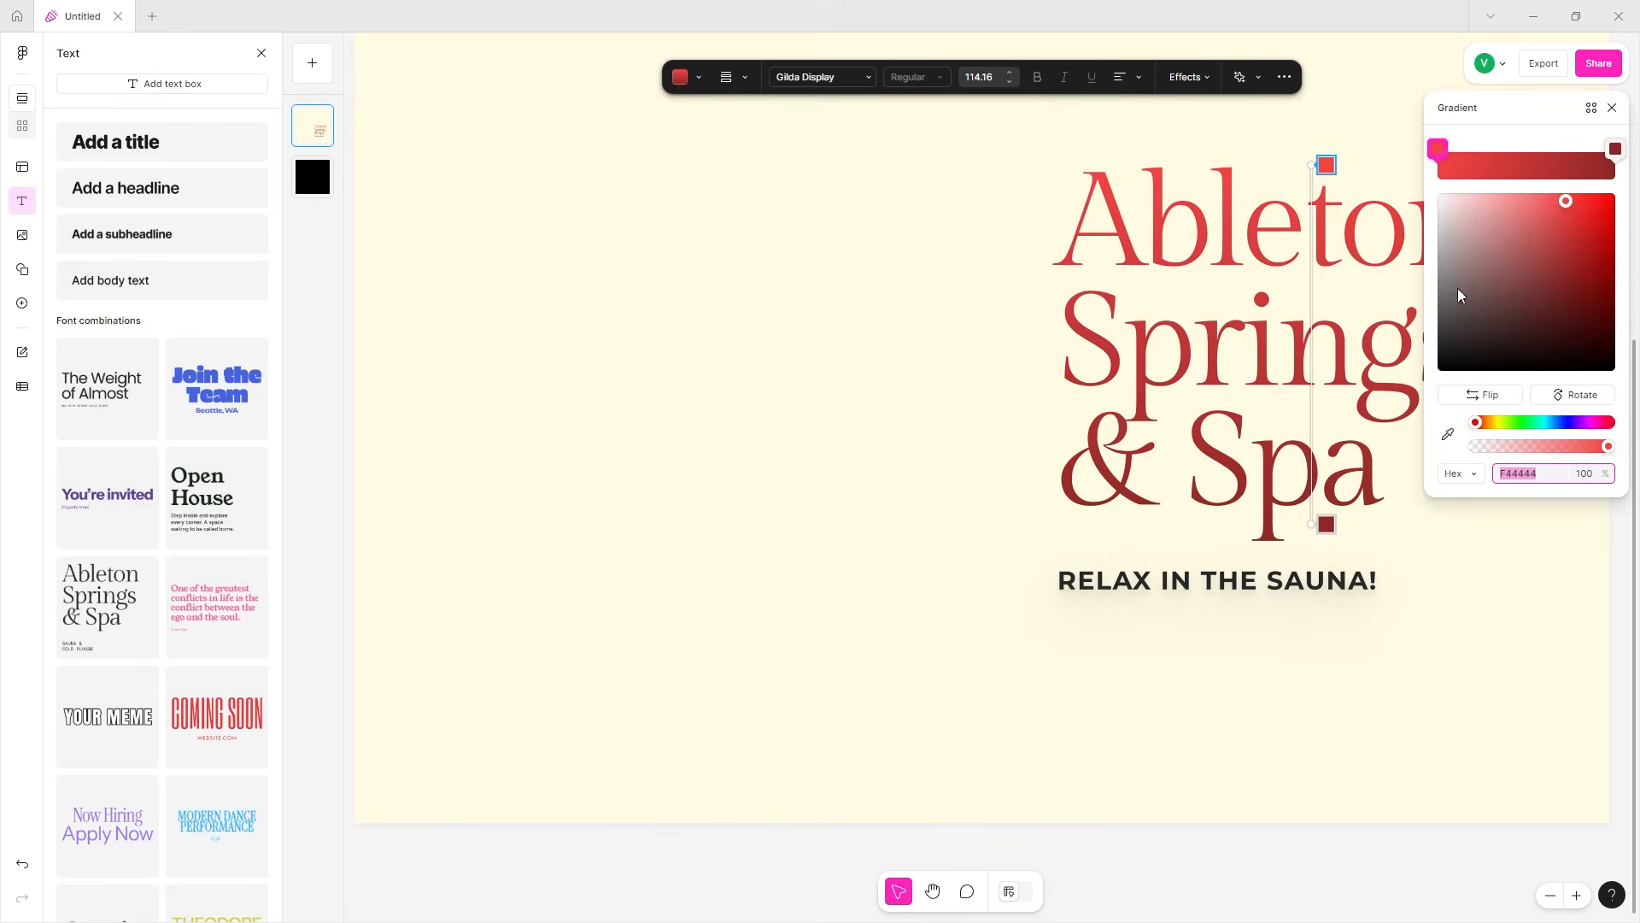
scroll(1151, 319, right, 3)
scroll(1151, 318, up, 4)
scroll(1150, 319, down, 4)
scroll(1150, 319, up, 1)
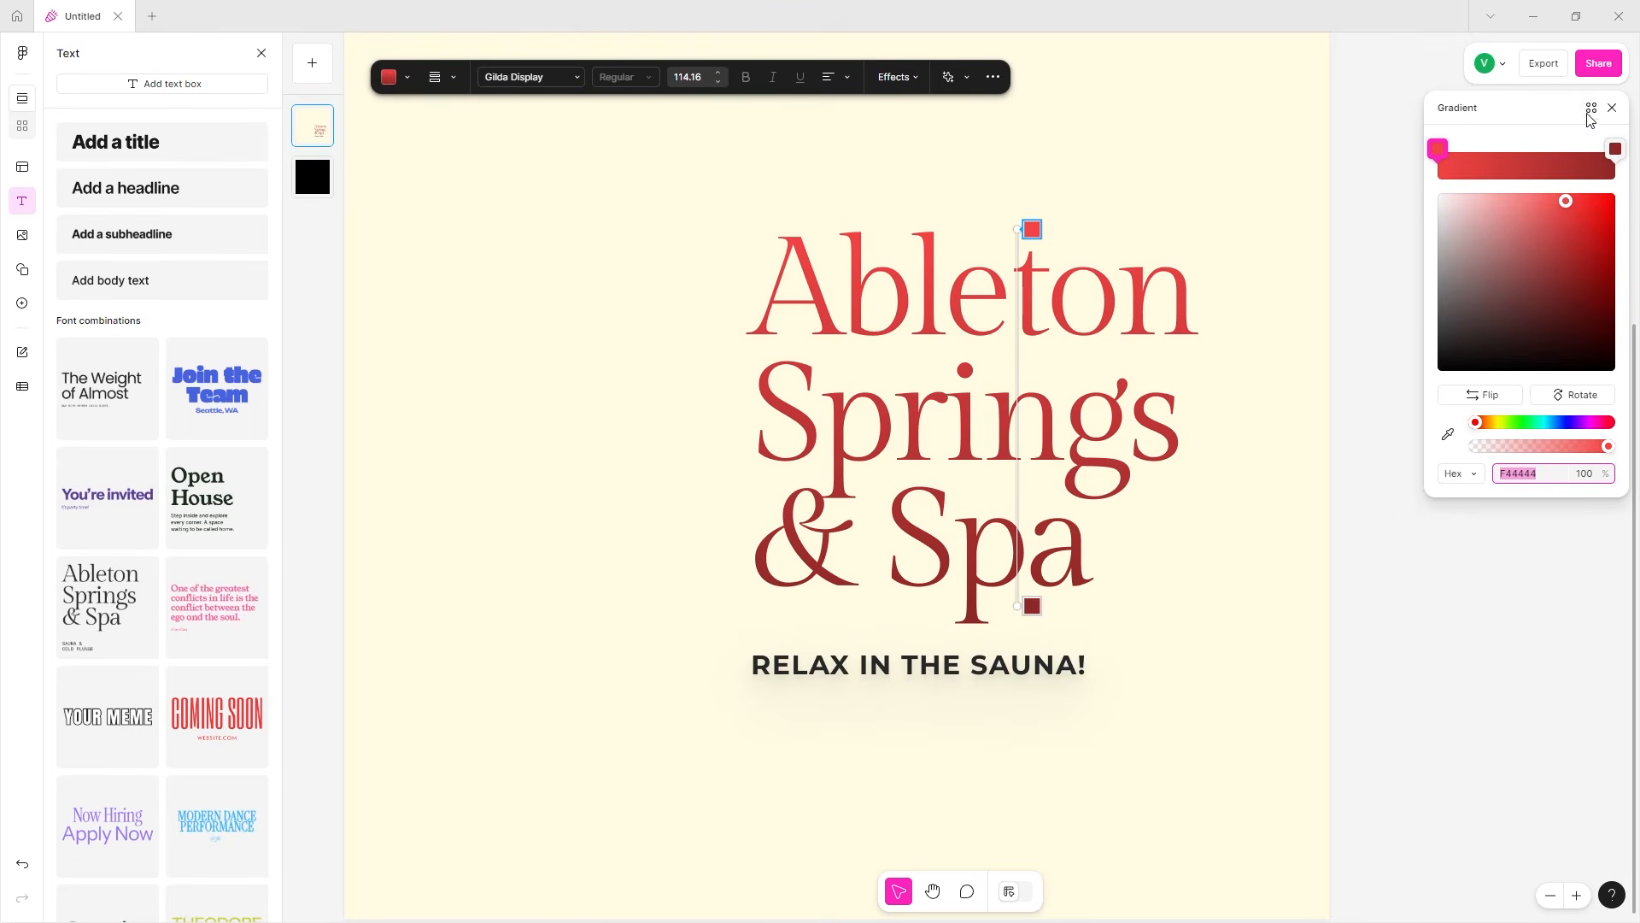
- Set the end color of the Ableton Springs & Spa title's gradient to orange FFAA22
click(1615, 150)
drag(1483, 427, 1488, 422)
drag(1572, 290, 1577, 183)
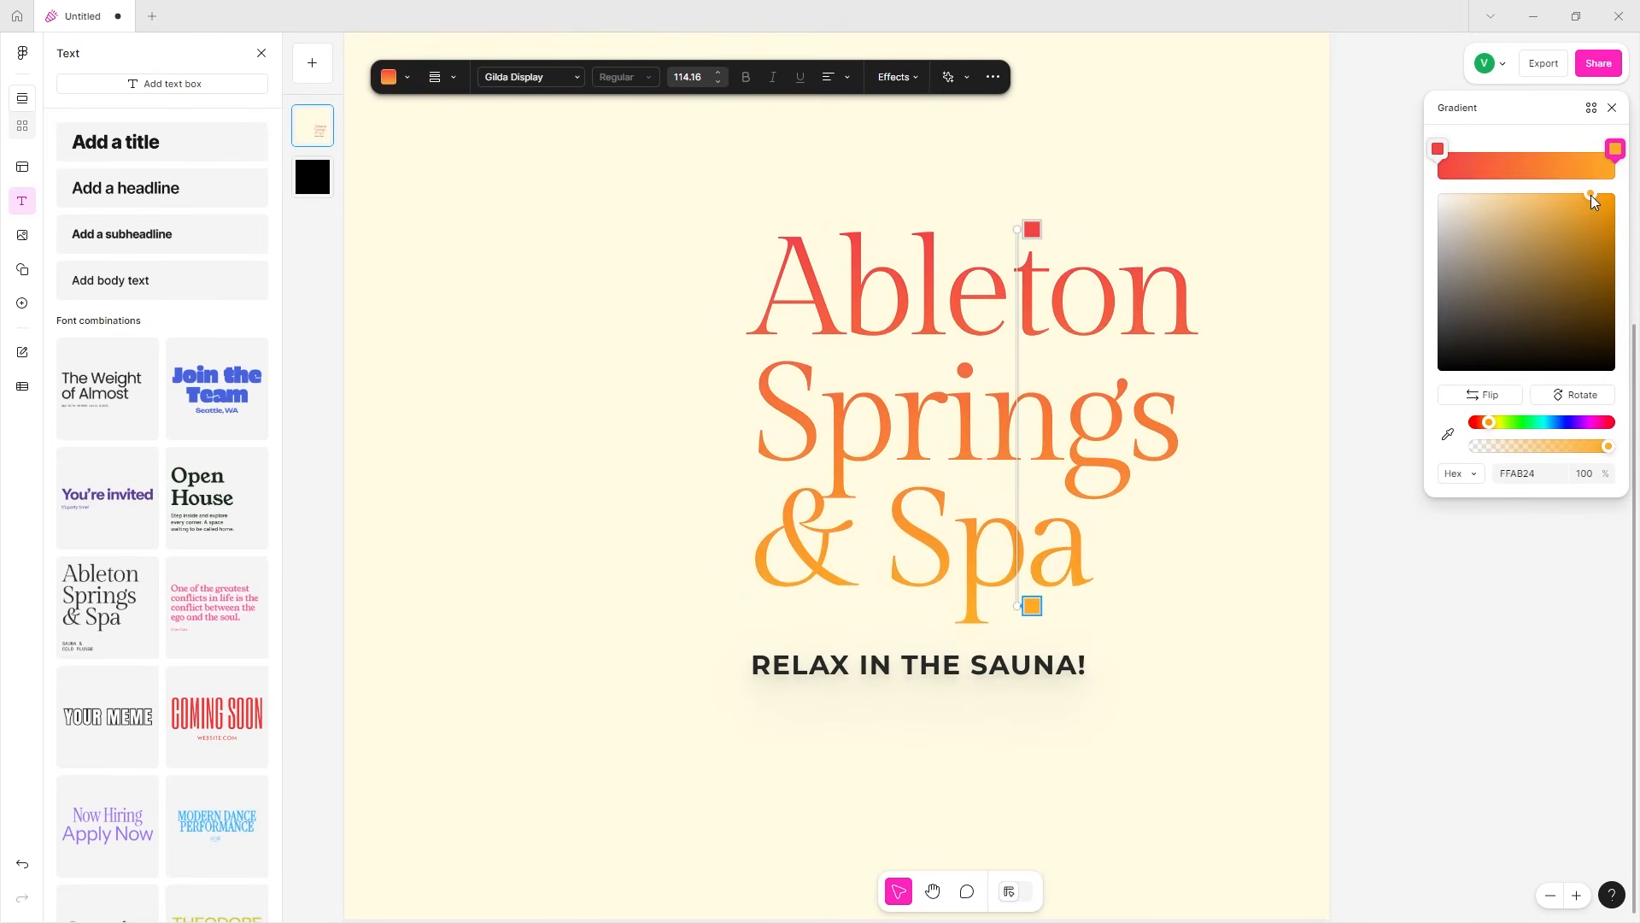
- Try flipping and rotating the title gradient, and return it to its vertical red-to-orange direction
click(1516, 394)
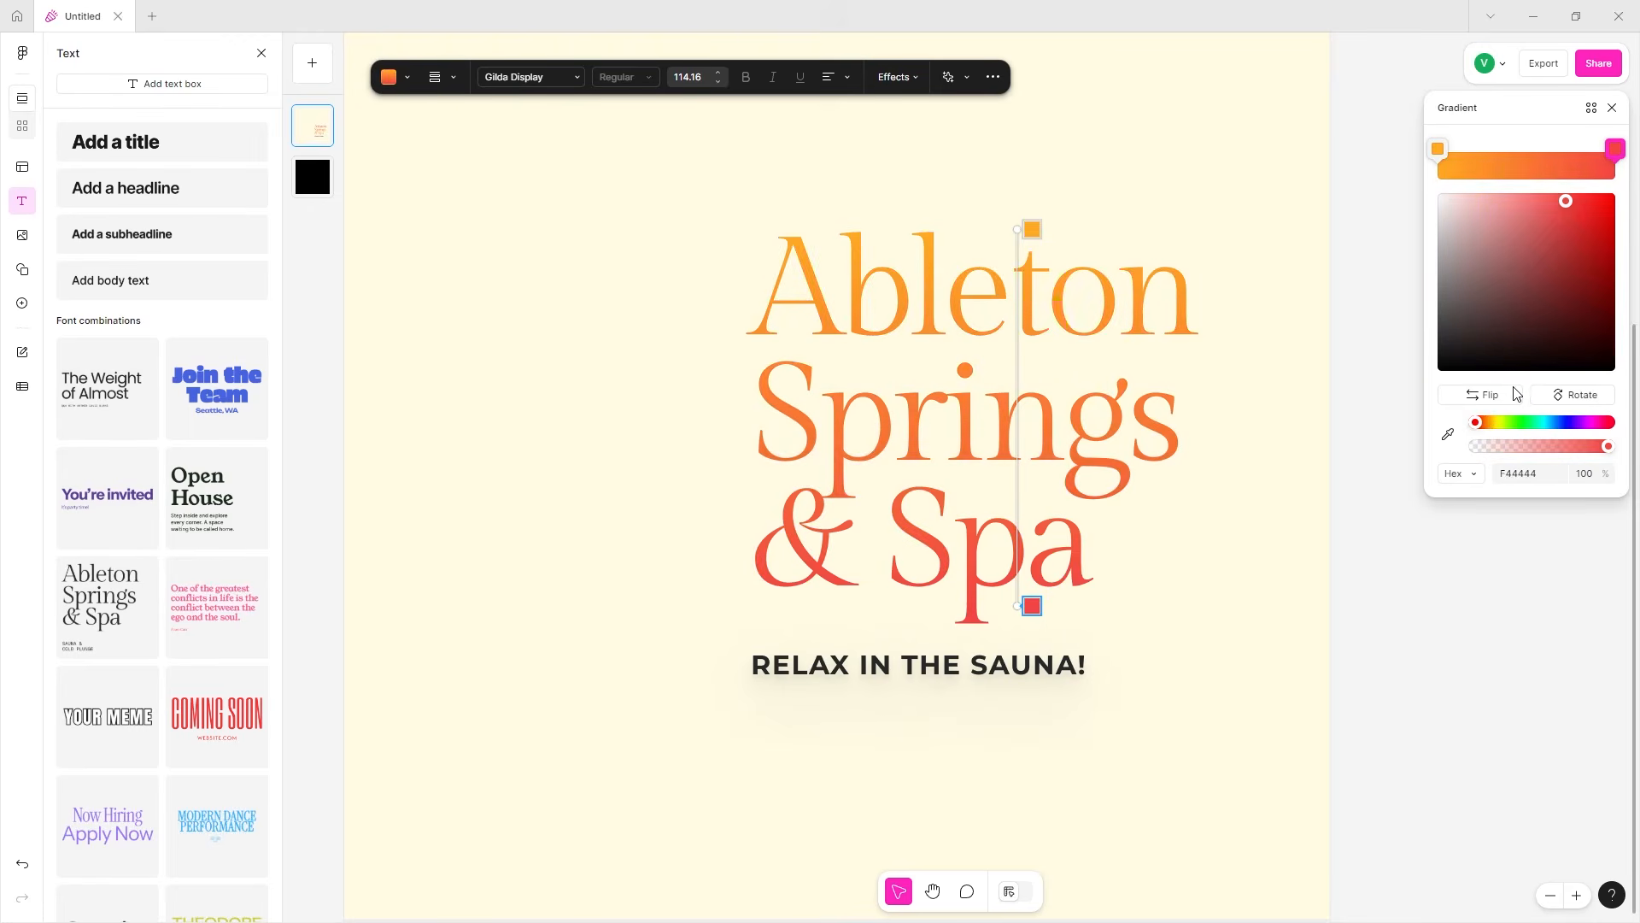
click(1516, 394)
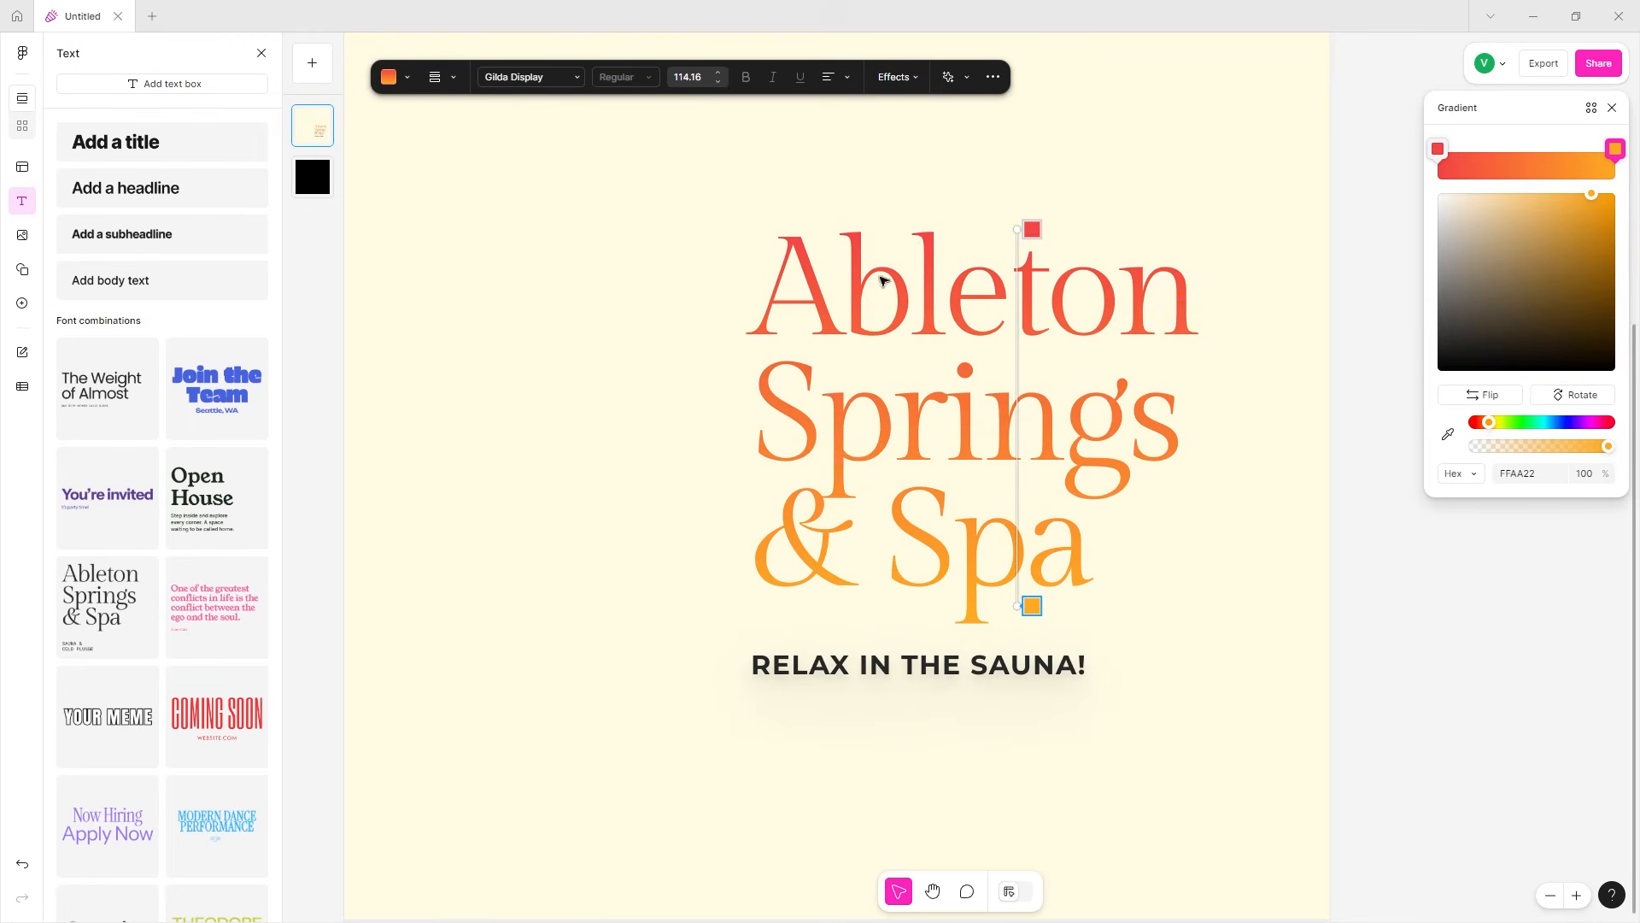
click(1557, 398)
click(1557, 399)
click(1558, 400)
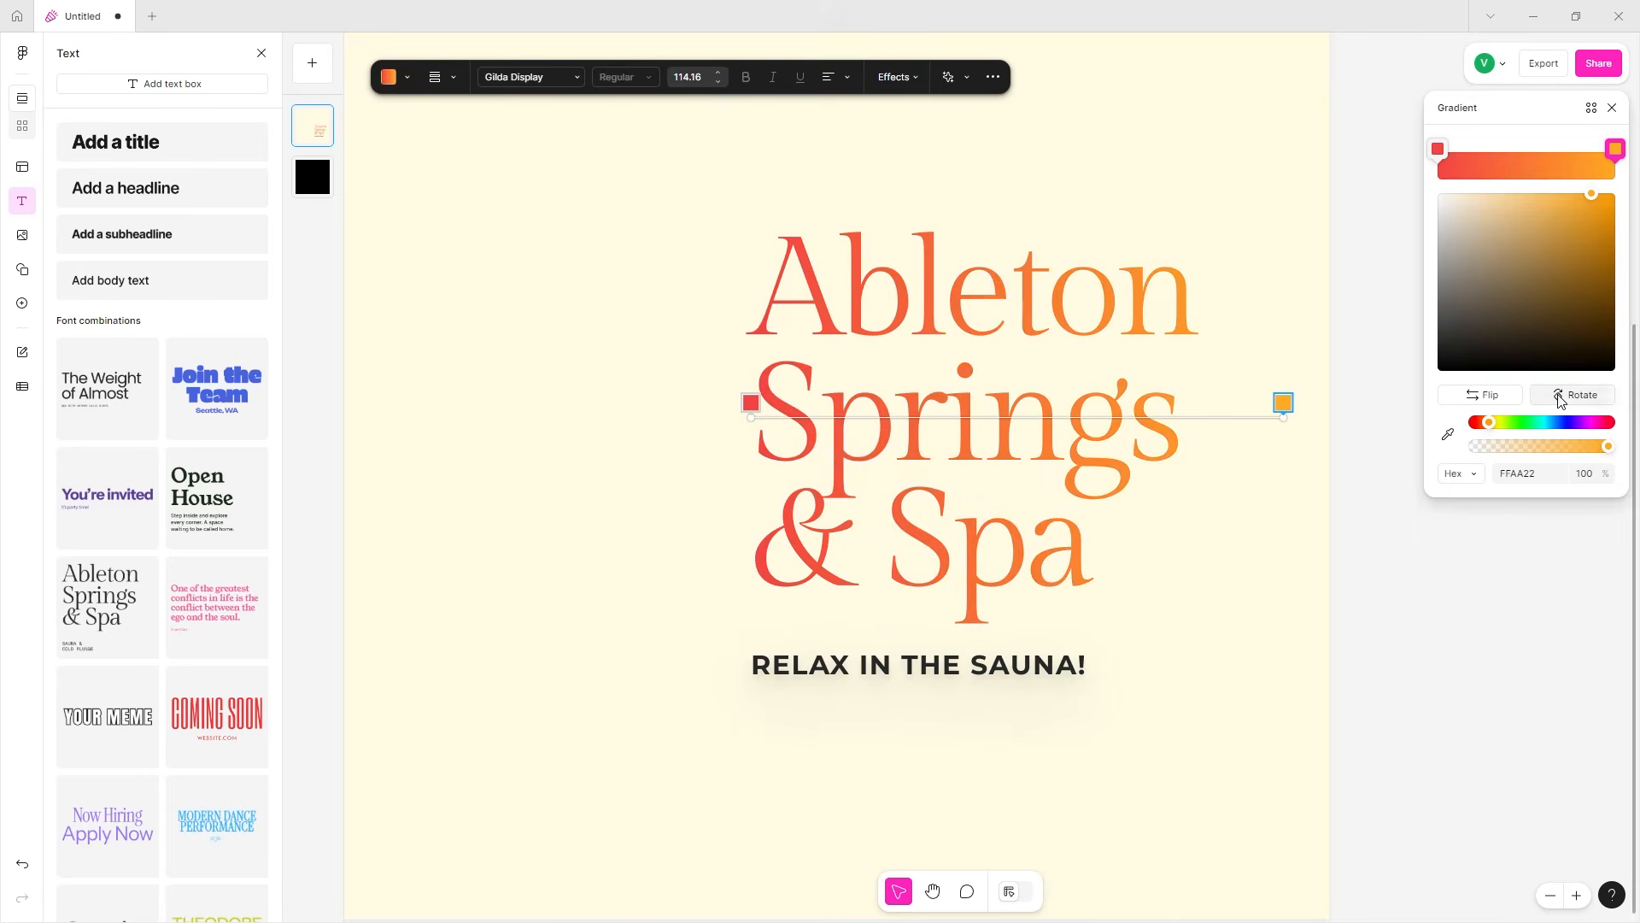
click(1558, 400)
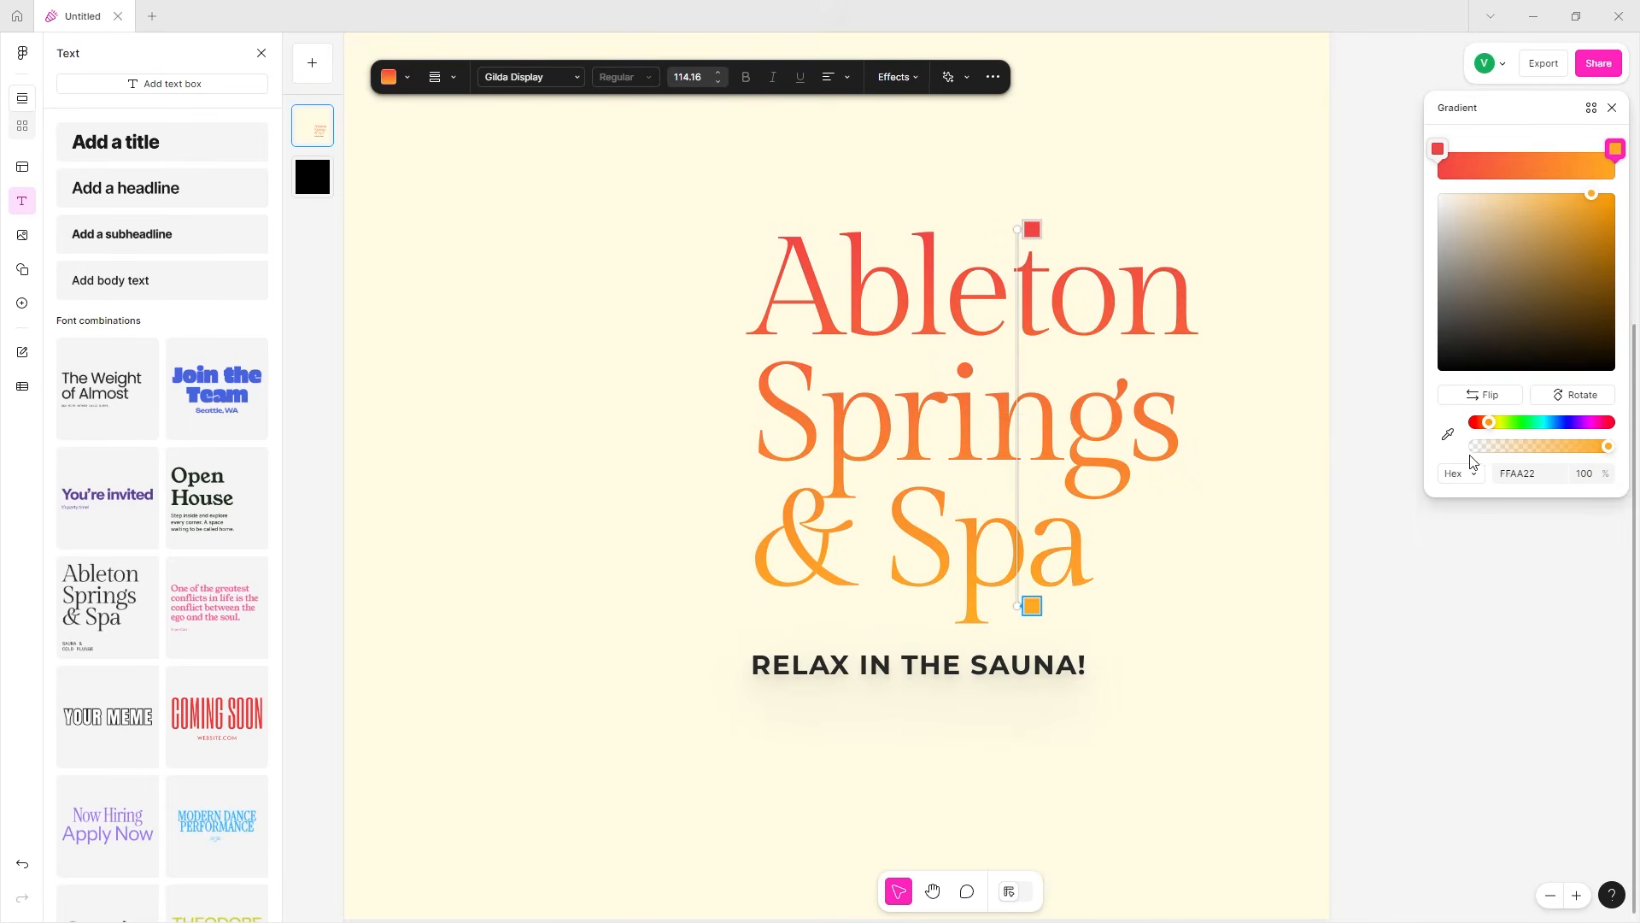
click(1437, 150)
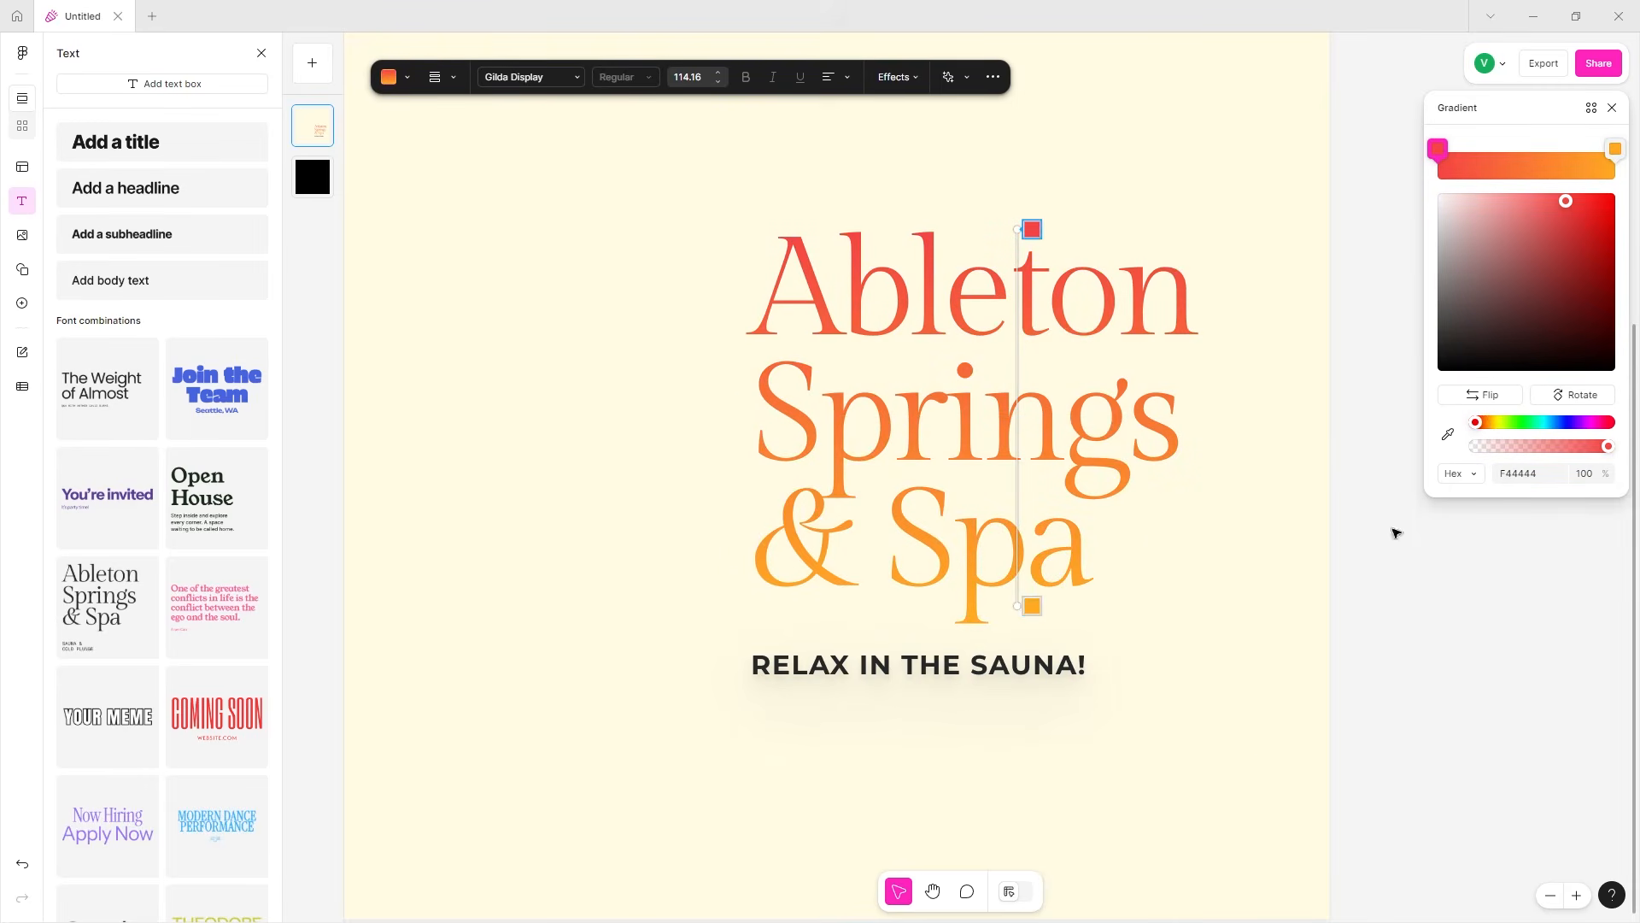
click(1612, 108)
- Change the "RELAX IN THE SAUNA!" tagline's fill to an image
click(880, 664)
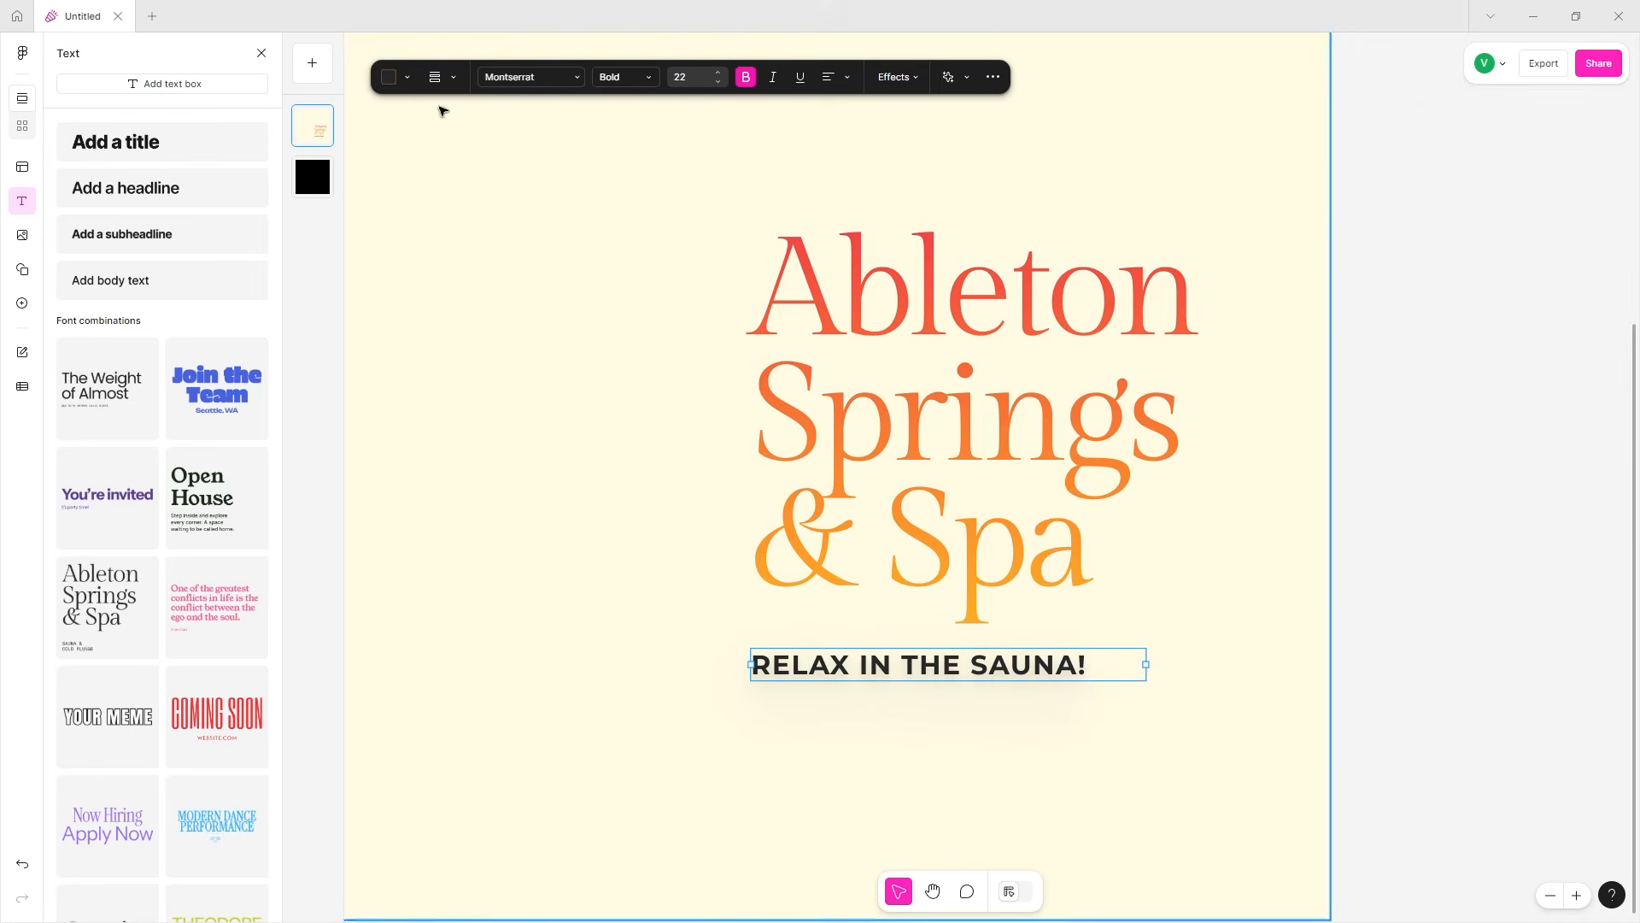
click(408, 75)
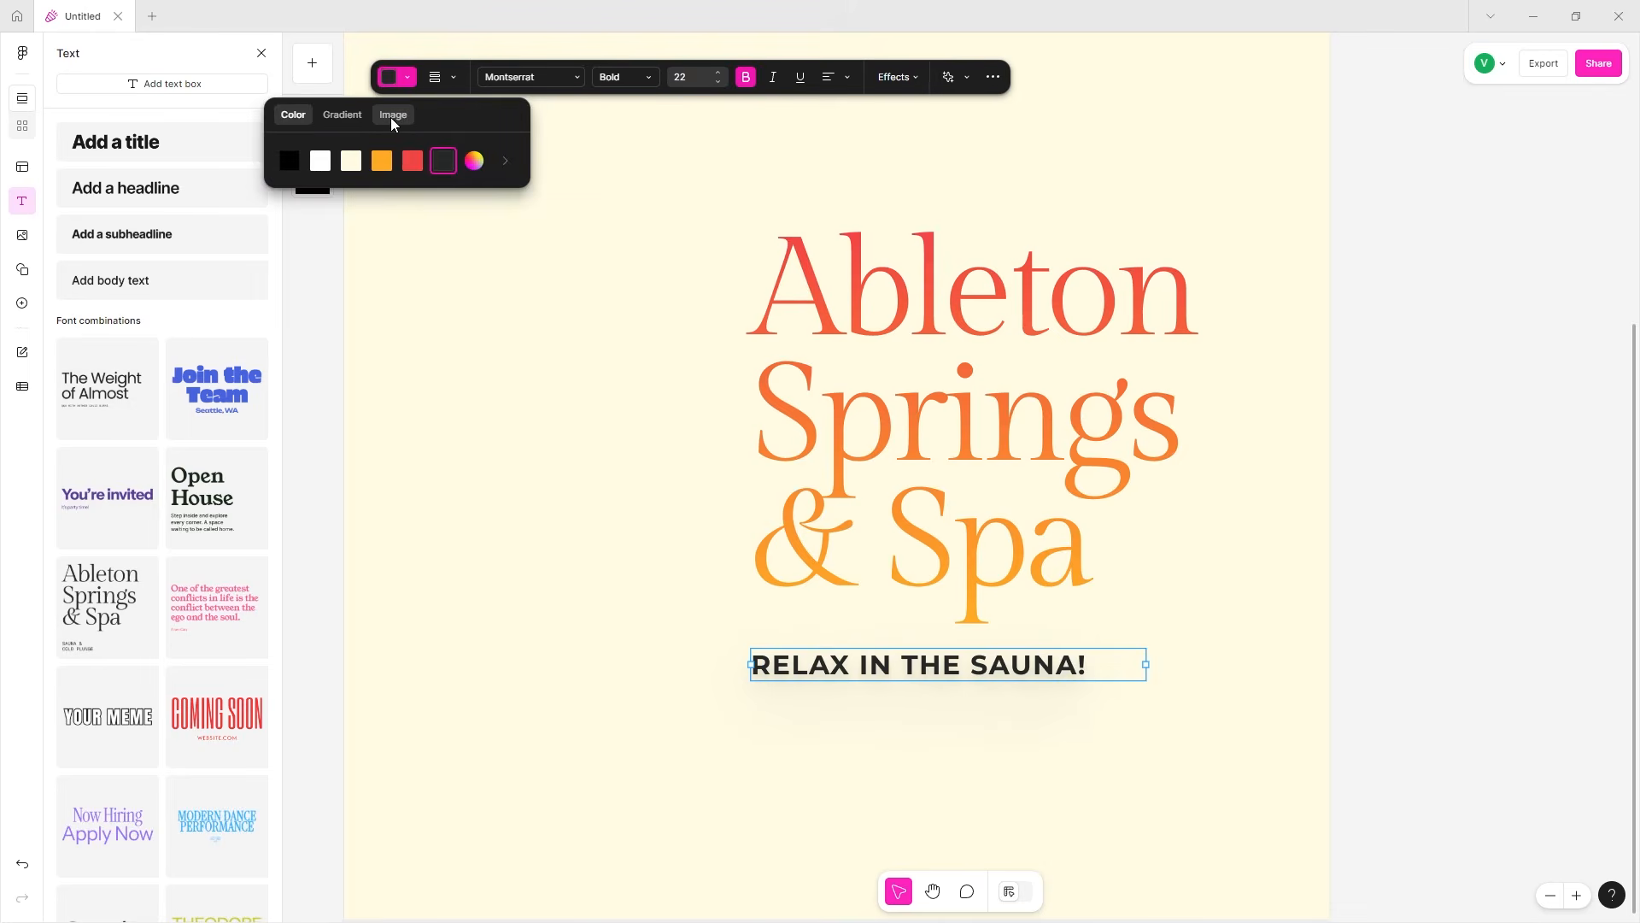
click(391, 116)
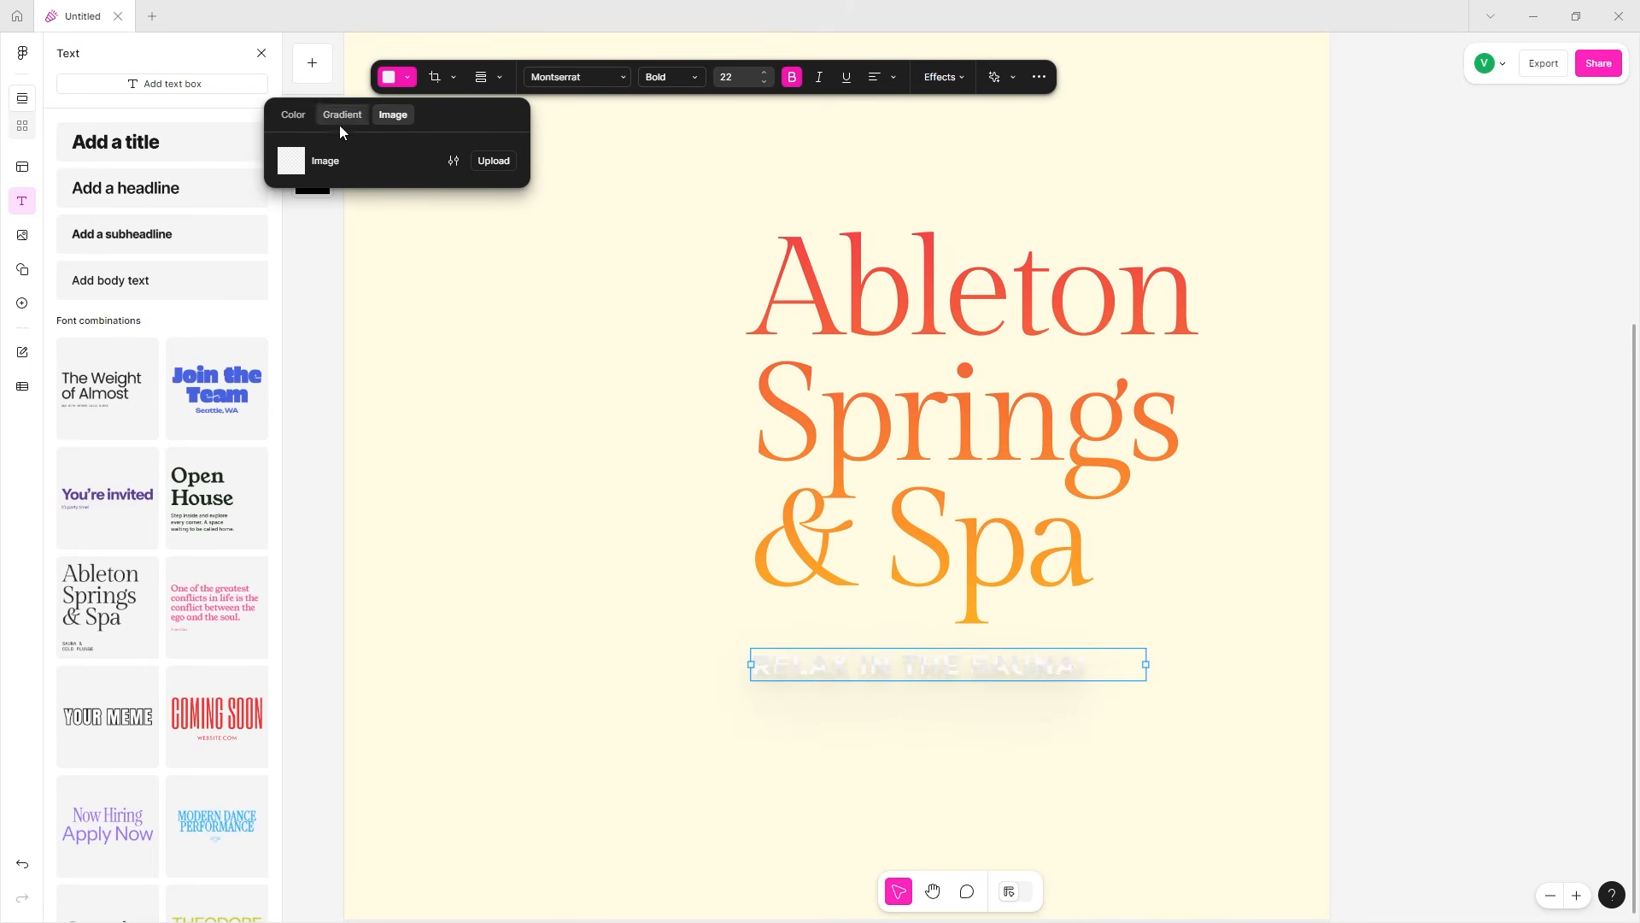
- Adjust the tagline's image fill with slightly lower exposure and much higher contrast
click(454, 160)
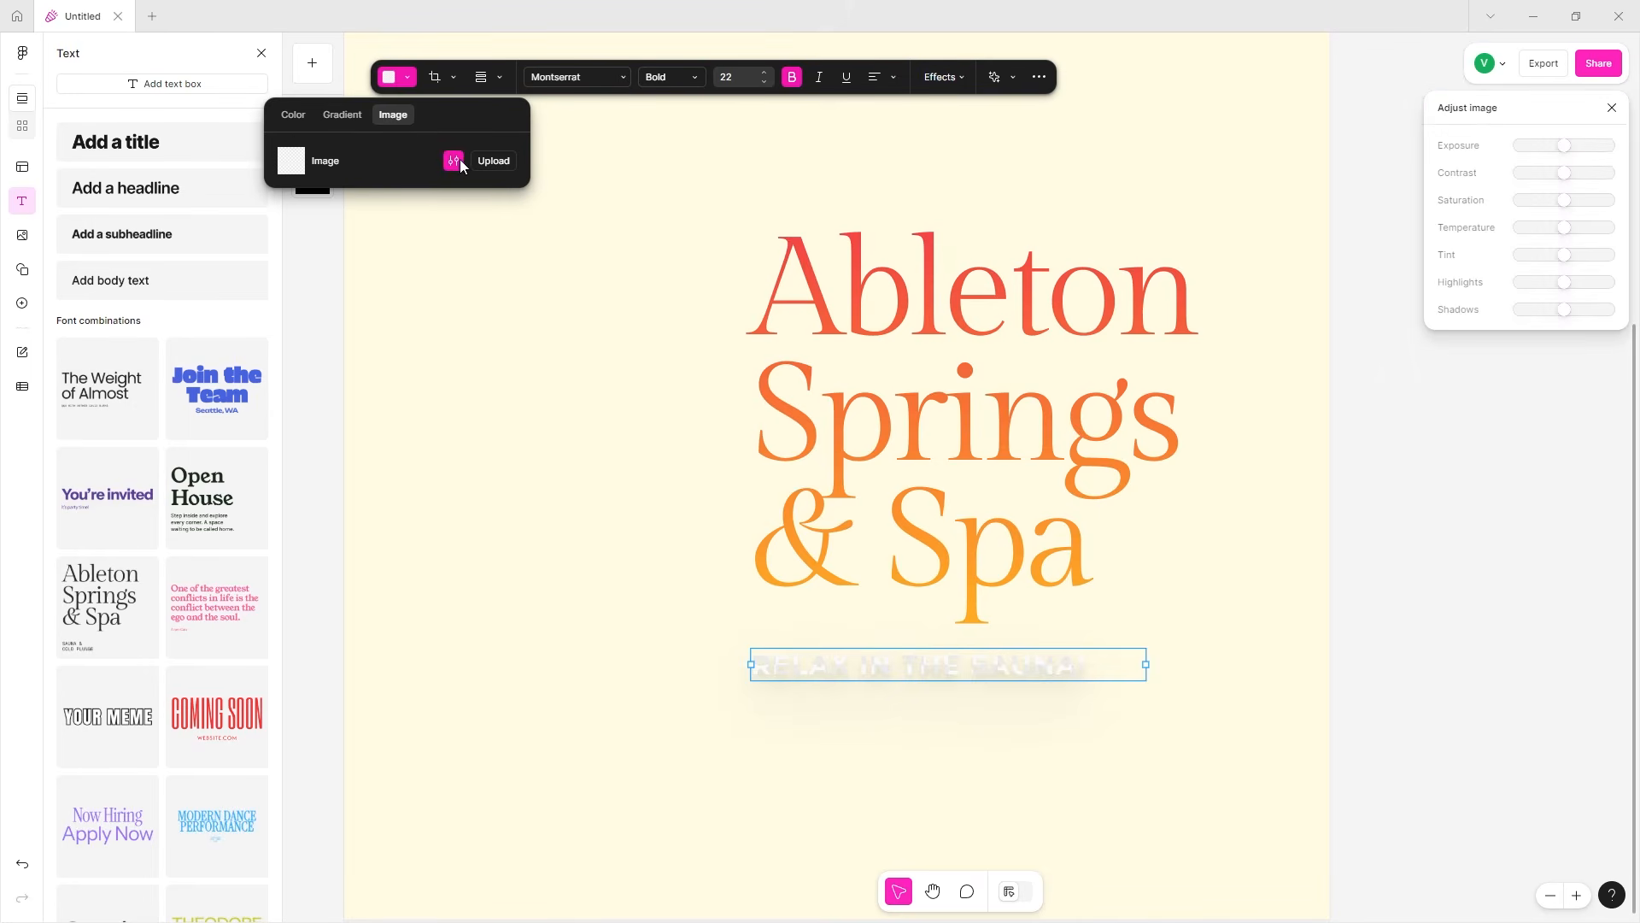
drag(1570, 147, 1549, 145)
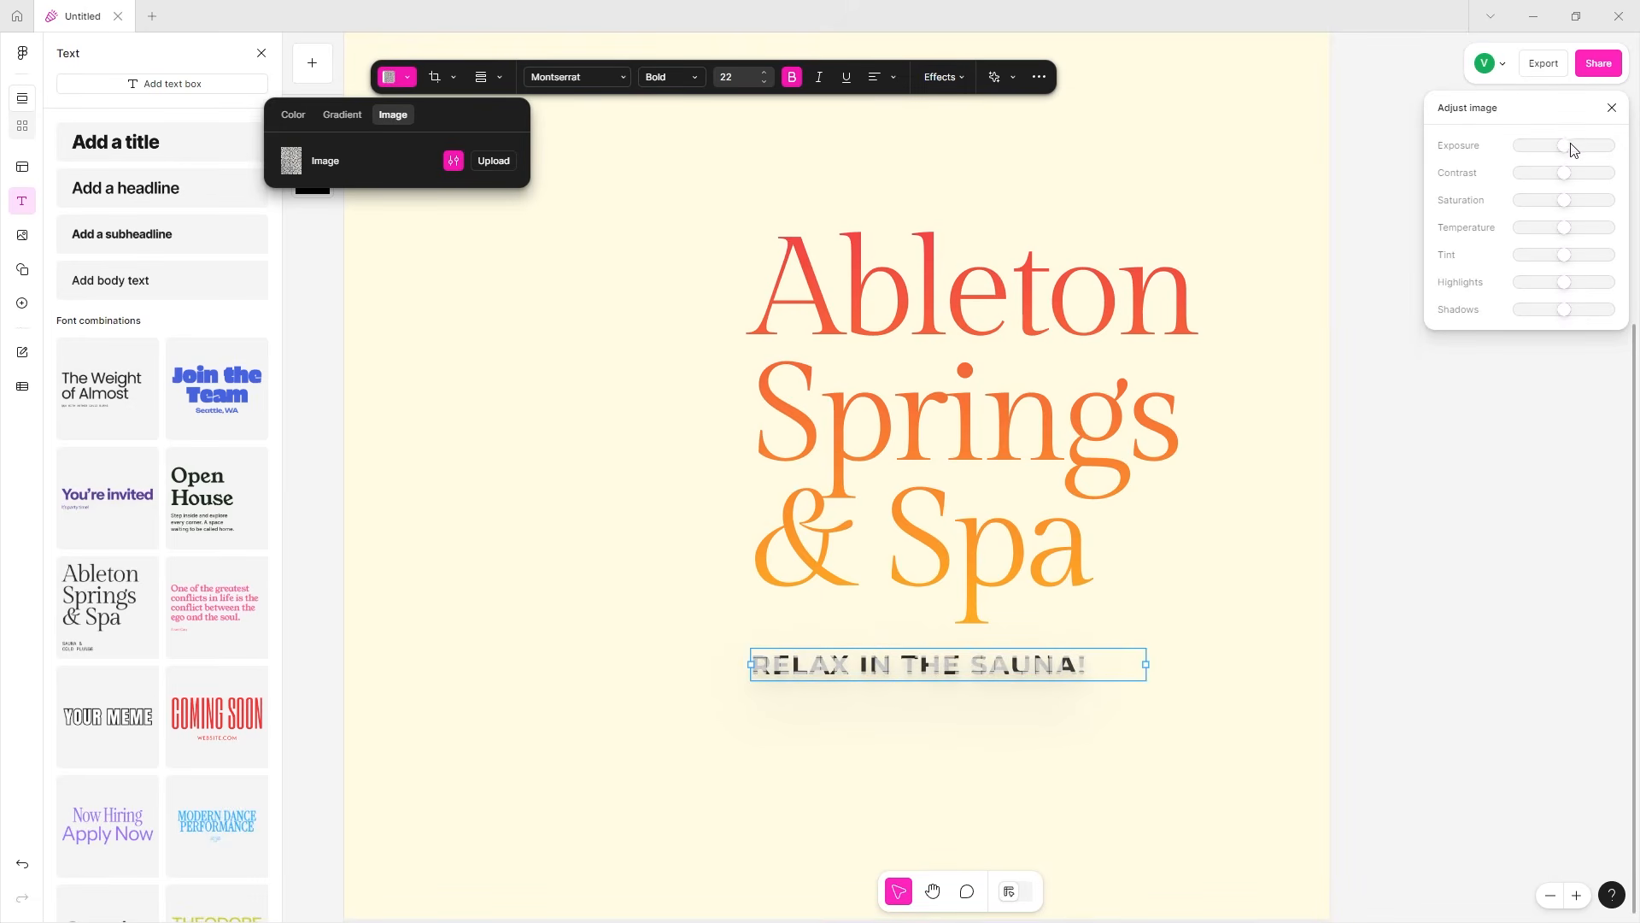
drag(1567, 150, 1600, 180)
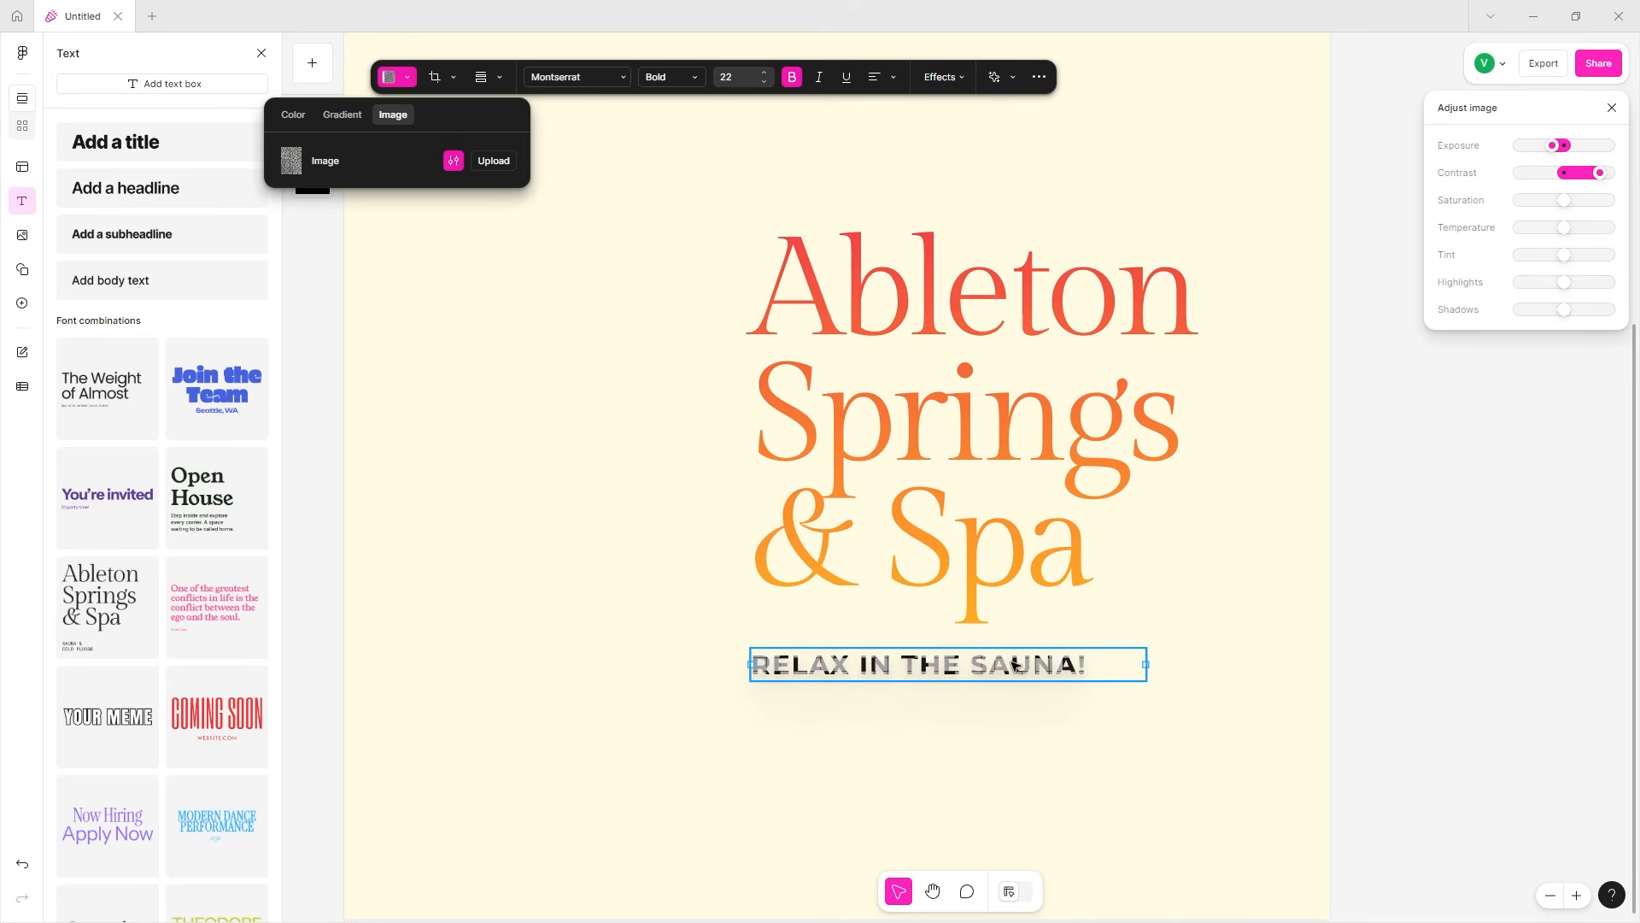
- Raise the highlights, shadows, tint, temperature and saturation of the tagline's image fill to give it a warm orange look
scroll(1014, 665, up, 5)
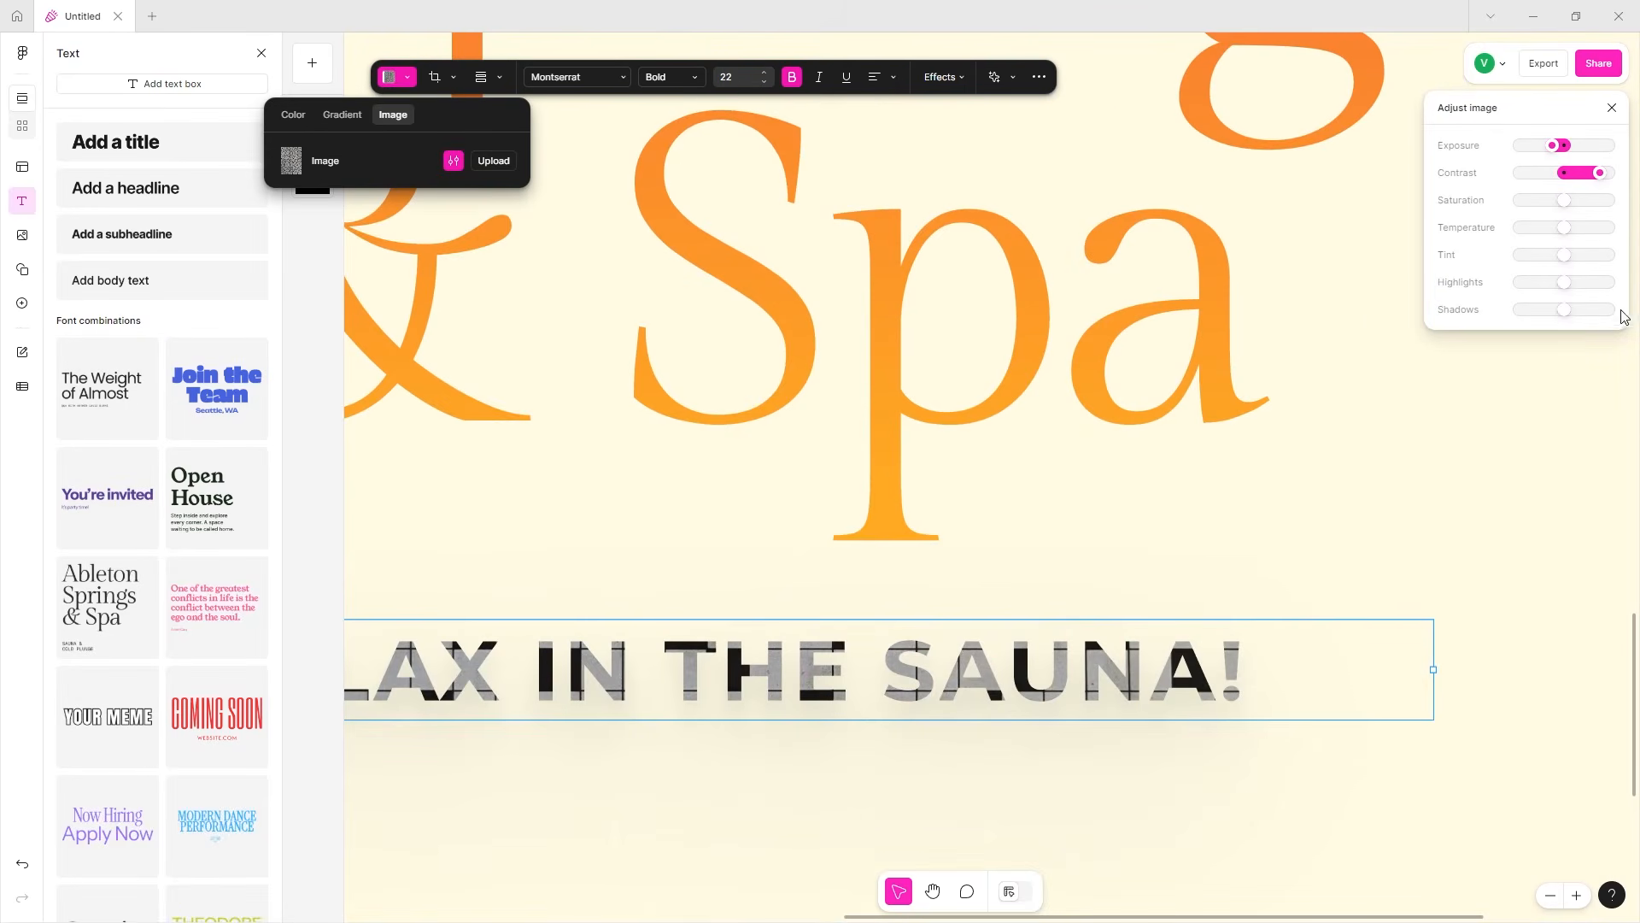
drag(1563, 282, 1599, 310)
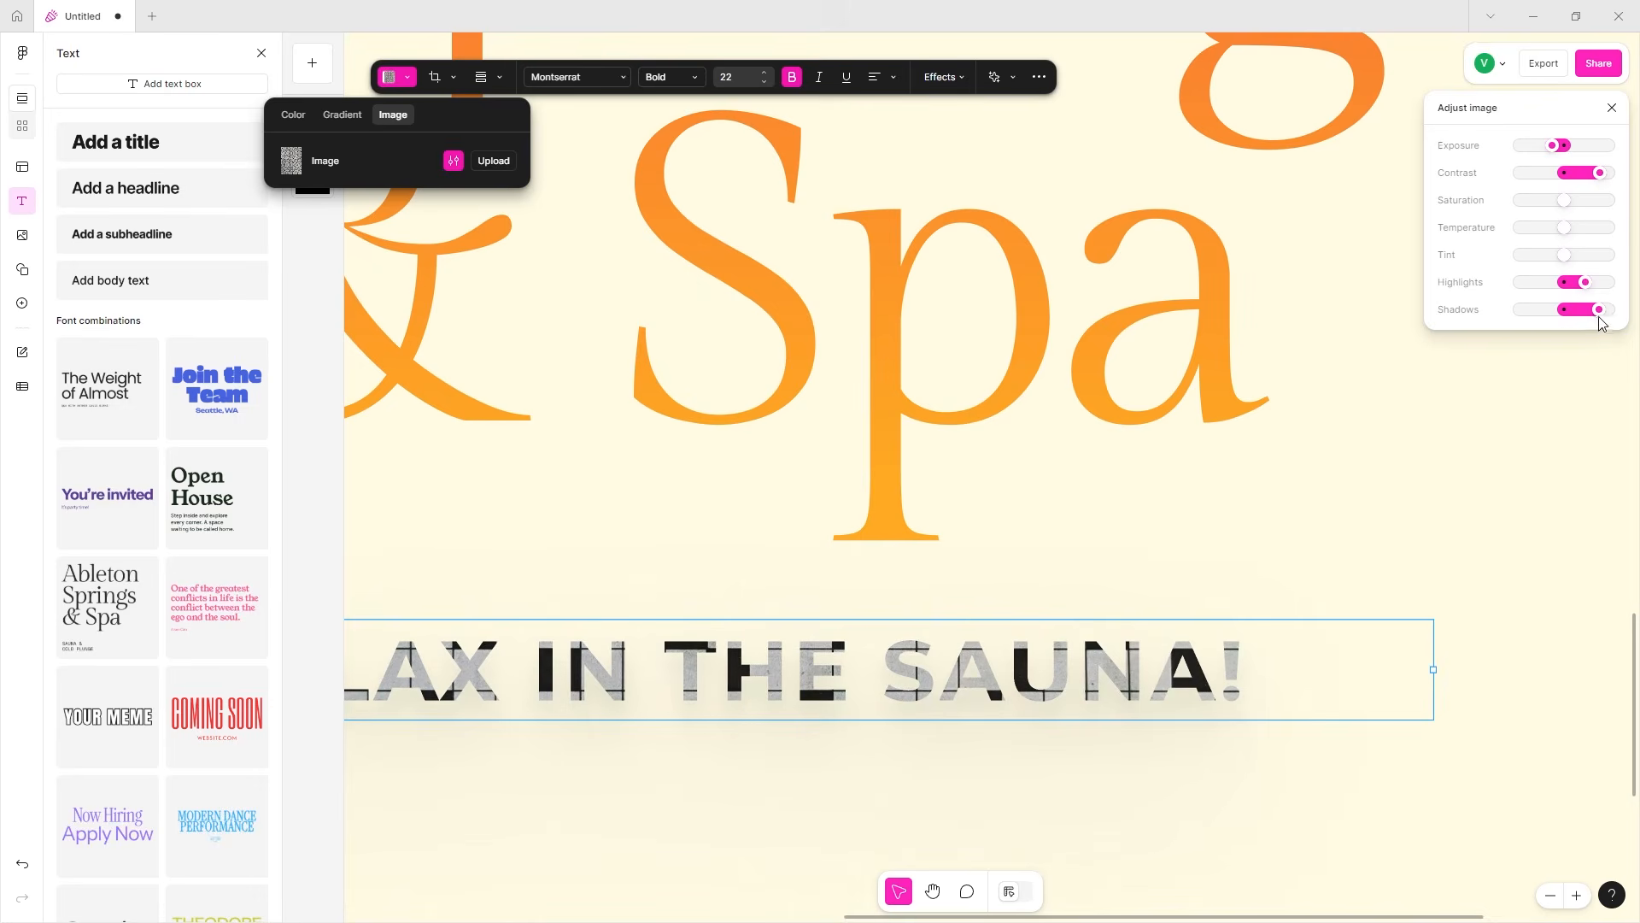
drag(1564, 254, 1576, 213)
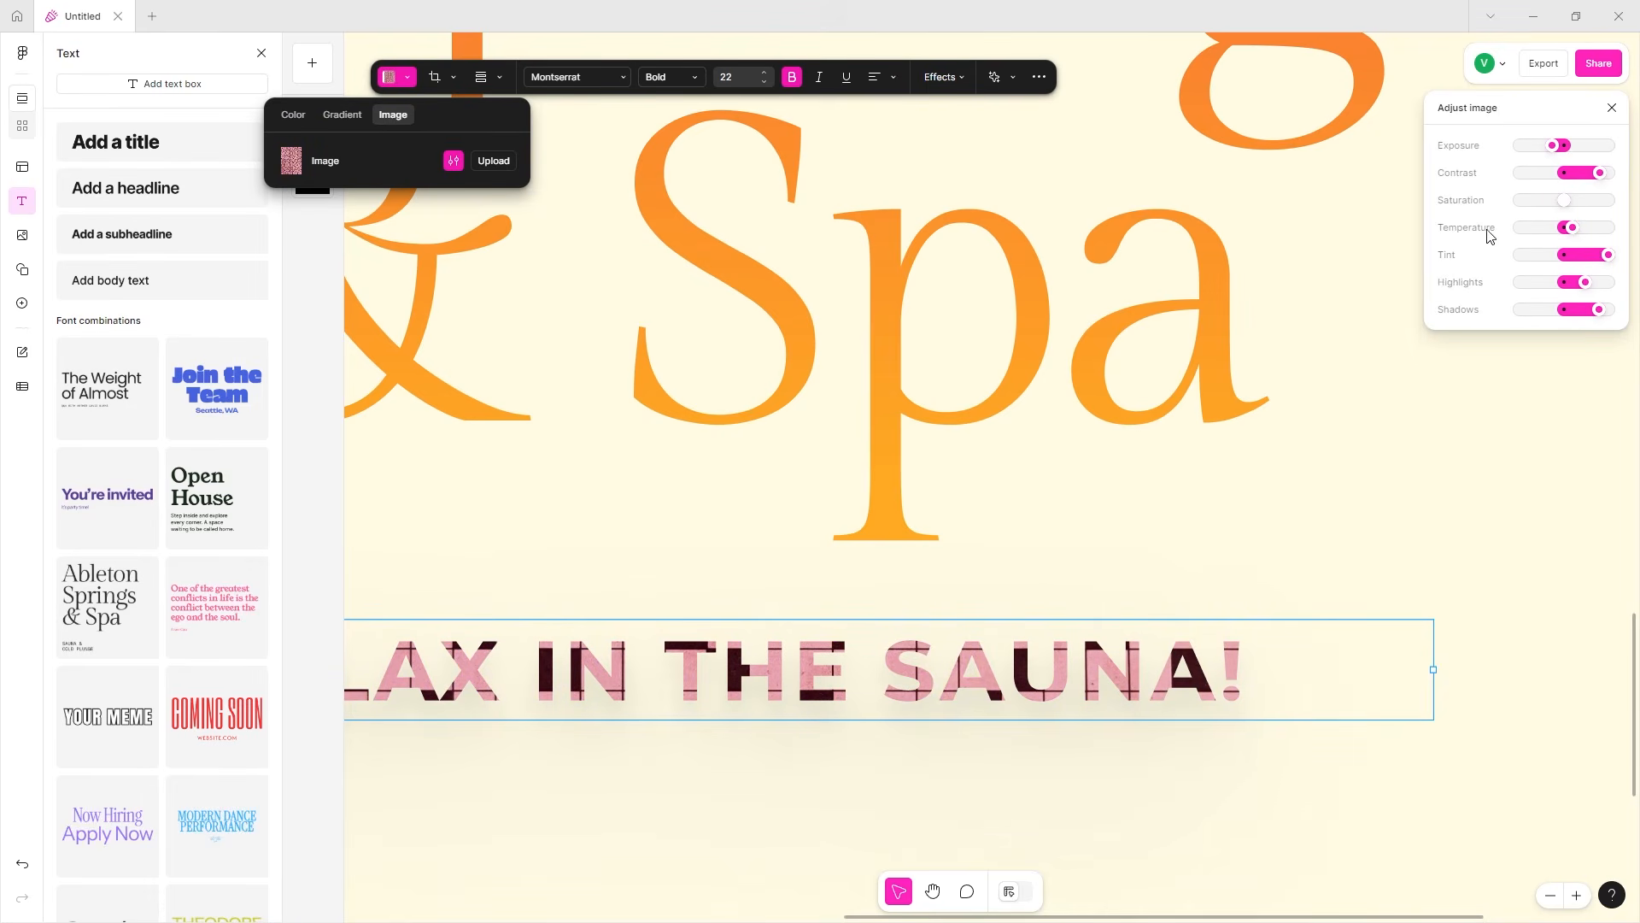
drag(1569, 205, 1556, 263)
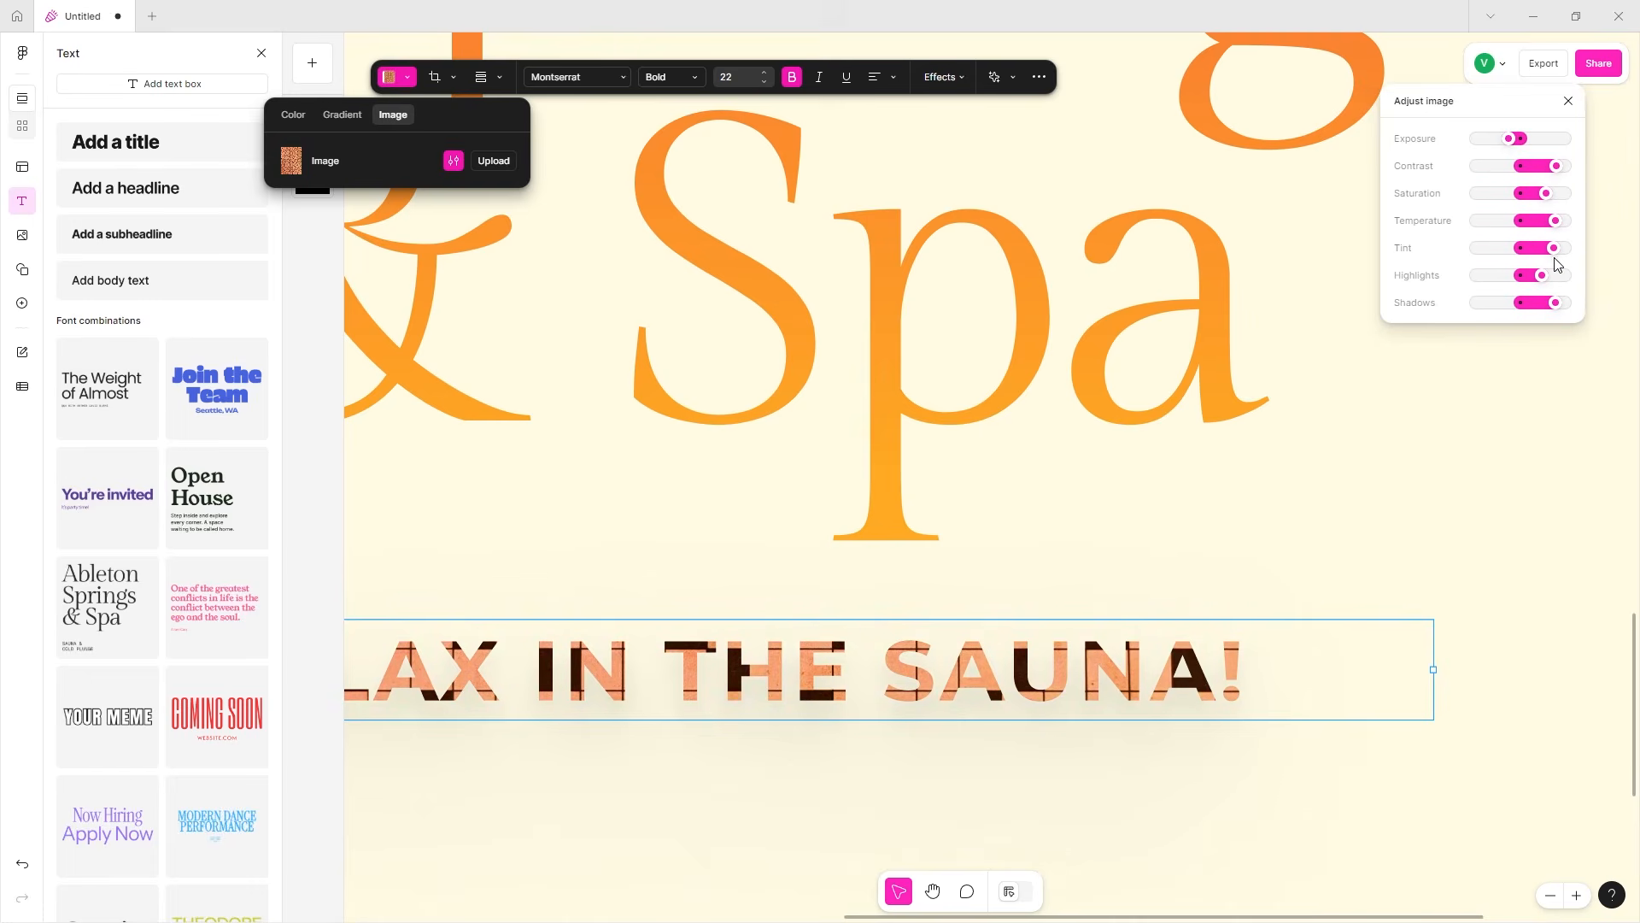
click(1485, 471)
click(1495, 590)
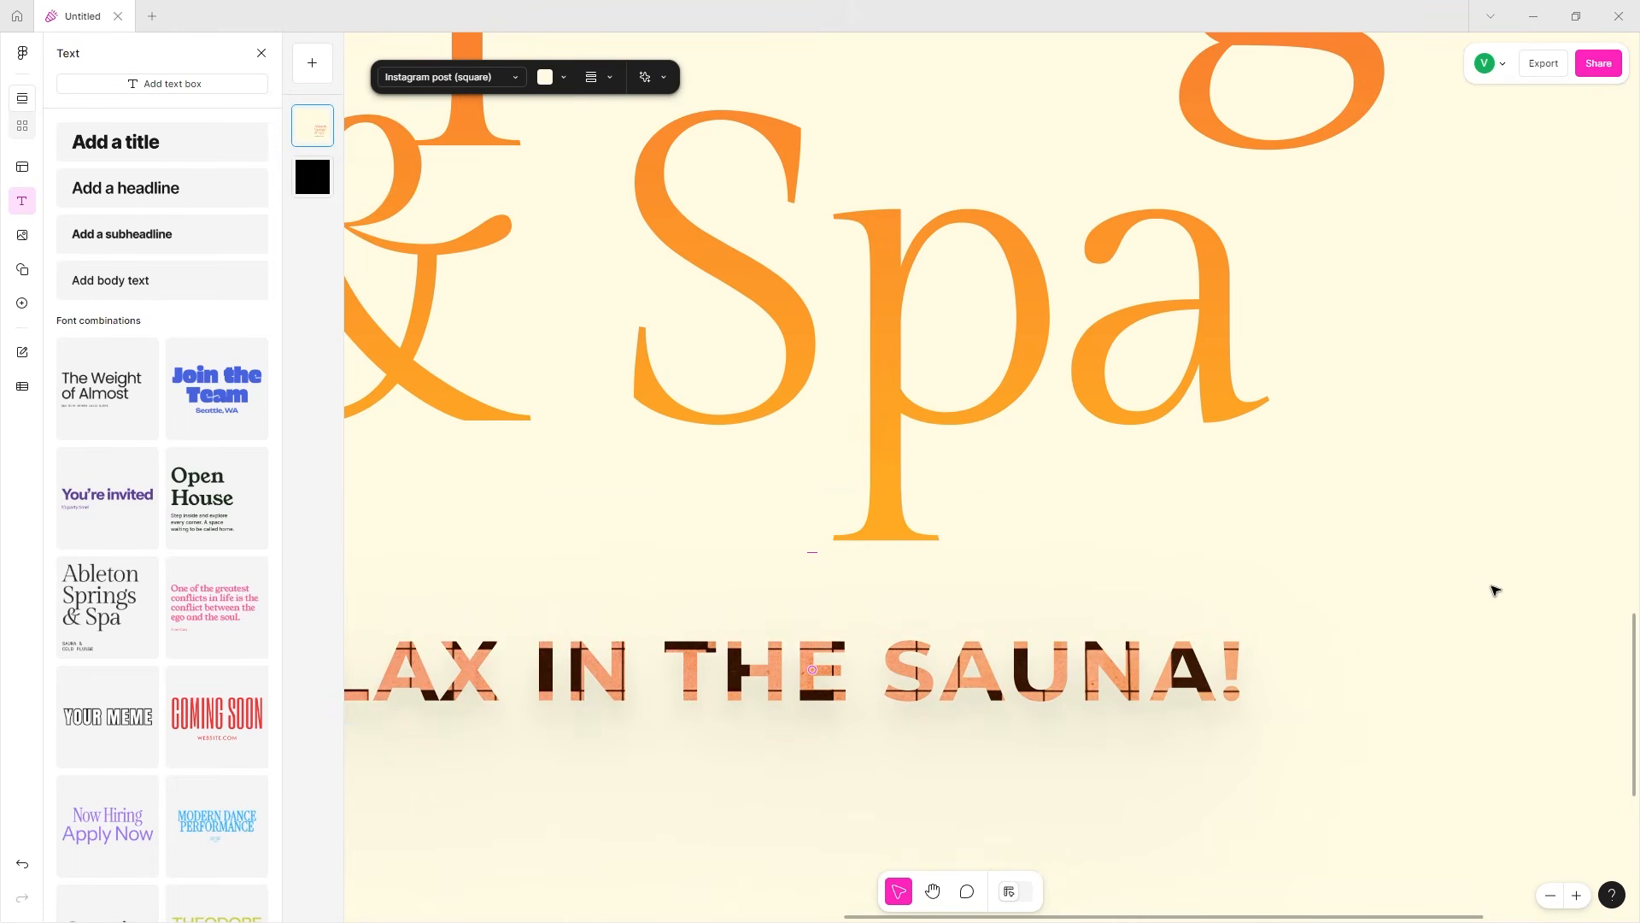
- Replace the tagline's image fill with solid black
scroll(1495, 590, down, 5)
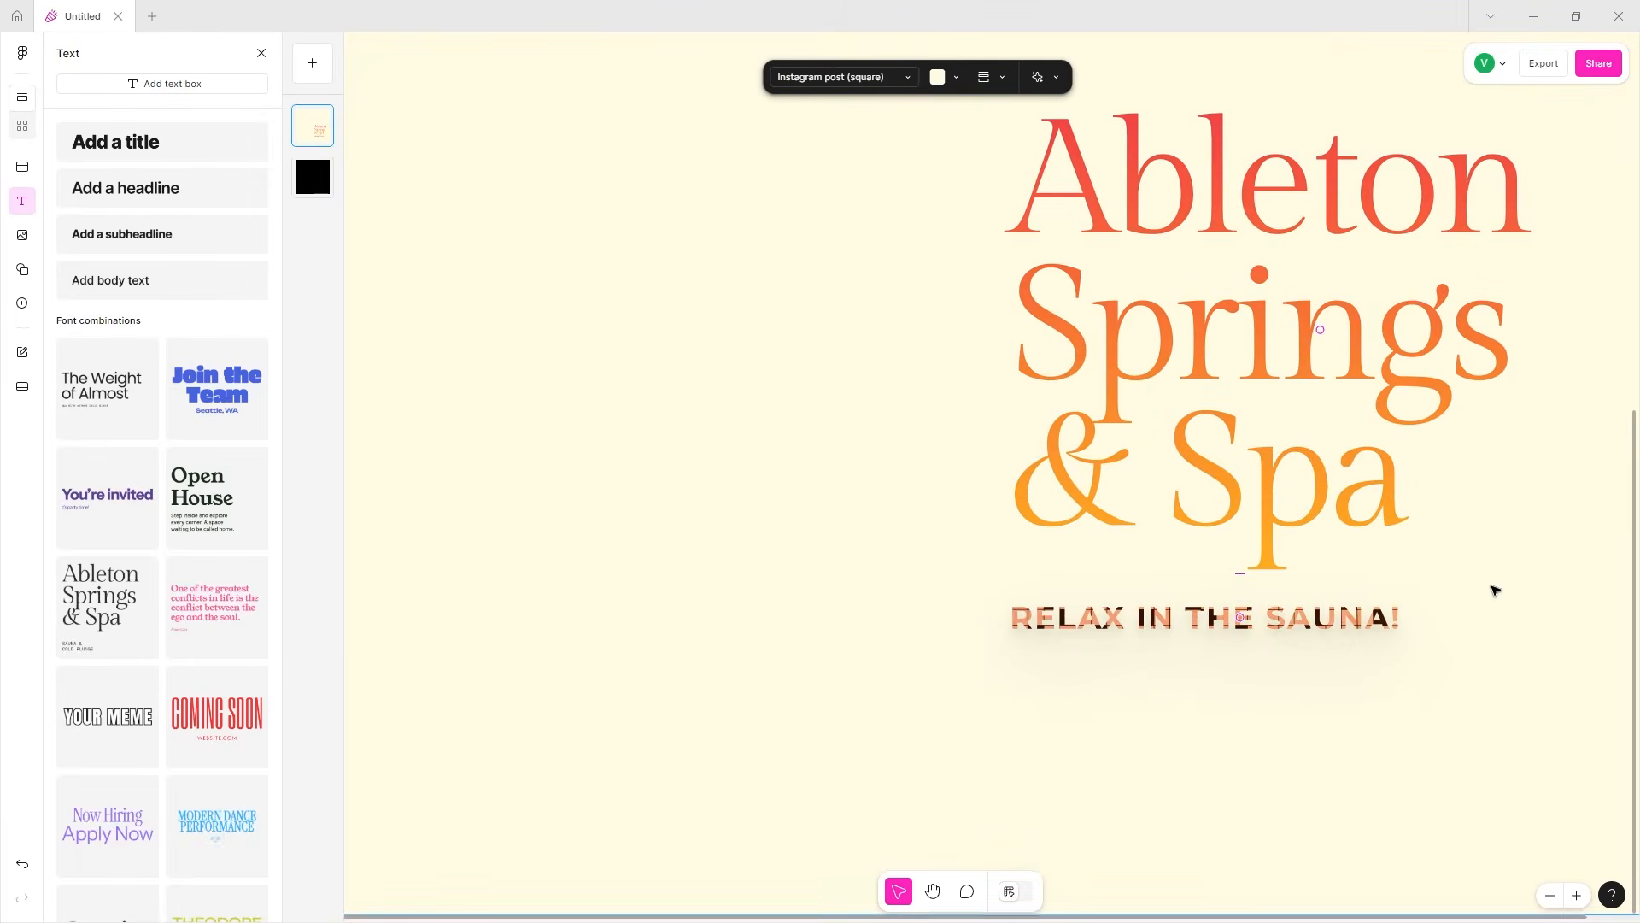
click(1305, 615)
click(622, 77)
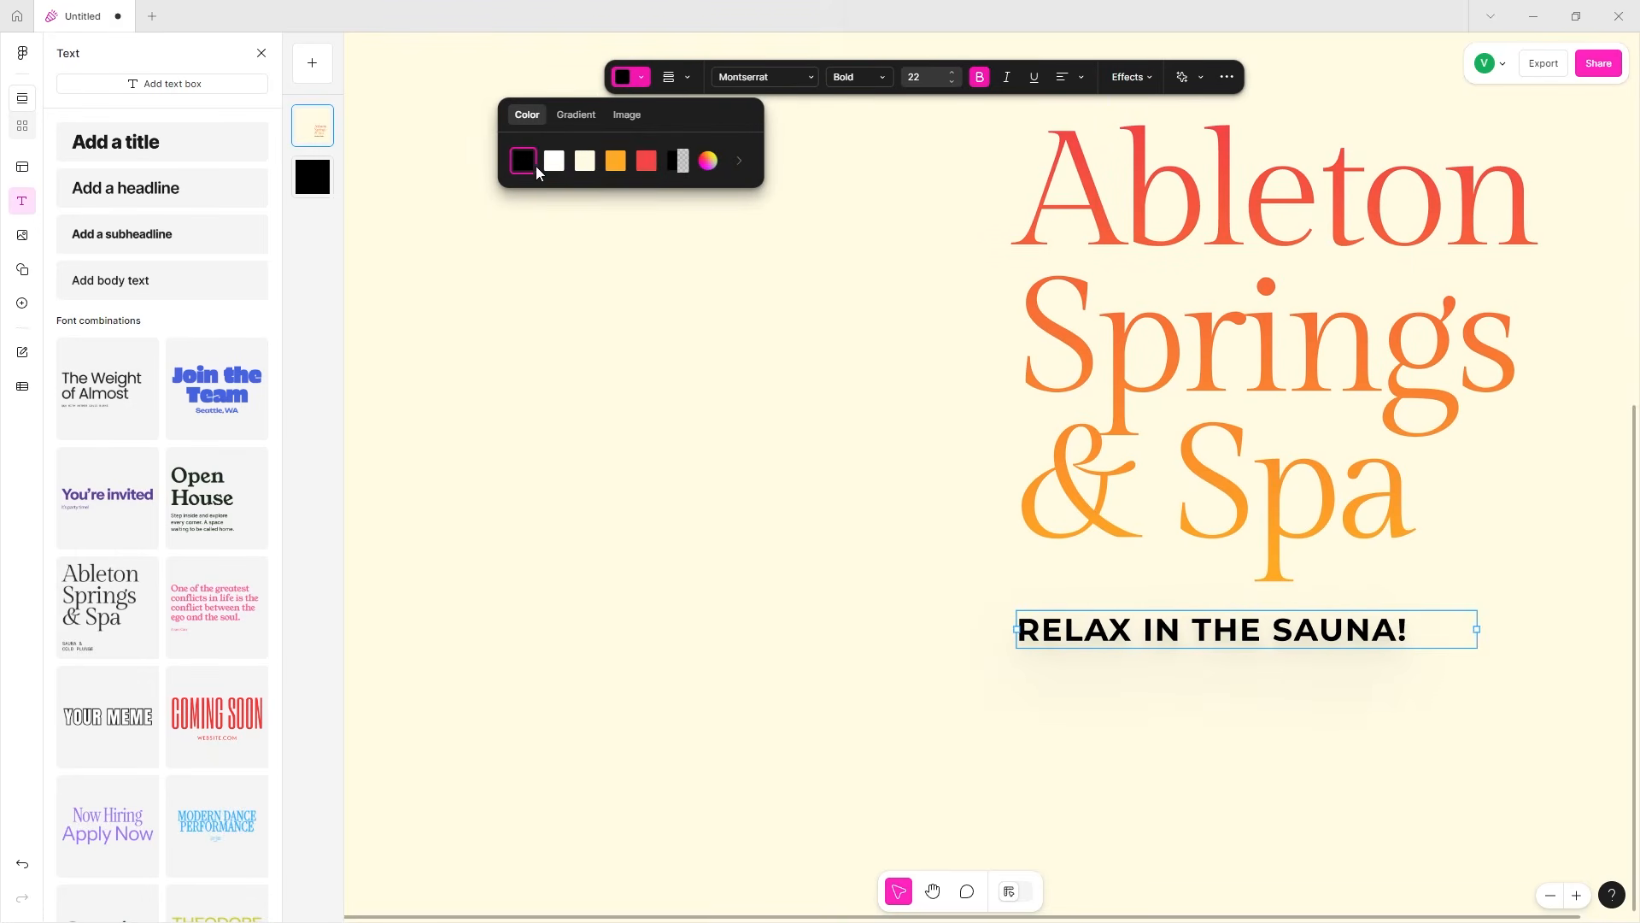
click(752, 399)
click(1128, 628)
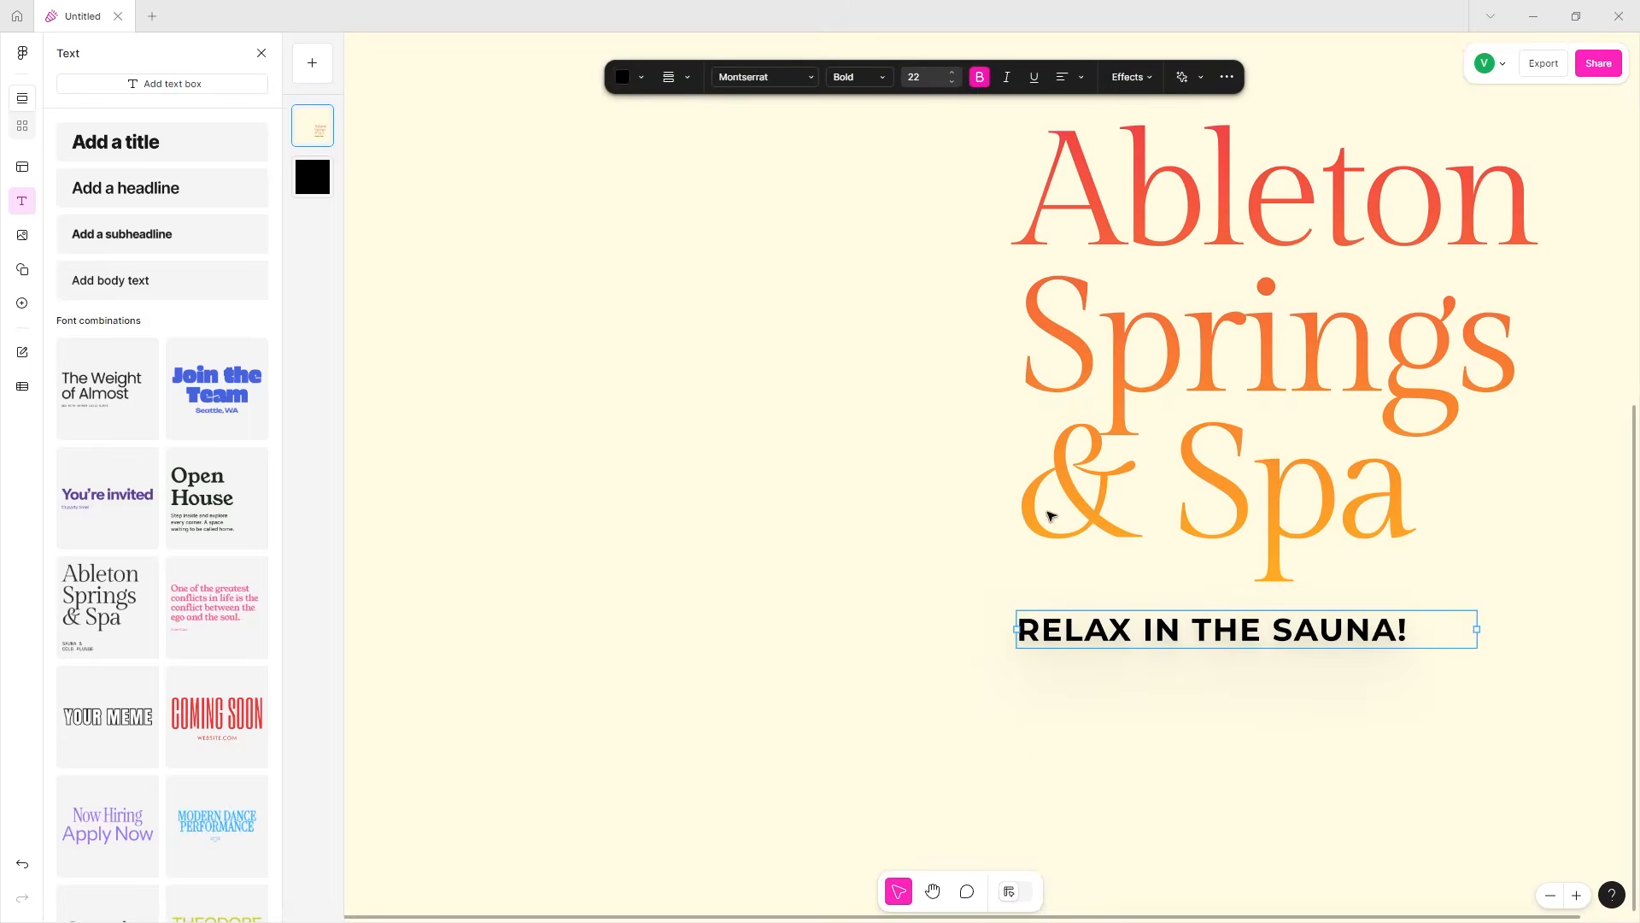
- Change the tagline's text color to the custom dark gray 4D4D4D
click(642, 78)
click(716, 161)
click(1077, 747)
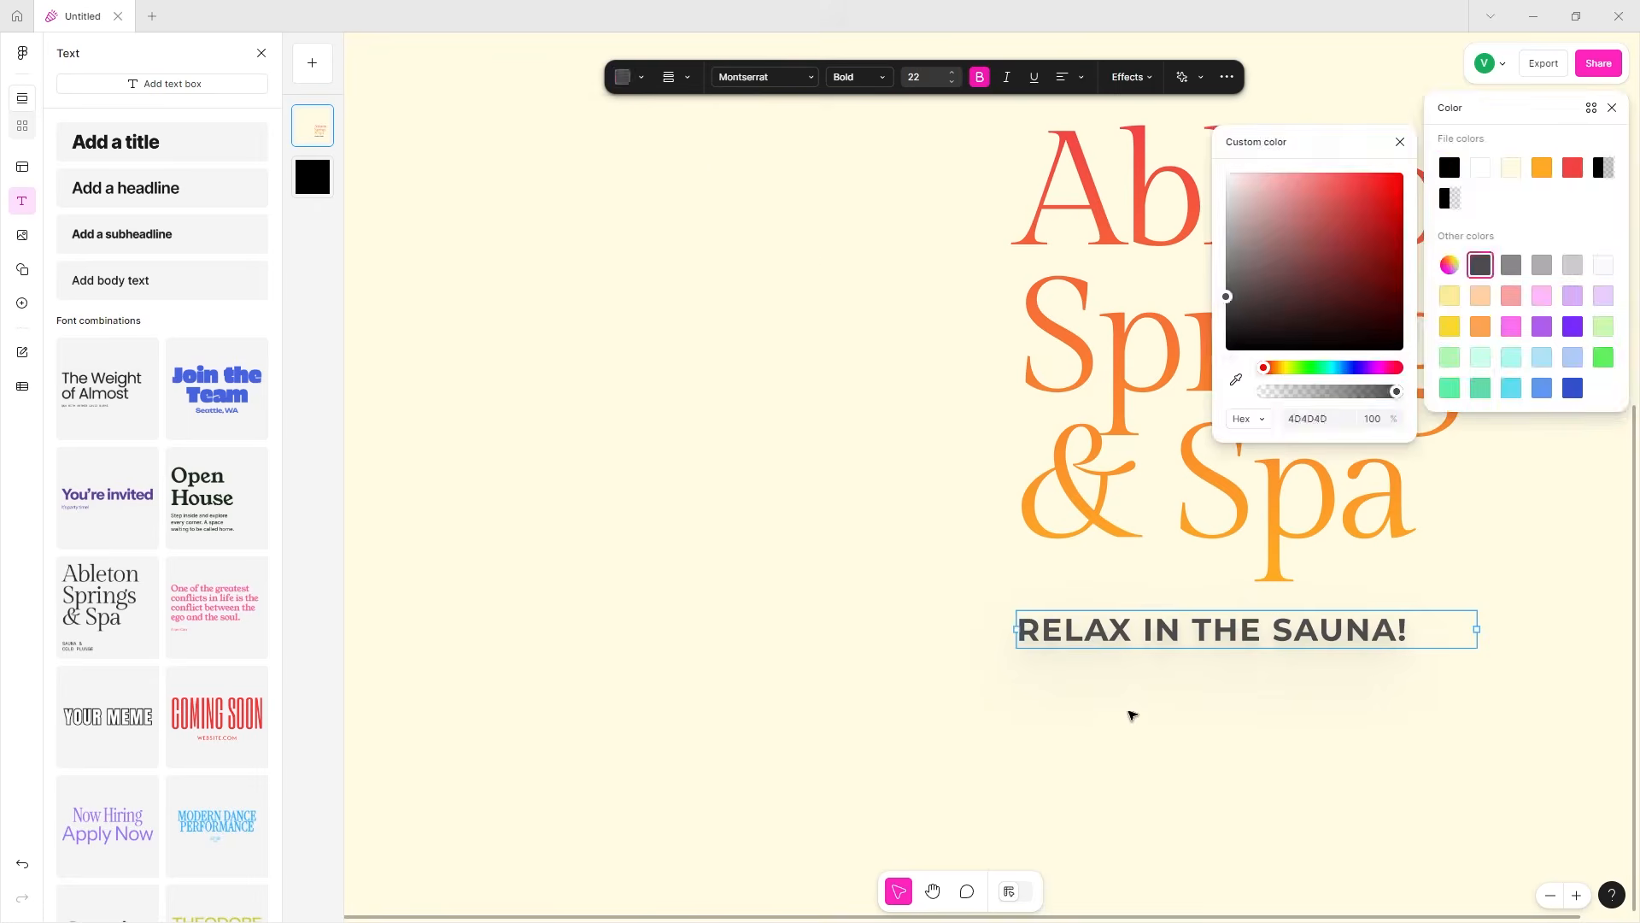
- Open the tagline's custom color settings, and undo the recent changes to its text fill
click(1145, 629)
click(632, 79)
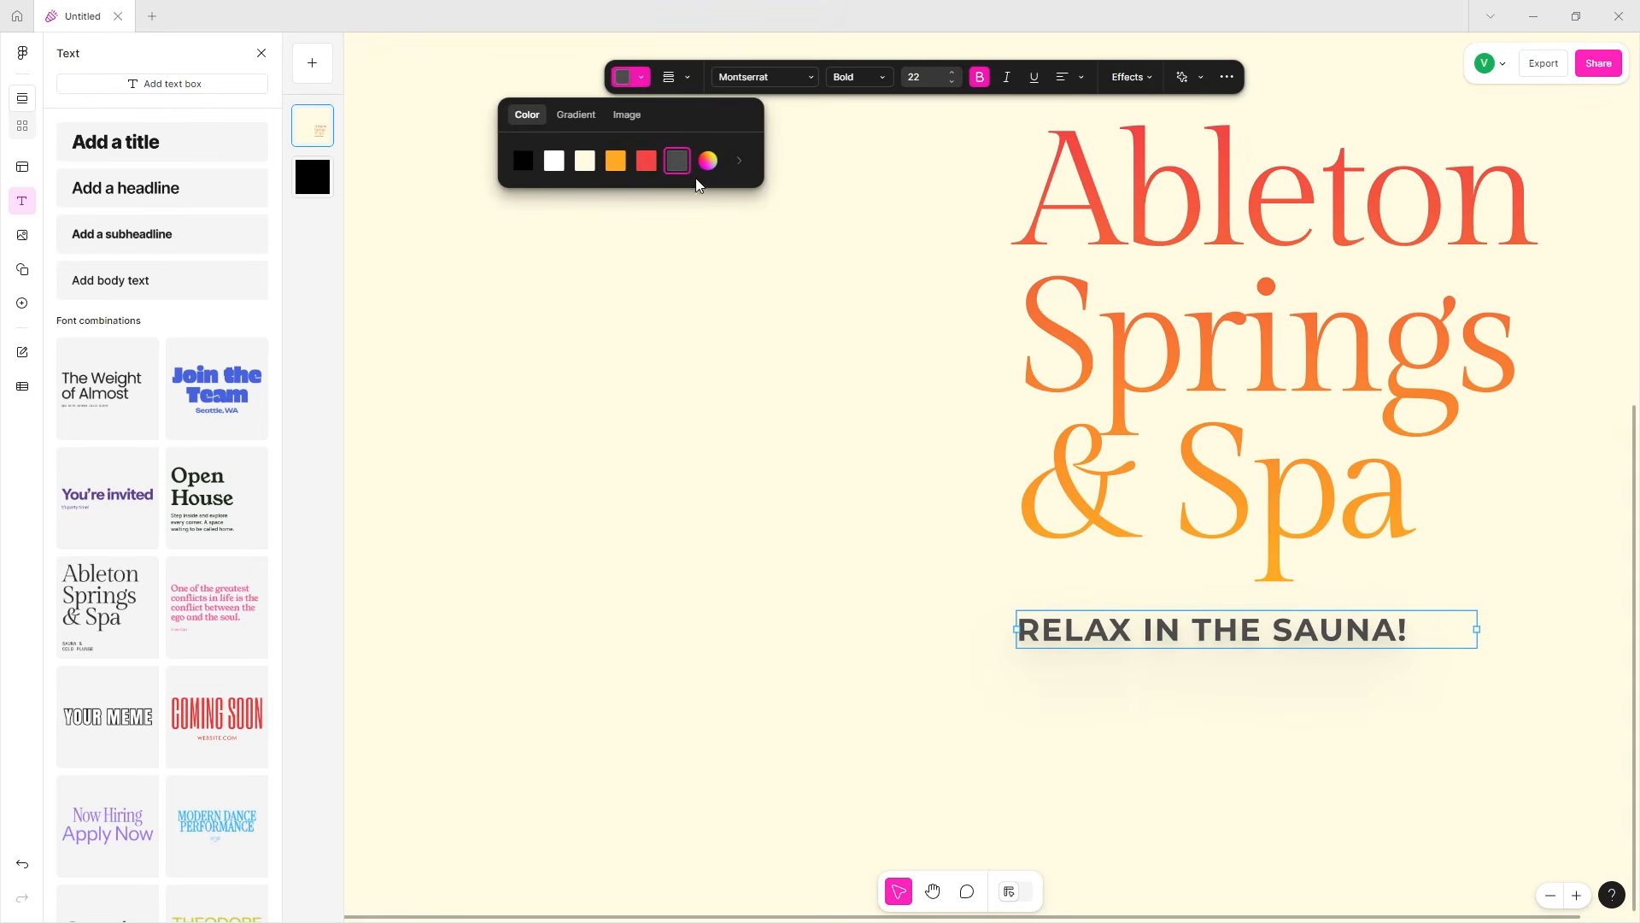
click(709, 161)
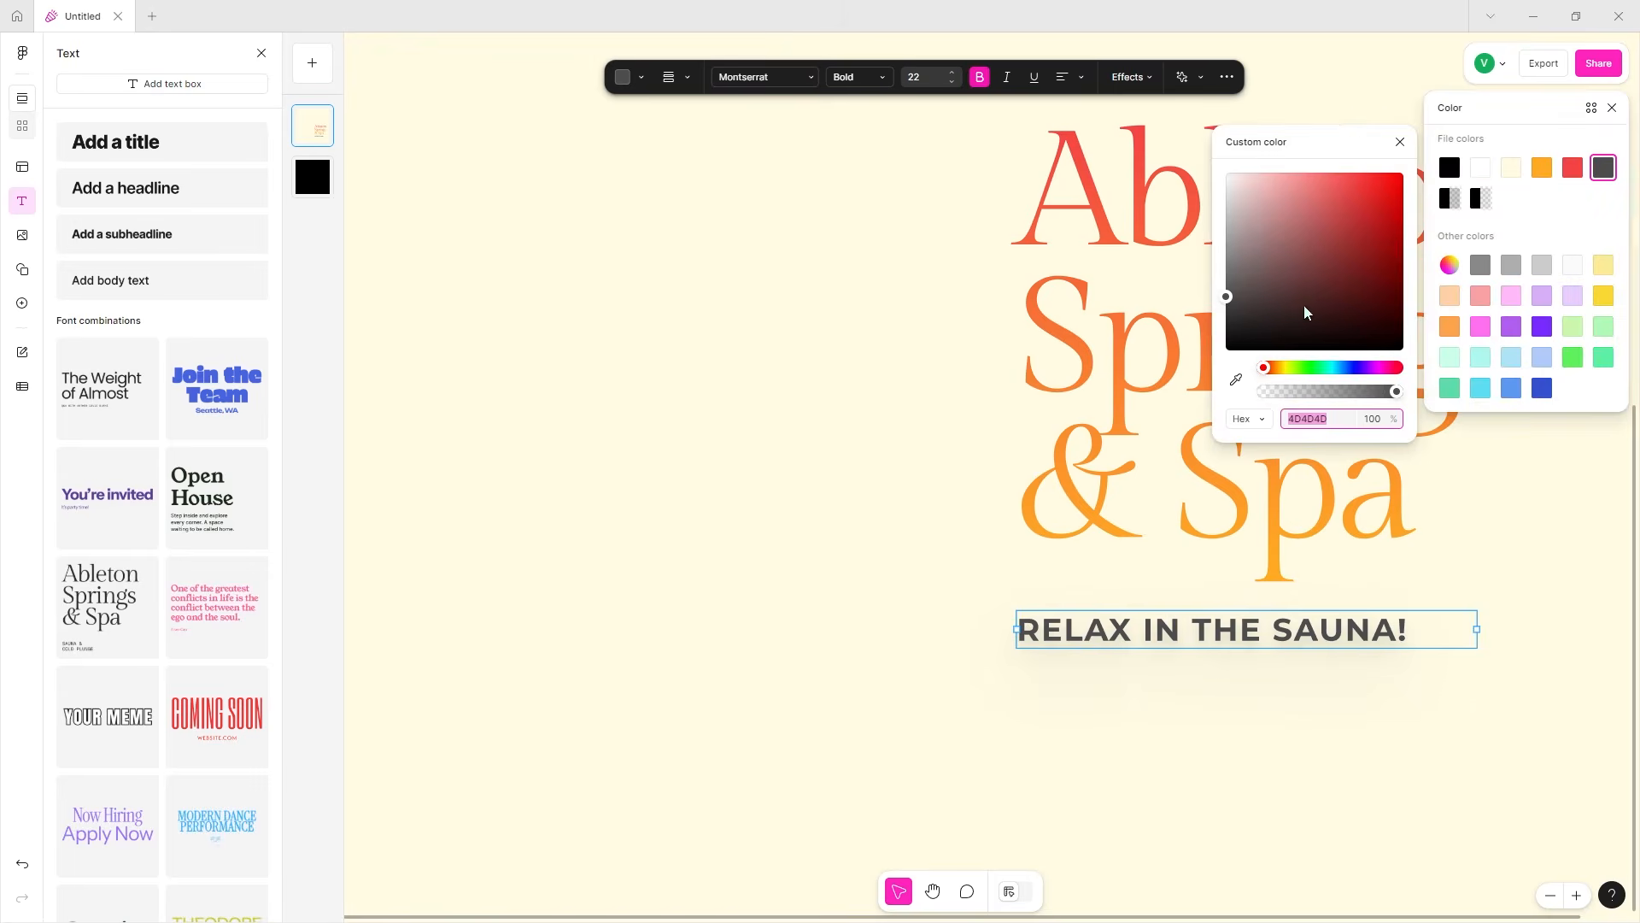
click(905, 504)
click(1165, 381)
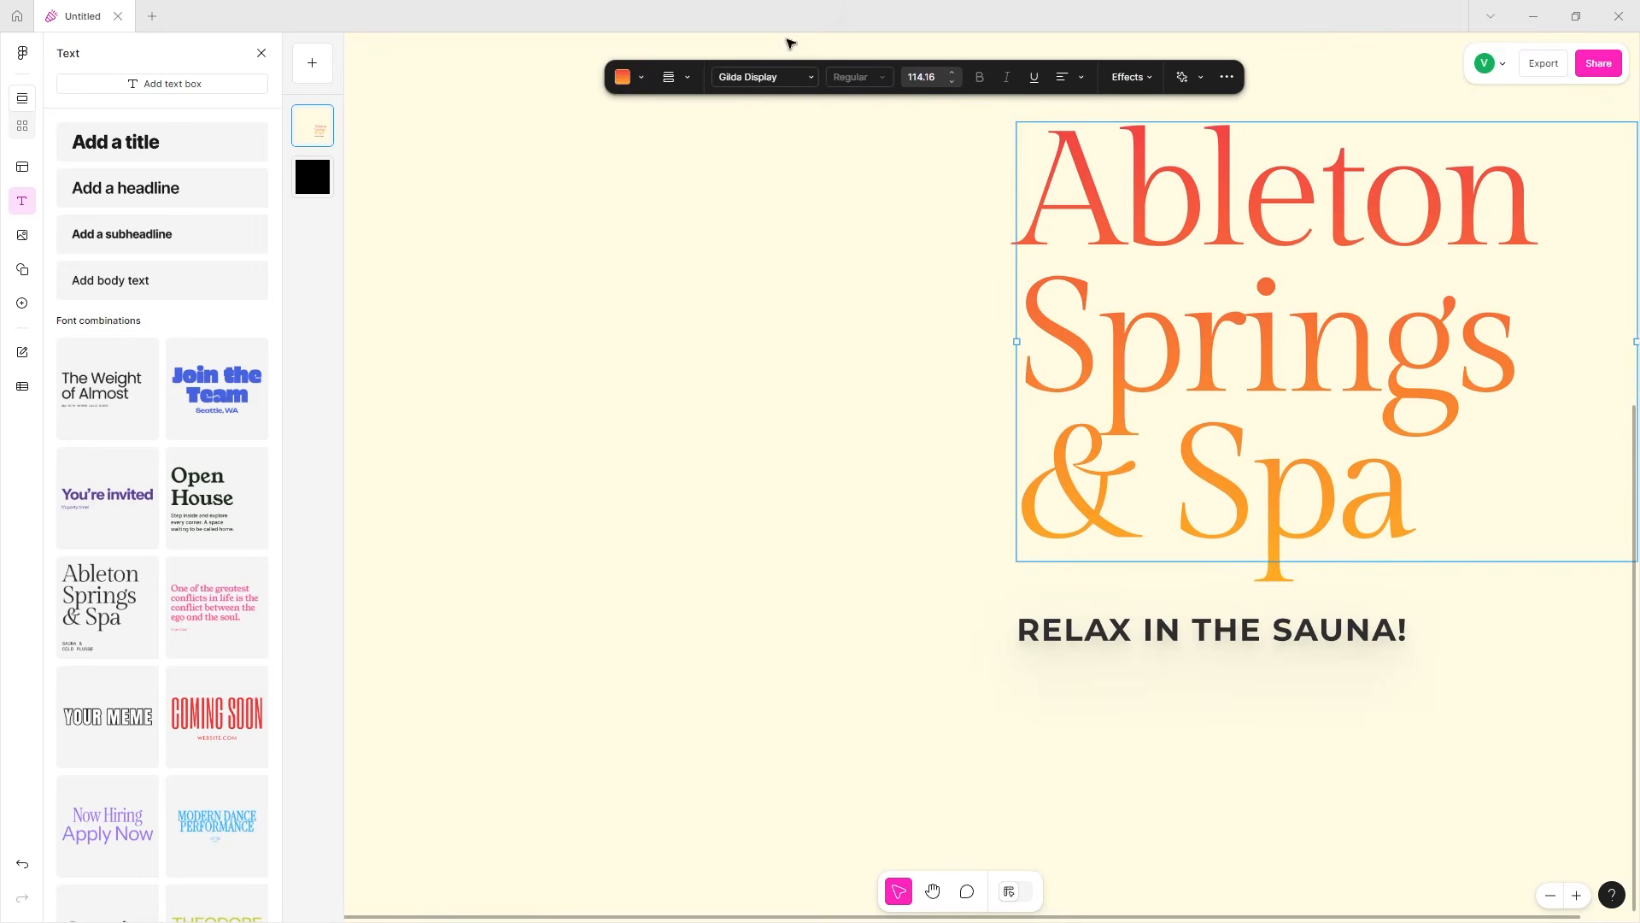
click(1220, 813)
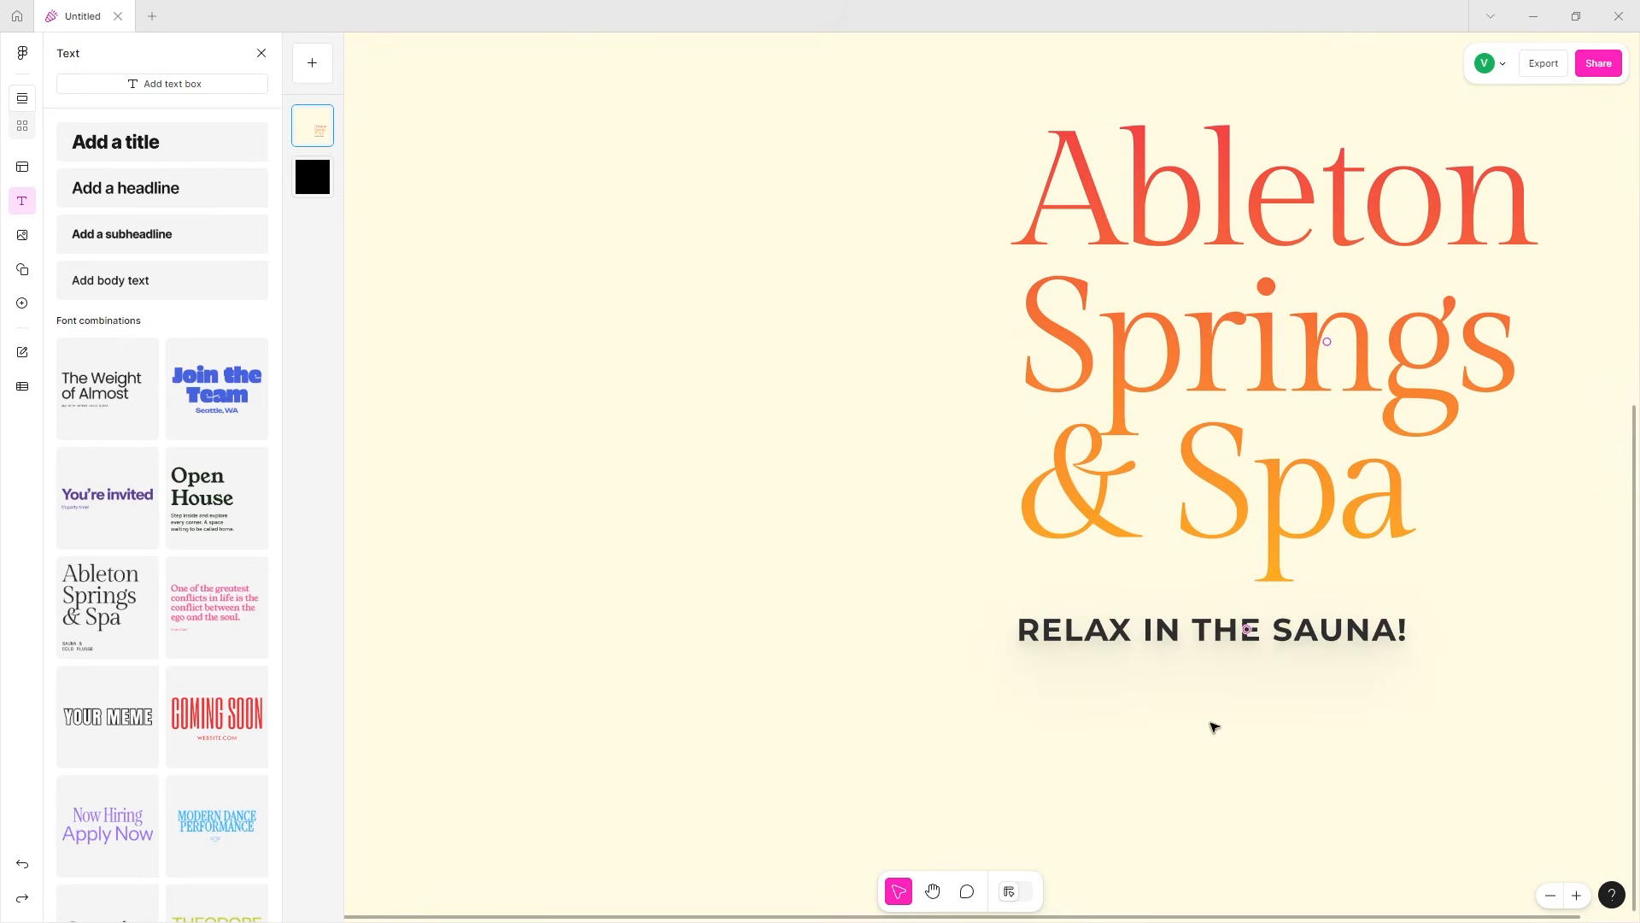
- Move the title and tagline together into the lower-left corner of the cream post
key(shift+1)
click(1074, 555)
click(1029, 639)
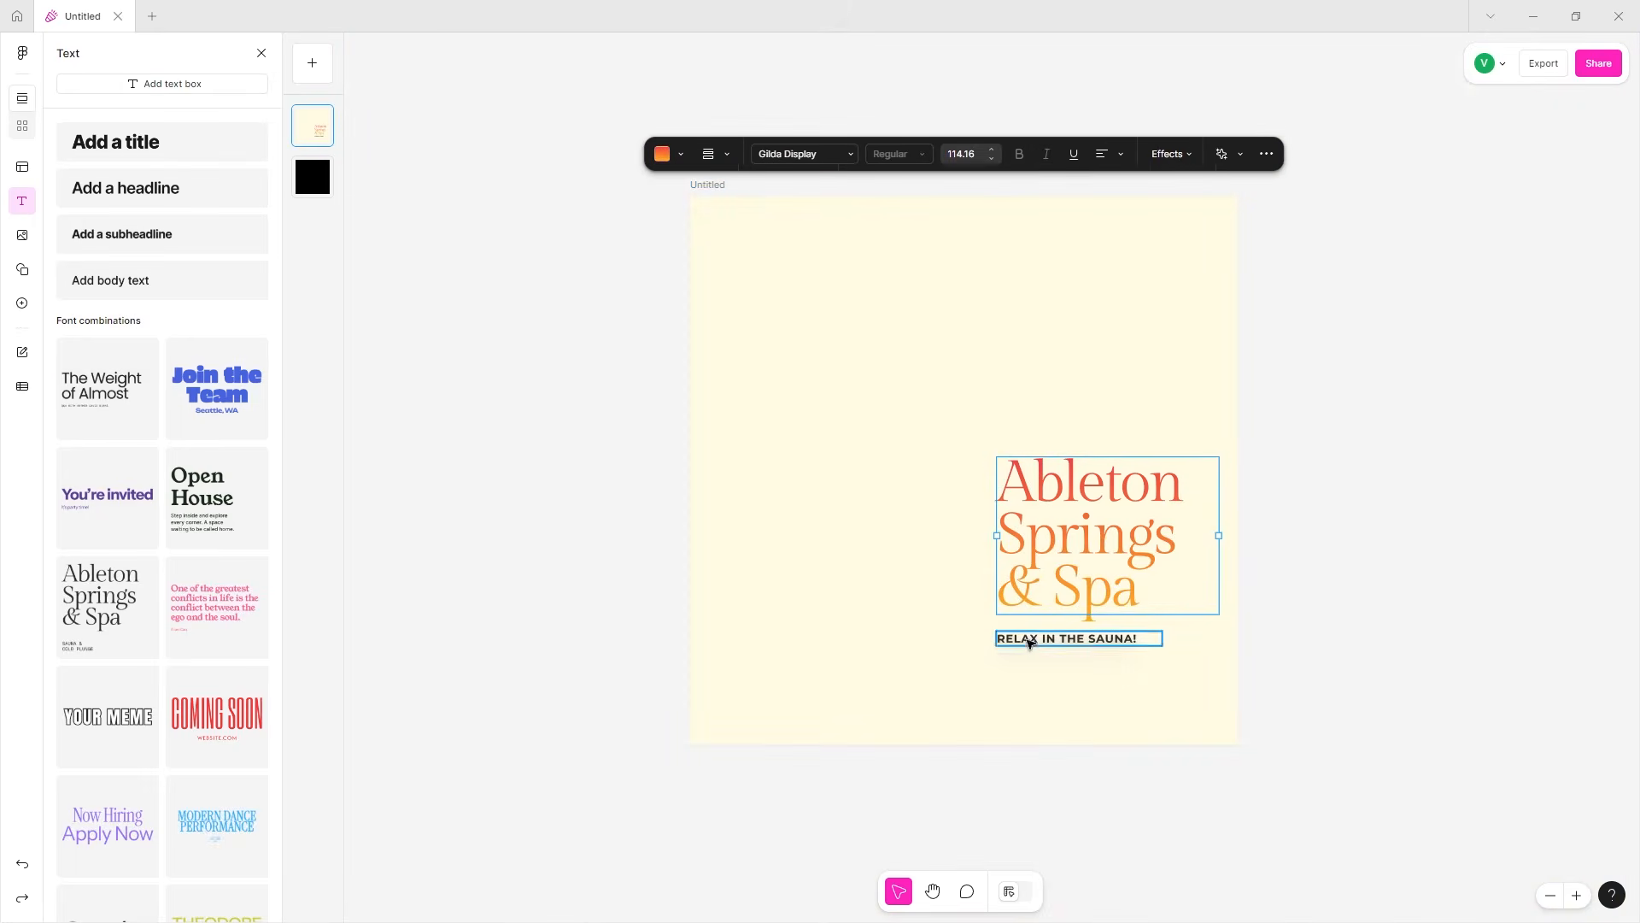
shift+click(1088, 584)
drag(1069, 586, 716, 636)
click(744, 644)
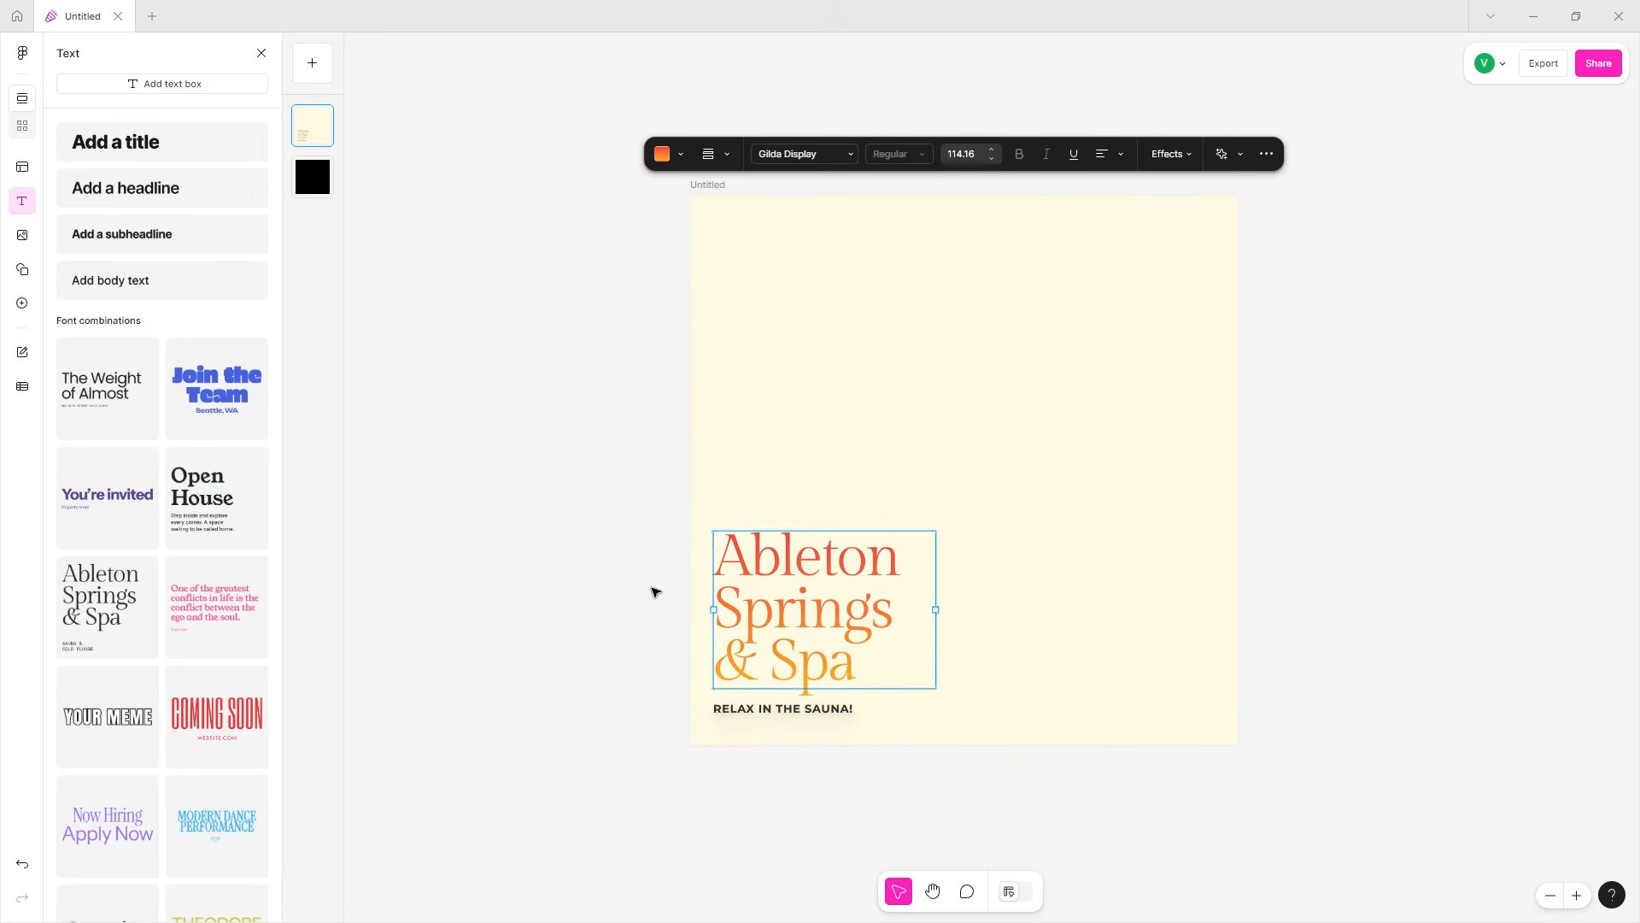
- Group the title and tagline, and lock the group in place
drag(670, 590, 868, 707)
scroll(823, 689, up, 5)
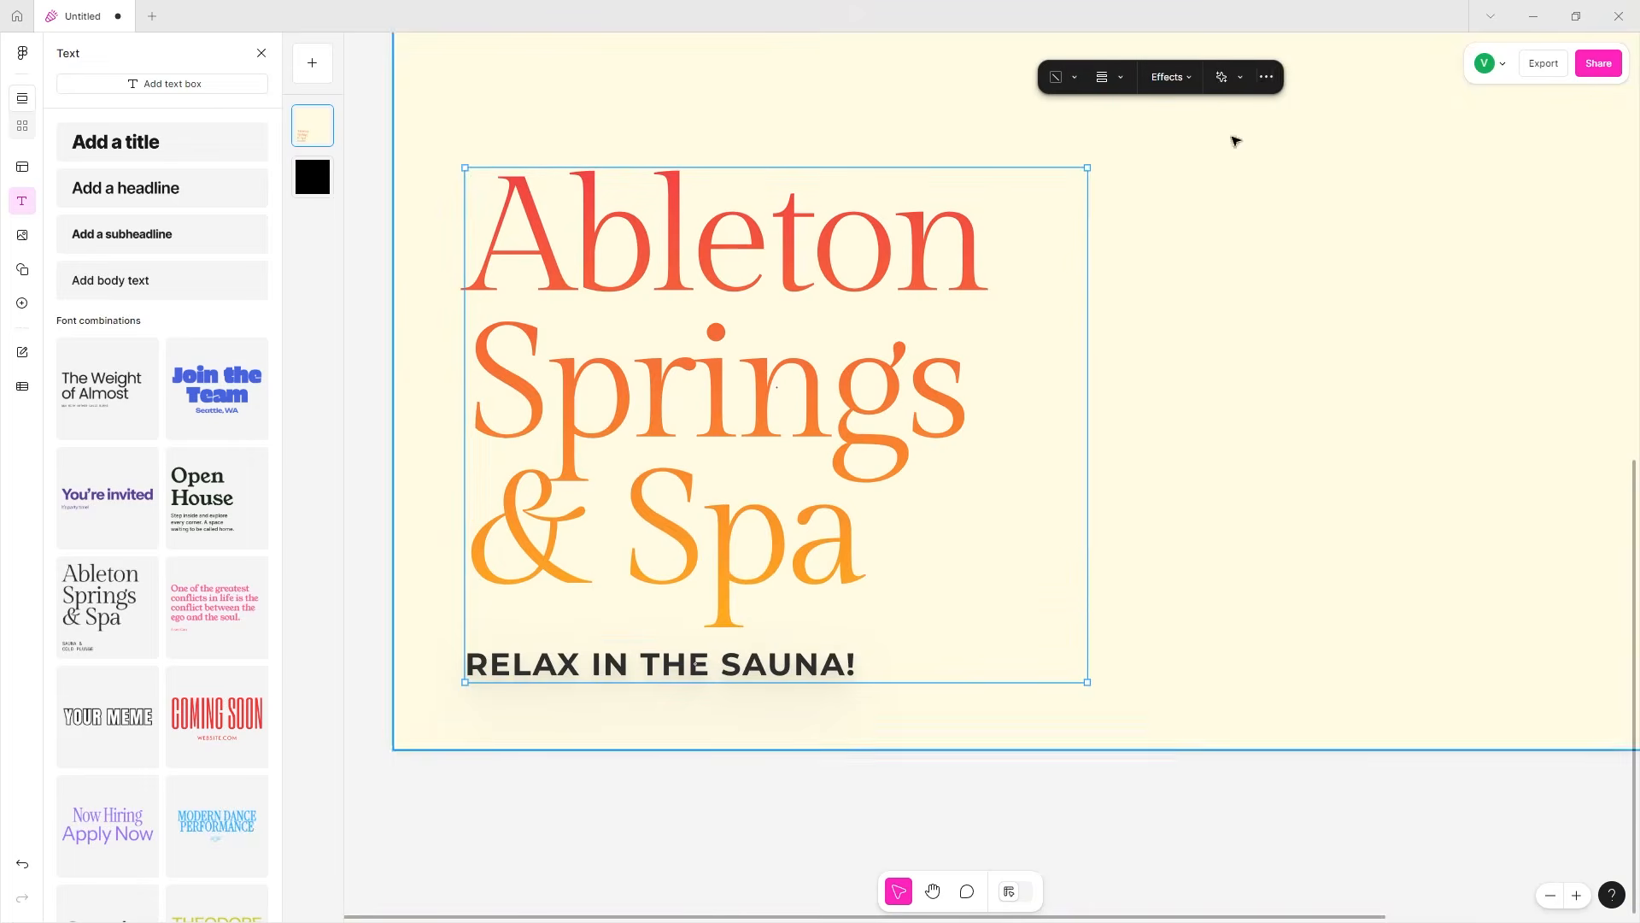
click(1266, 77)
click(1254, 150)
- Add the multicolored flower image to the upper-right area of the post
scroll(769, 135, down, 5)
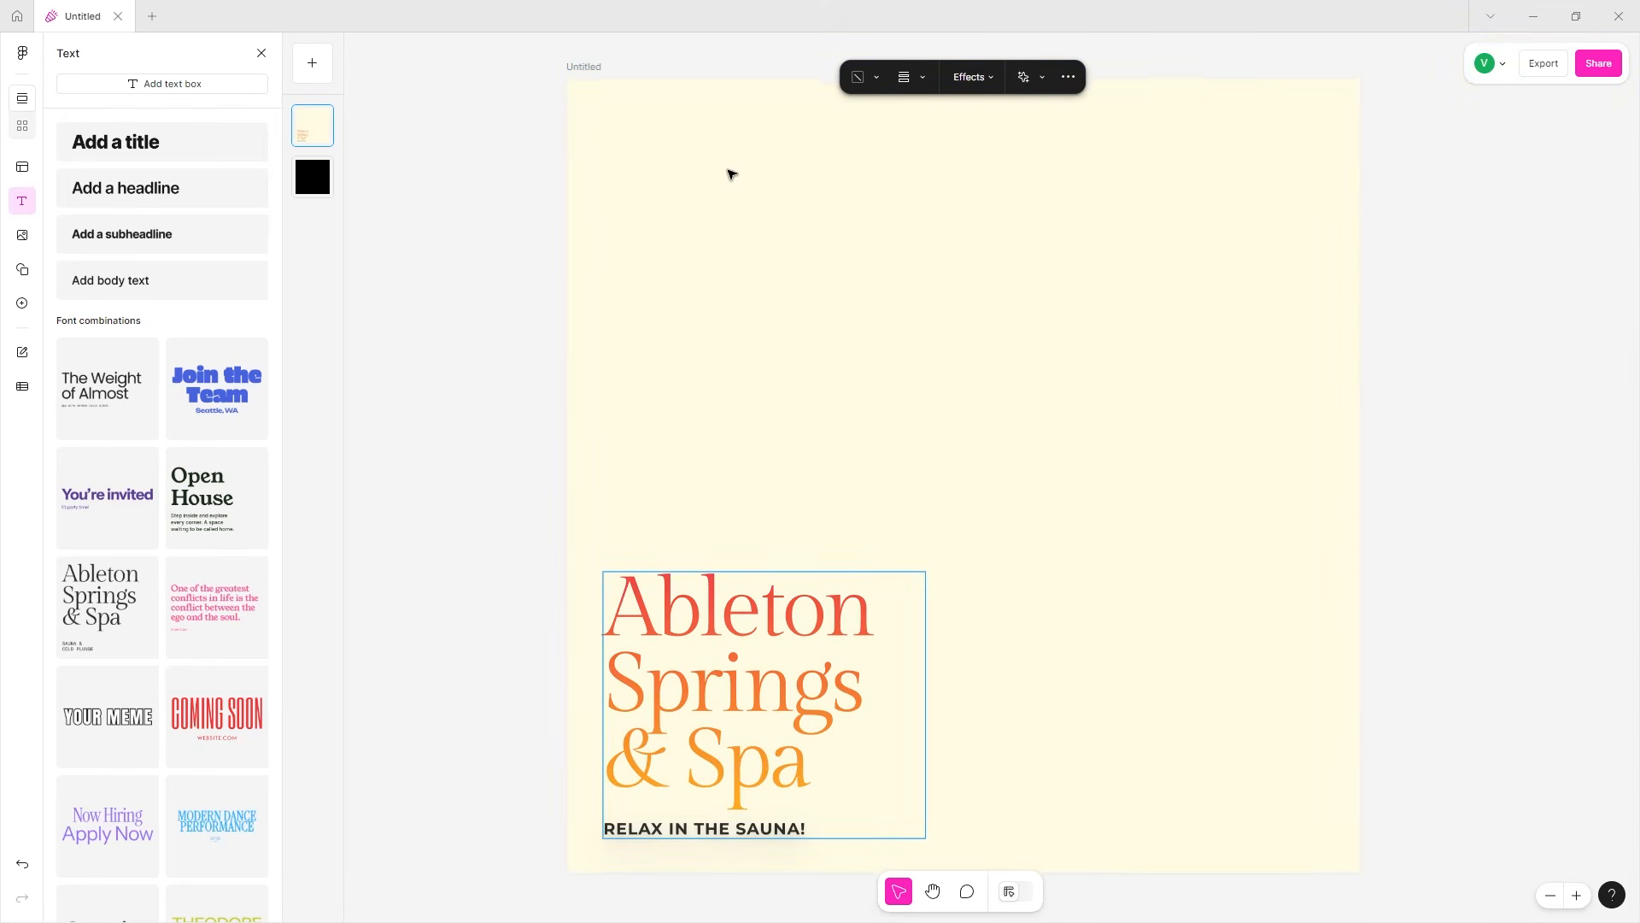
click(20, 240)
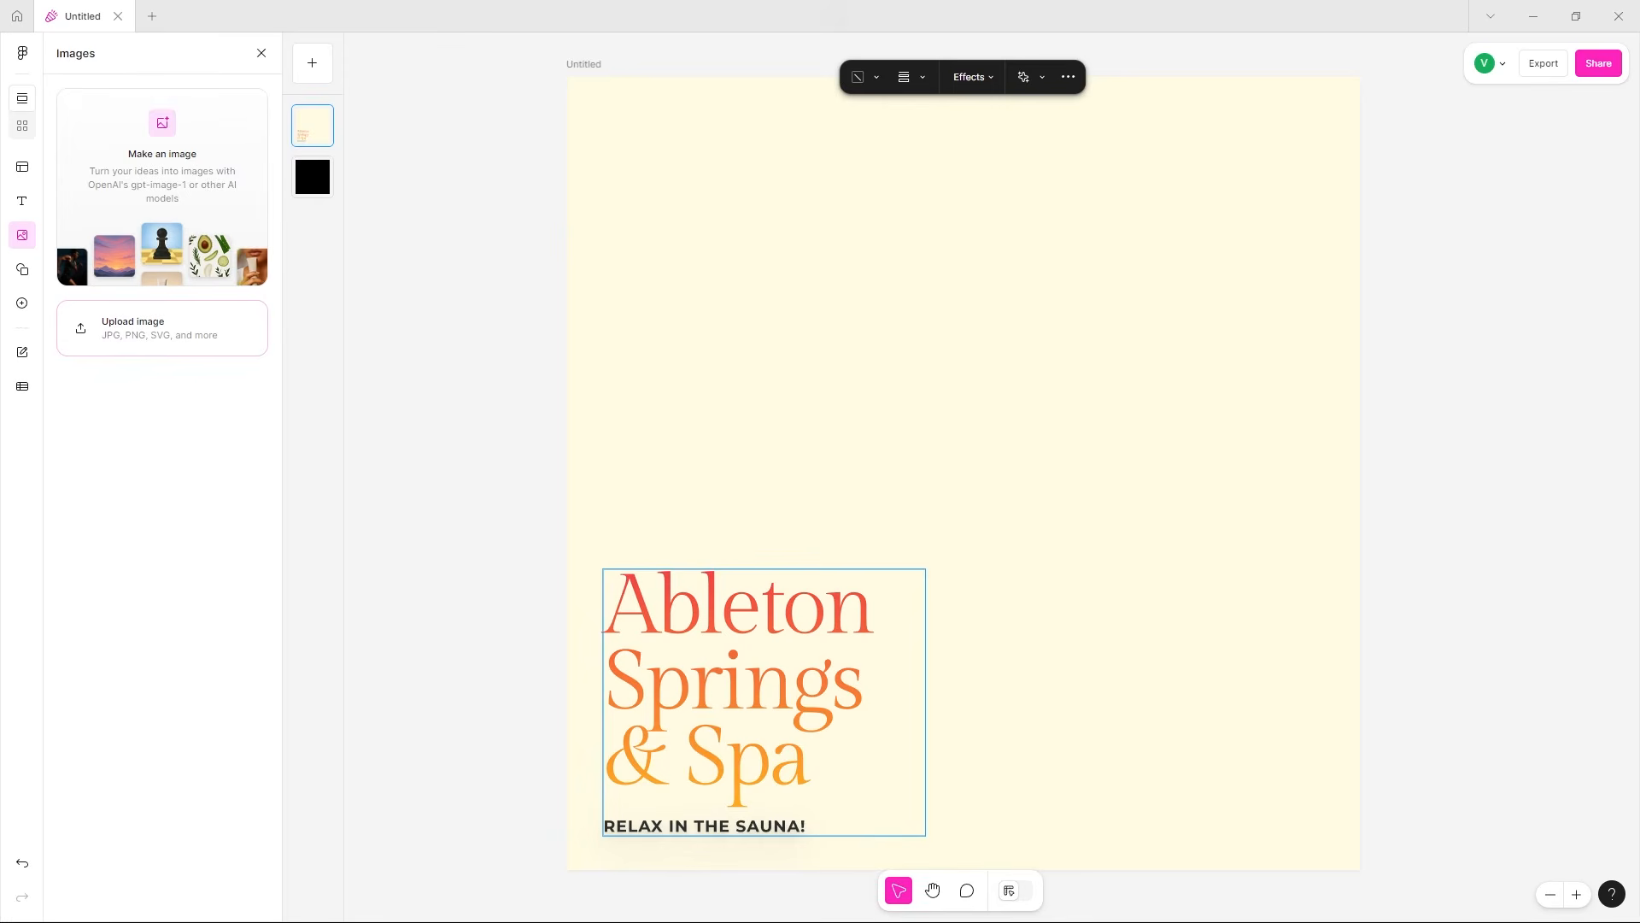
drag(889, 529, 1117, 285)
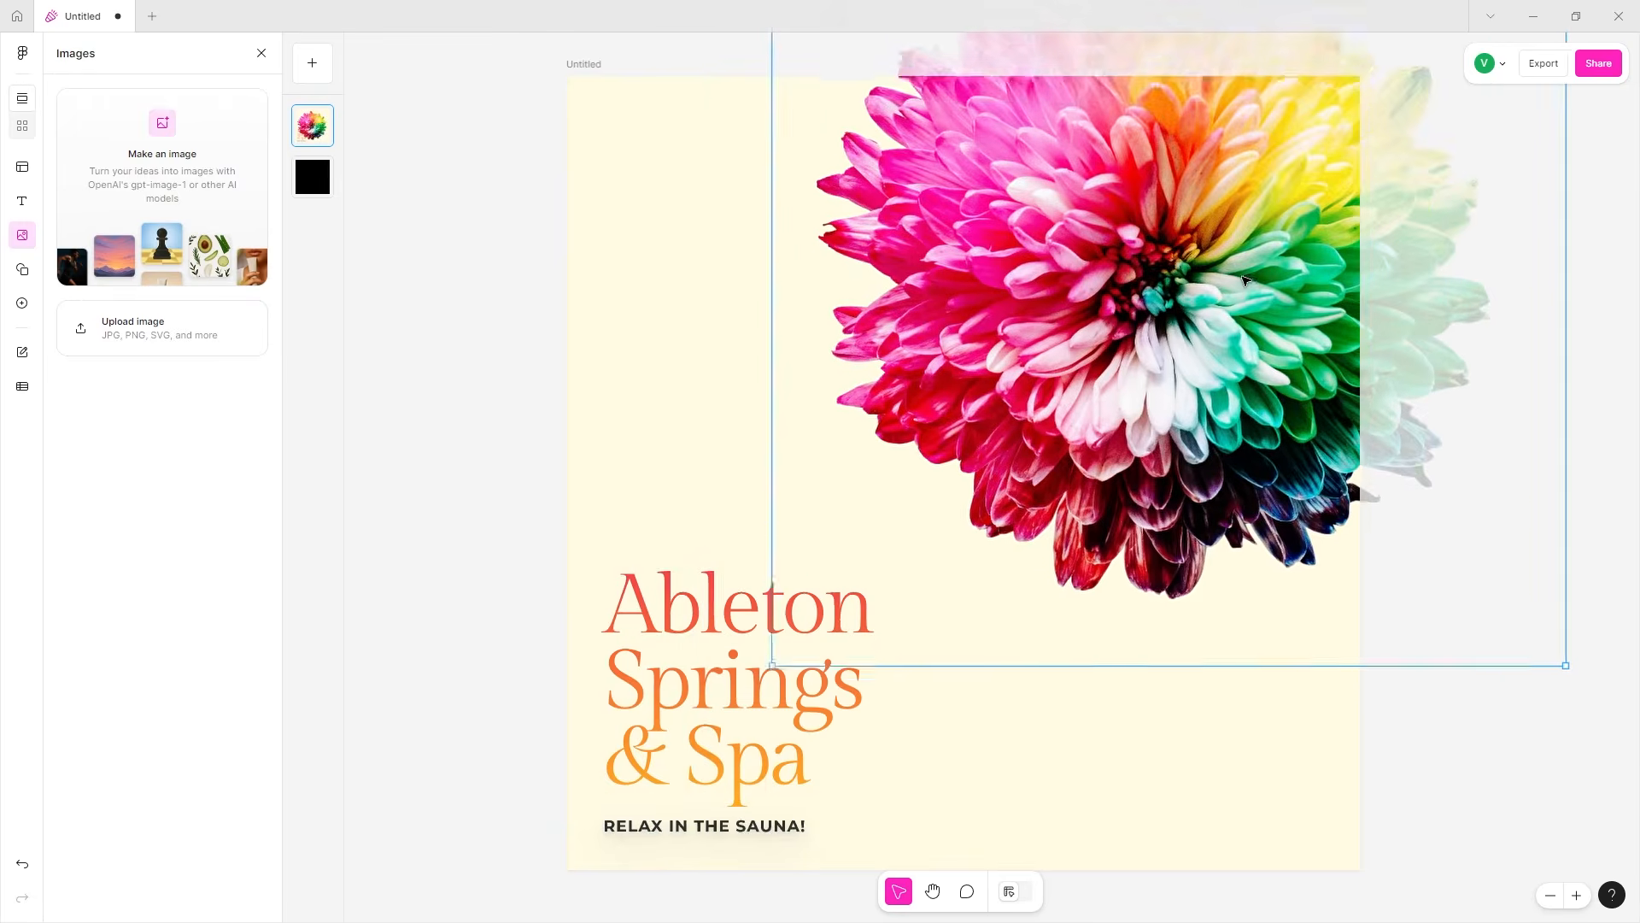
- Shrink and rotate the flower image so that it overlaps the post's upper-right corner with its pink petals pointing down
drag(803, 626, 1202, 223)
drag(1382, 139, 898, 360)
drag(1094, 443, 1261, 256)
click(1105, 234)
- Shift the flower image farther past the post's upper-right corner so that a smaller part lies inside the post
scroll(1106, 234, up, 2)
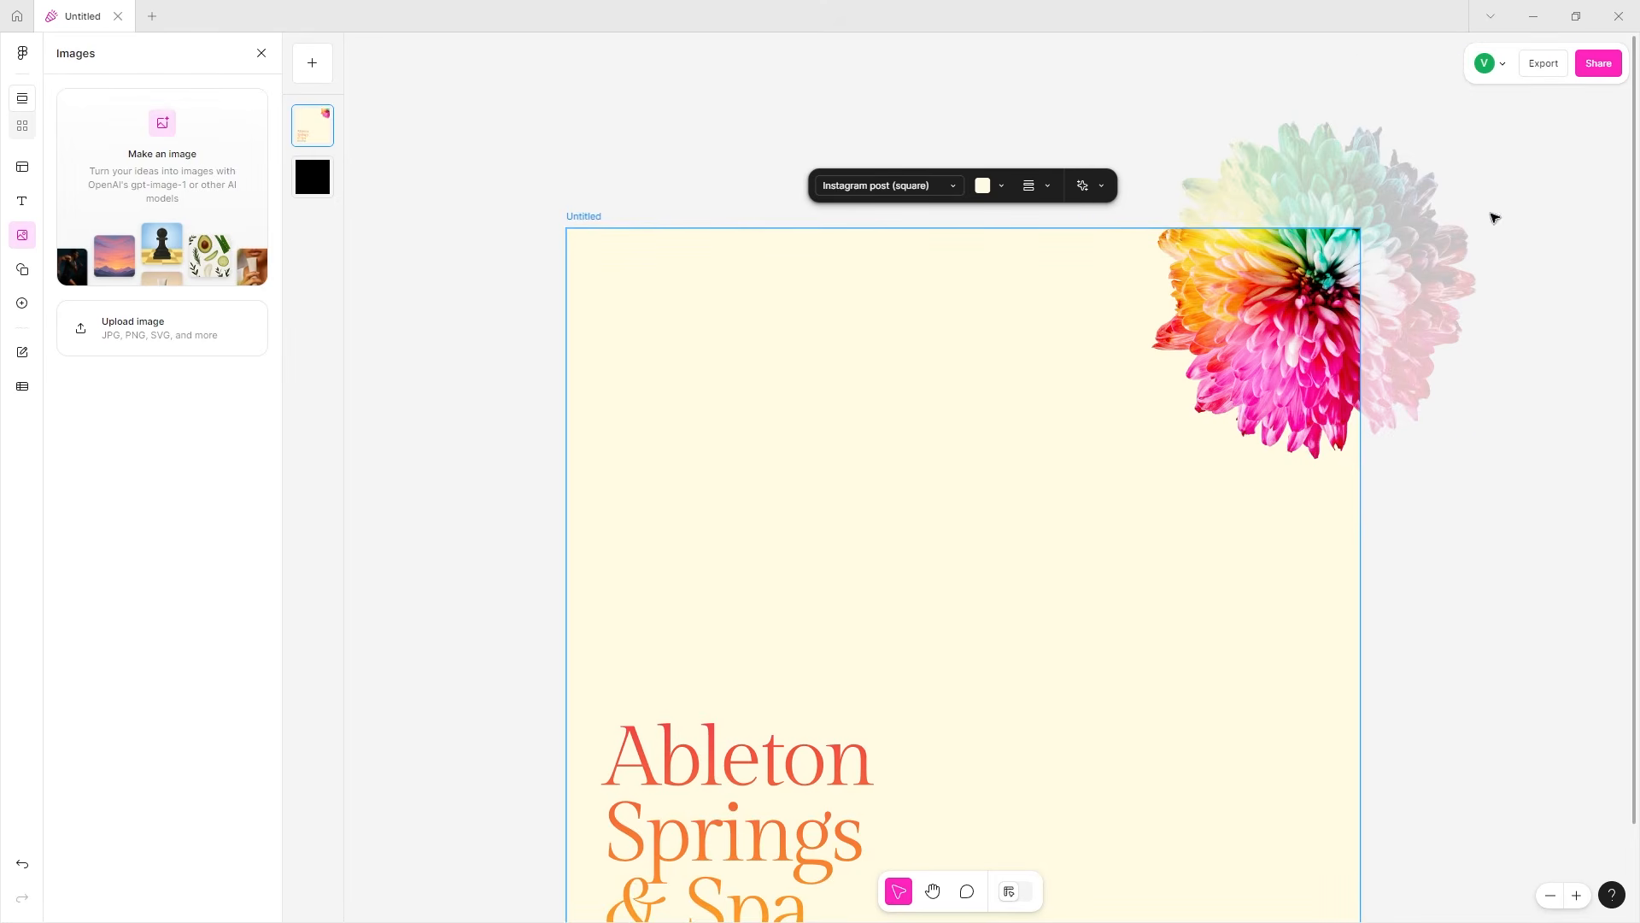
scroll(1103, 282, down, 2)
scroll(1133, 278, up, 5)
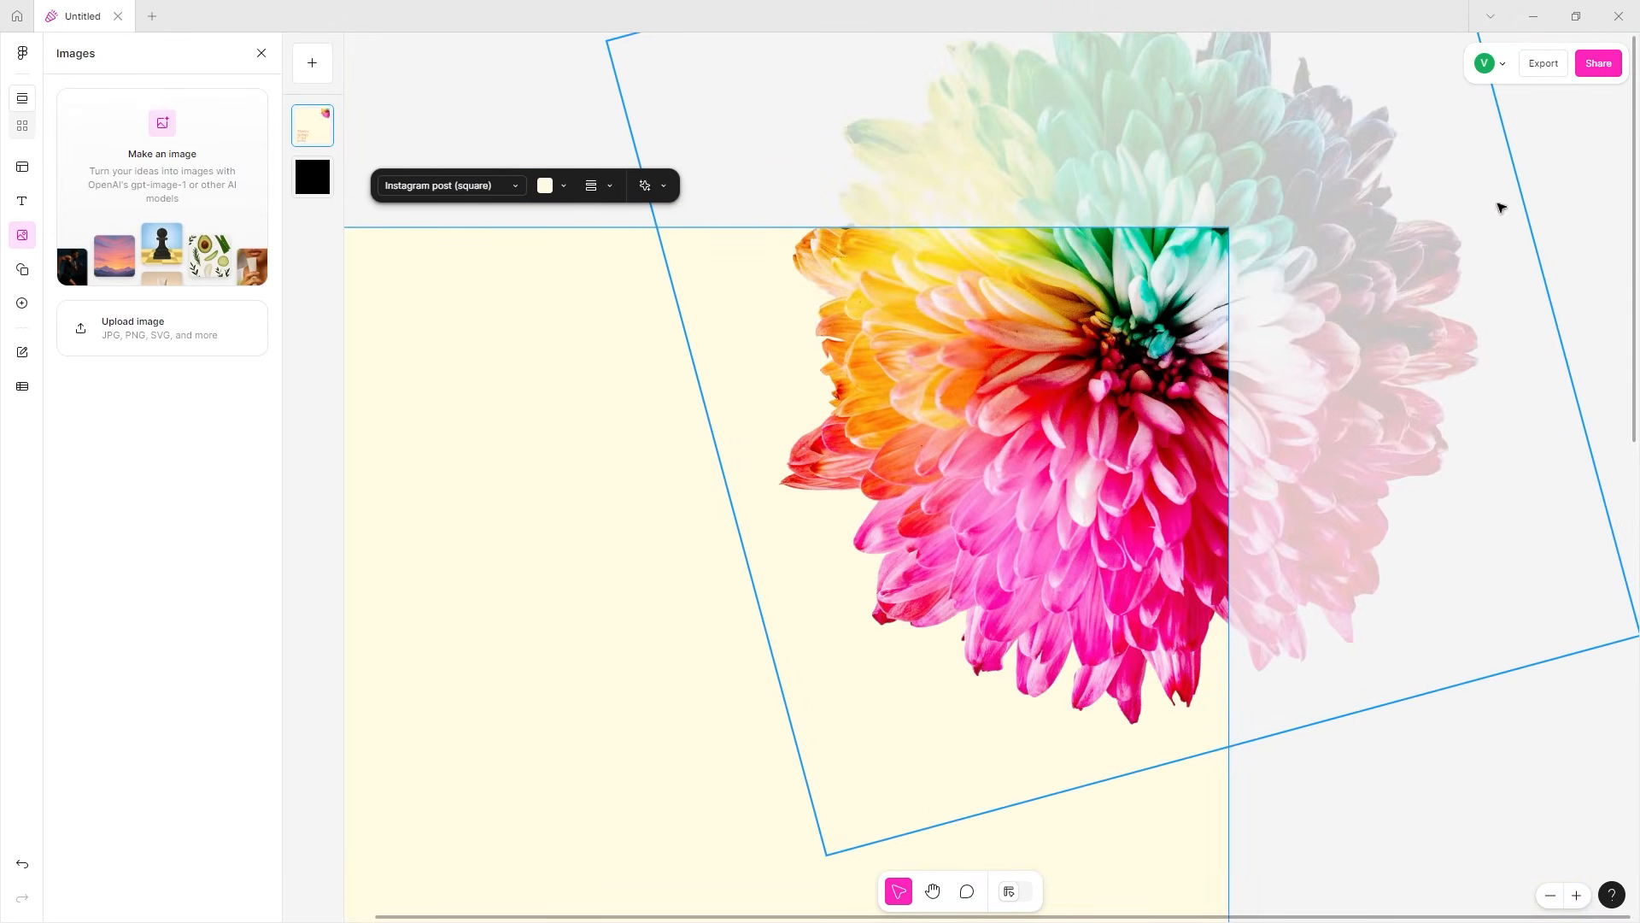
scroll(1294, 294, up, 5)
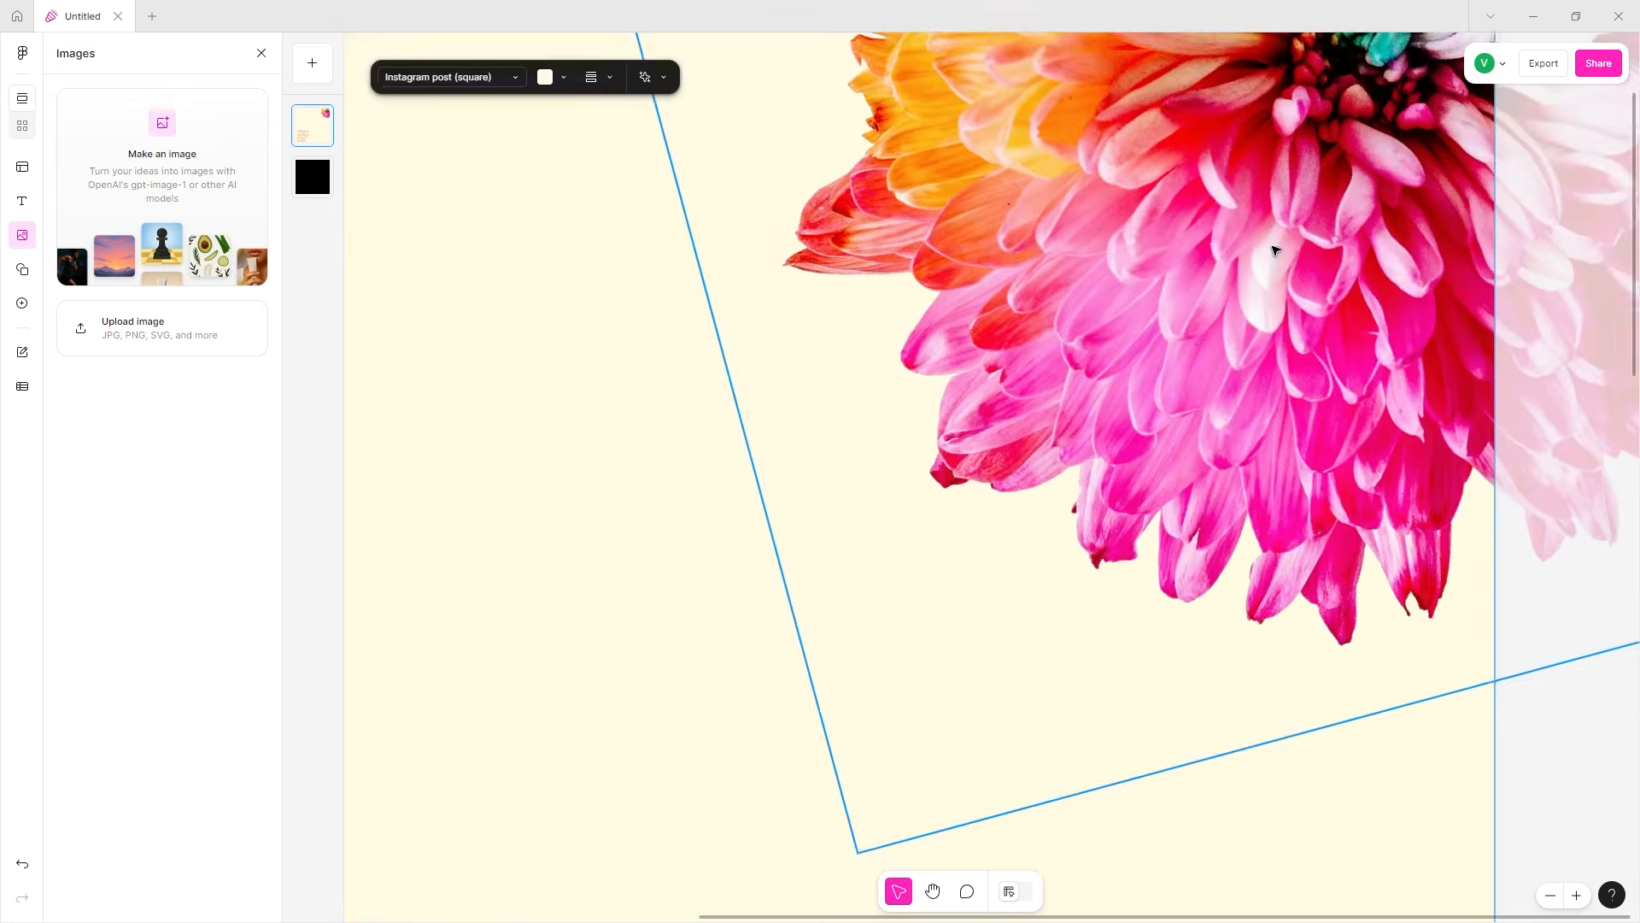
drag(1303, 196, 1302, 274)
scroll(1289, 299, down, 5)
click(1333, 368)
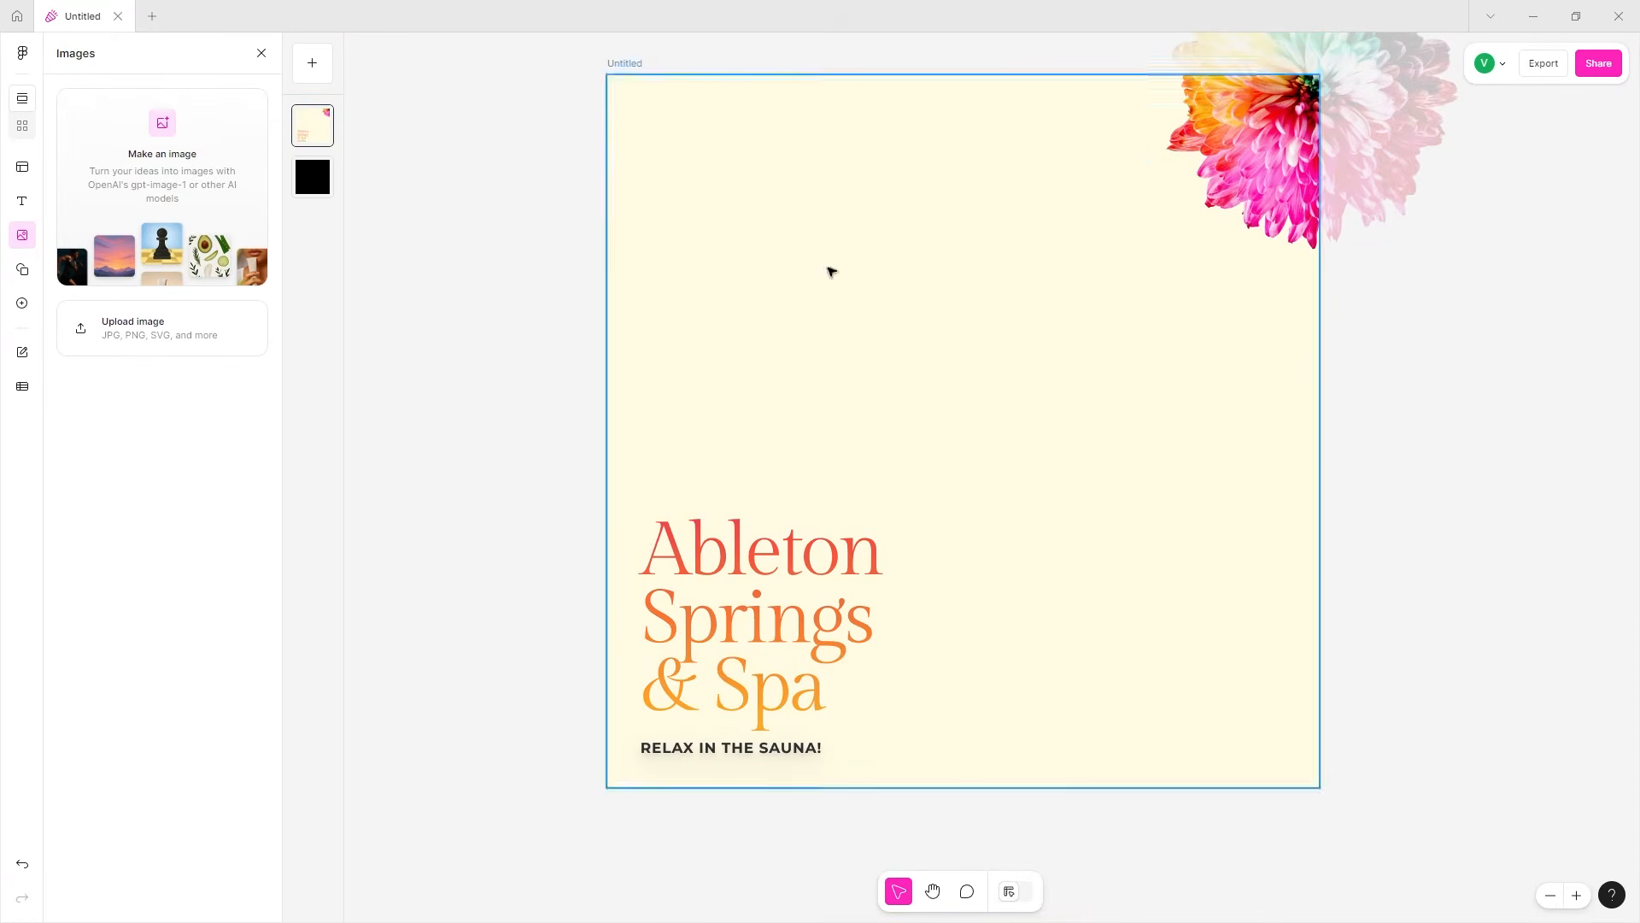
- Generate an AI image for the post with the gpt-image-1 model from the prompt "spa and springs center"
click(189, 146)
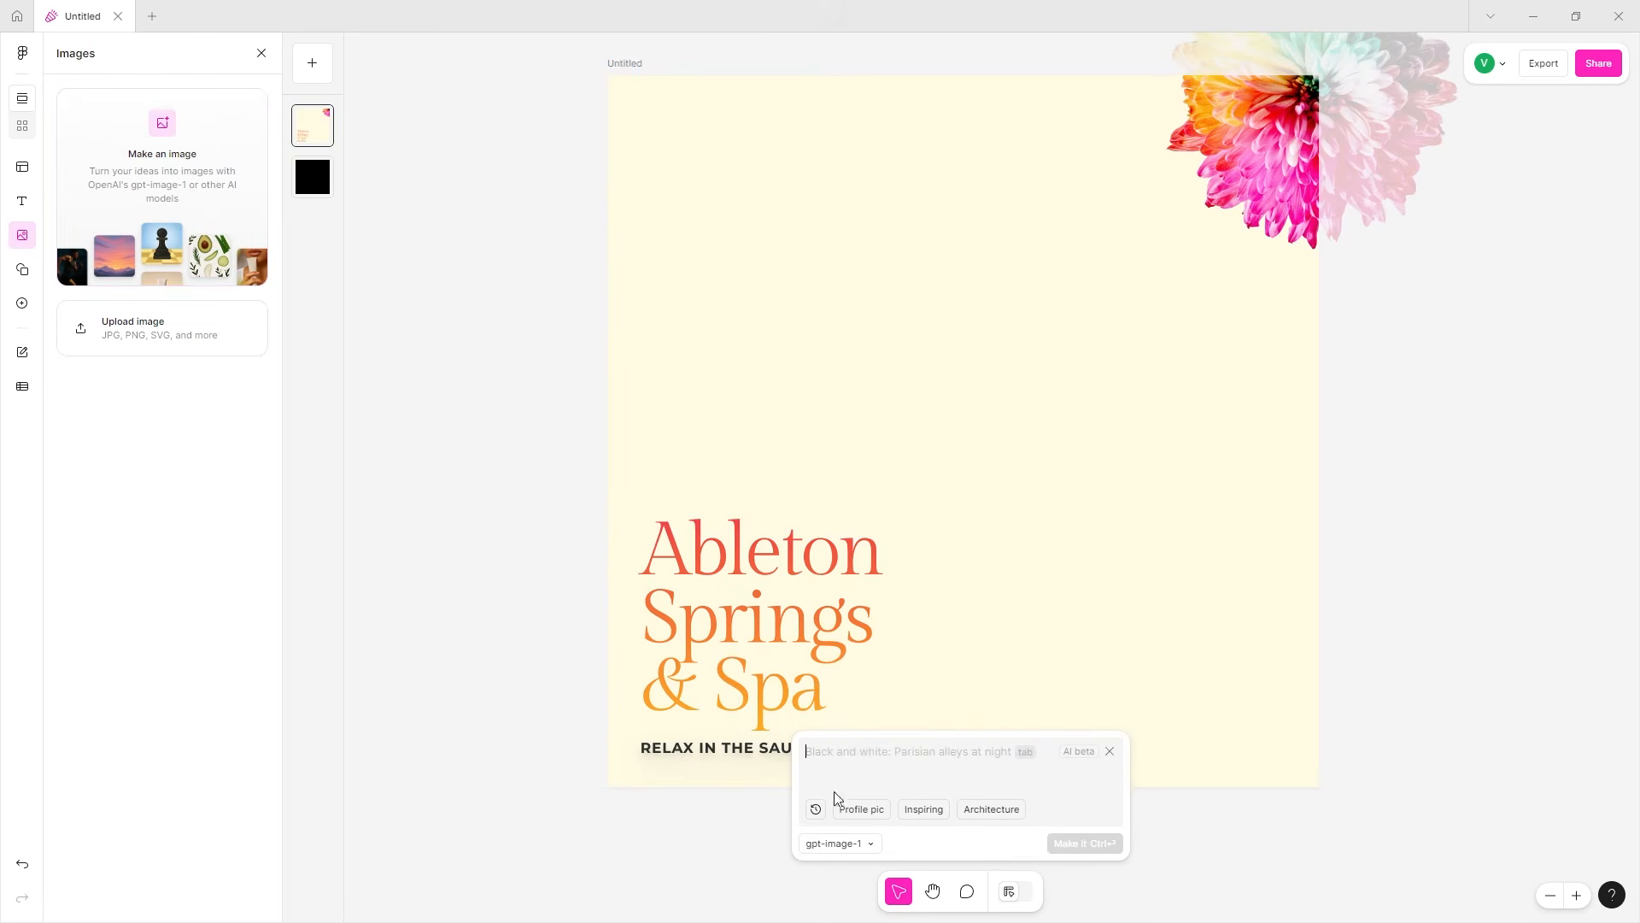
click(864, 844)
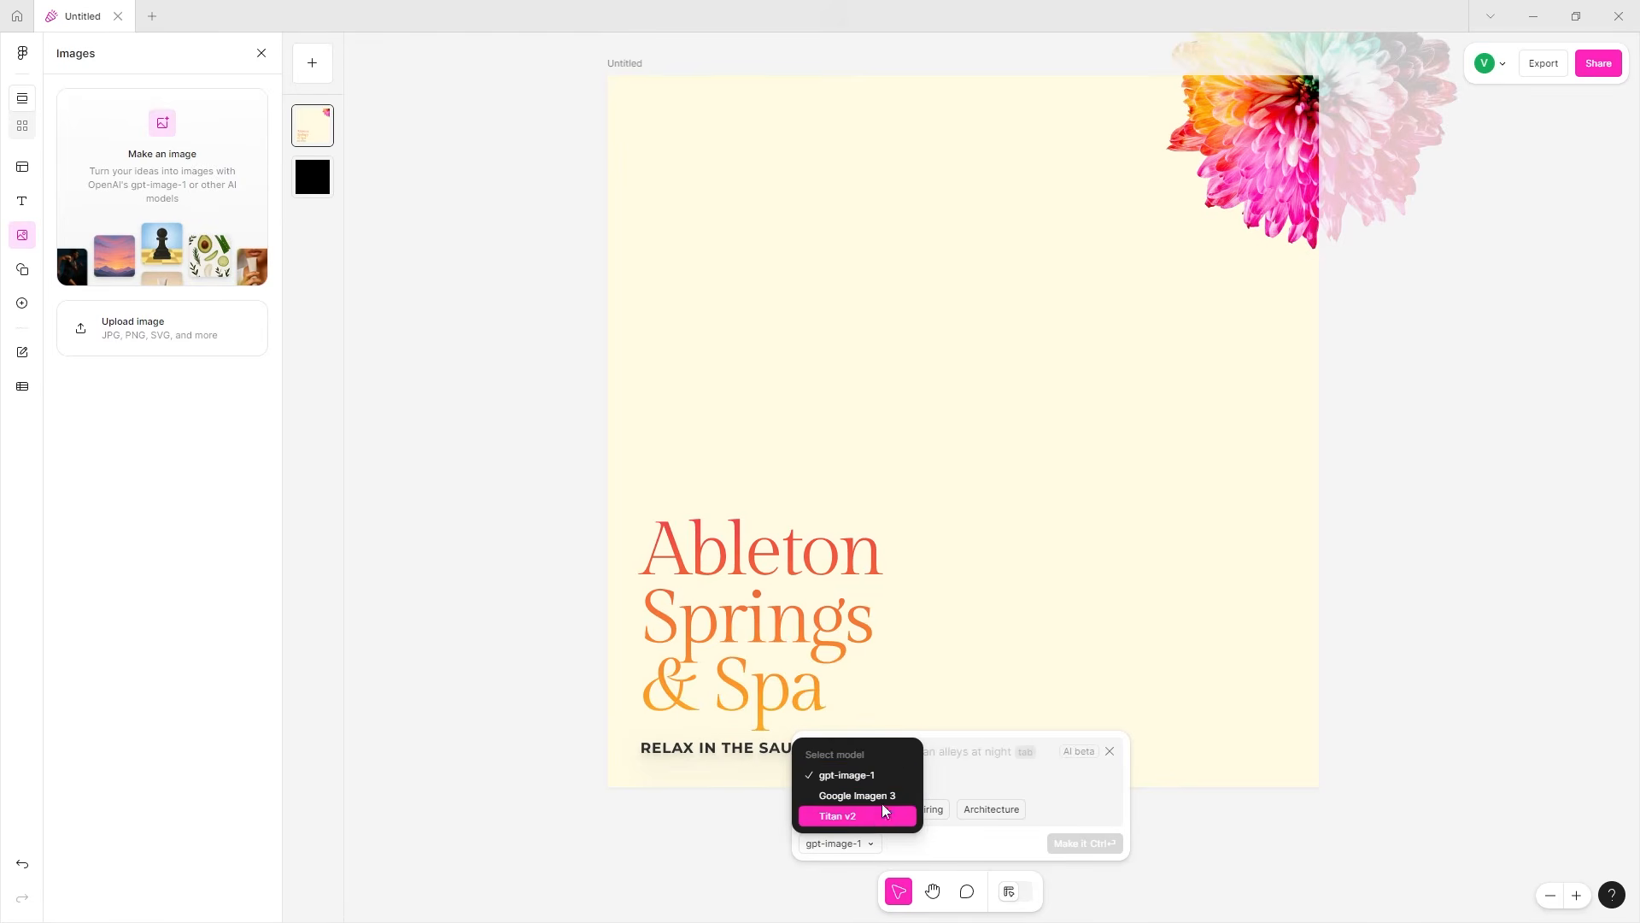
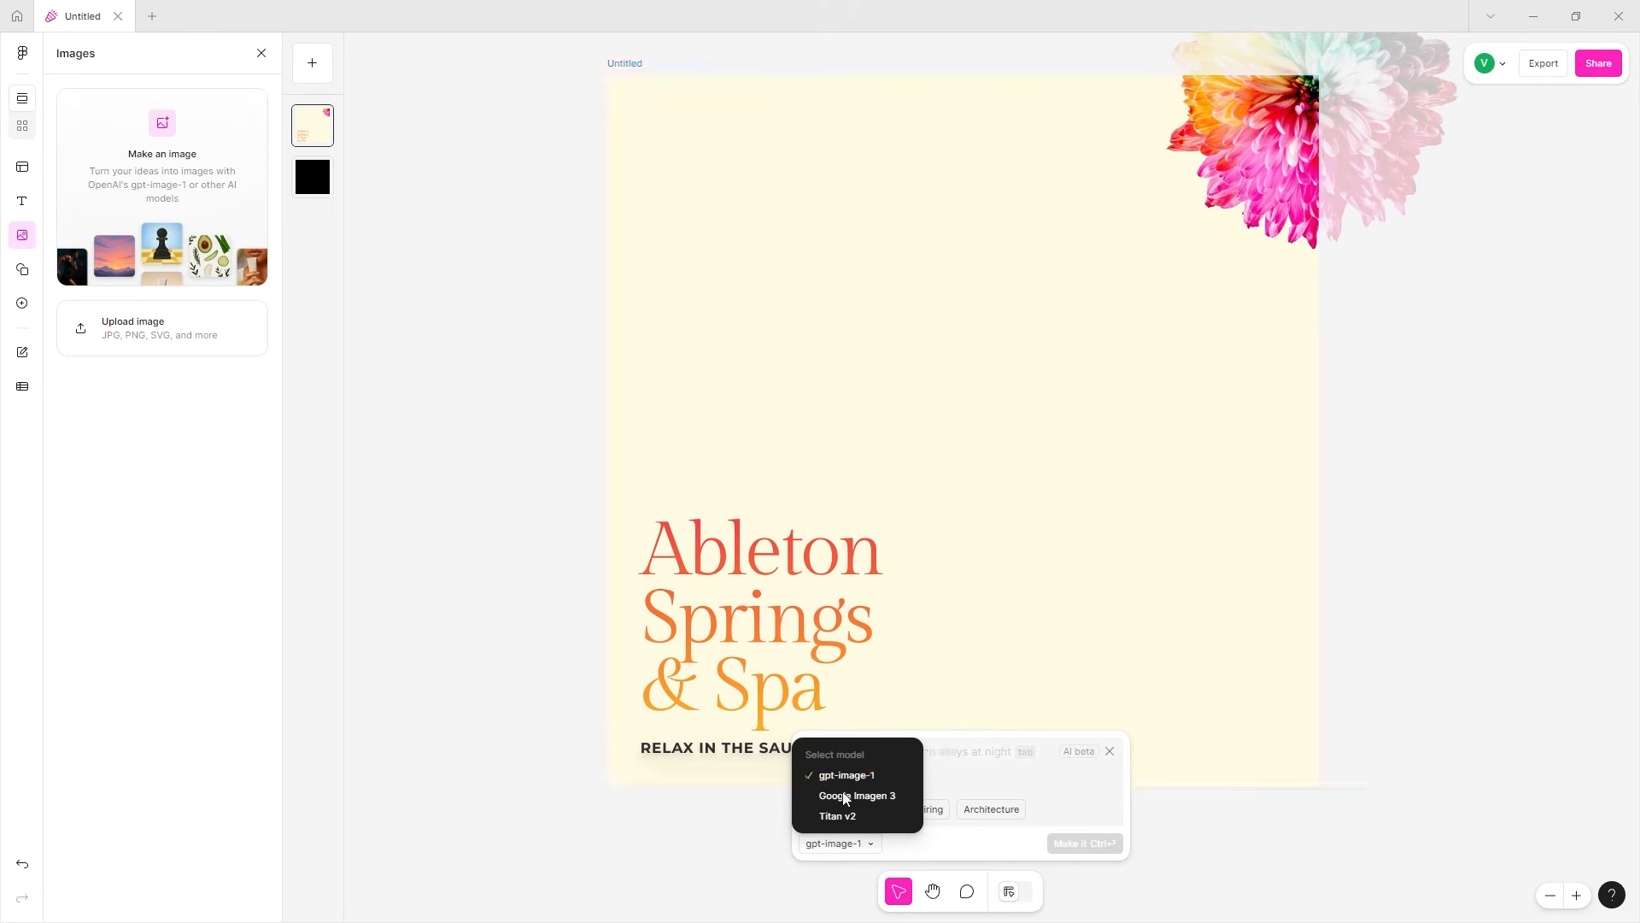
click(914, 776)
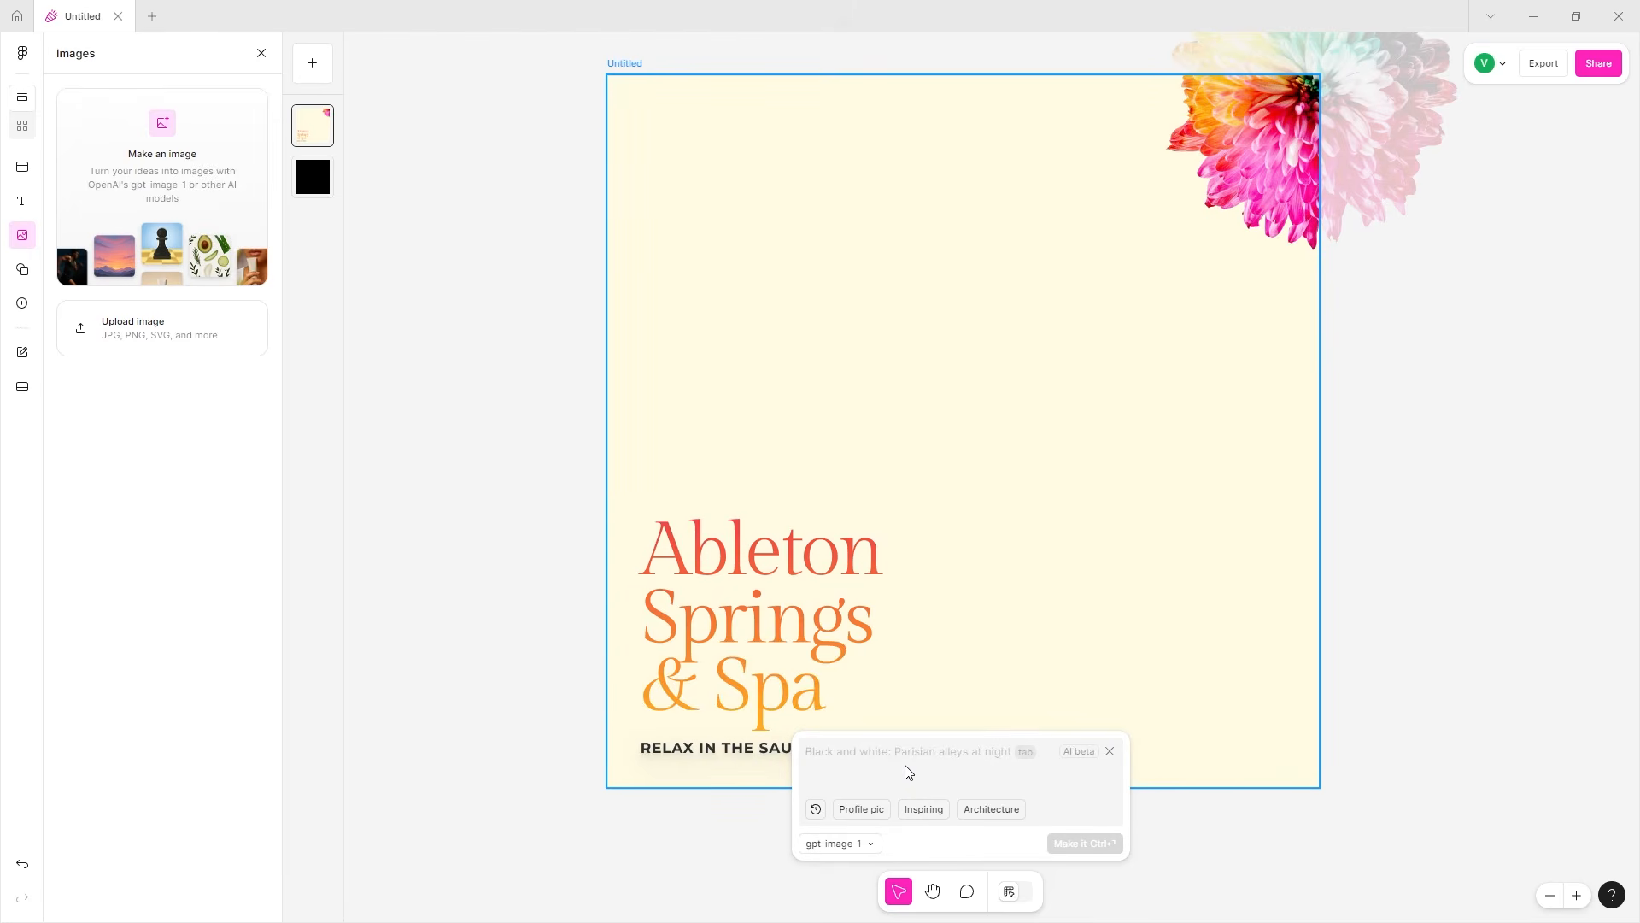
text(spa and springs cen)
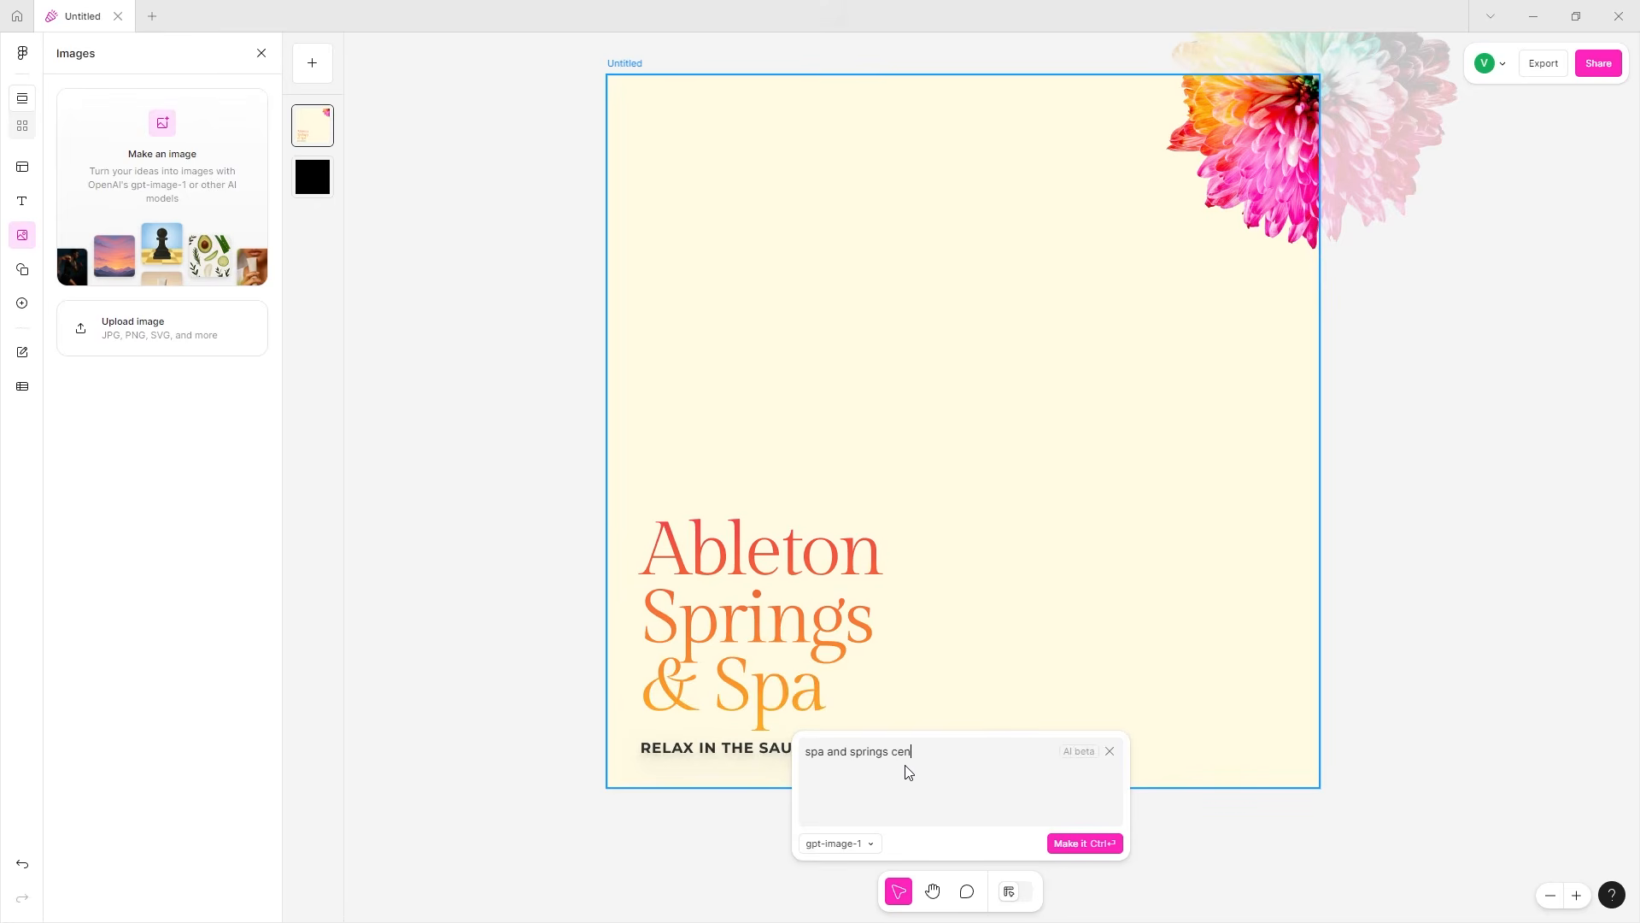
click(1062, 846)
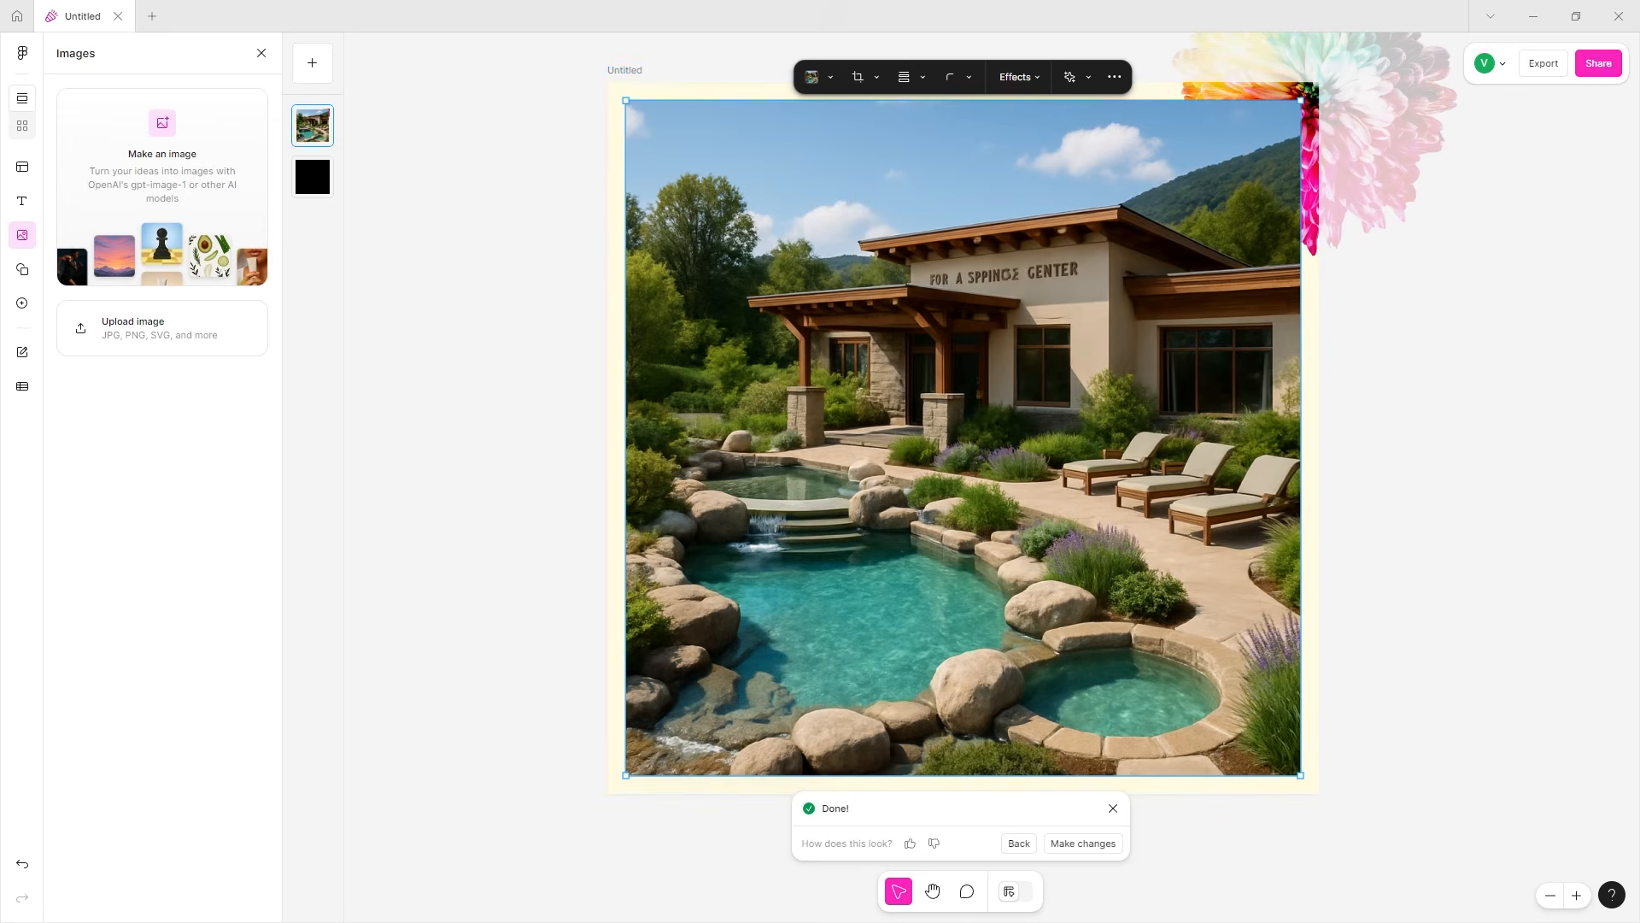
- Replace the image prompt with one describing someone relaxing in a spa and generate a new image
click(1021, 844)
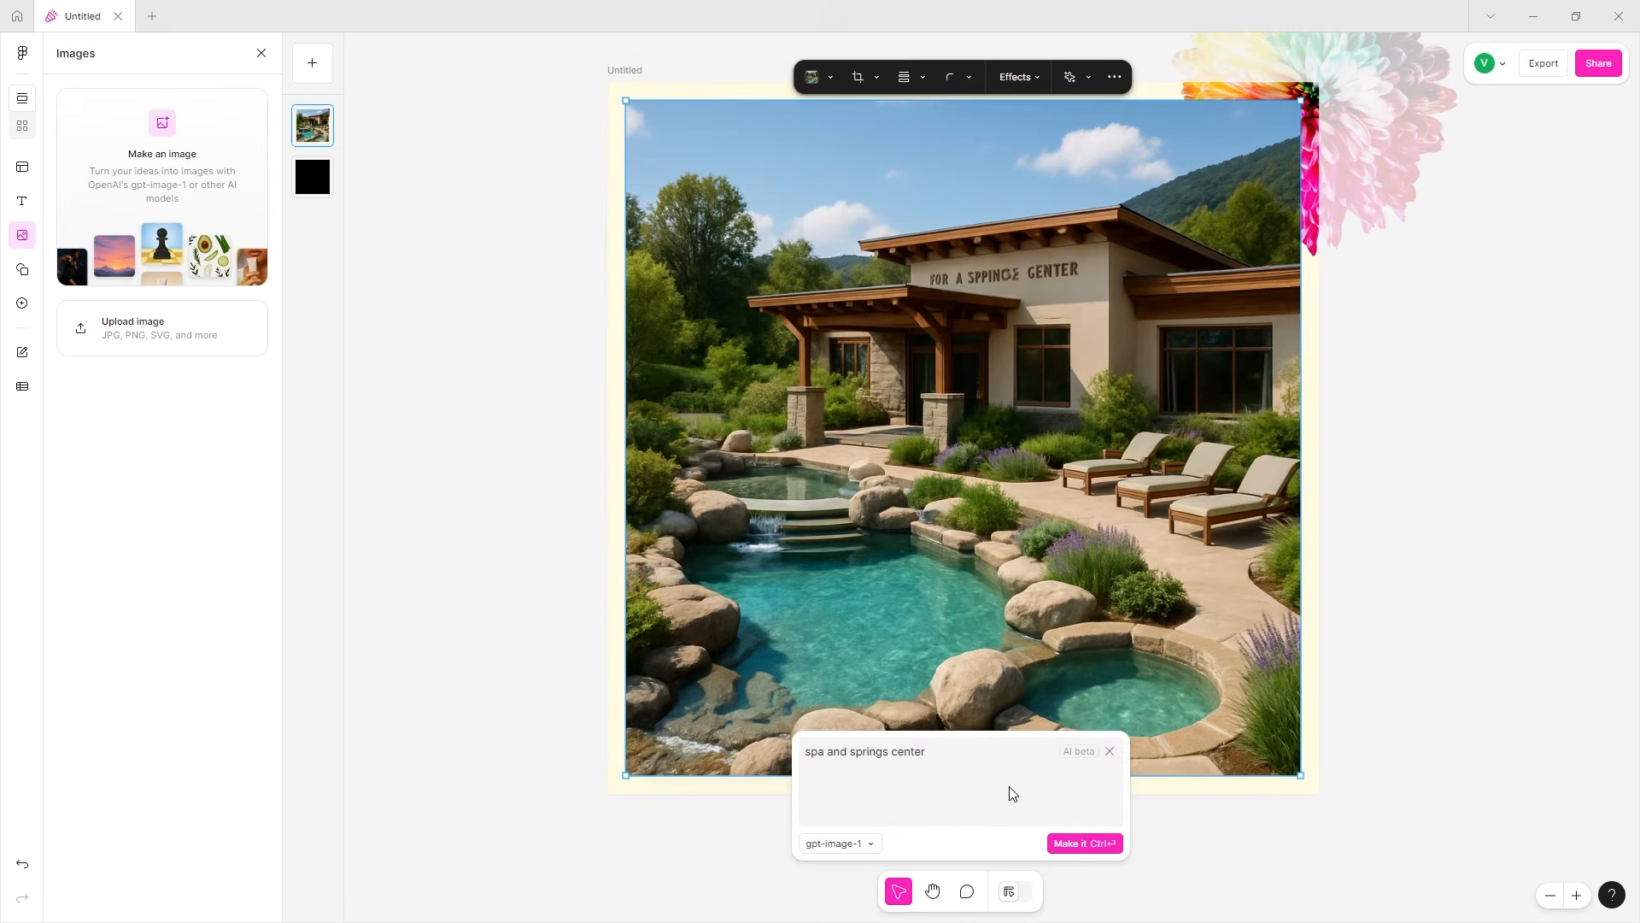
key(ctrl+a)
text(someo)
click(1063, 847)
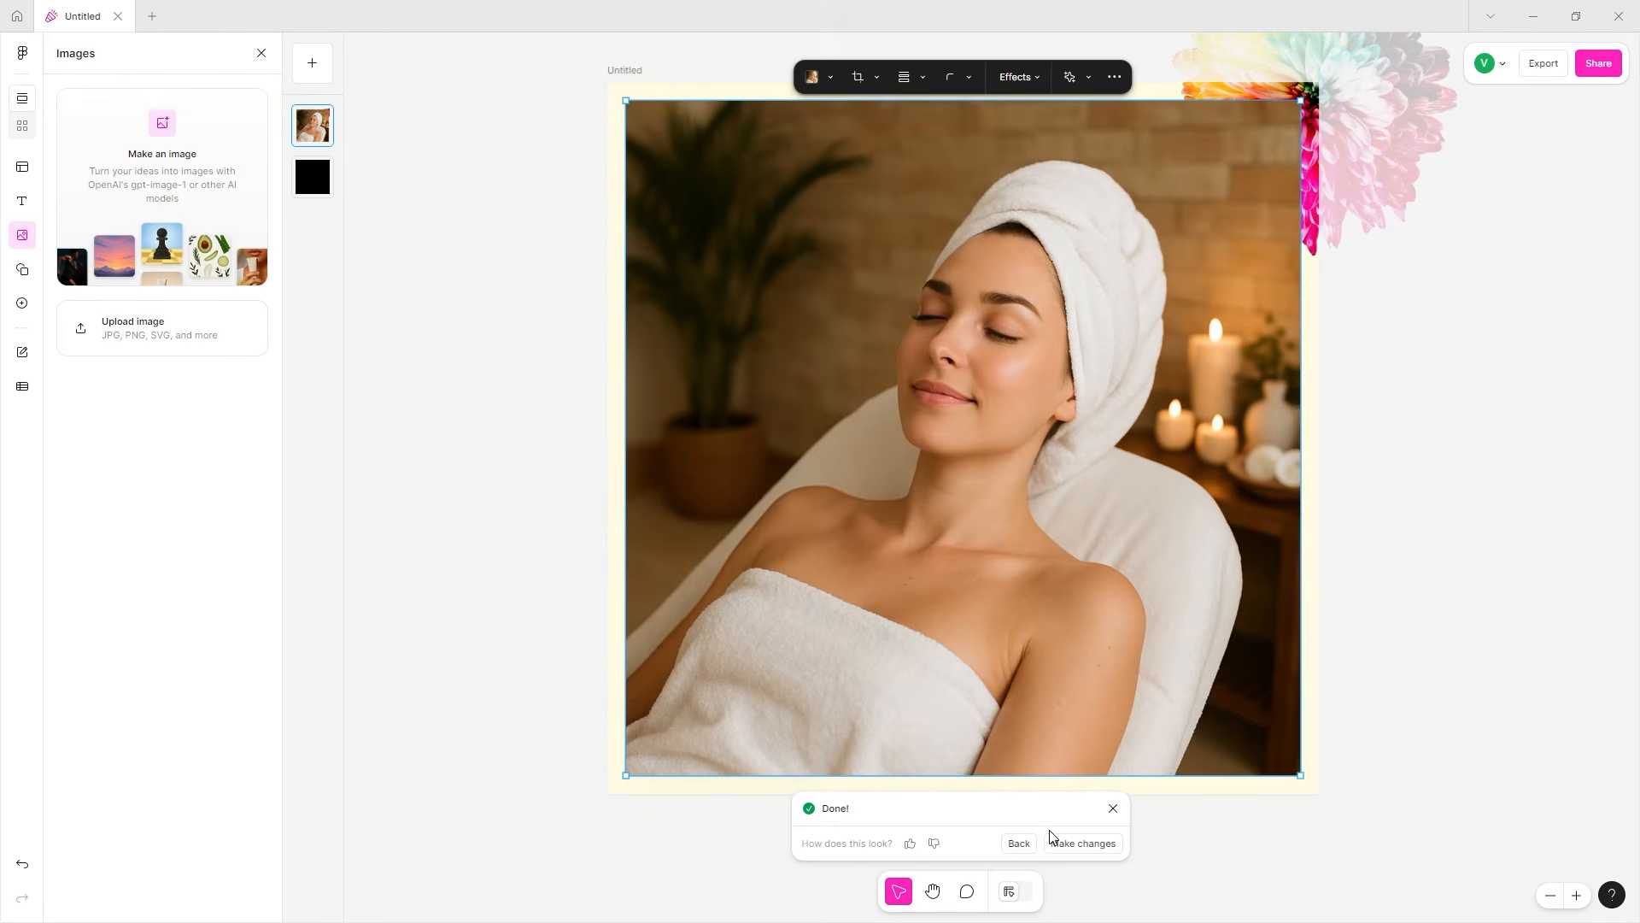
- Request an AI edit of the generated image with the instruction "make the area of the visible image broader"
click(1060, 841)
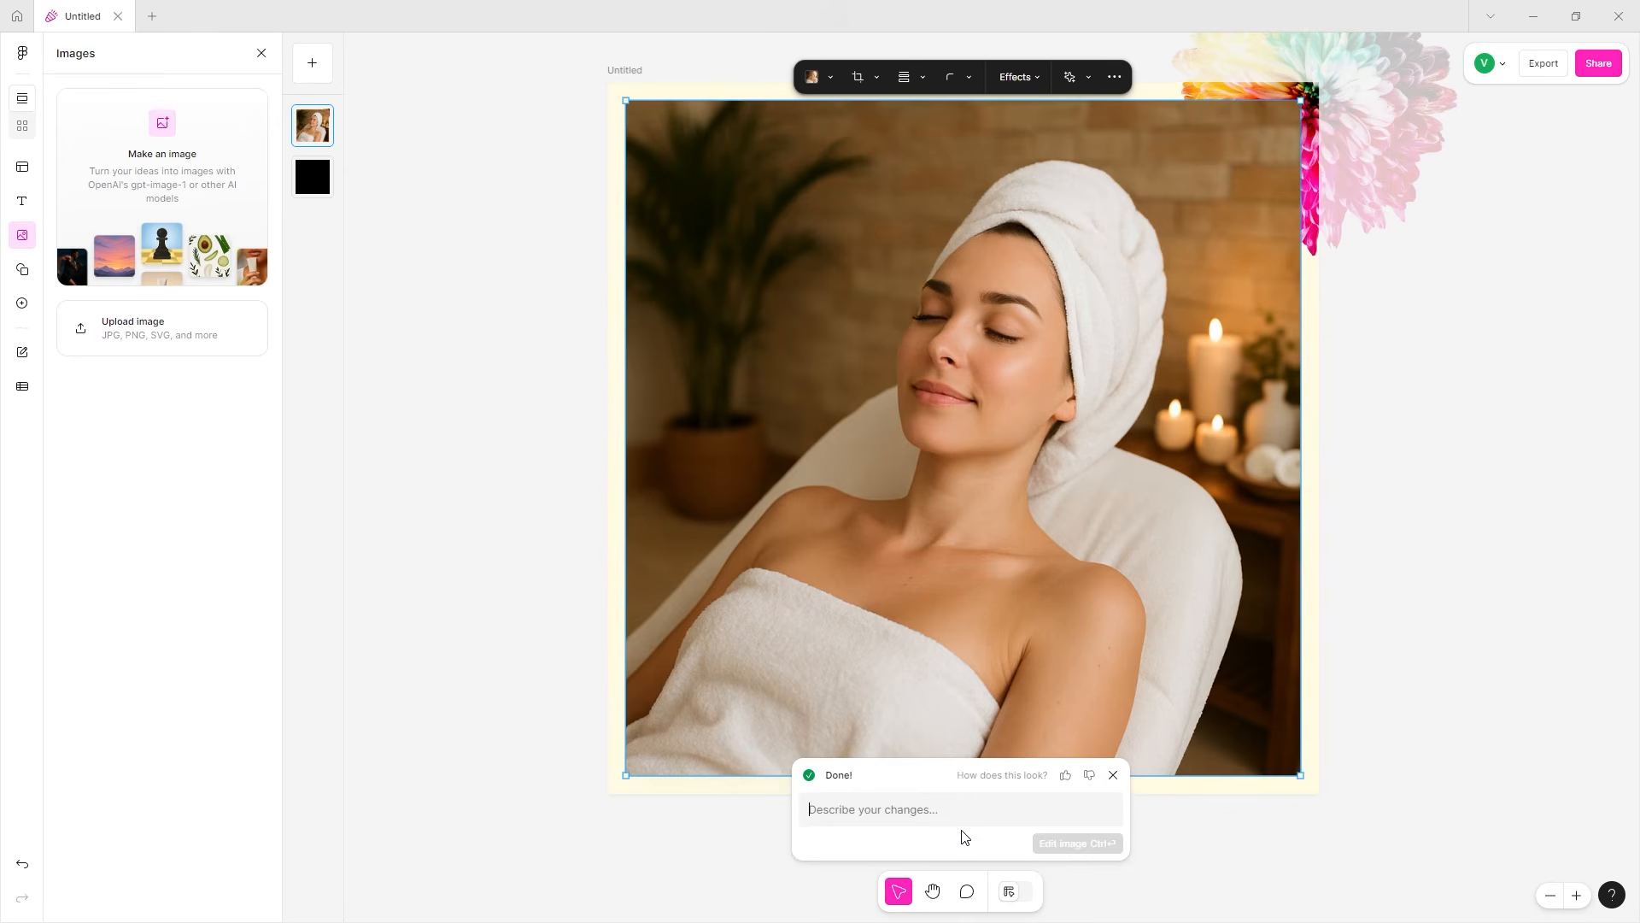
text(make the area)
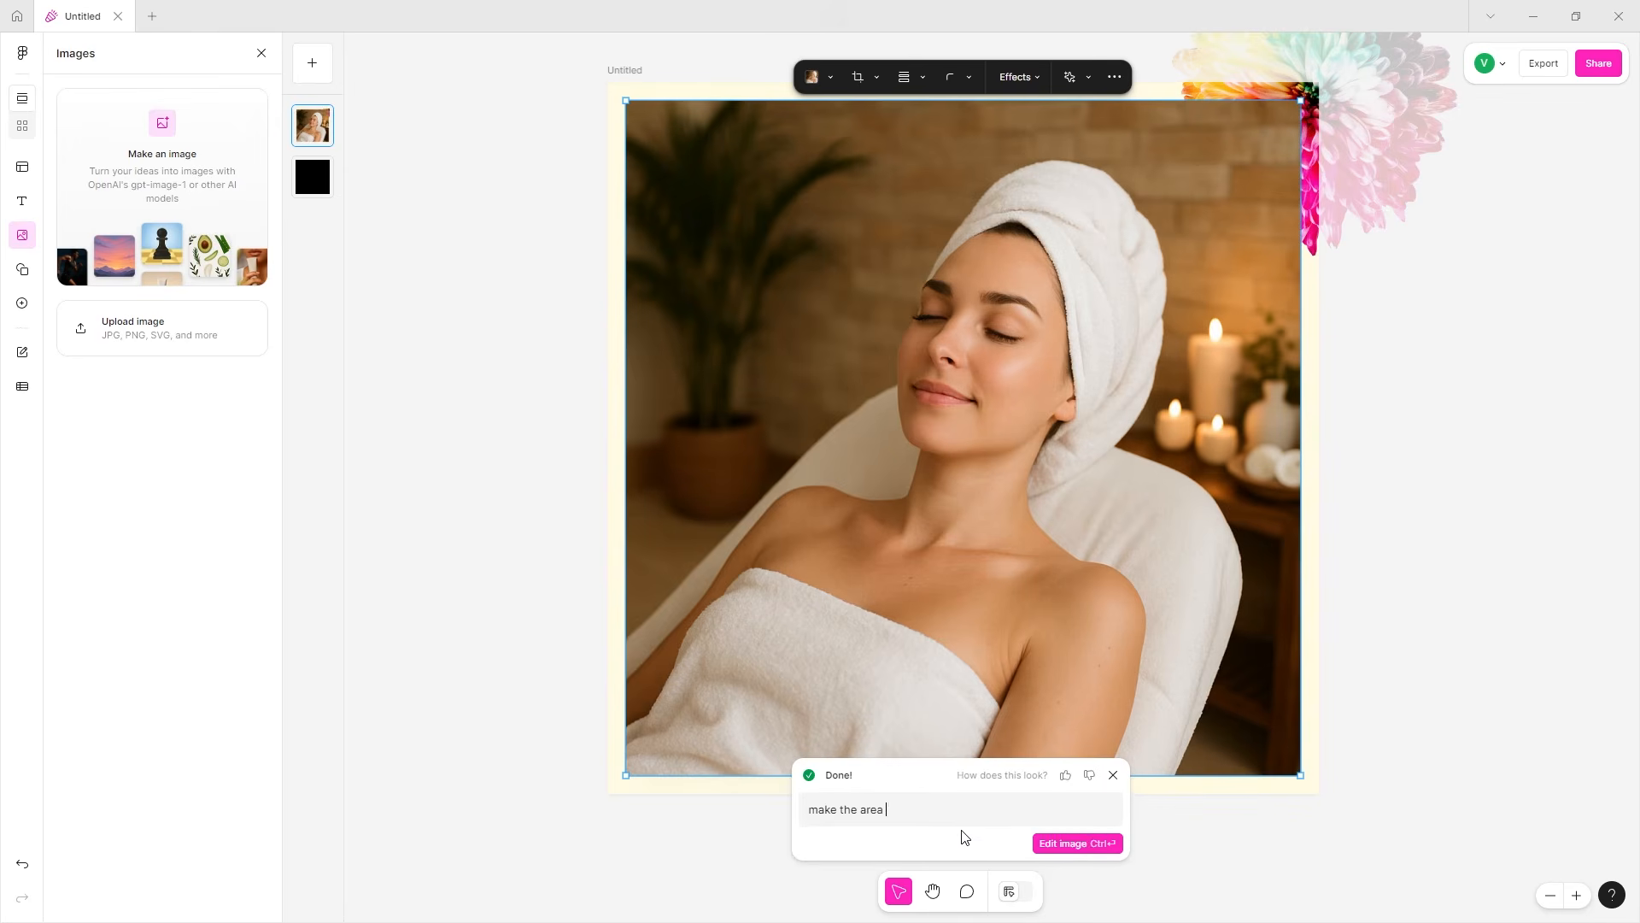
text( of the visible image broader)
key(shift+Return)
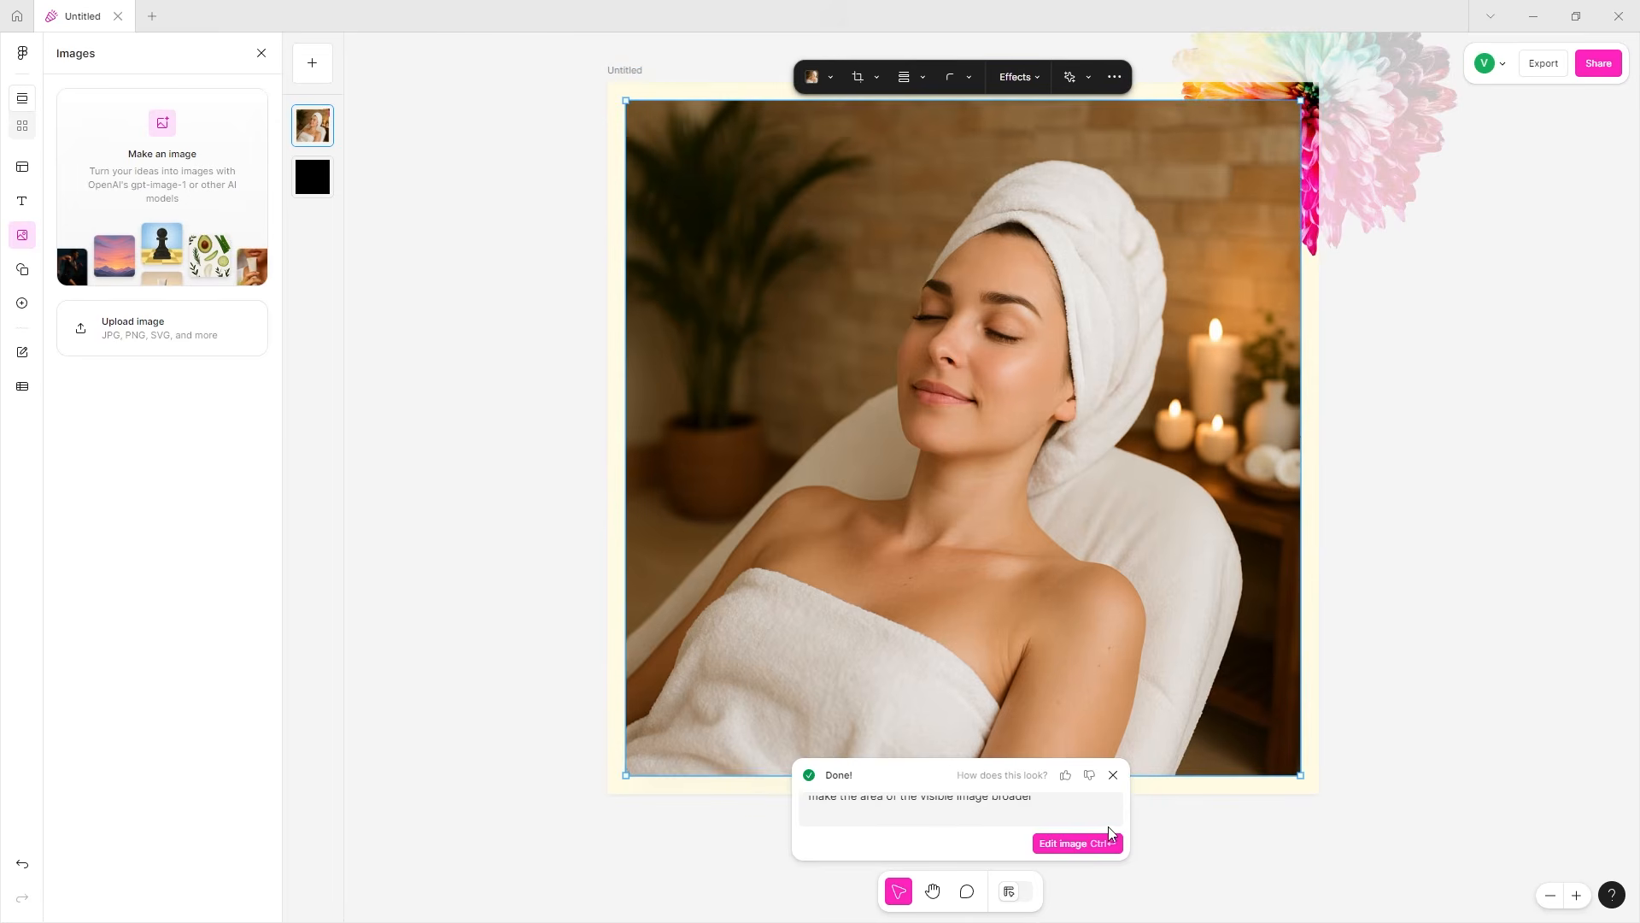
click(1050, 845)
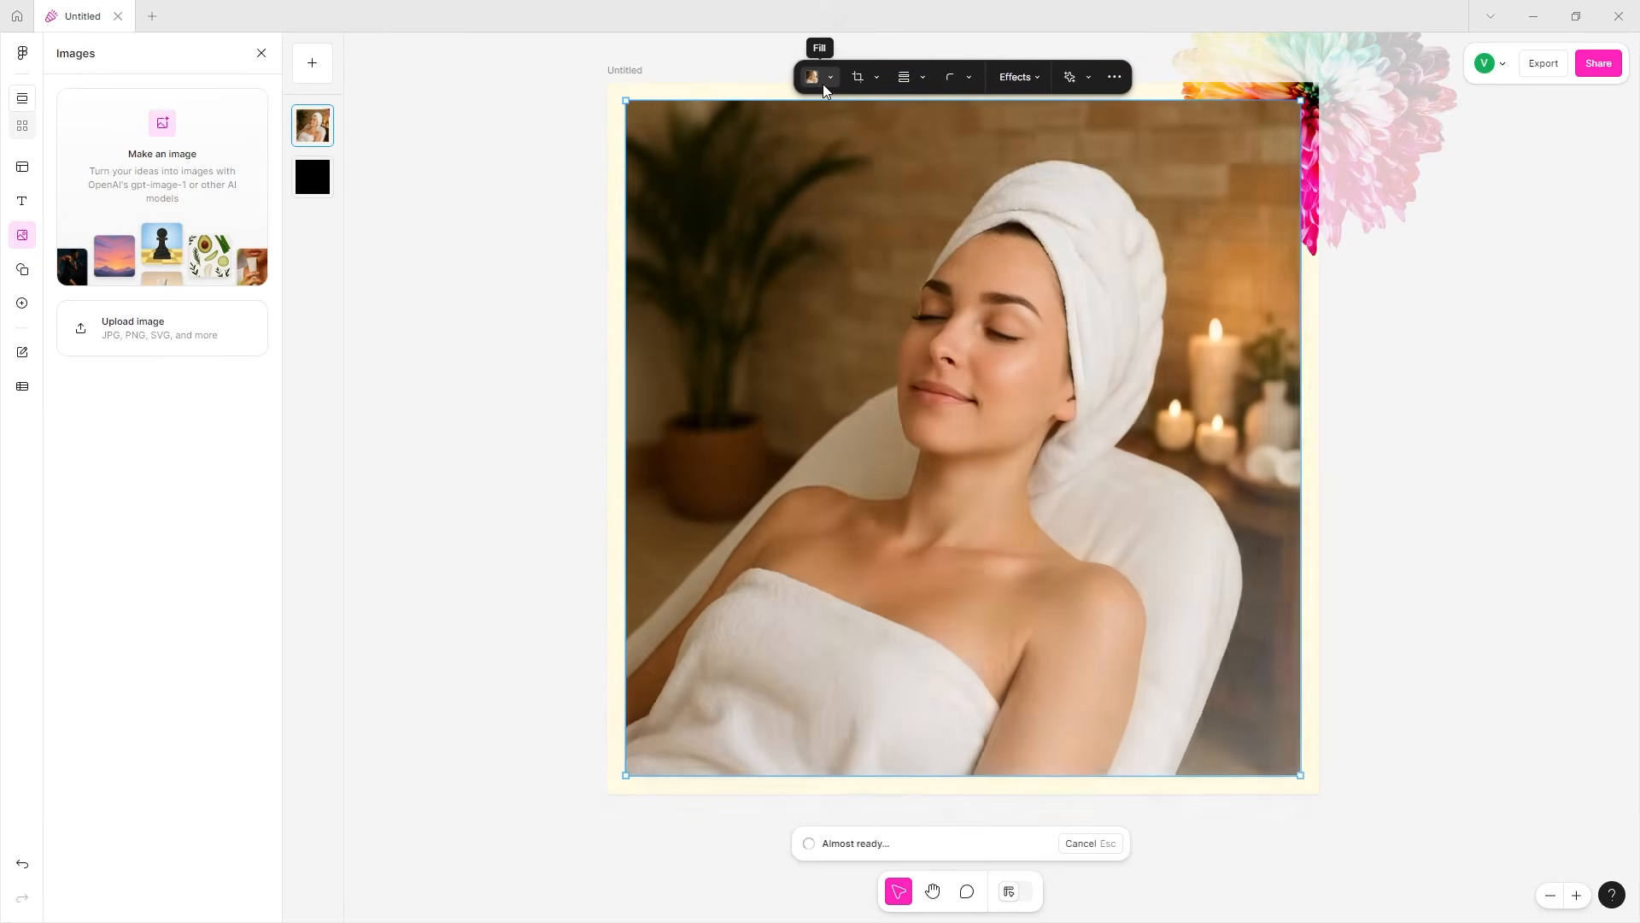
- Examine the generated image's color, gradient and image fill options and its exposure adjustment, undoing any change
click(823, 86)
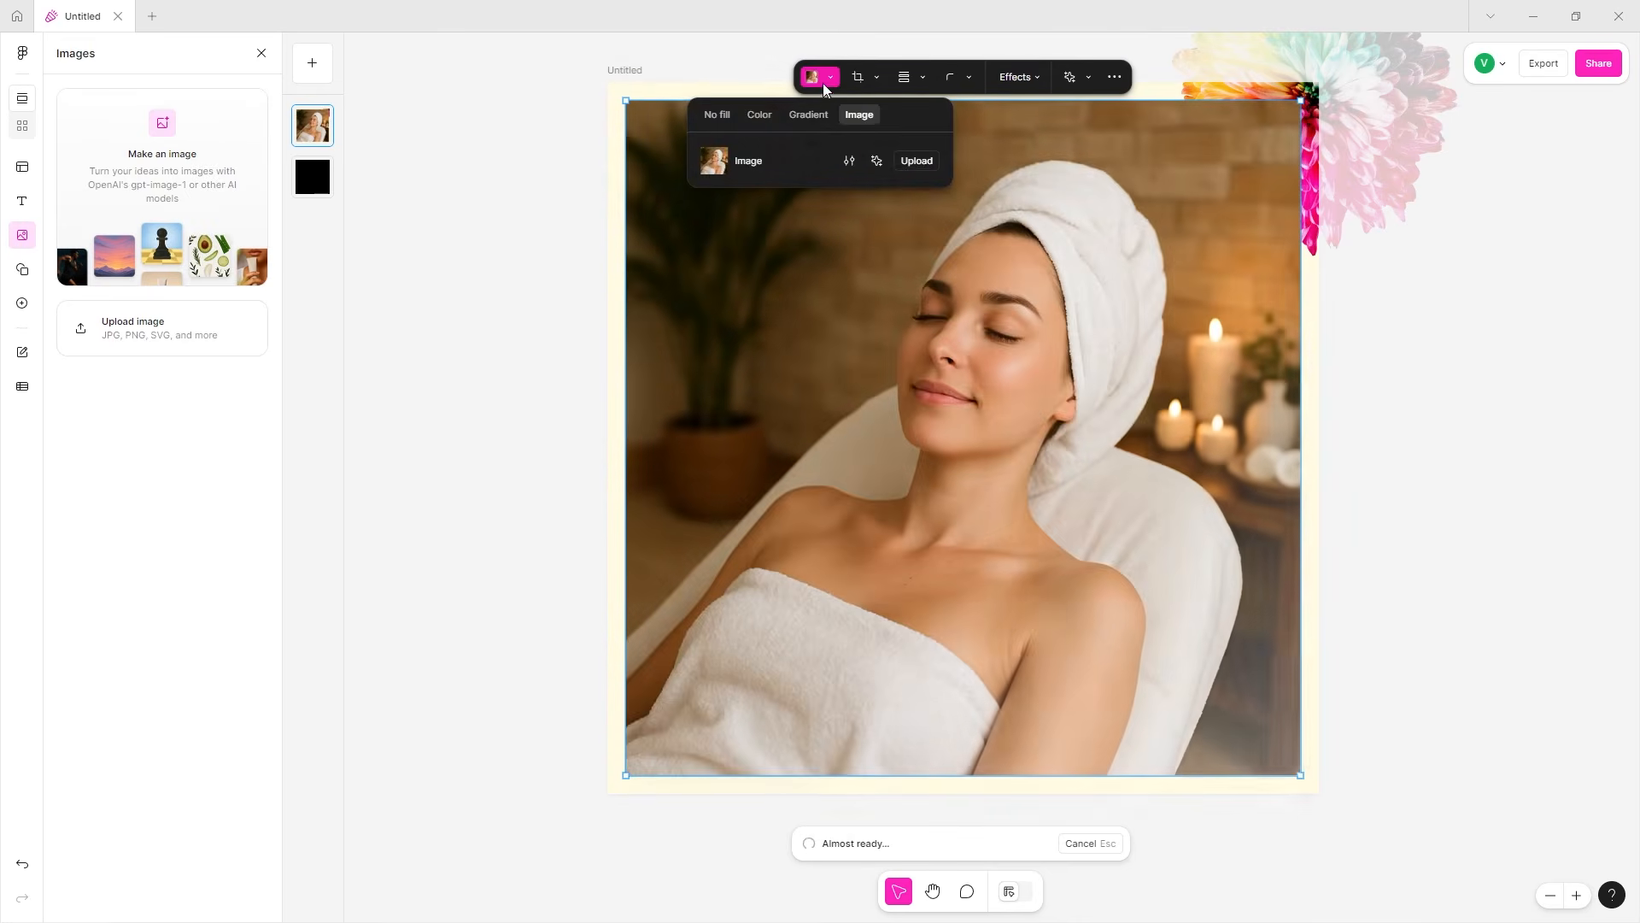
click(783, 114)
click(831, 114)
click(873, 111)
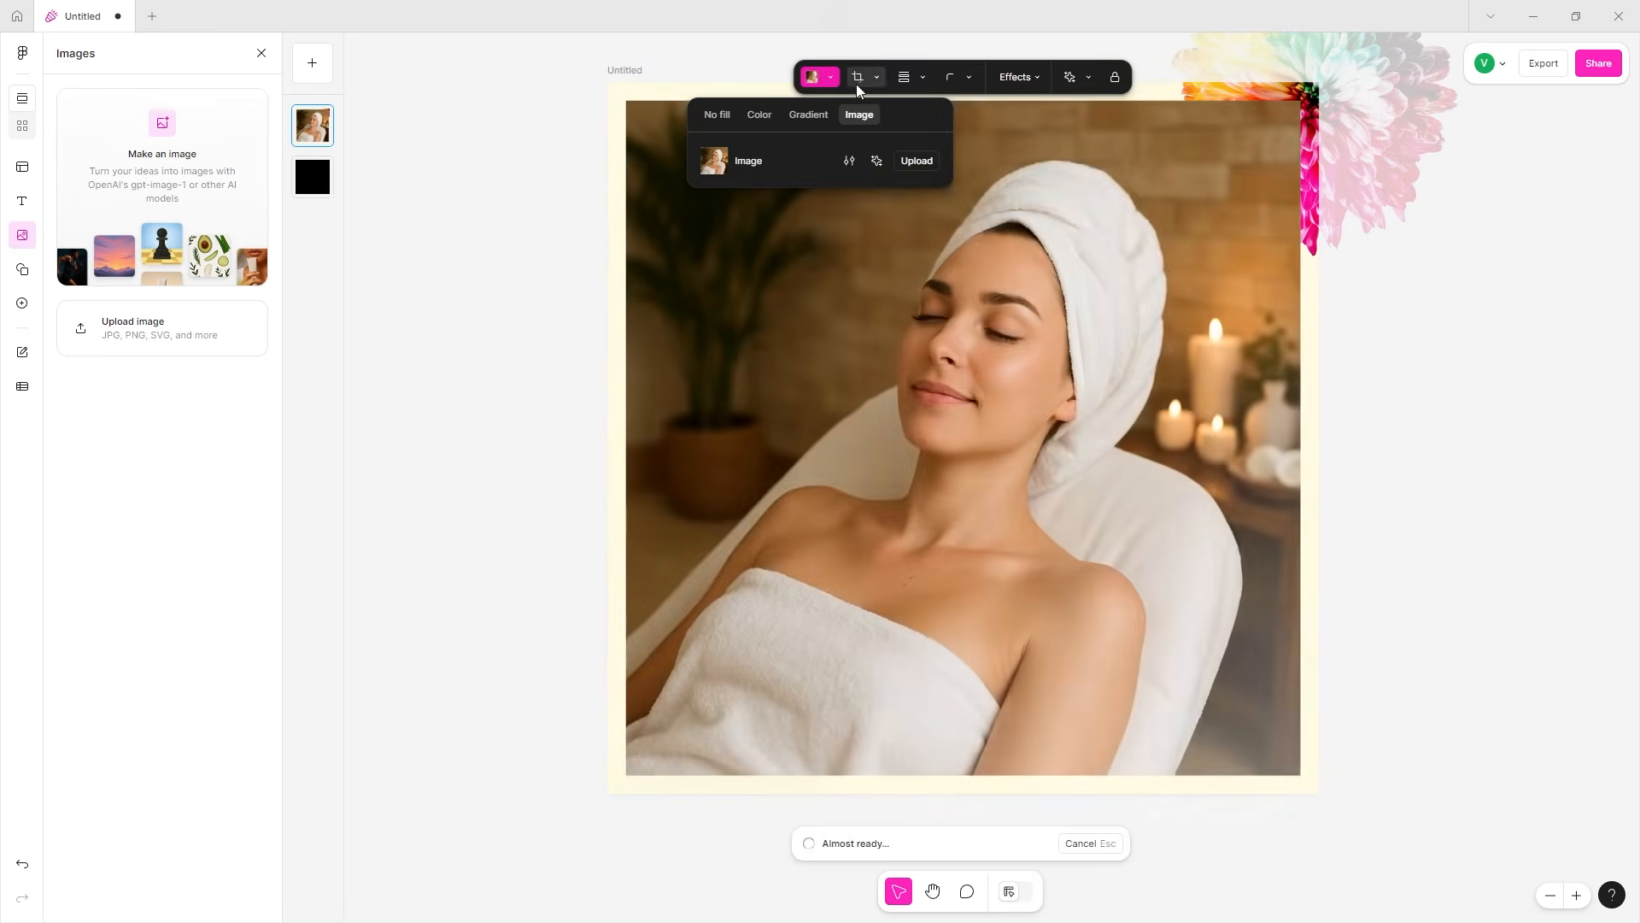
click(839, 157)
drag(1564, 146, 1565, 147)
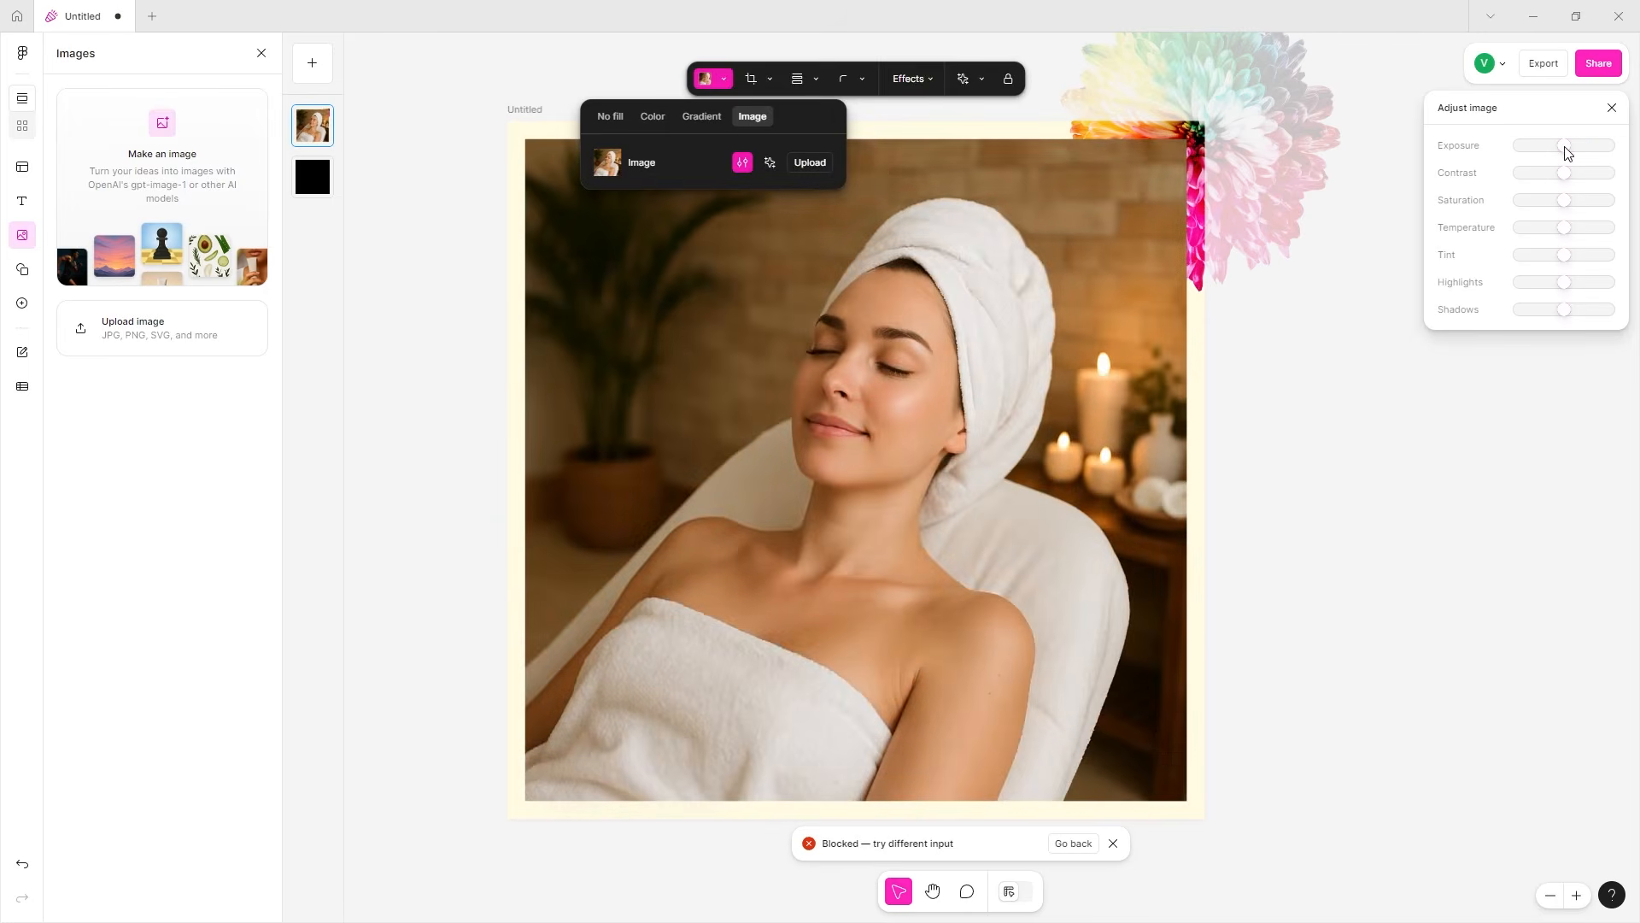
key(ctrl+z)
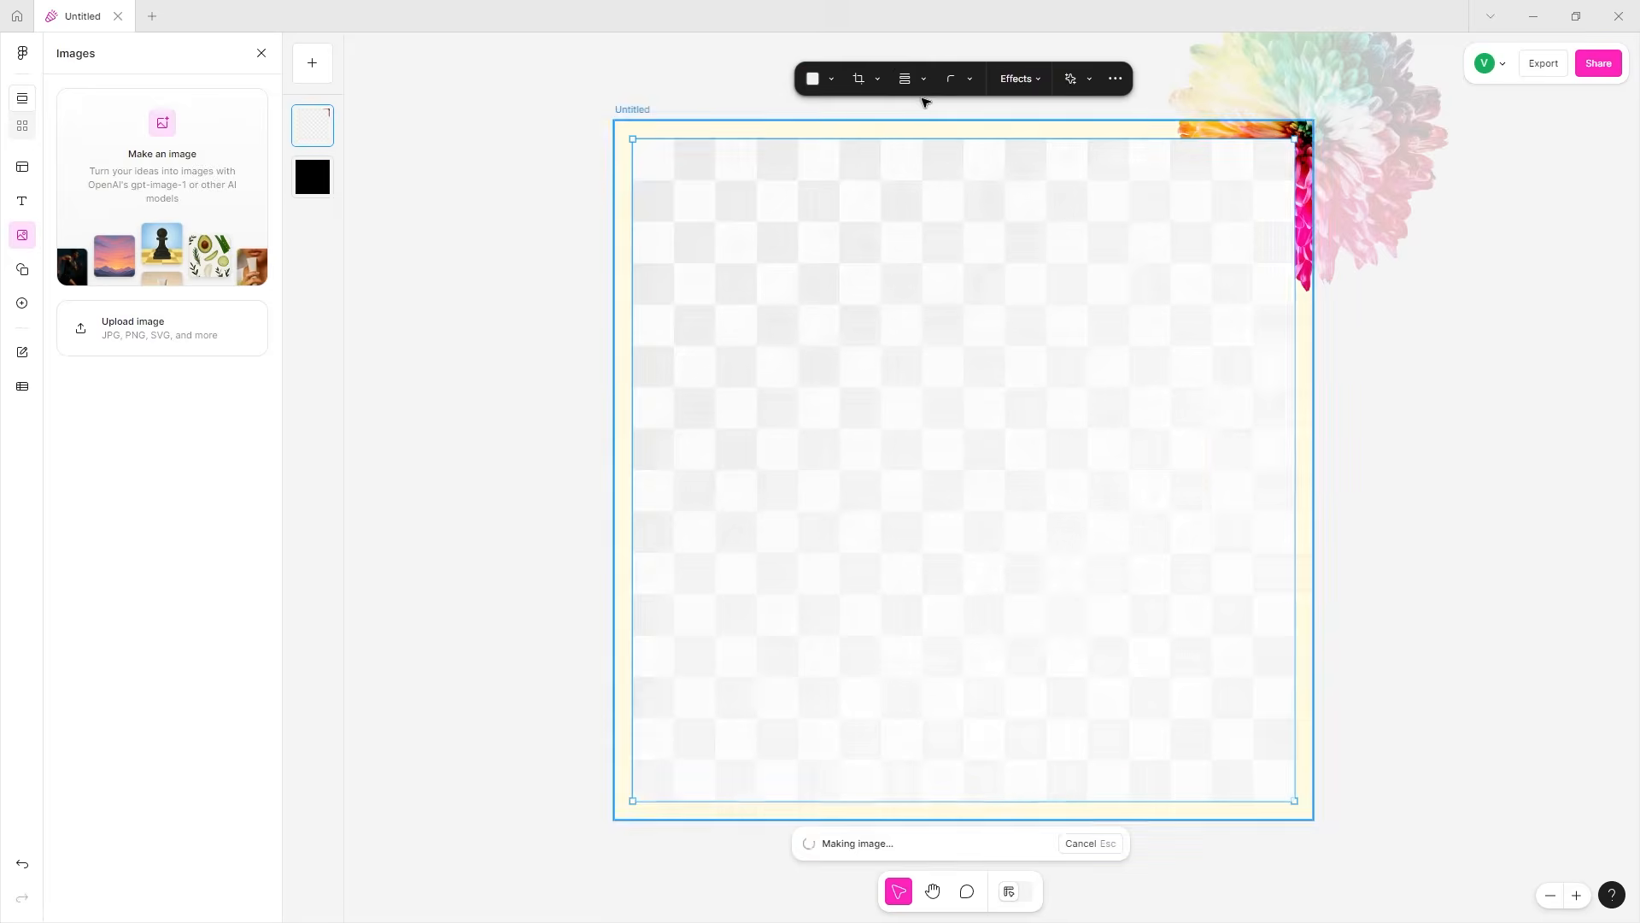
- Round the corners of the generated image strongly
click(968, 80)
drag(880, 116, 1033, 128)
- Examine the image's opacity, shadow, blur and overlay effects, its AI editing options and its position options
click(1014, 78)
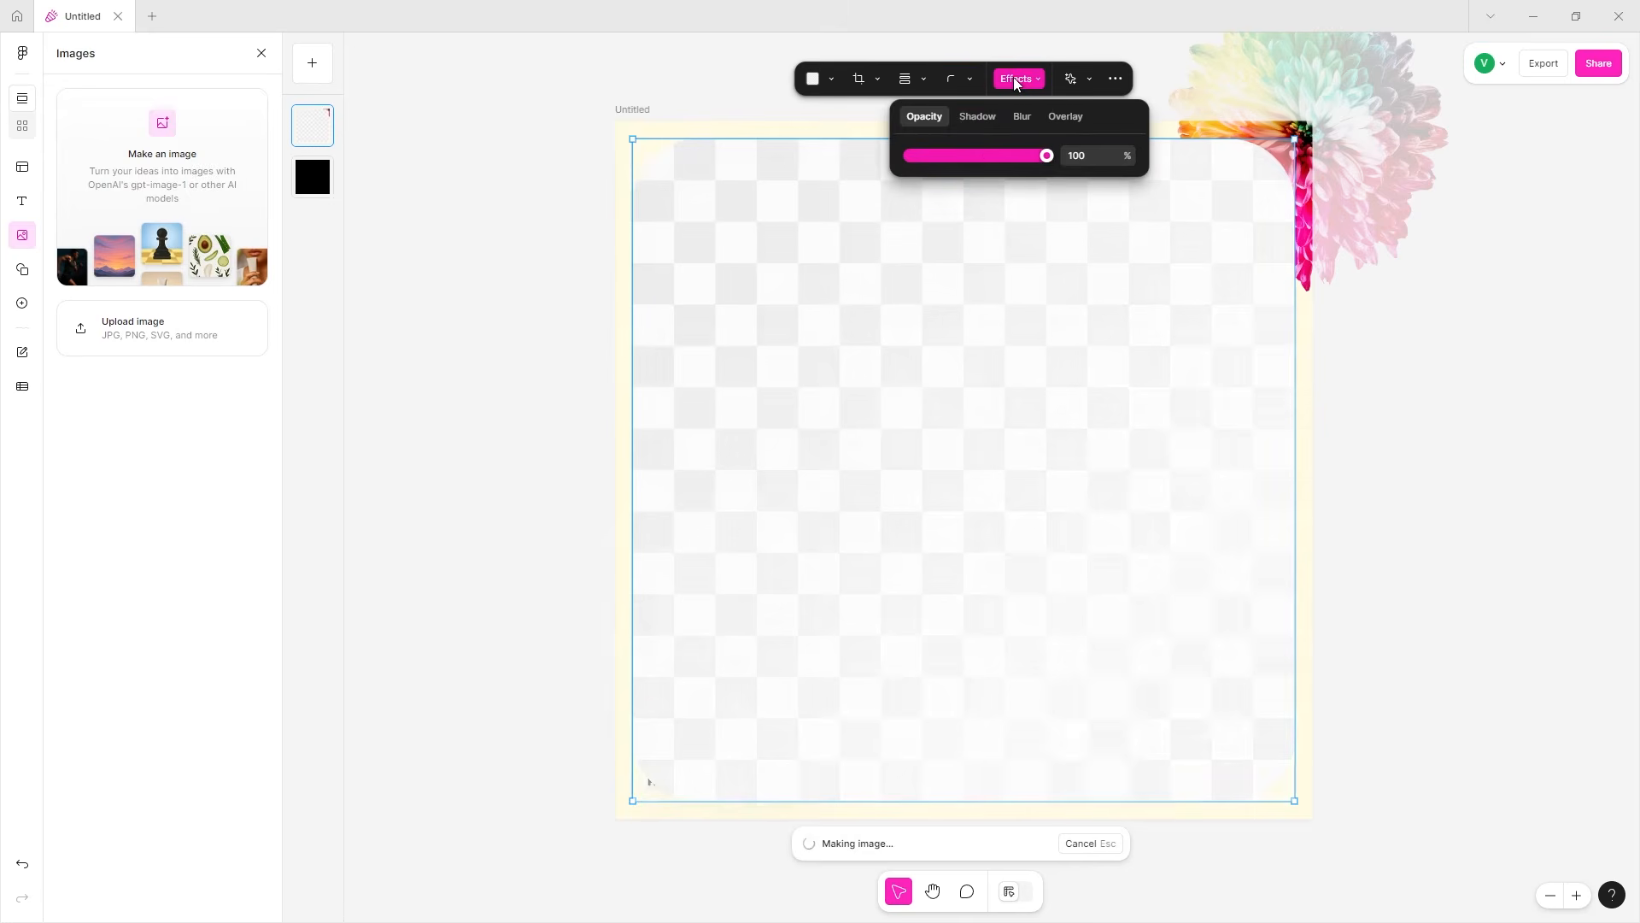
drag(1047, 156, 1136, 146)
click(977, 116)
drag(991, 152, 842, 181)
click(1022, 116)
click(1064, 116)
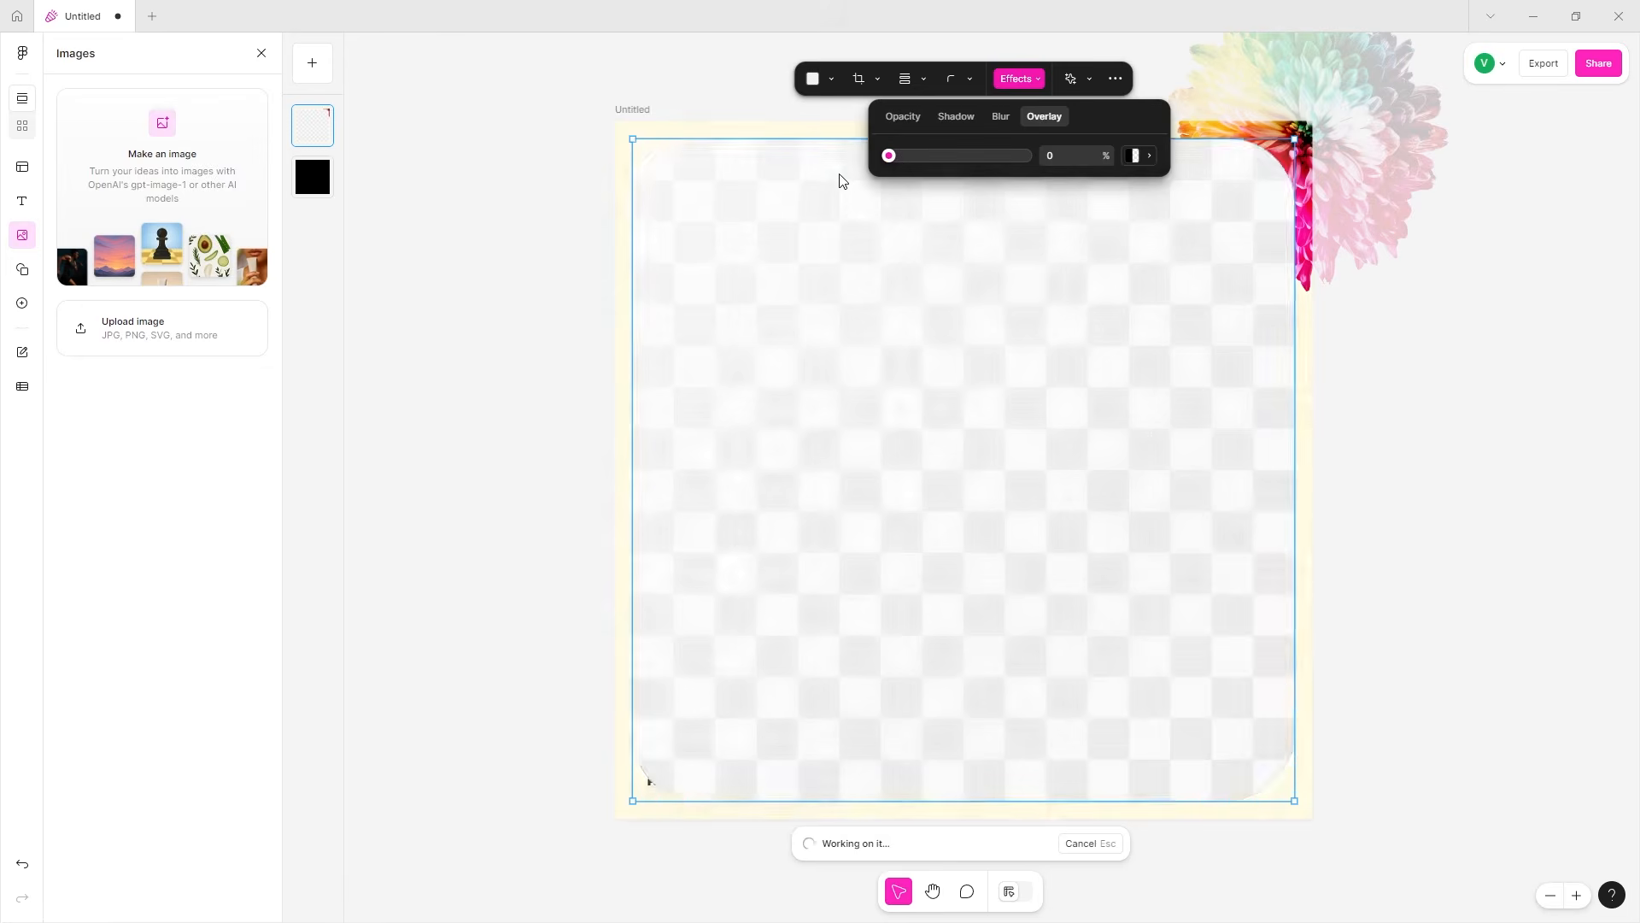
click(1088, 81)
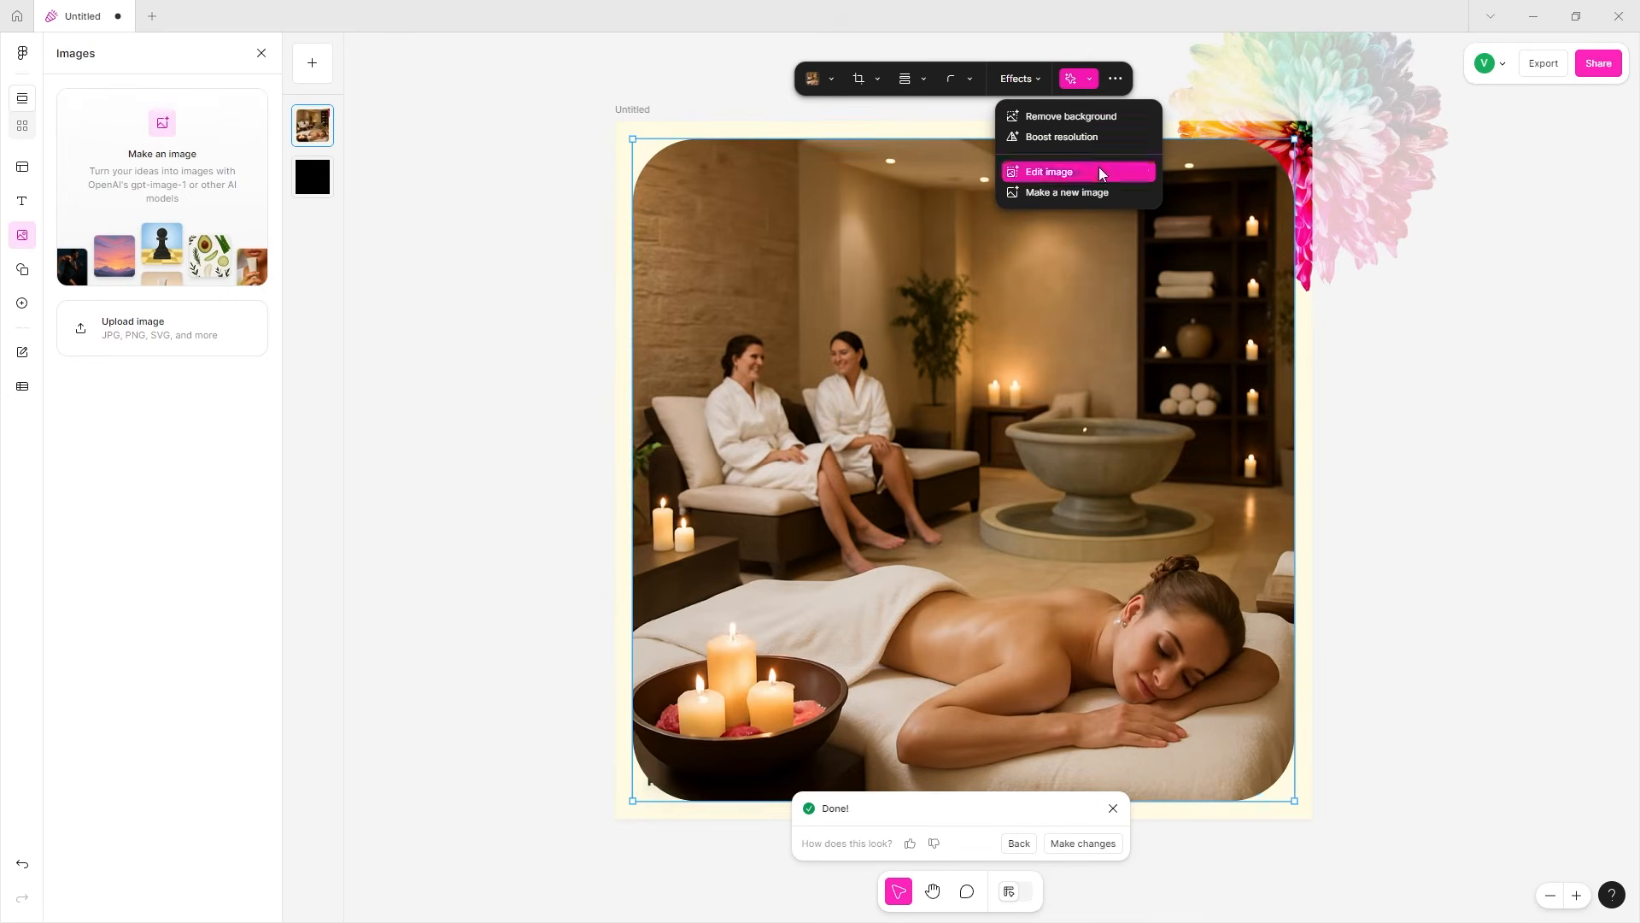
click(1122, 95)
click(1115, 78)
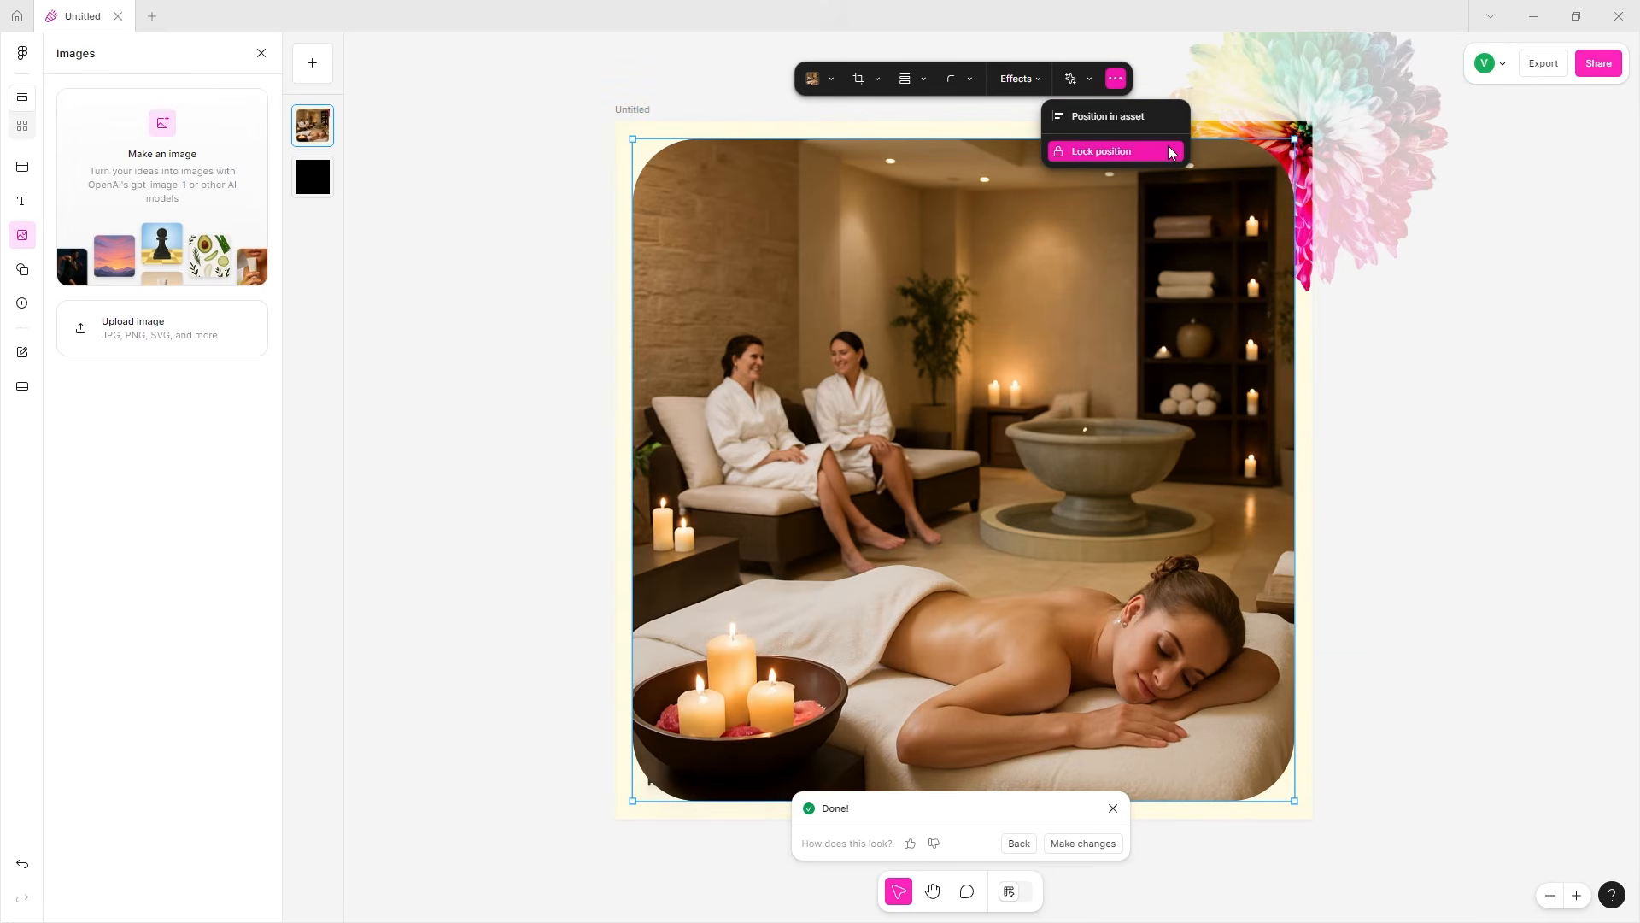
- Shrink the rounded spa image and move it up so that it sits near the middle of the post
drag(633, 140, 787, 305)
drag(985, 514, 932, 439)
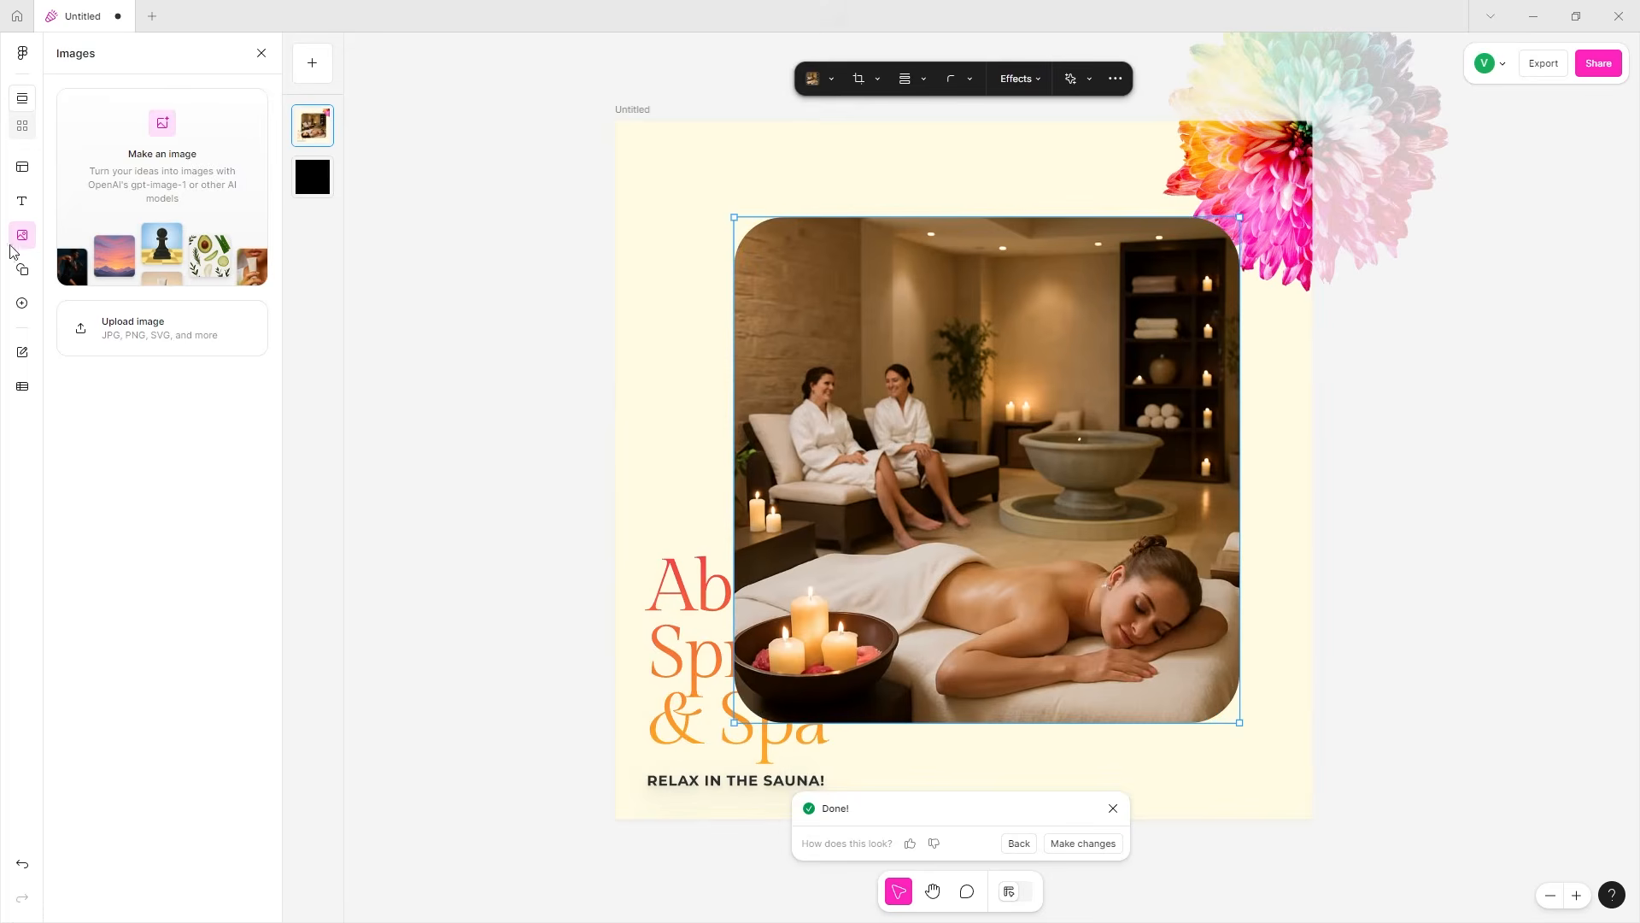
- Add the rounded square shape with notched upper and lower edges over the spa image and enlarge it
click(22, 270)
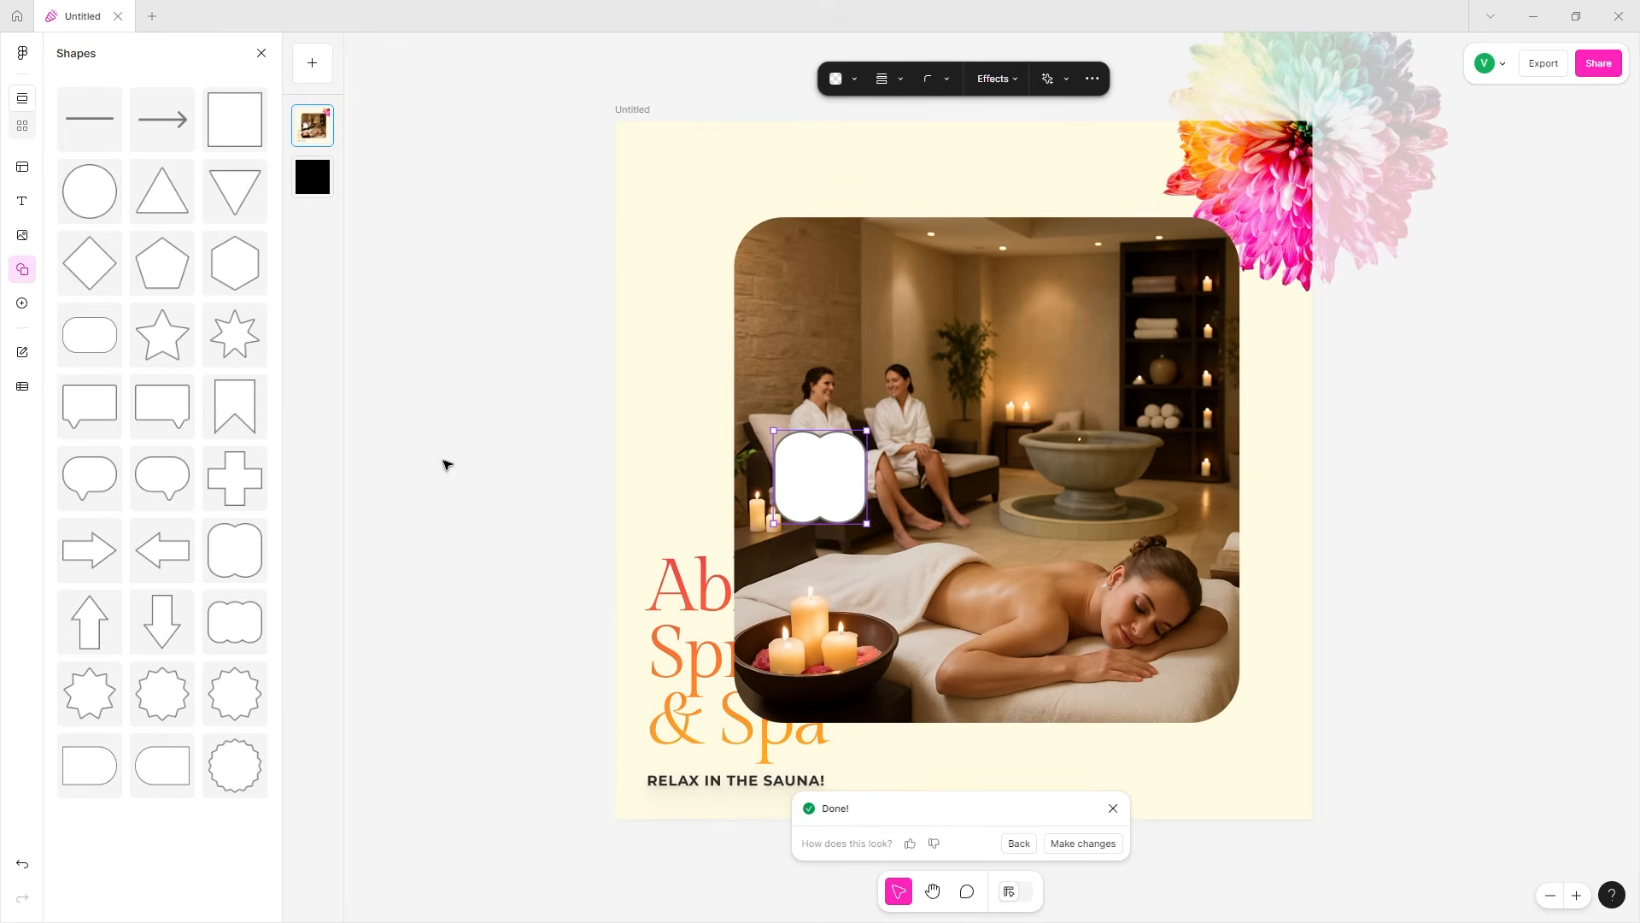
drag(768, 424, 503, 264)
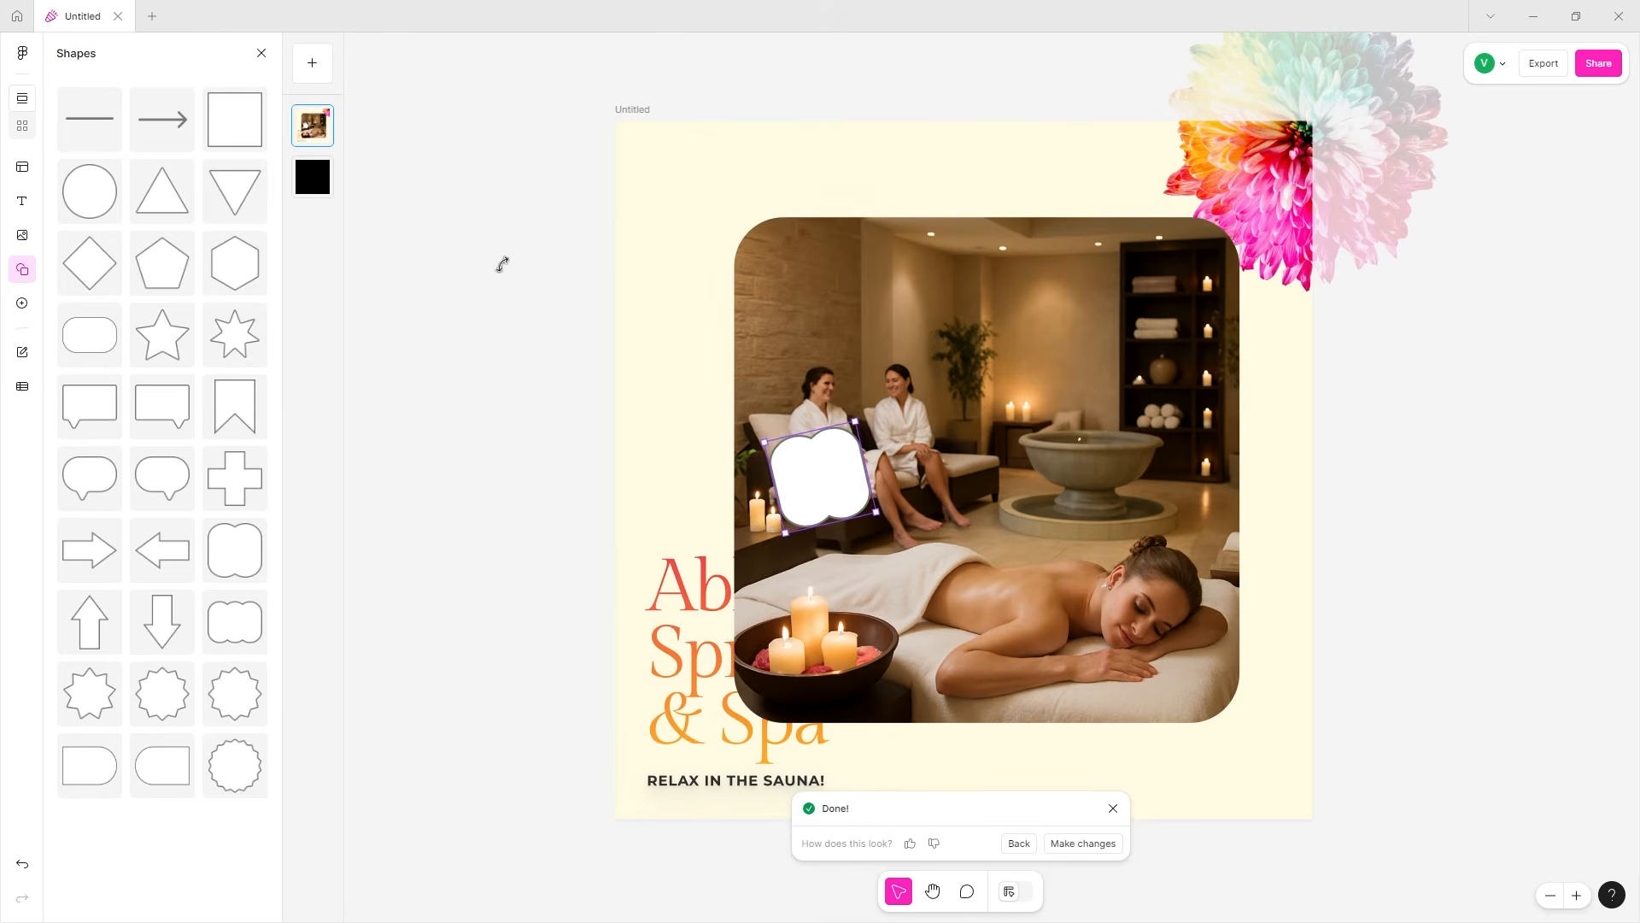
key(ctrl+z)
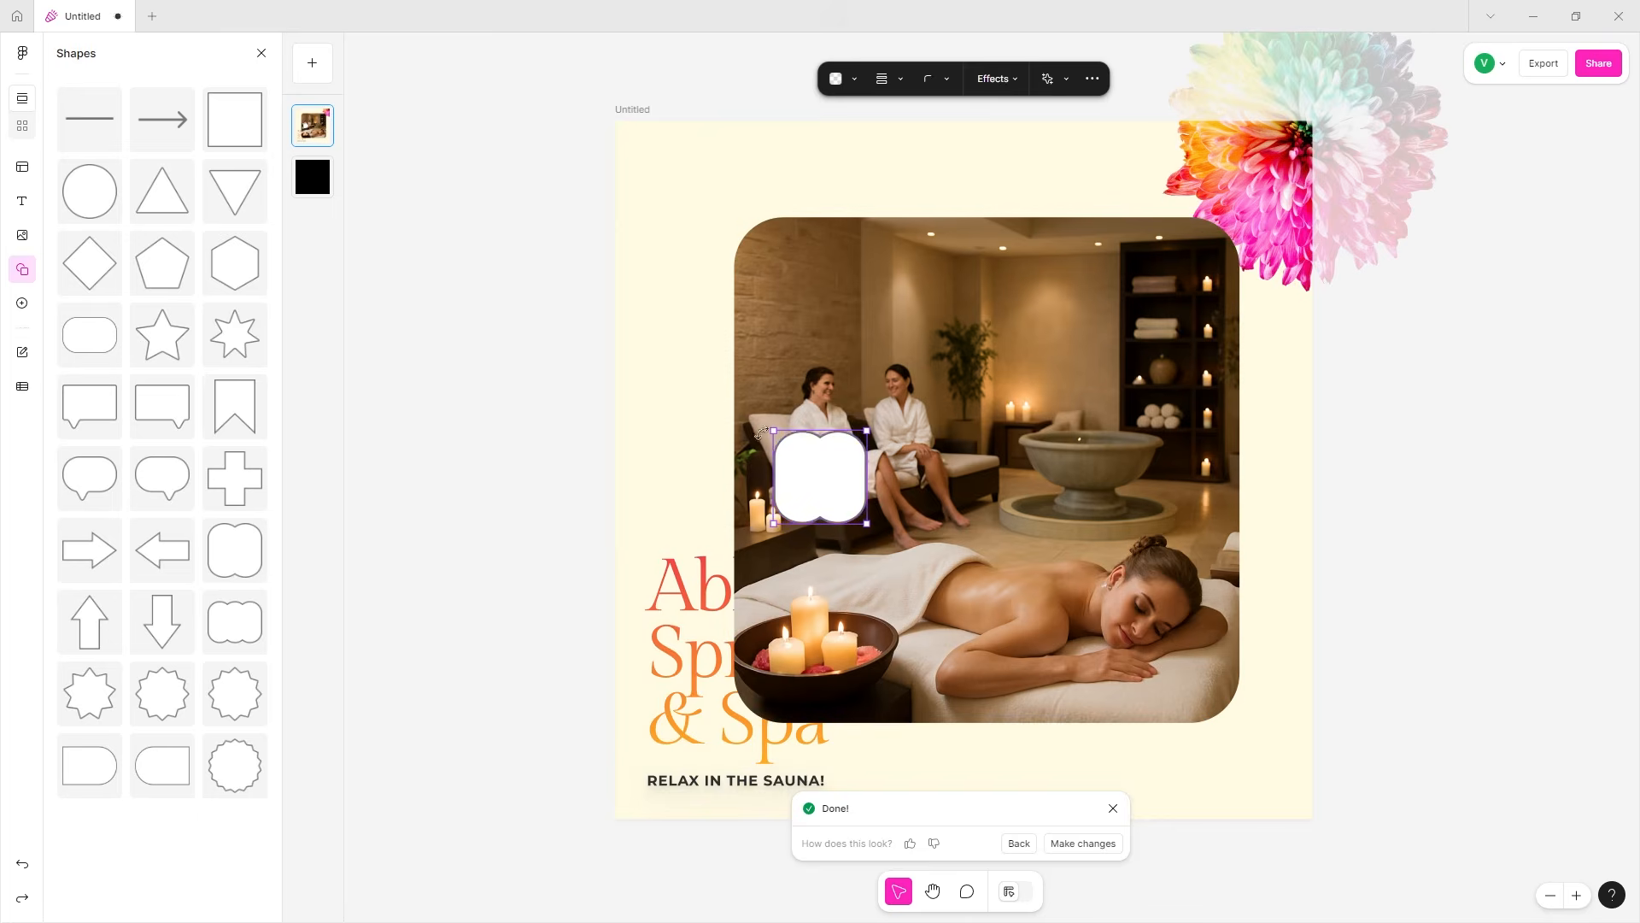
drag(748, 393, 703, 233)
click(703, 234)
click(895, 445)
drag(807, 360, 1189, 4)
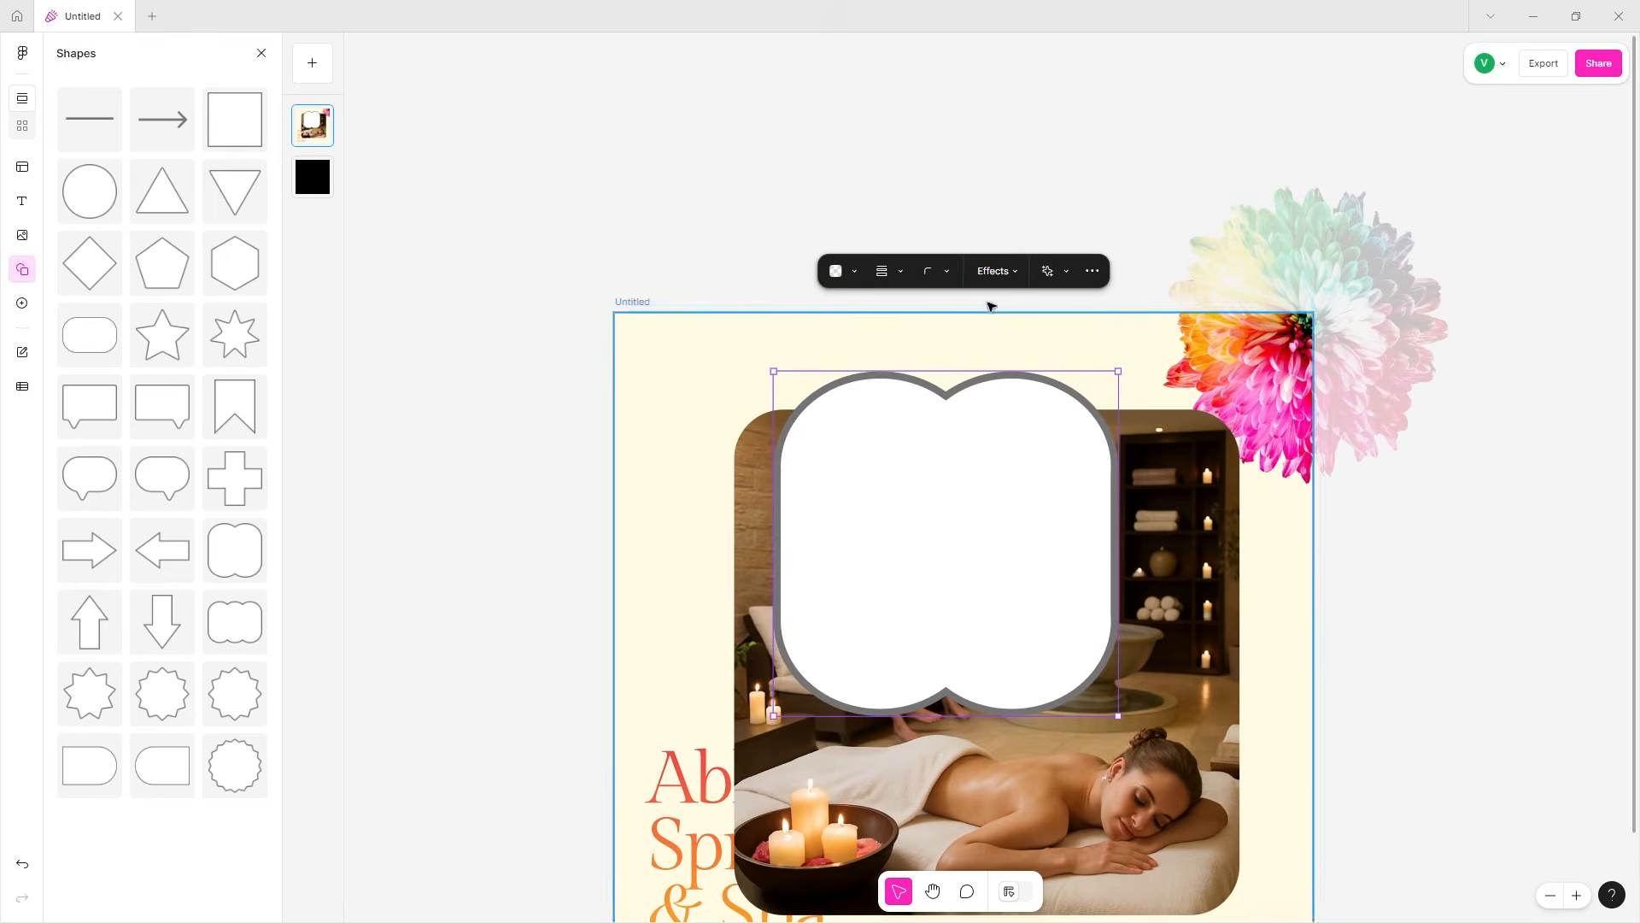
- Remove the thick grey outline from the white notched shape
click(885, 272)
click(875, 271)
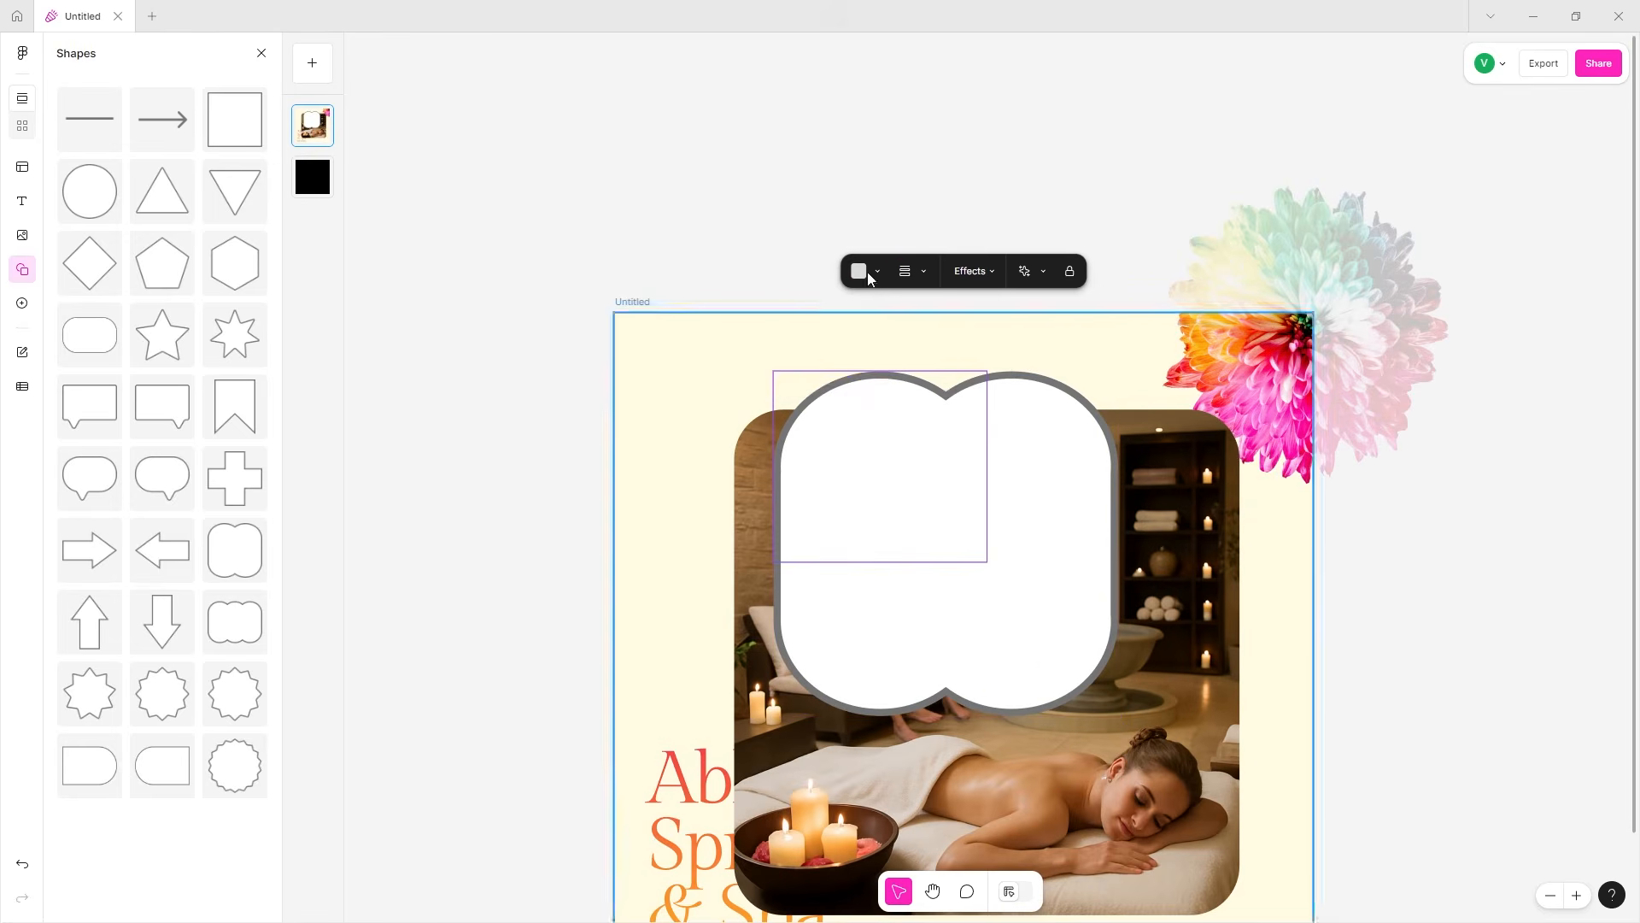
click(861, 271)
click(780, 305)
click(806, 309)
click(986, 397)
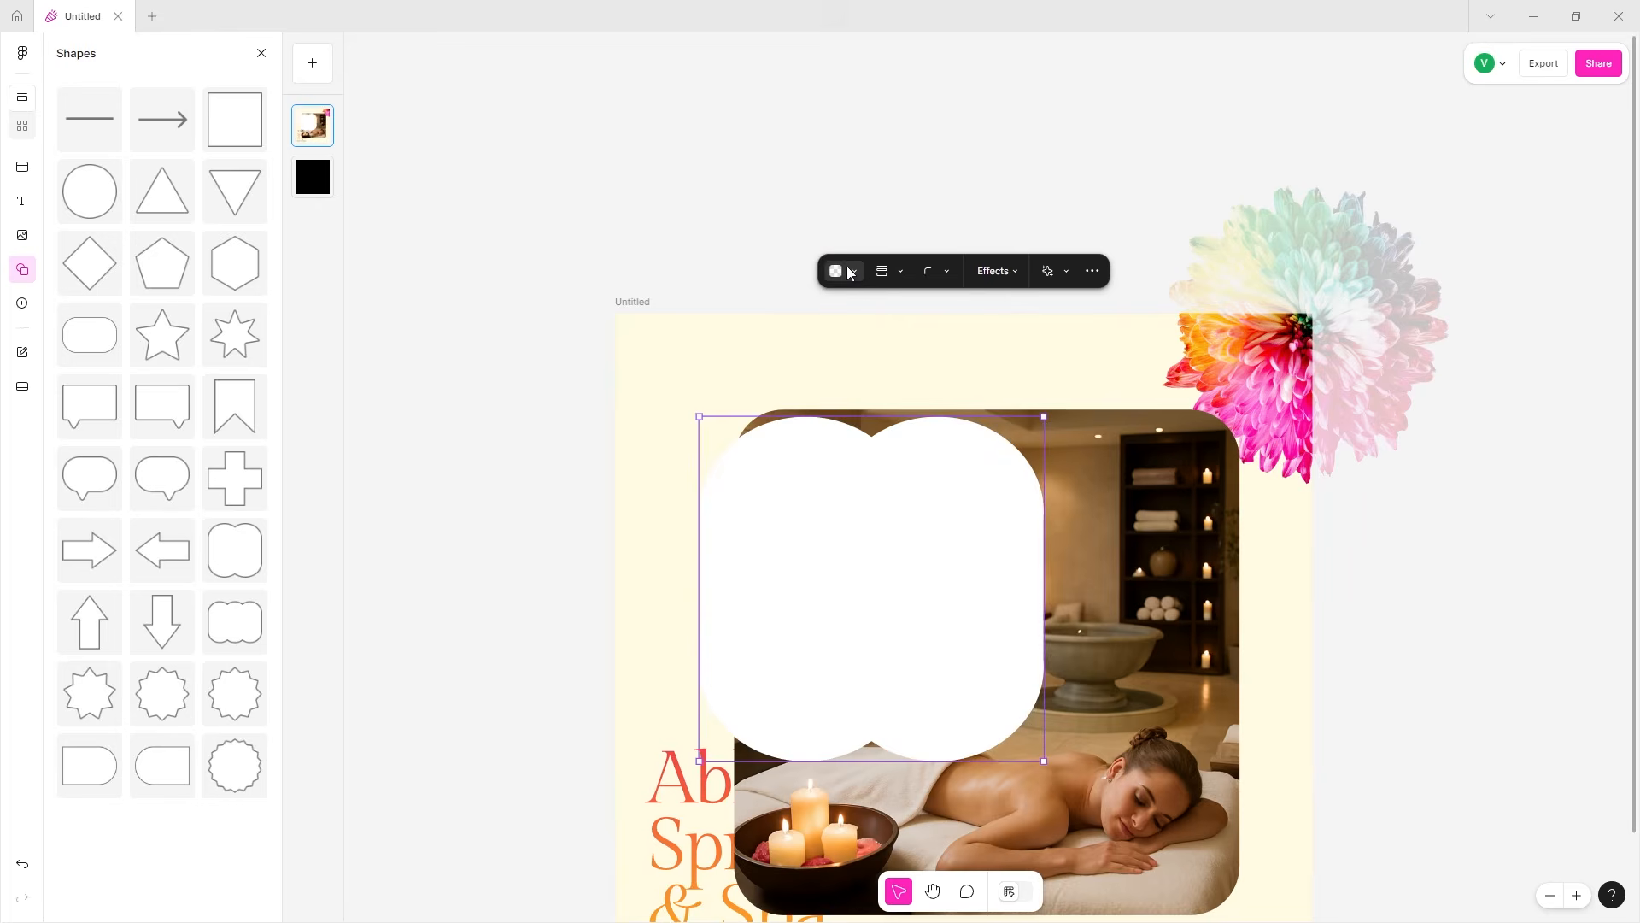
- Enlarge the white shape slightly and move it toward the post's upper-left corner, overlapping the spa image
drag(868, 538, 835, 491)
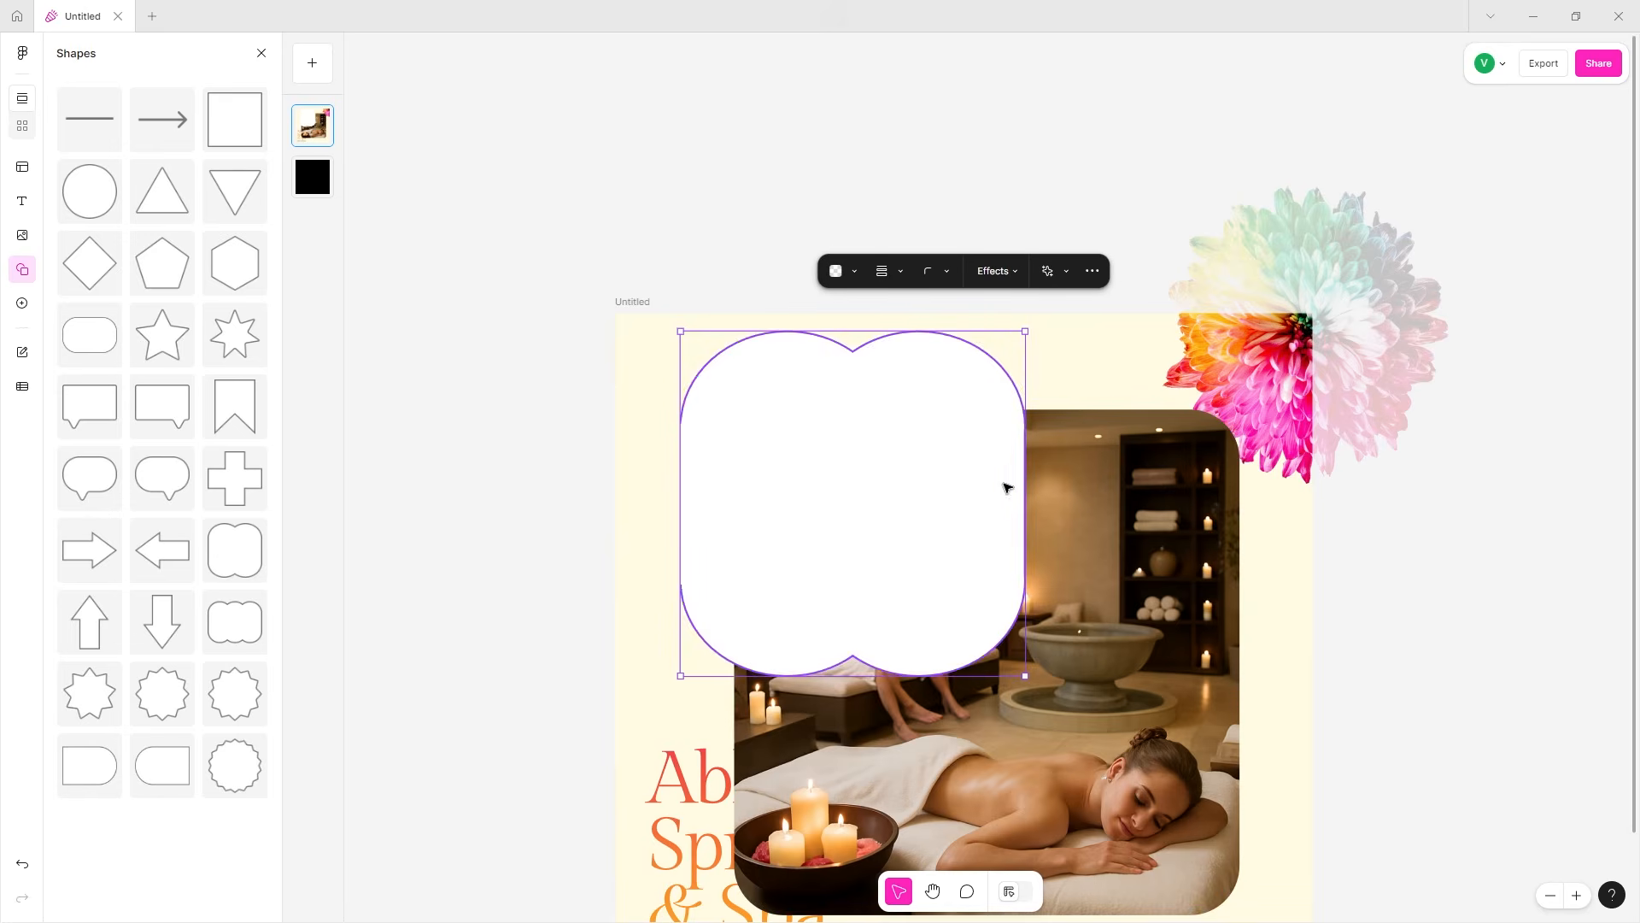
drag(1019, 485, 1050, 504)
drag(852, 538, 813, 575)
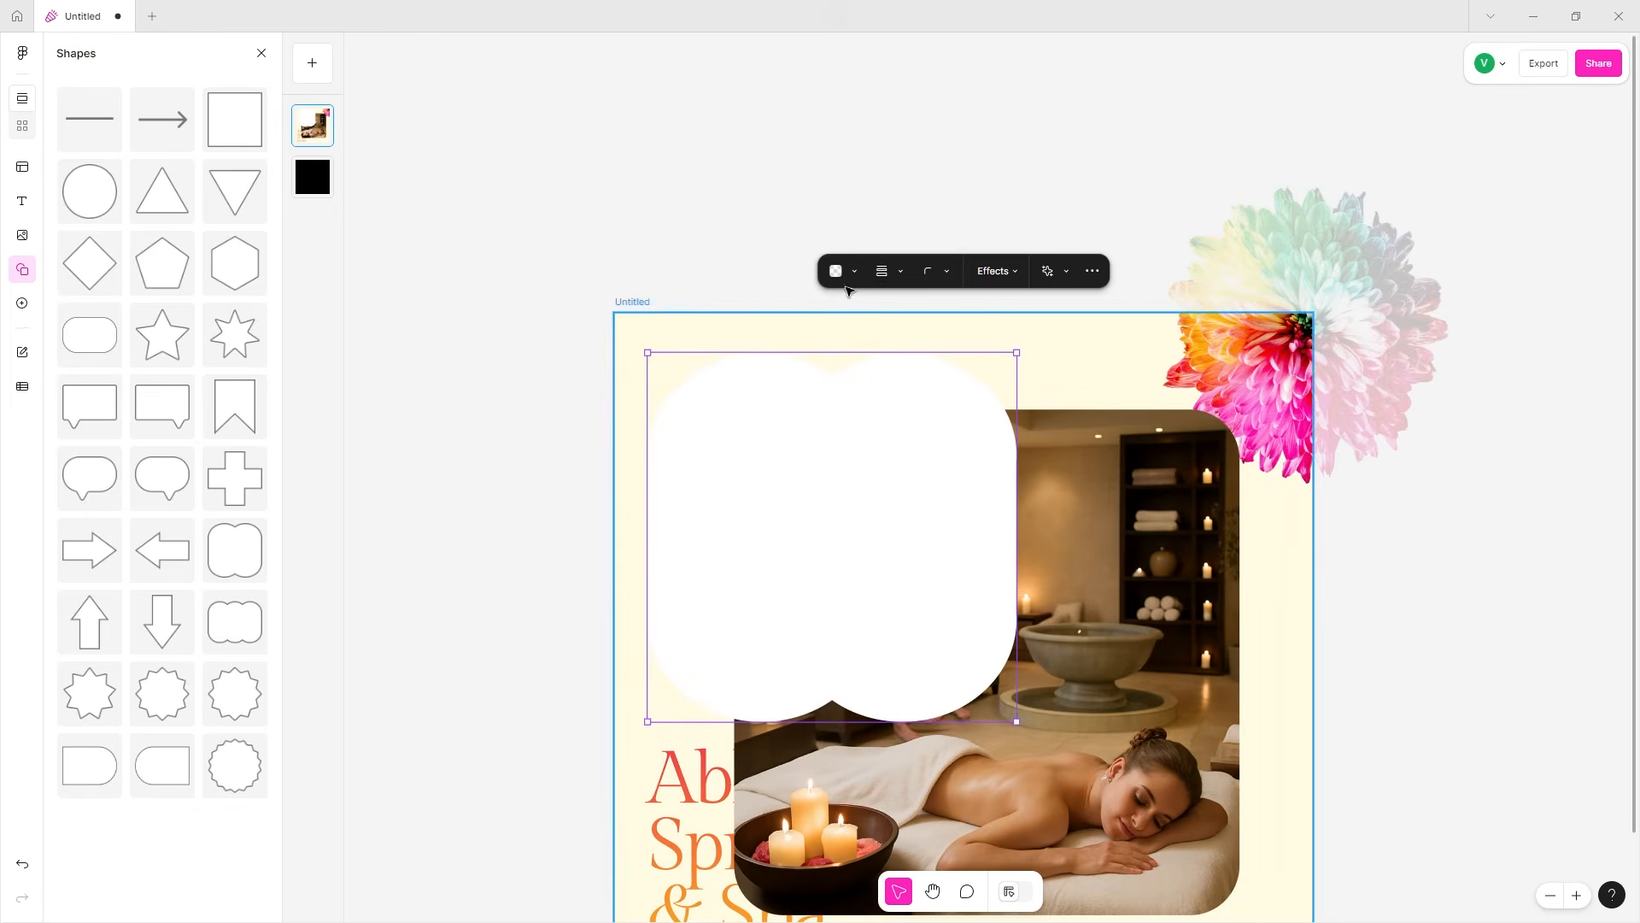
- Try to fill one section inside the white shape with solid orange
double_click(918, 402)
click(735, 421)
click(885, 399)
click(858, 271)
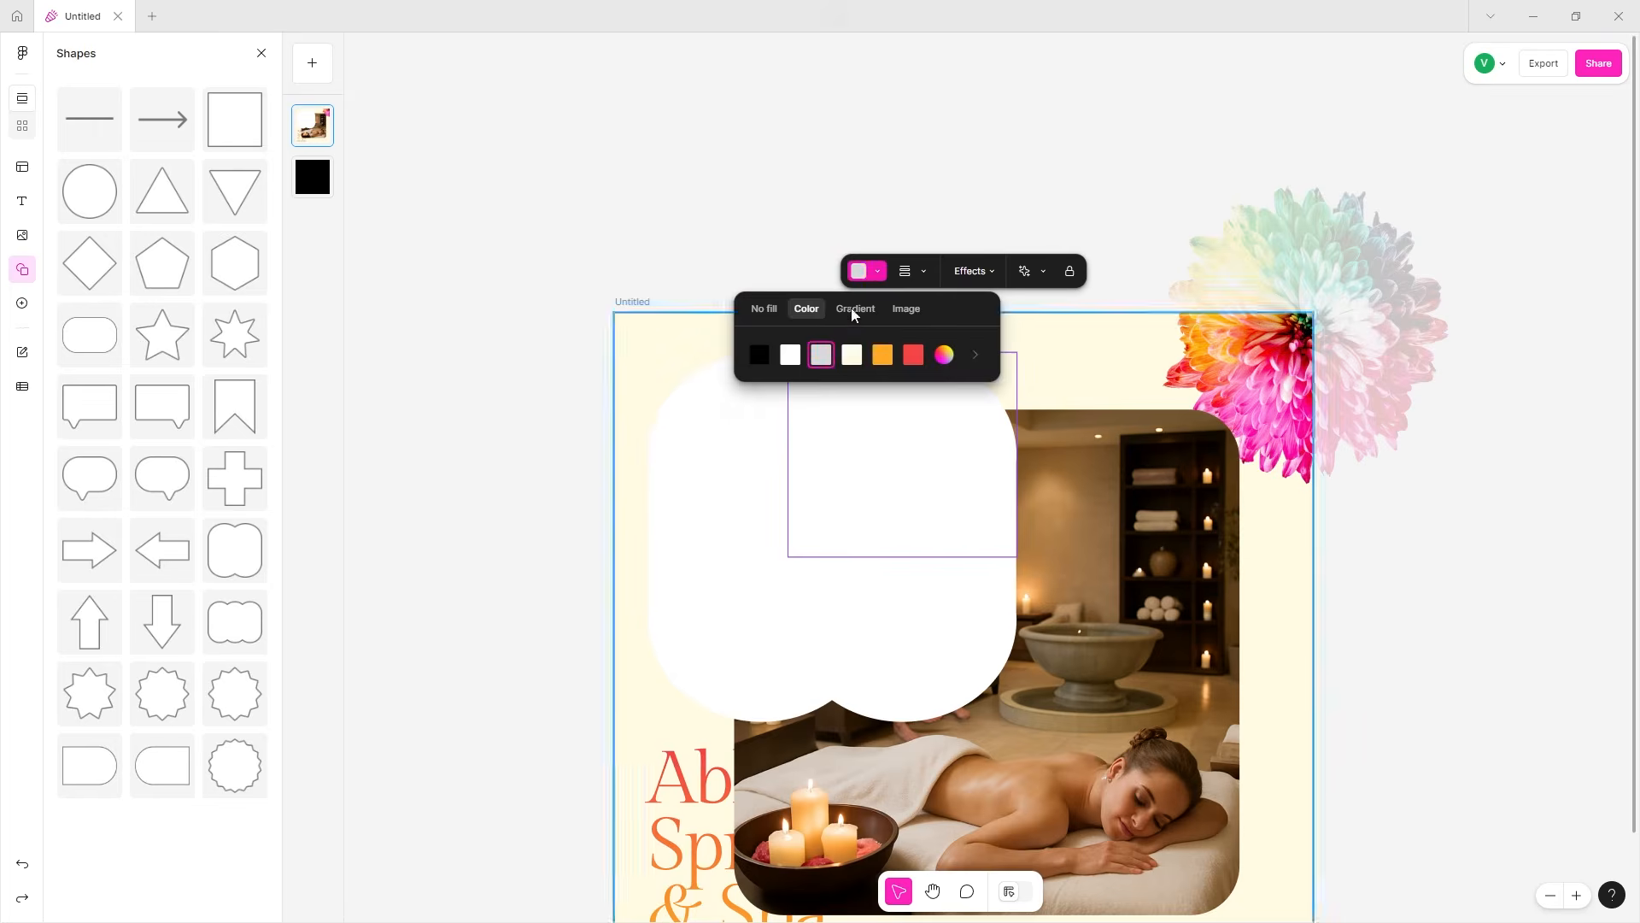
click(884, 357)
- Make the white shape semi-transparent, try a 98% shadow and a blur of 30, and undo the shadow and blur
click(996, 271)
mouse_move(1025, 348)
mouse_down()
mouse_move(919, 350)
mouse_move(1022, 362)
mouse_up()
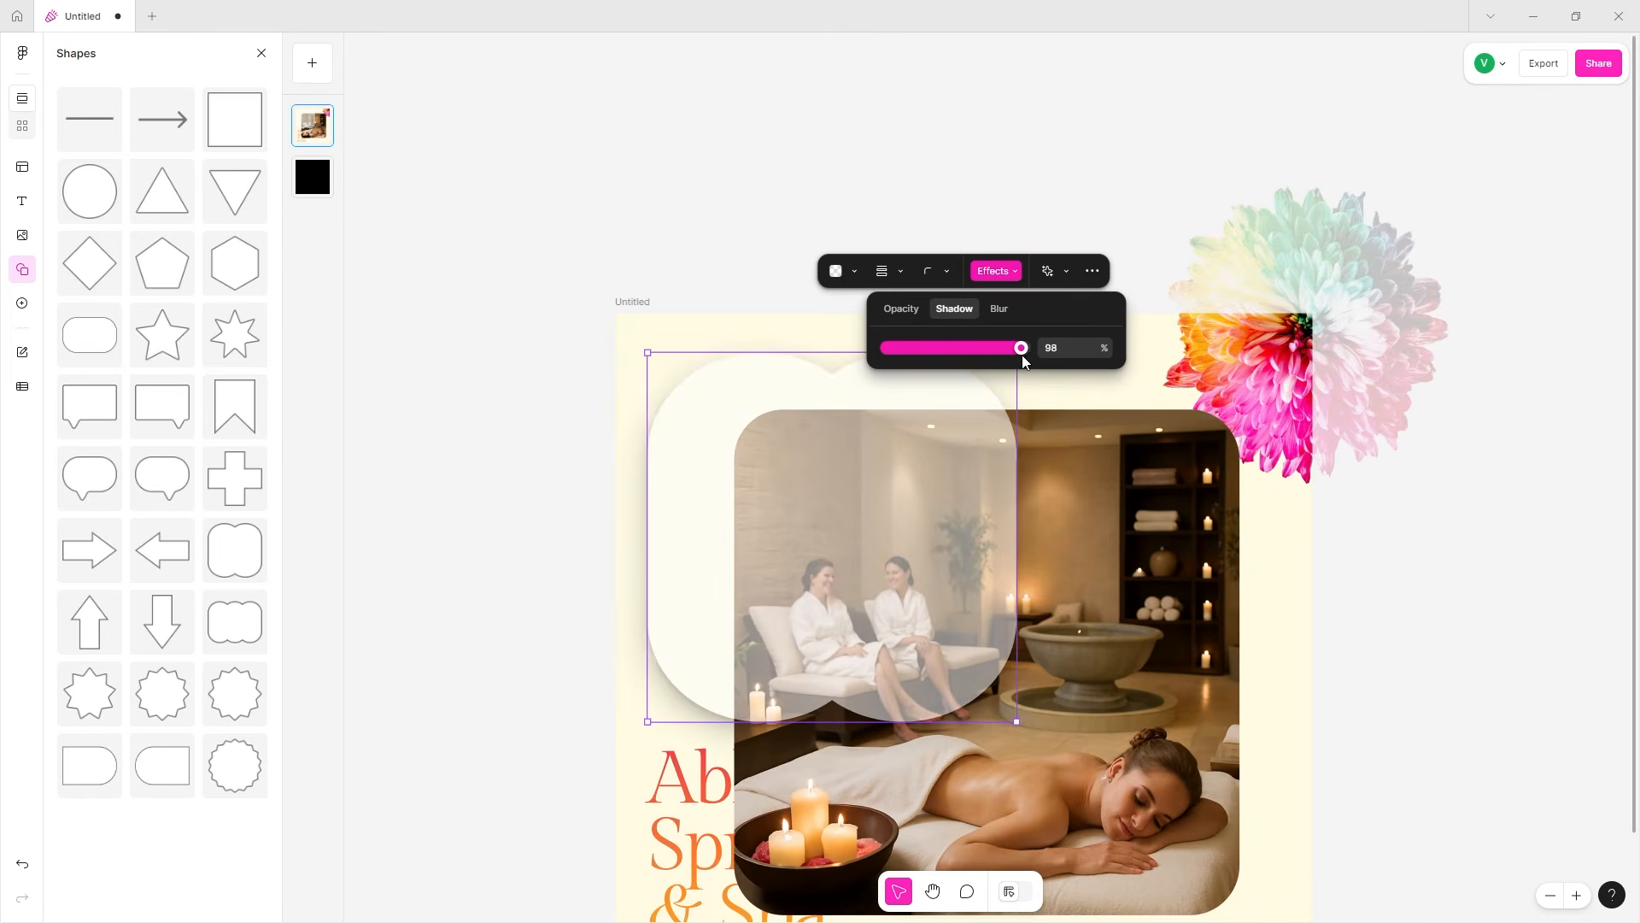
drag(902, 362, 1030, 354)
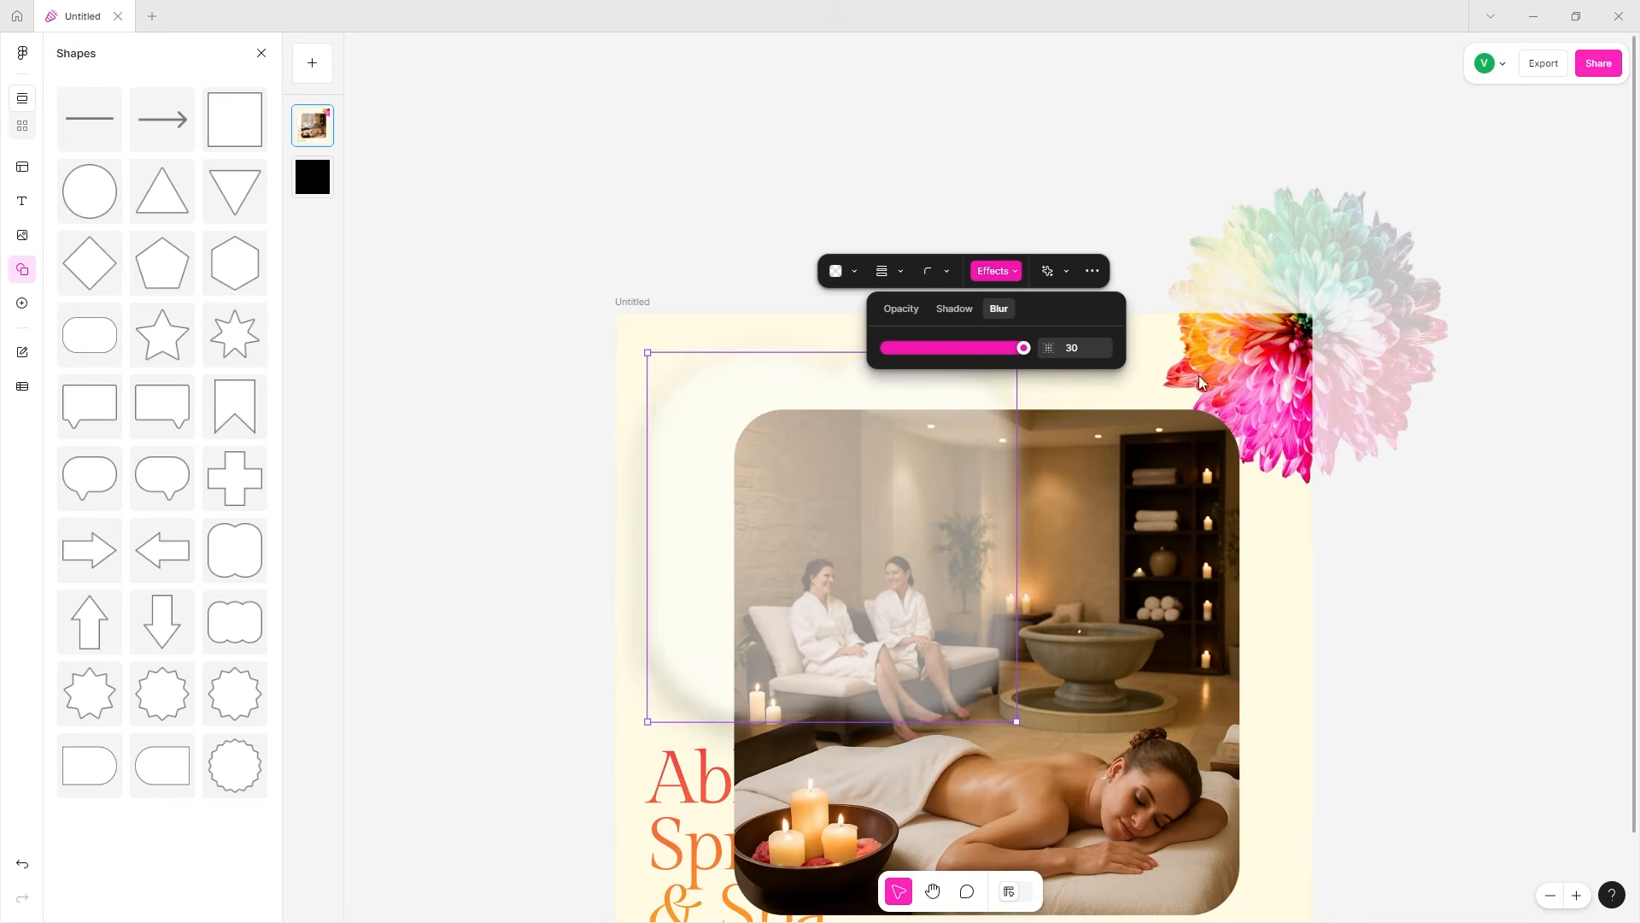
click(863, 245)
key(ctrl+z)
key(ctrl+z)
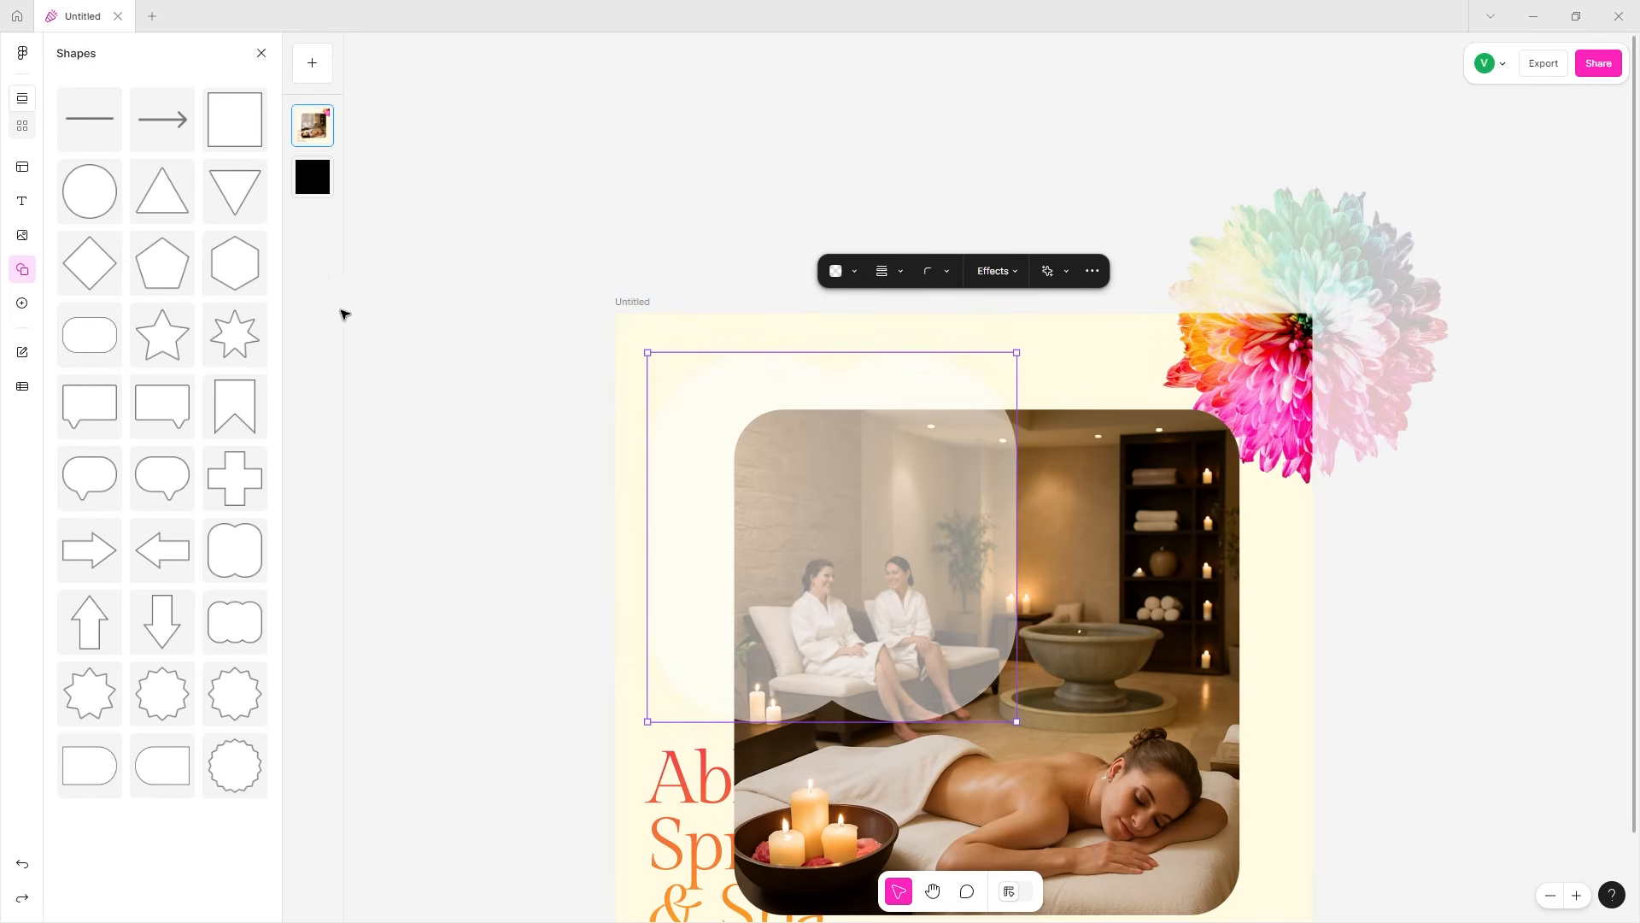
- Deselect the shape and examine the available insert libraries of stickers, patterns and textures
click(22, 302)
click(672, 205)
scroll(746, 351, down, 3)
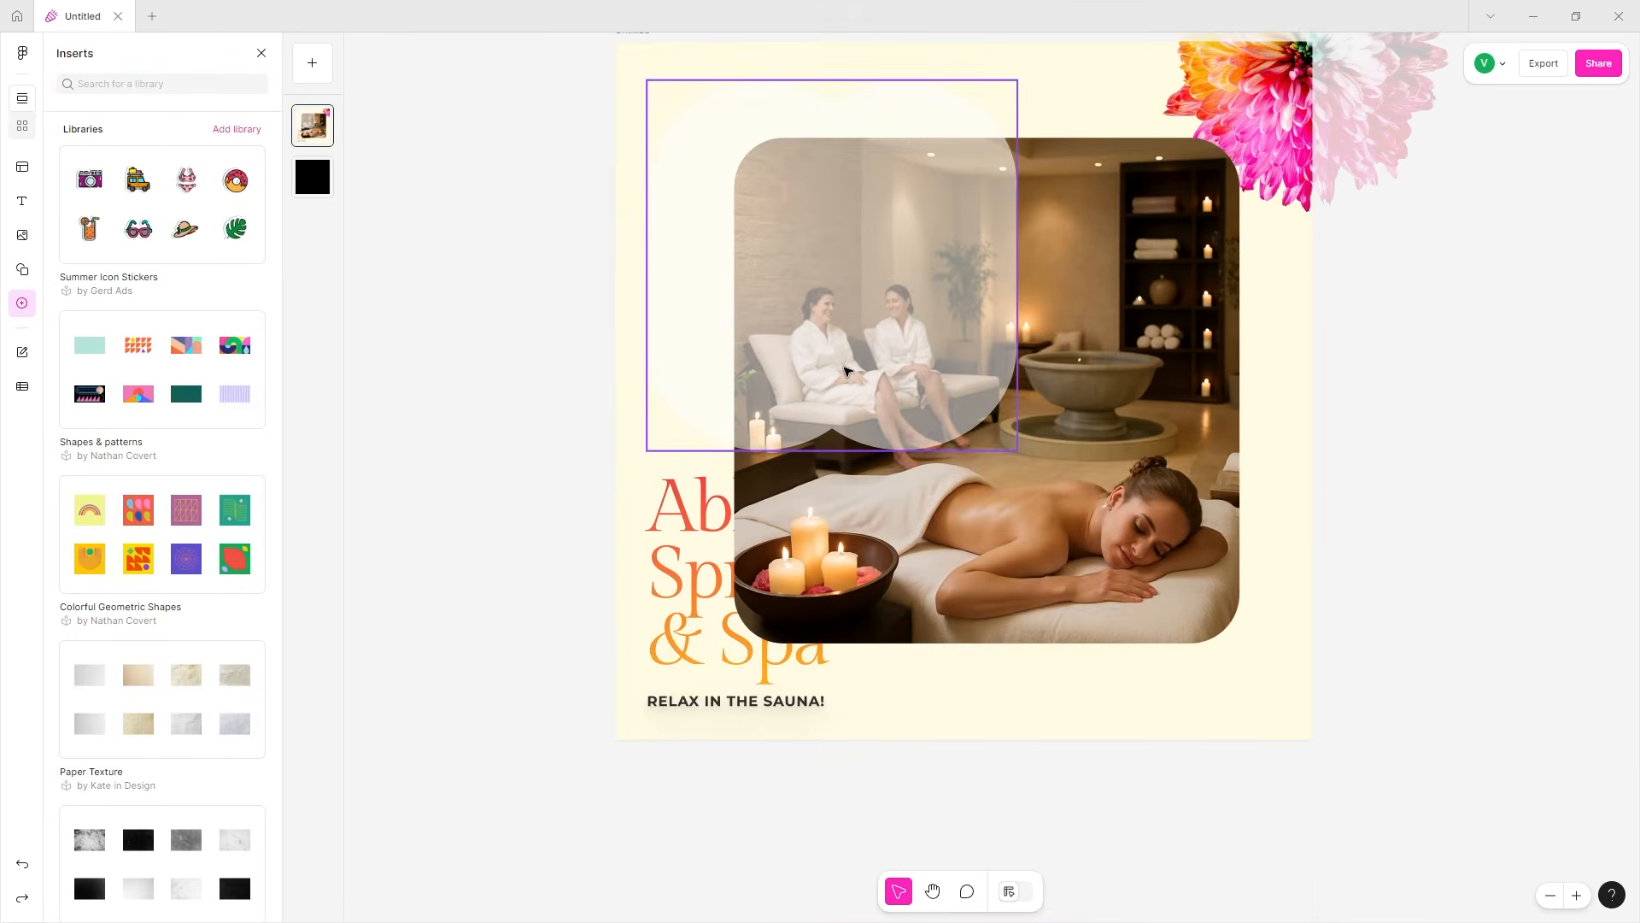
scroll(860, 379, up, 2)
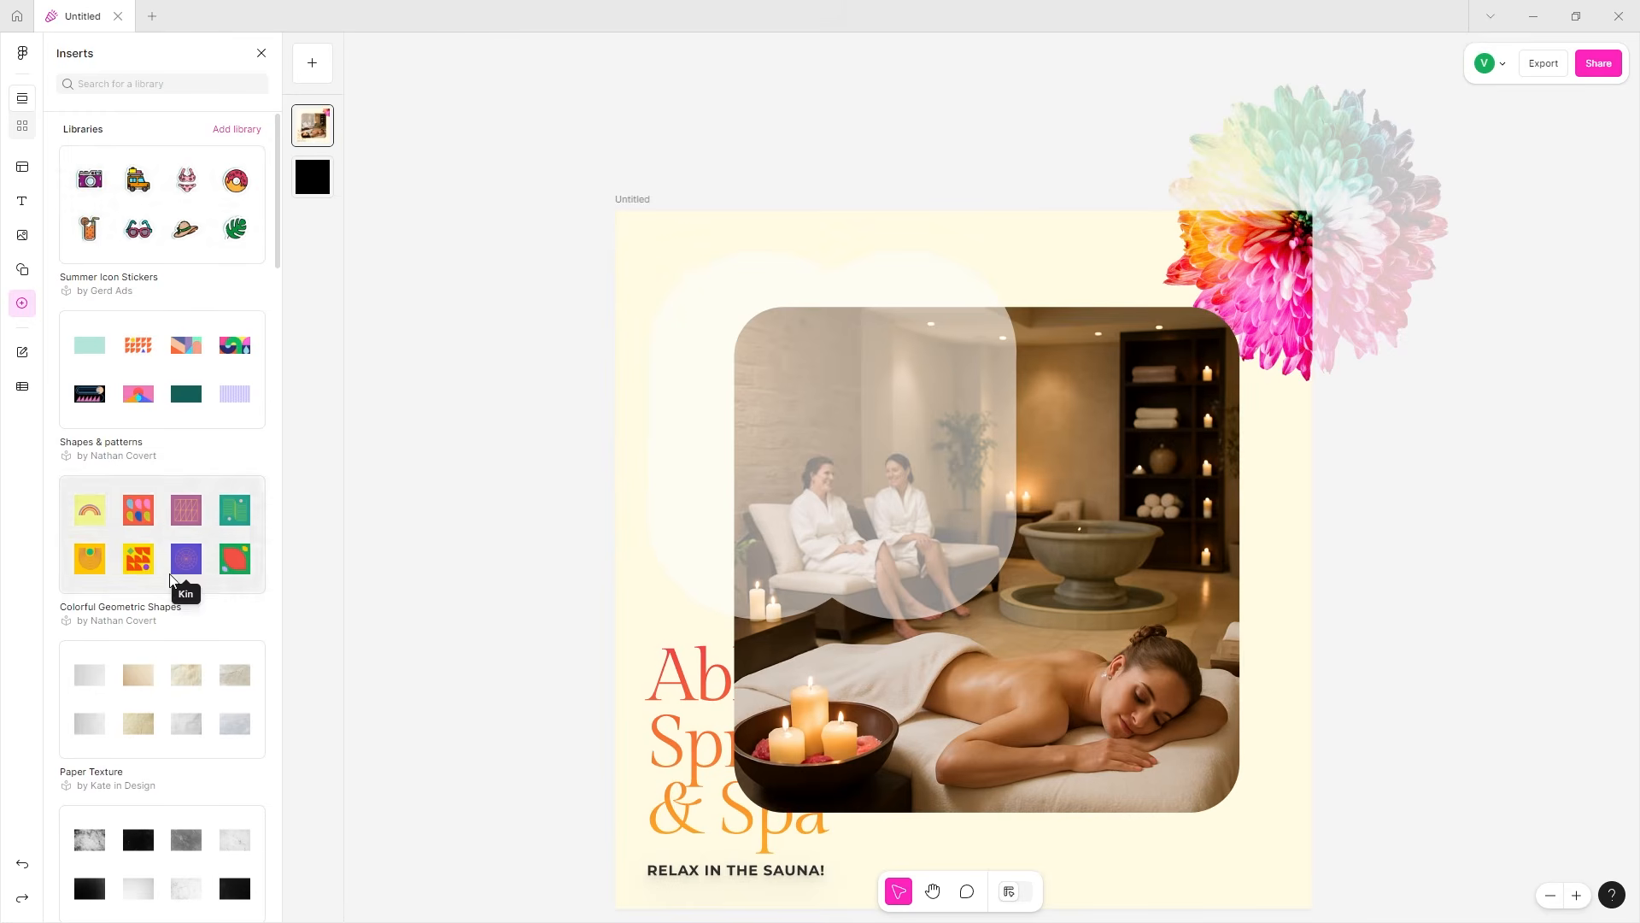
- Open the Summer Icon Stickers library and move the spa image to the right so it extends past the post's edge
scroll(179, 584, down, 10)
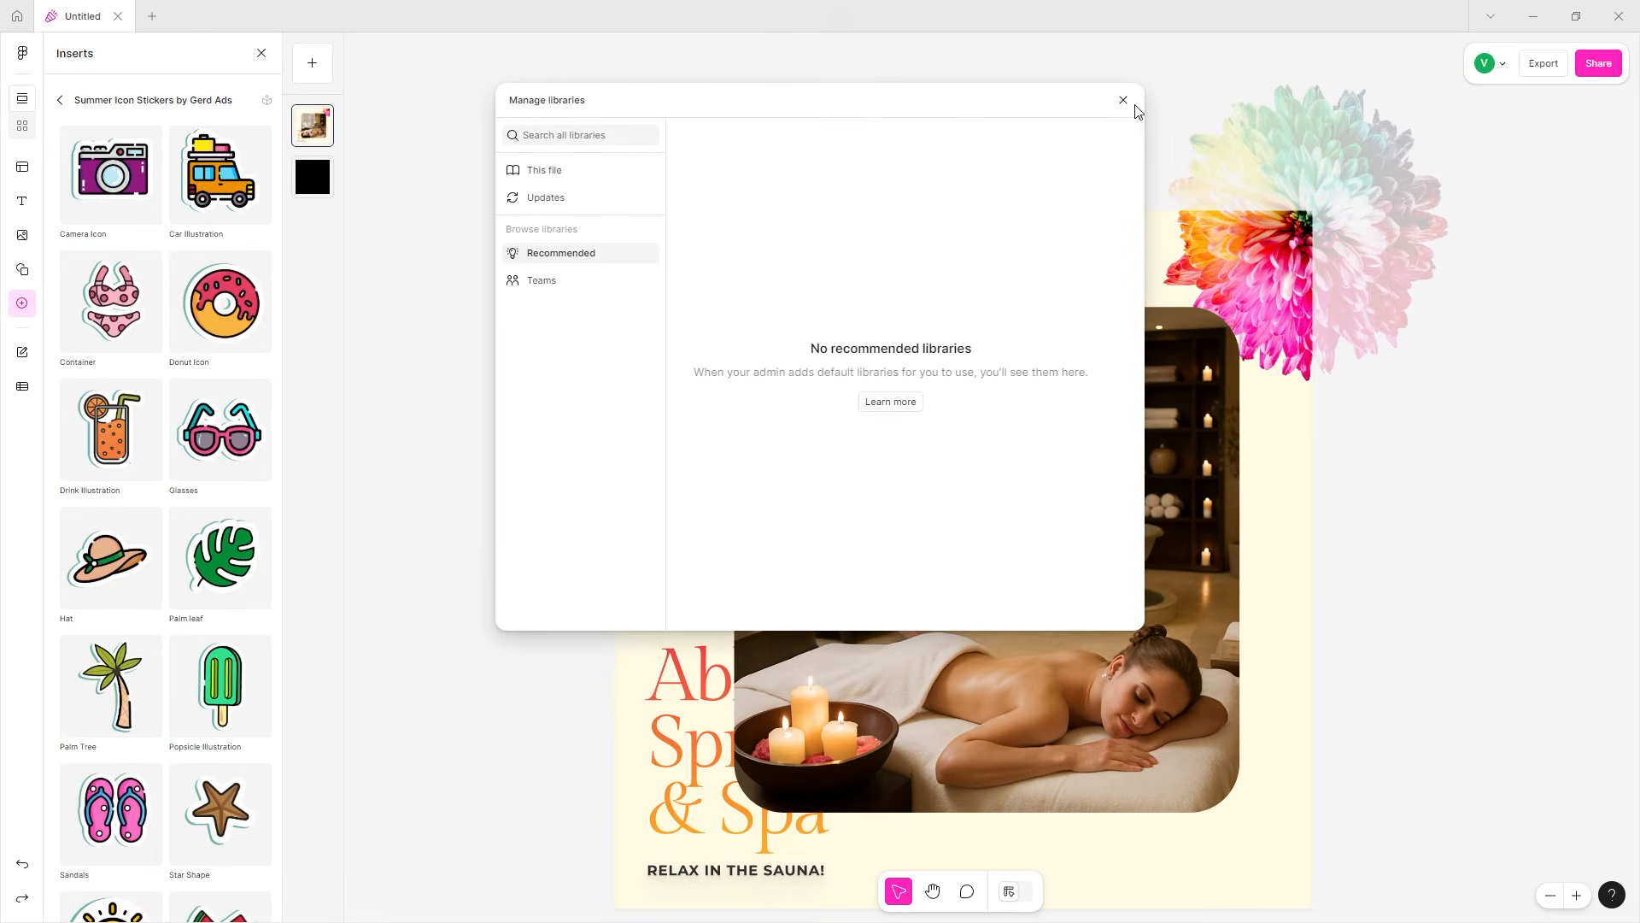
click(1126, 102)
scroll(1025, 205, down, 1)
click(999, 499)
click(1036, 565)
drag(1037, 564, 1307, 577)
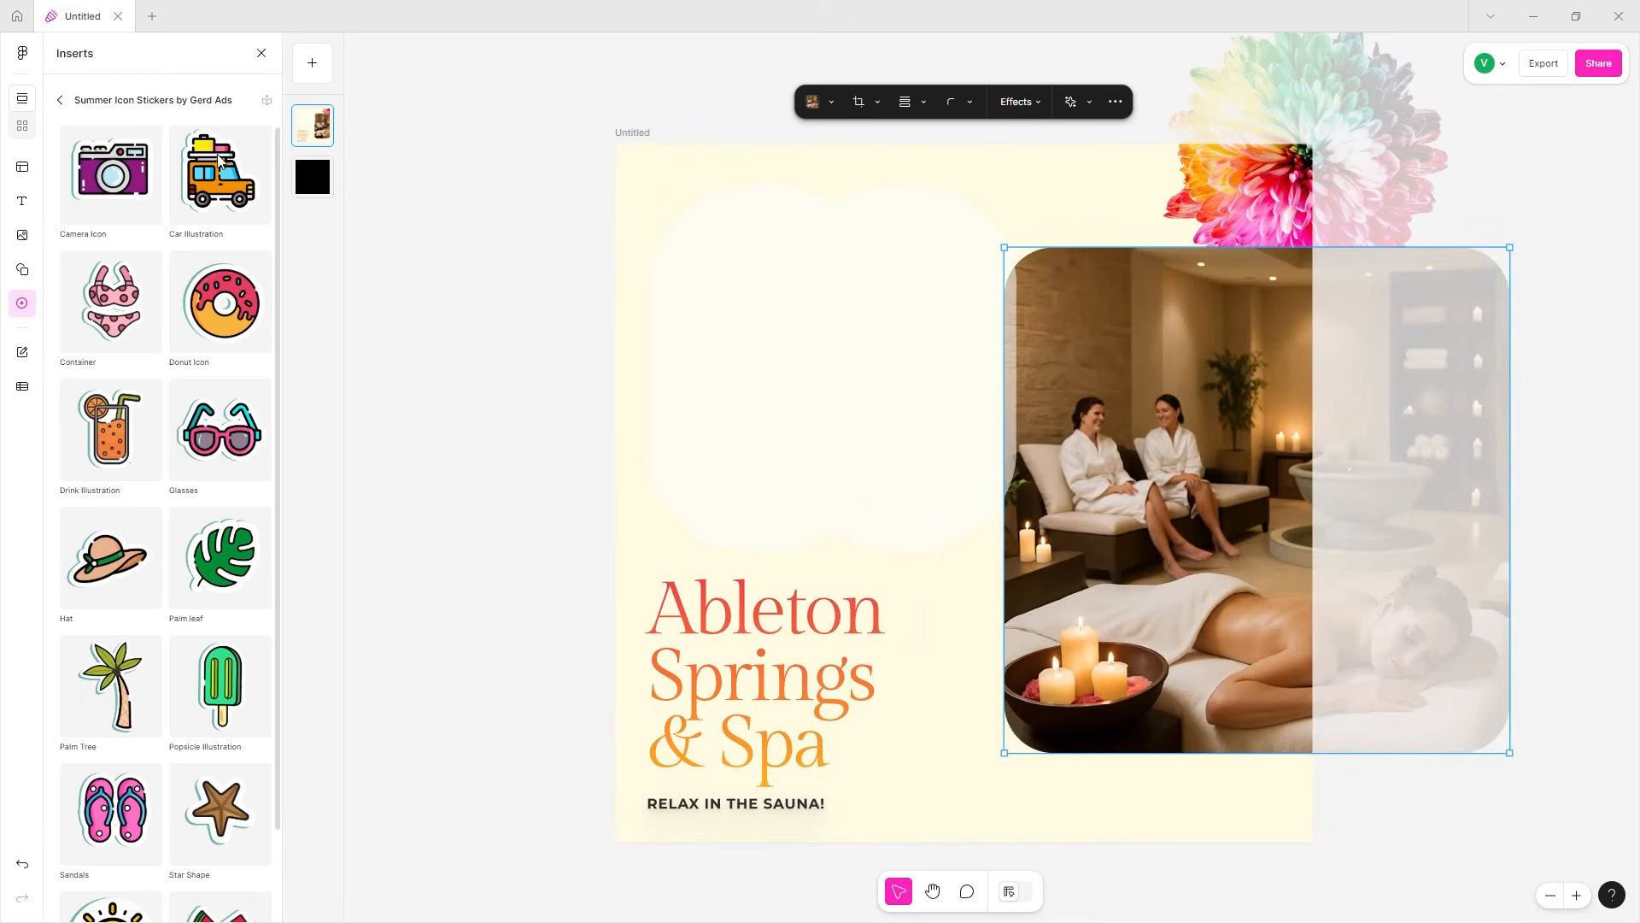
- Insert the glasses sticker, tilt and shrink it, and place it over the post's upper-left corner
drag(244, 440, 731, 183)
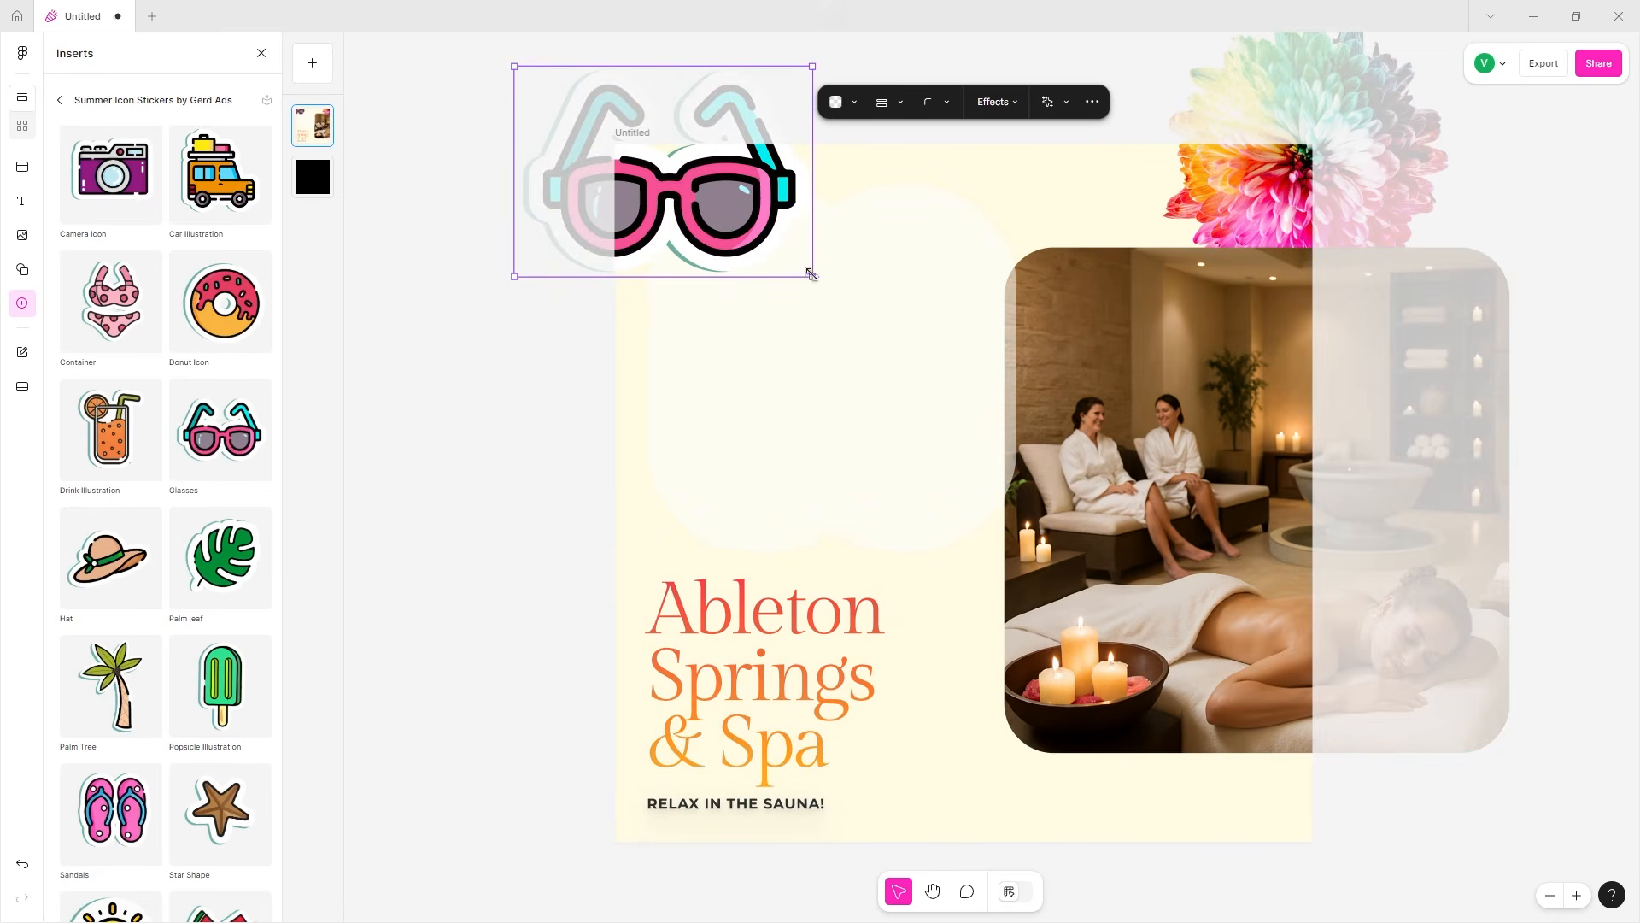
drag(816, 279, 820, 249)
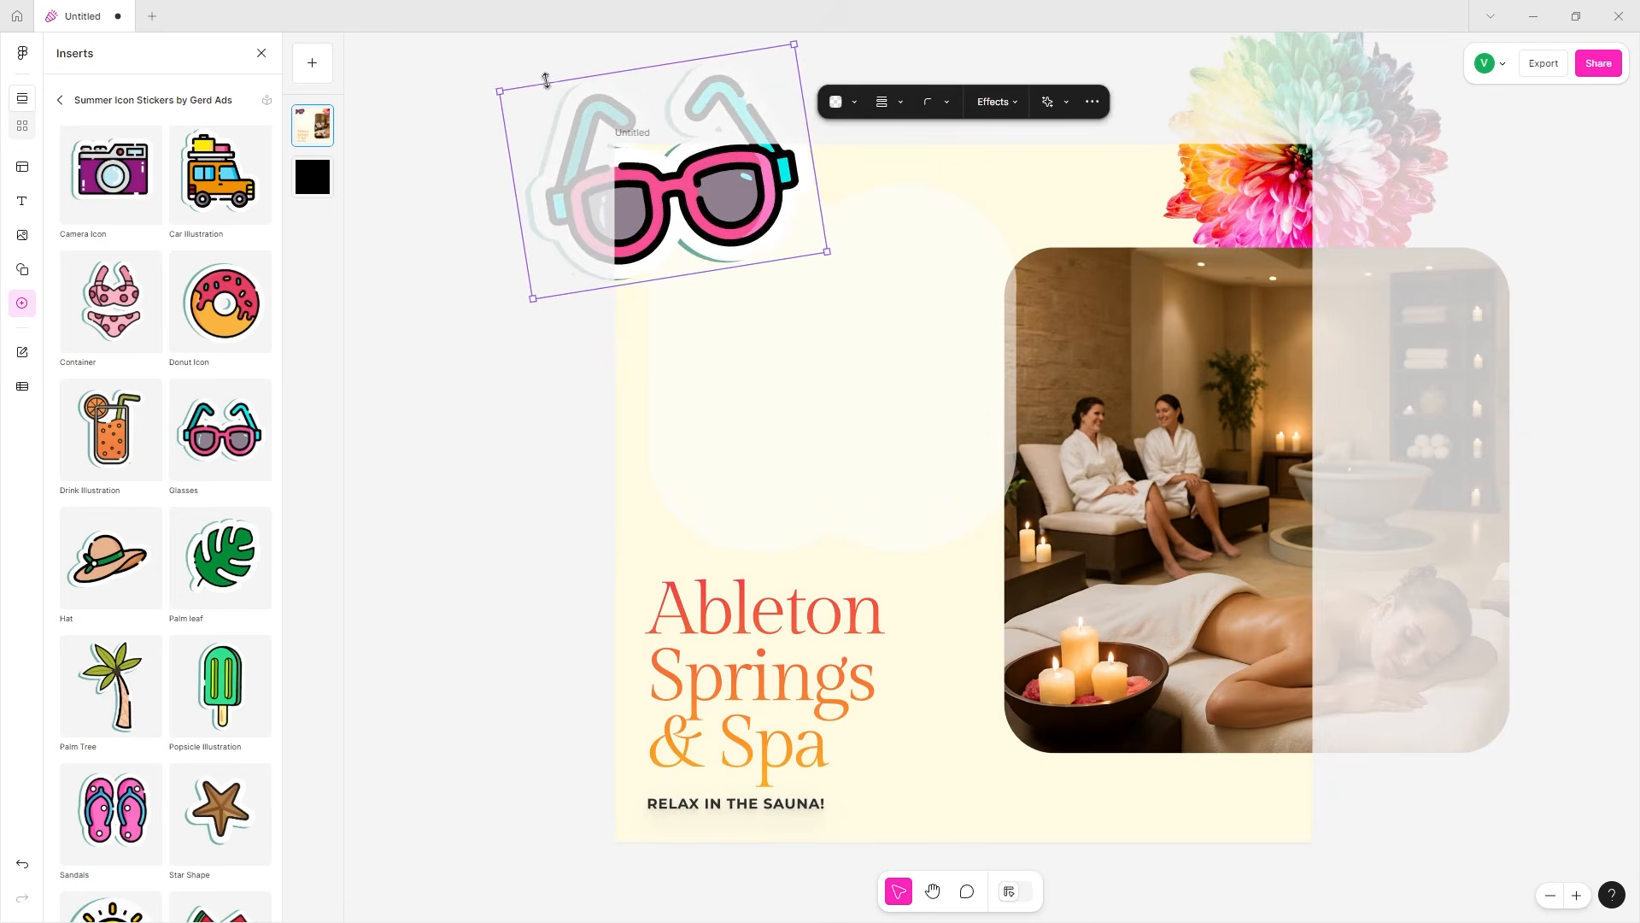
drag(573, 158, 596, 257)
drag(612, 316, 668, 190)
click(556, 264)
- Move the flower to the post's lower-right corner and shift the spa image up and out past the upper-right corner
click(1219, 223)
drag(1219, 222, 1322, 784)
click(1410, 575)
drag(1409, 575, 1531, 47)
scroll(1452, 478, down, 2)
click(1393, 581)
drag(1558, 696, 1475, 762)
drag(1401, 589, 1386, 582)
drag(1553, 414, 1527, 486)
drag(1410, 560, 1433, 607)
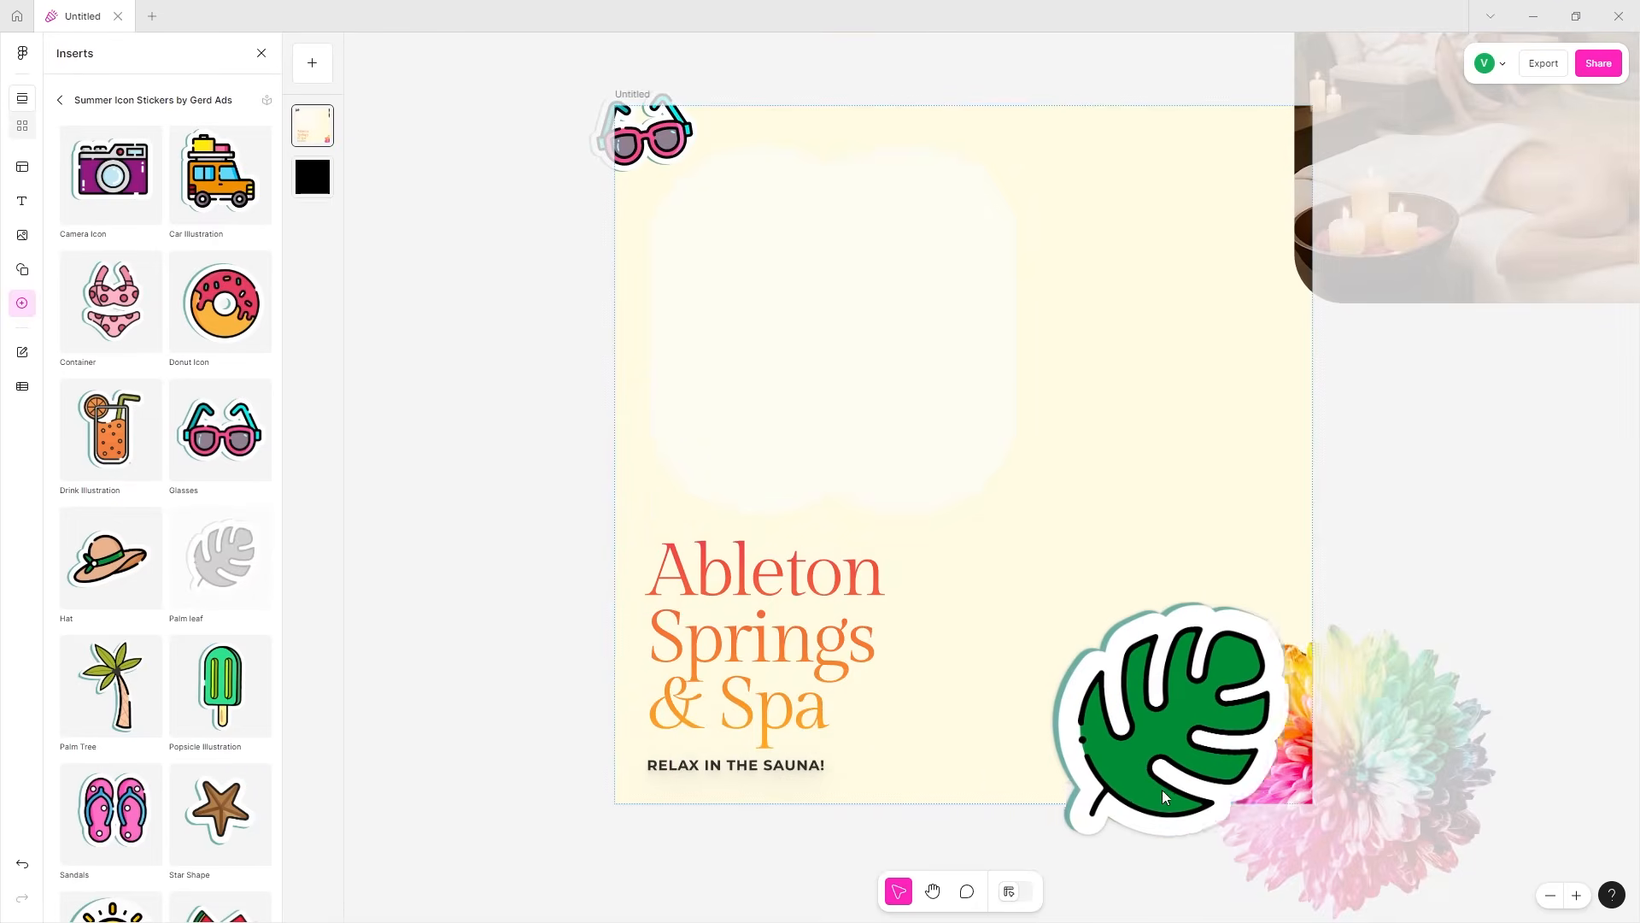
- Insert the palm leaf sticker, shrink it and place it just above the flower on the post's lower right
drag(1143, 751, 1194, 740)
drag(1120, 548, 1135, 734)
drag(1147, 817, 1132, 566)
drag(1279, 639, 1137, 611)
- Move the rotated flower beneath the palm leaf, delete it, and undo the deletion
drag(1417, 656, 1261, 703)
key(ctrl+z)
click(1113, 528)
click(1310, 615)
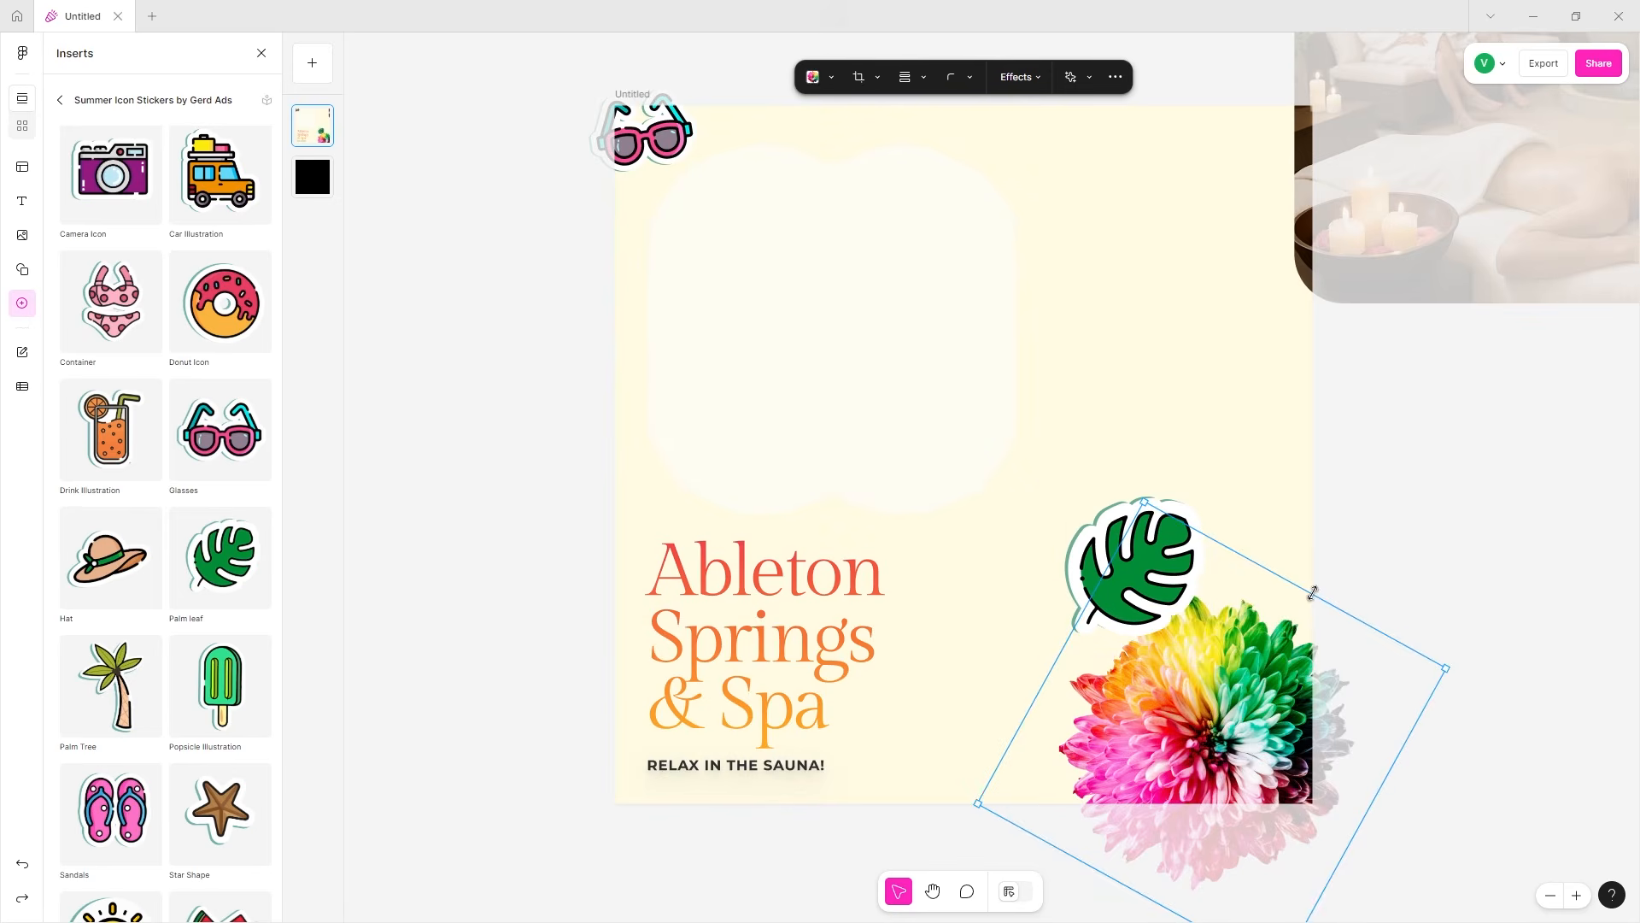
drag(1305, 607, 1190, 786)
key(Delete)
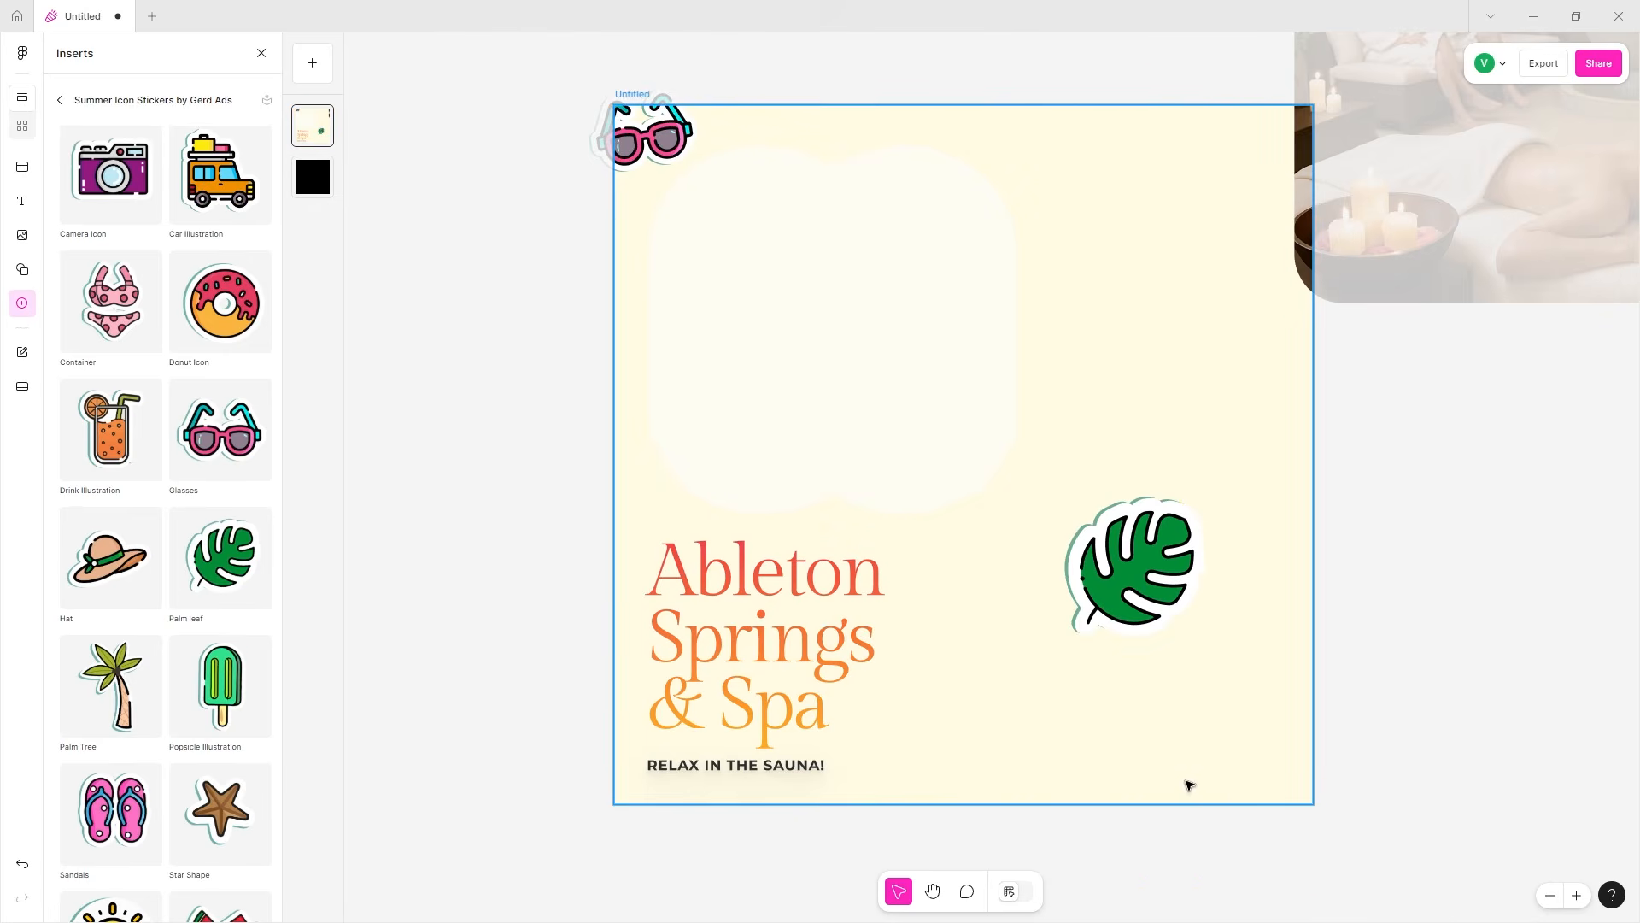
key(ctrl+z)
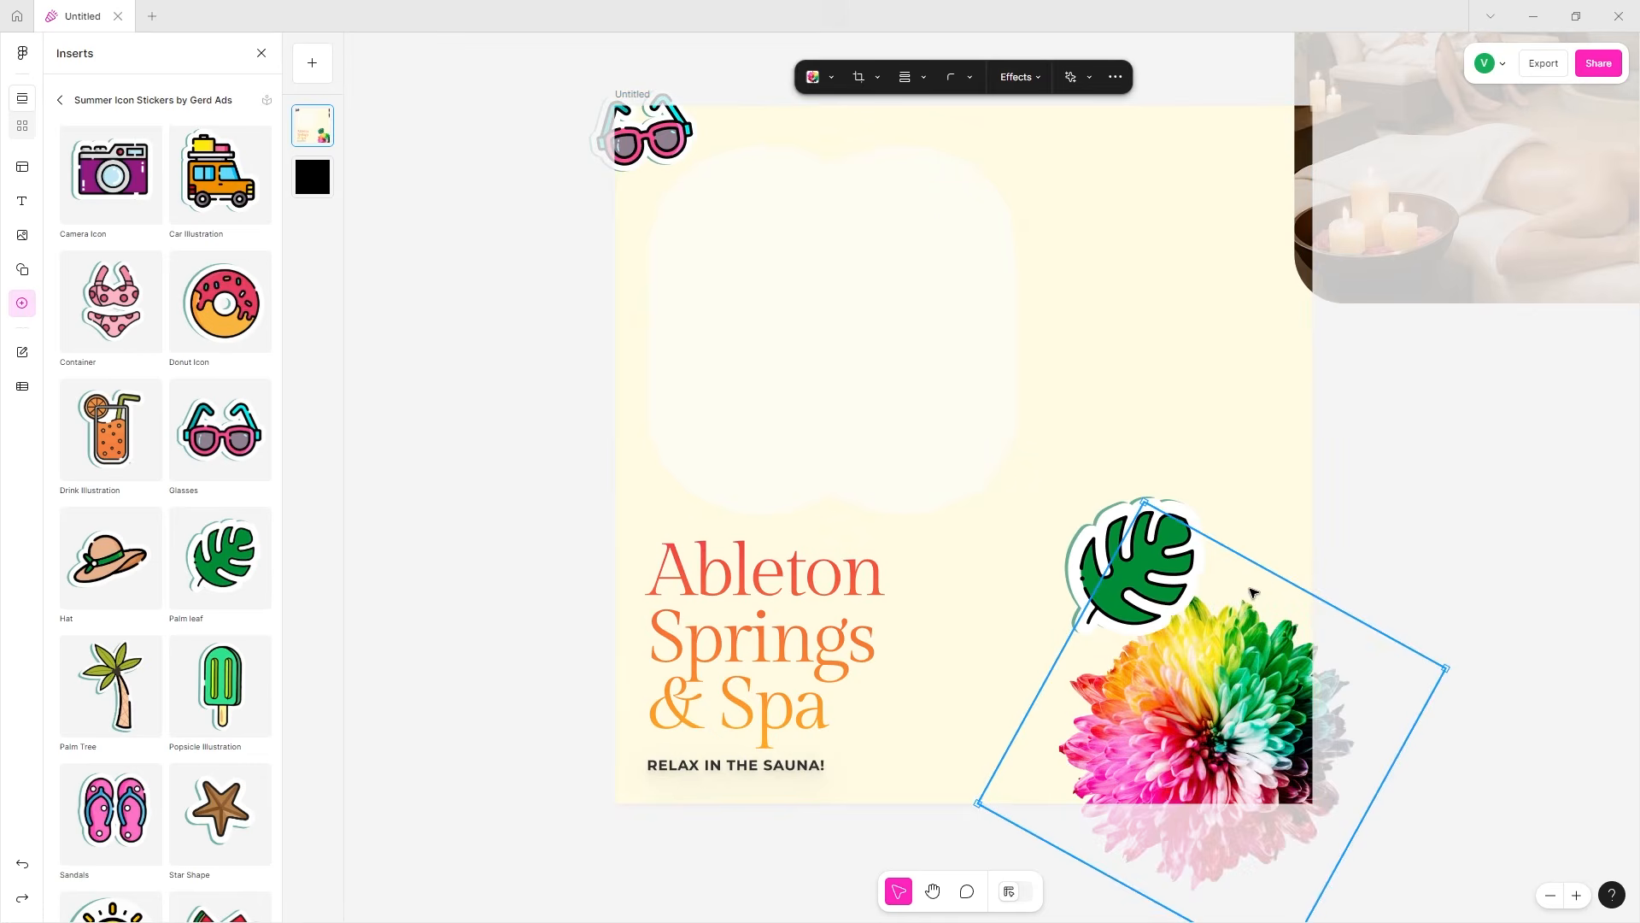
- Shrink the flower beside the palm leaf, bring it to the front and try flipping it horizontally and vertically
drag(1274, 572, 1025, 579)
right_click(996, 581)
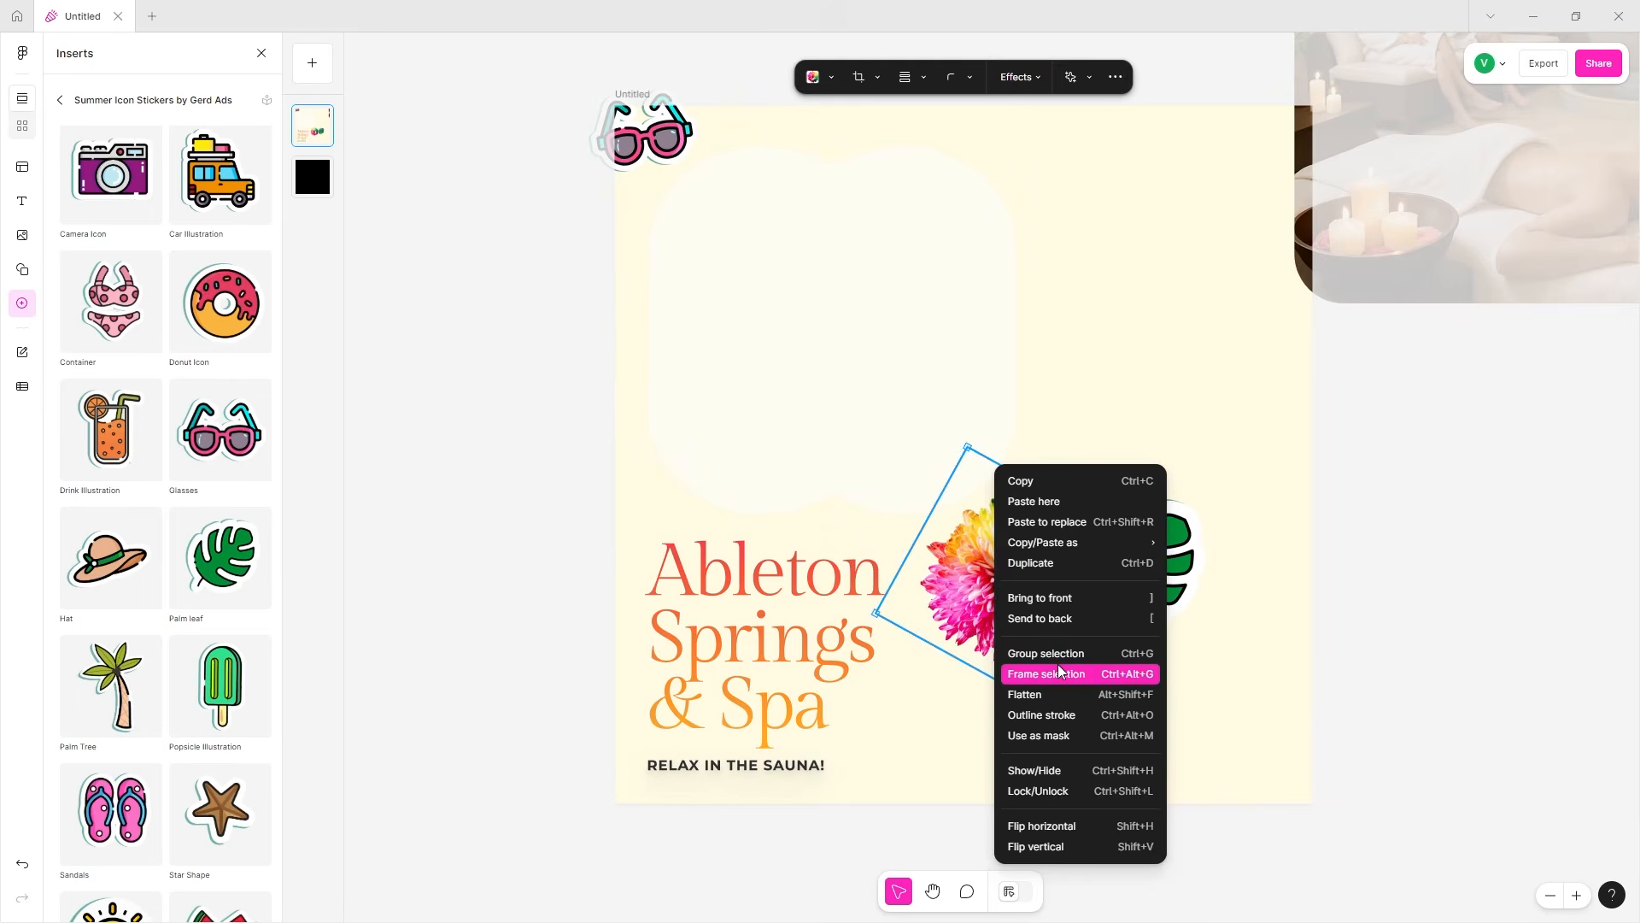
click(1046, 597)
right_click(1011, 582)
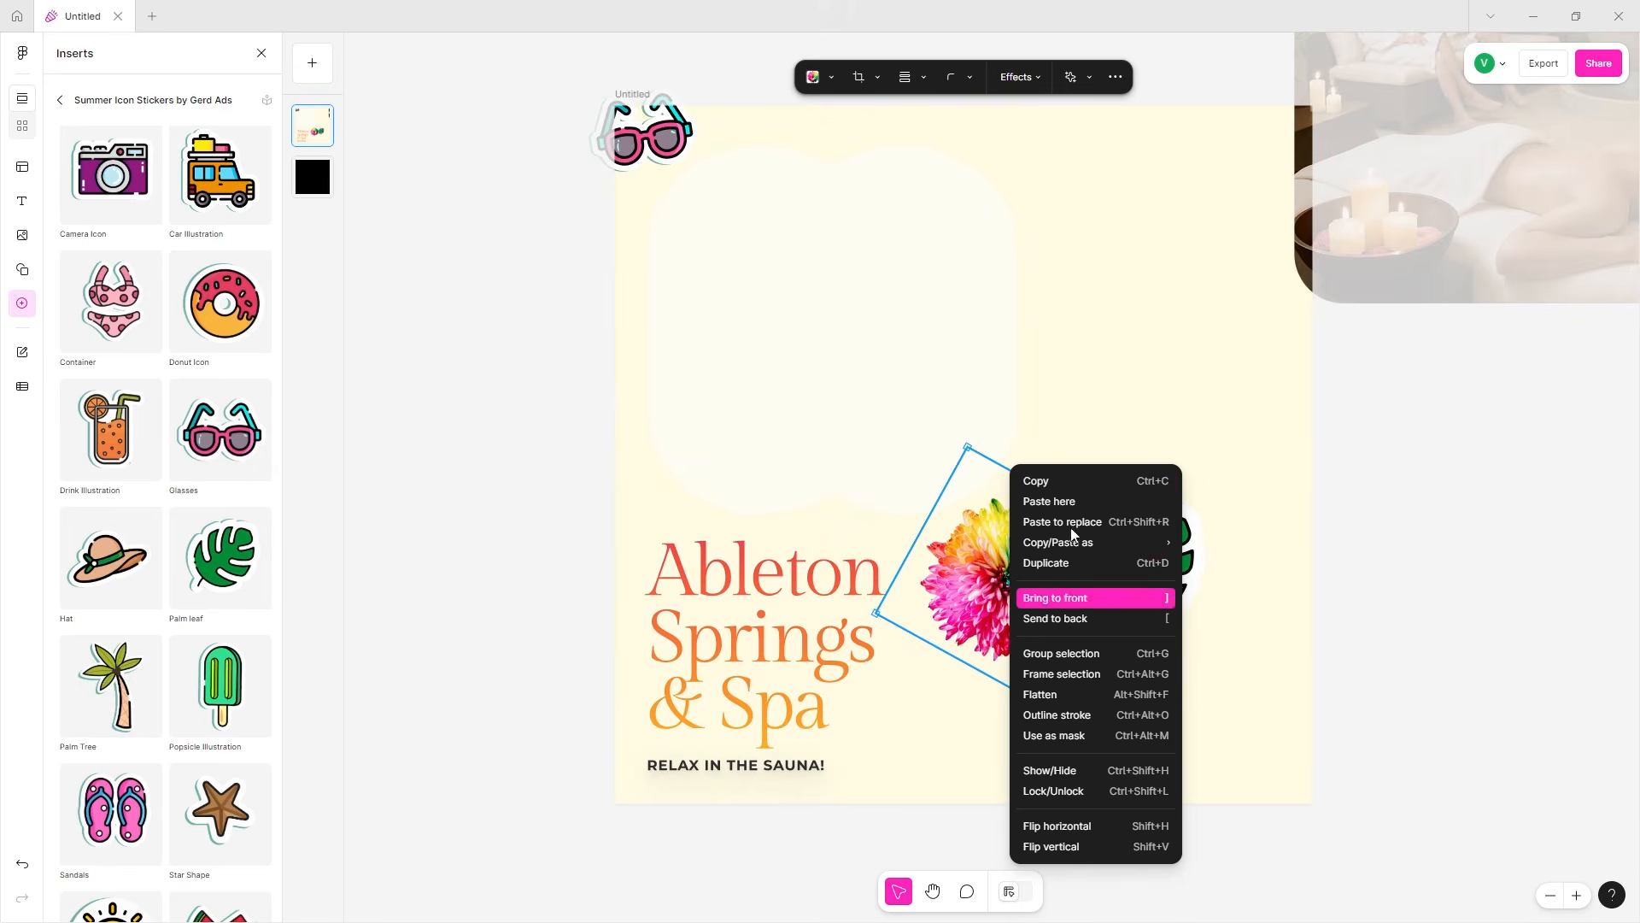
click(1077, 829)
right_click(1090, 812)
click(1089, 846)
- Rearrange the flower and palm leaf stickers into a cluster at the post's lower-right corner
drag(1000, 589, 1093, 718)
drag(1121, 542, 1129, 547)
click(1087, 684)
drag(1223, 677, 966, 732)
drag(1207, 607, 1328, 786)
click(1072, 675)
drag(1072, 675, 1153, 682)
click(1350, 657)
click(1344, 662)
drag(1352, 652, 1333, 683)
- Try the flower in front of the palm leaf, and return it to its large size at the post's upper-right corner
right_click(1209, 741)
click(1264, 598)
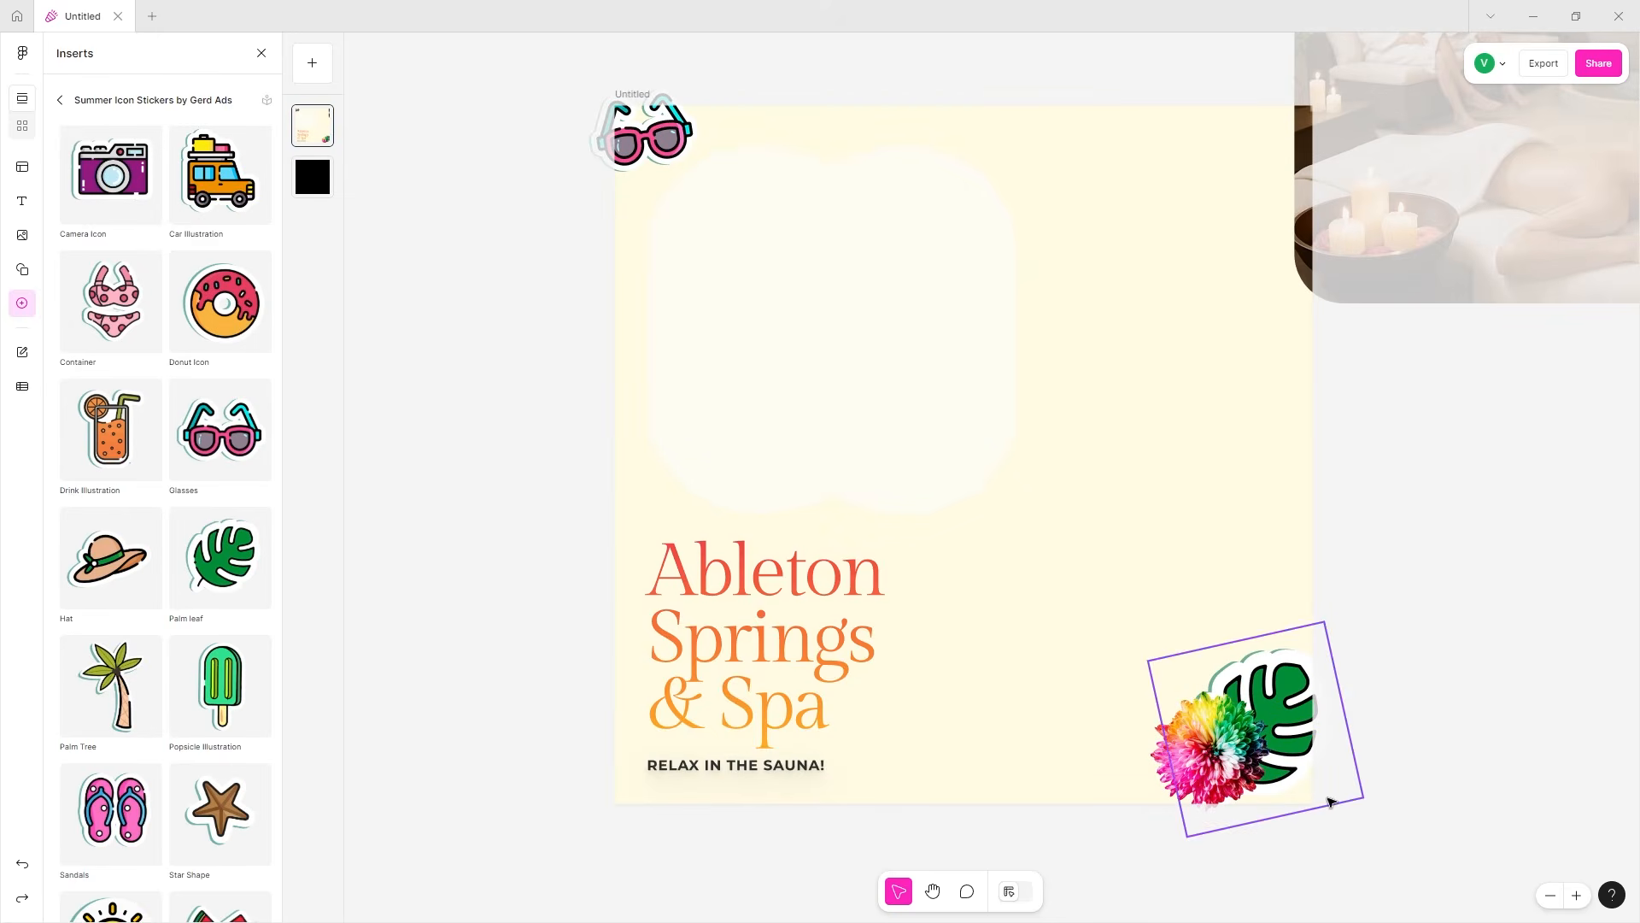
key(ctrl+shift+z)
- Move the spa image back onto the post beneath the flower and shift the white shape right to overlap it
scroll(1409, 684, right, 3)
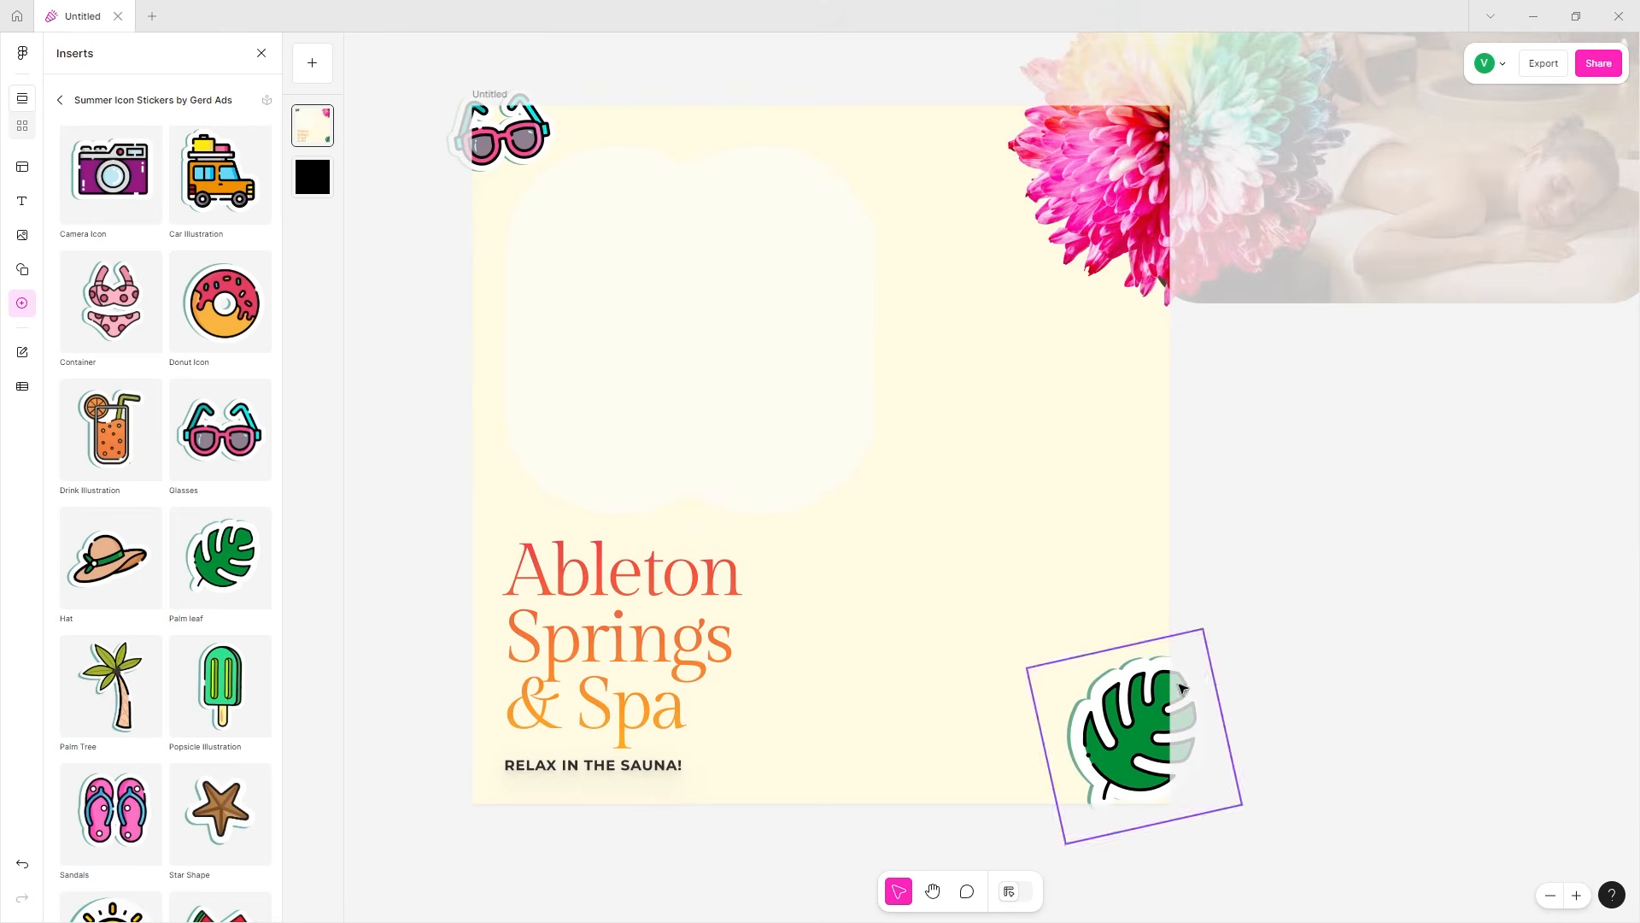
drag(1413, 203, 1103, 554)
click(674, 359)
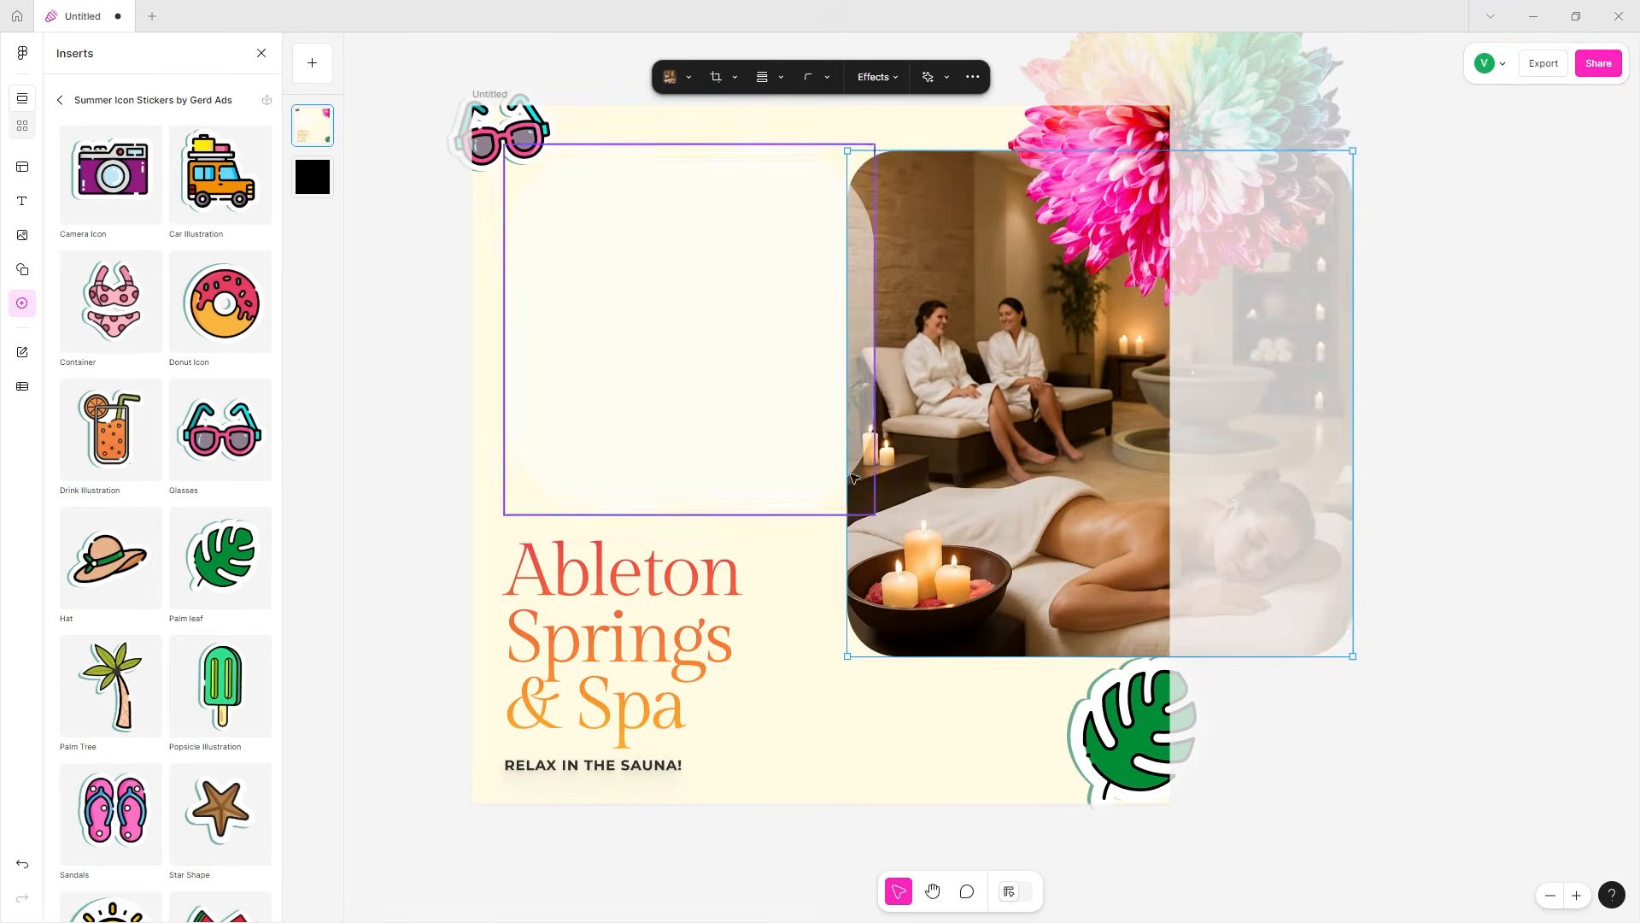
drag(674, 358, 800, 376)
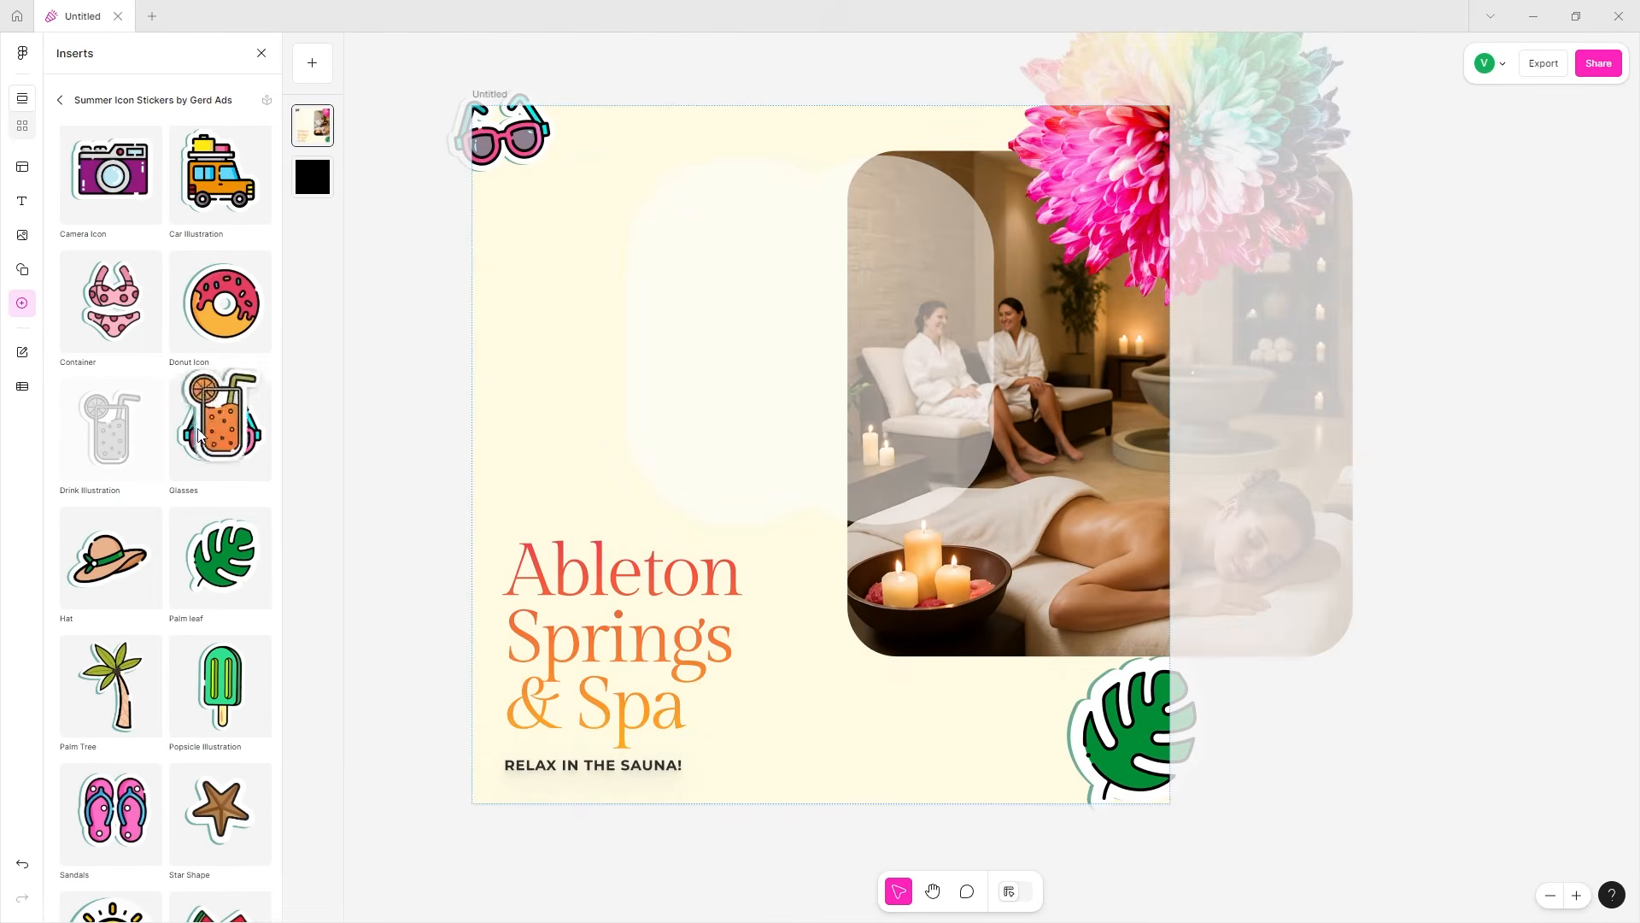
- Insert the hat sticker over the Ableton title and recolor its green band red
drag(110, 557, 790, 648)
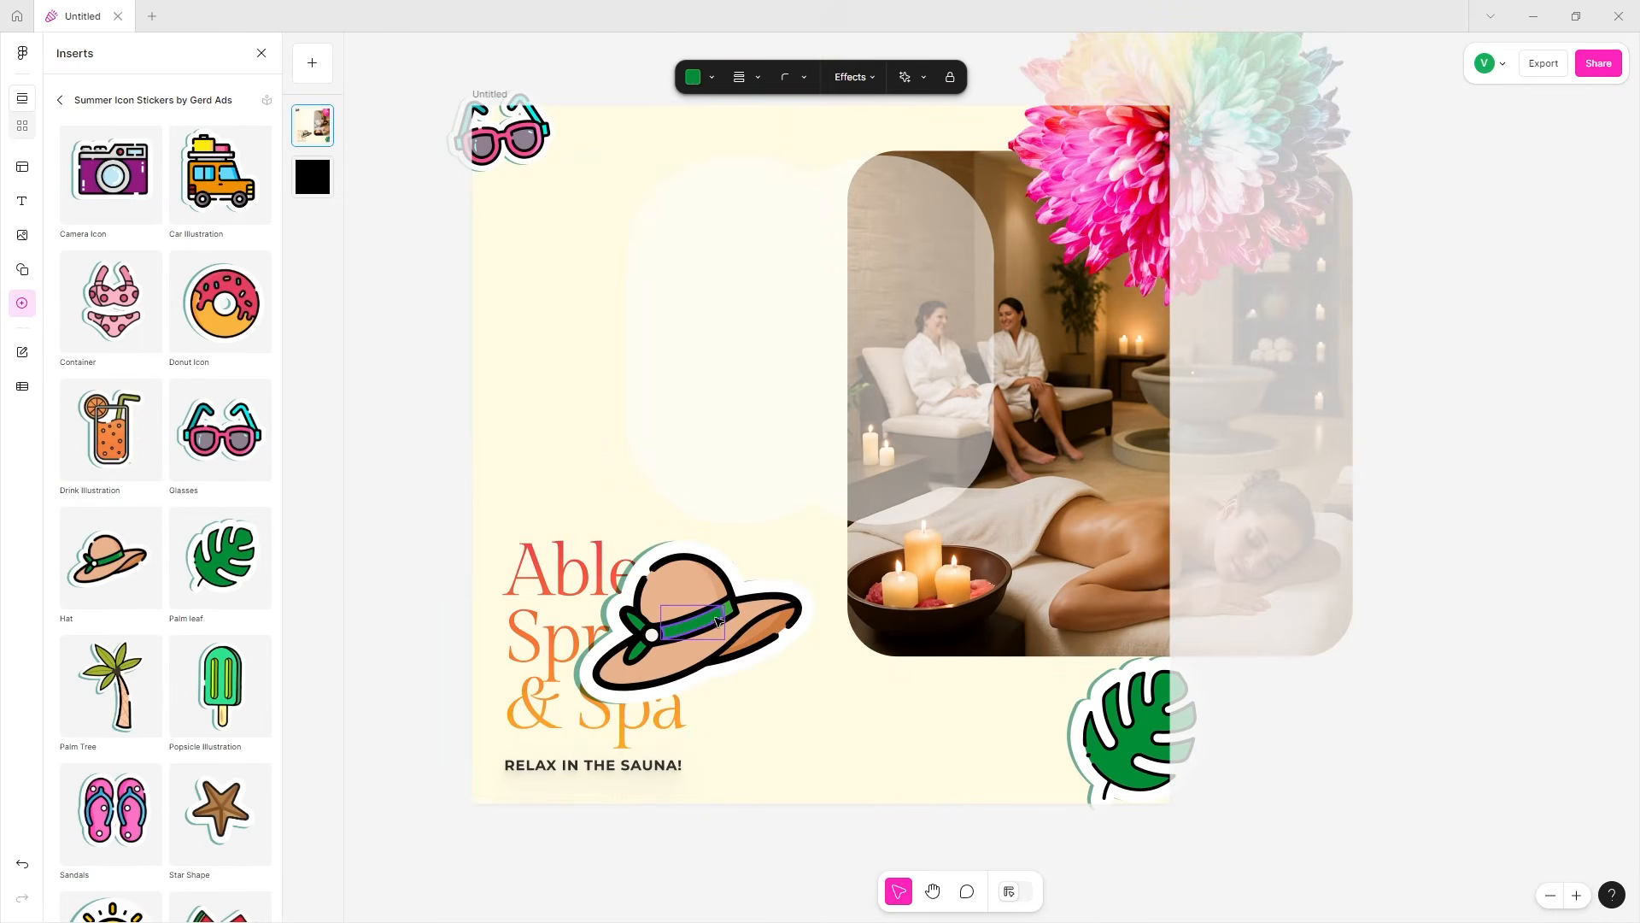
click(712, 79)
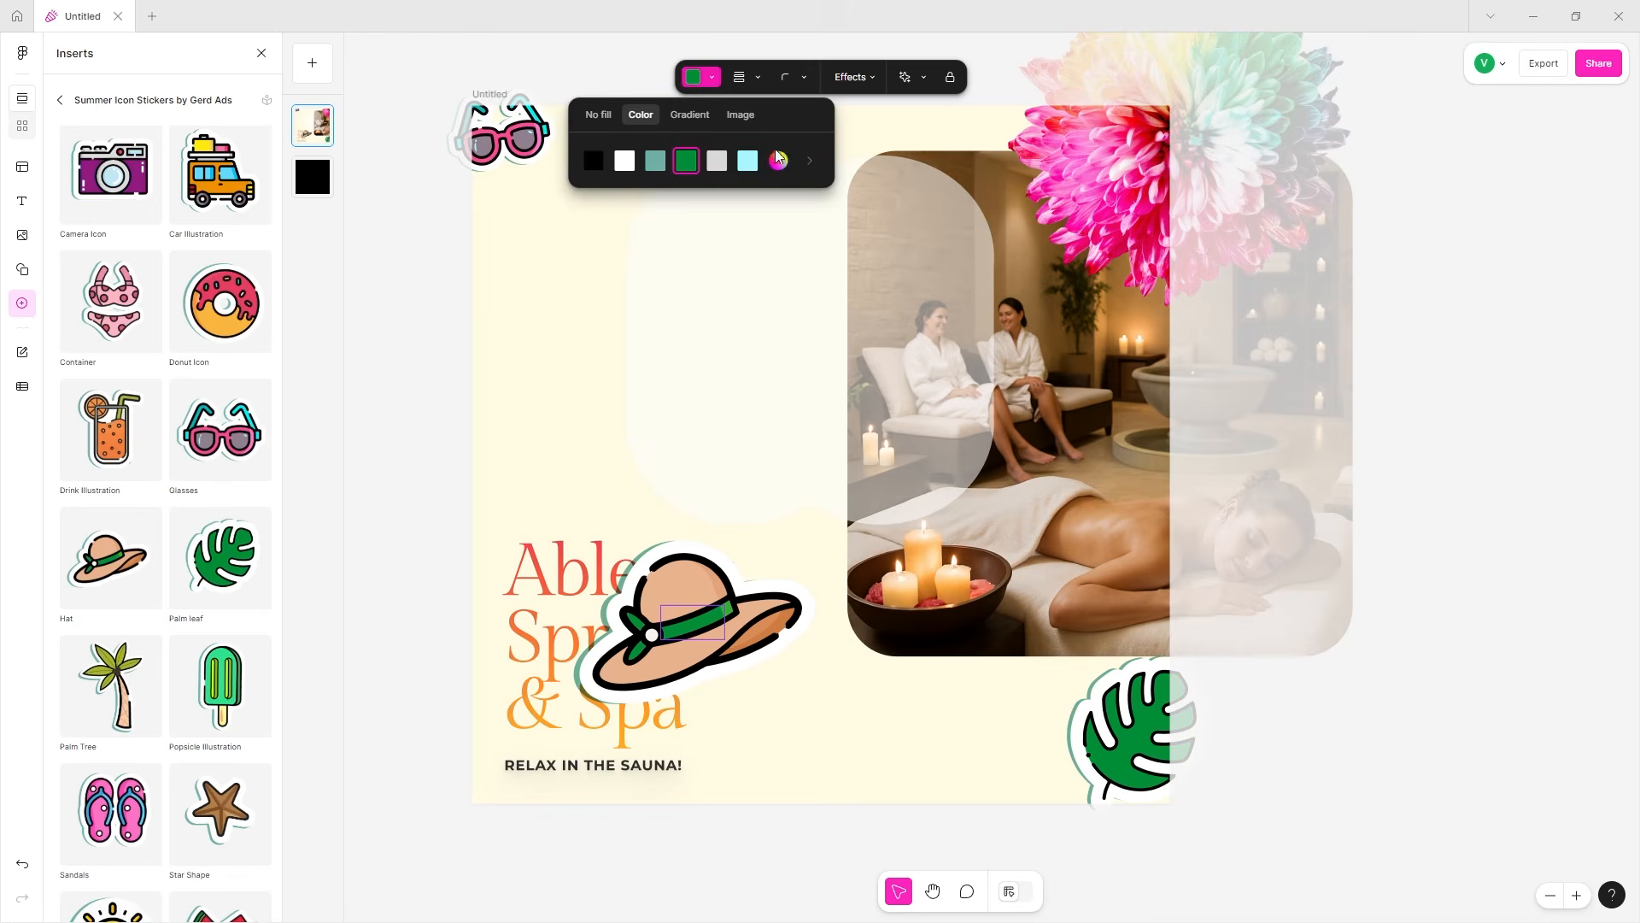
click(807, 162)
click(1480, 418)
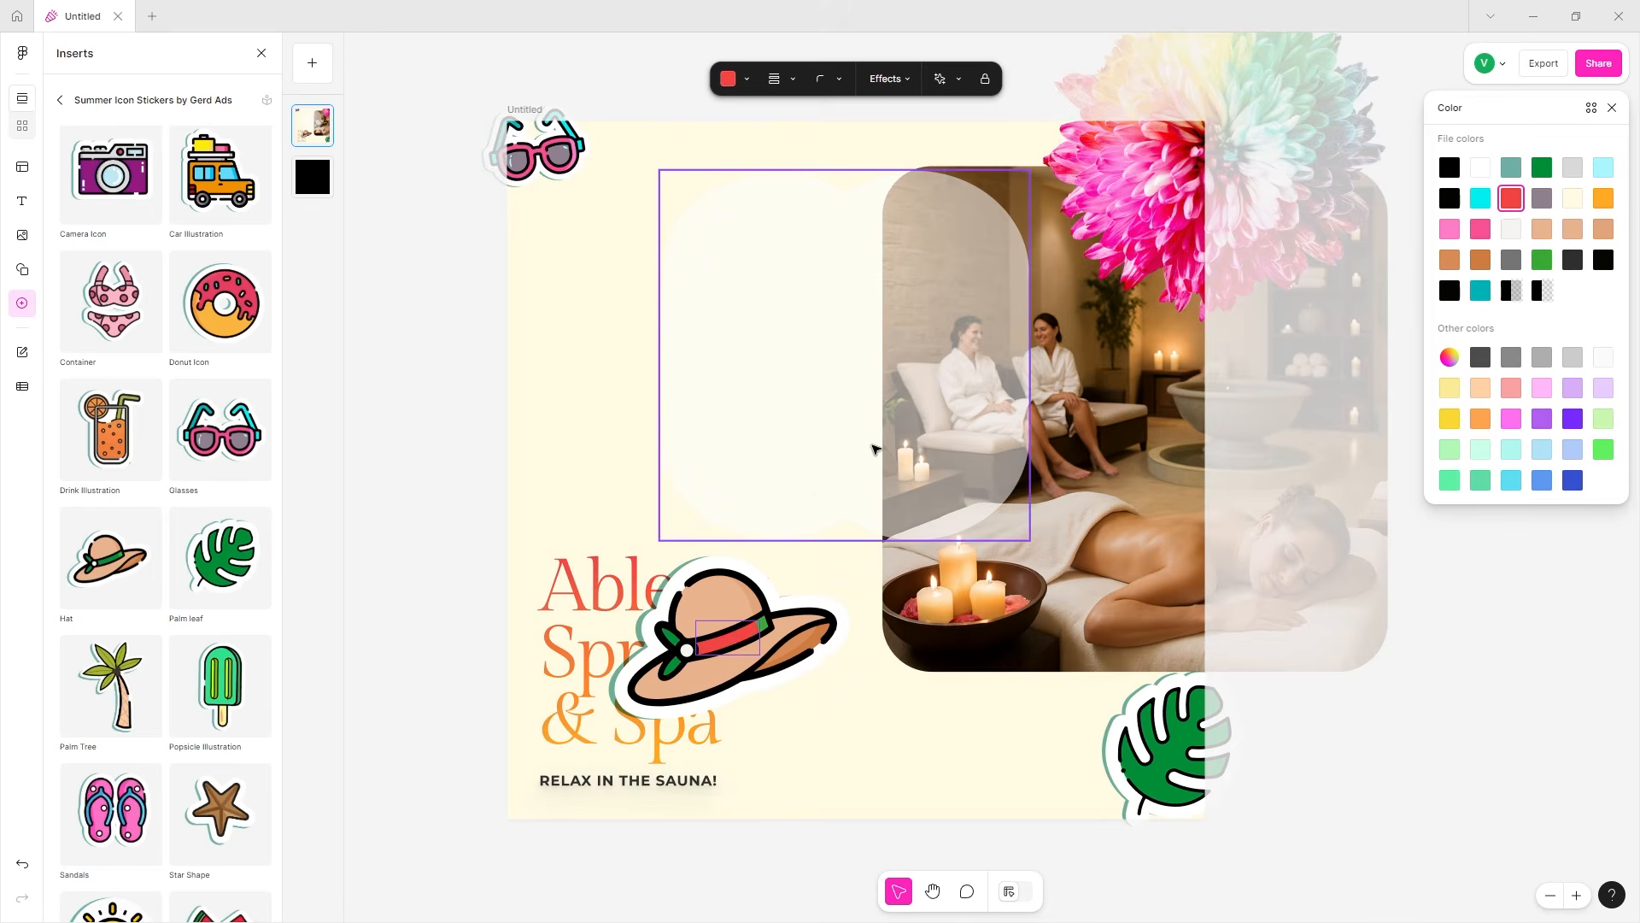
click(586, 596)
- Recolor the small green piece at the right end of the hat's band orange
click(800, 587)
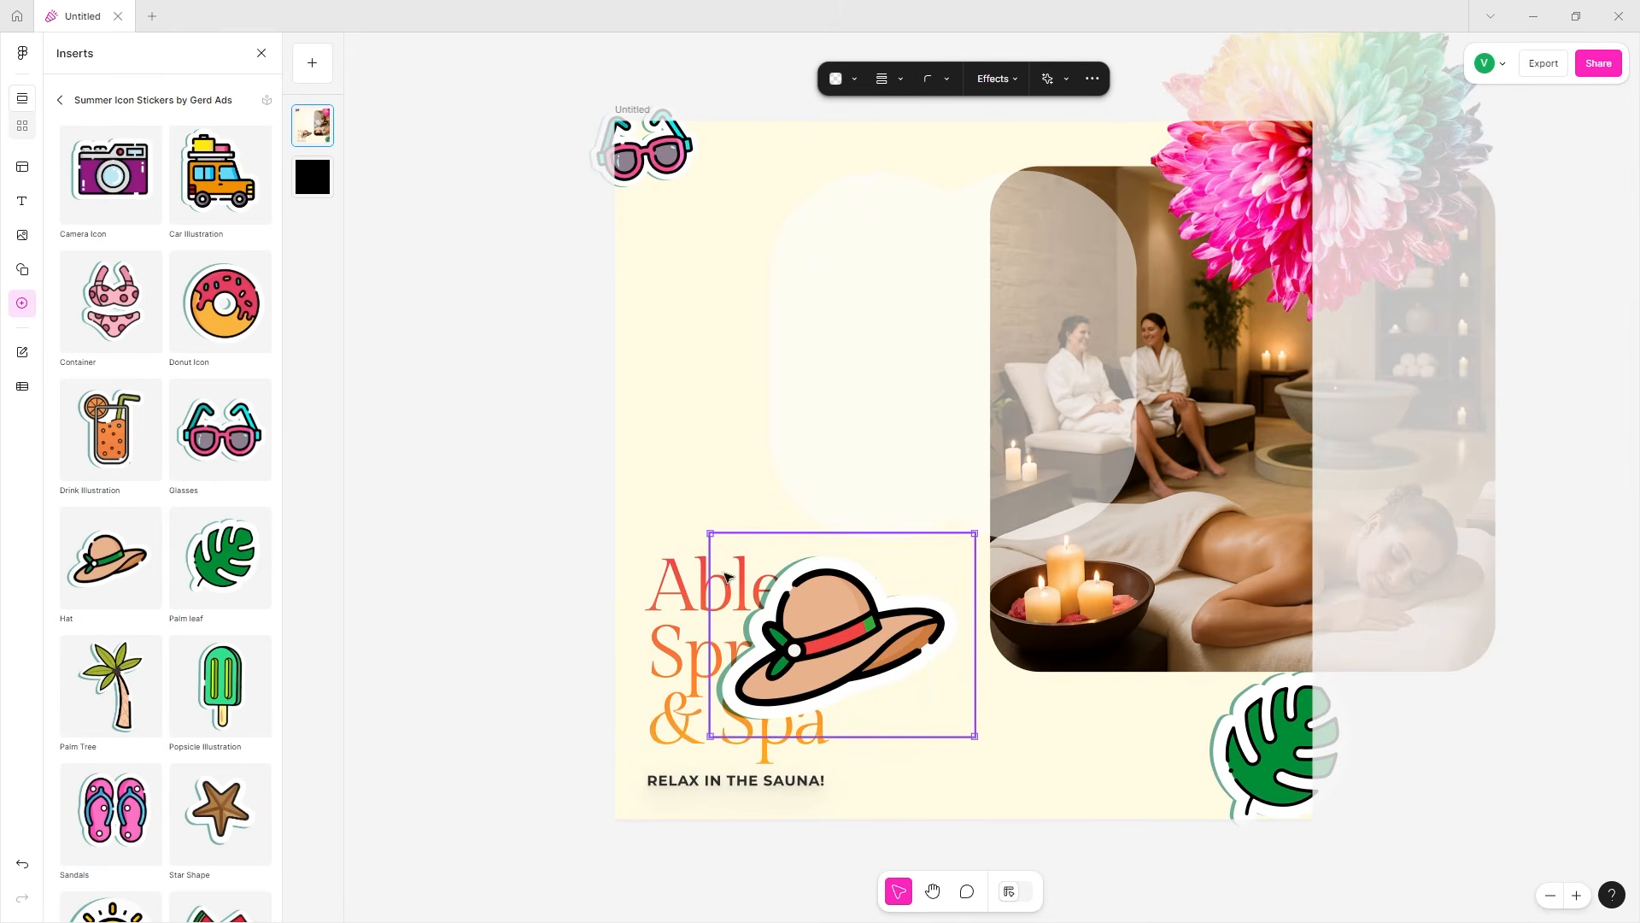
click(777, 581)
click(874, 632)
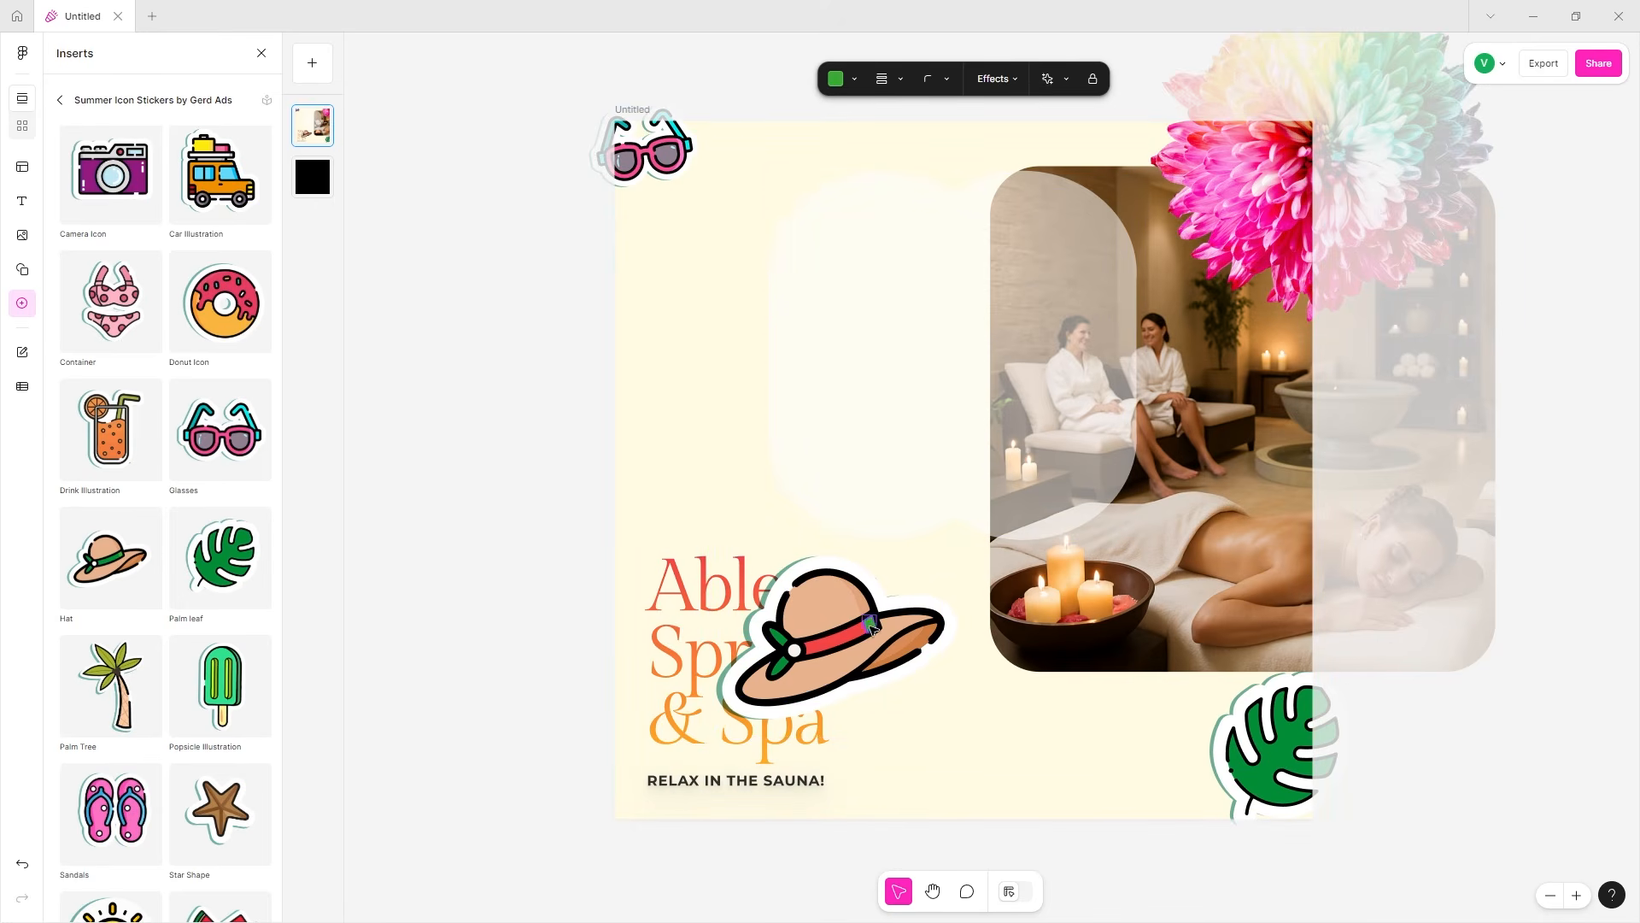
click(842, 85)
click(955, 163)
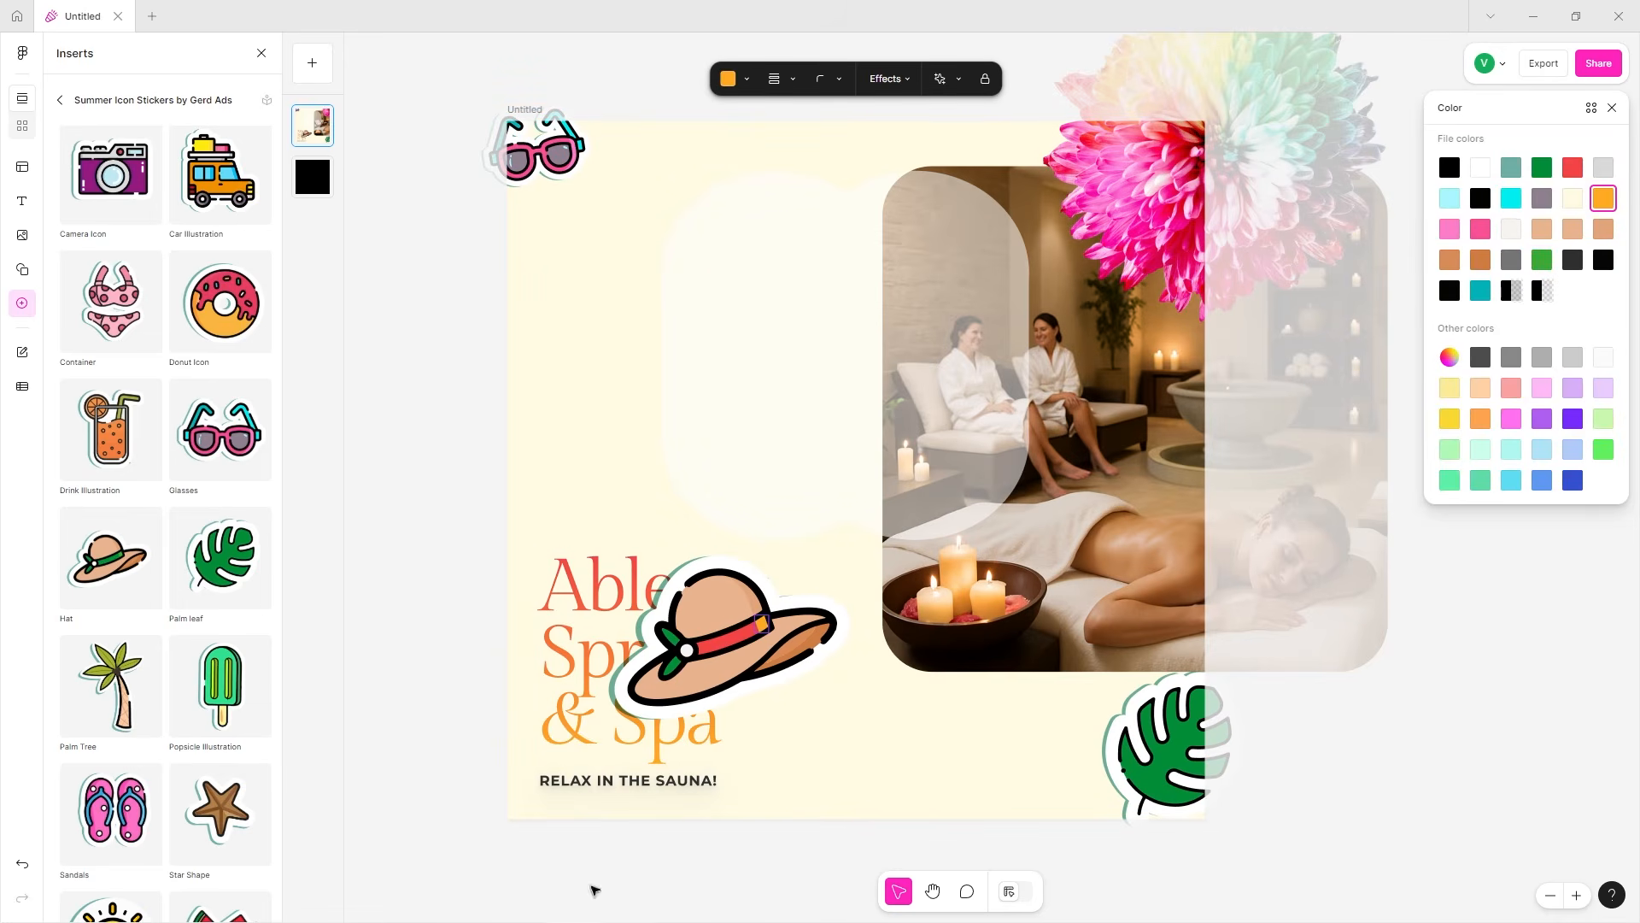
- Try red on the hat's green bow, and recolor both bow pieces orange
scroll(636, 650, up, 5)
click(740, 584)
click(735, 613)
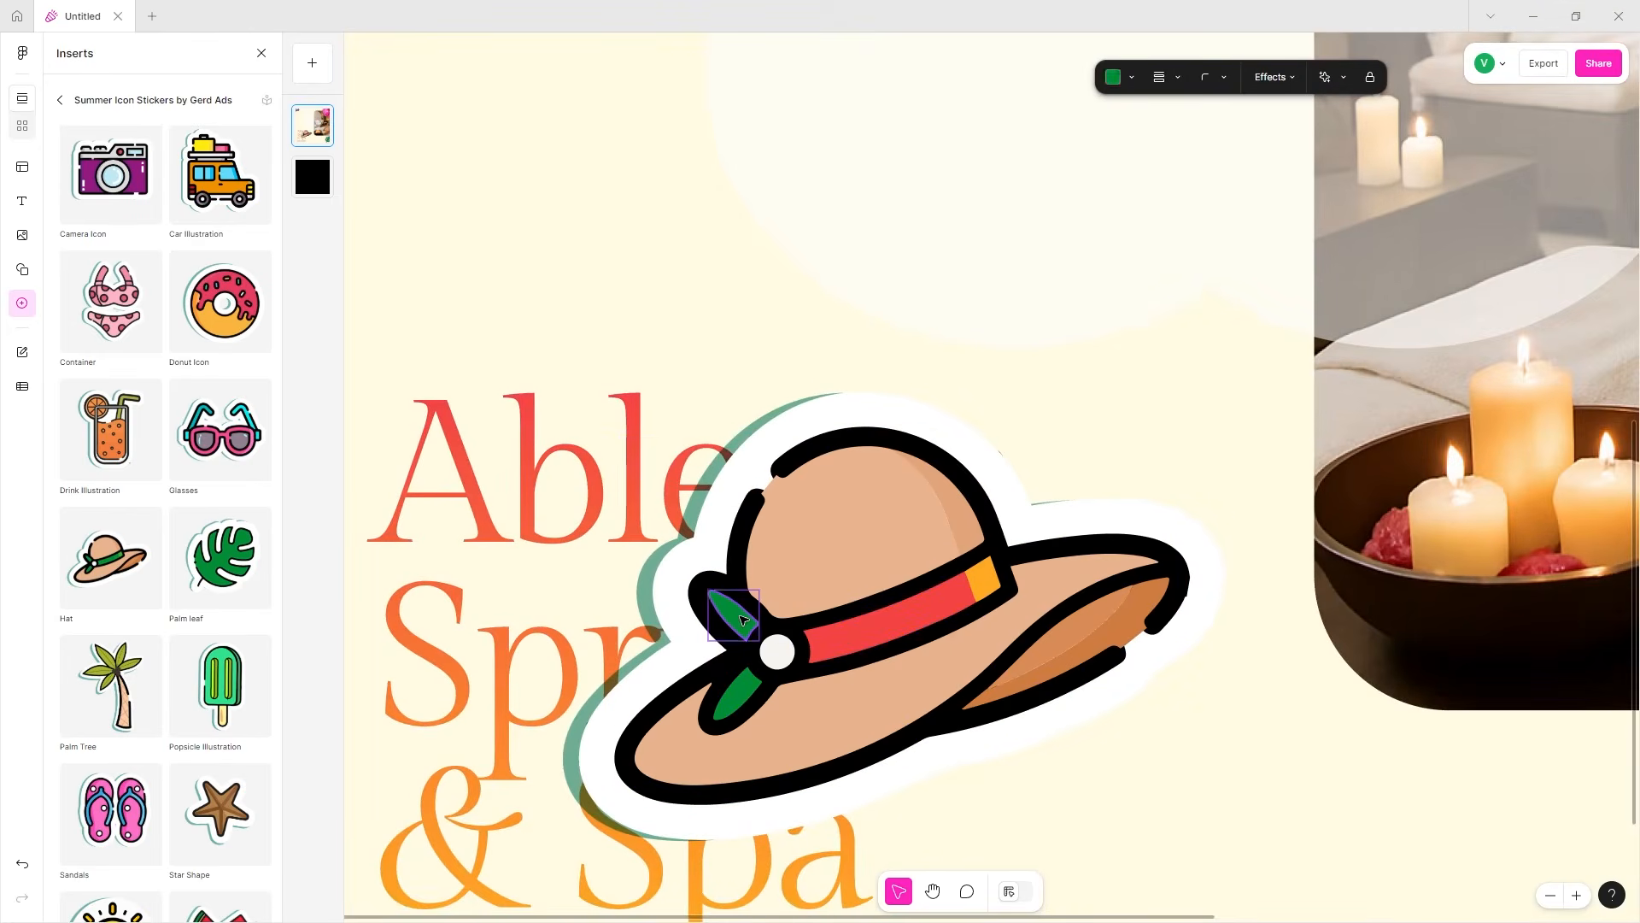
click(1117, 78)
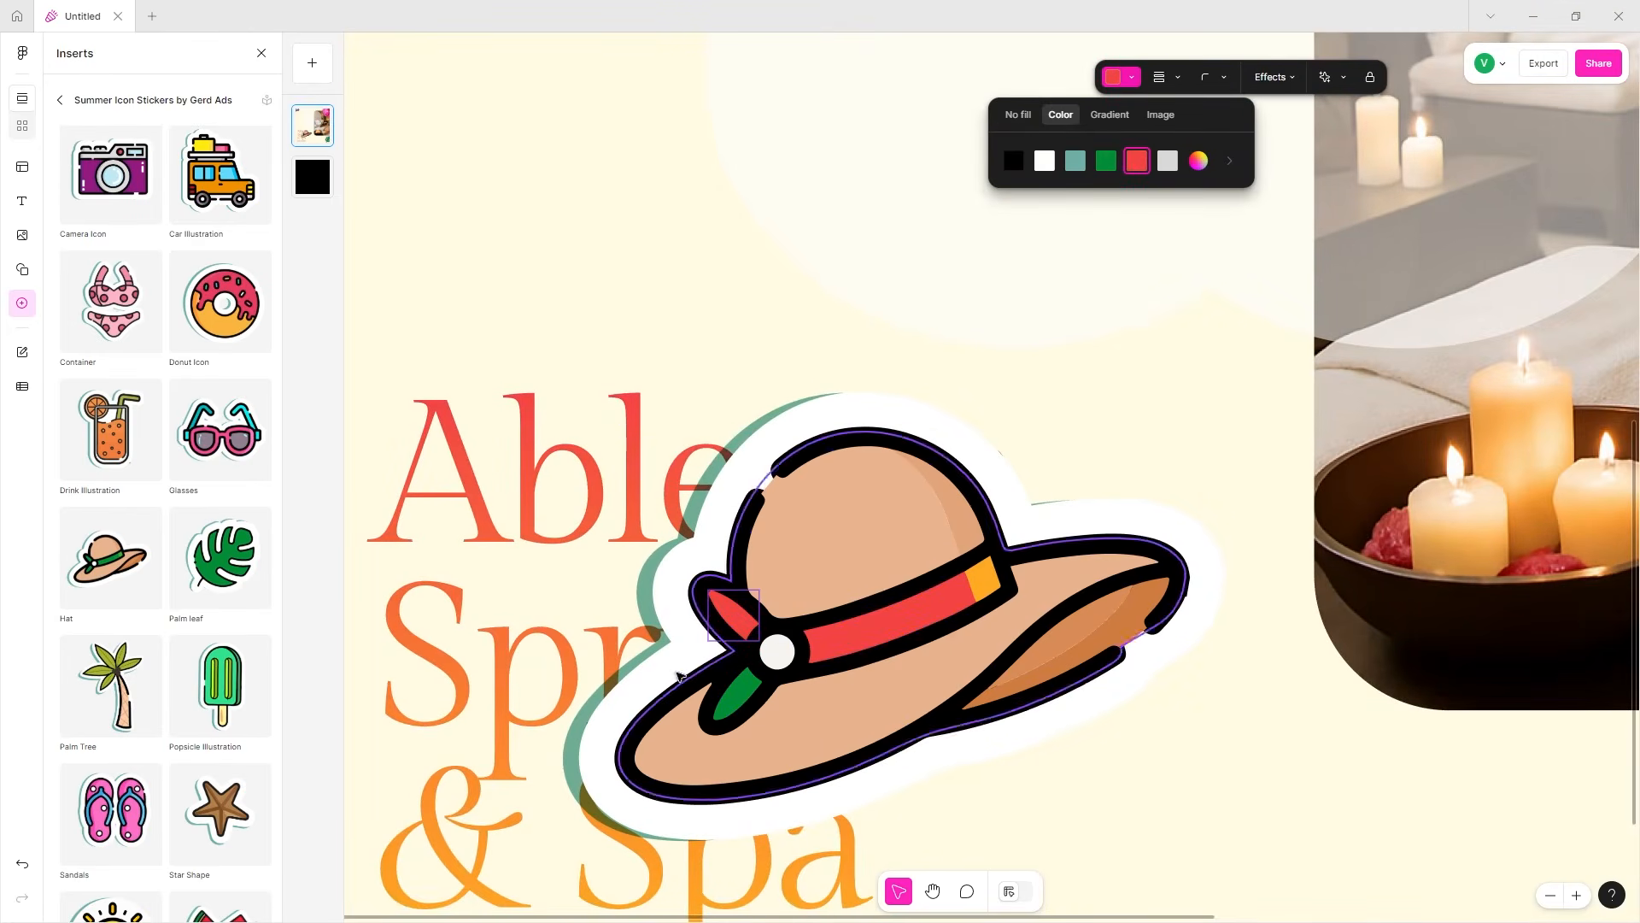
click(1136, 162)
click(1113, 81)
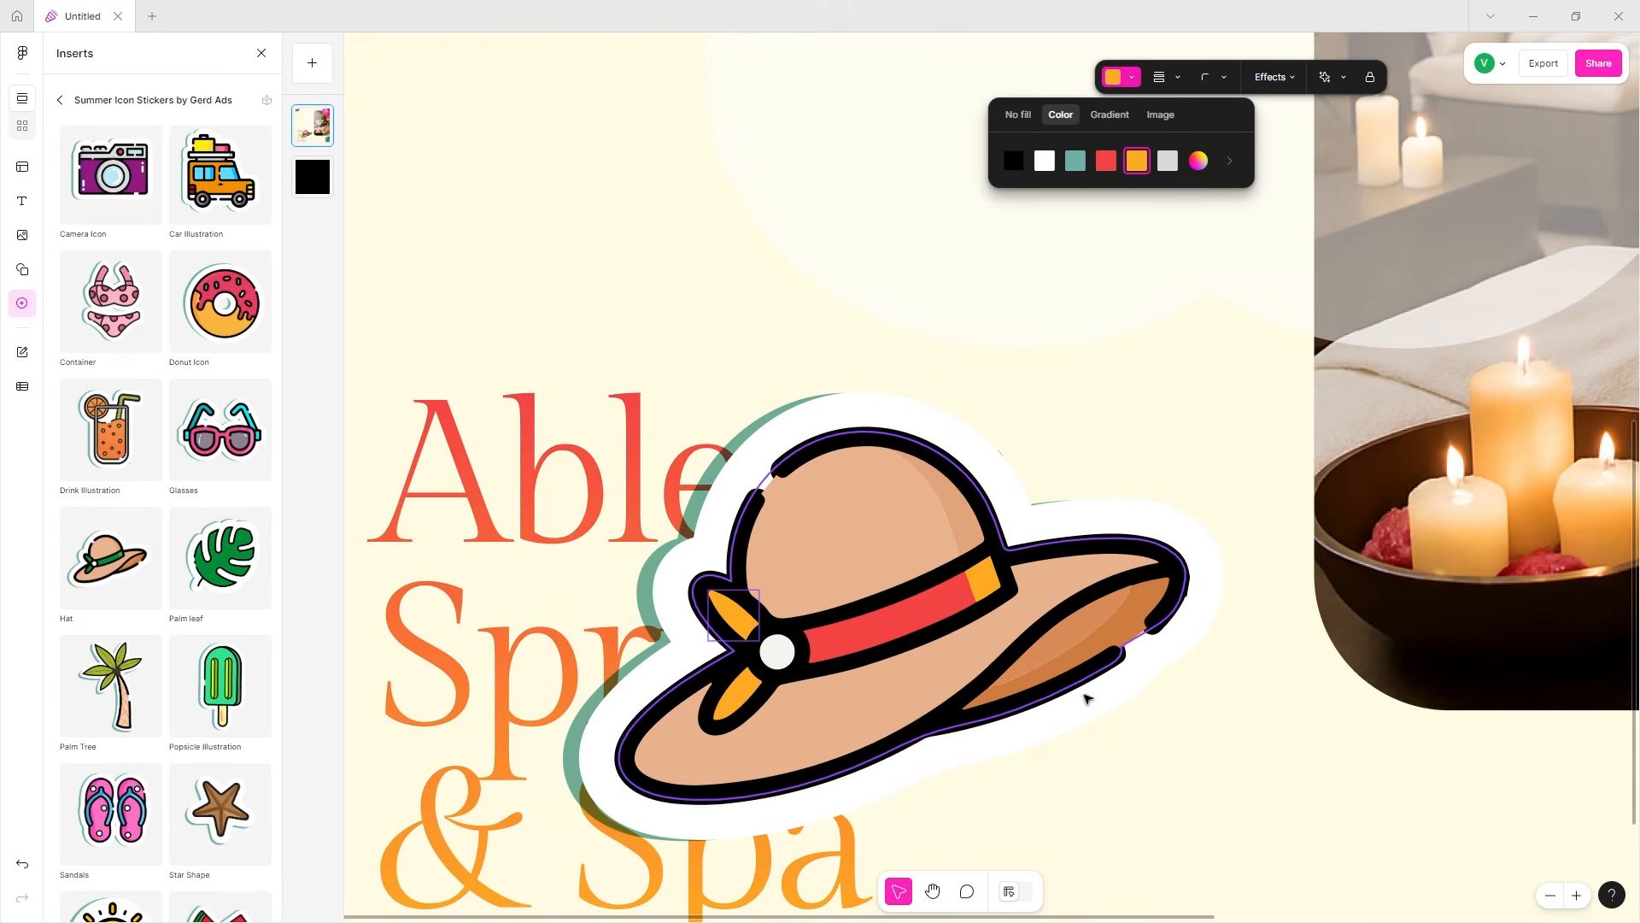
- Try a red fill on the teal outline shape behind the hat, and drag the shape out and delete it
click(744, 437)
click(837, 403)
click(842, 397)
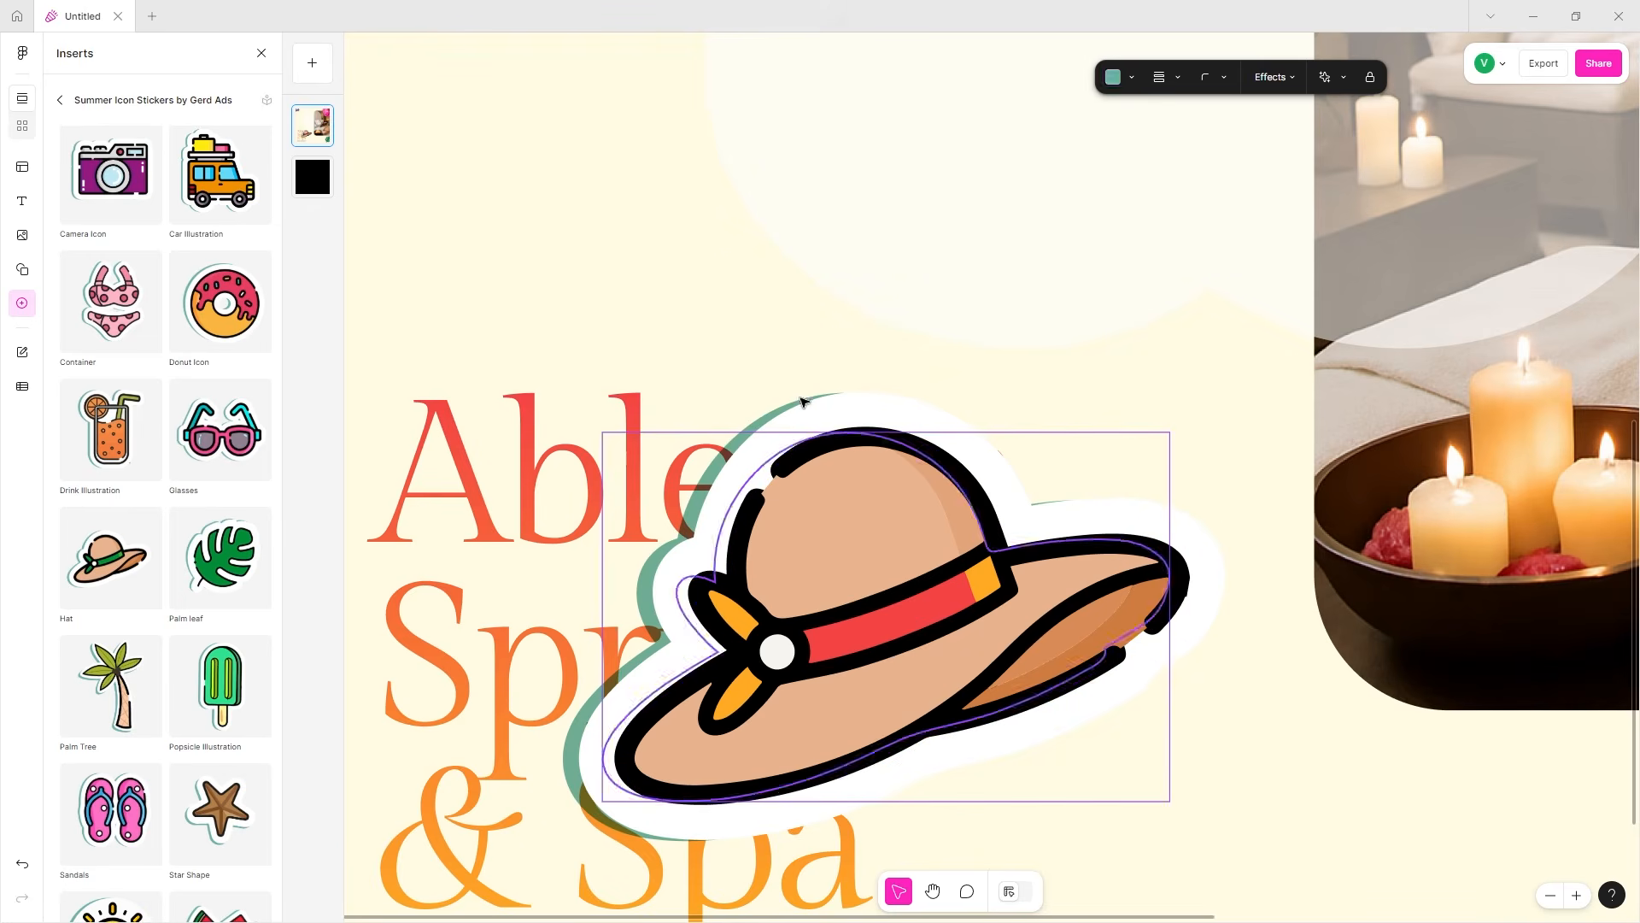
click(1113, 77)
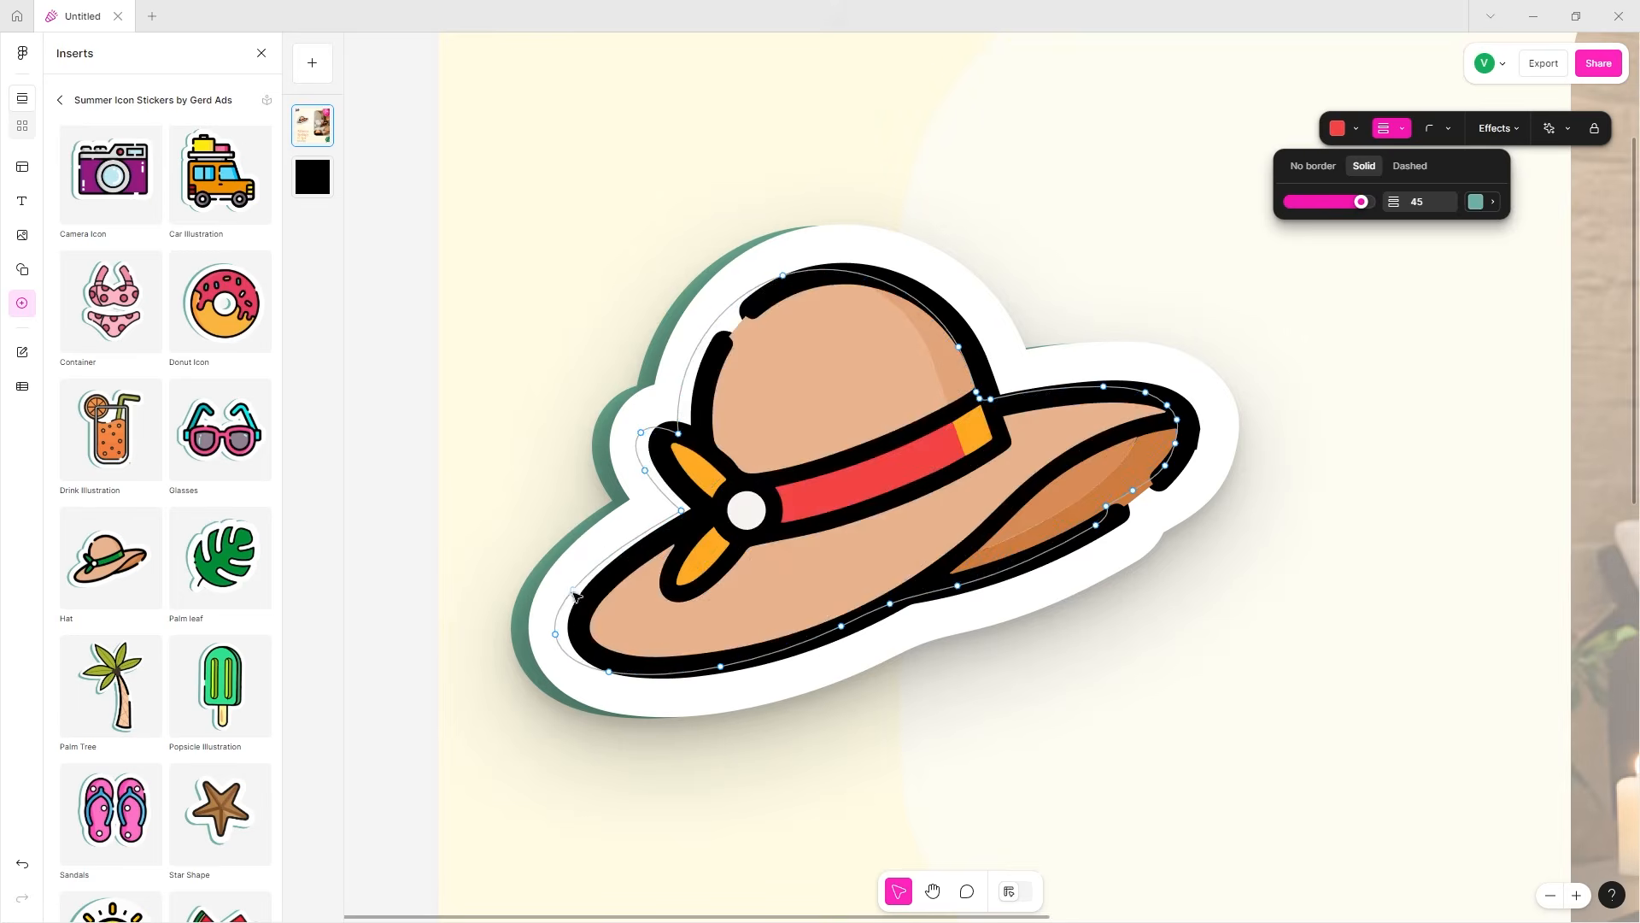
mouse_move(611, 642)
mouse_down()
mouse_move(601, 683)
mouse_move(598, 574)
mouse_move(568, 656)
mouse_move(772, 516)
mouse_move(897, 478)
mouse_move(1008, 530)
mouse_move(1208, 469)
mouse_move(1365, 527)
mouse_up()
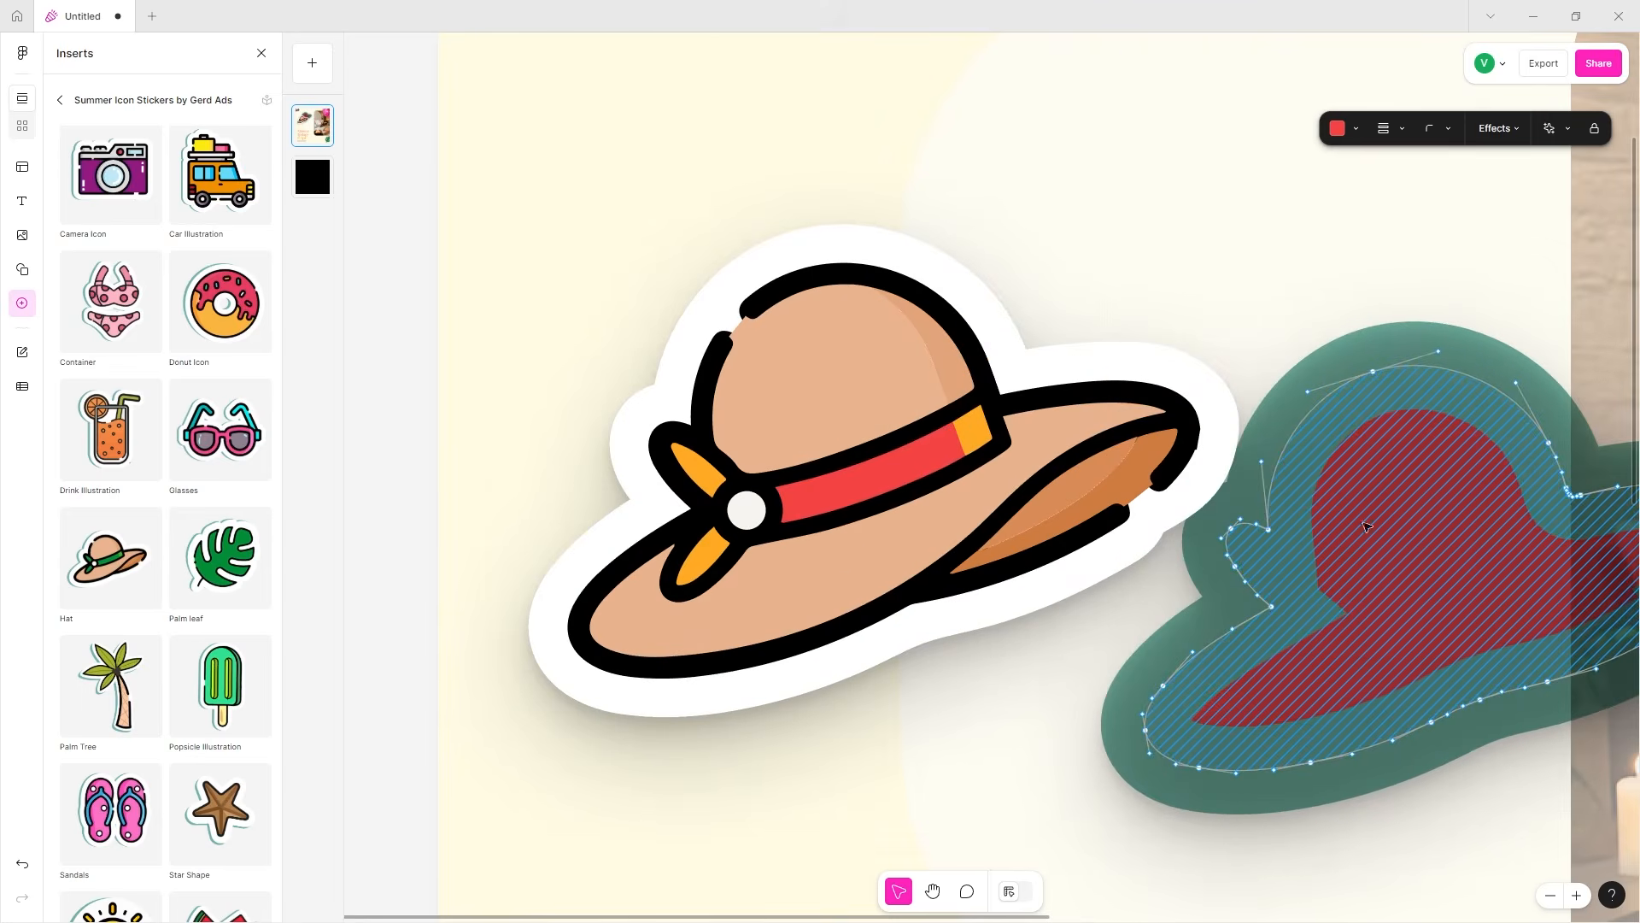
click(1106, 764)
key(Delete)
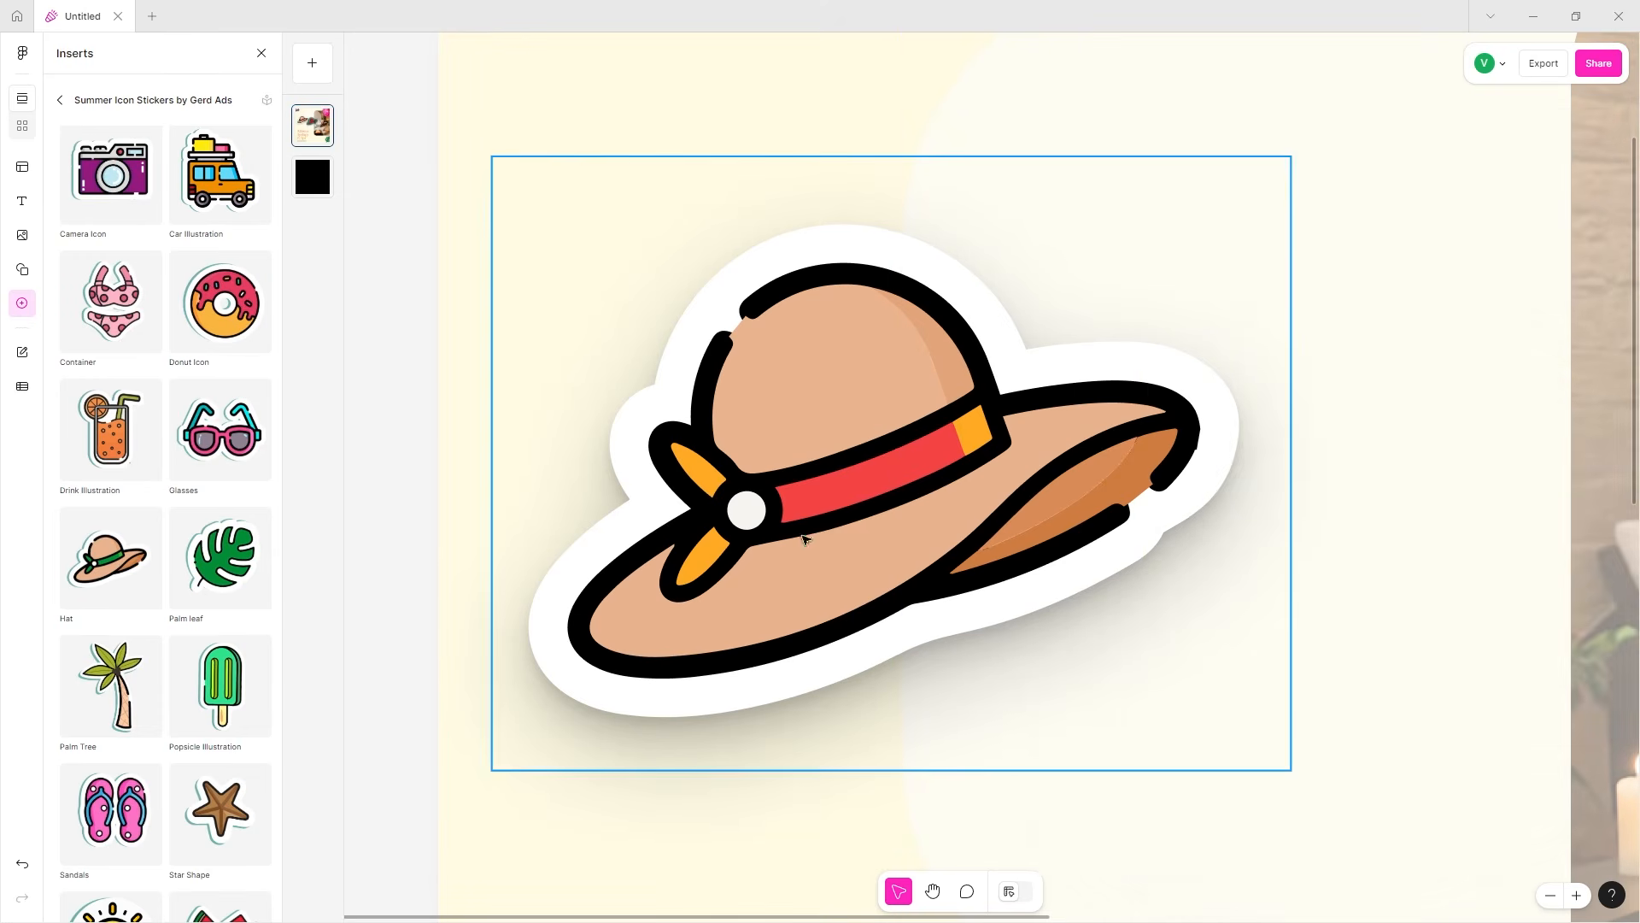
- Shrink and tilt the hat sticker and place it over the end of the word Ableton in the title
drag(914, 559, 911, 623)
scroll(908, 621, down, 5)
scroll(905, 615, down, 3)
drag(879, 398, 845, 569)
drag(845, 398, 1060, 607)
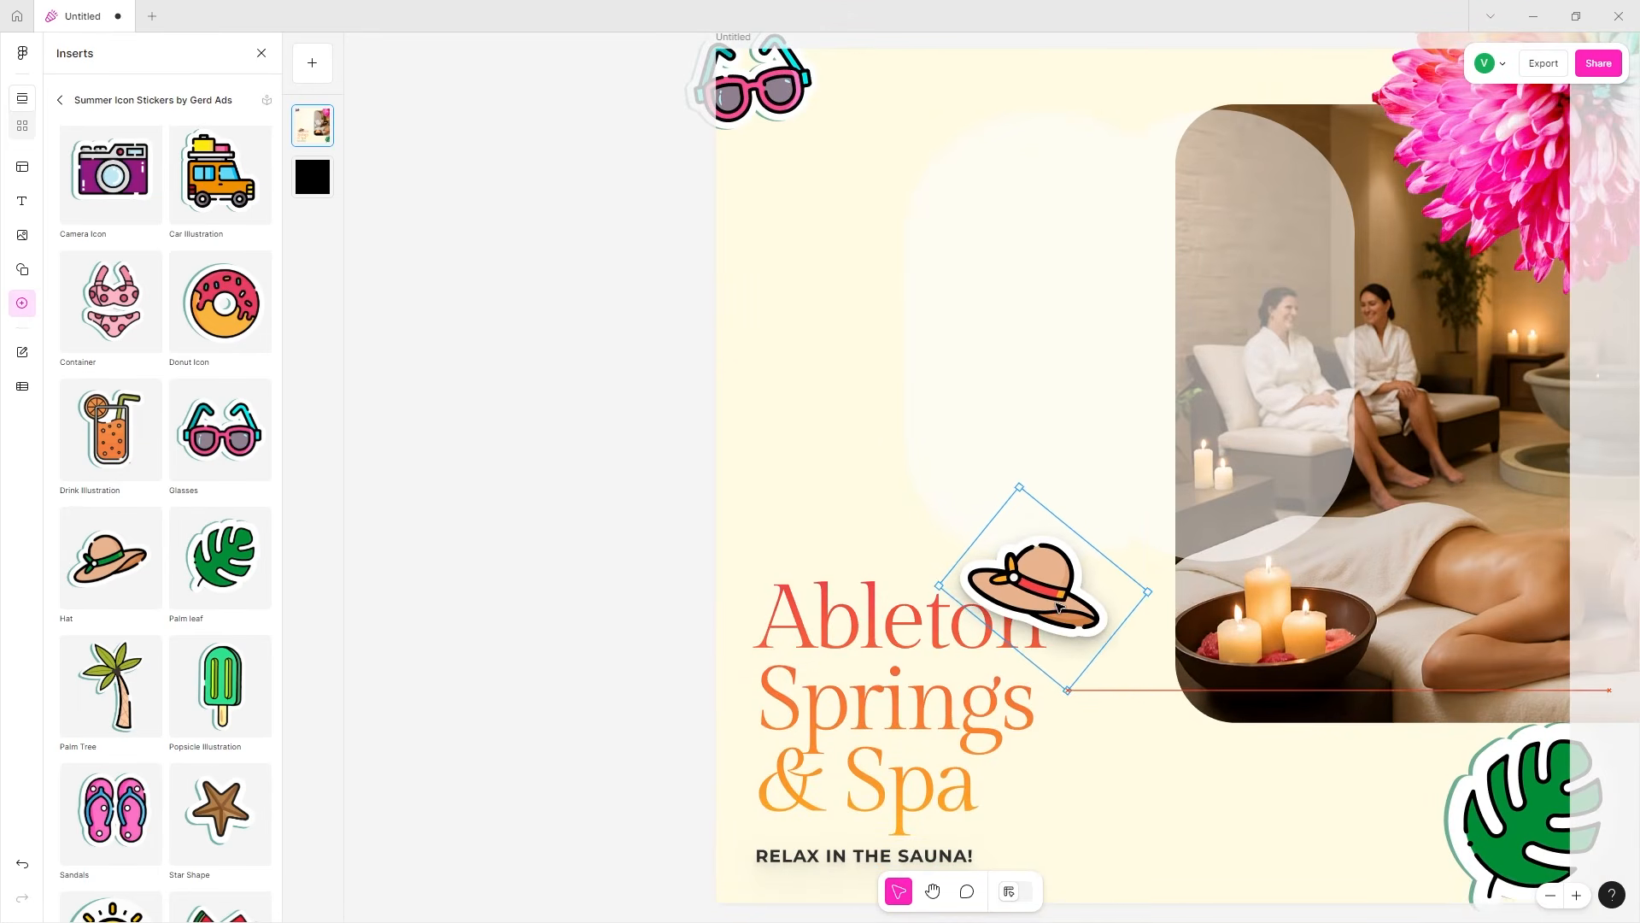
right_click(1037, 608)
click(996, 626)
click(1033, 754)
- Delete the flower from the post's upper-right corner
drag(1031, 807, 672, 813)
click(777, 728)
click(1186, 212)
scroll(1172, 185, up, 2)
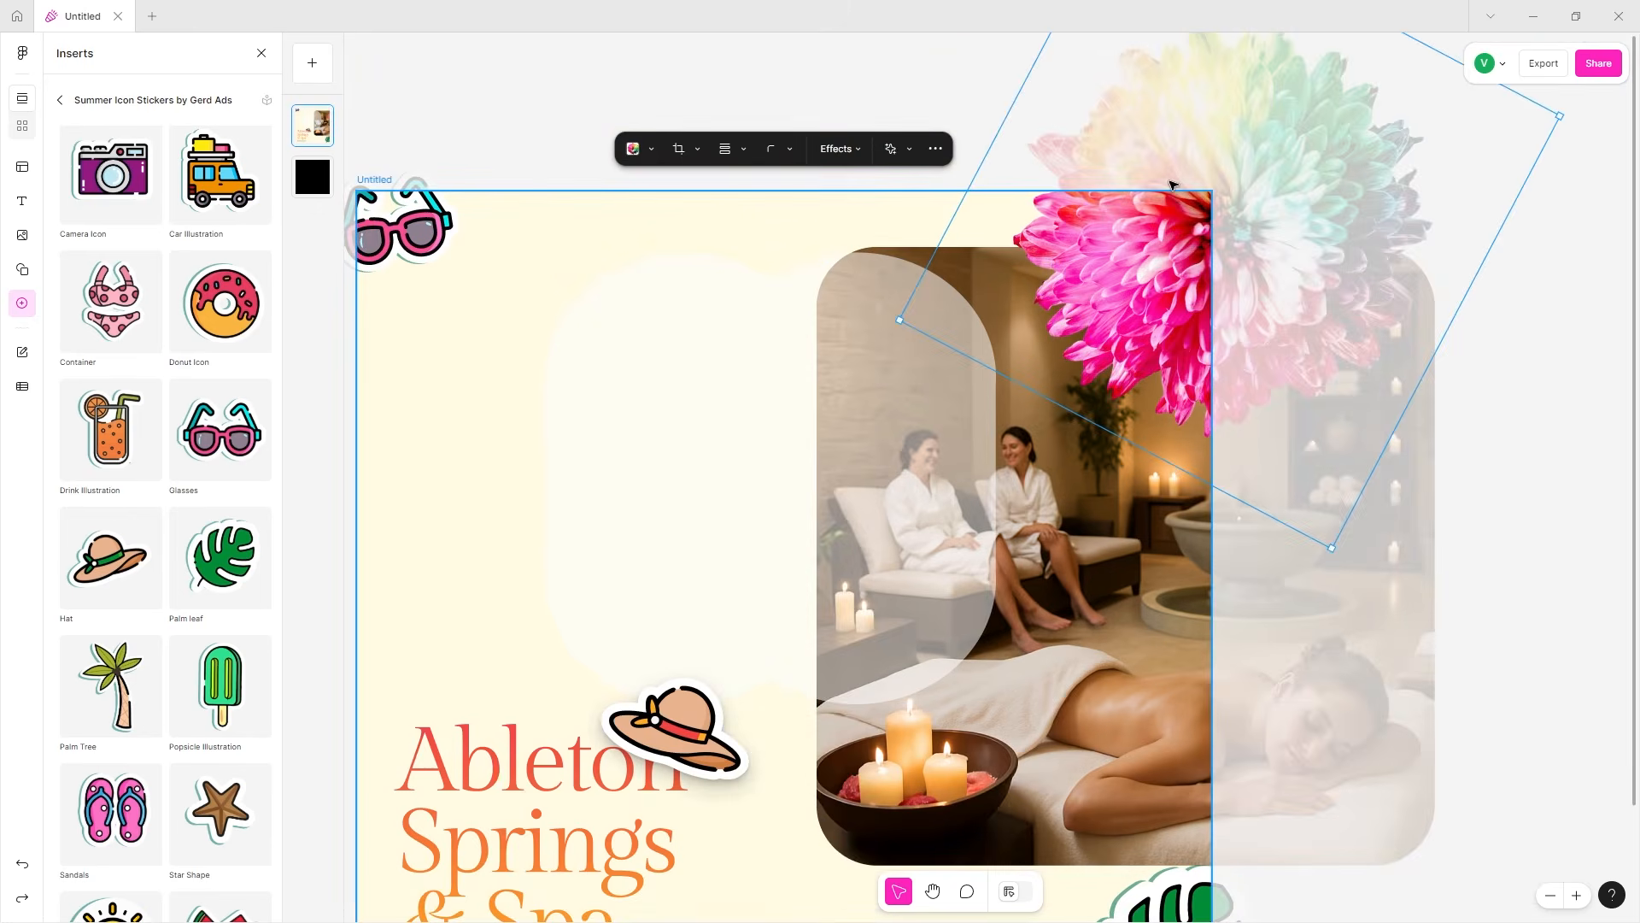
key(Delete)
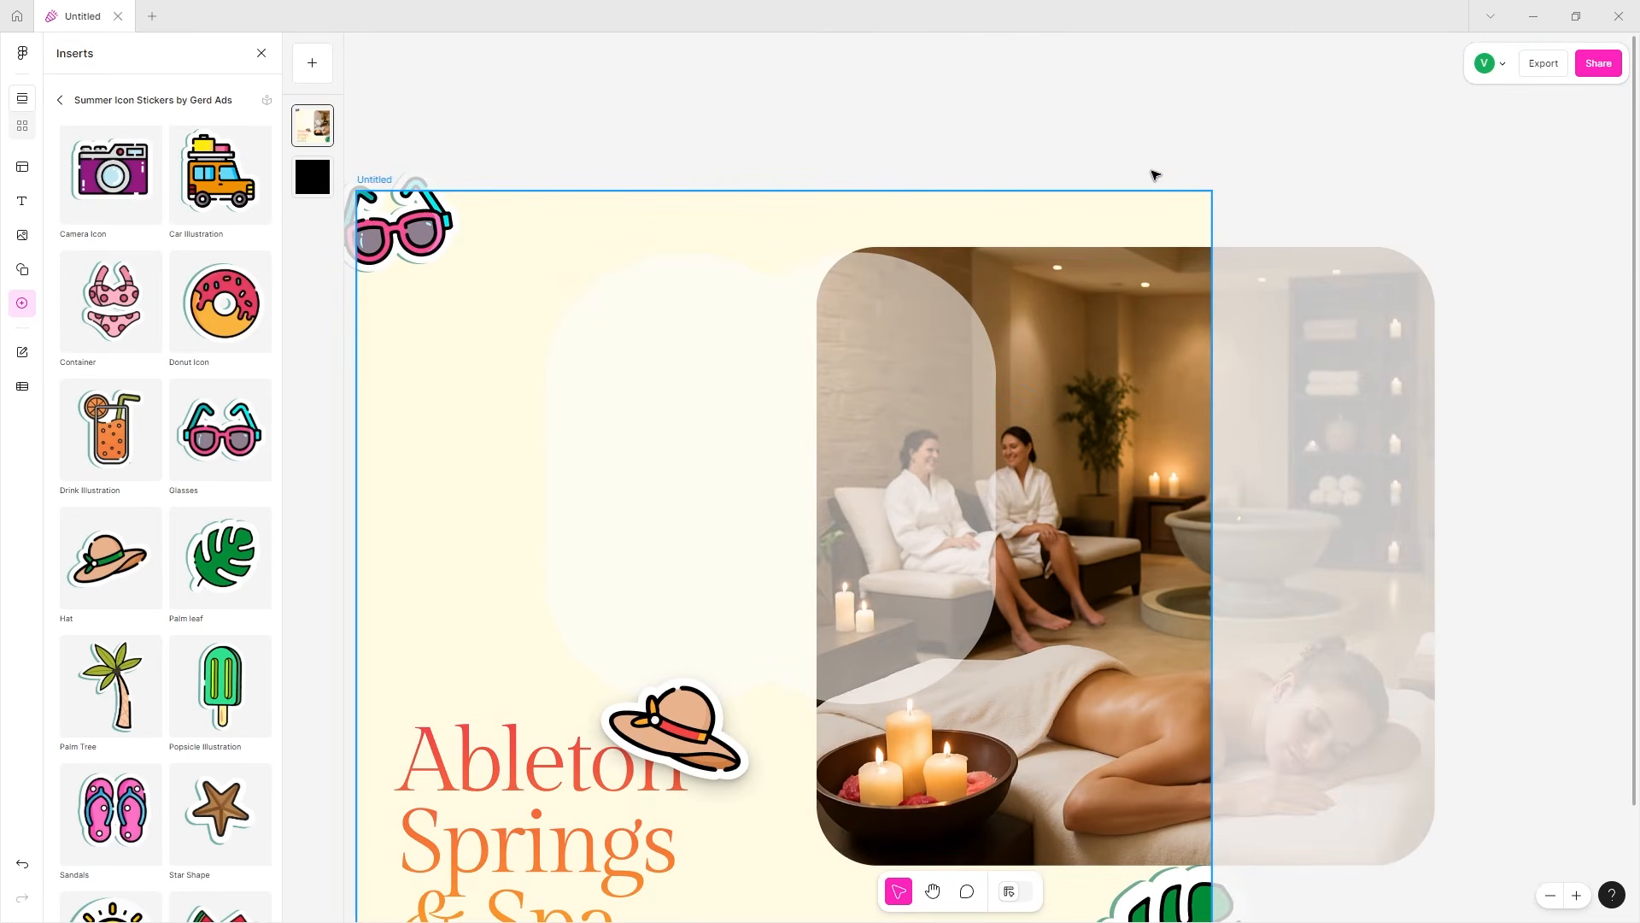
- Examine the content-editing and bulk-create features, and try the Hand tool for moving around the post
scroll(693, 769, down, 4)
scroll(694, 769, left, 2)
scroll(675, 787, up, 3)
click(820, 410)
click(20, 355)
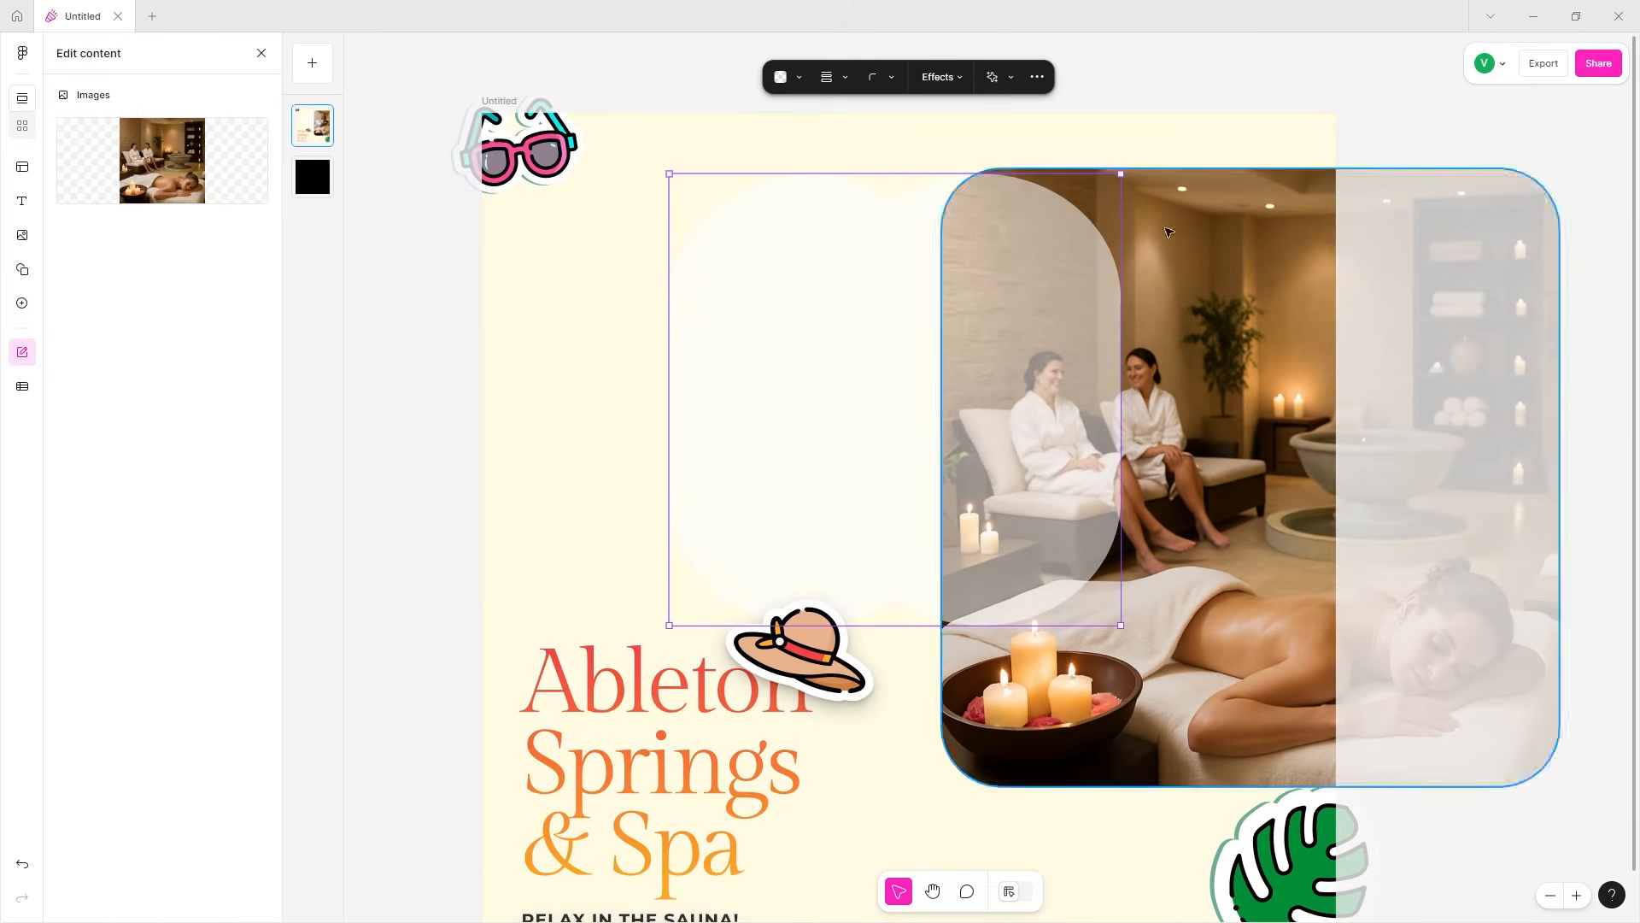
click(22, 388)
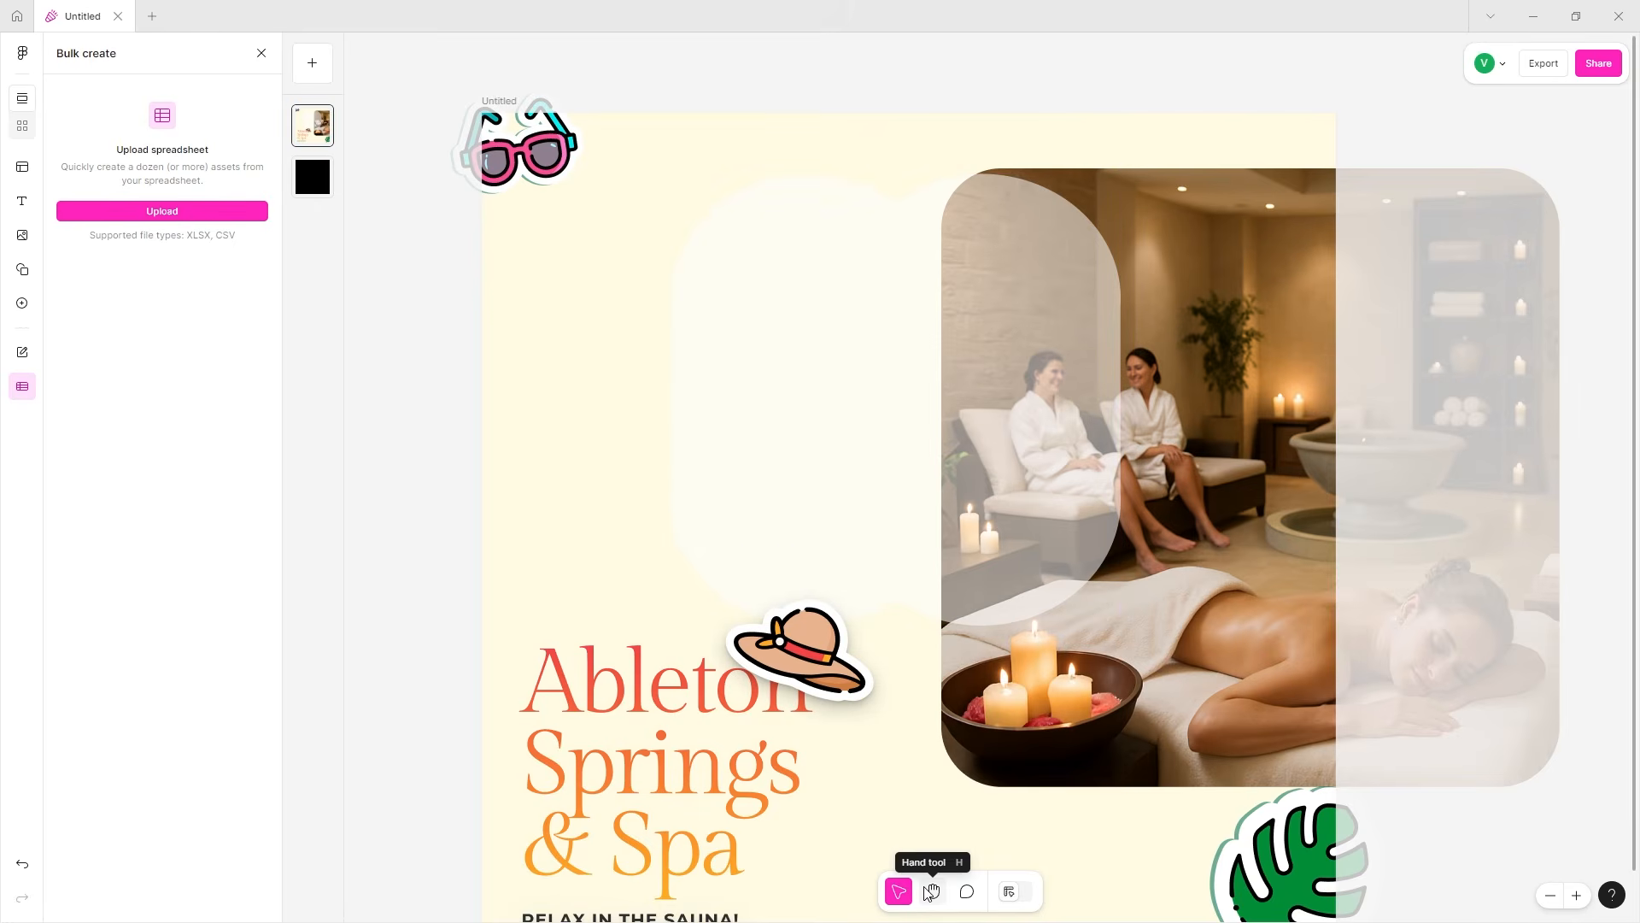
scroll(824, 803, down, 2)
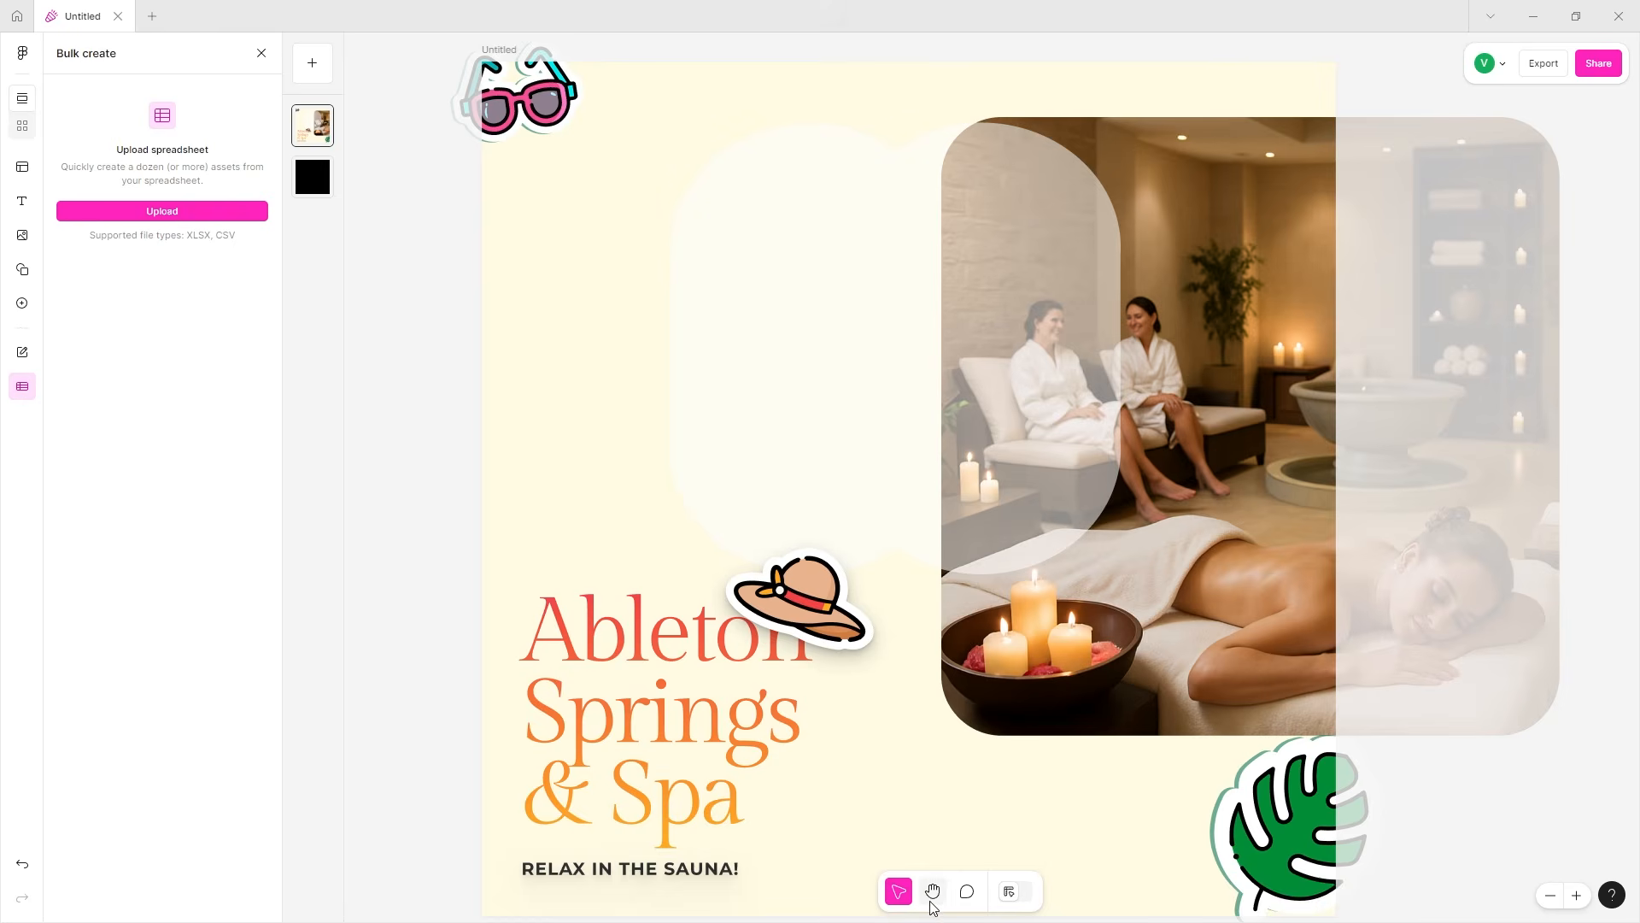
scroll(738, 589, left, 4)
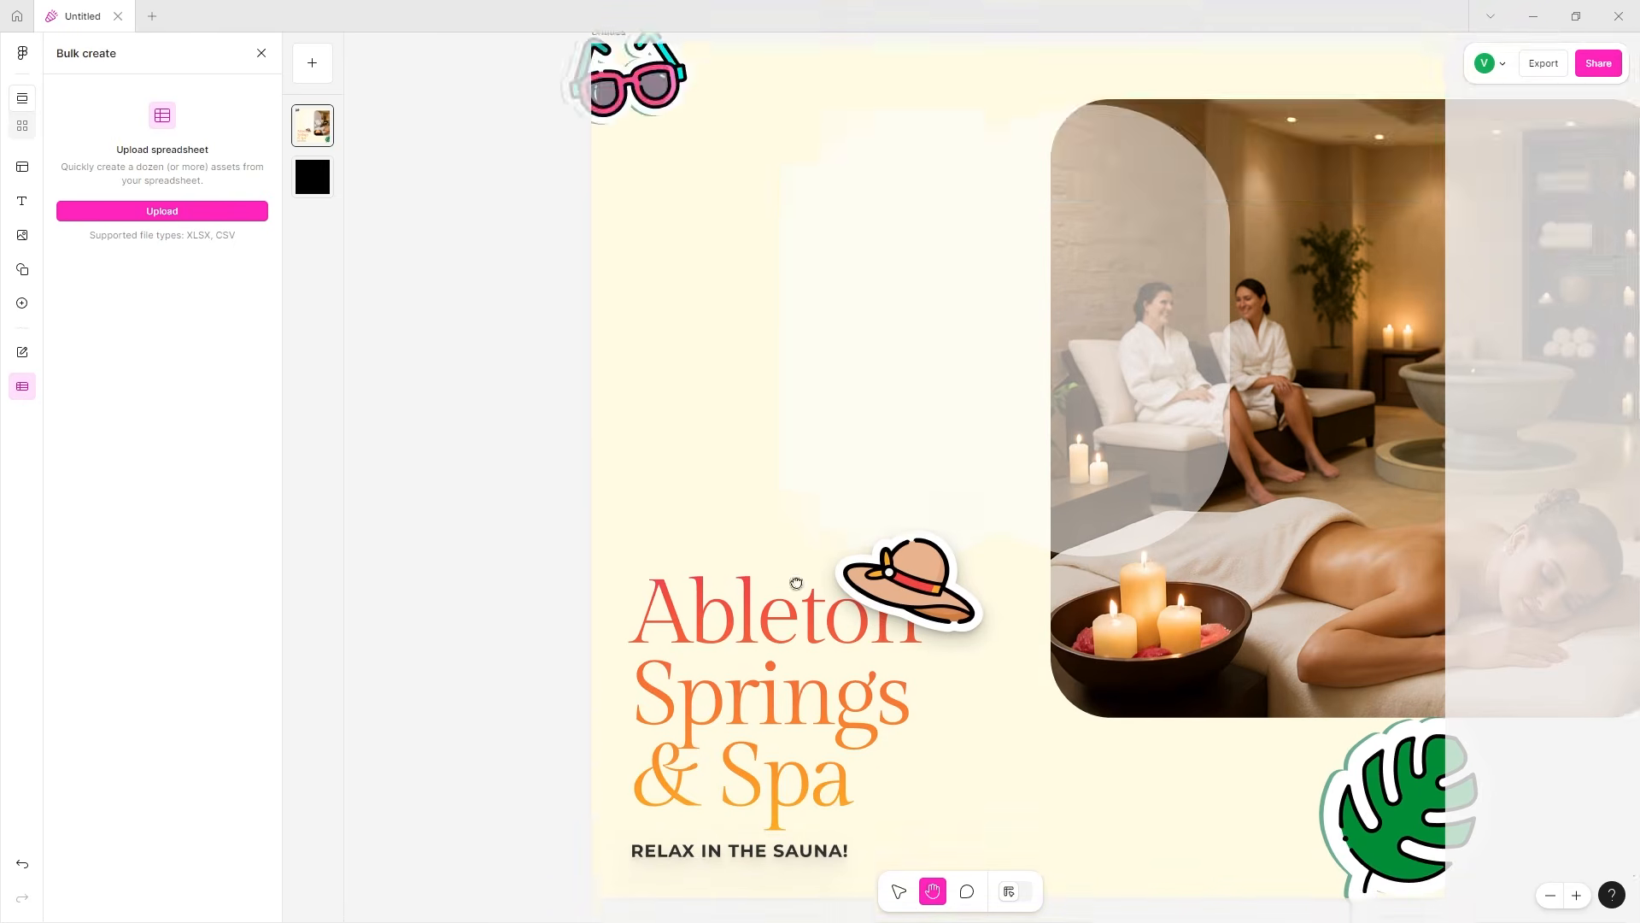
scroll(739, 589, down, 2)
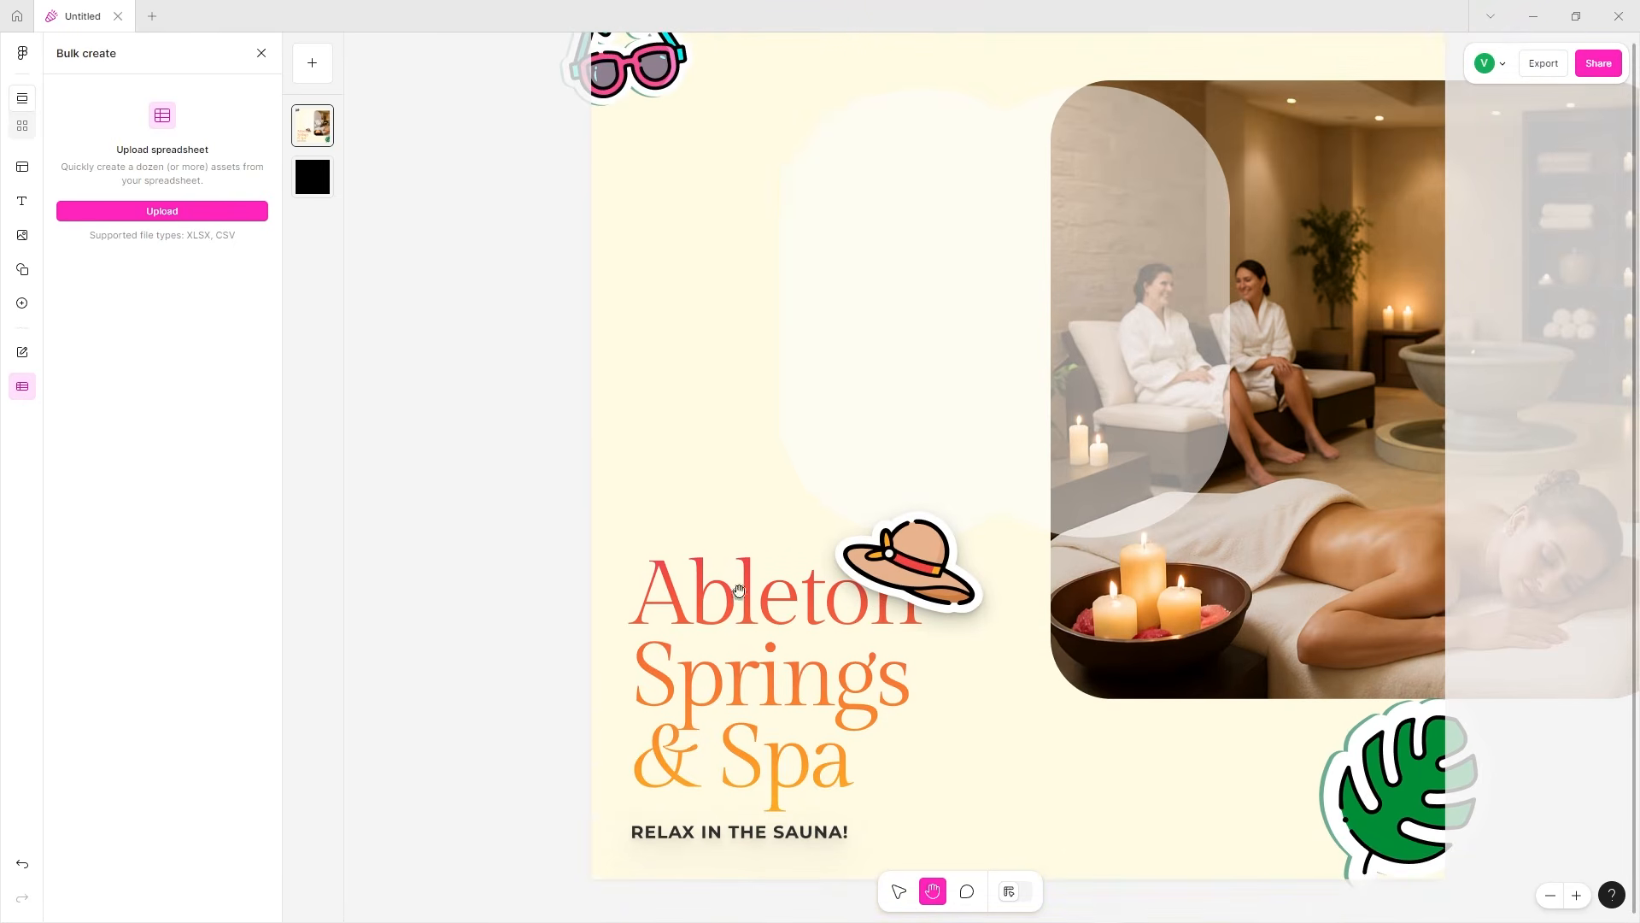
click(967, 891)
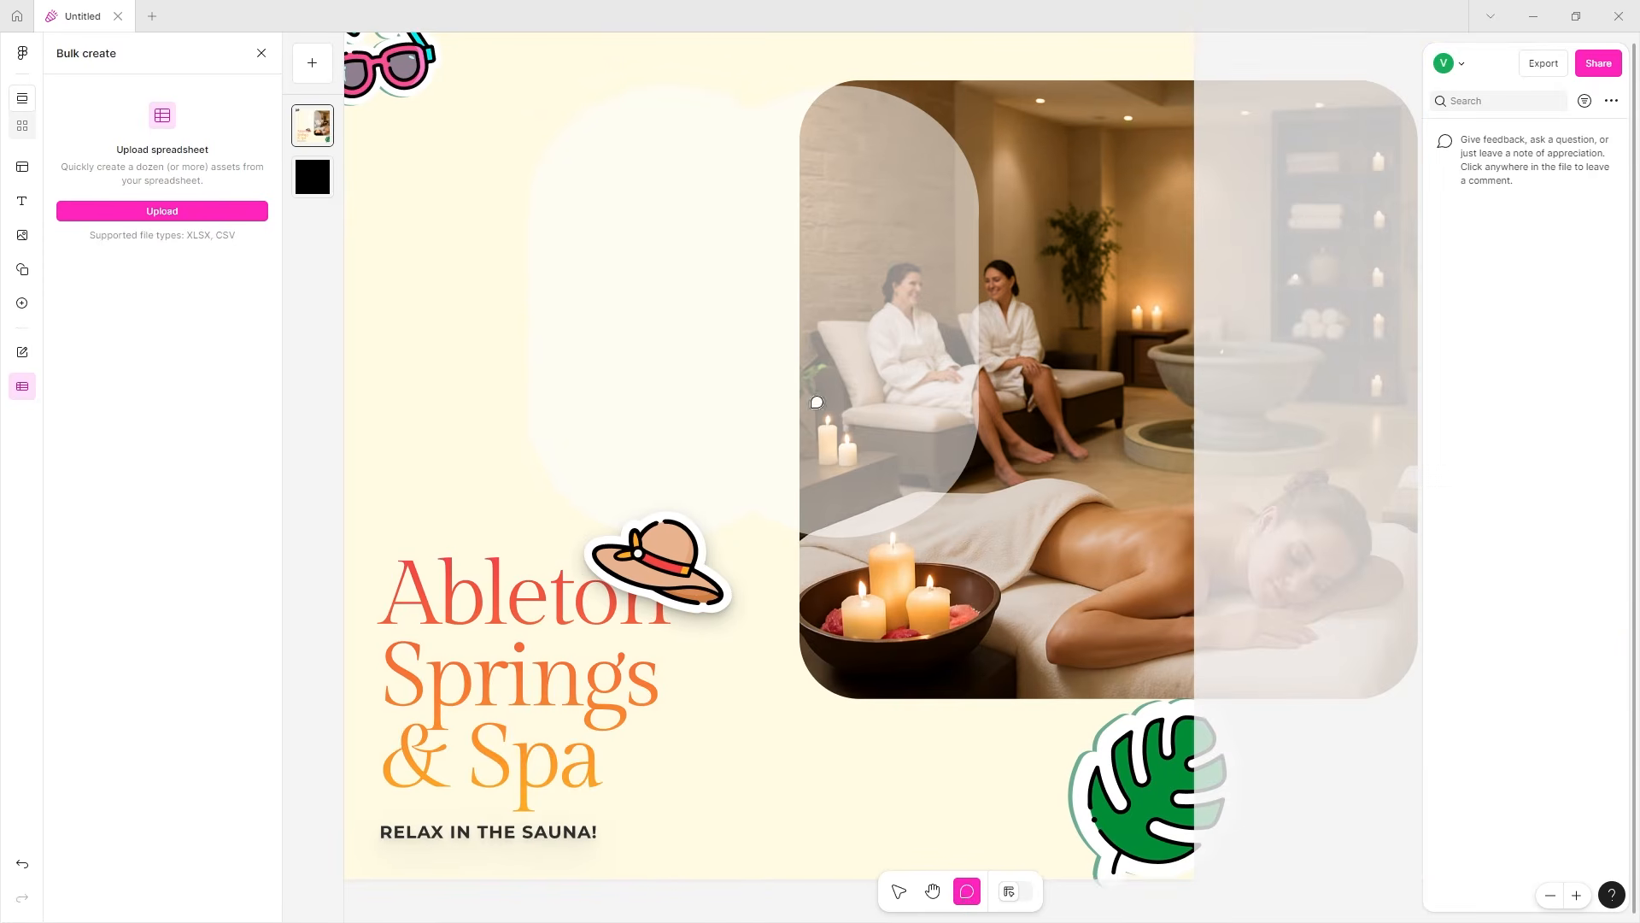
click(1188, 63)
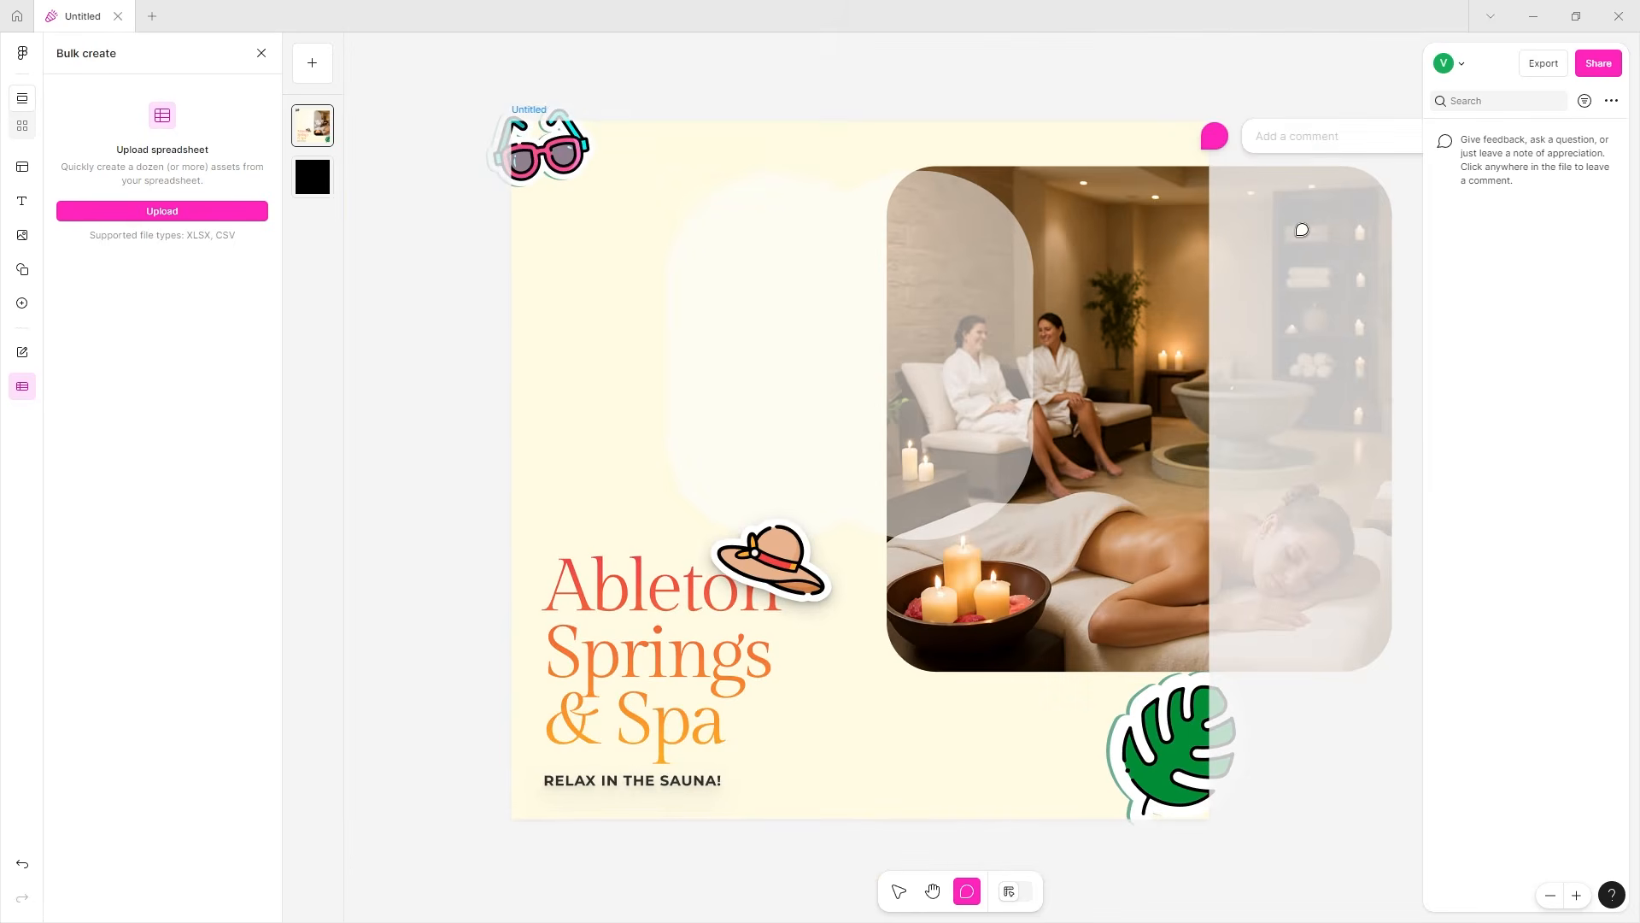
text(good work)
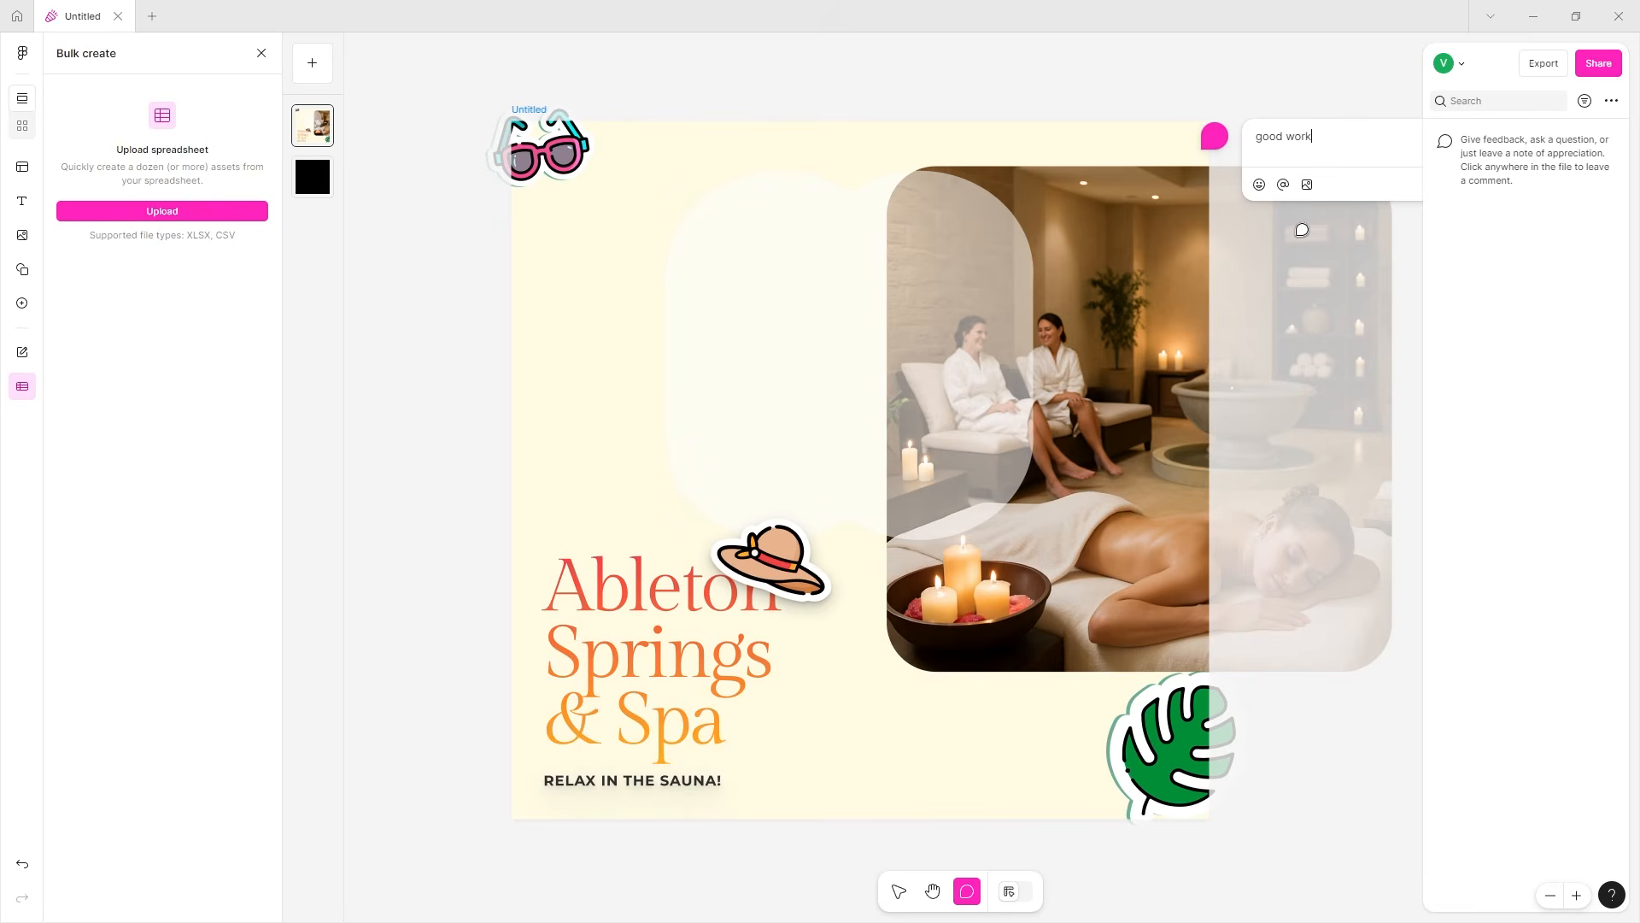
click(1259, 184)
click(1172, 319)
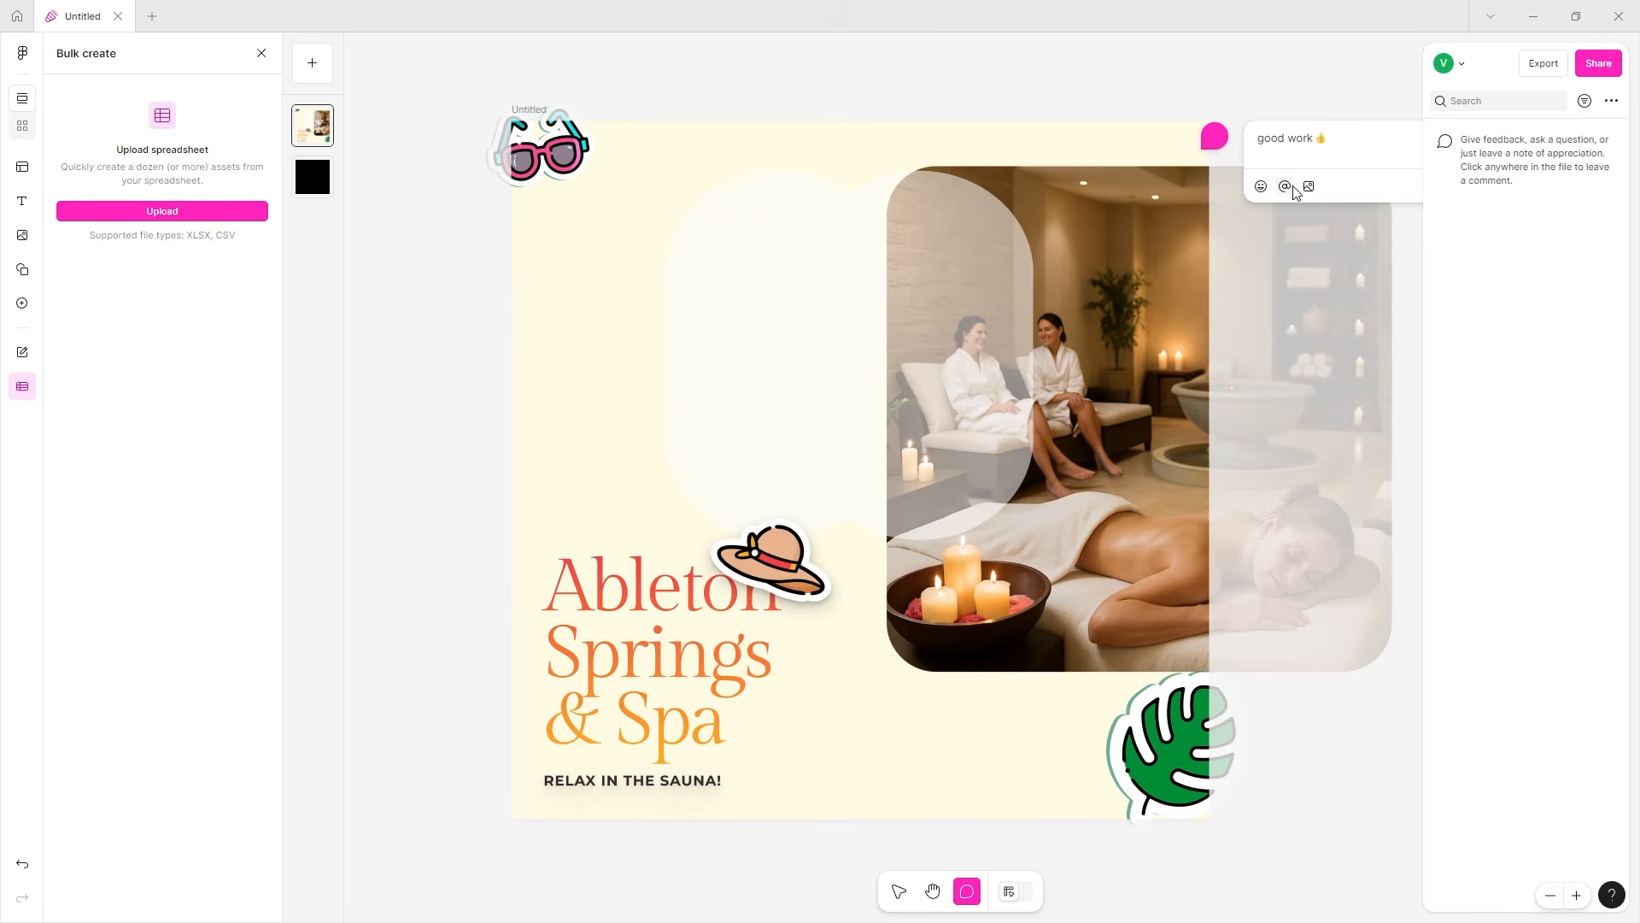
click(1286, 188)
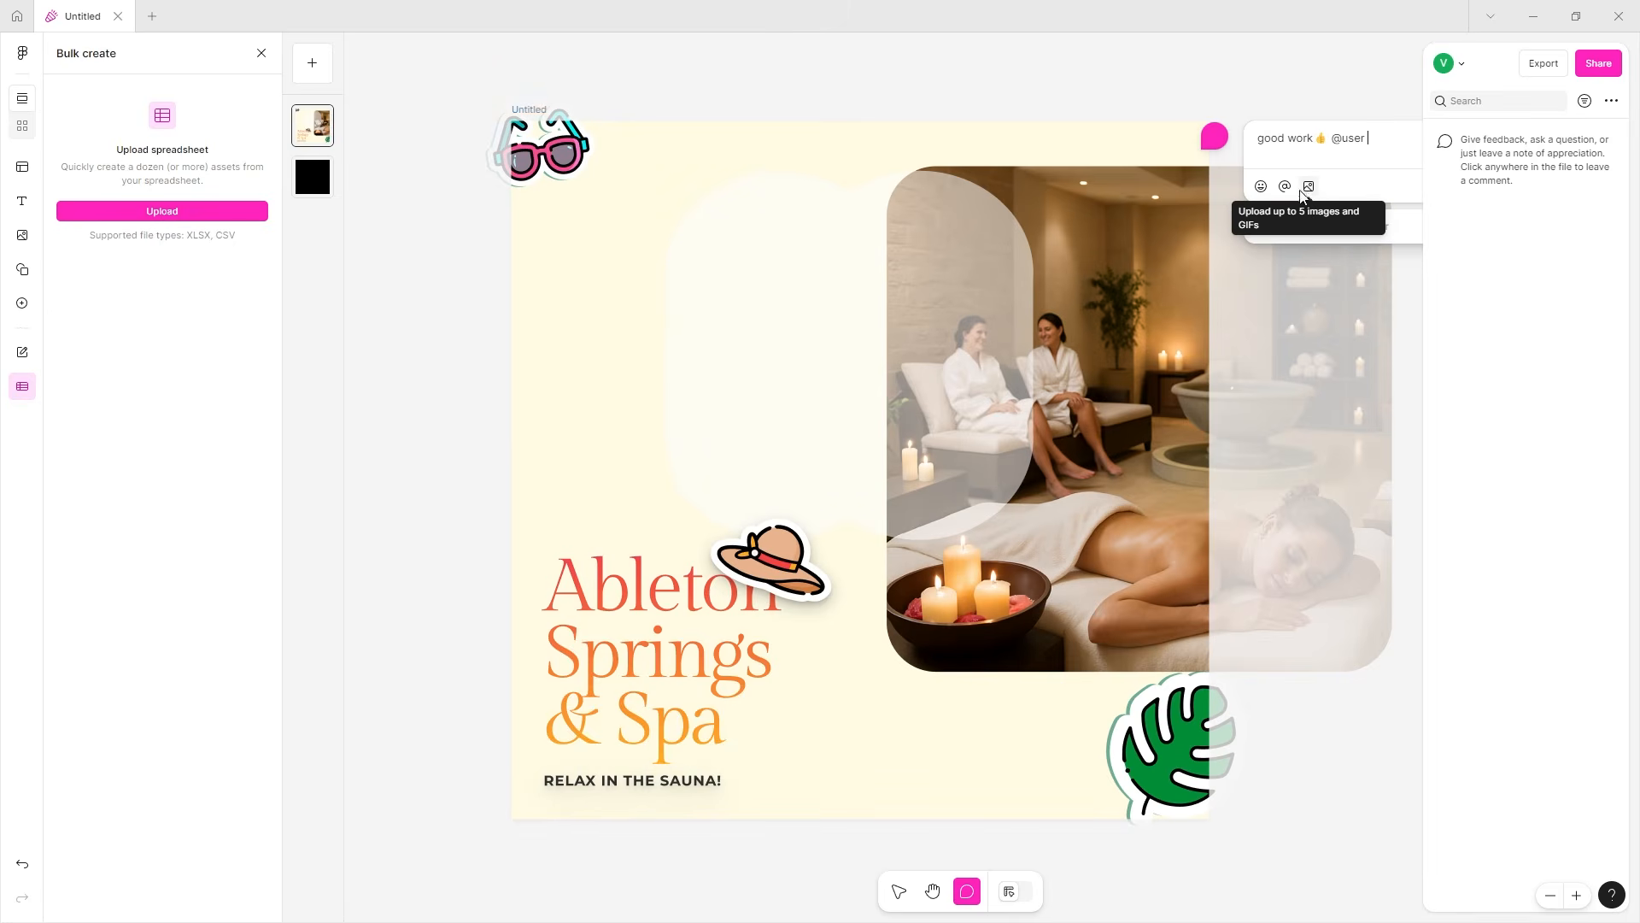
click(1307, 187)
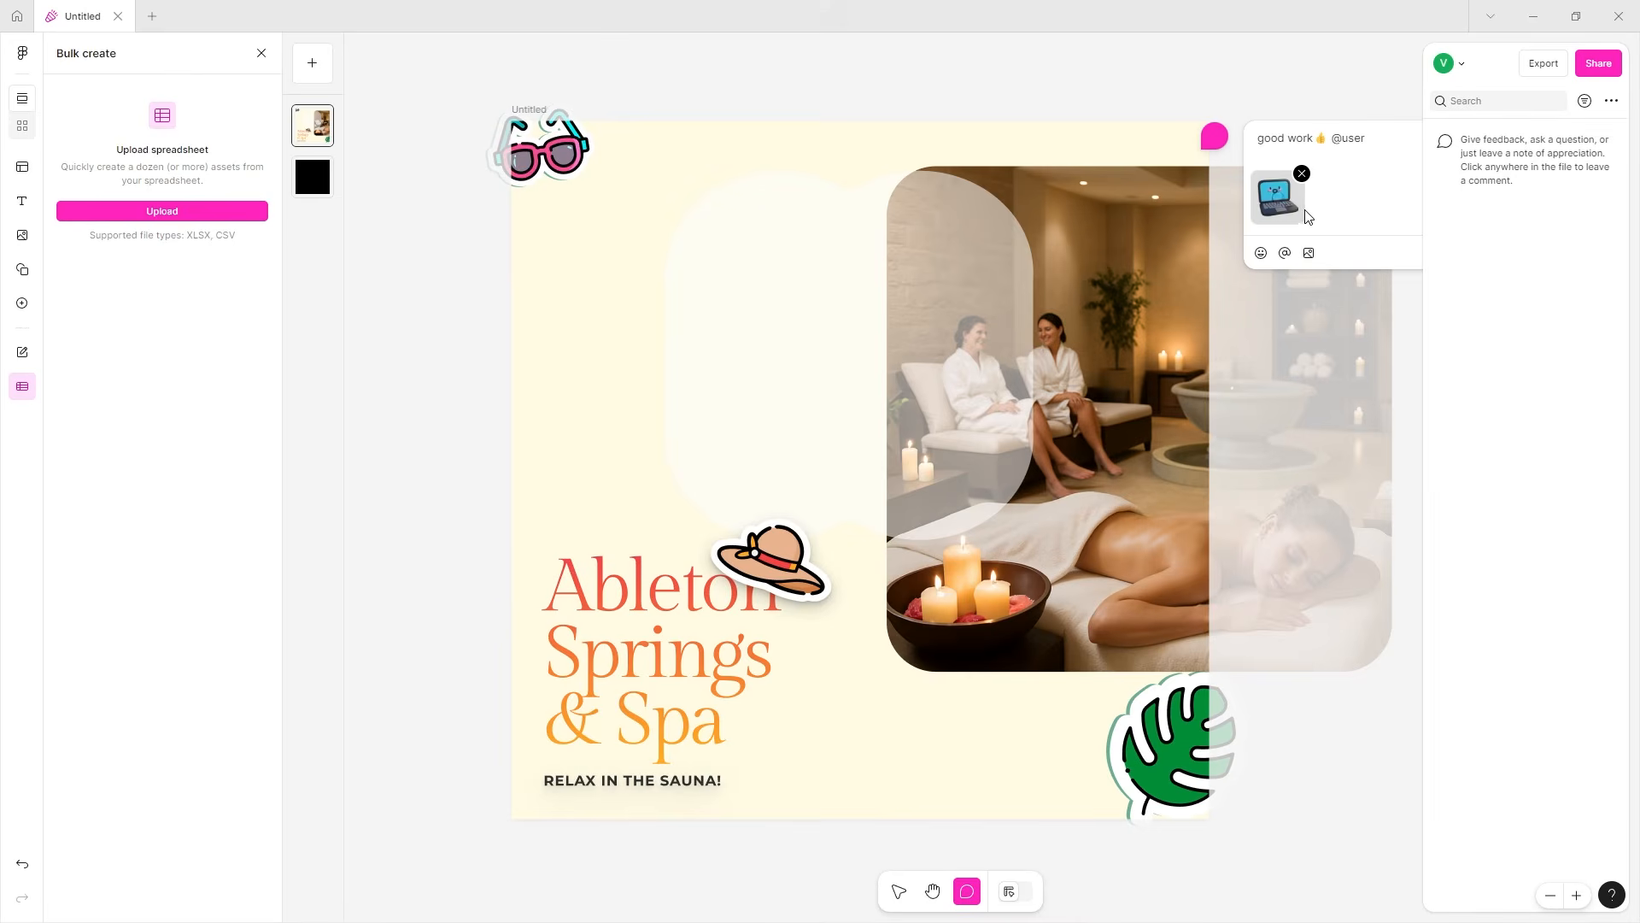
scroll(1228, 143, right, 1)
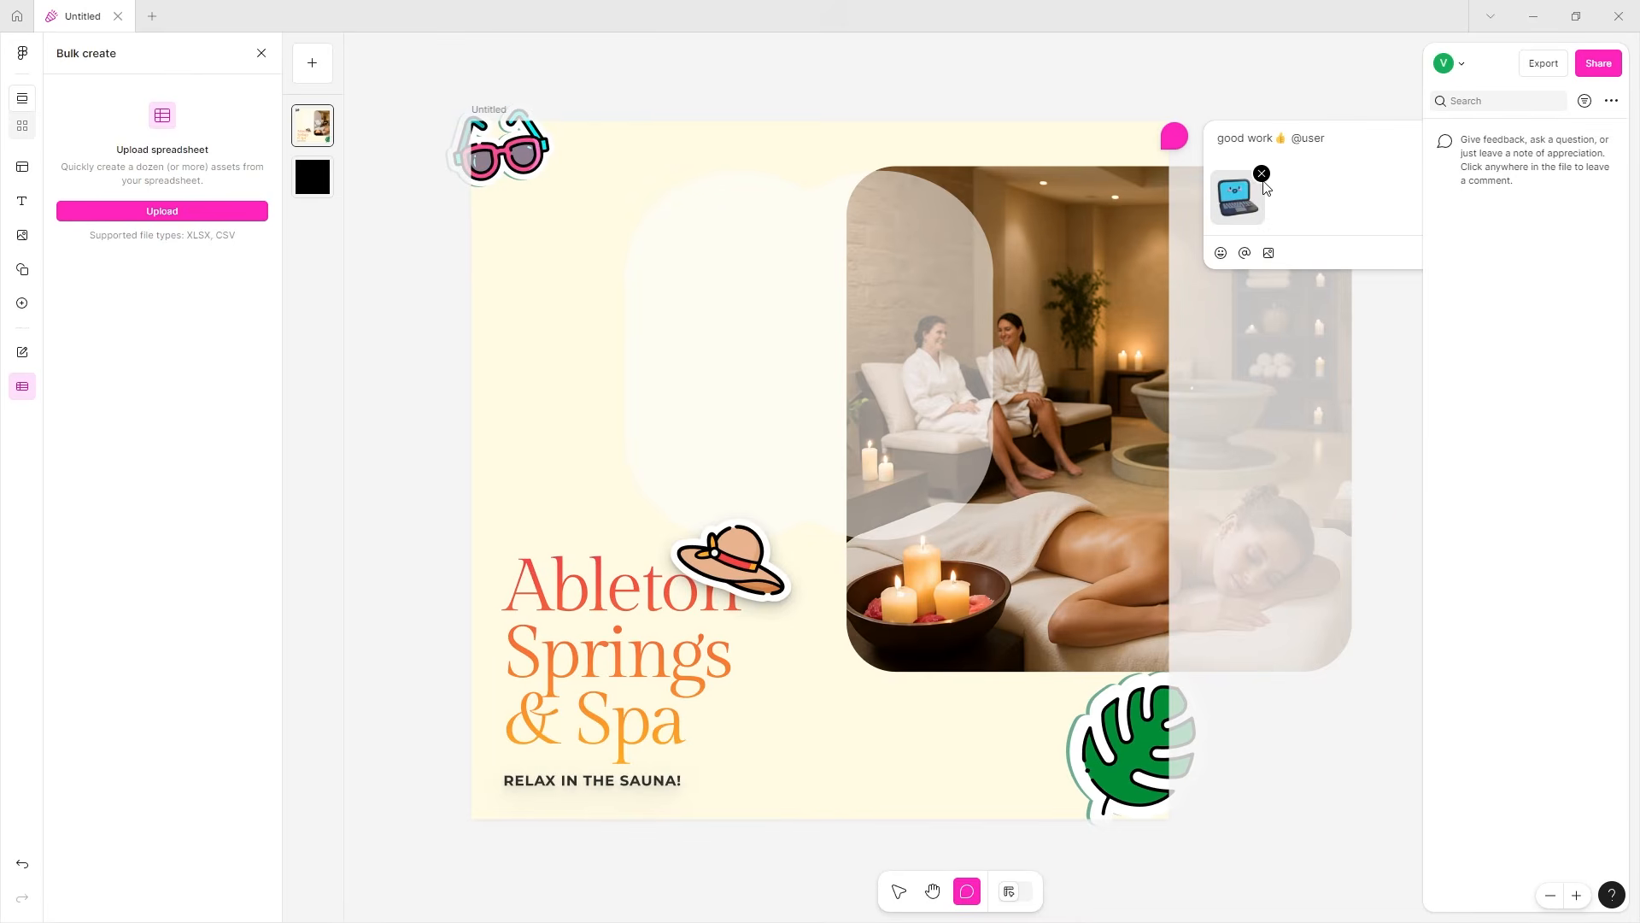
key(Return)
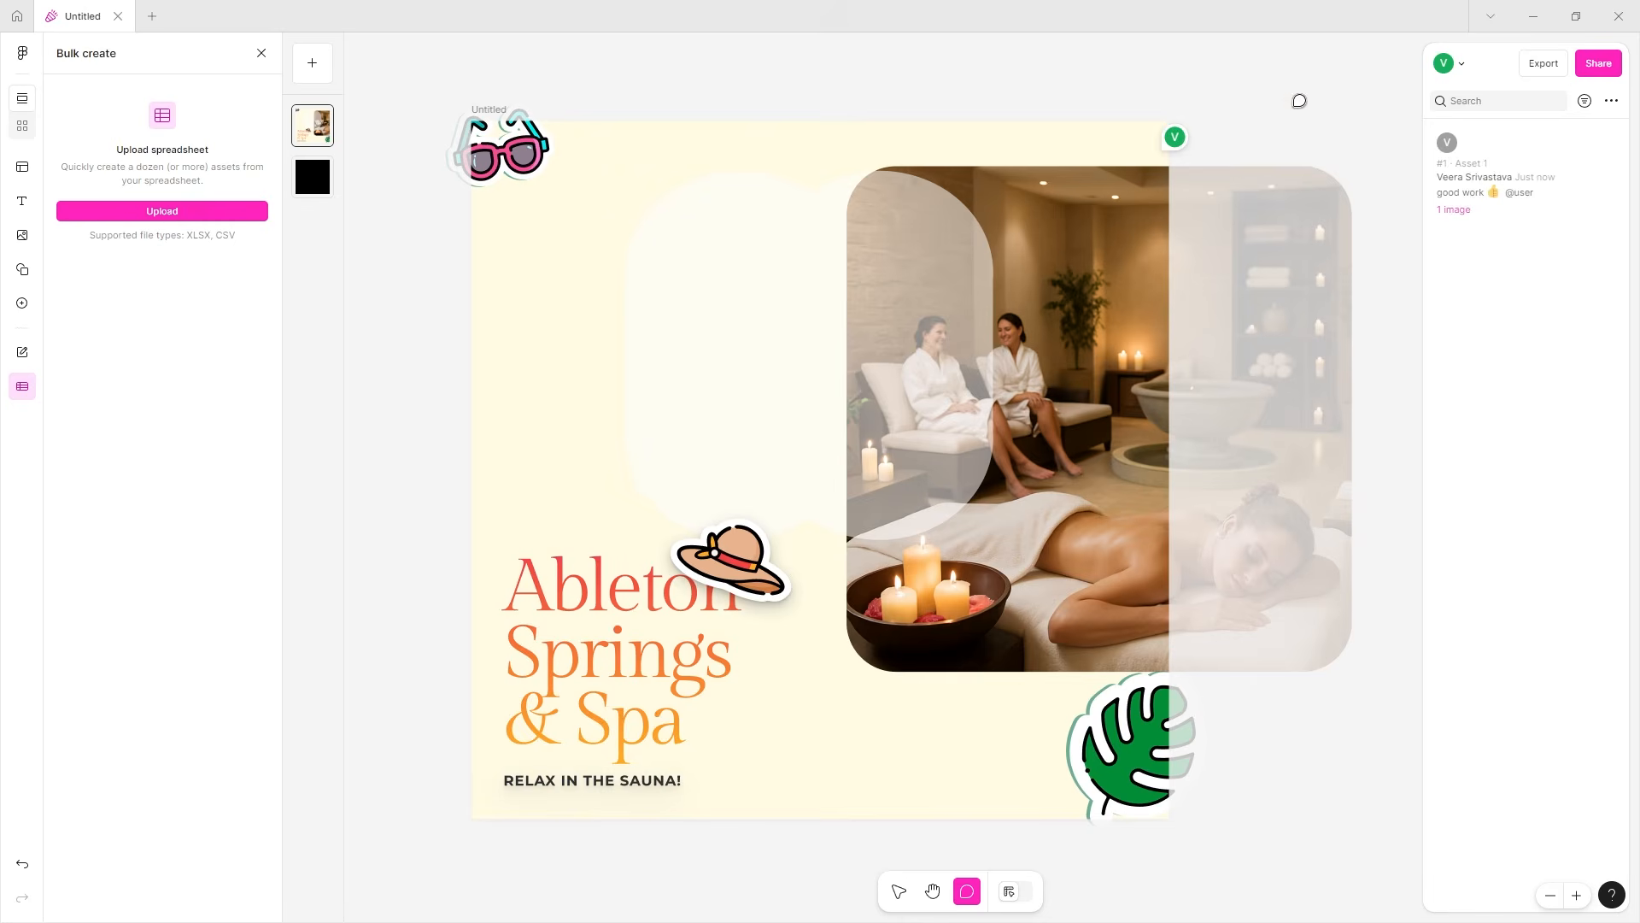
- Open the posted comment at the post's upper-right corner and mark it as resolved
click(1176, 138)
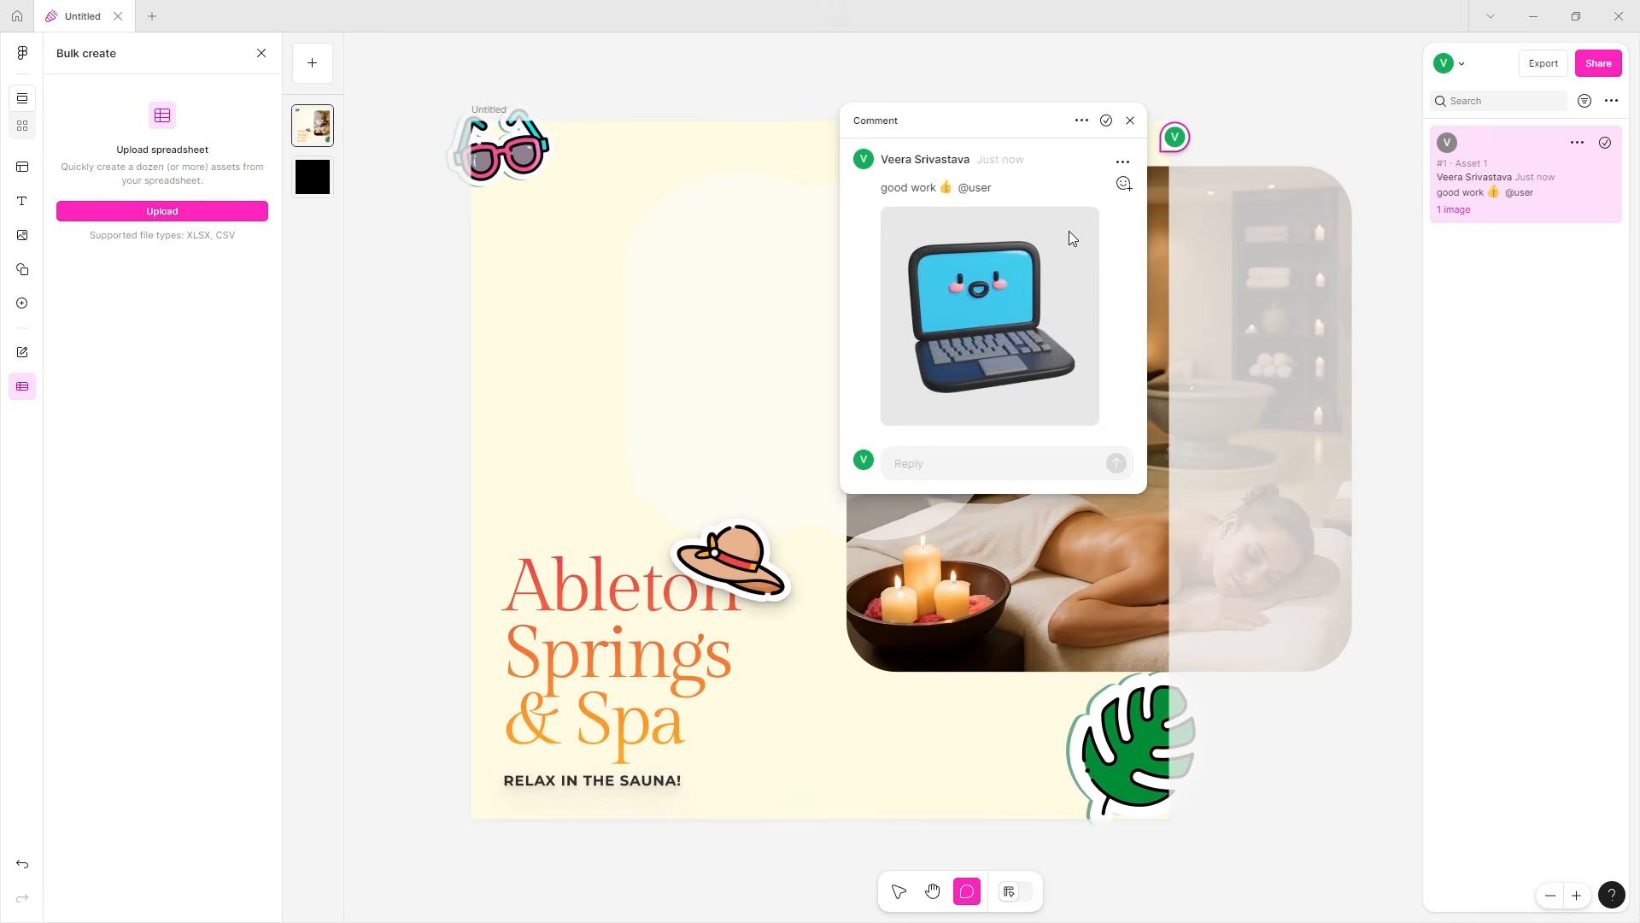
click(1107, 128)
scroll(1202, 226, down, 1)
scroll(1205, 220, up, 1)
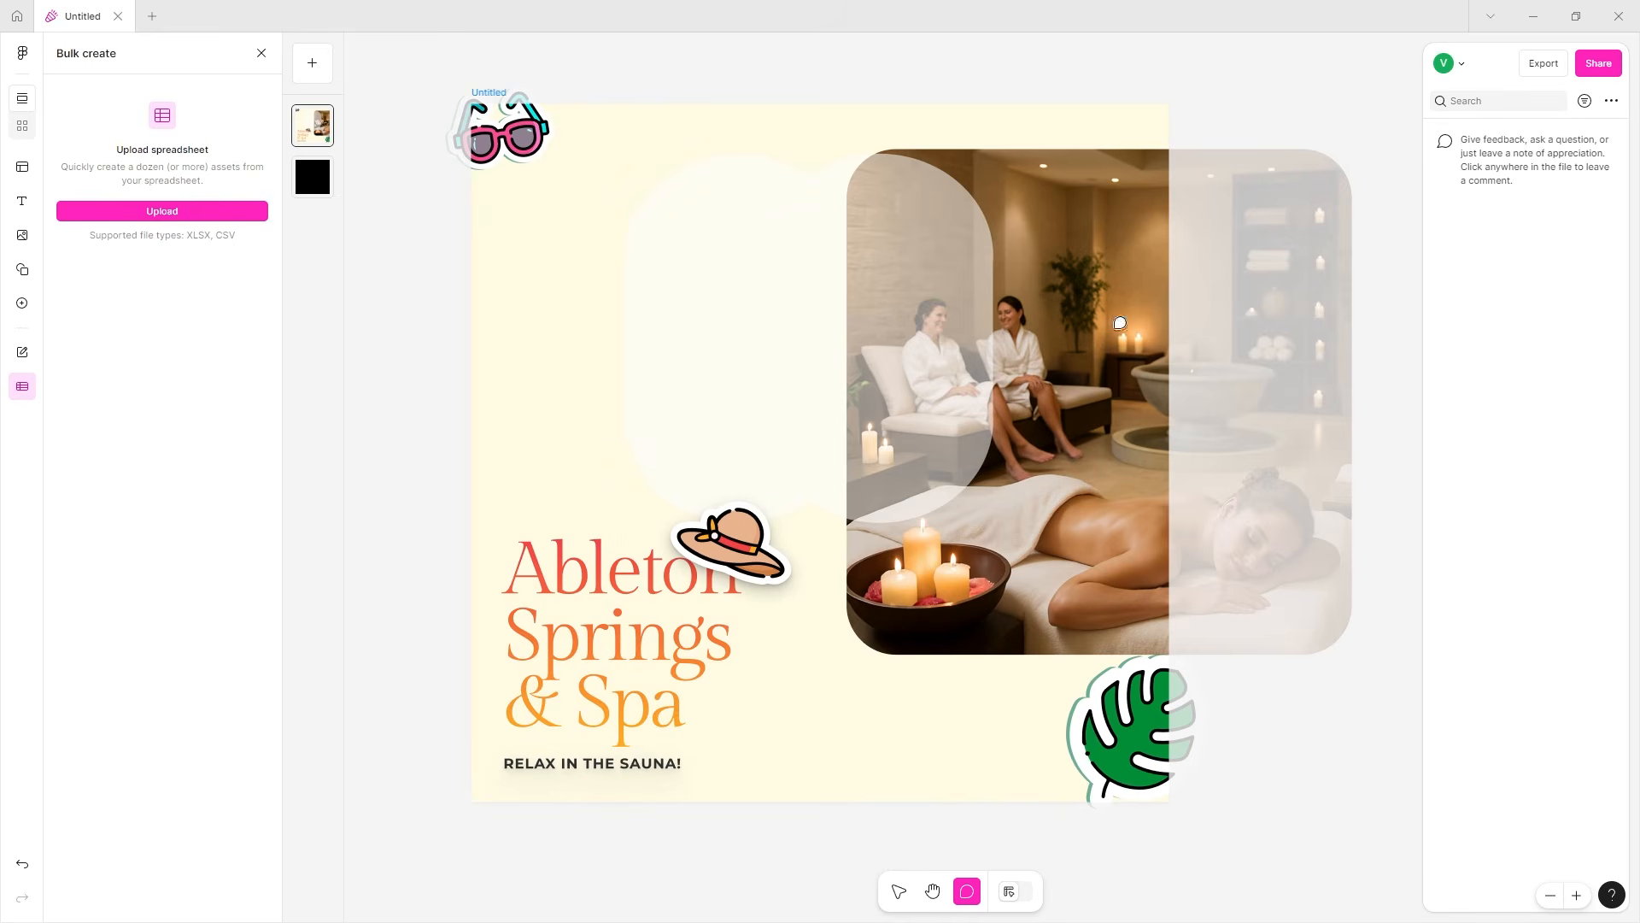
- Switch to the full design toolset and activate the Move tool
click(1009, 893)
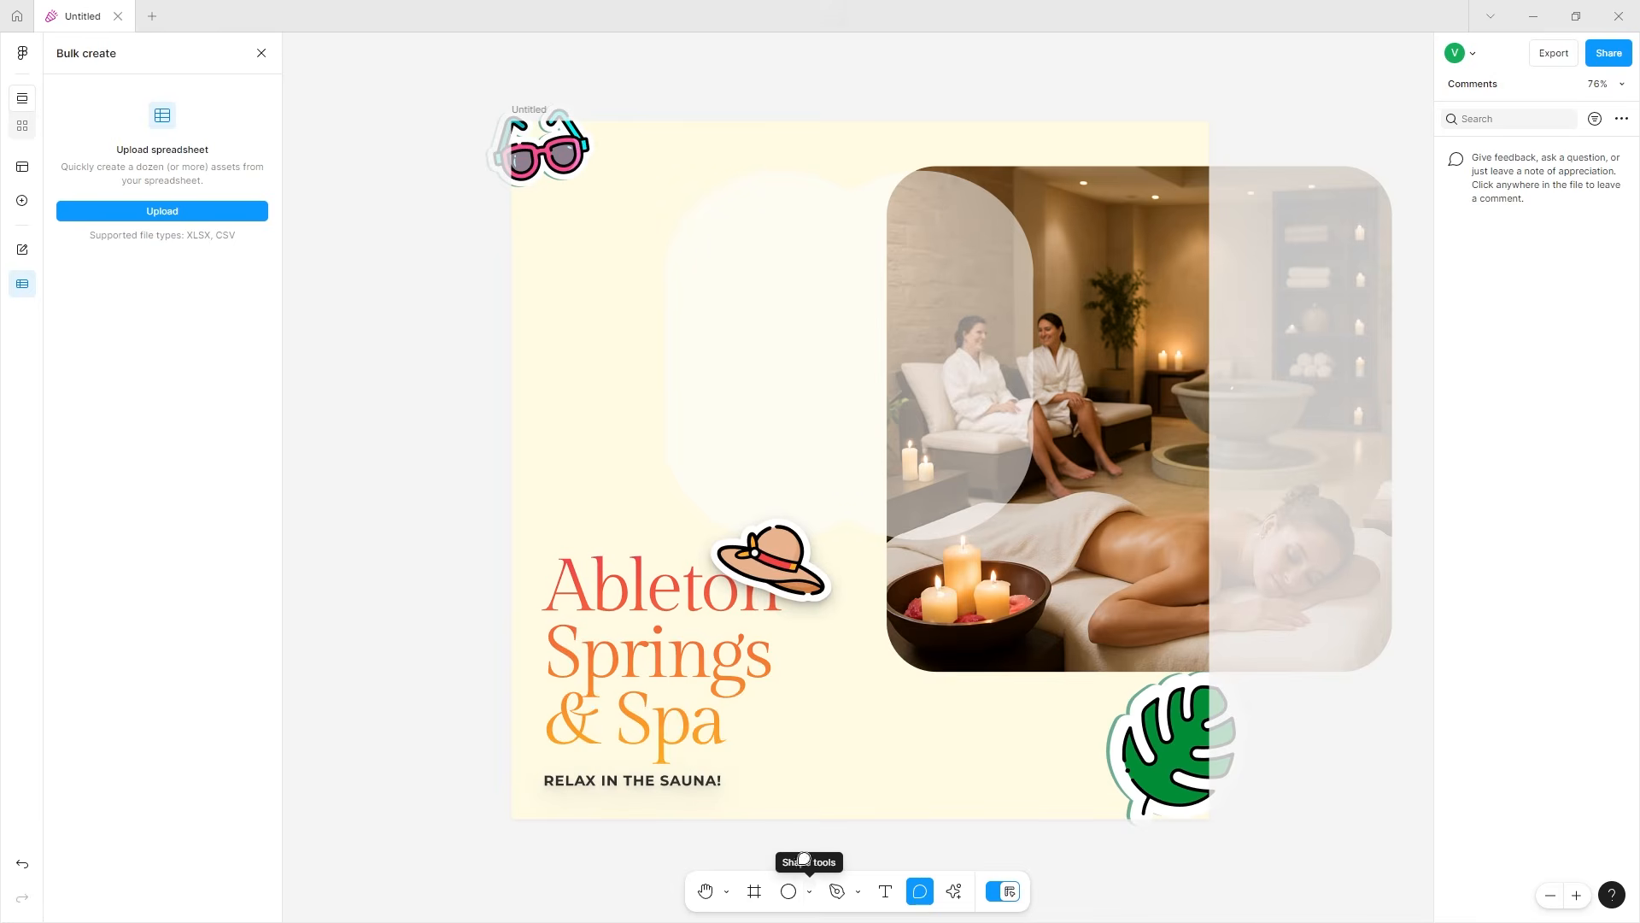
click(726, 891)
click(747, 807)
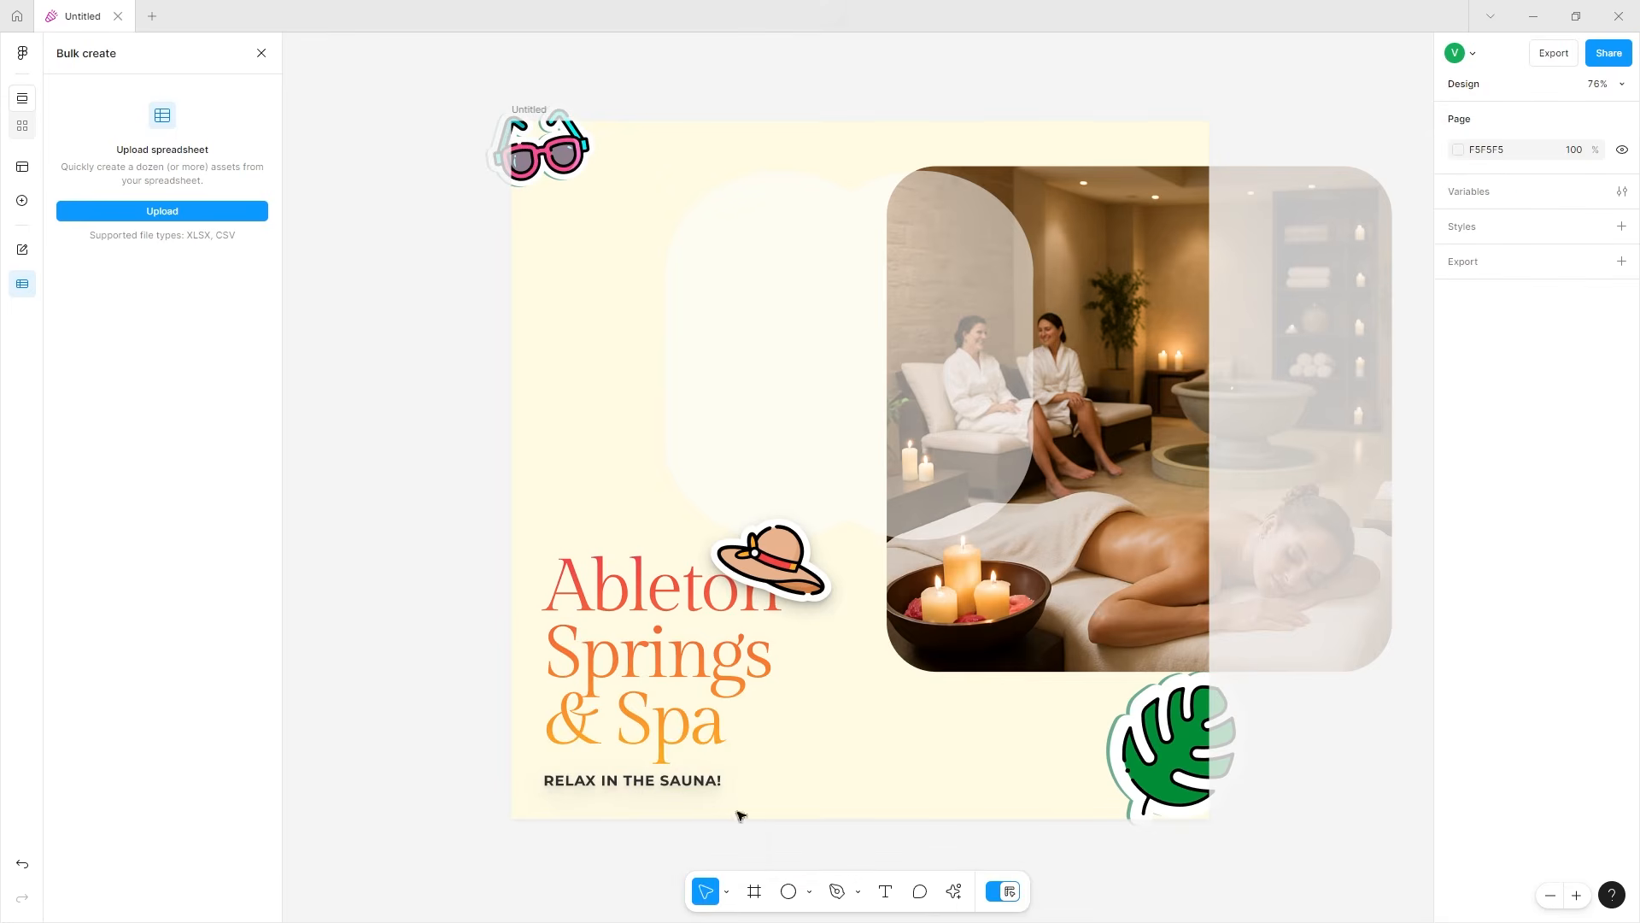
- Dismiss the feature tip, shift the spa image inward, and overlap it with the translucent white blob enlarged to 618 × 618
click(804, 446)
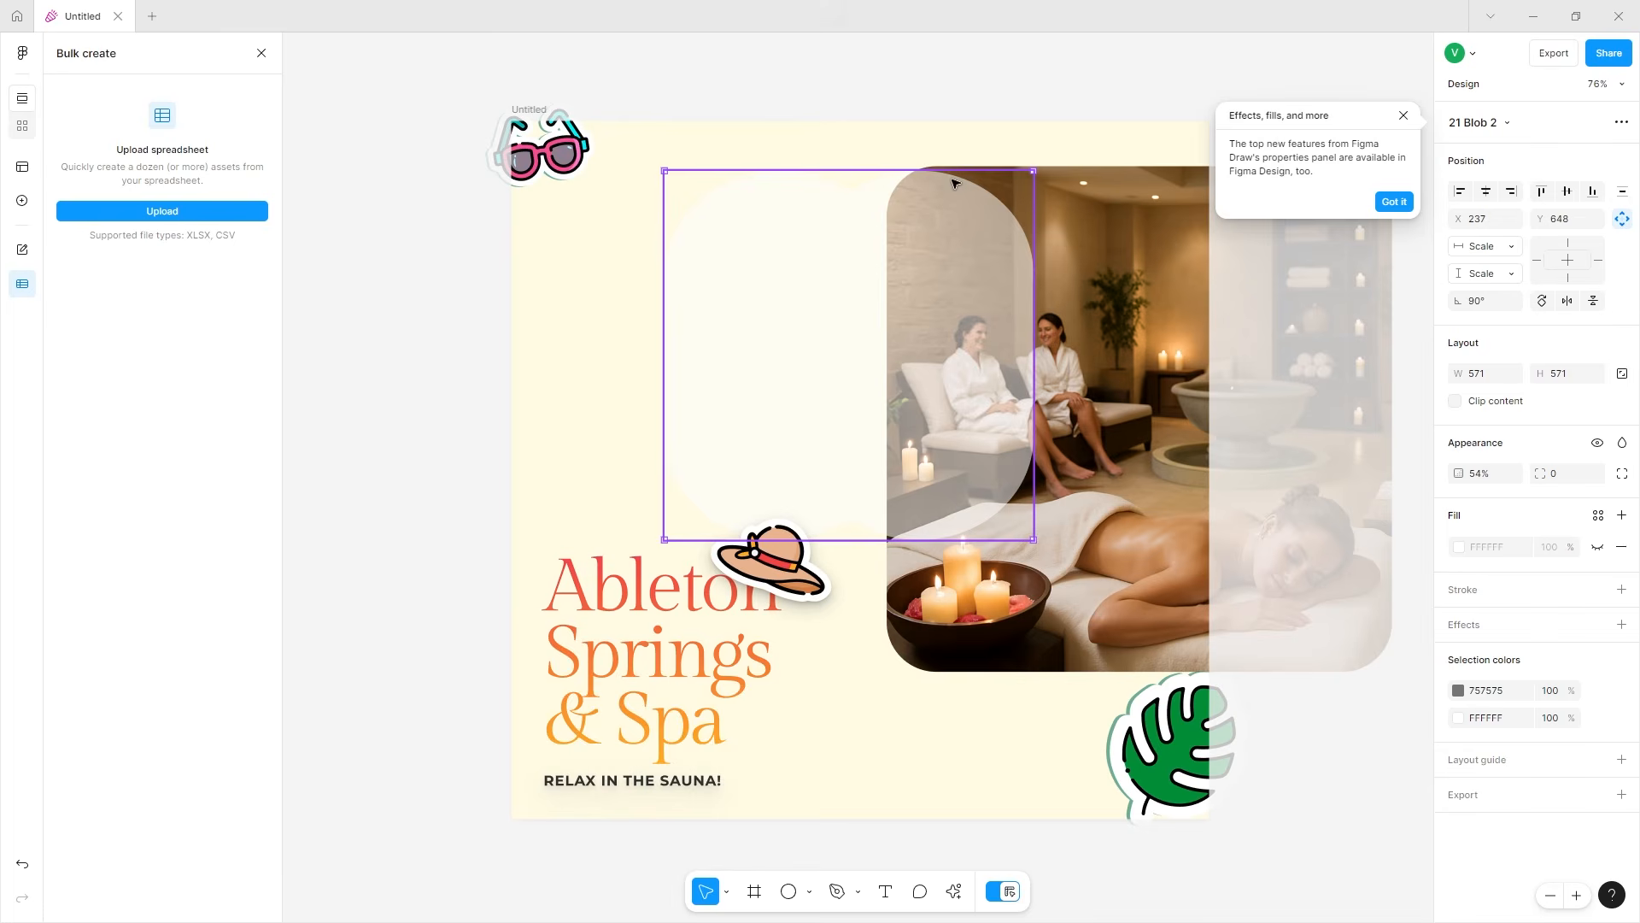
click(1404, 115)
drag(824, 301, 946, 306)
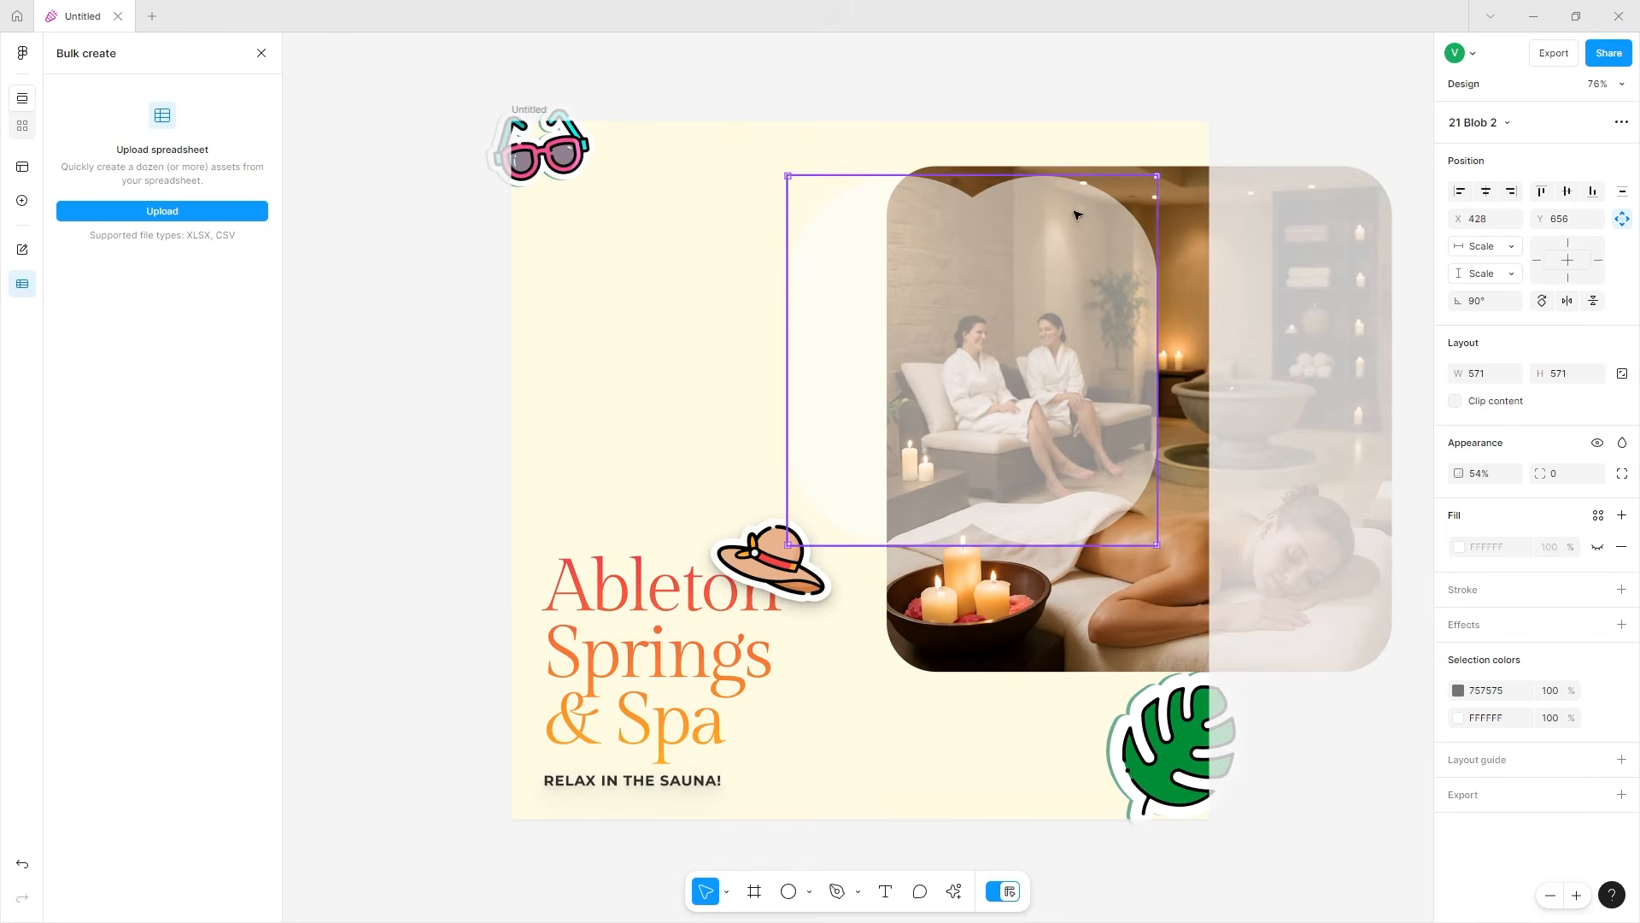
drag(1037, 179, 1042, 145)
- Detach the white blob from its component instance and position it over the middle of the spa image
click(1621, 123)
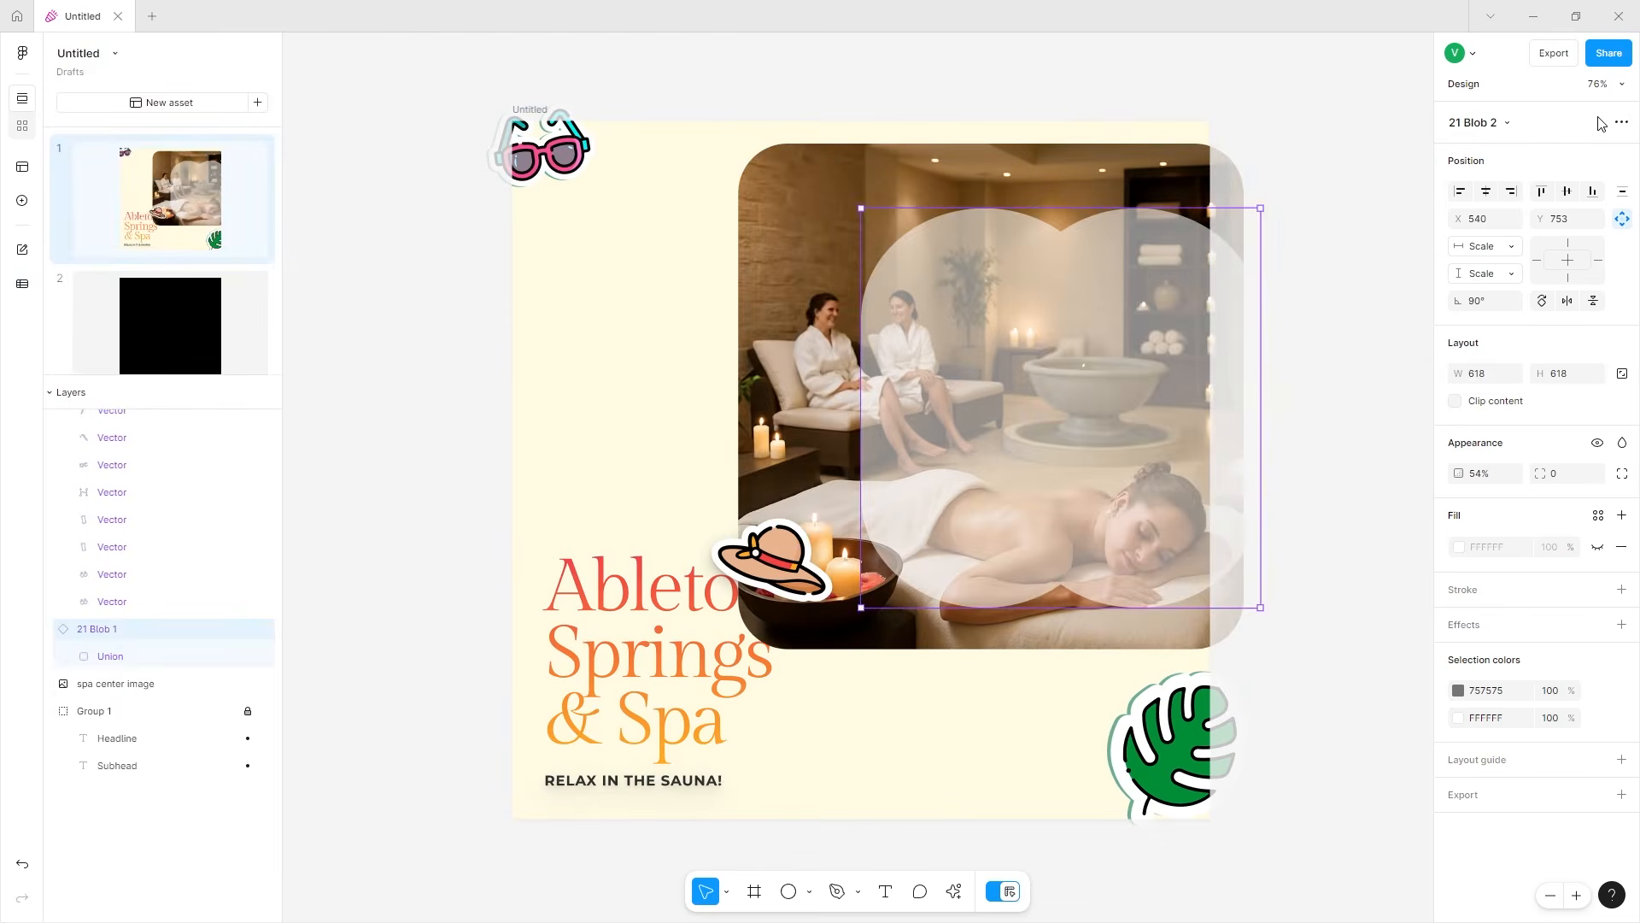
click(1621, 122)
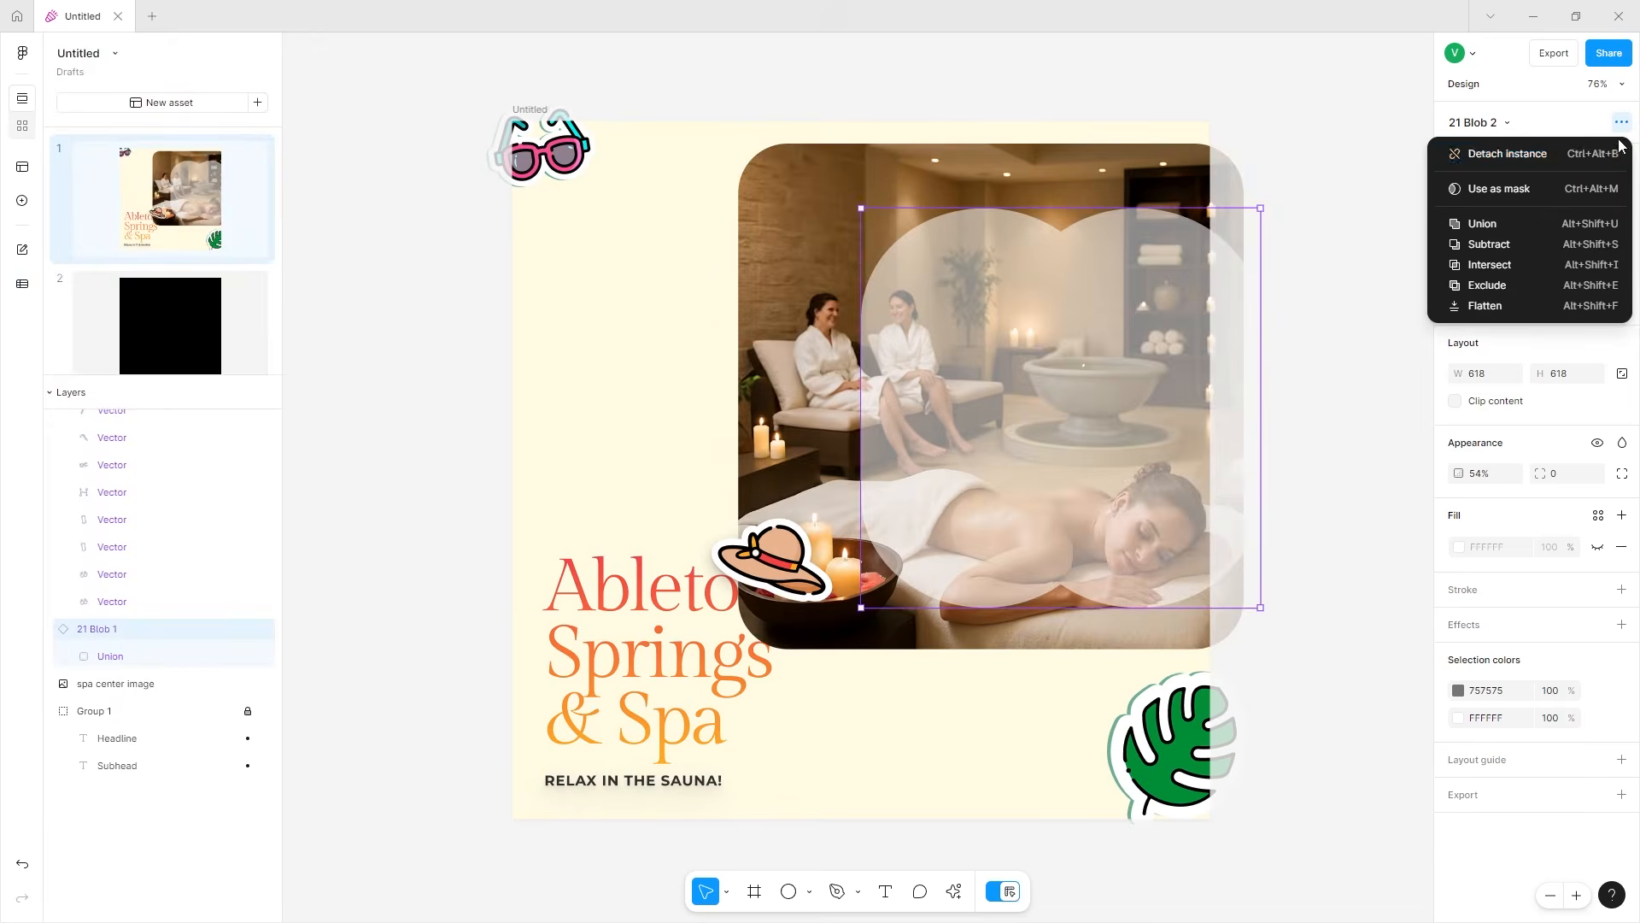
click(1487, 127)
click(1488, 124)
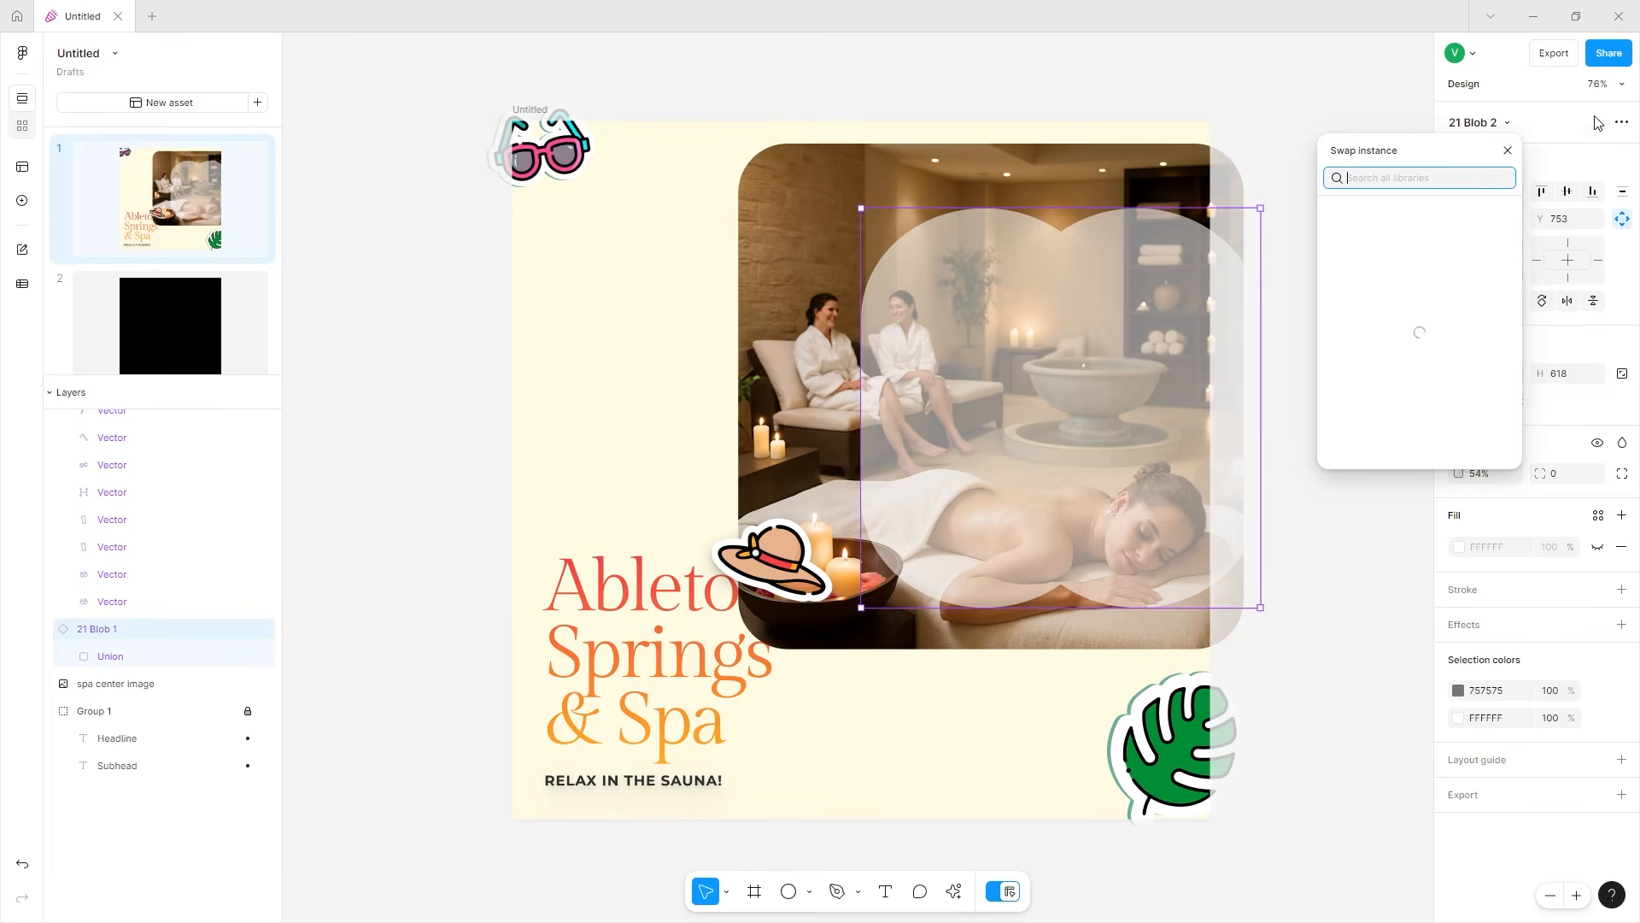
click(1621, 122)
click(1621, 122)
click(1535, 161)
drag(1063, 313, 995, 275)
- Try to adjust the individual shapes inside the detached blob, and undo the change
double_click(1071, 235)
double_click(1079, 261)
mouse_move(1080, 241)
mouse_down()
mouse_move(1083, 288)
mouse_move(1072, 240)
mouse_up()
drag(900, 249, 891, 185)
key(ctrl+z)
click(1166, 292)
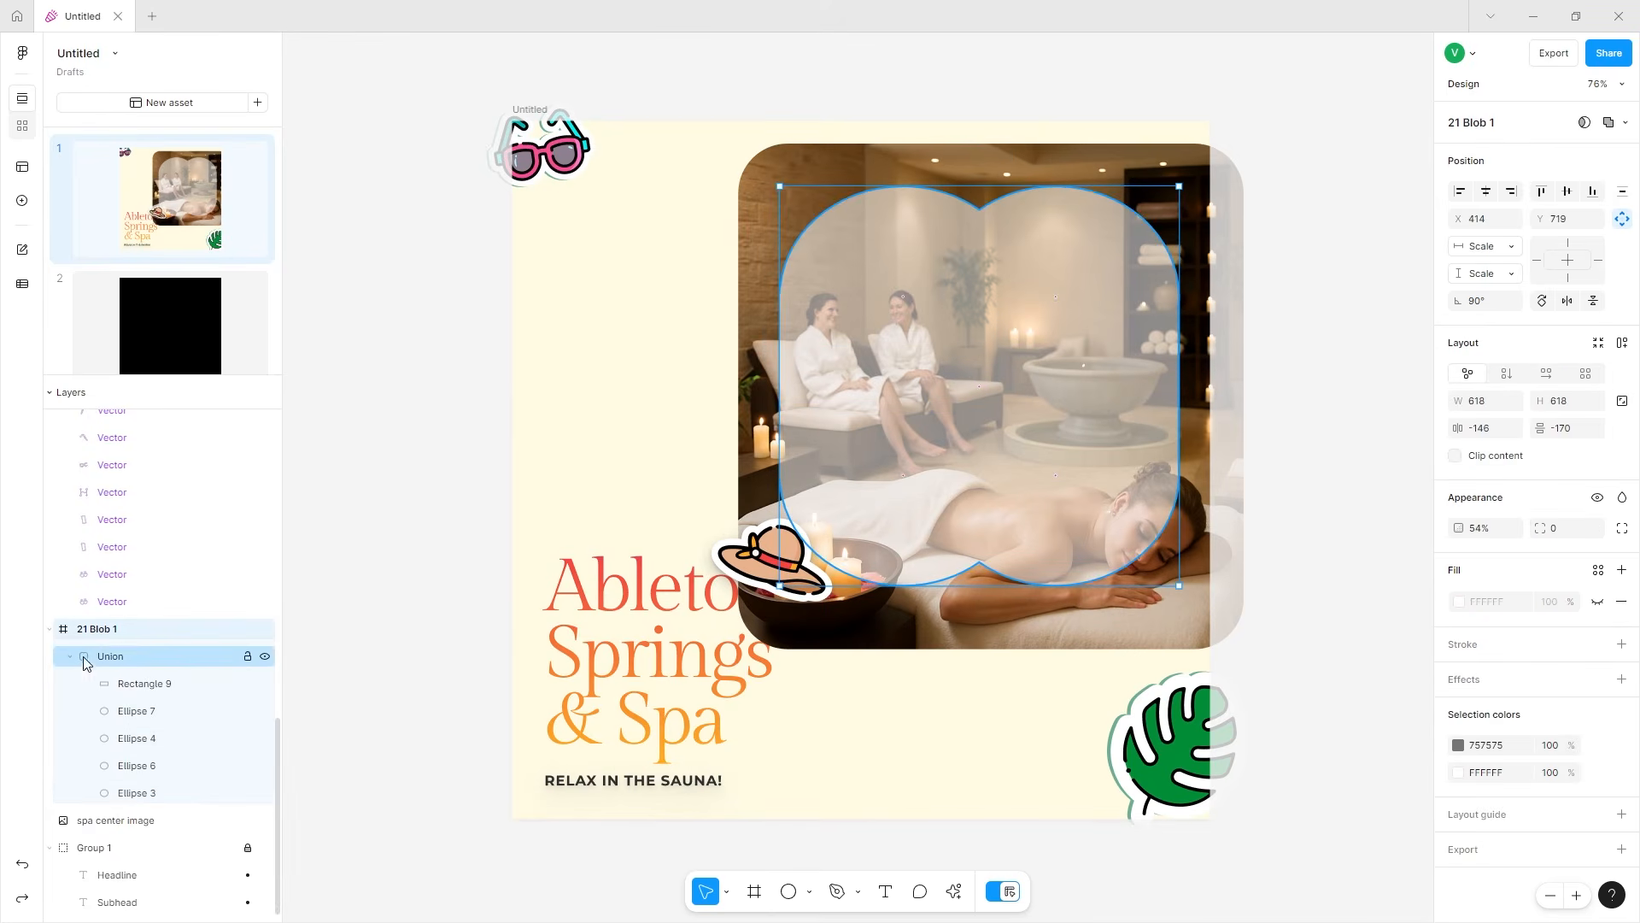
- Put the blob into its own group and expand the group's layers
click(157, 654)
click(135, 628)
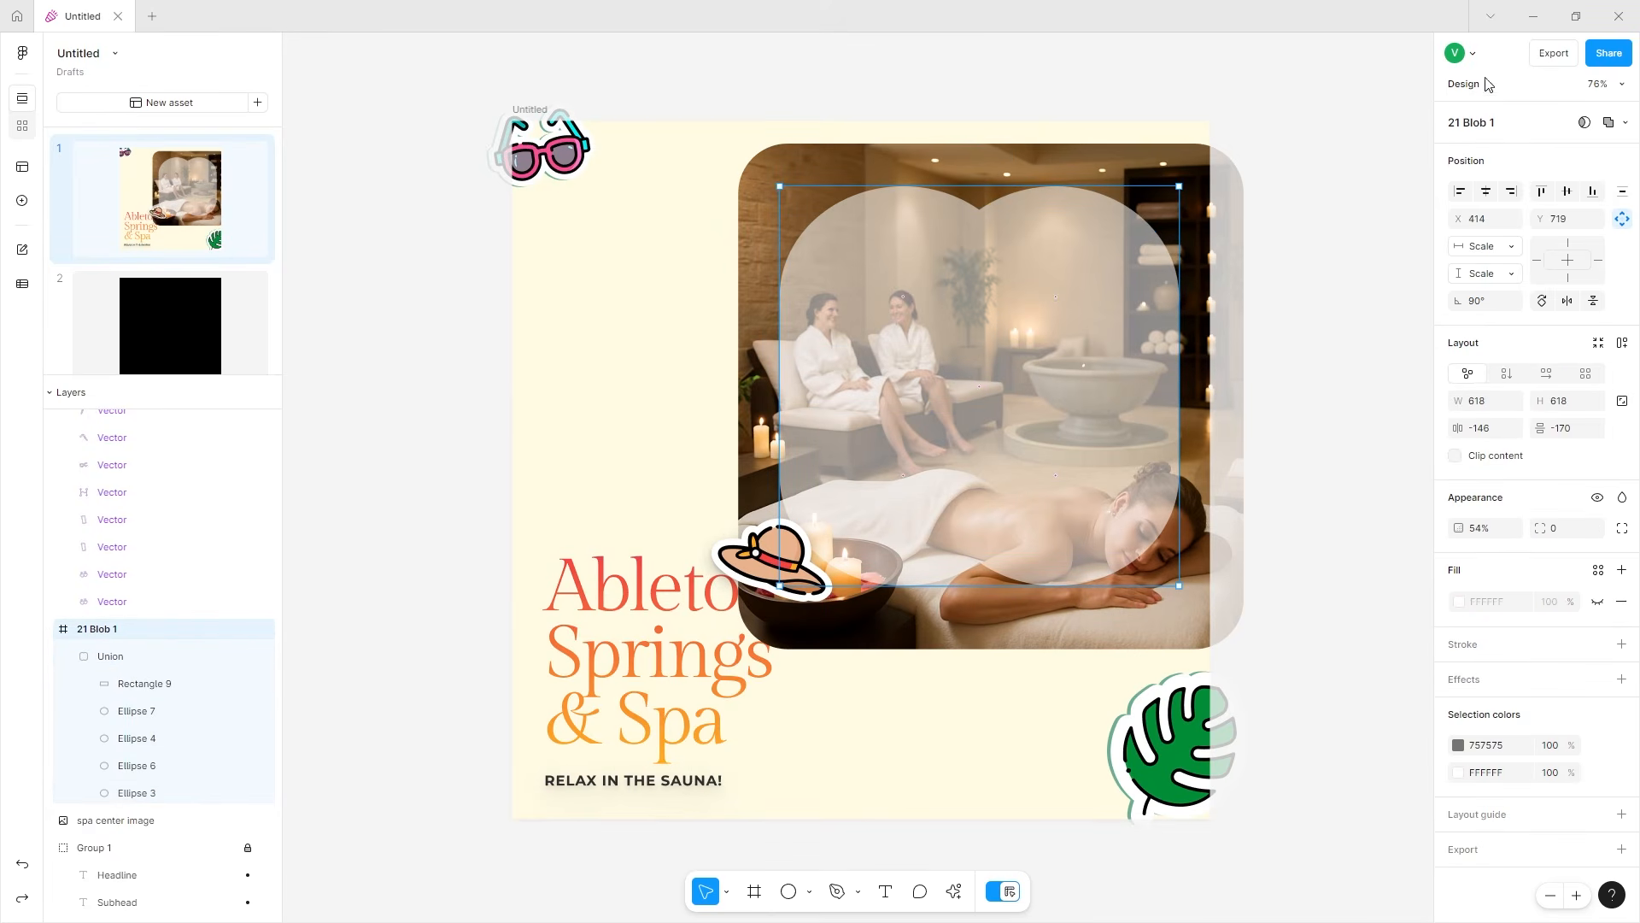
key(ctrl+g)
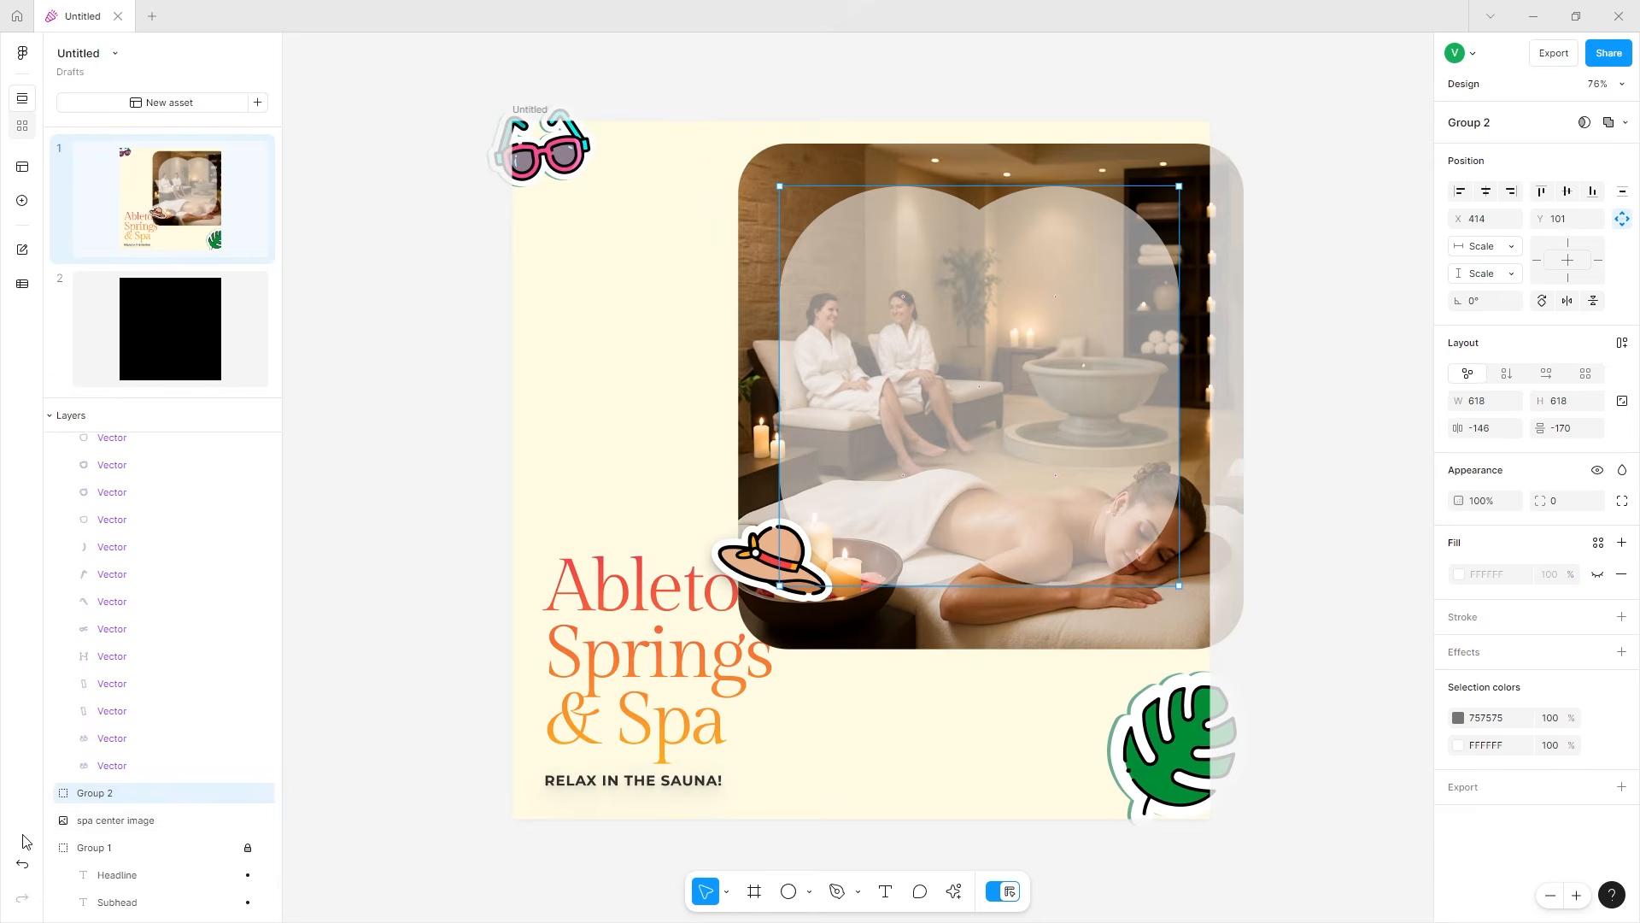
click(49, 793)
scroll(57, 769, down, 3)
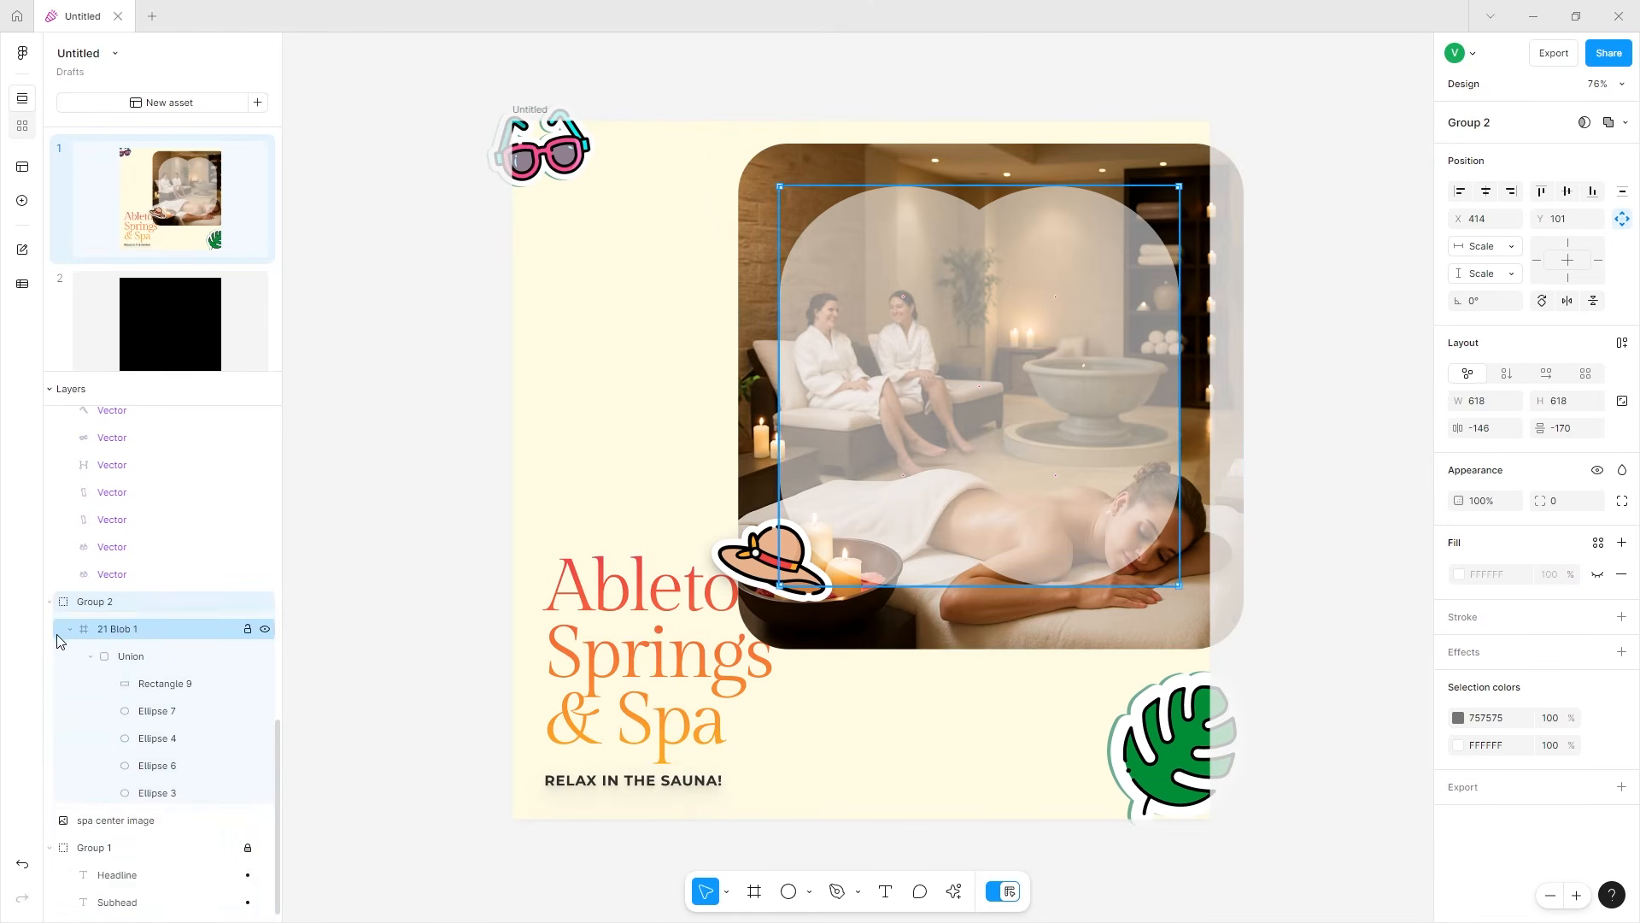
- Use the blob as an alpha mask and place the spa image above it inside the same group
click(71, 630)
click(116, 629)
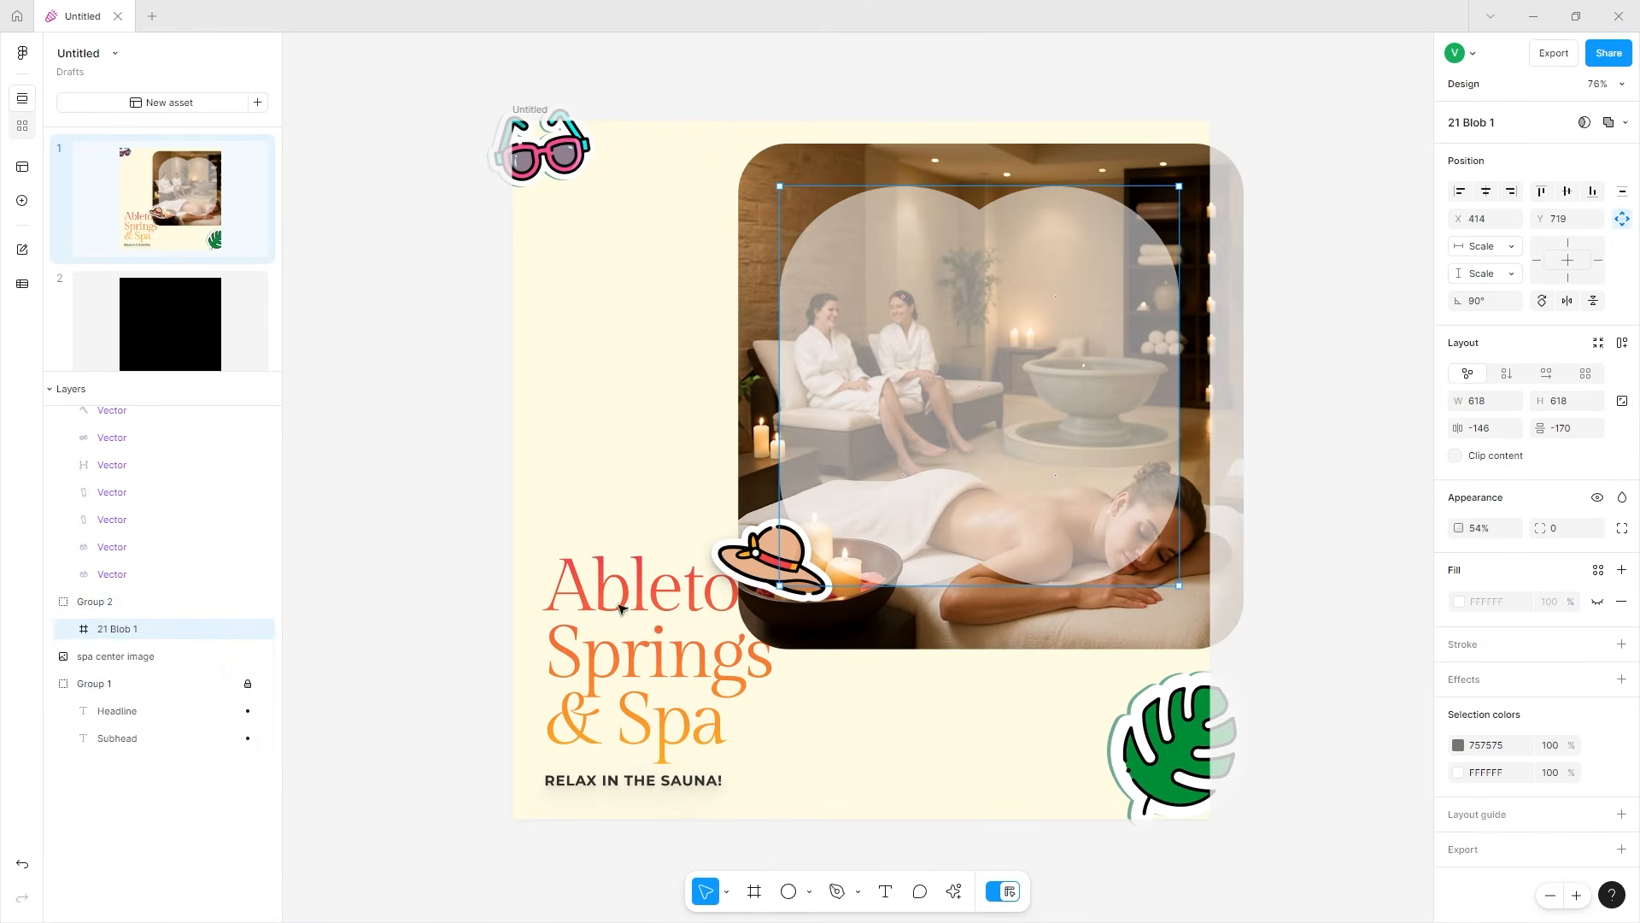
click(1585, 124)
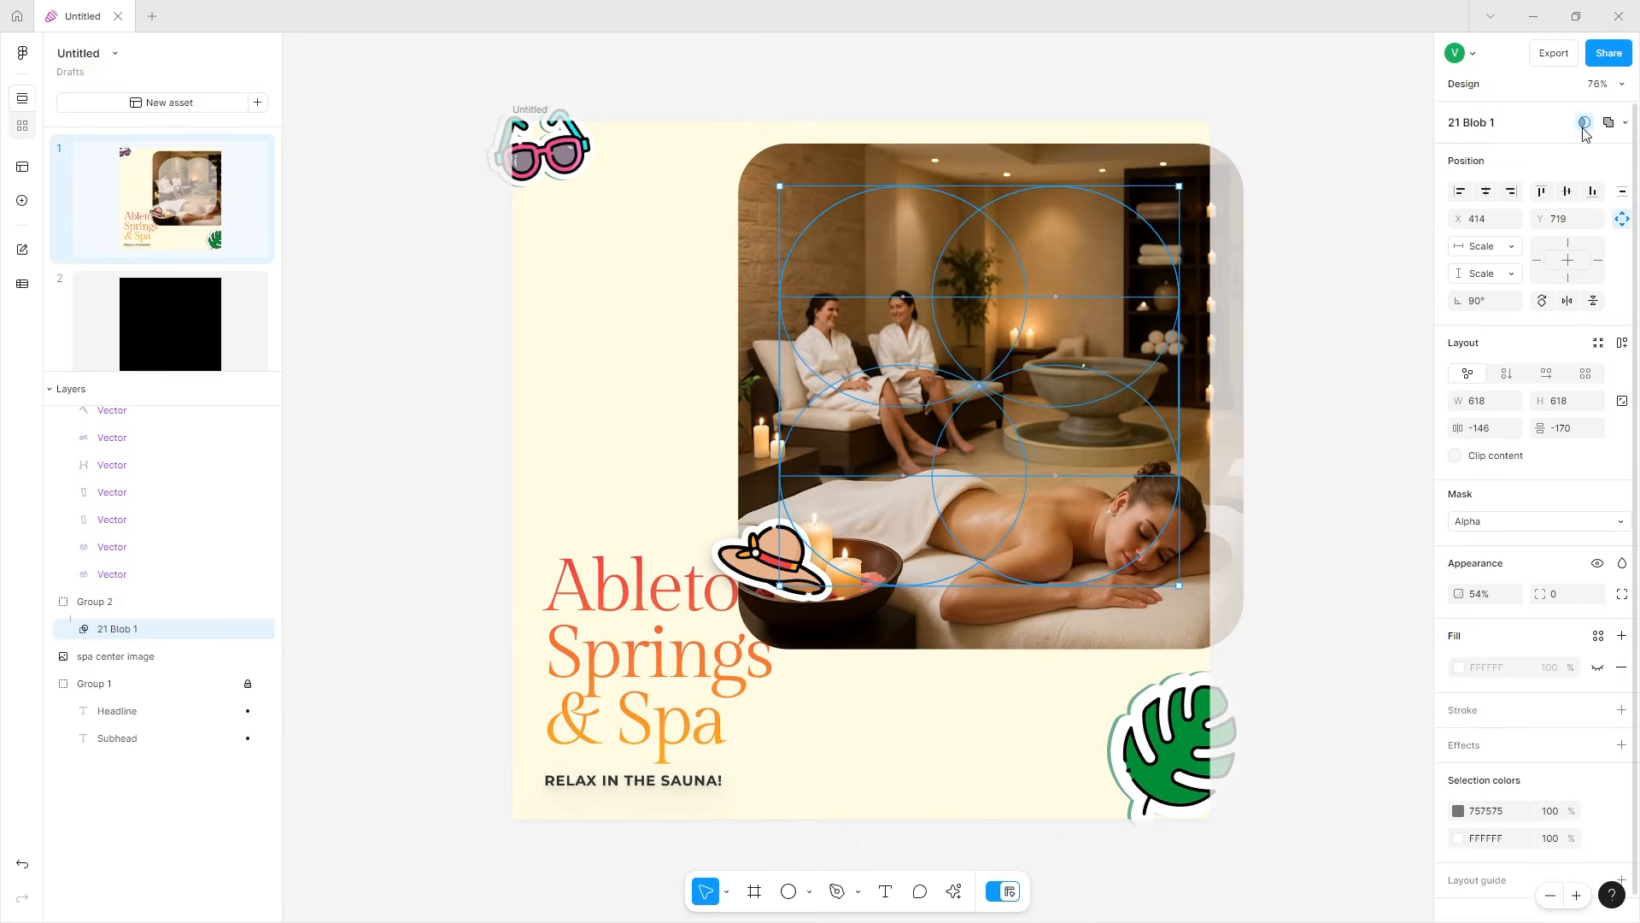
drag(161, 663, 144, 630)
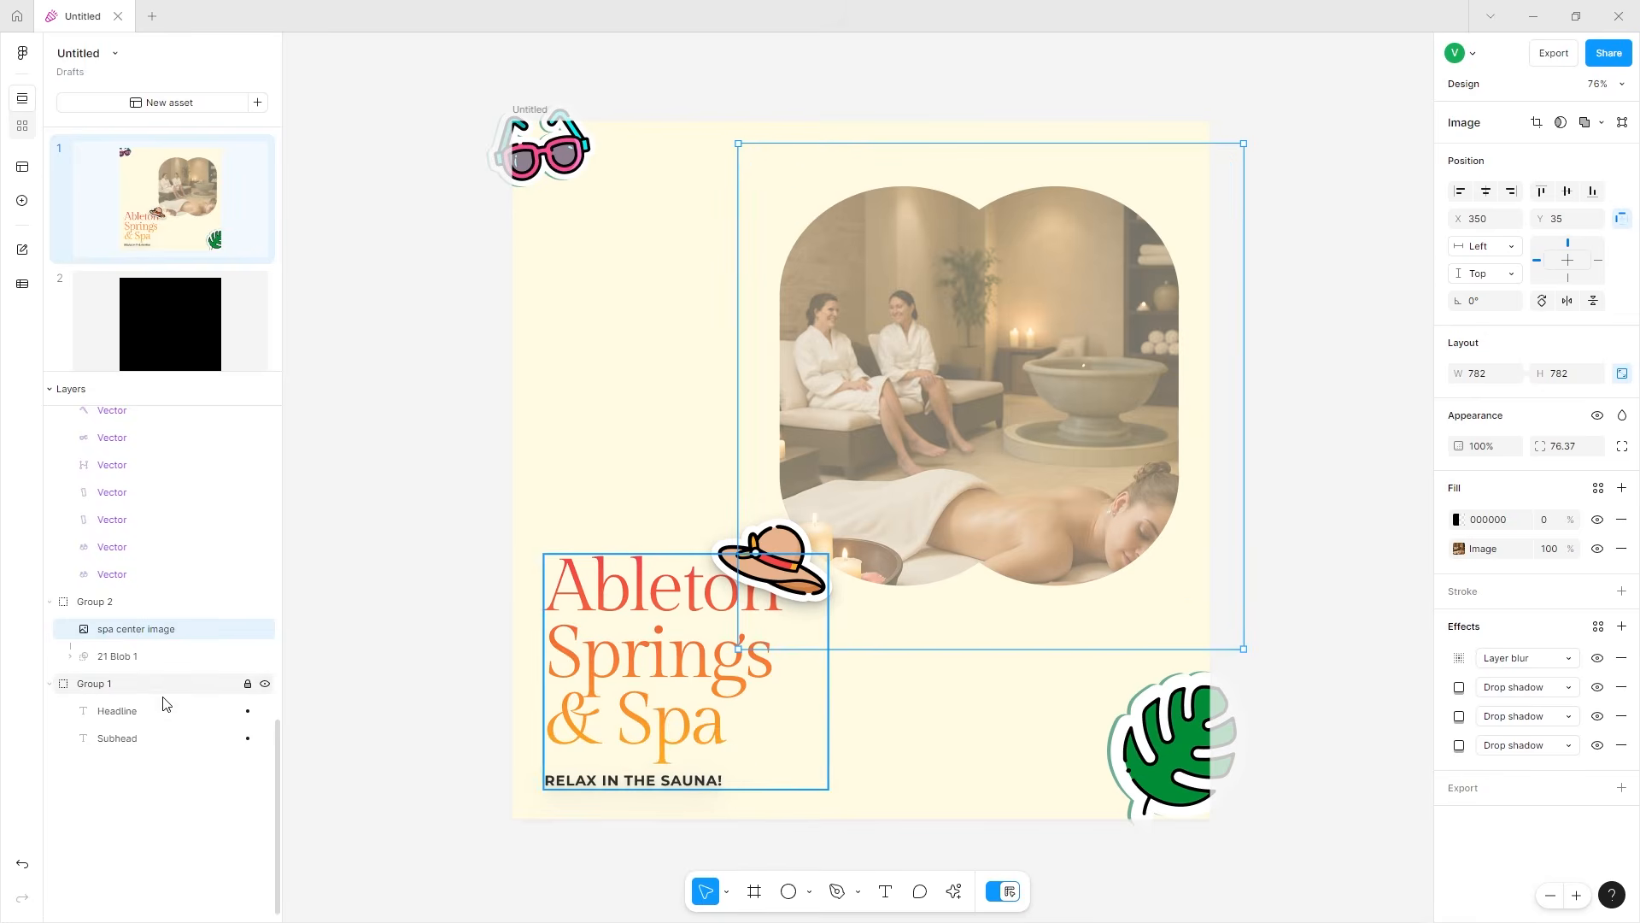
- Set the opacity of the blob mask to 100%
click(158, 659)
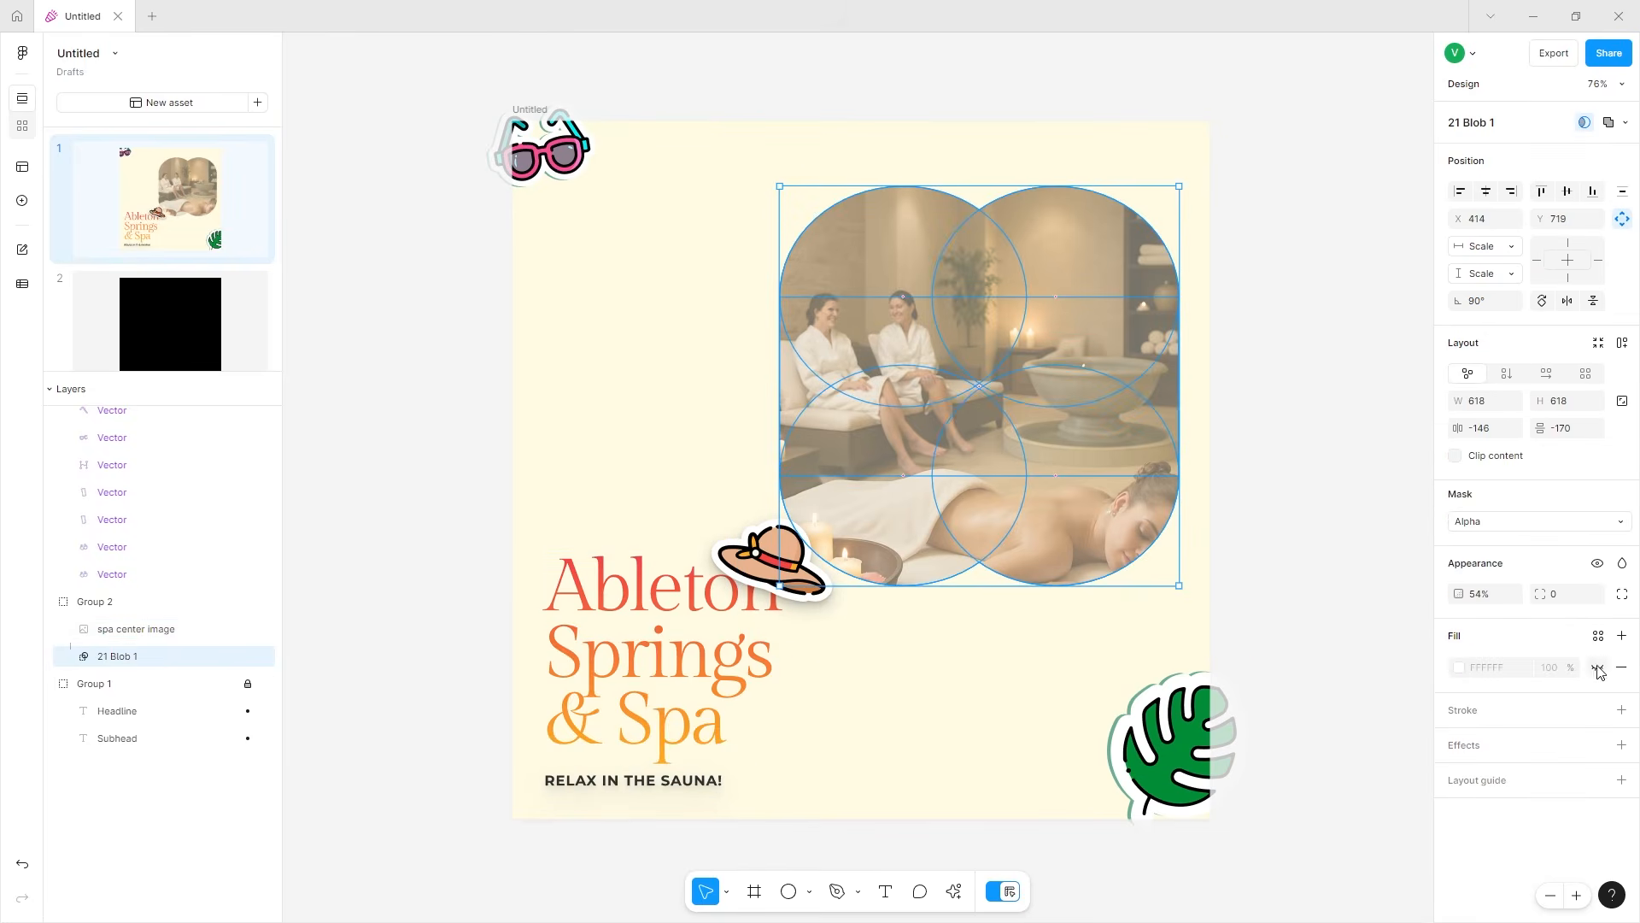
click(1480, 593)
text(100)
key(Return)
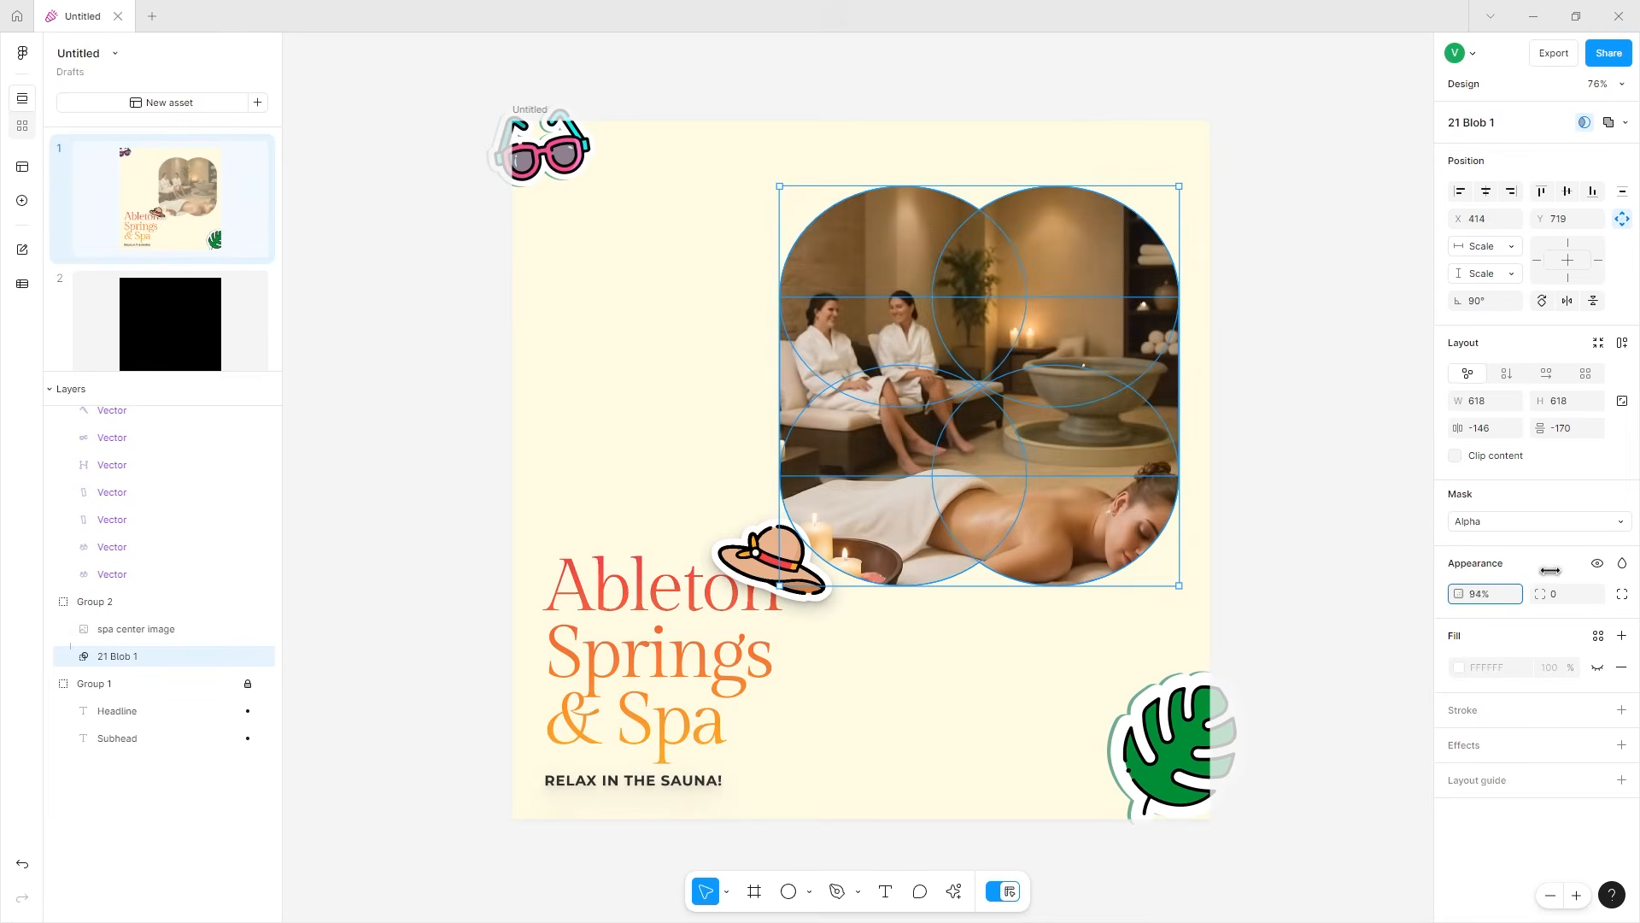
click(1366, 441)
- Reposition the spa image inside the blob mask to X 298, Y -25
double_click(1042, 487)
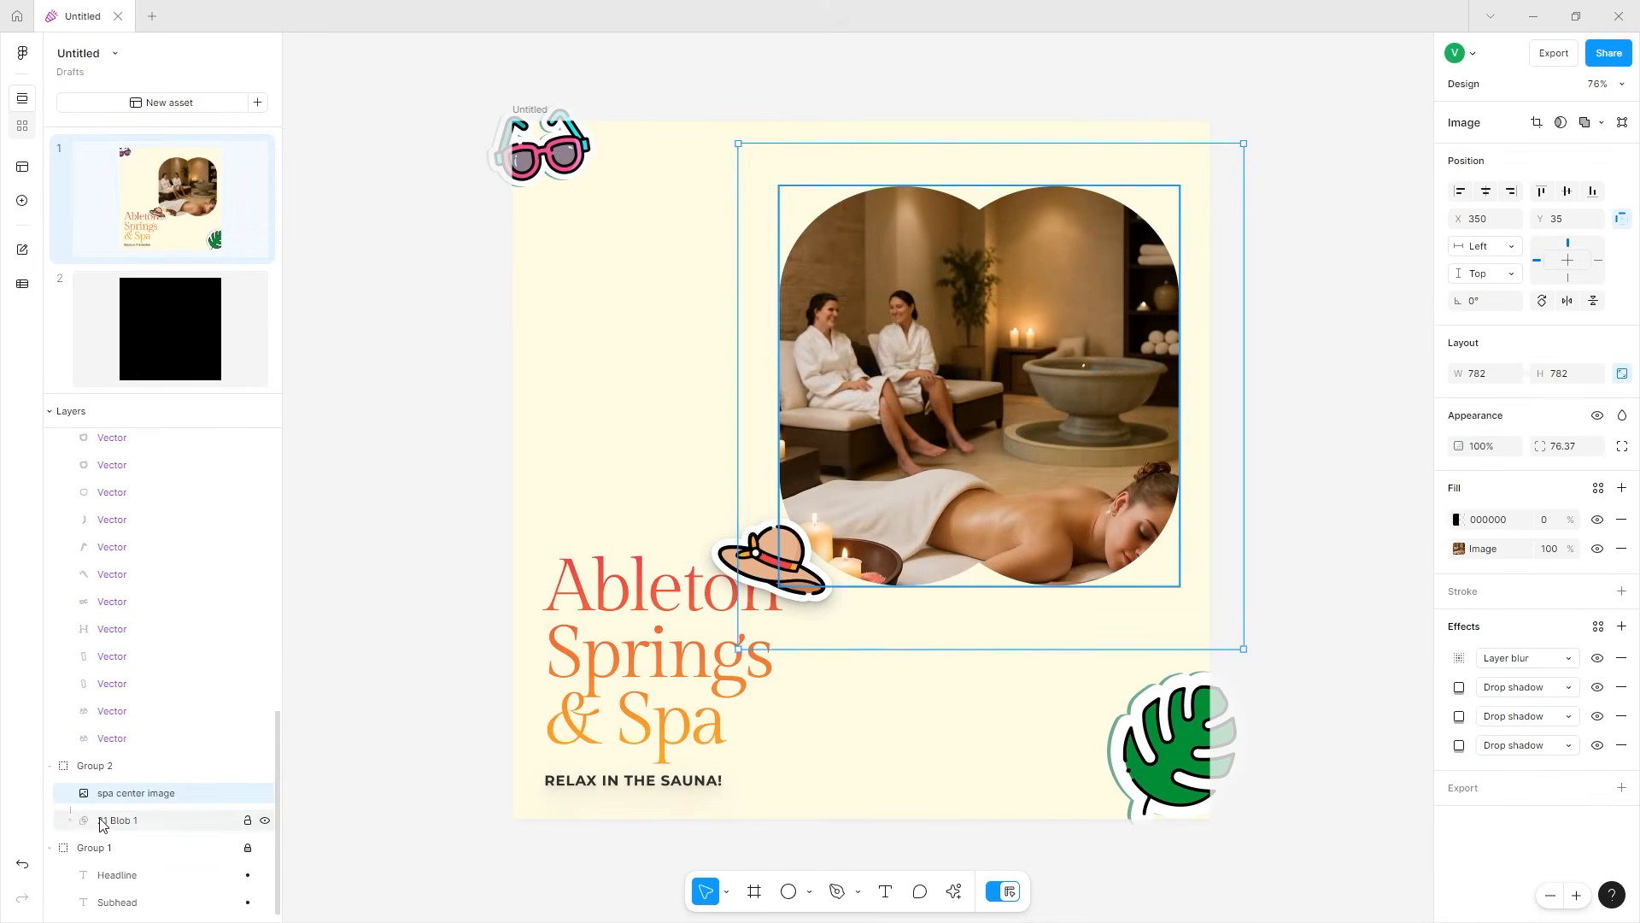
drag(868, 471, 837, 441)
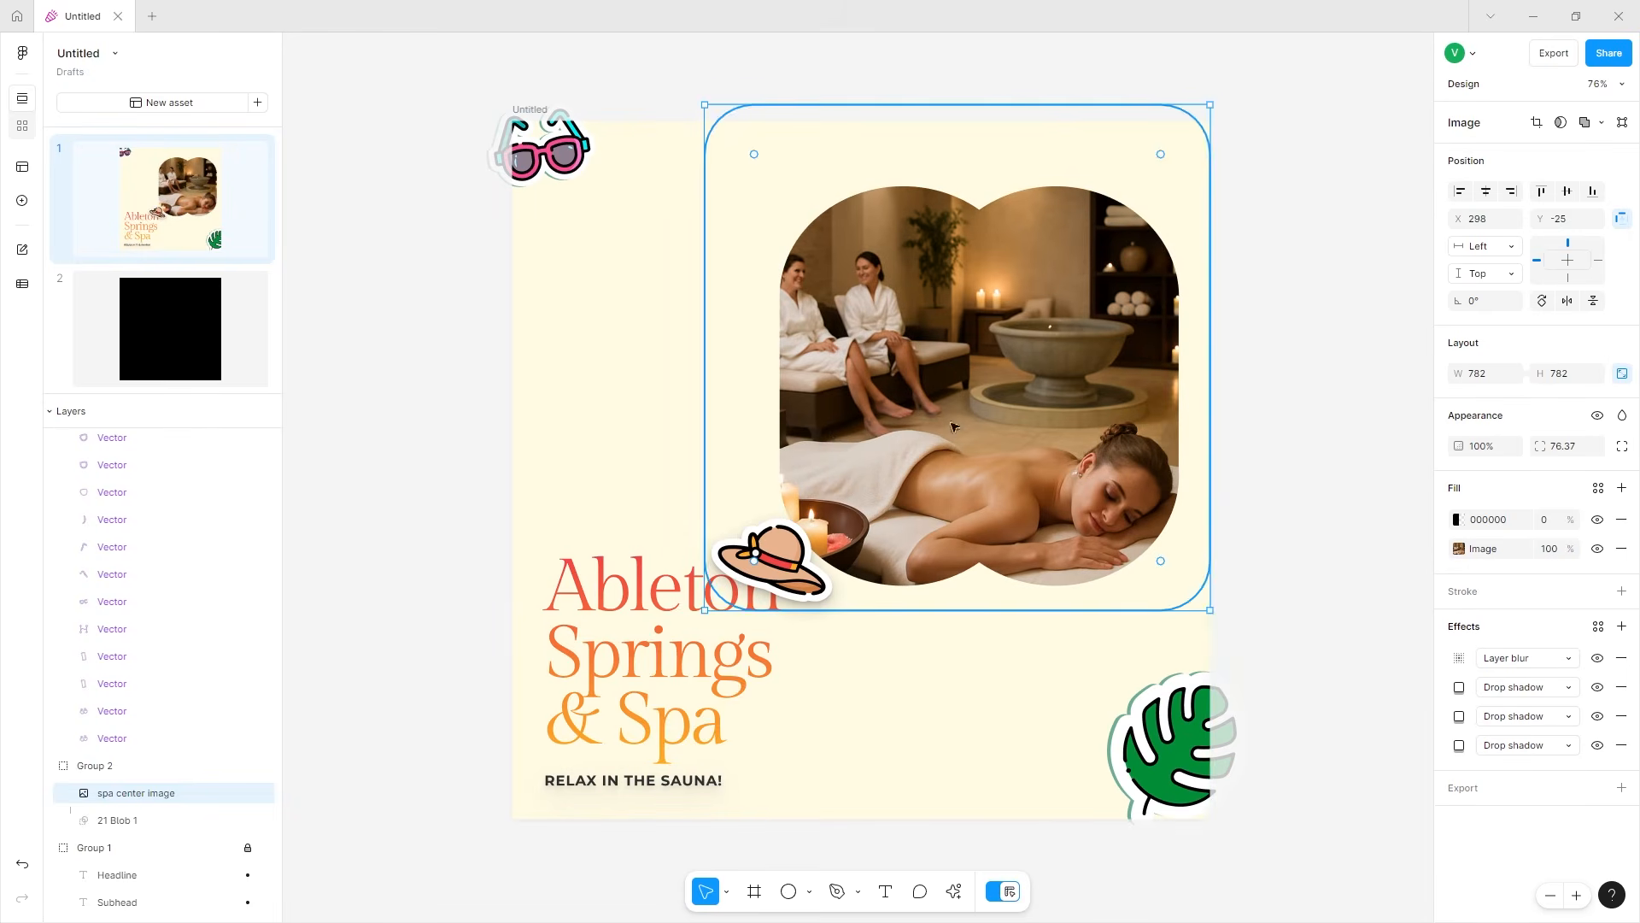
click(1252, 309)
- Enlarge the masked spa image group to 684 × 684 and place it at X 351, Y 46
click(1115, 259)
drag(1080, 182, 1135, 62)
drag(1014, 513, 950, 479)
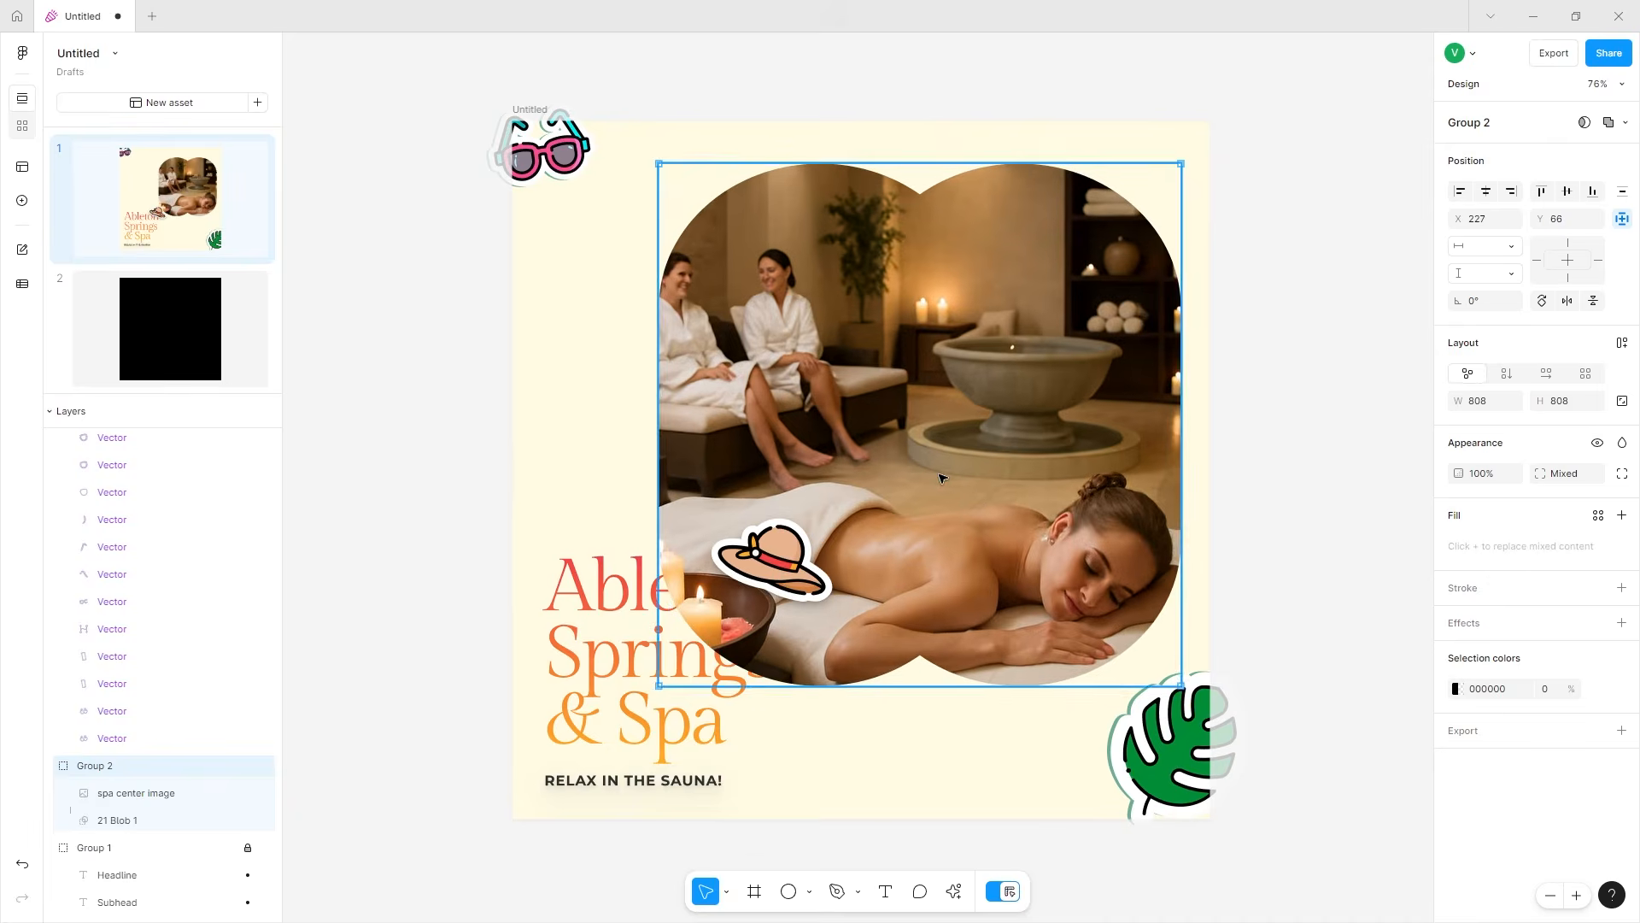
key(ctrl+z)
key(ctrl+z)
drag(868, 590, 889, 553)
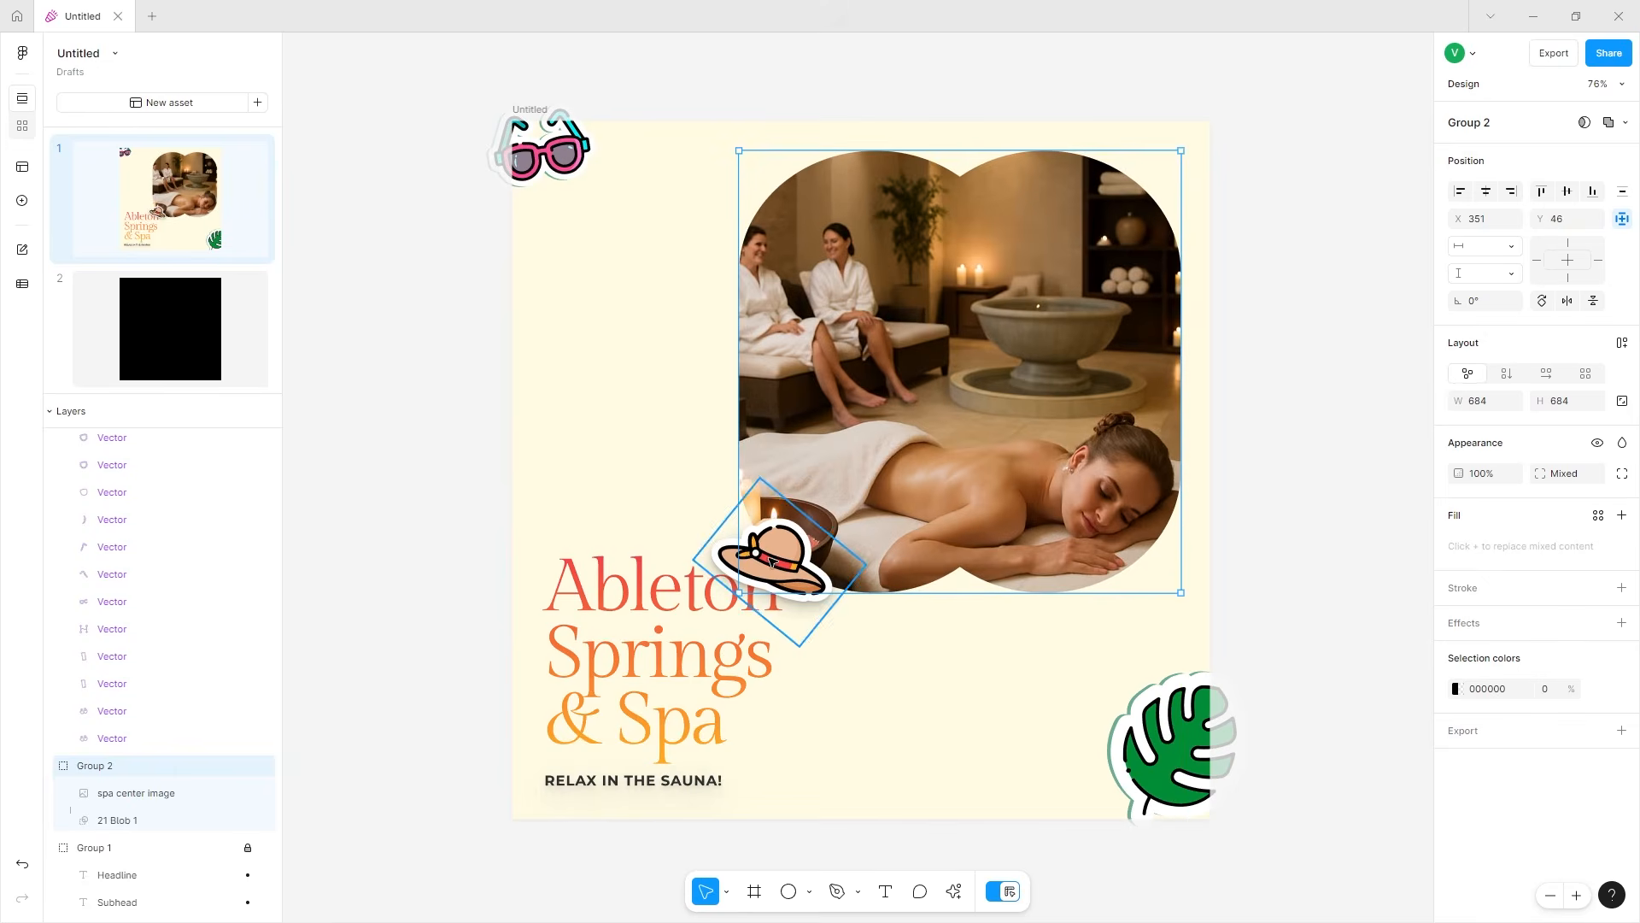
- Hide the hat sticker's second and third drop shadows and refit it slightly smaller at the masked photo's lower-left edge
click(744, 554)
click(1599, 674)
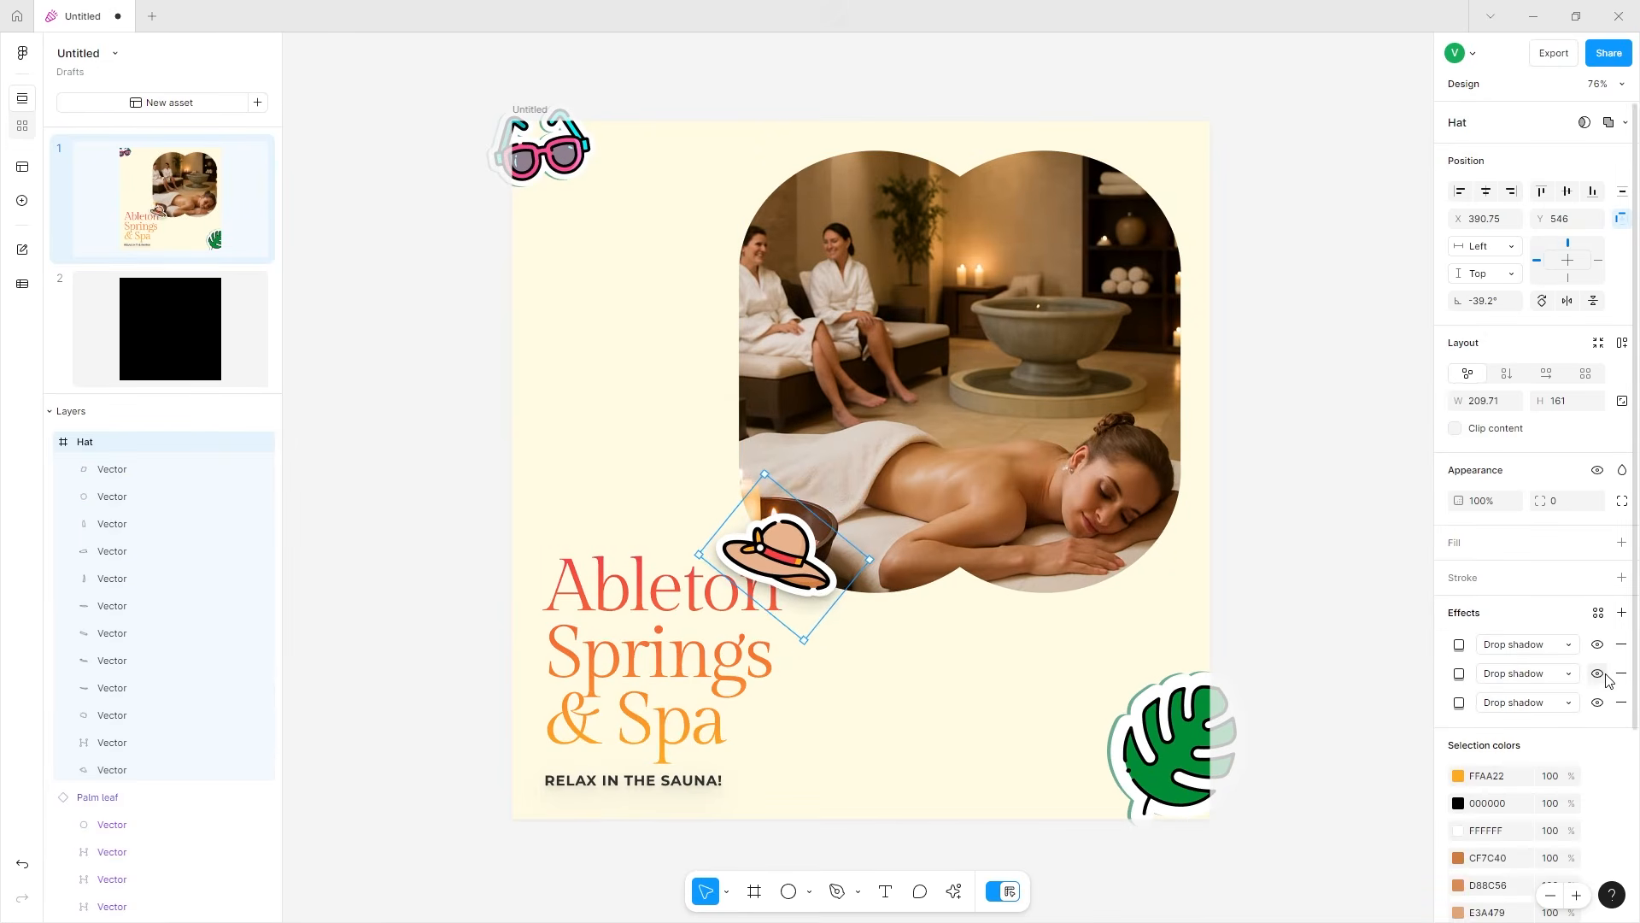
click(1597, 703)
click(894, 640)
drag(790, 570, 790, 571)
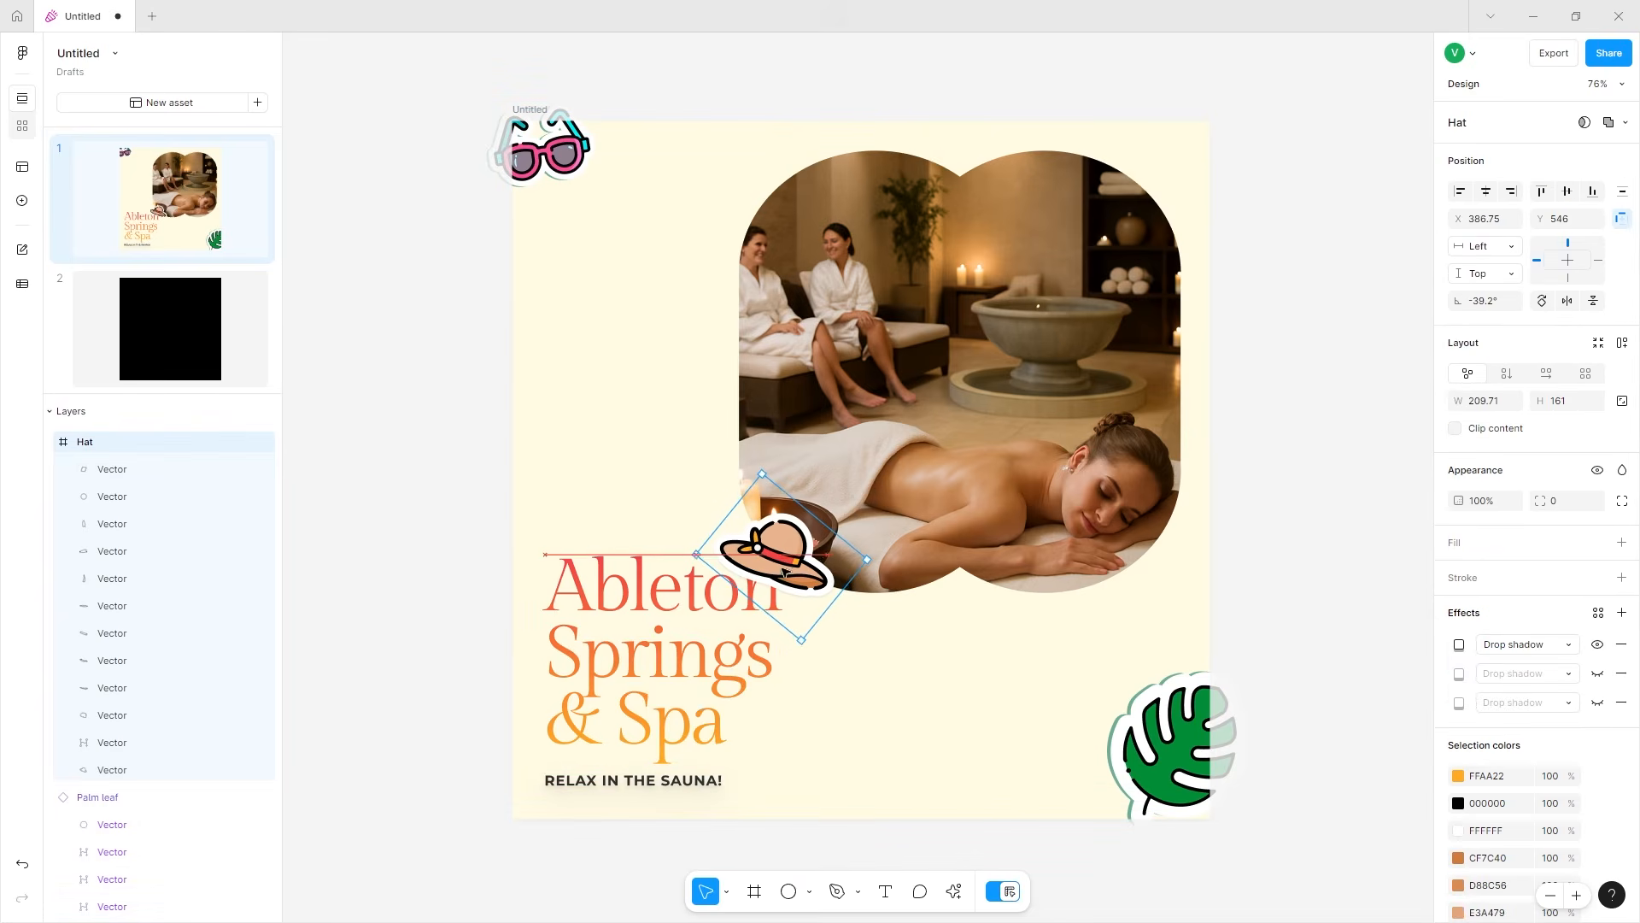
click(1217, 495)
- Shift the palm leaf sticker slightly left at the post's lower-right corner
drag(1147, 745, 1138, 745)
click(1306, 545)
scroll(1306, 545, up, 1)
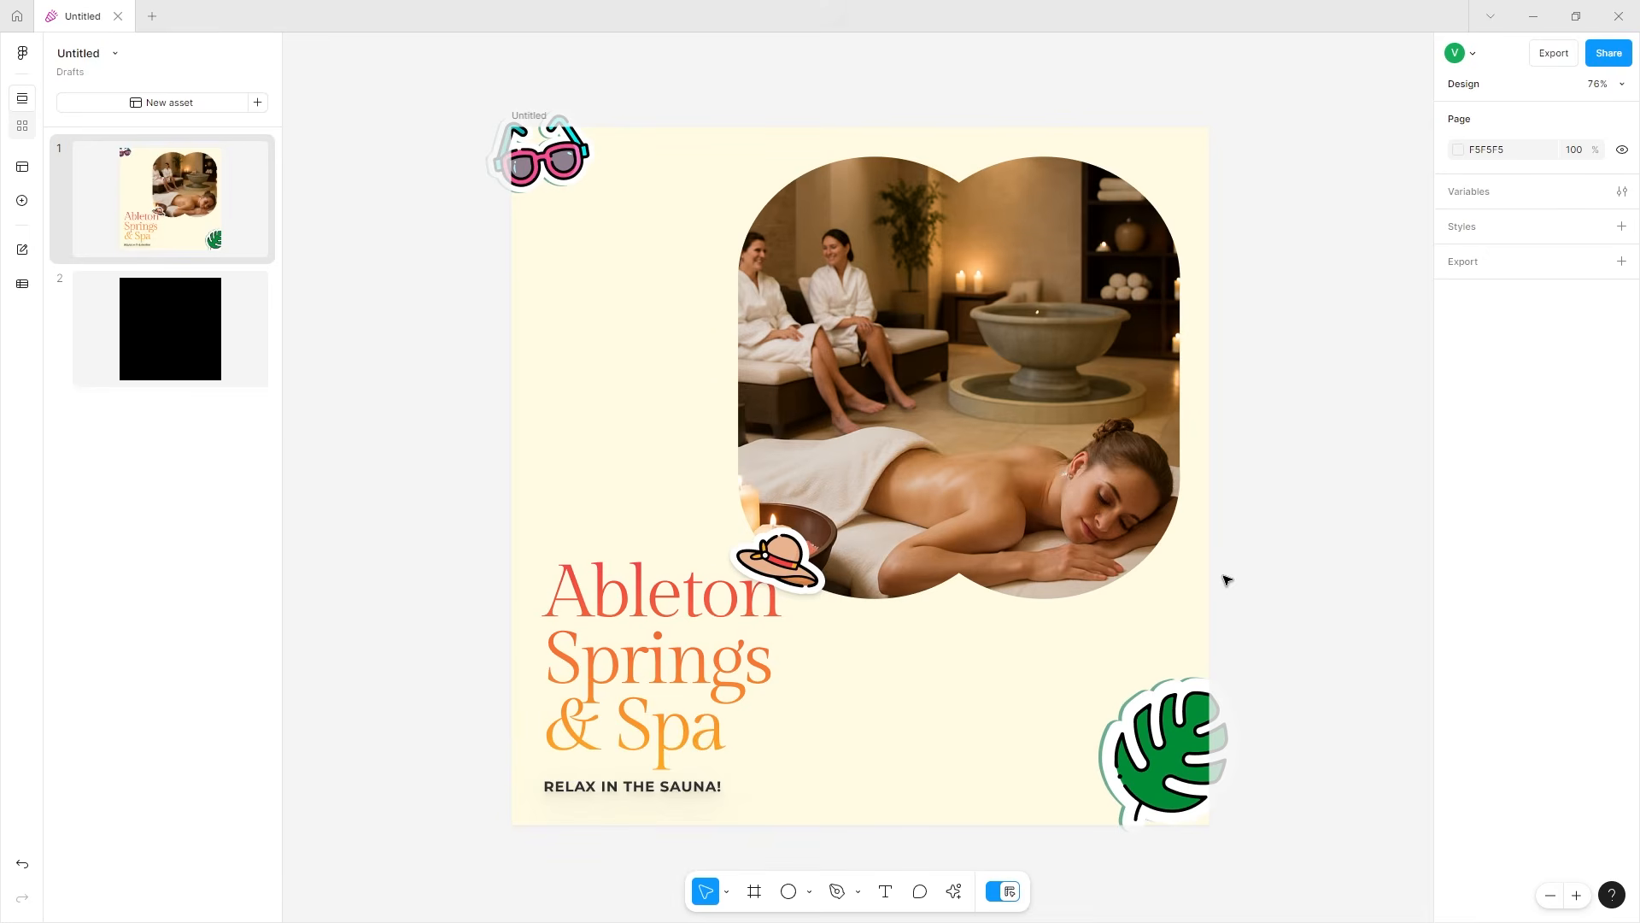
- Select the blank second asset, turn off the design mode and open the full set of Instagram ad templates
click(173, 351)
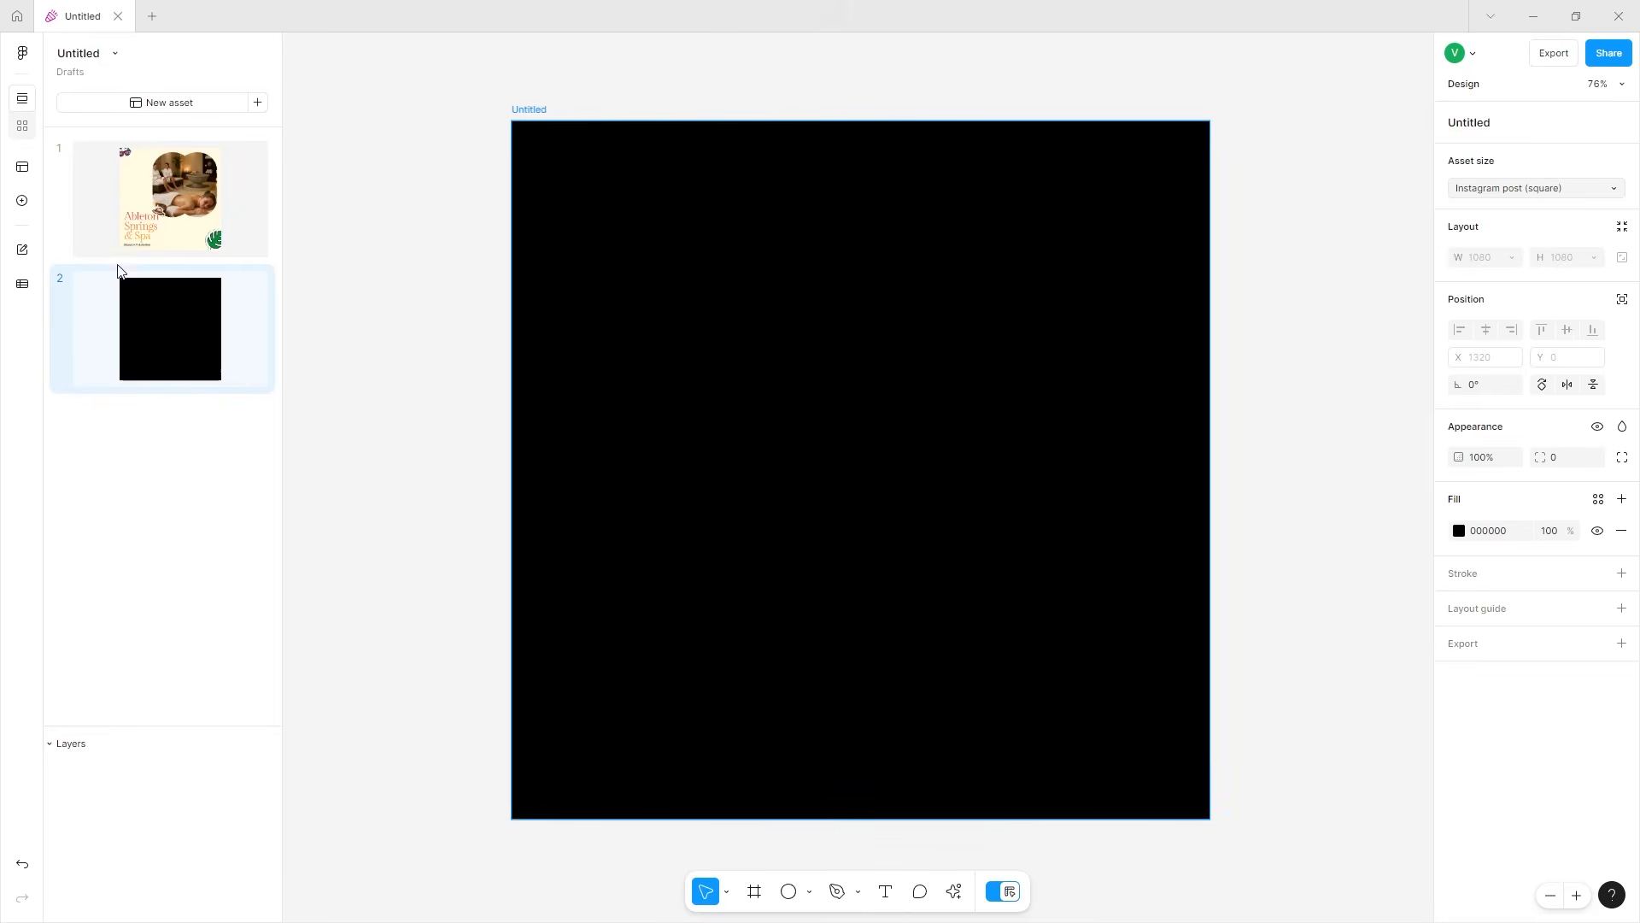
click(22, 167)
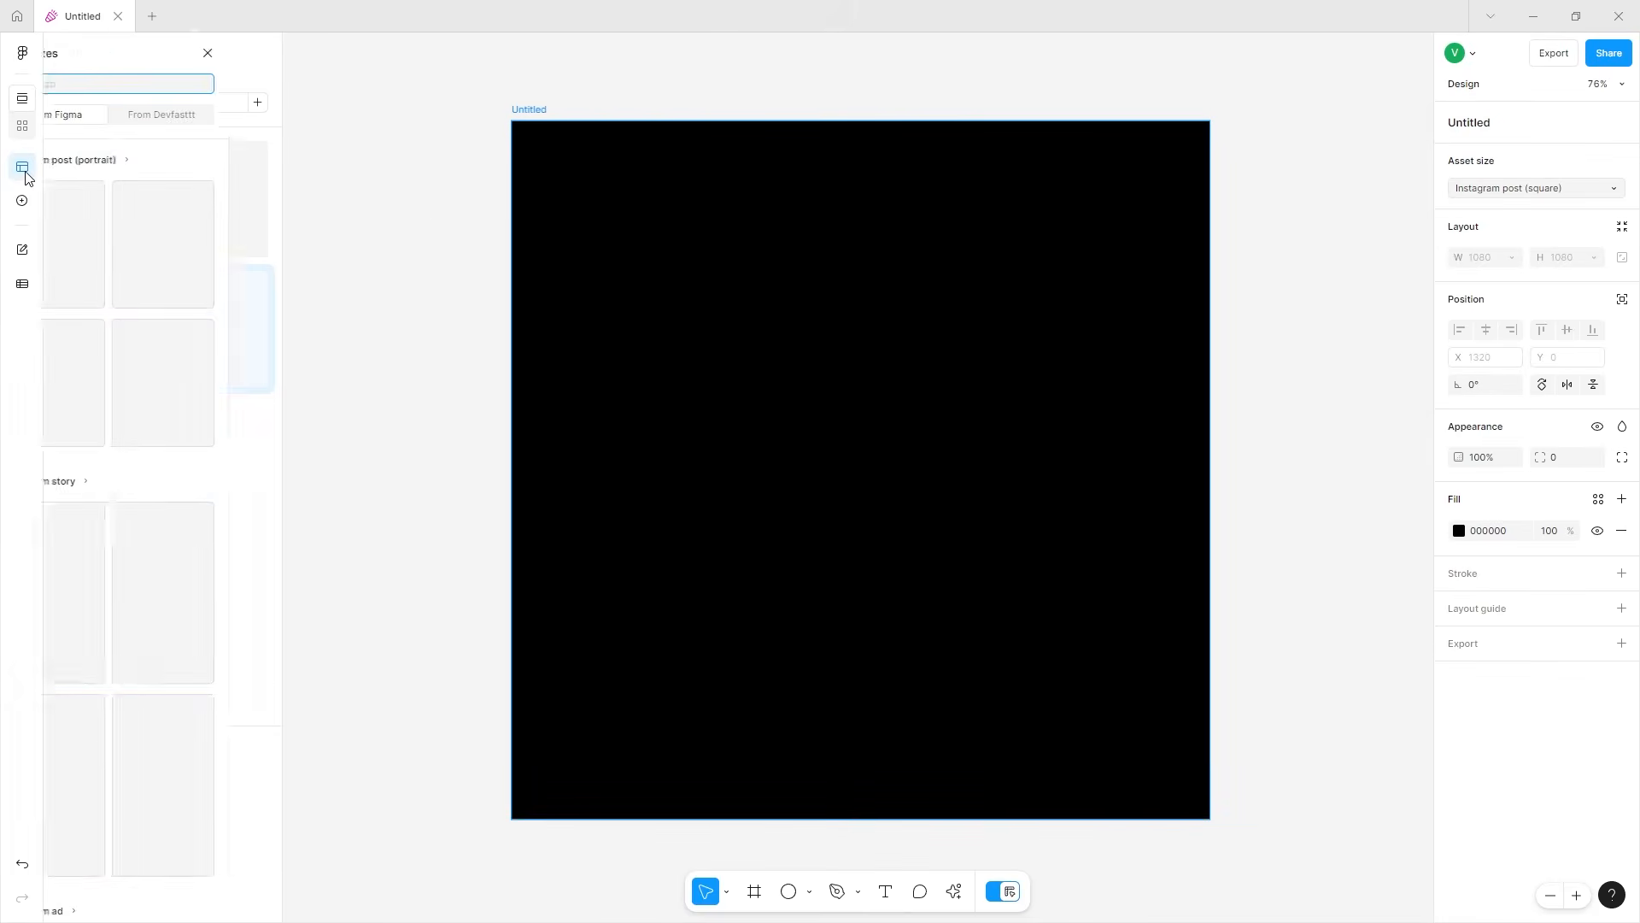
click(1002, 890)
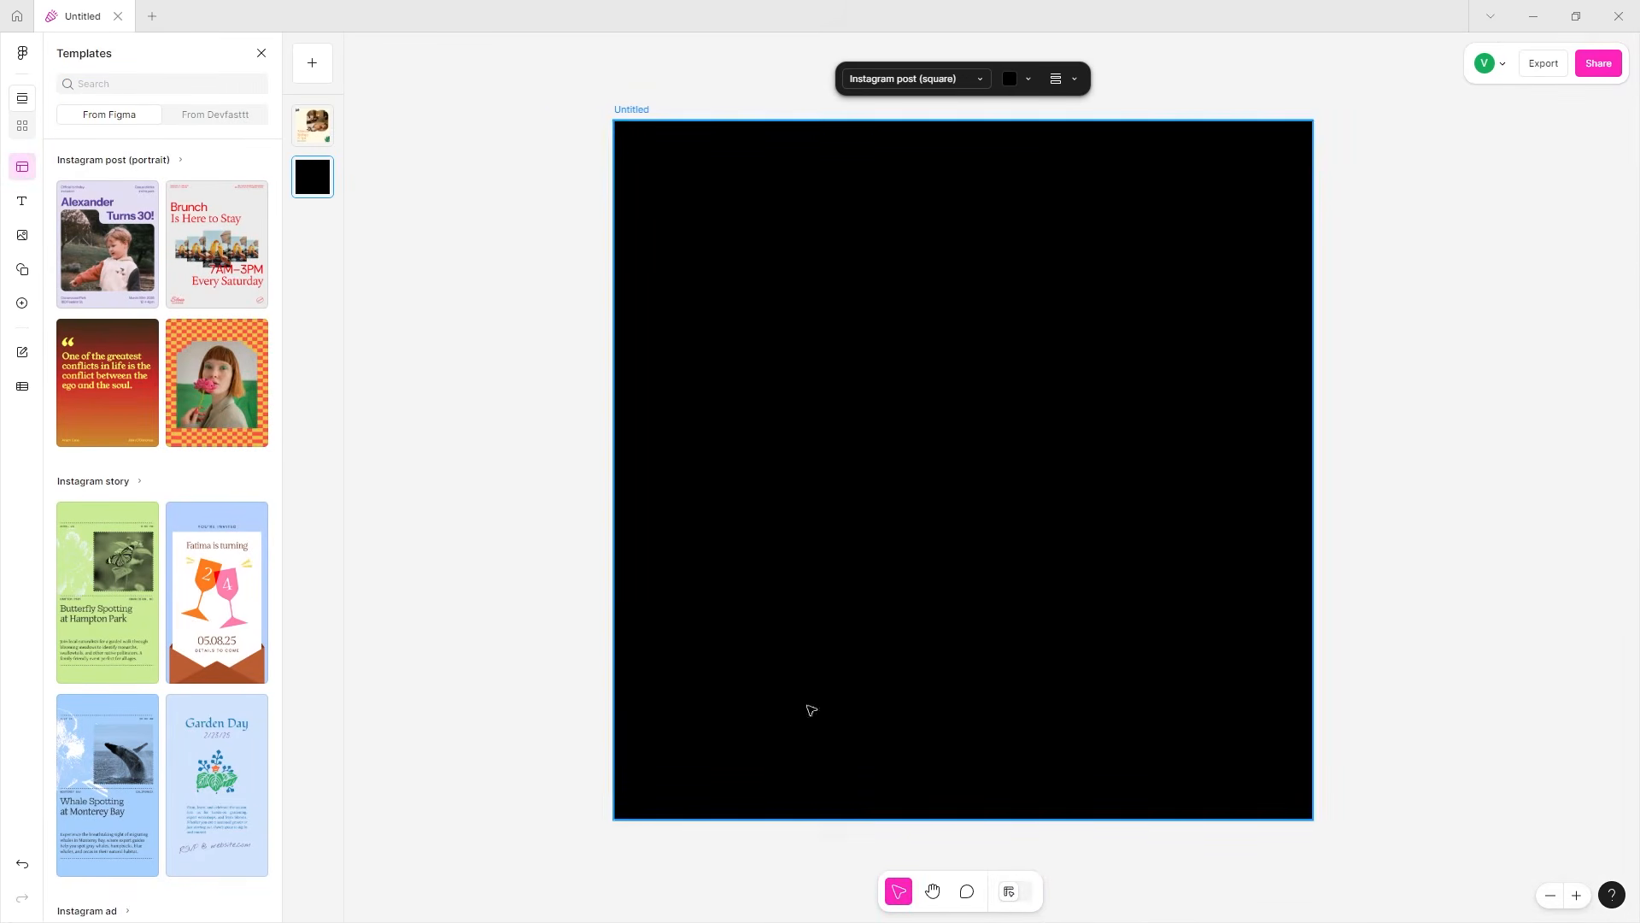
scroll(128, 342, down, 3)
scroll(132, 257, down, 5)
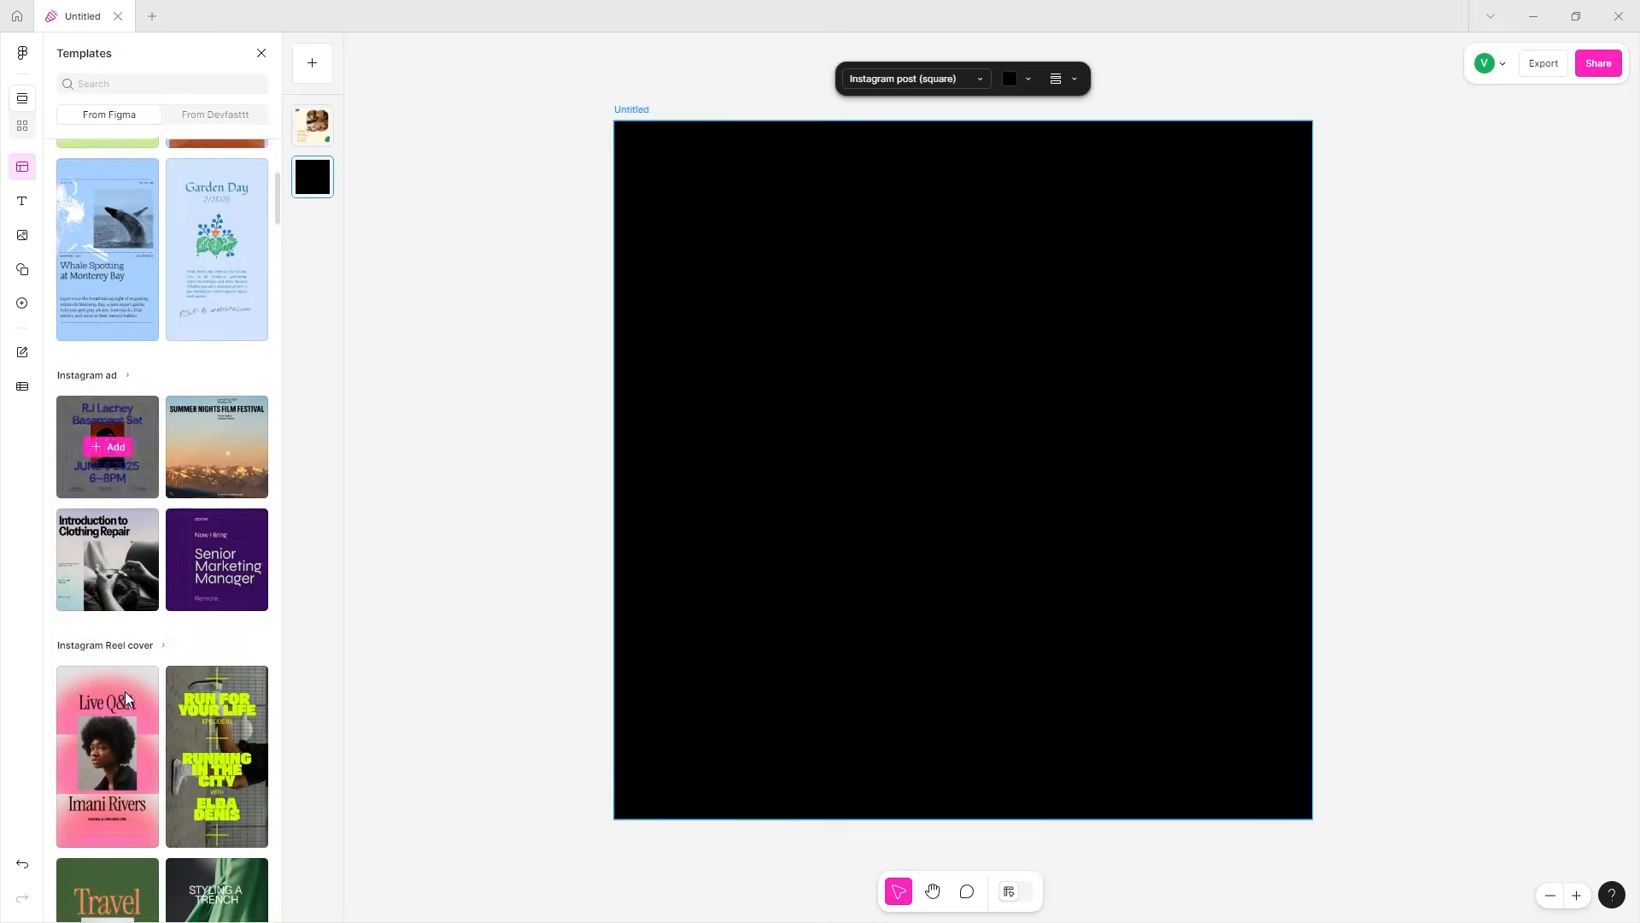
click(109, 227)
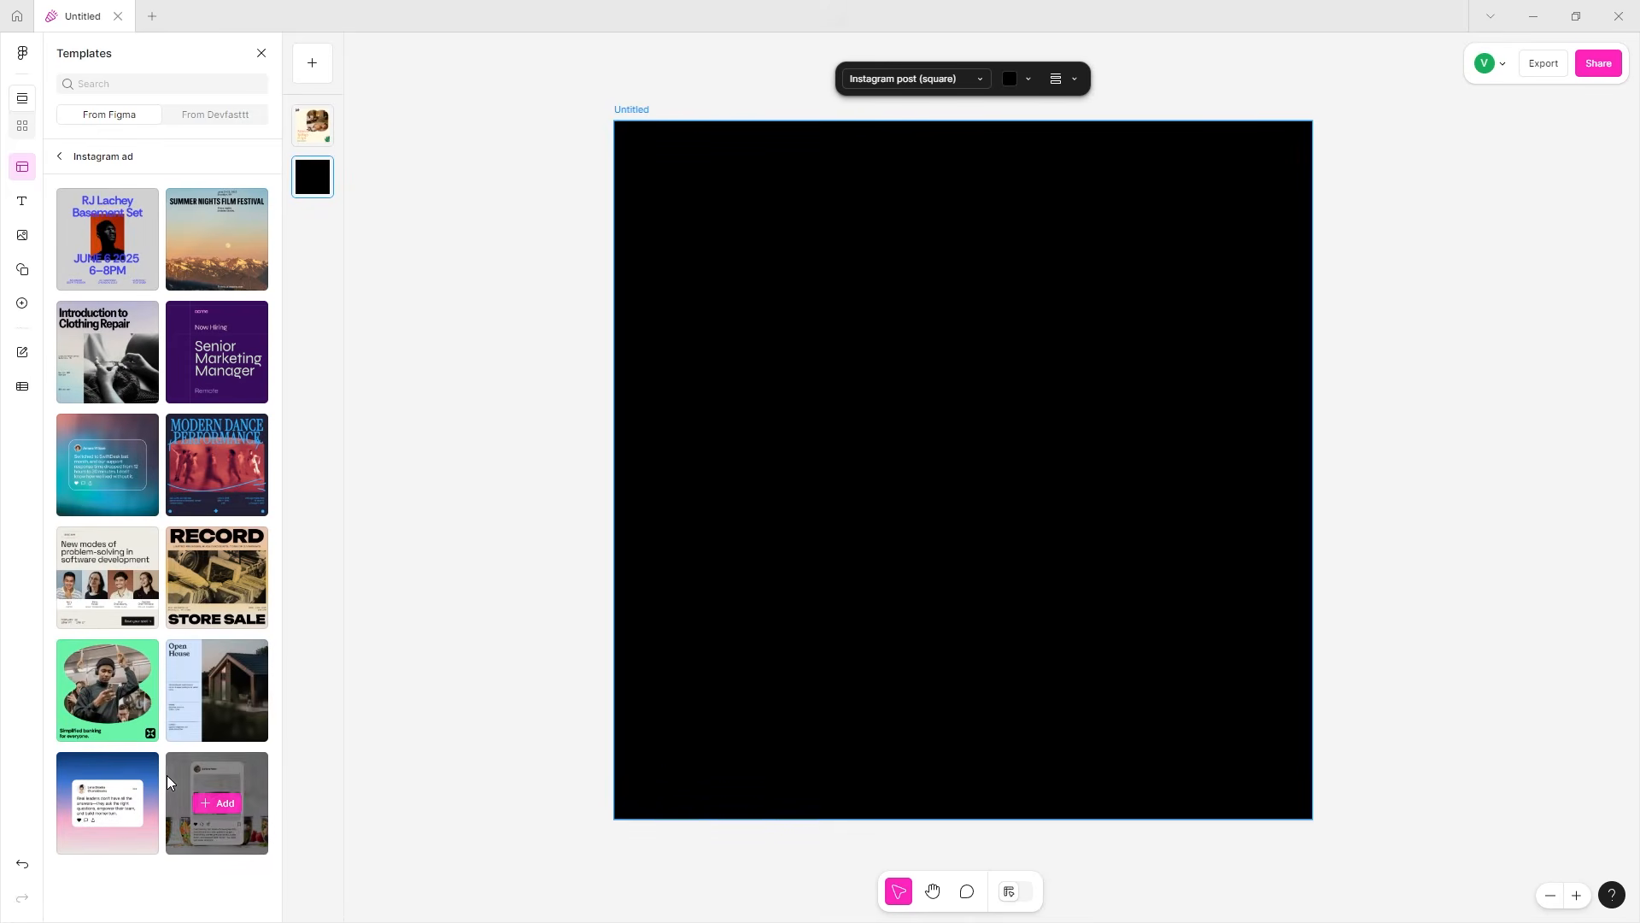
- Apply the meal-prep testimonial template to the blank asset and add the blue-to-pink quote card template as another asset
mouse_move(191, 817)
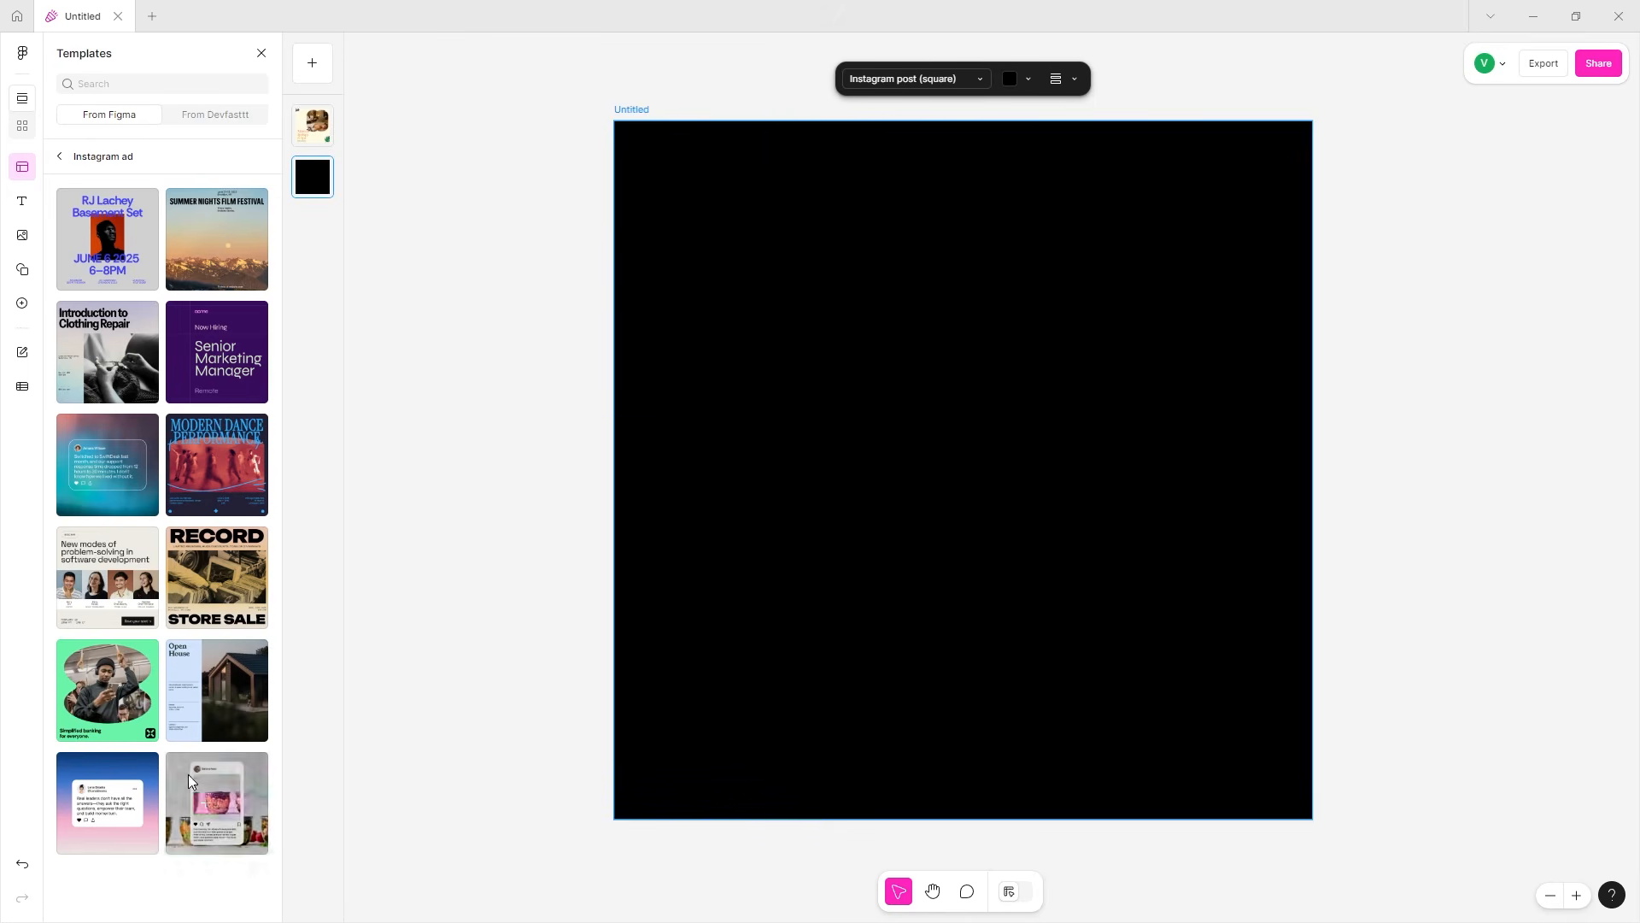
click(191, 780)
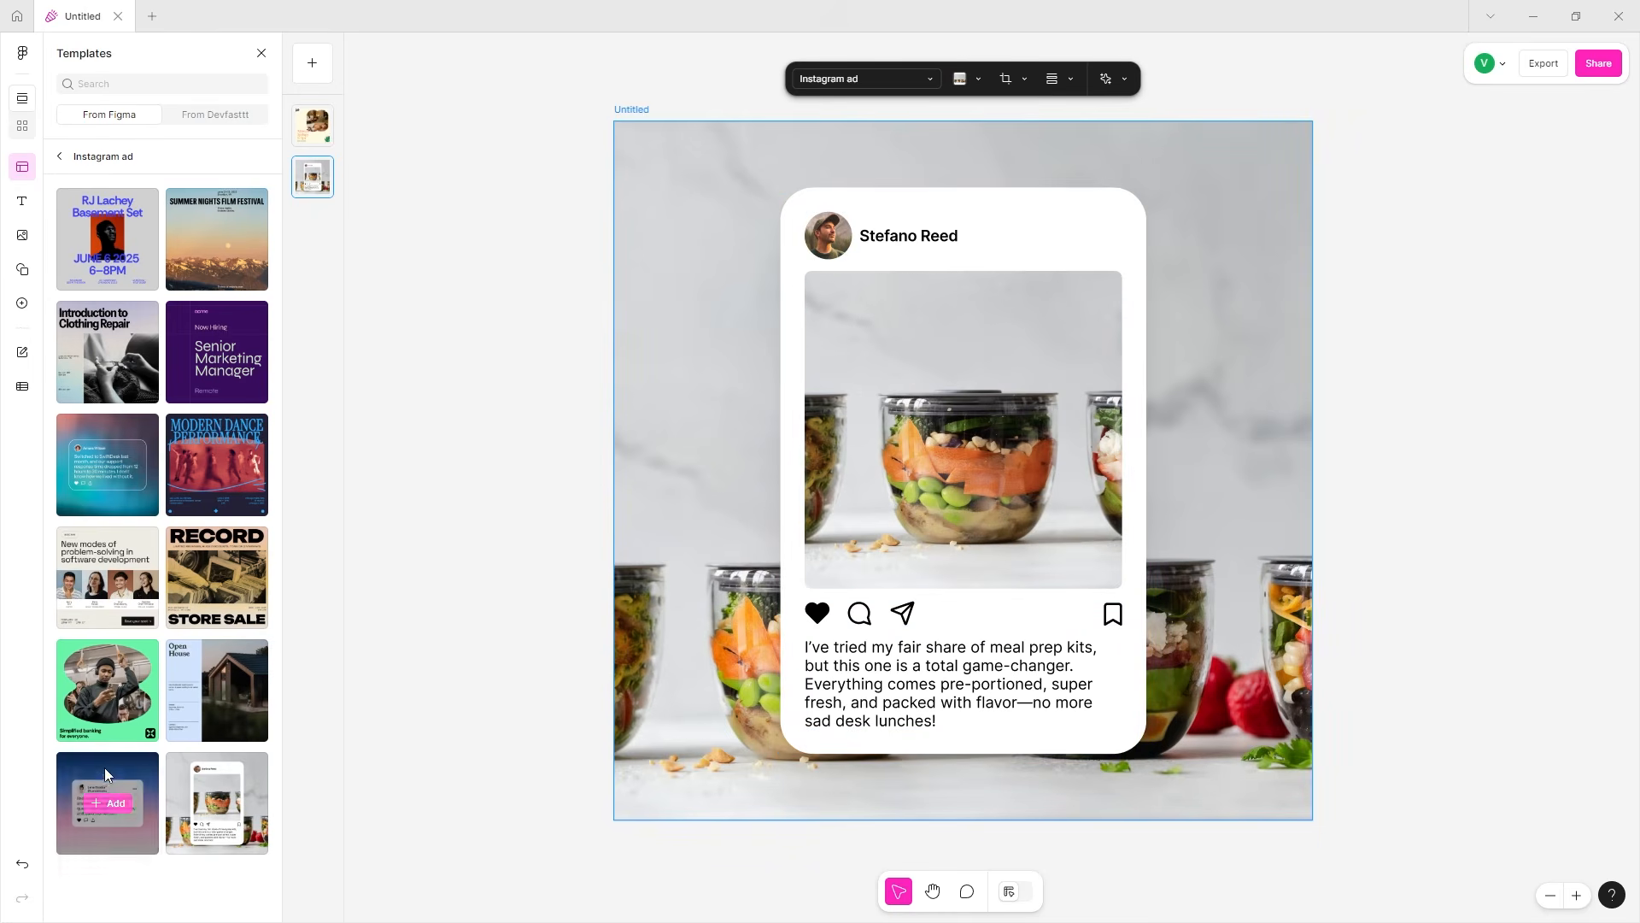
click(110, 802)
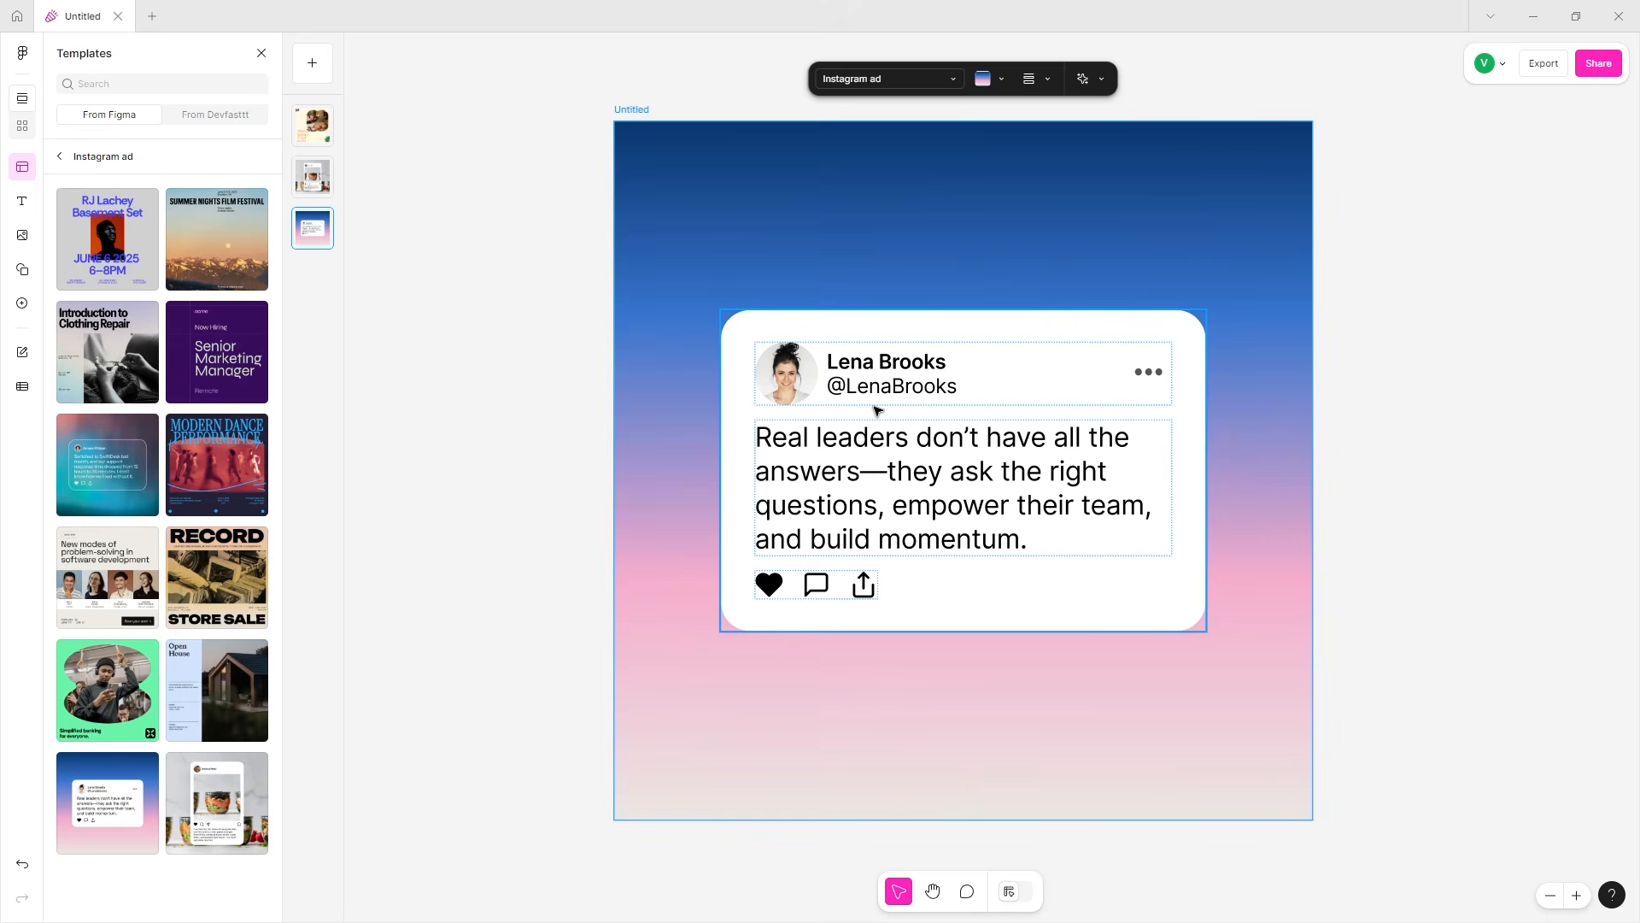
click(326, 187)
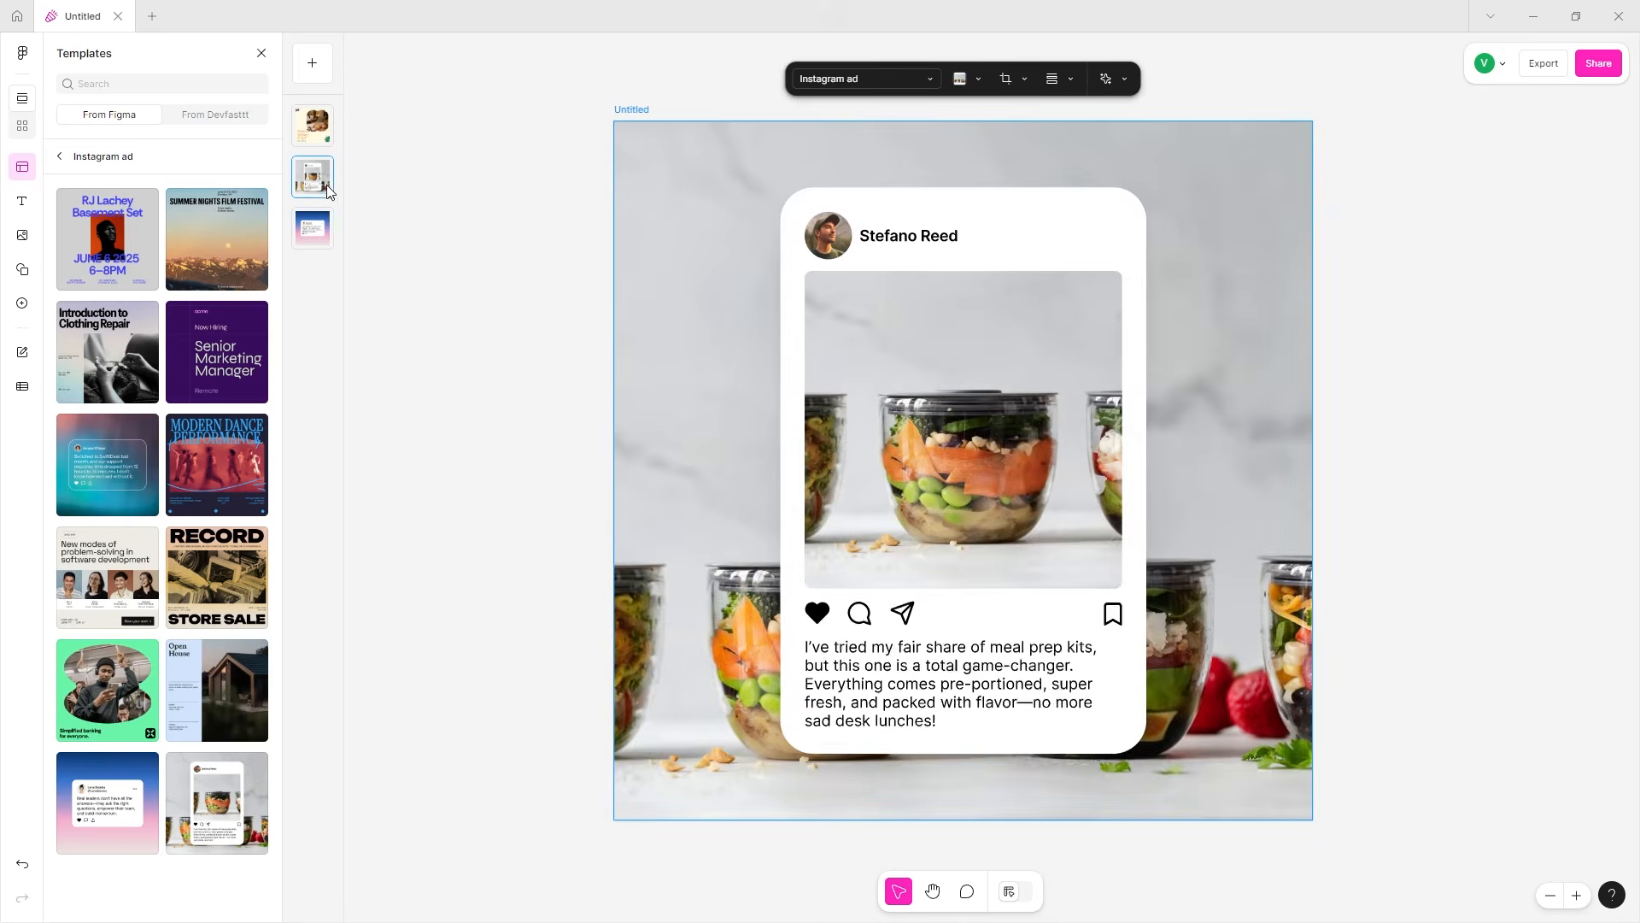
click(331, 224)
- Create a fourth asset, apply the green "Simplified banking for everyone." template to it and add the same template again as a fifth asset
click(303, 75)
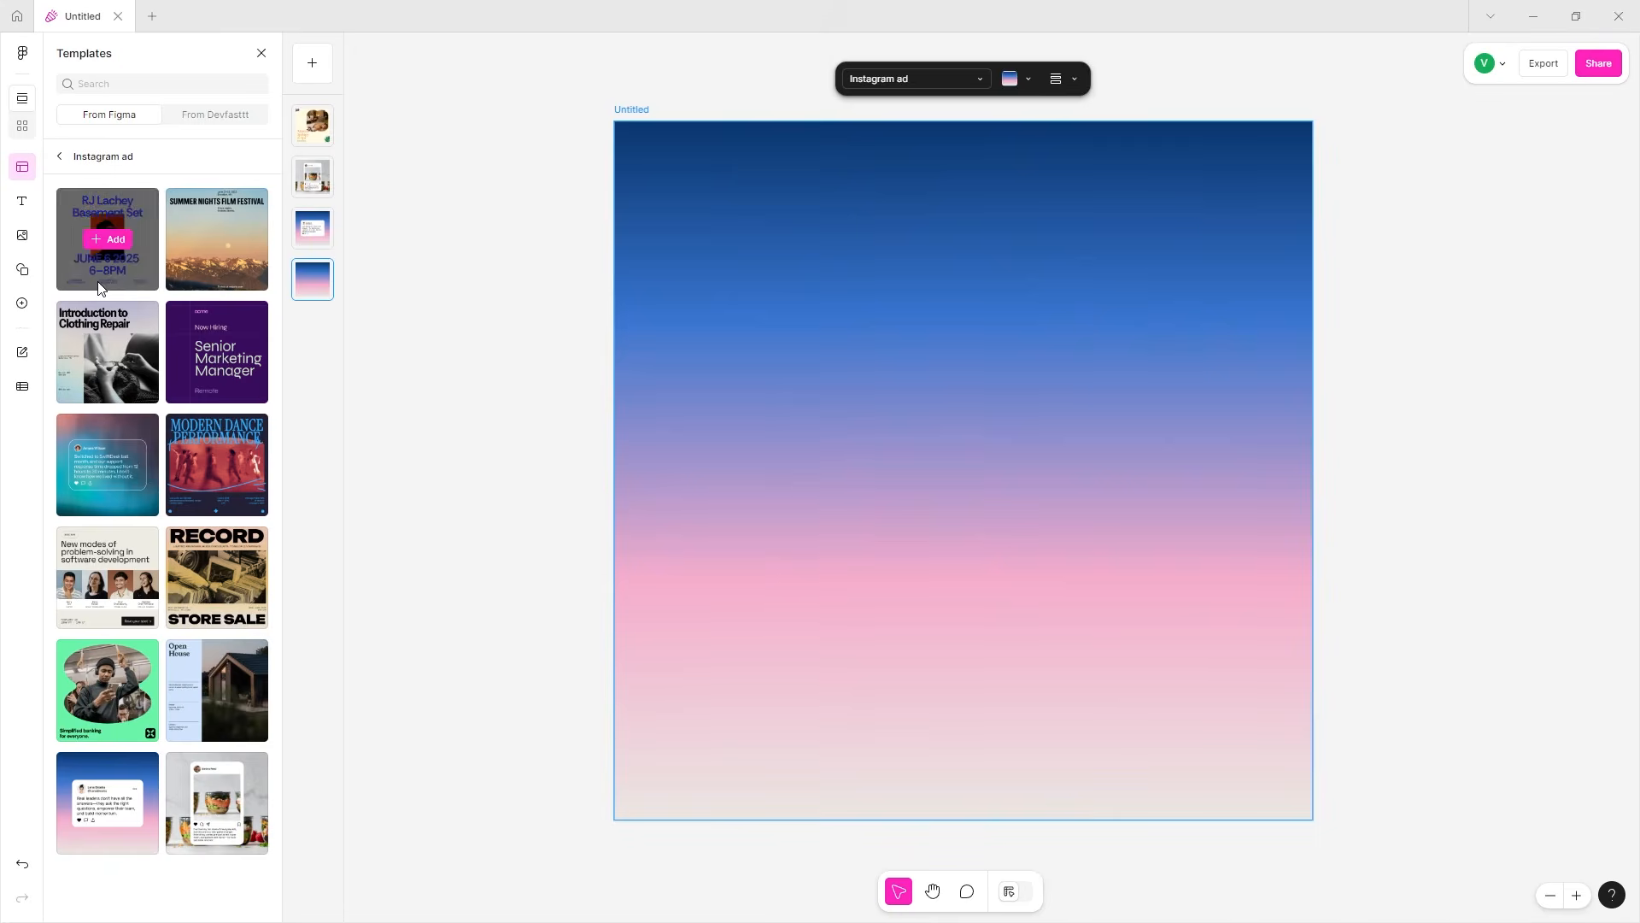
click(304, 240)
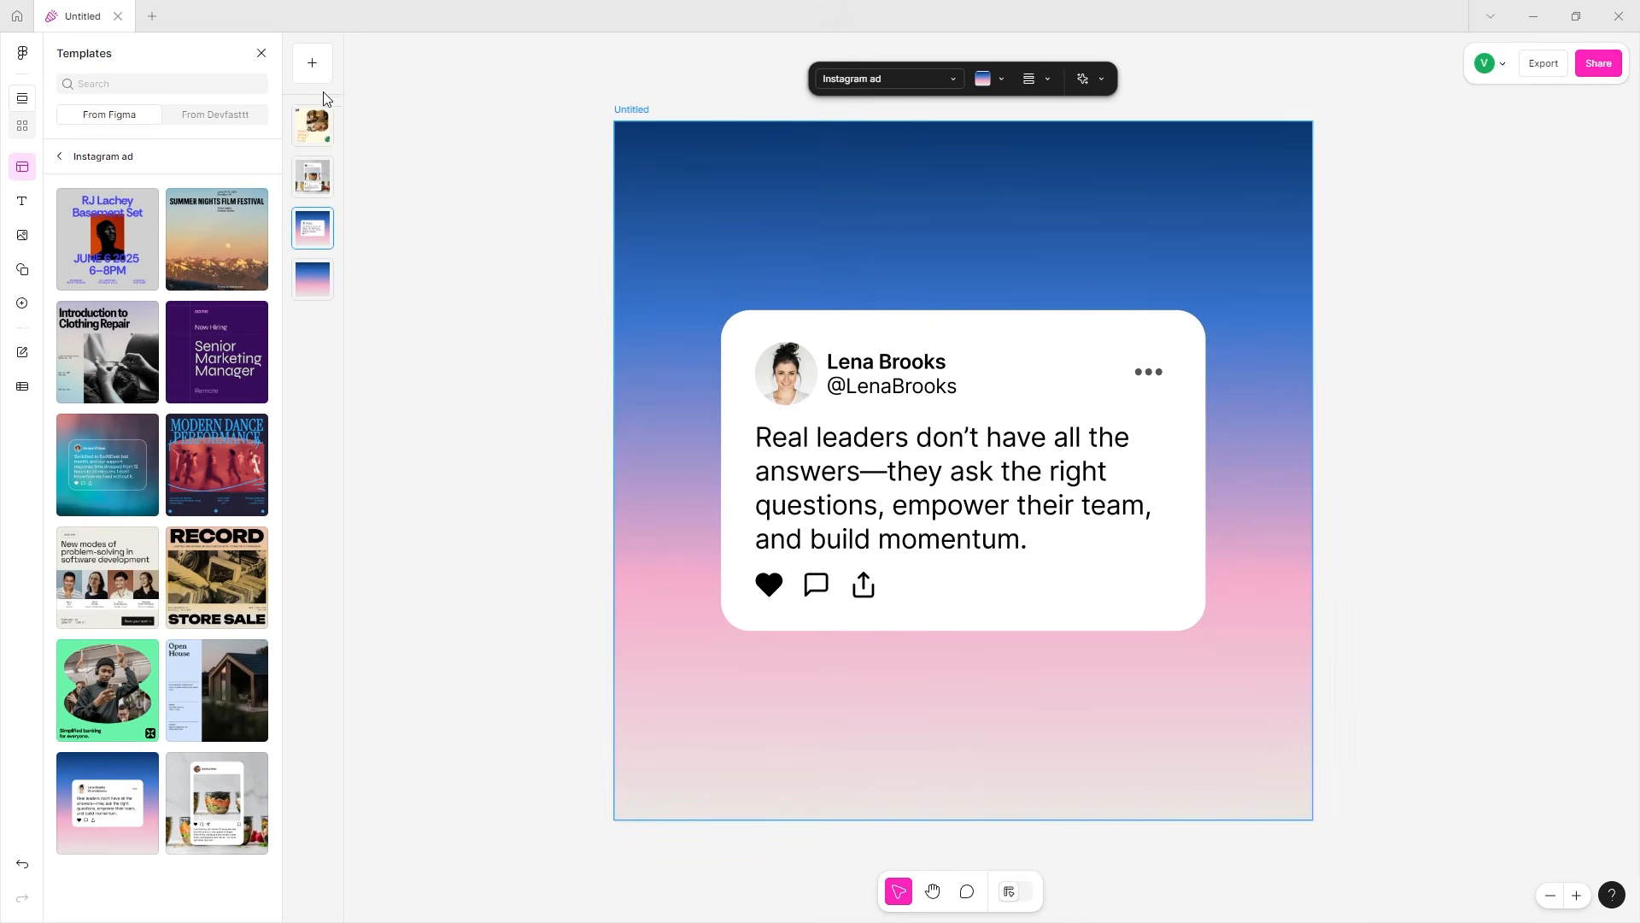
click(313, 274)
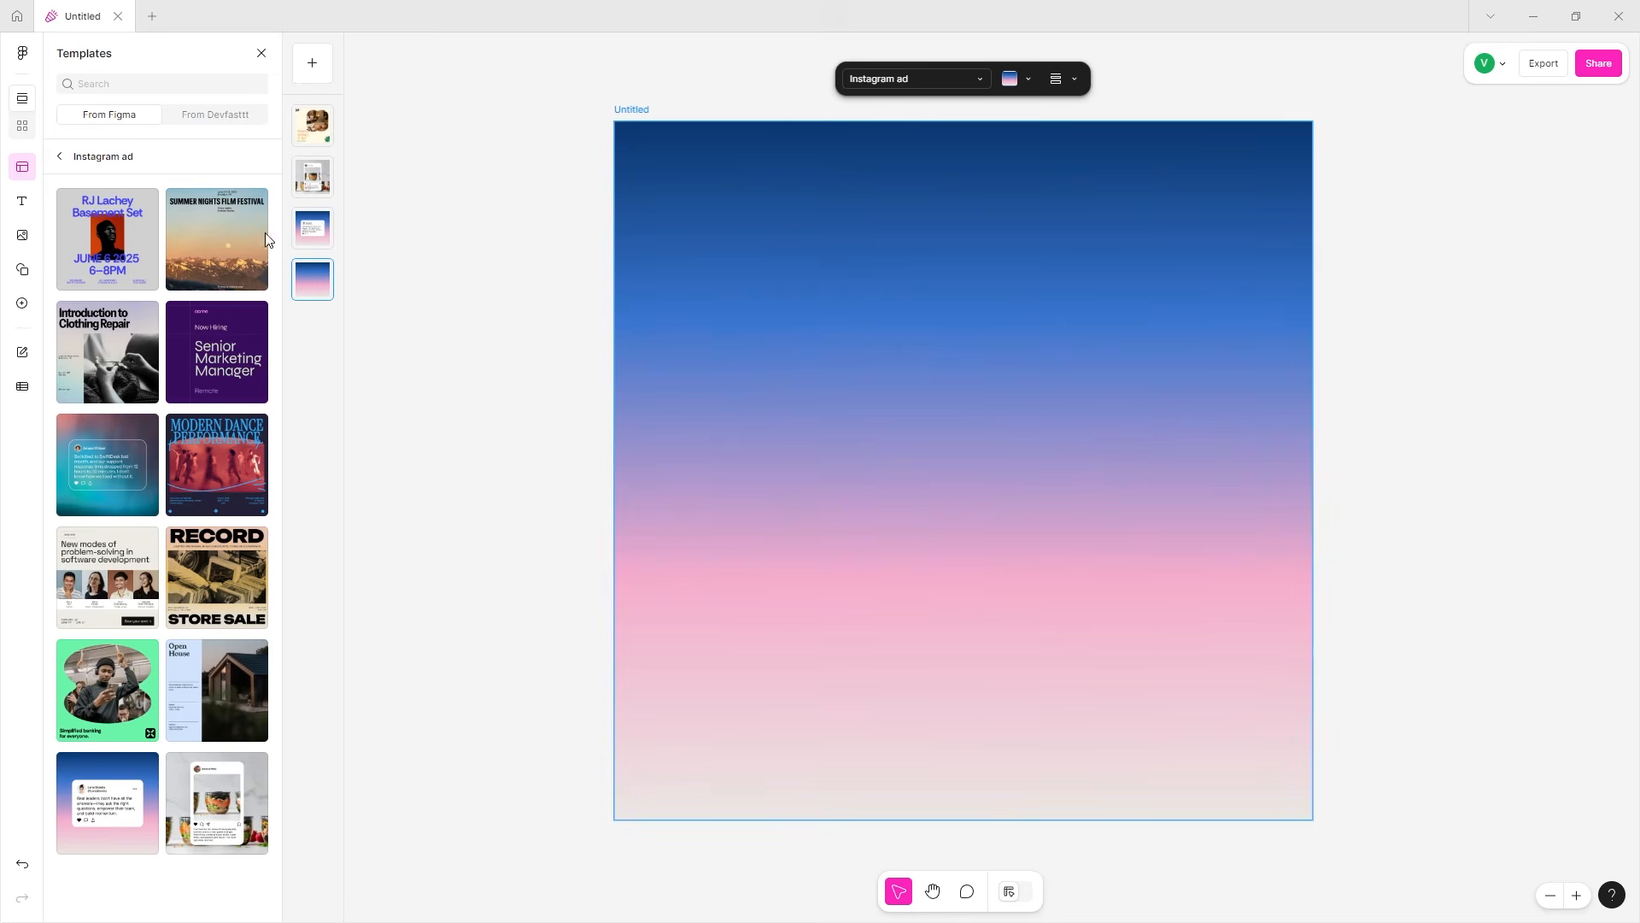
click(327, 229)
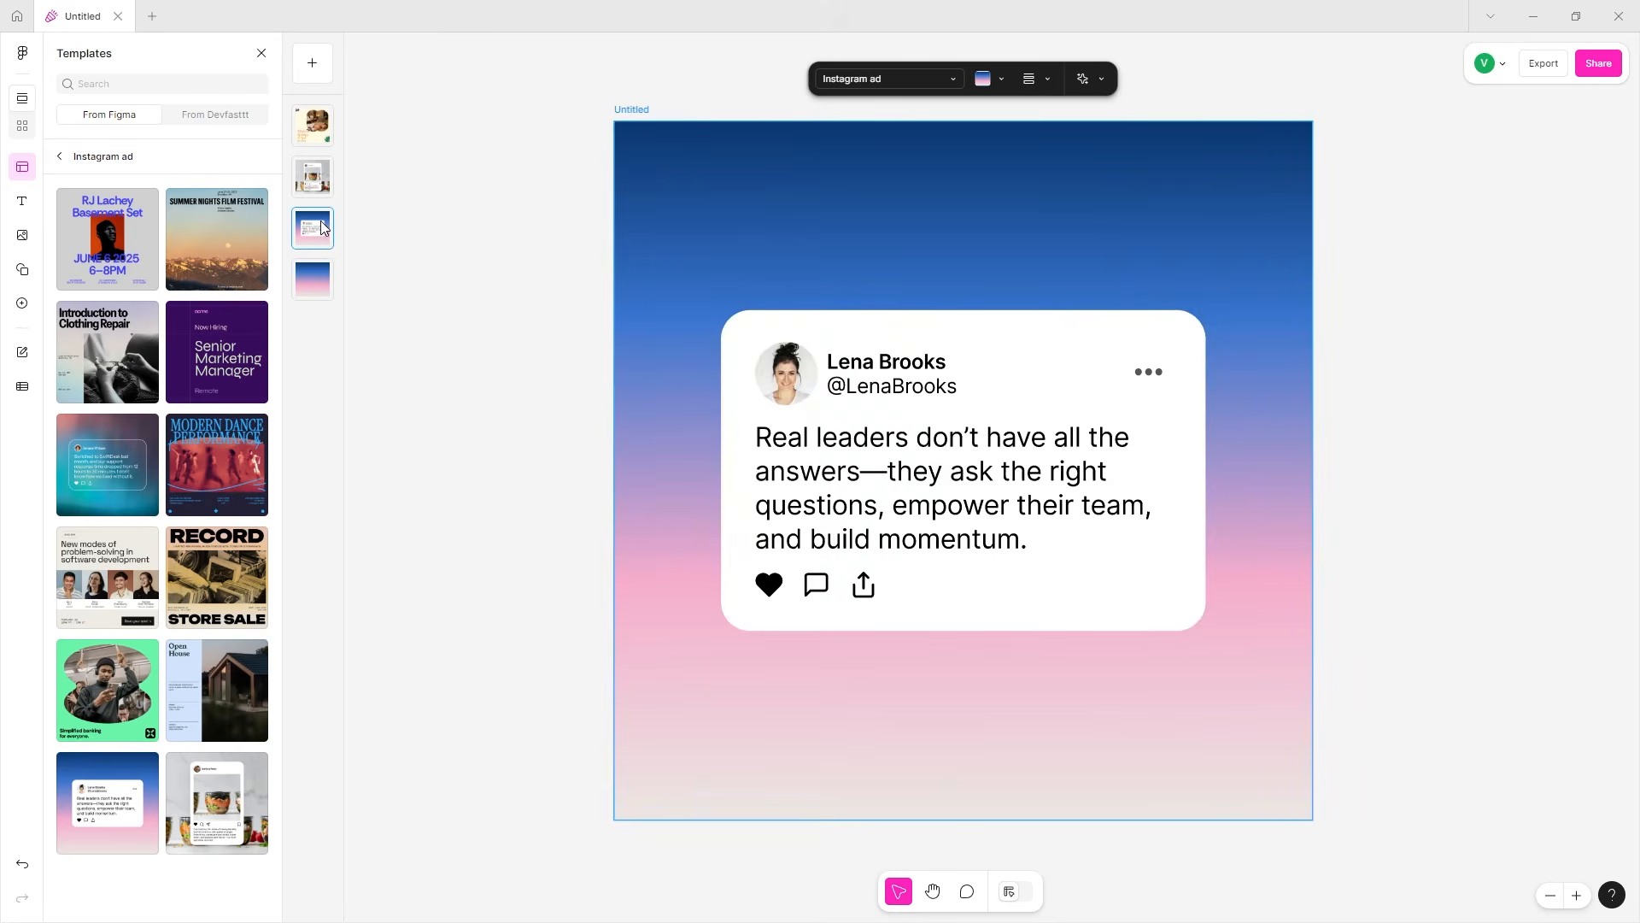
click(305, 294)
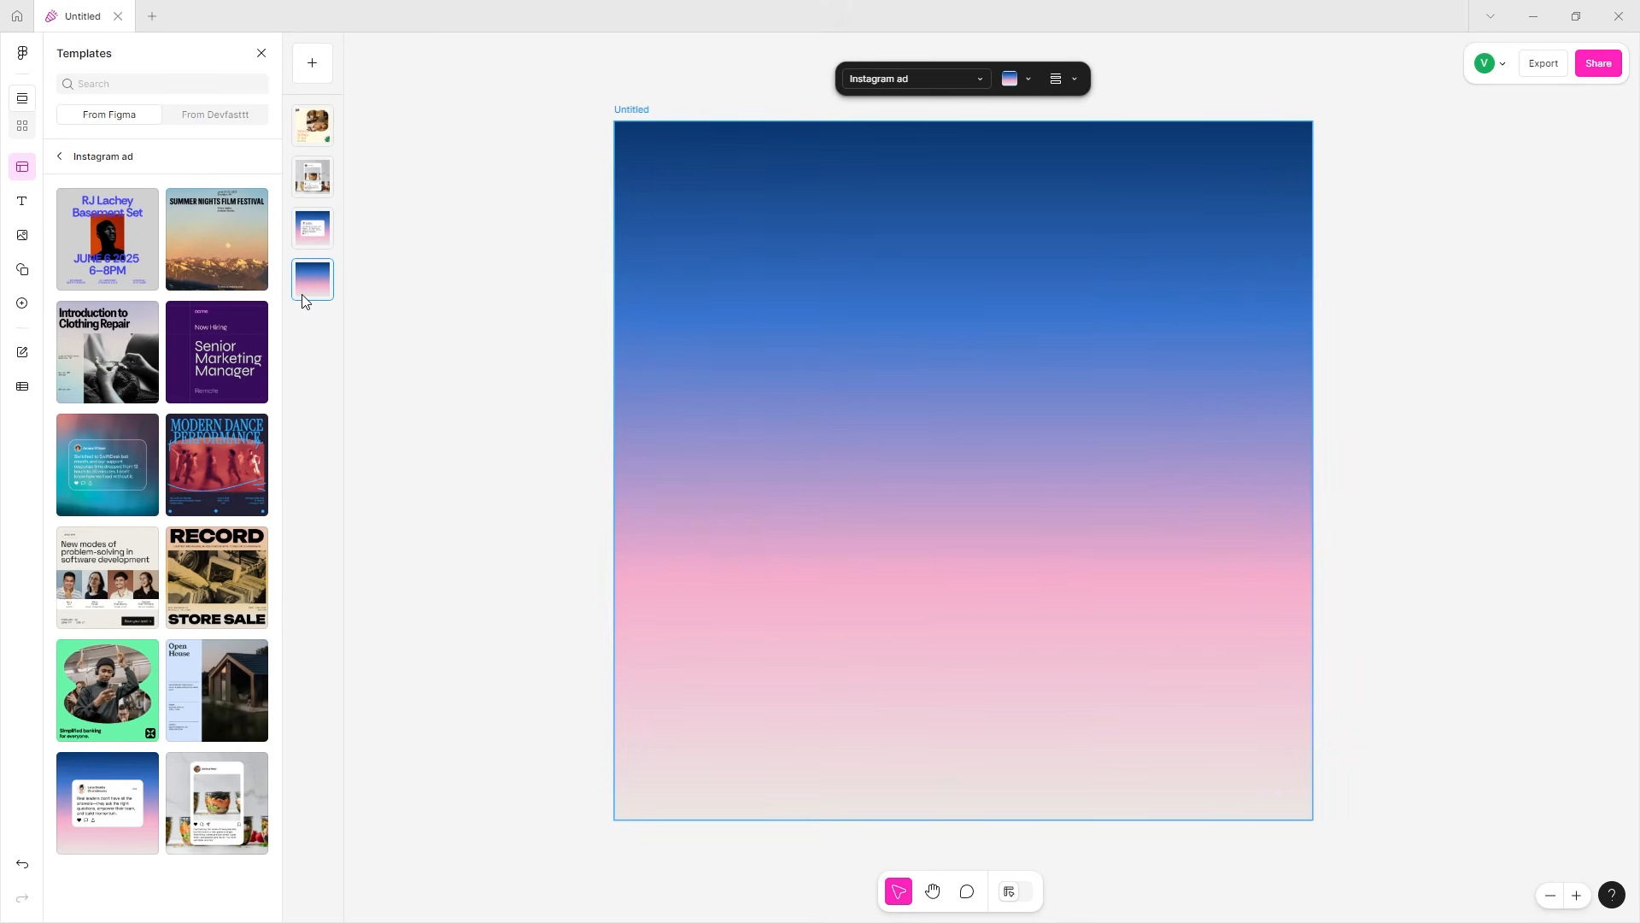
mouse_move(100, 647)
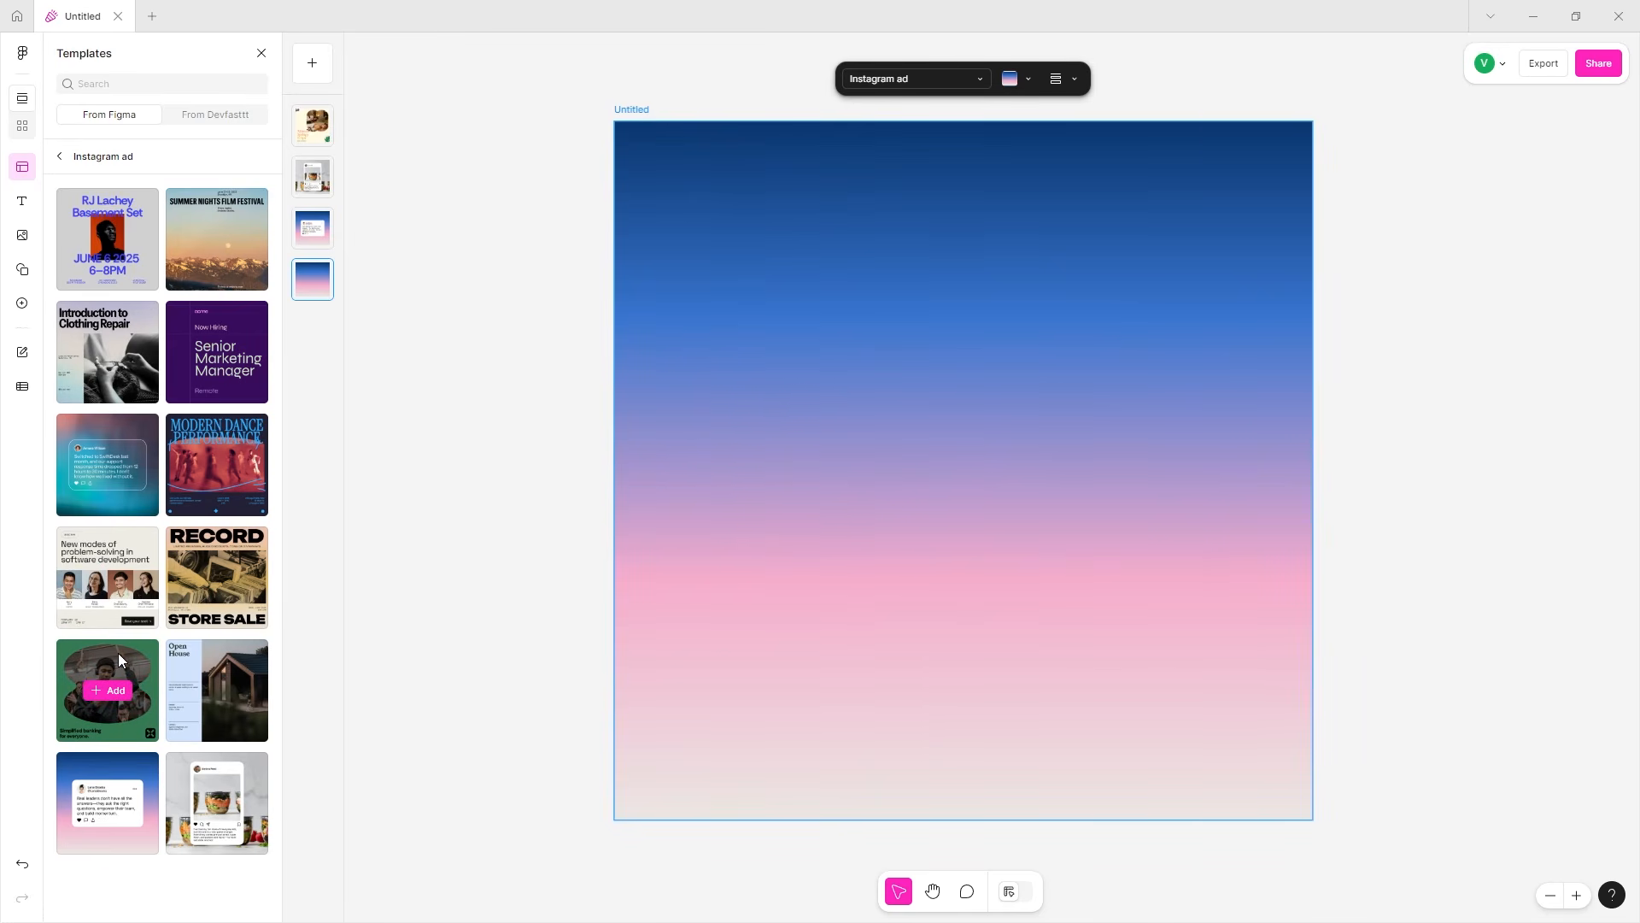
click(106, 688)
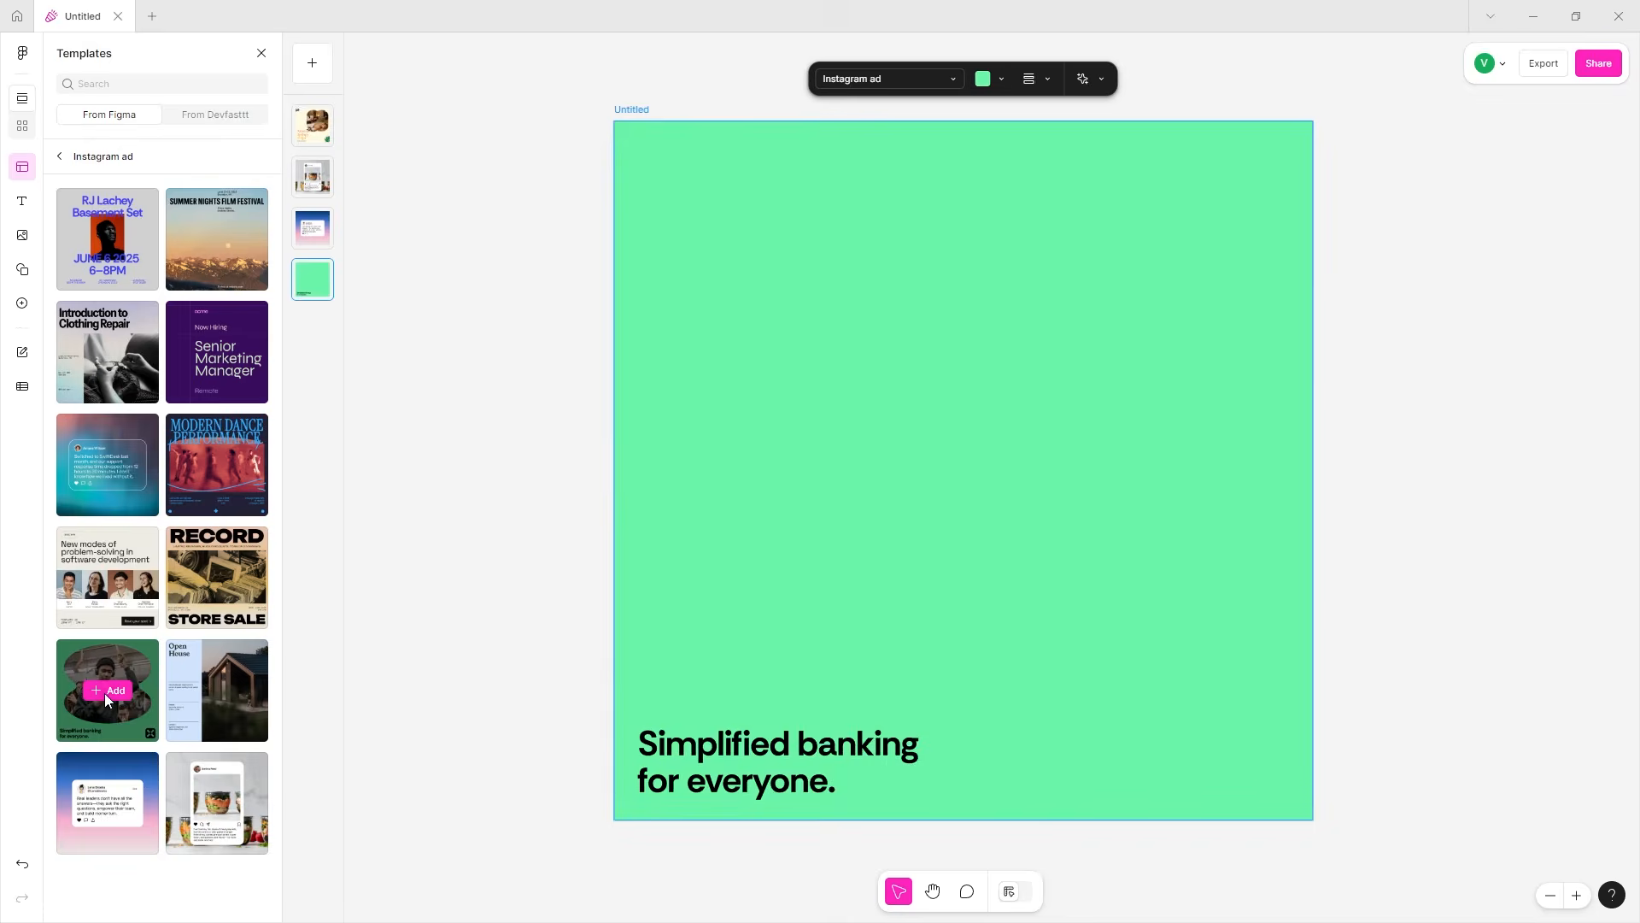
click(106, 688)
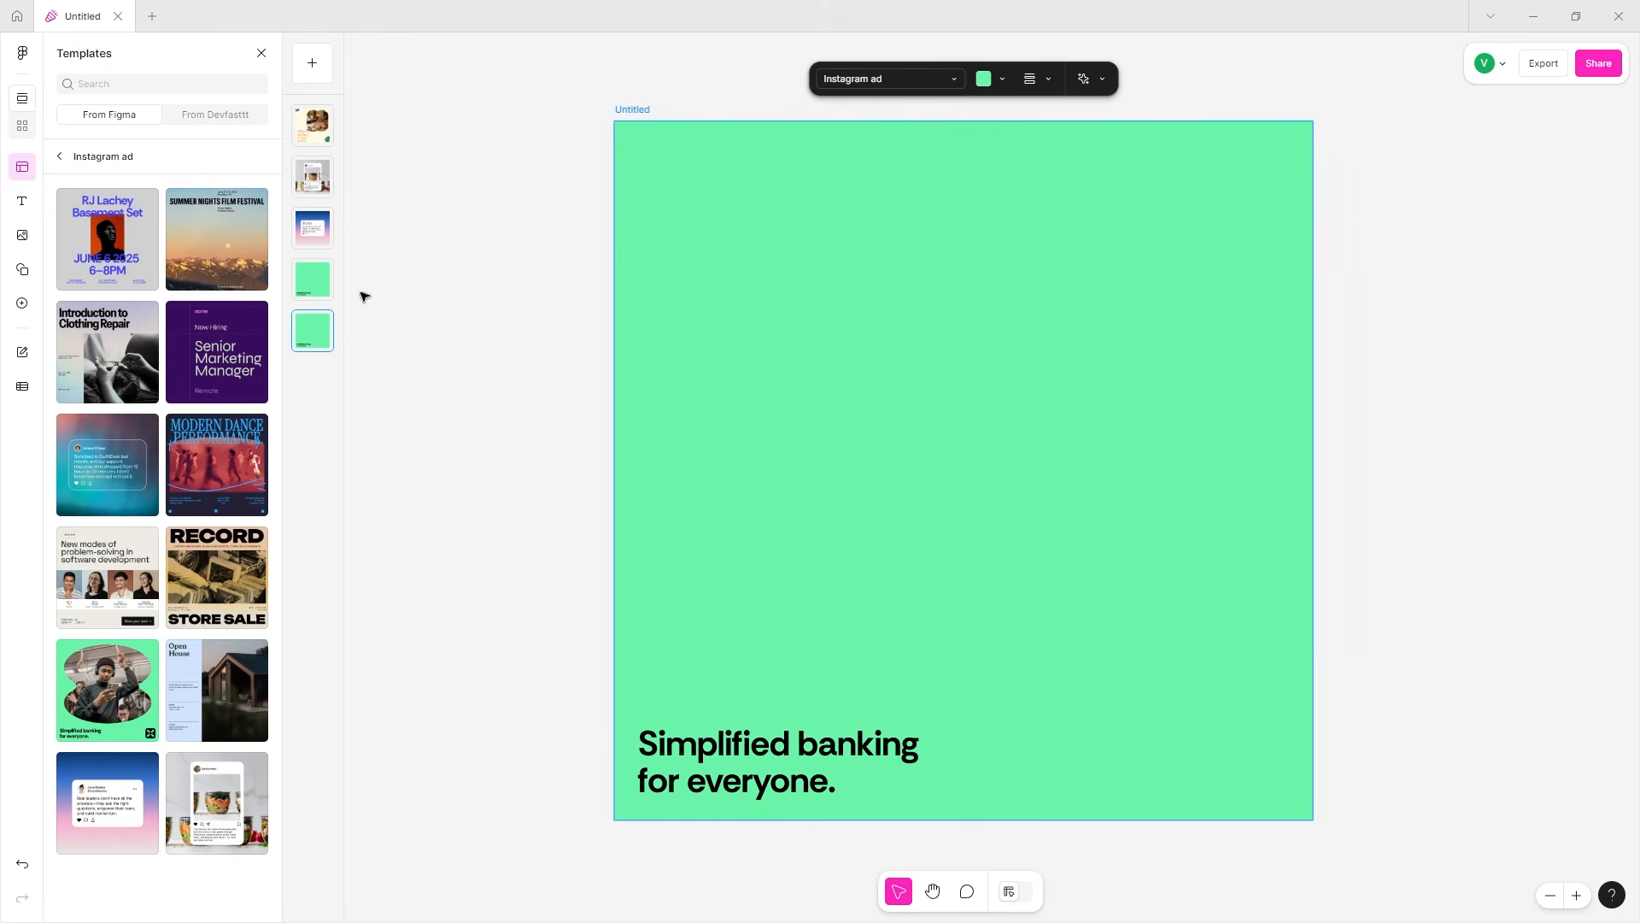
- Delete the meal-prep asset, the quote card asset and the first green banking asset together
click(328, 186)
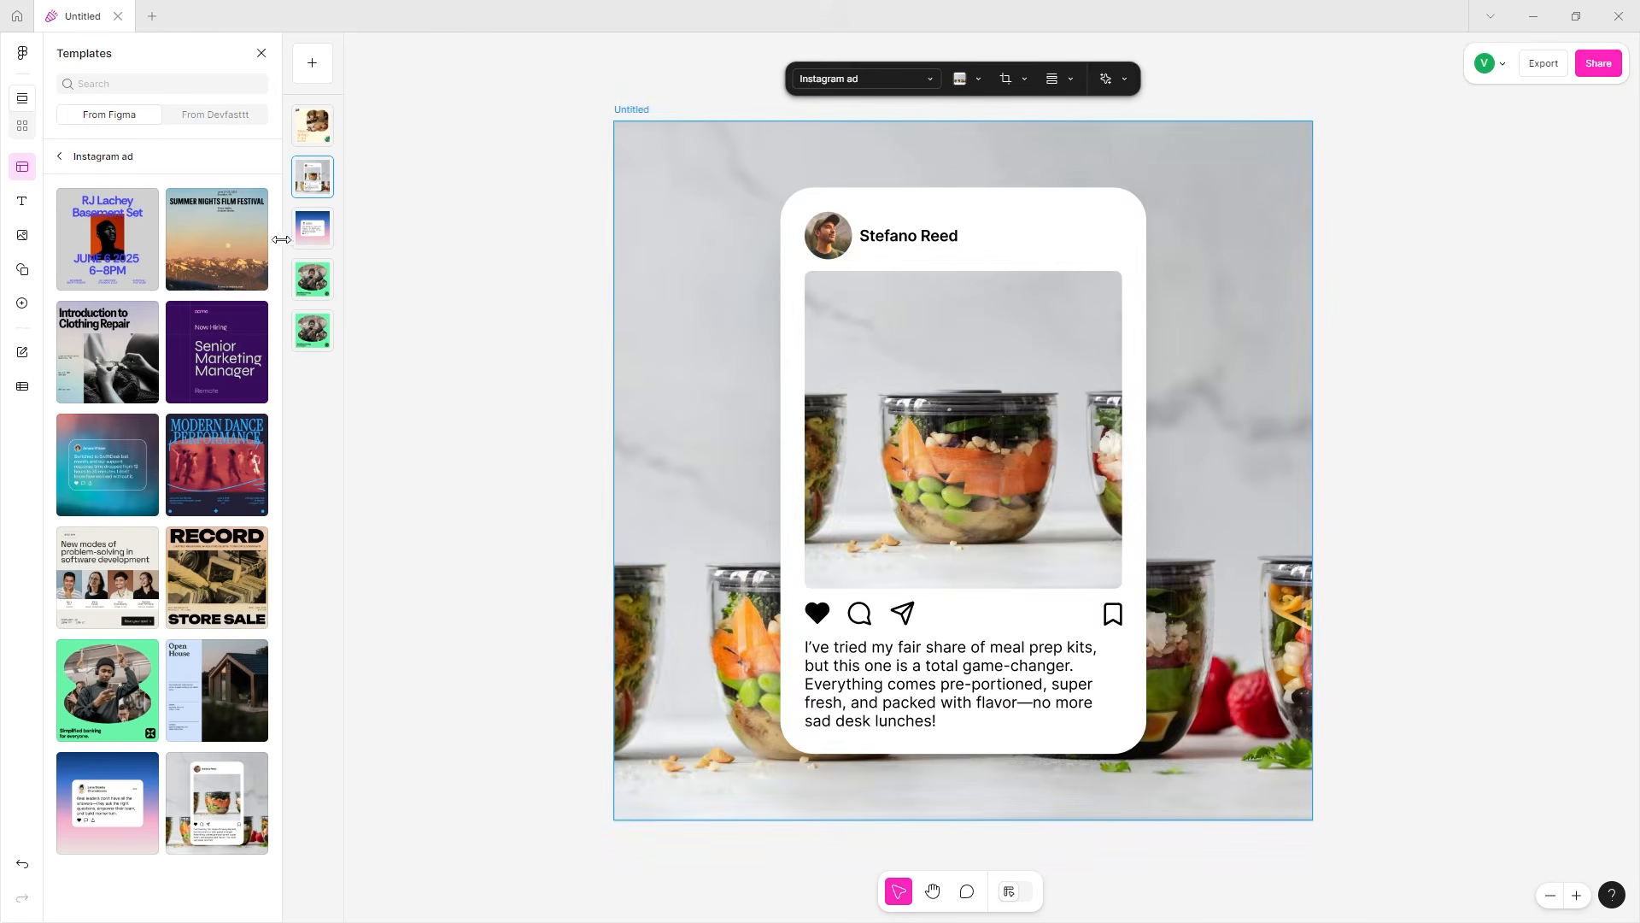
click(393, 227)
click(329, 187)
shift+click(325, 239)
shift+click(329, 281)
key(Delete)
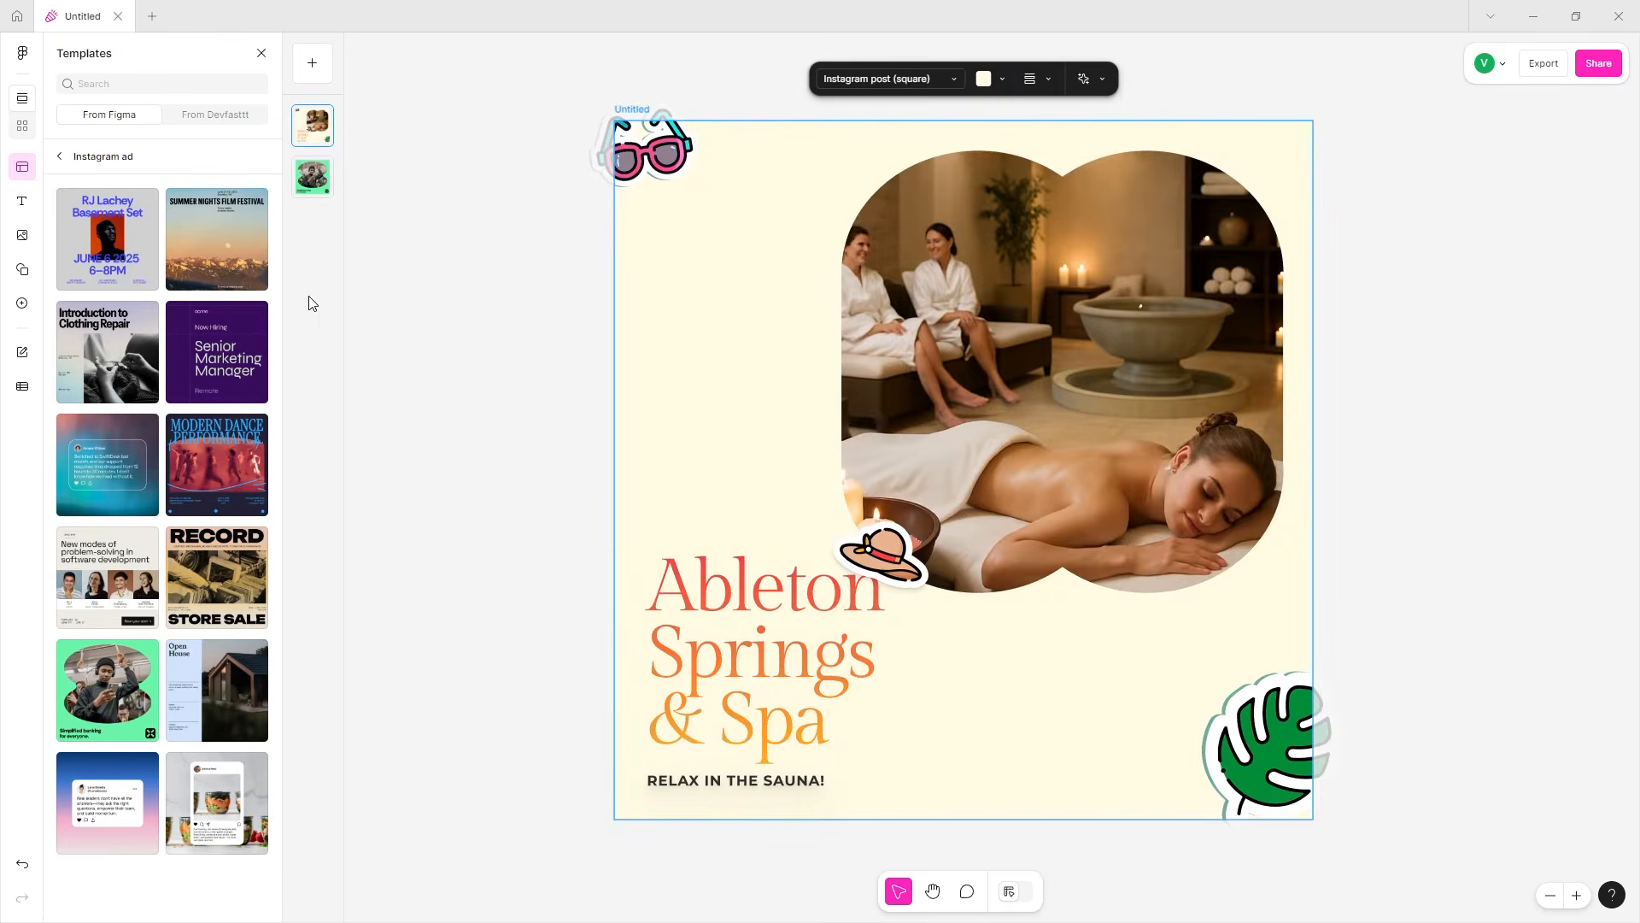
- Open the remaining green banking asset and close the template browser
click(314, 190)
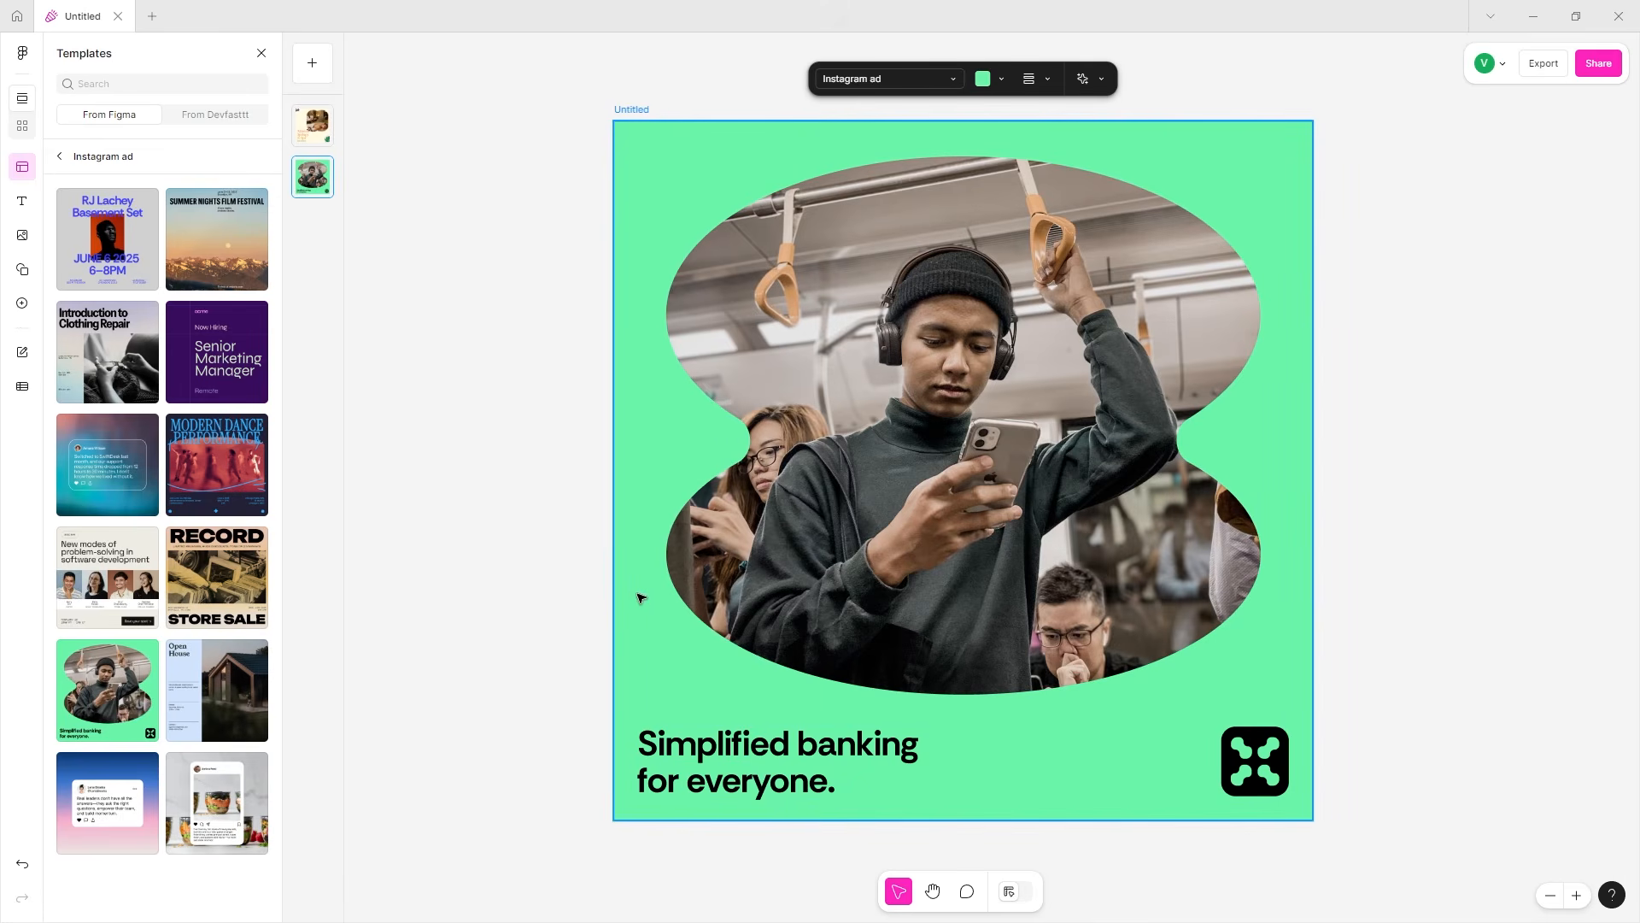
click(790, 384)
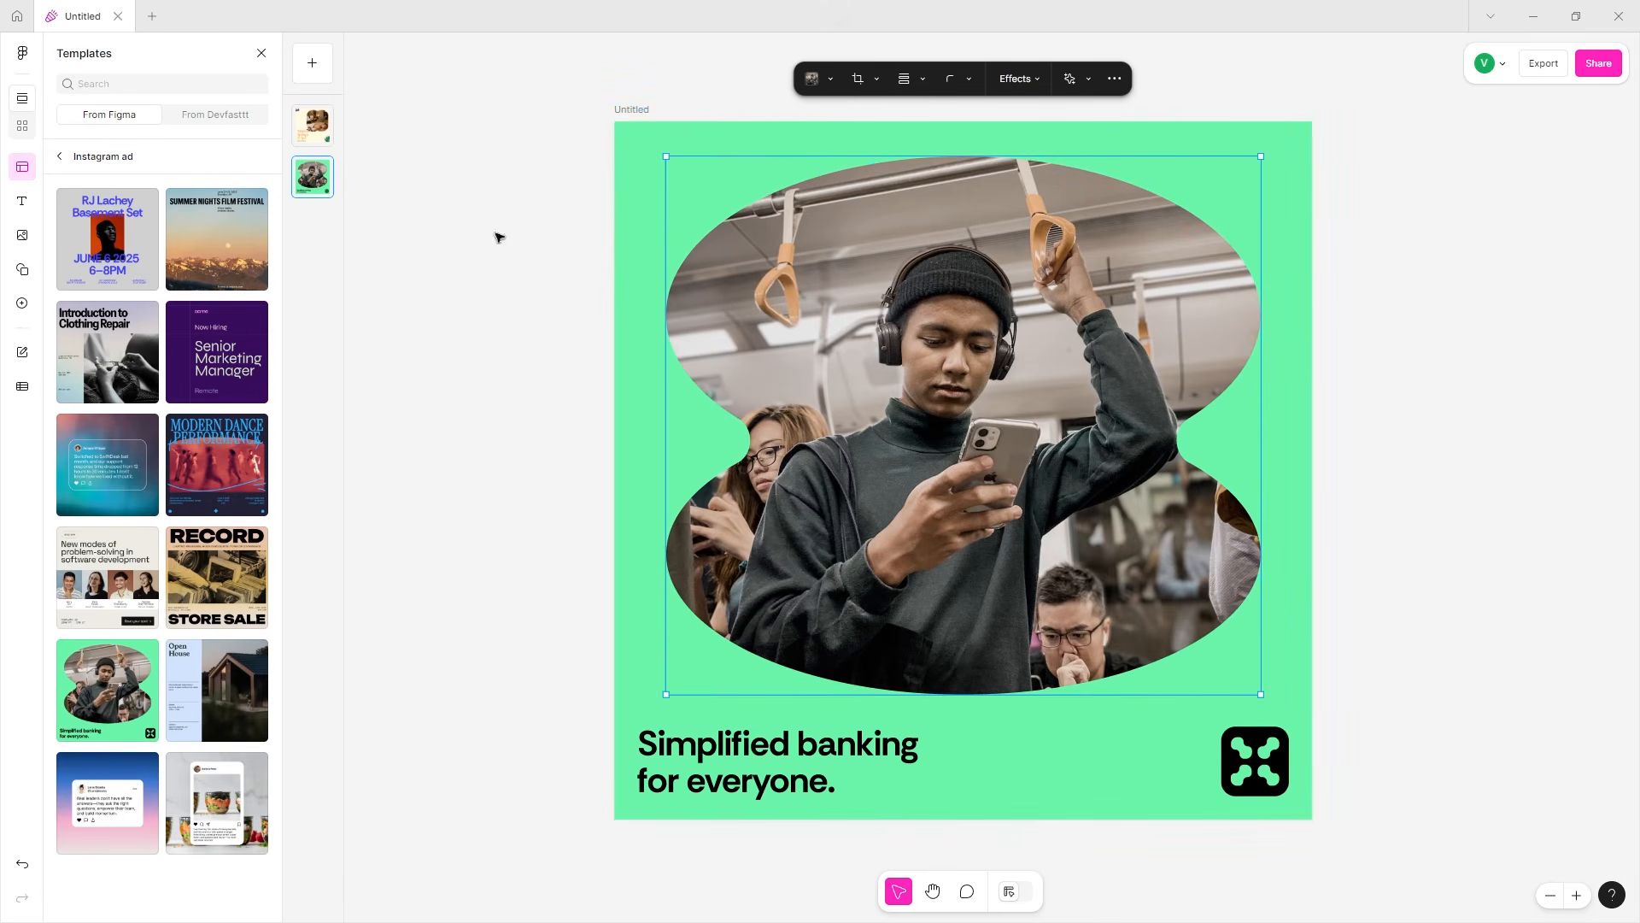
click(654, 107)
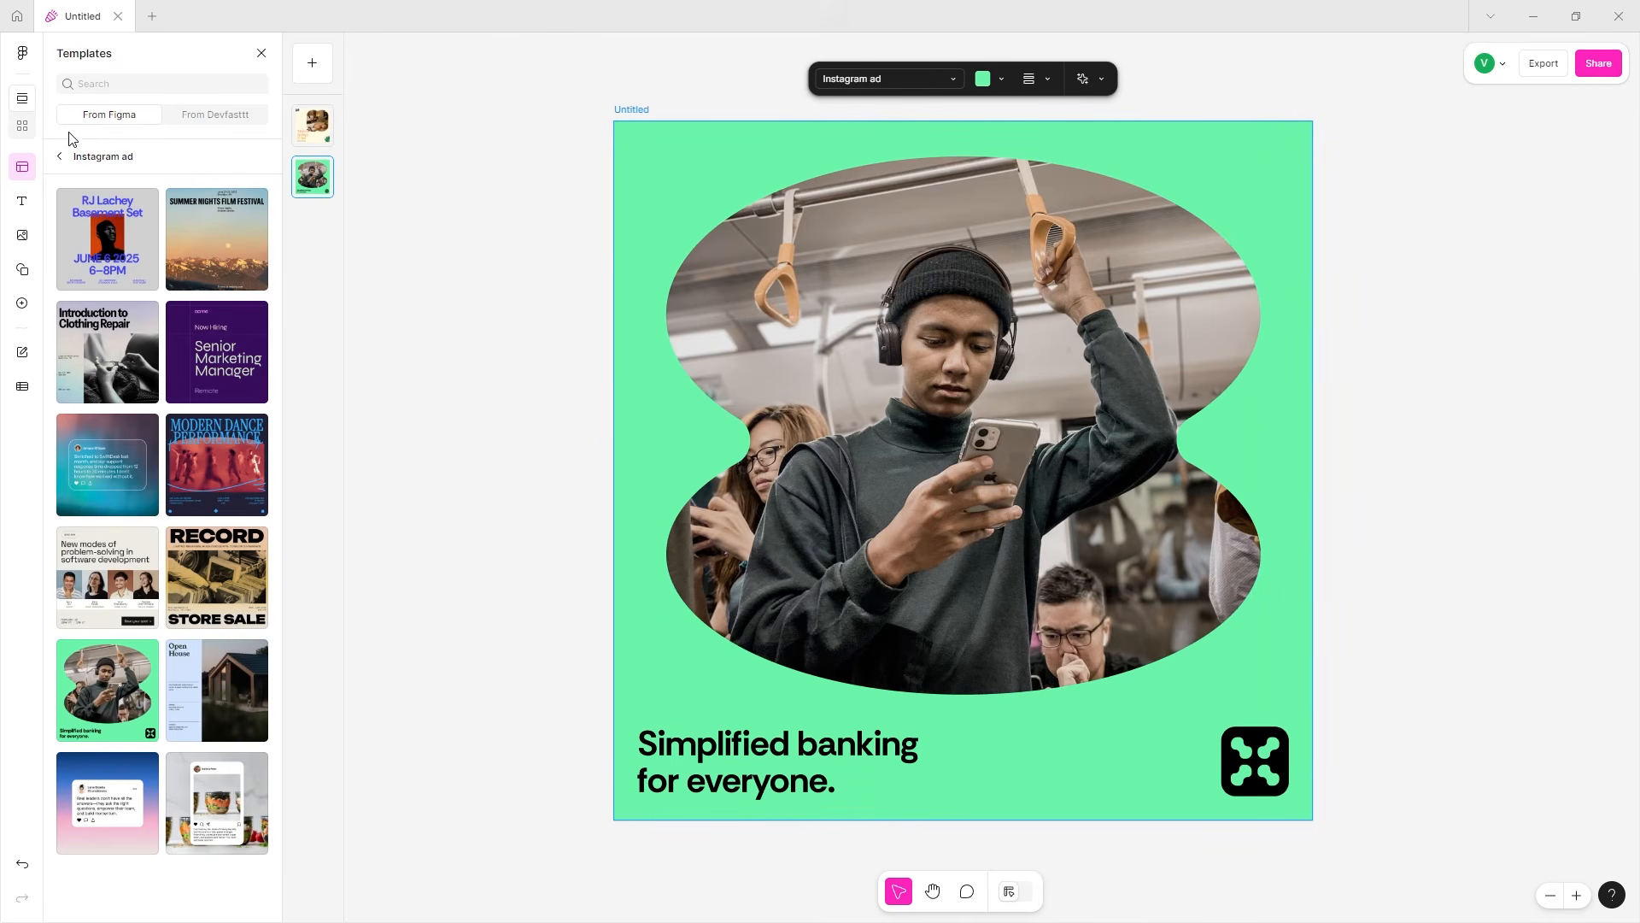
click(262, 53)
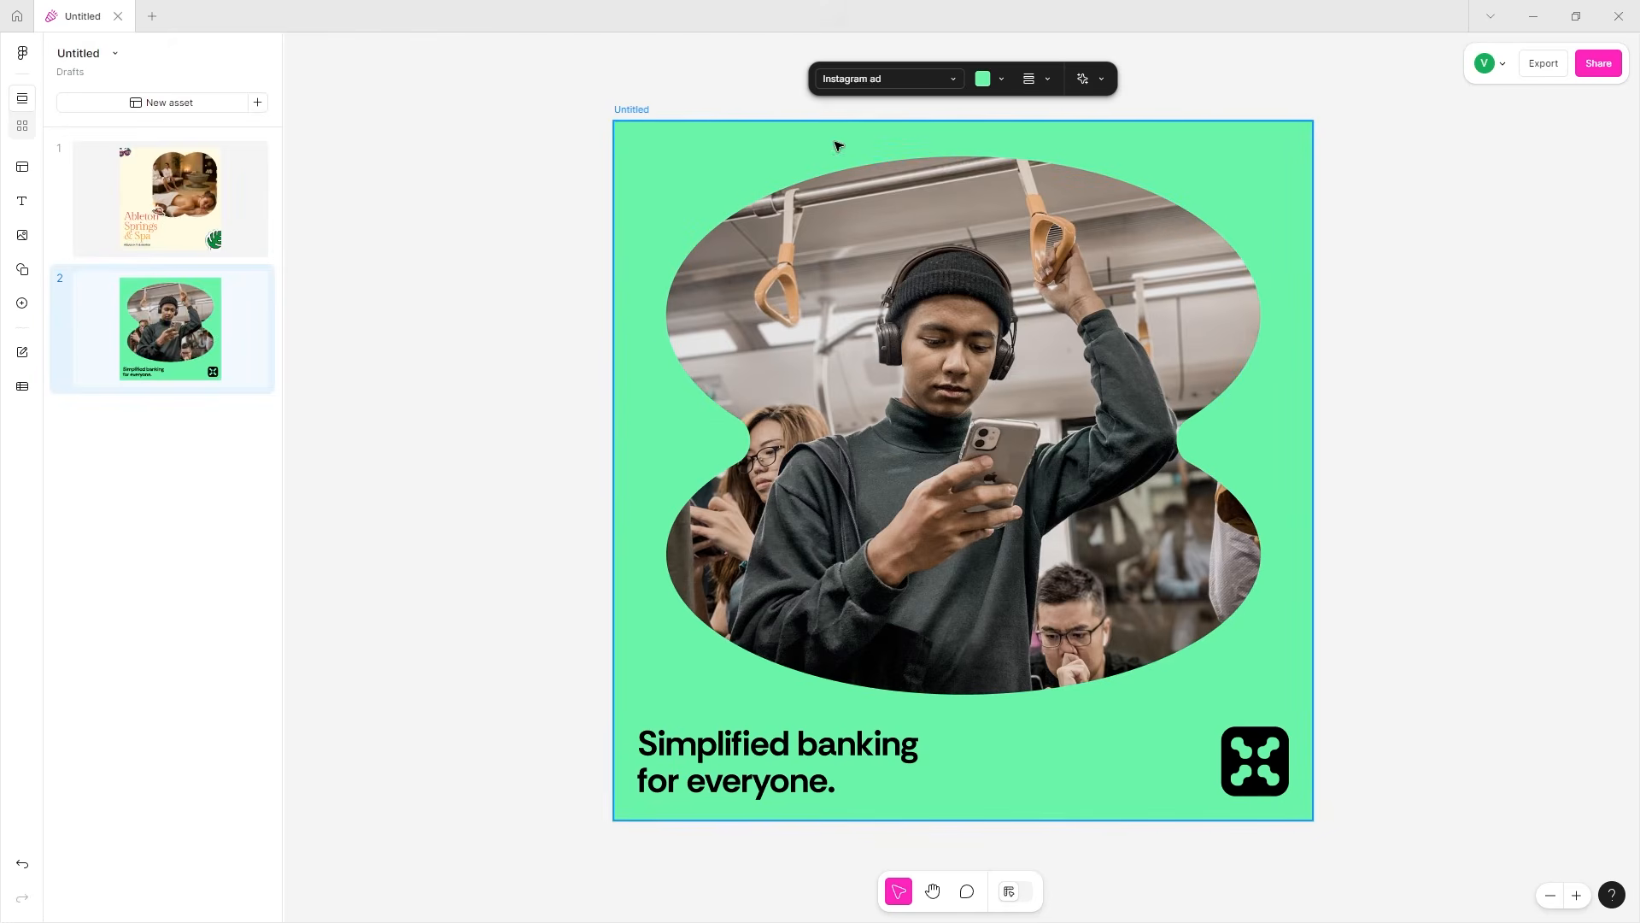
click(1393, 232)
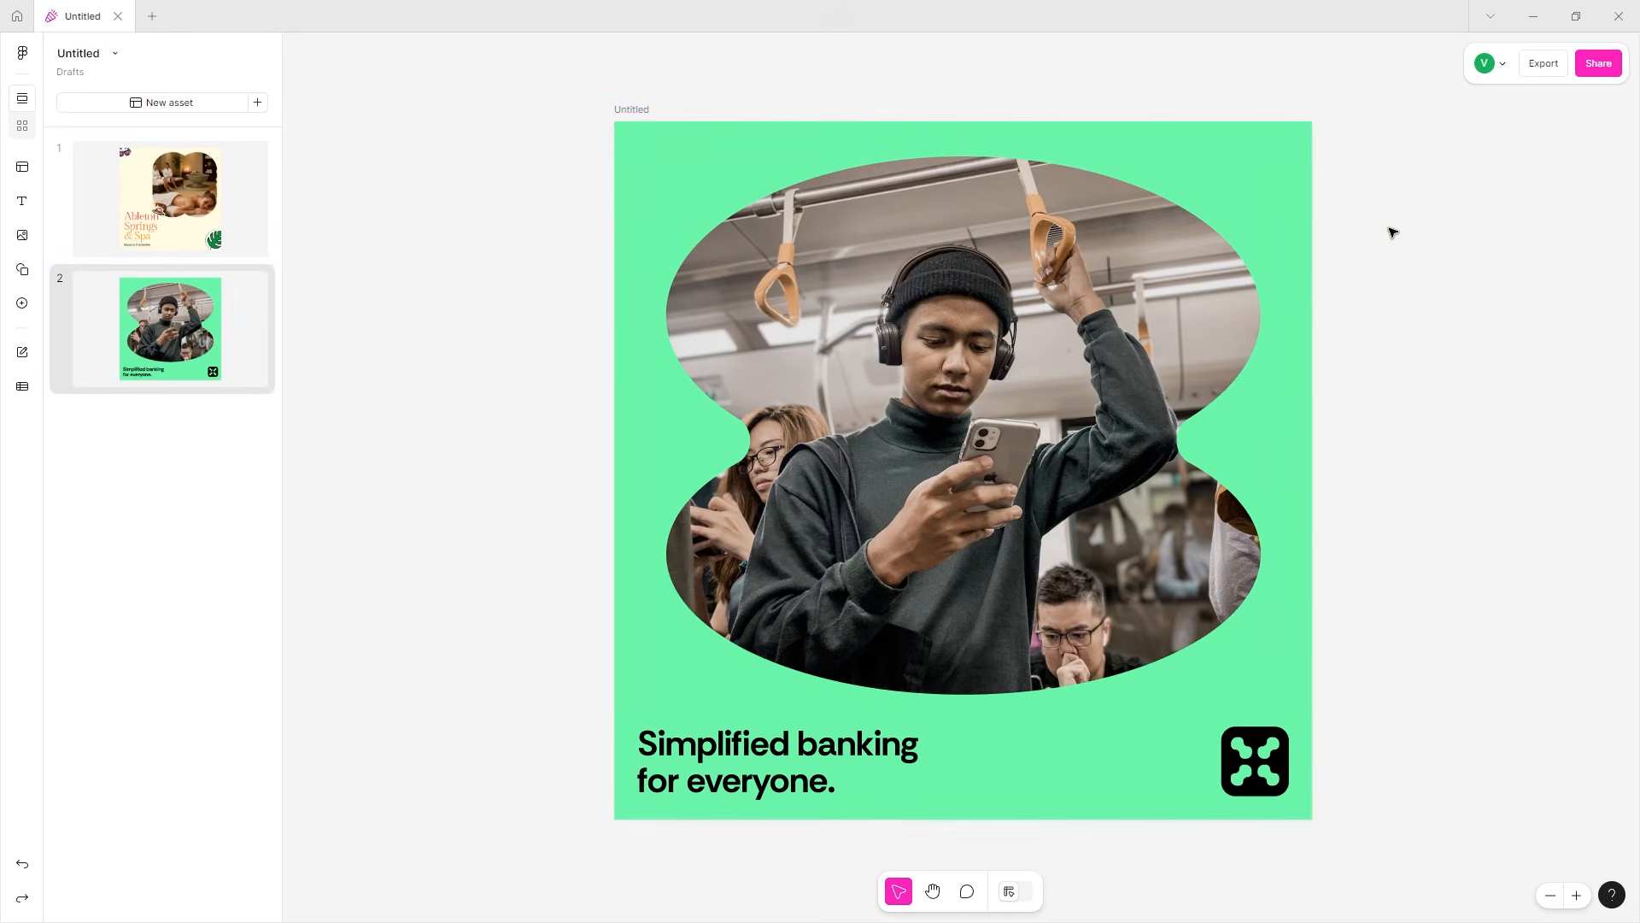
- Compare the layouts of the spa post and the green banking ad
click(169, 248)
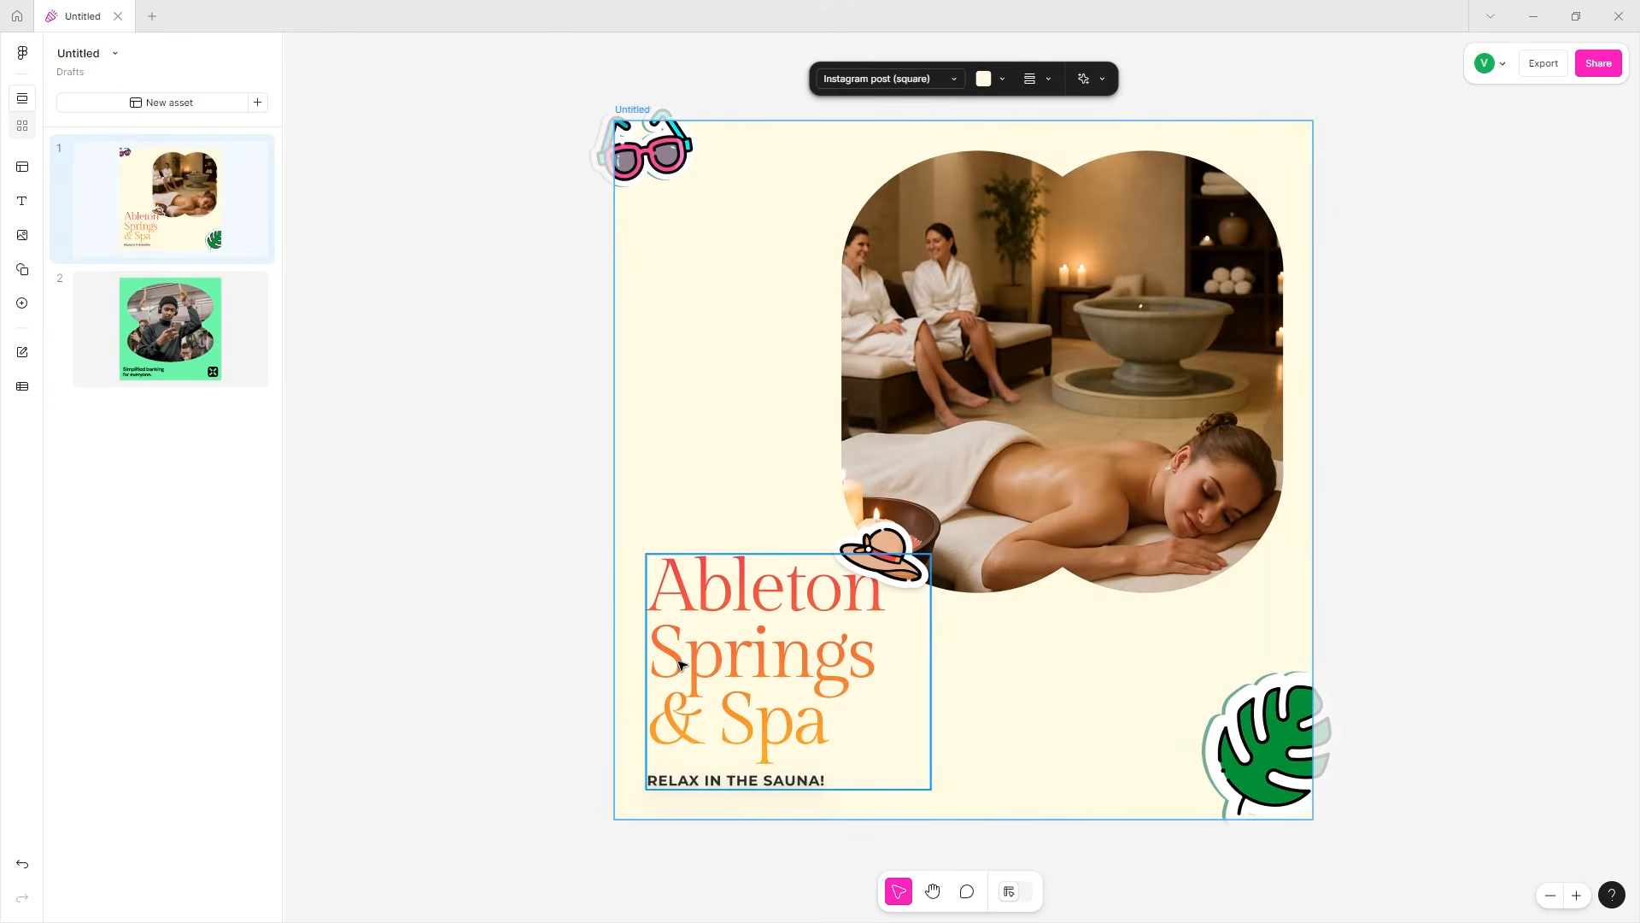
click(228, 325)
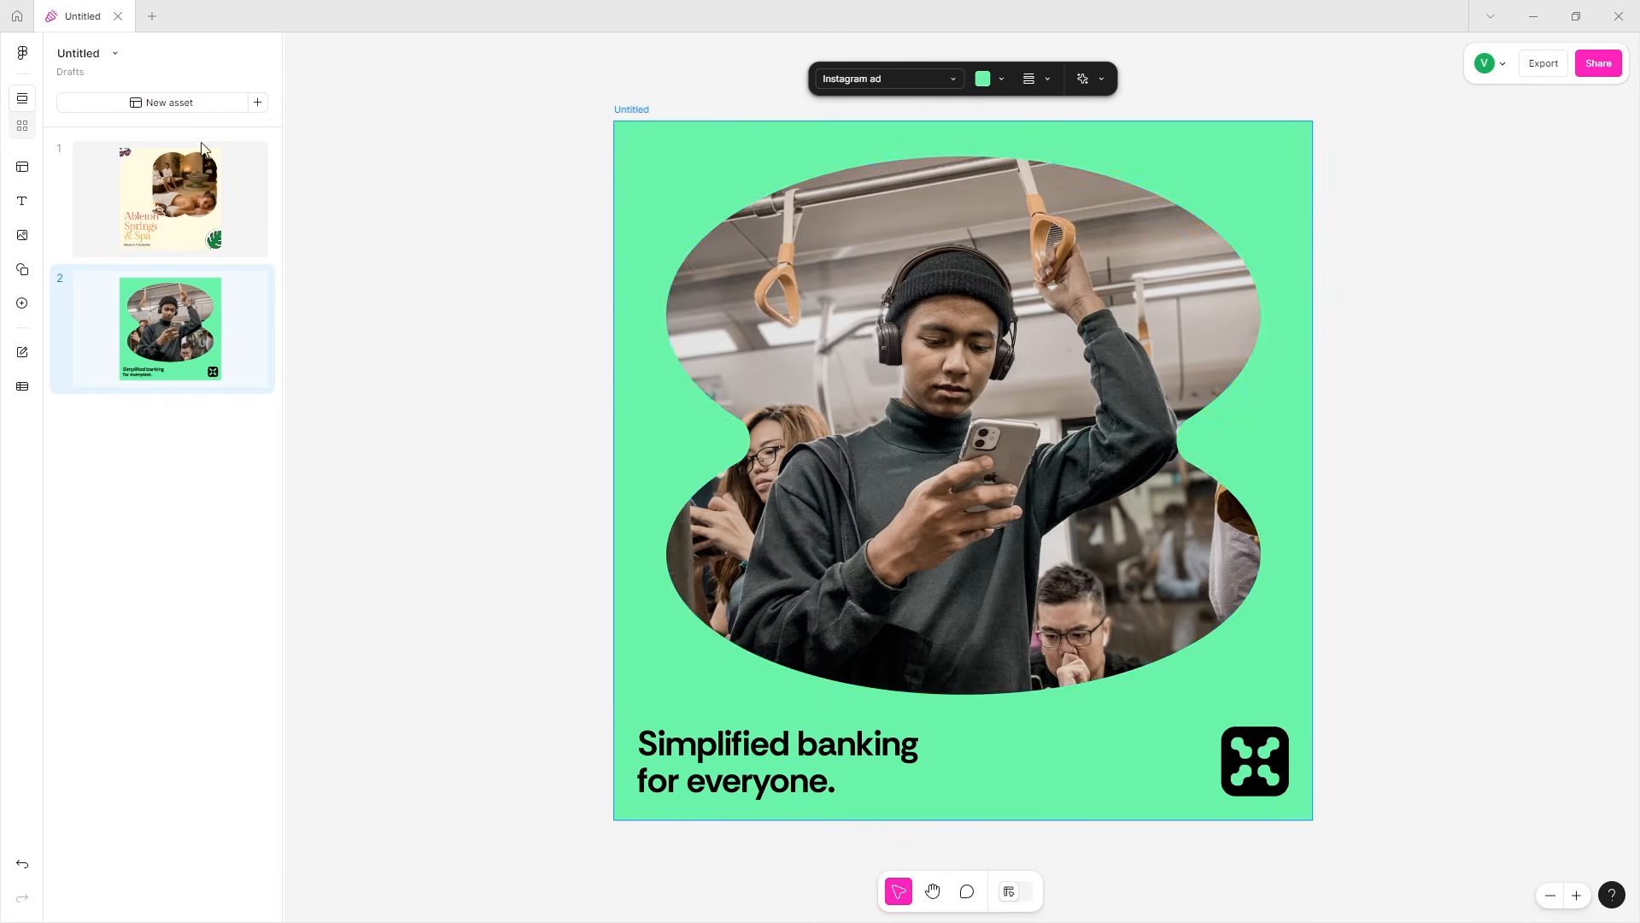
click(192, 234)
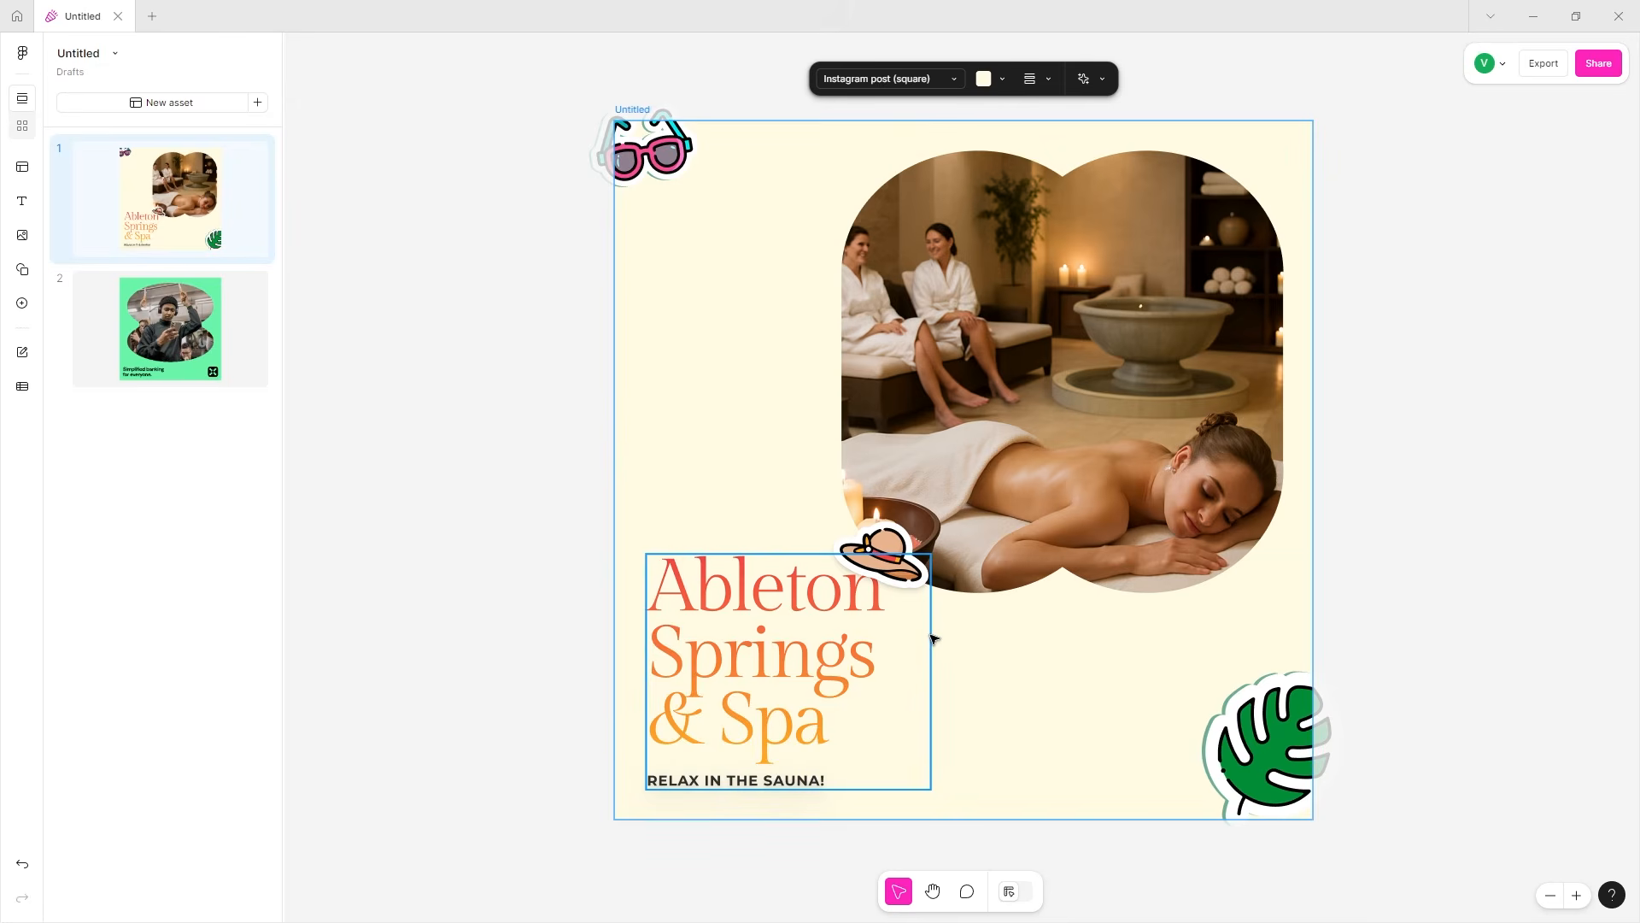
click(177, 308)
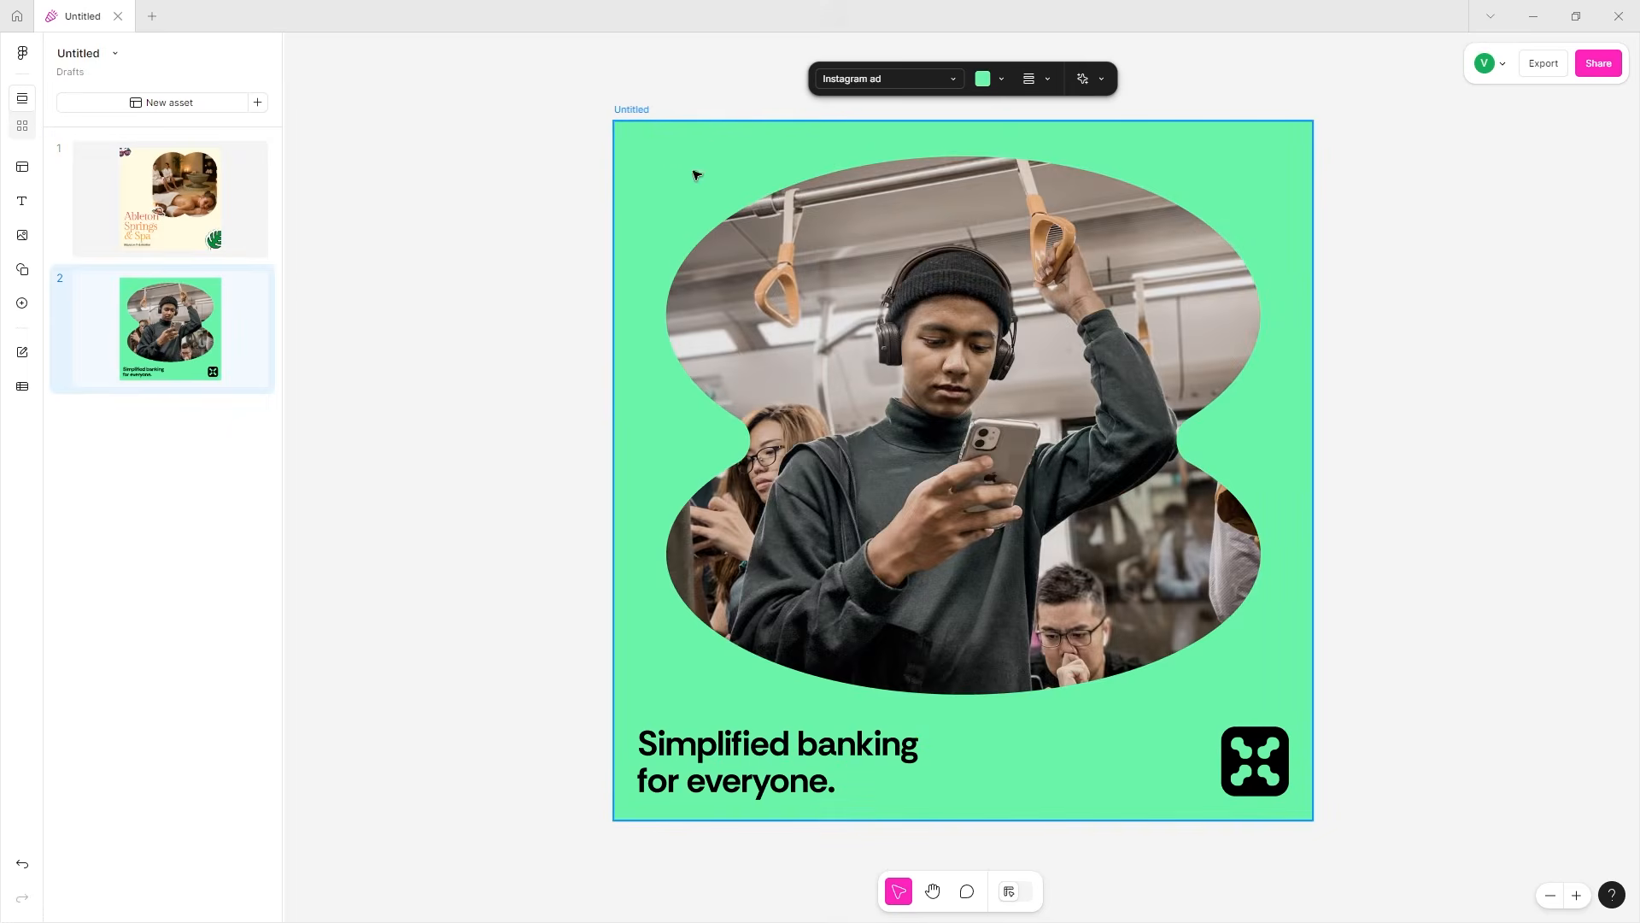
click(255, 160)
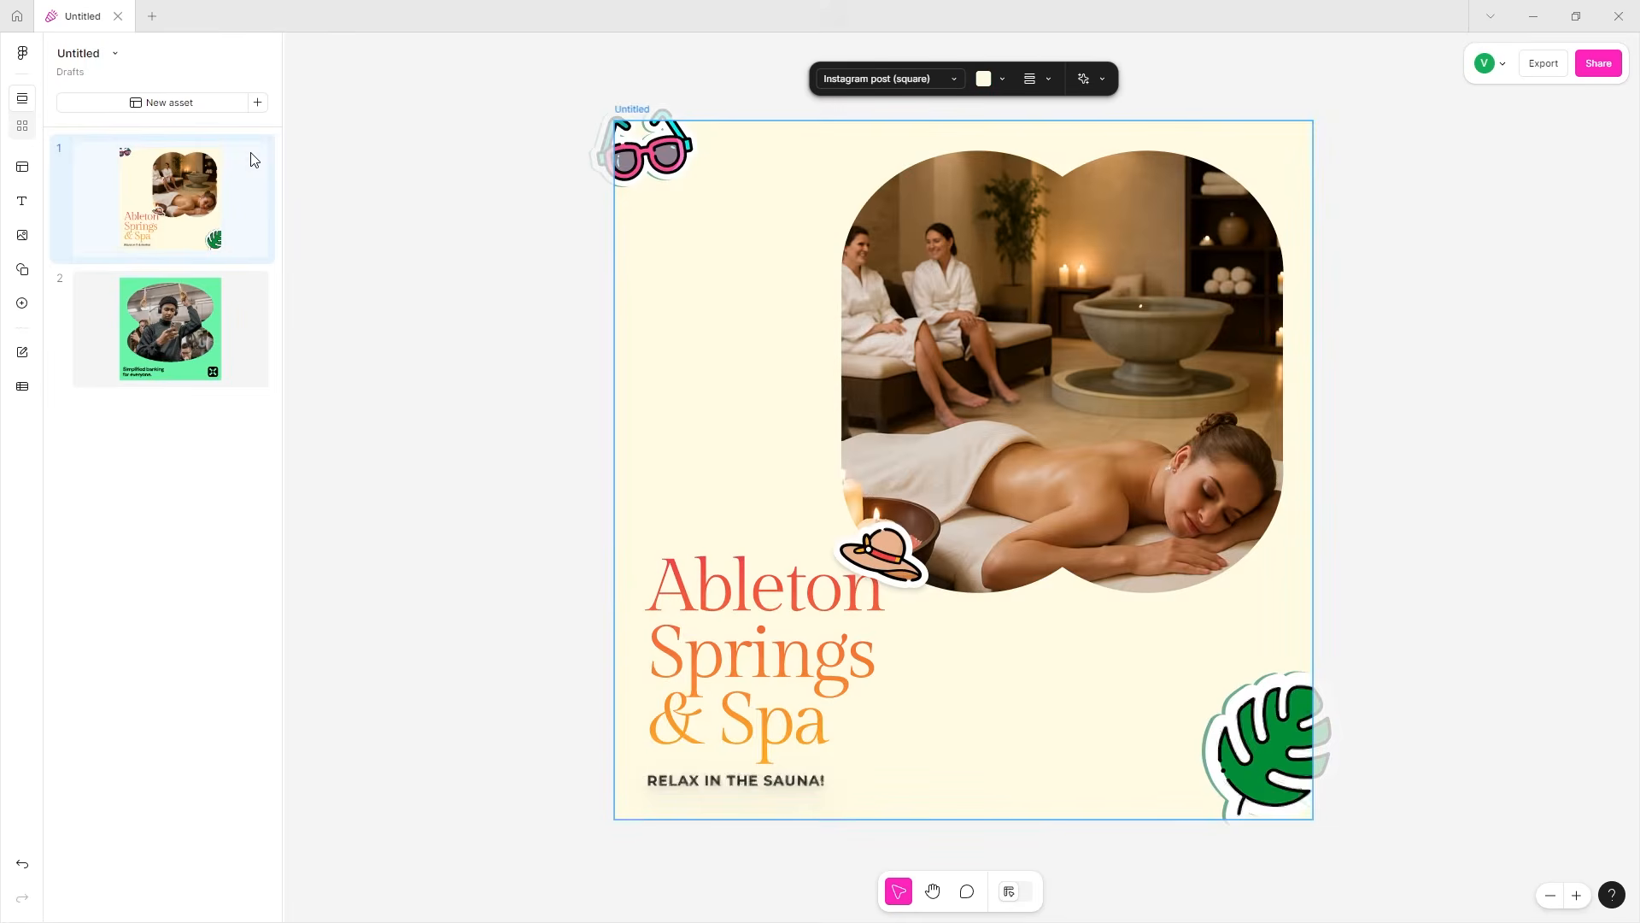
click(151, 288)
click(139, 201)
click(102, 338)
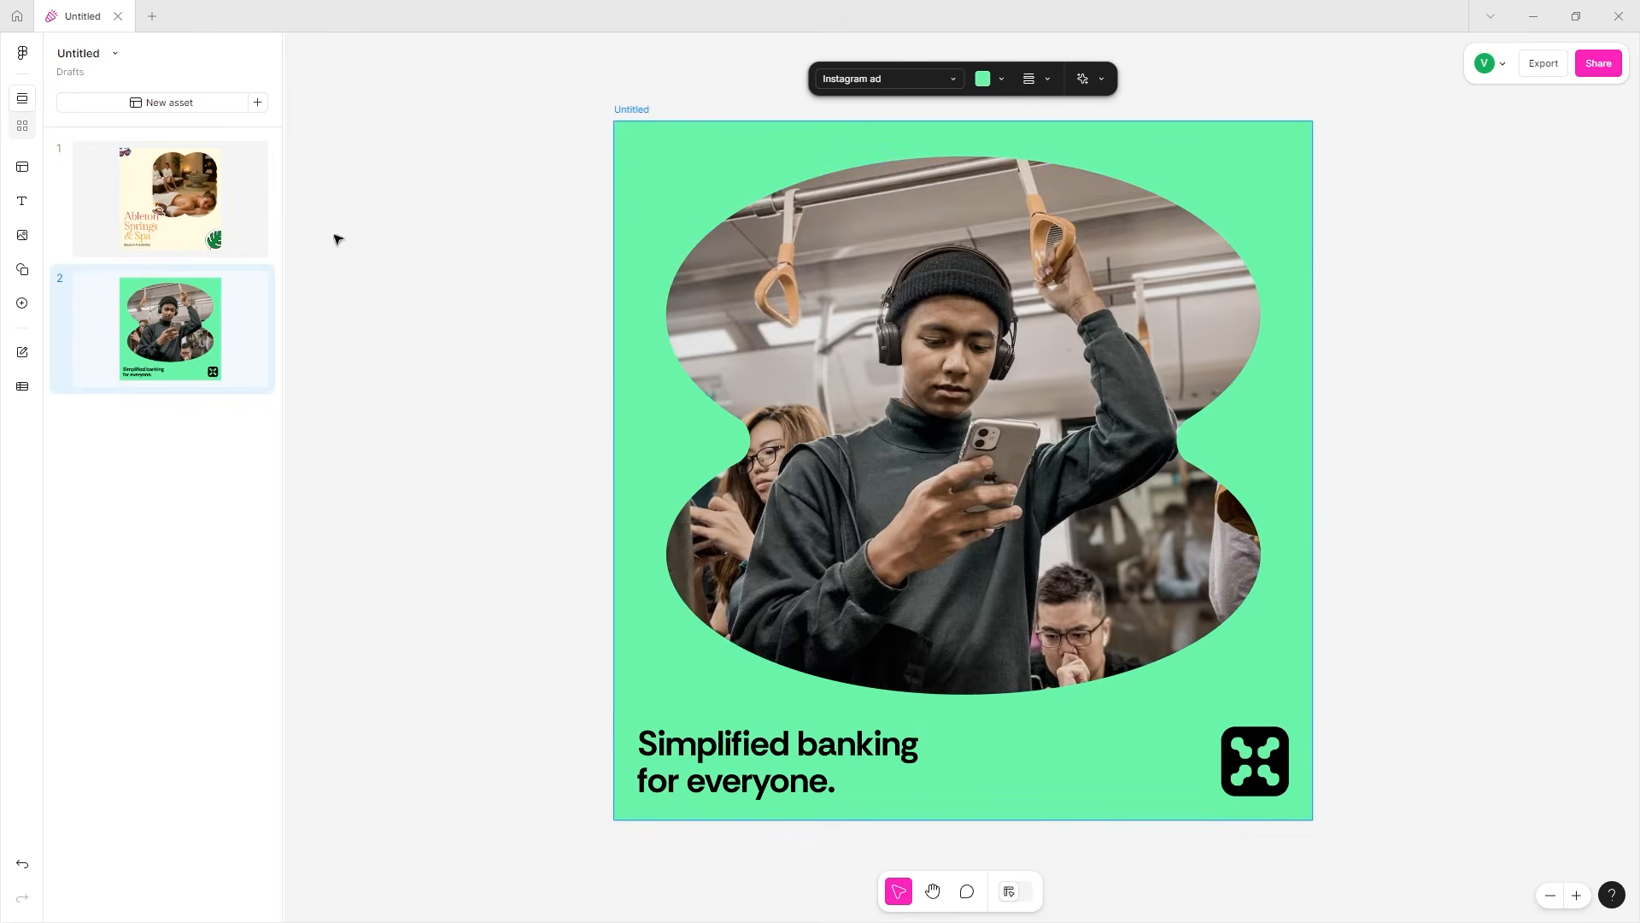
click(77, 229)
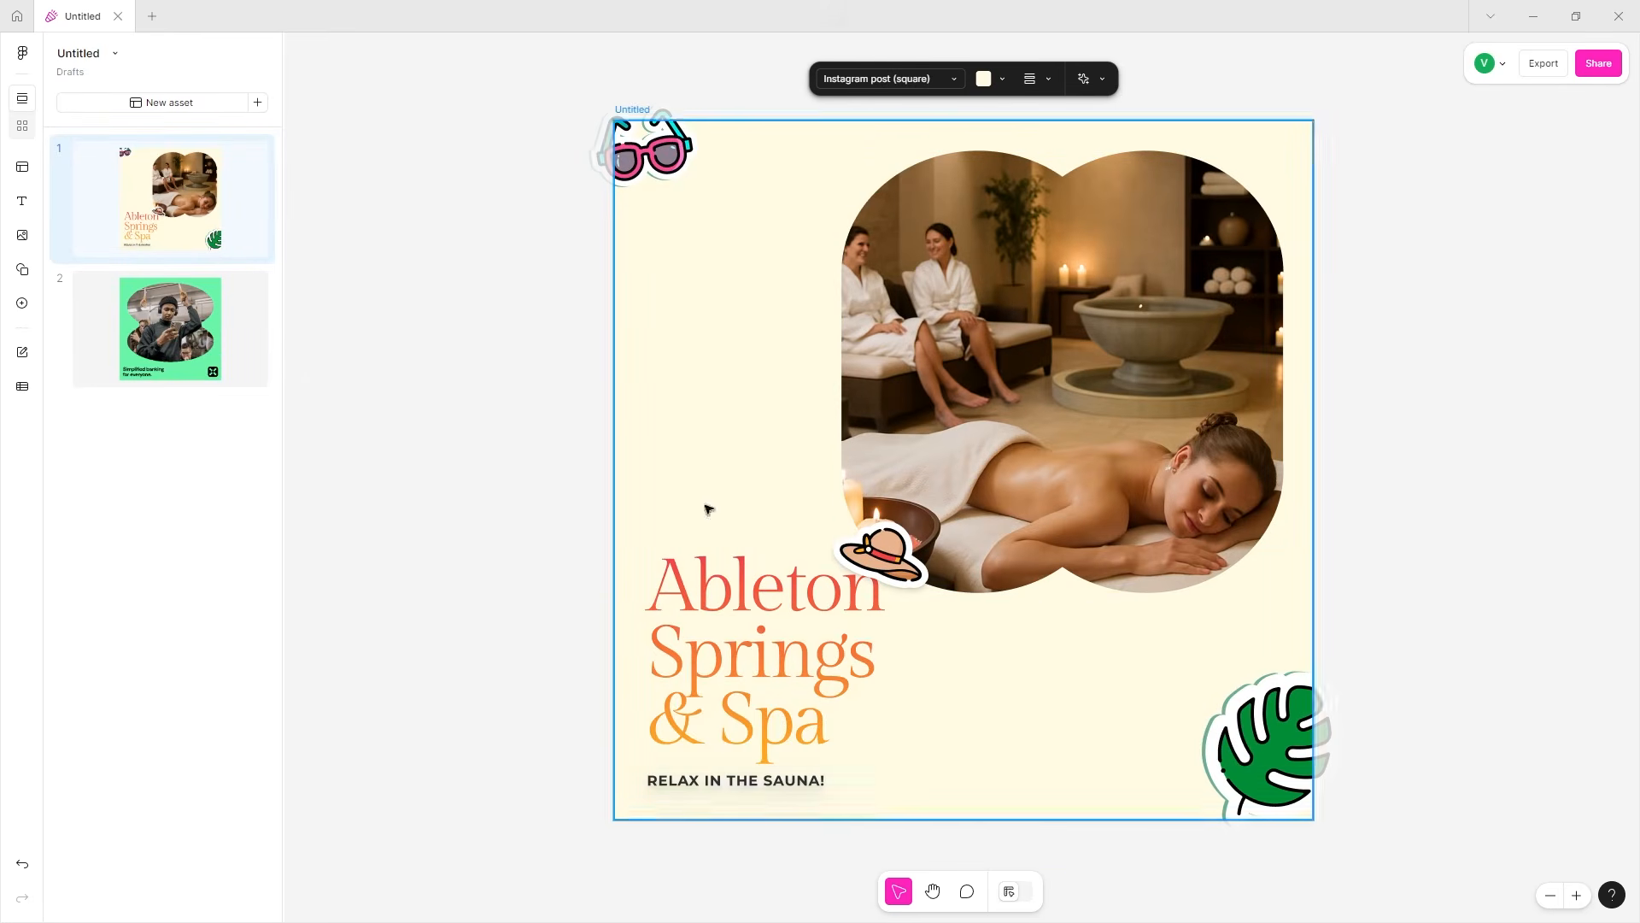
click(224, 282)
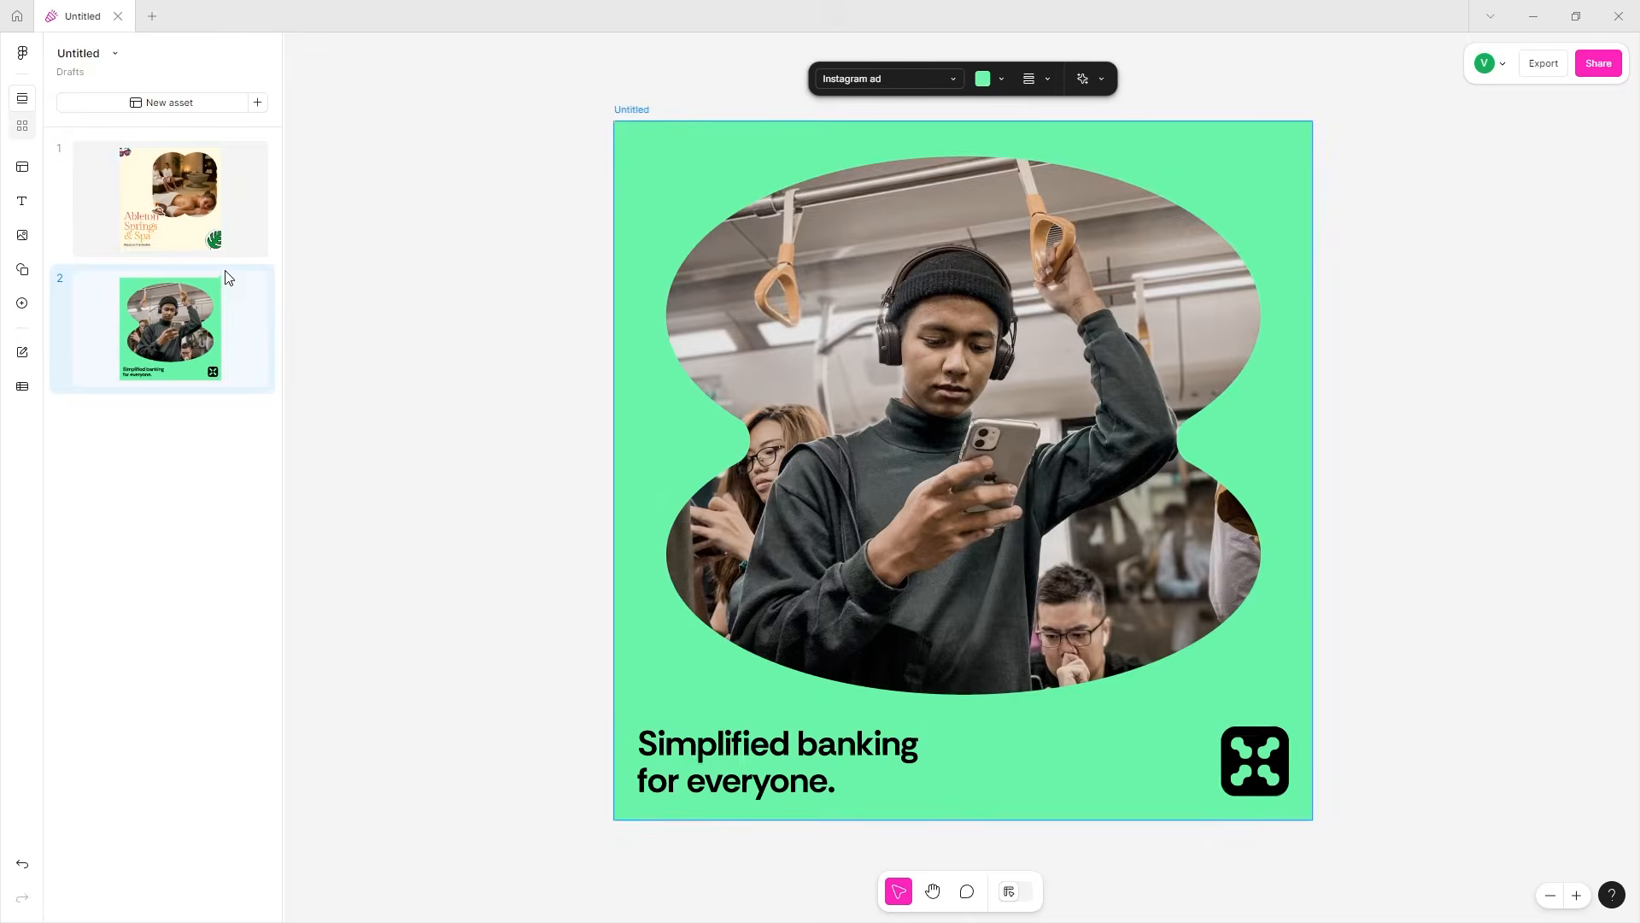
- Change the banking ad's background from the color palette to the saturated yellow
click(999, 79)
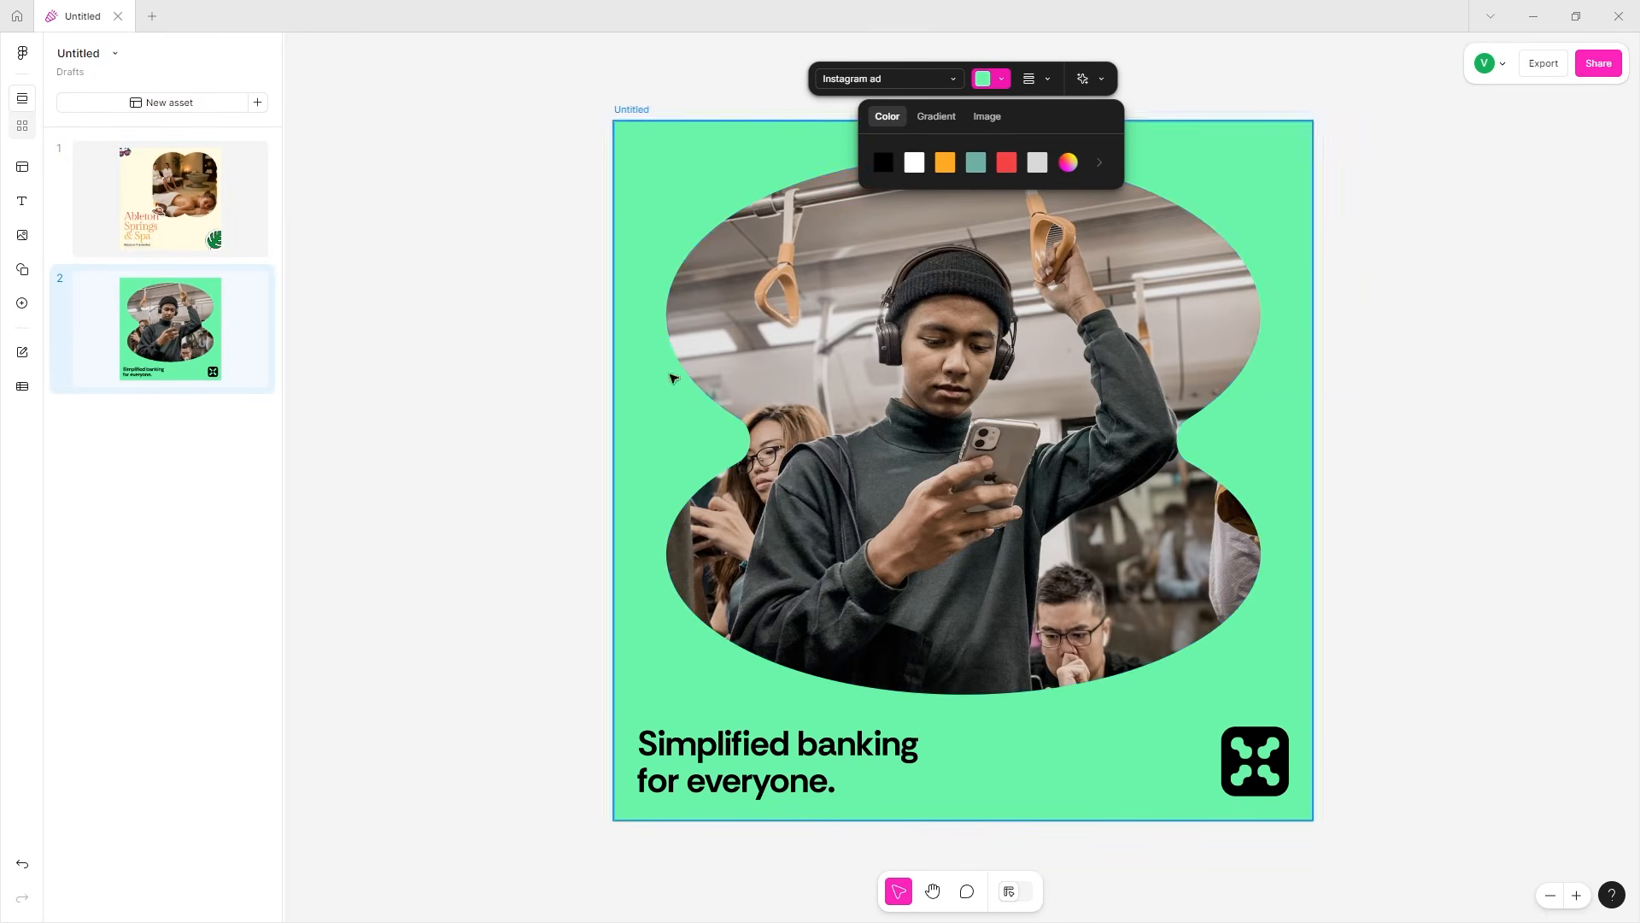
click(1101, 164)
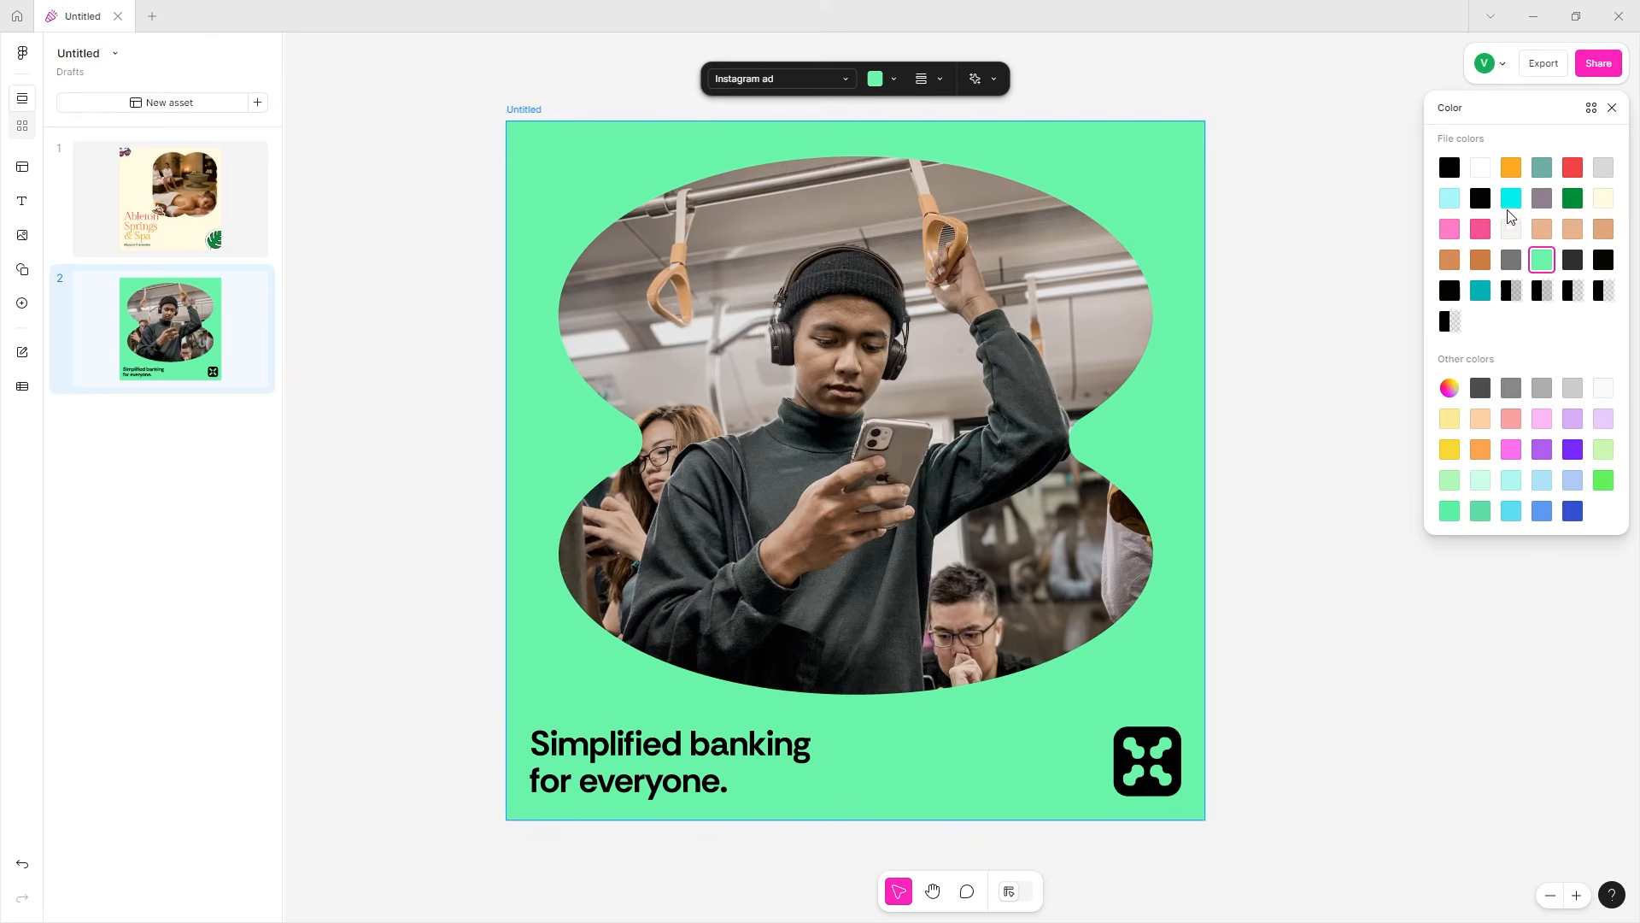
click(1452, 450)
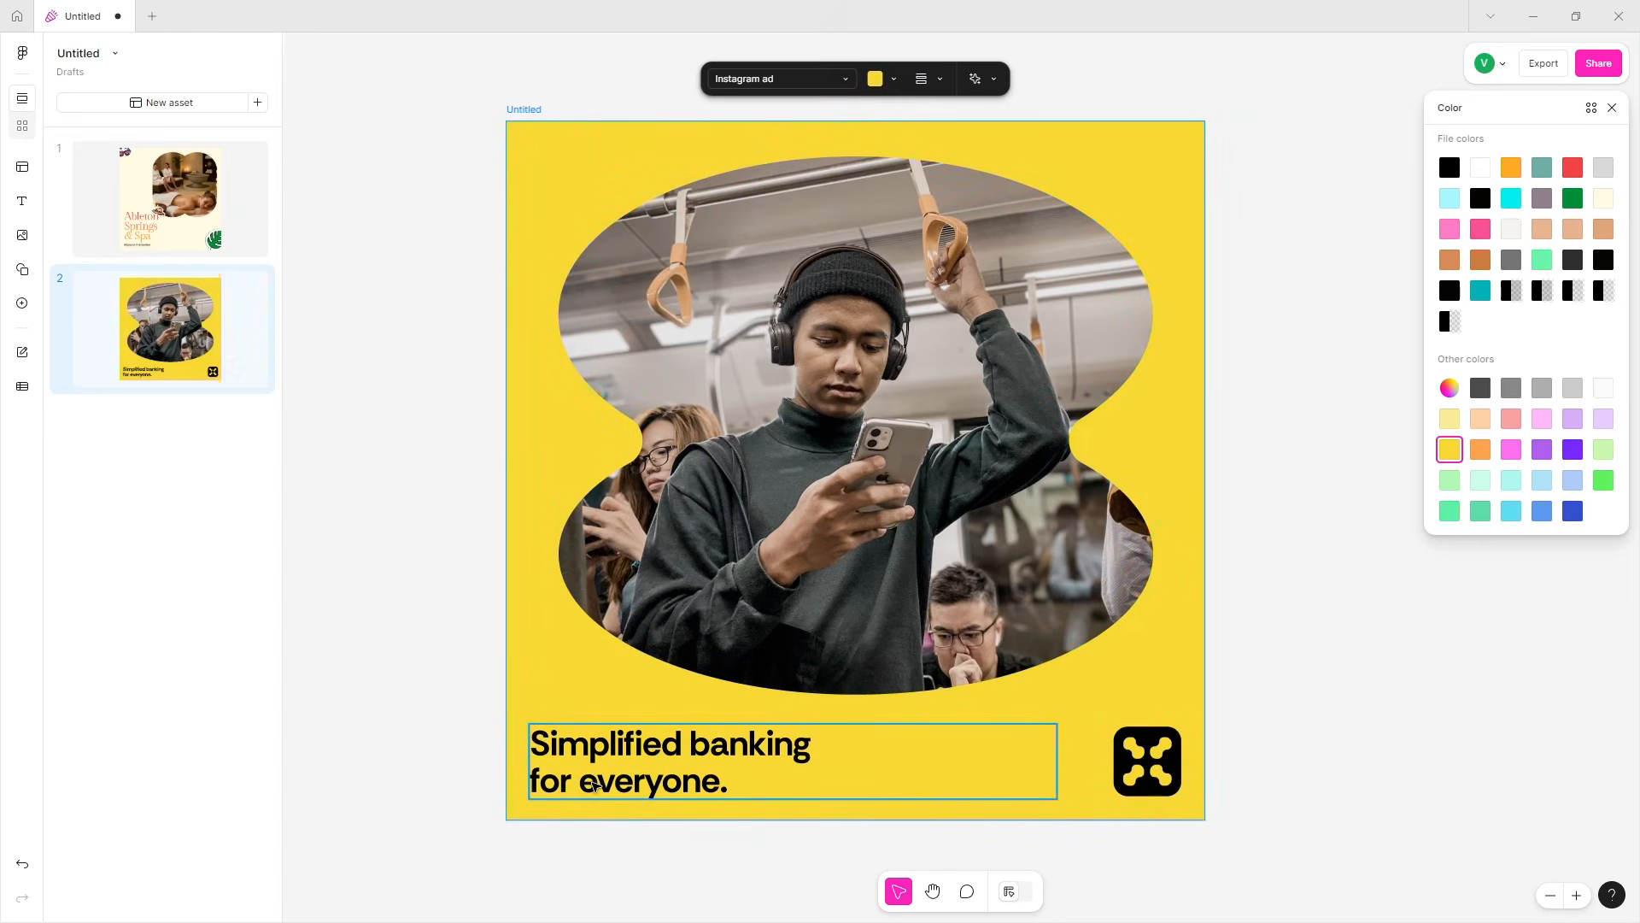
- Rewrite the ad's "Simplified banking for everyone." headline with AI using the prompt "adverising line for ableton springs and spa"
click(595, 786)
click(139, 249)
click(142, 350)
click(769, 765)
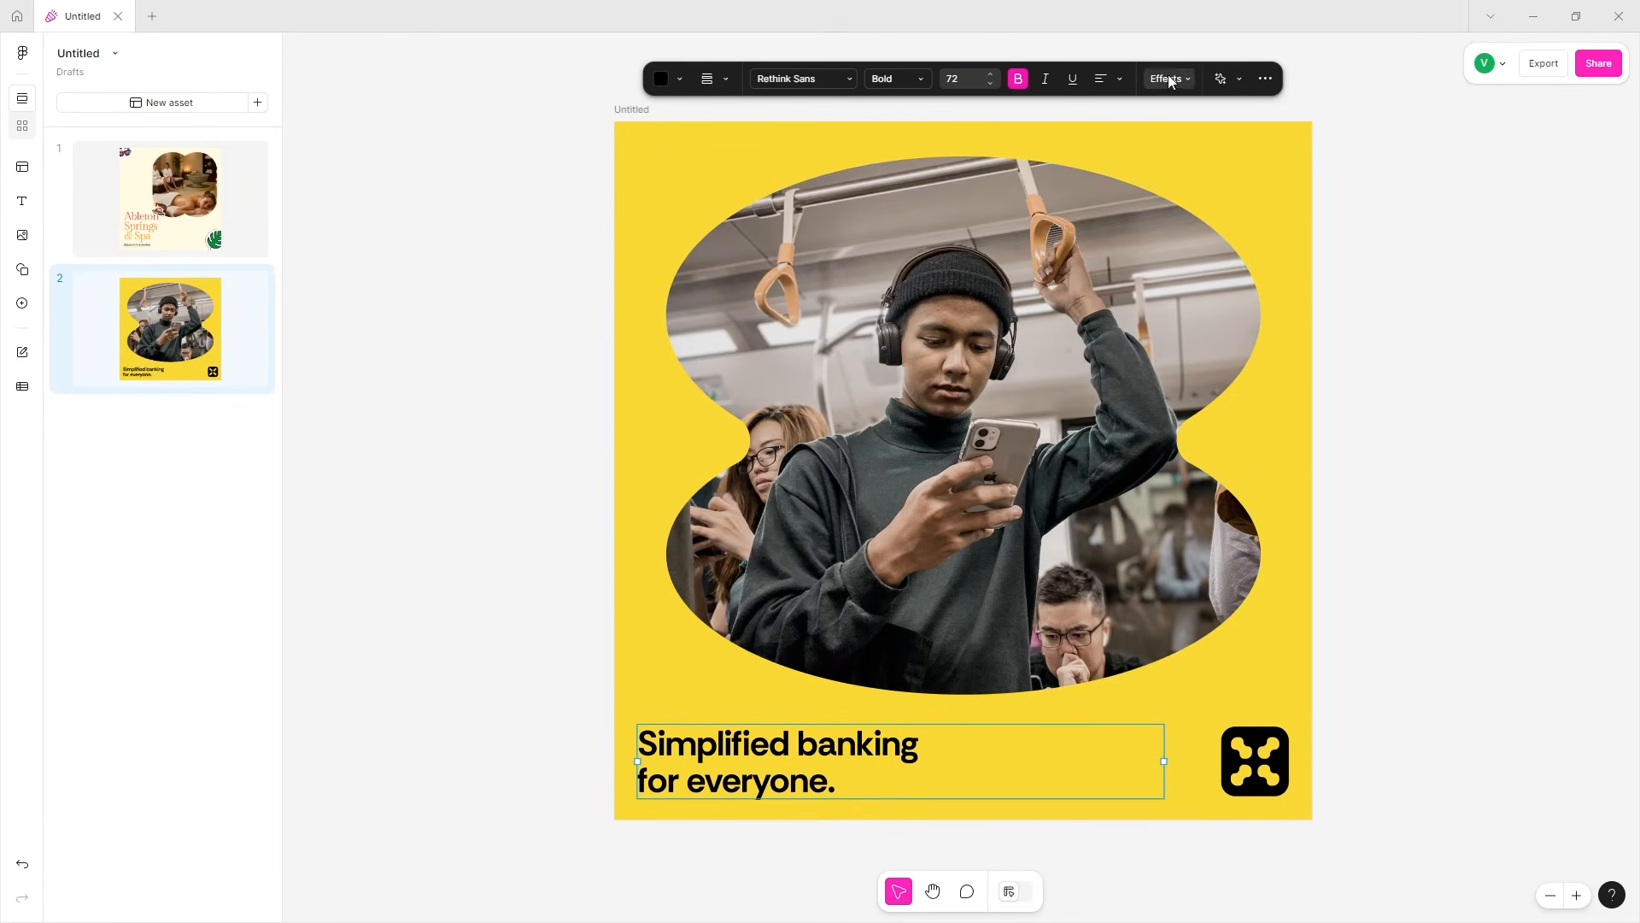
click(1227, 79)
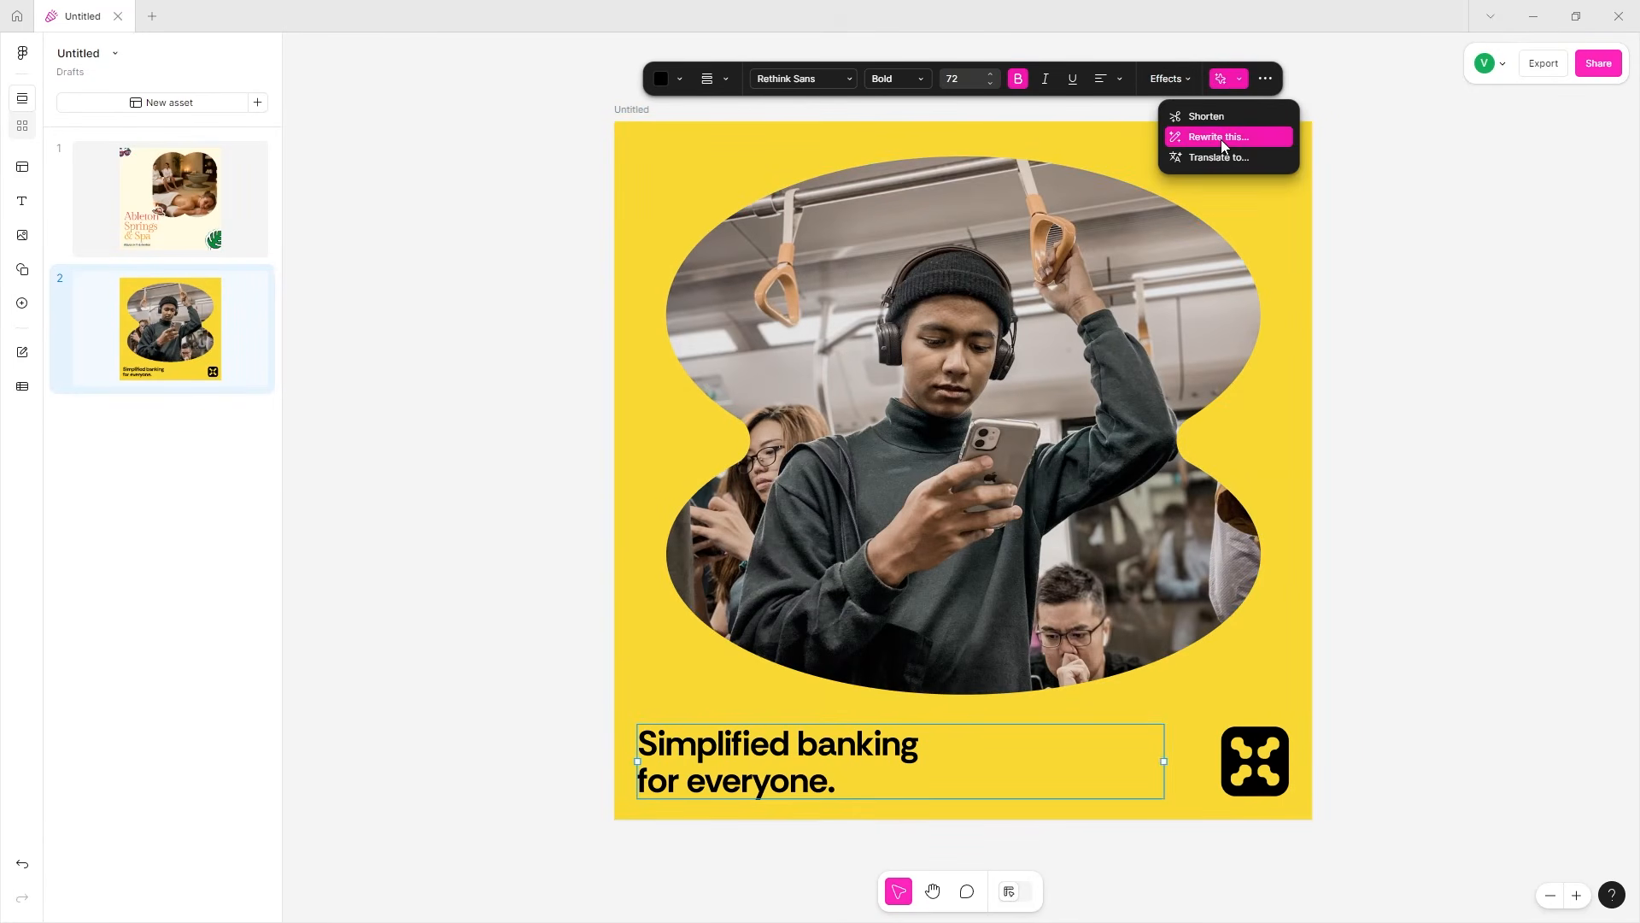
click(1213, 135)
text(adv)
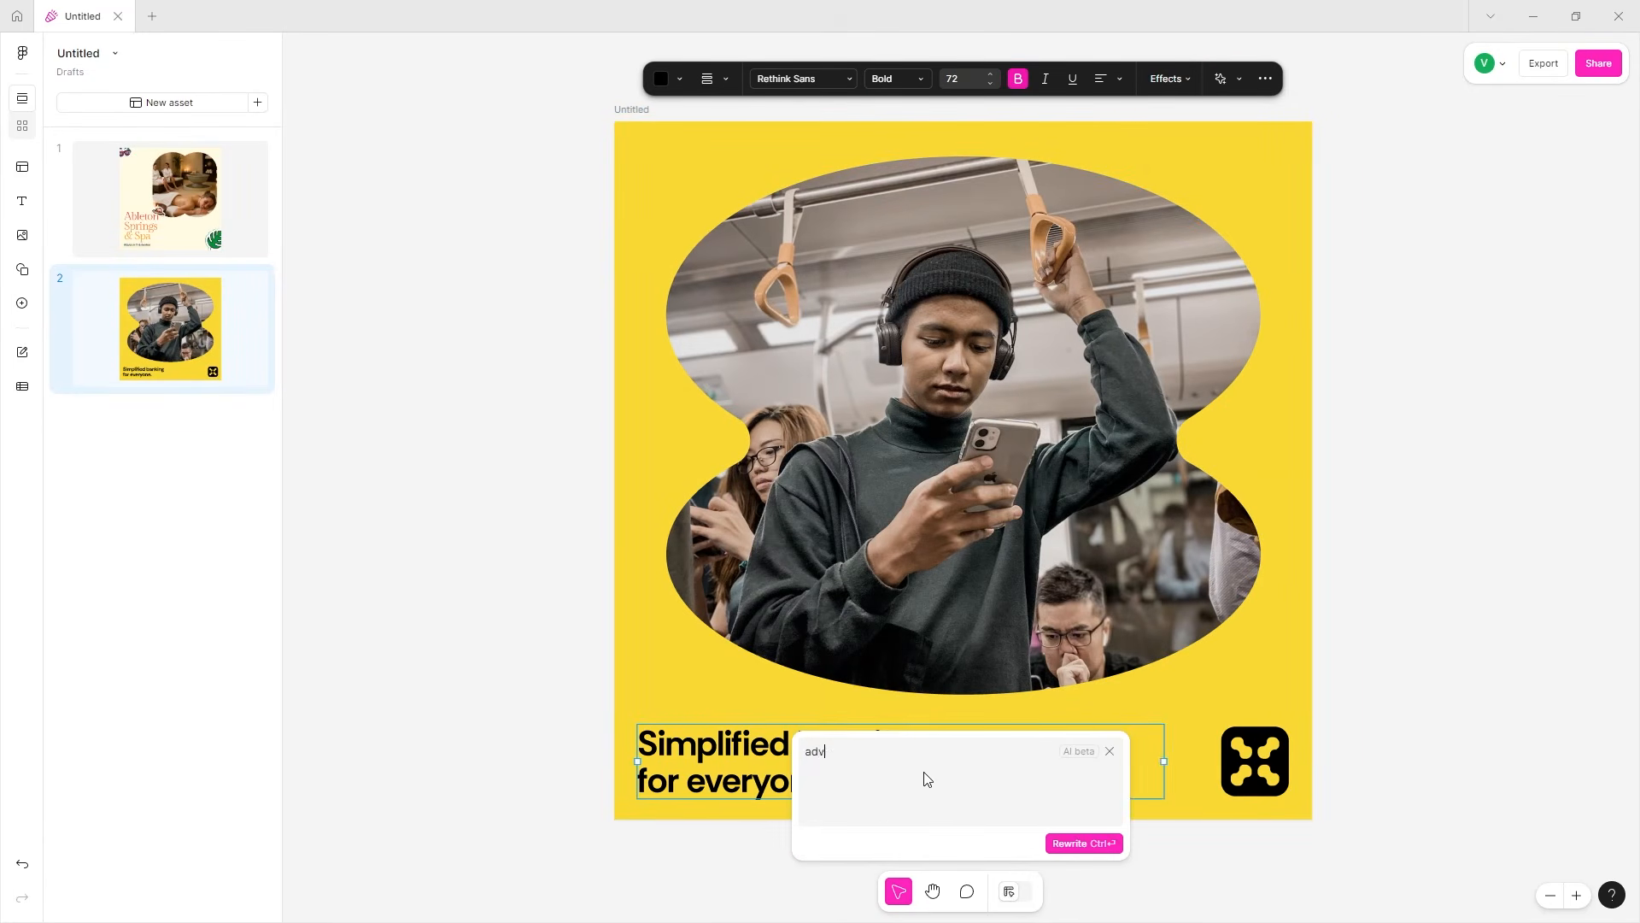
text(erising line for ableton springs and spa)
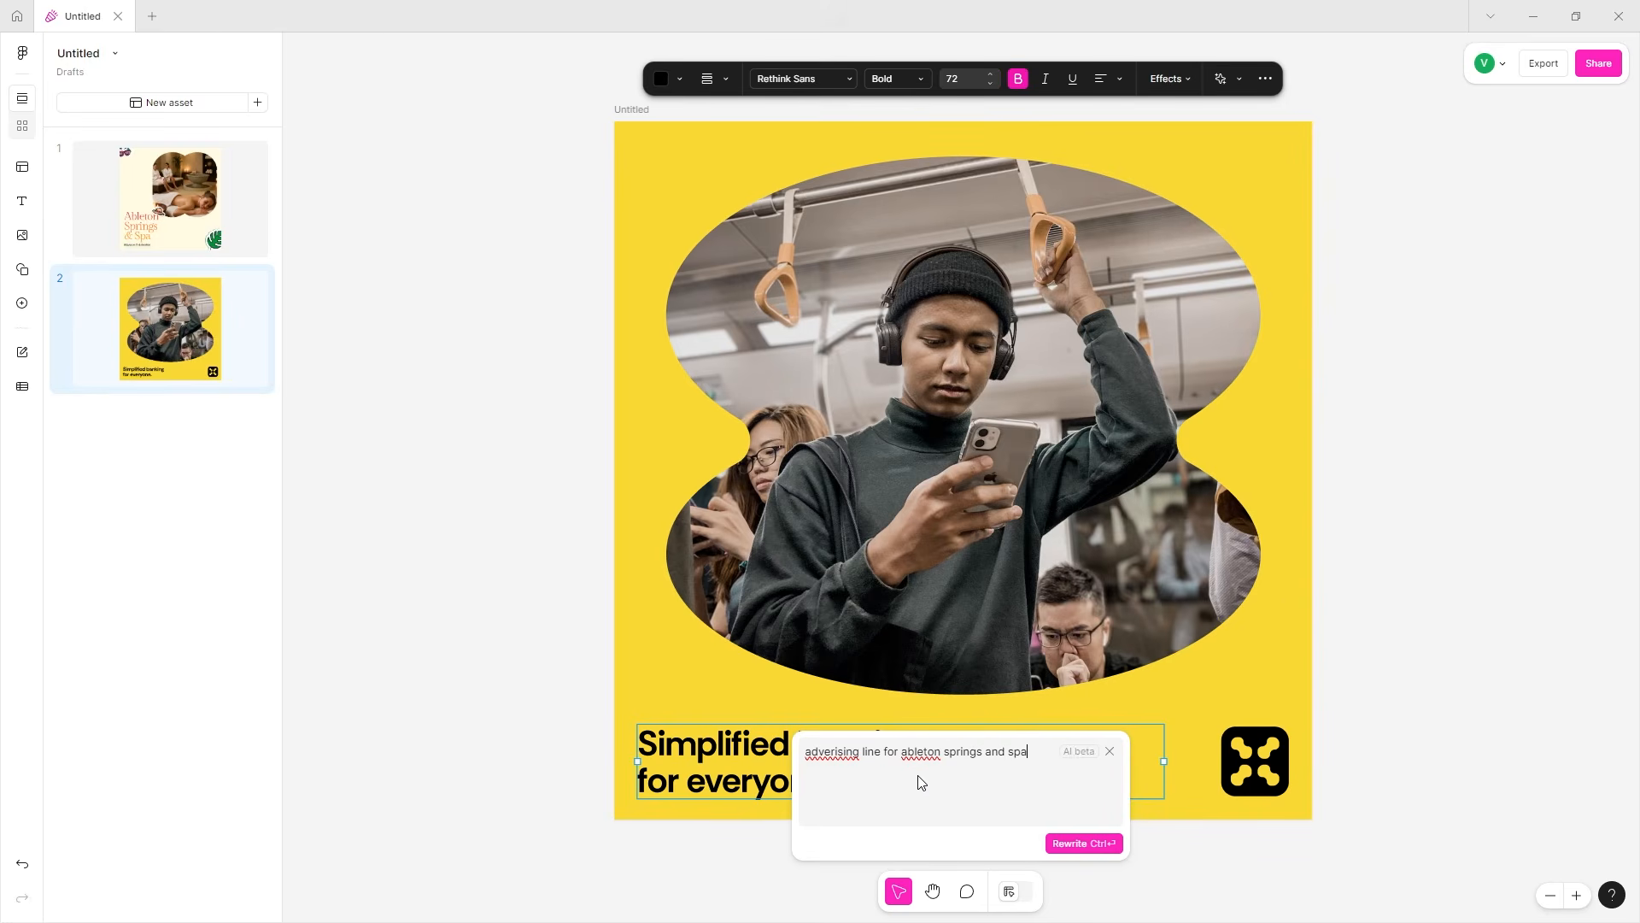
click(1074, 844)
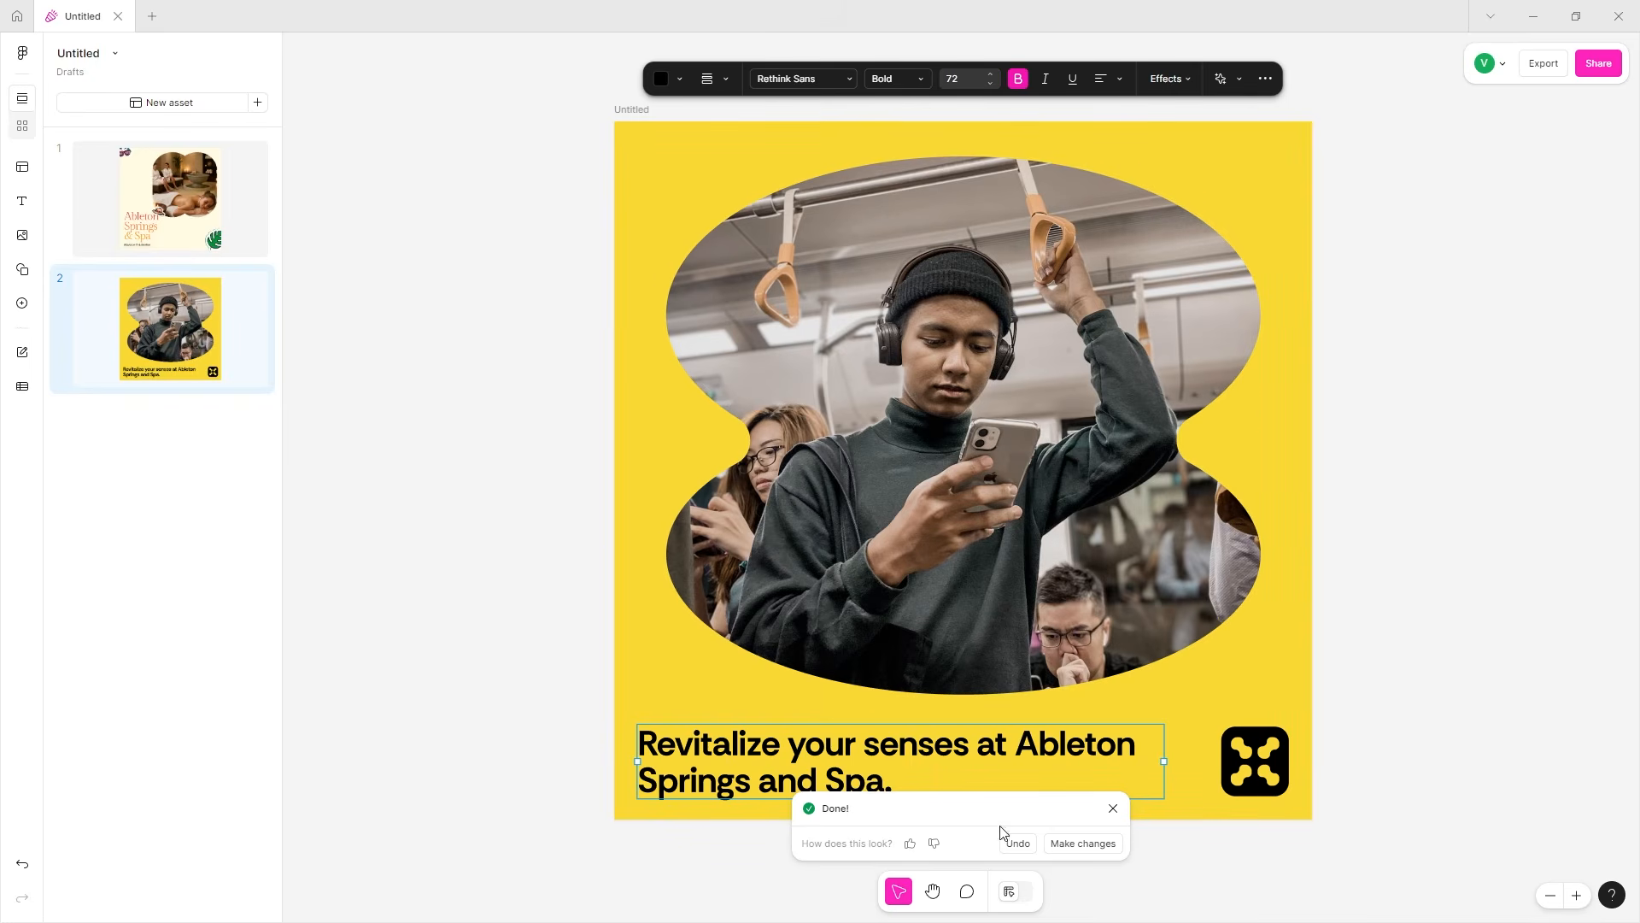
- Rate the rewritten headline as good and narrow its text box so "Ableton" wraps onto the second line
click(910, 843)
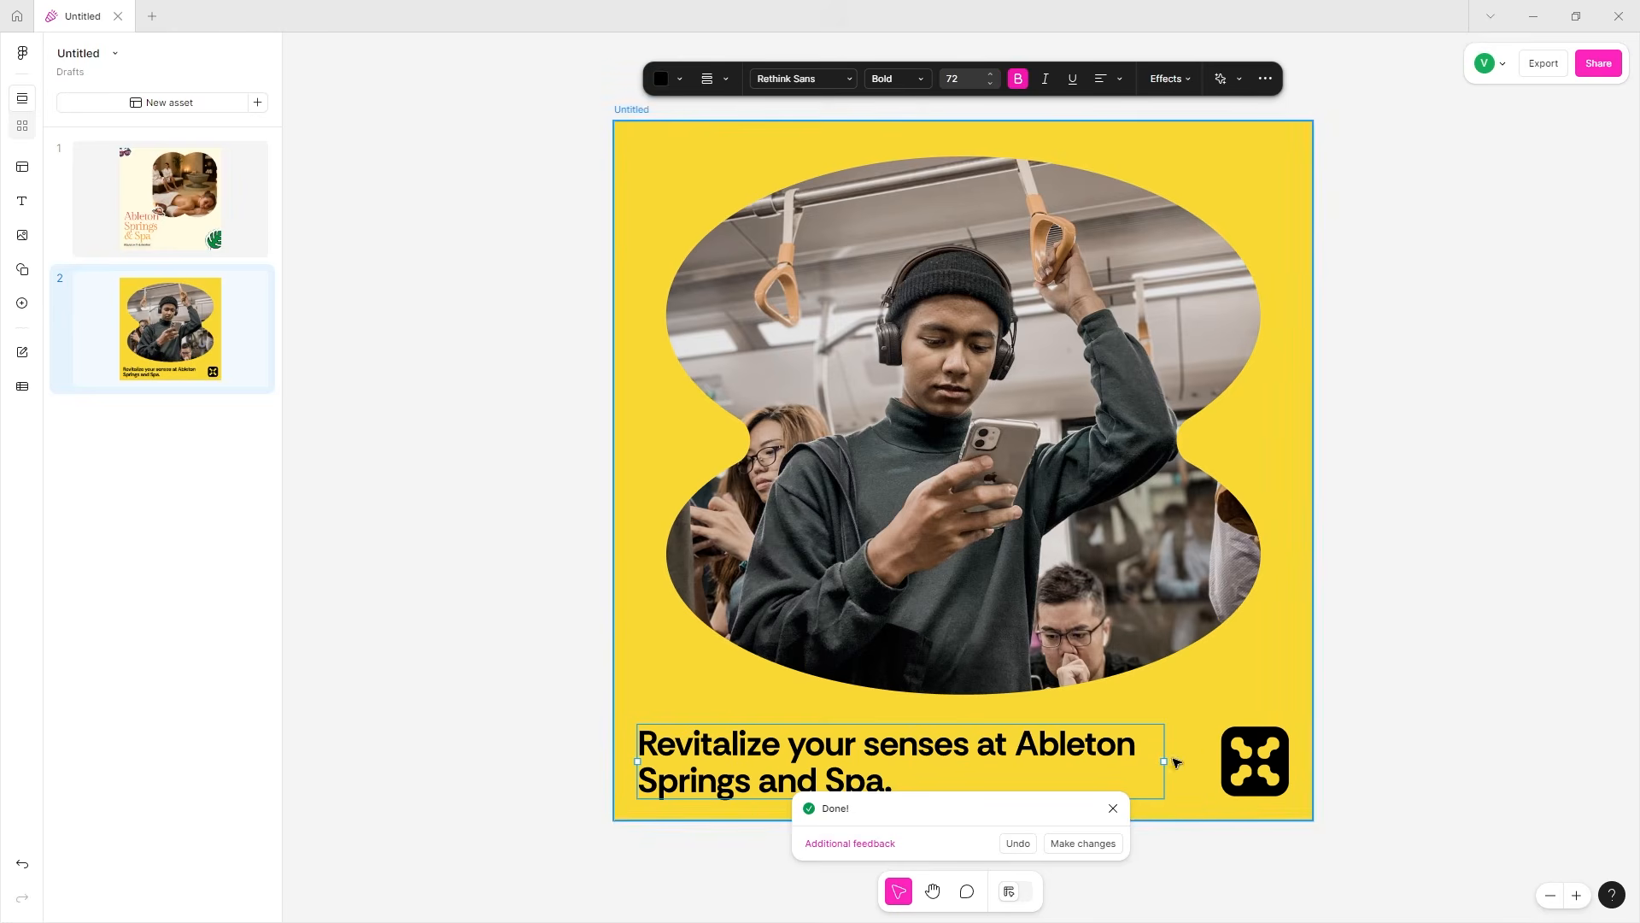
drag(1164, 761, 1133, 778)
click(1252, 769)
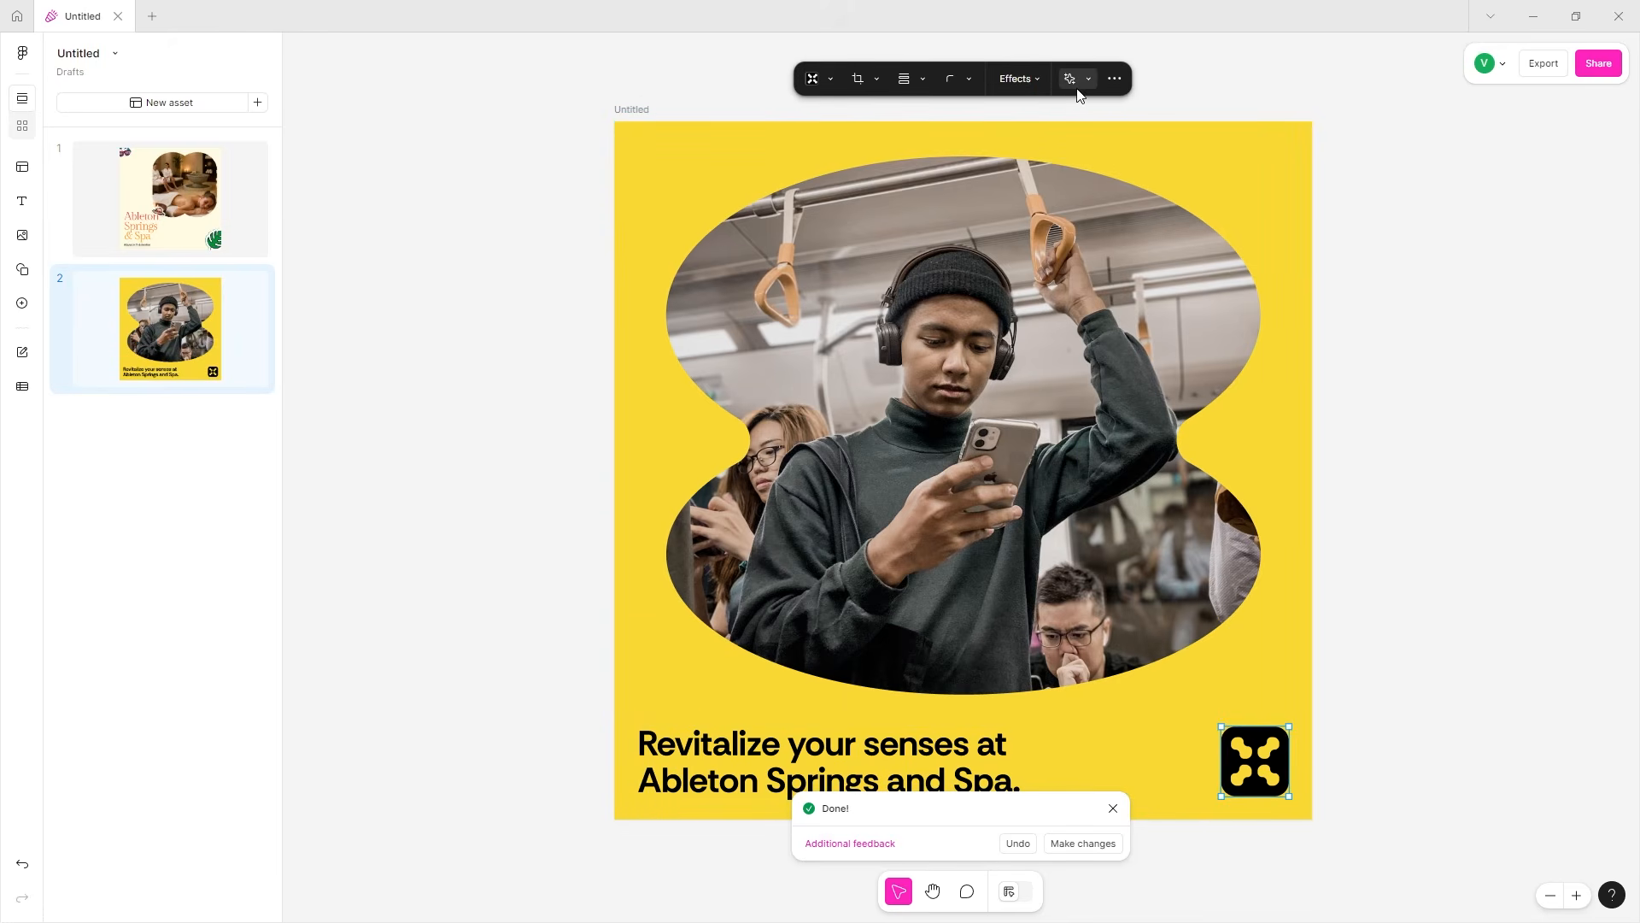
- Check the stickers on the spa post and delete the black logo beside the headline in the yellow ad
click(128, 205)
click(897, 570)
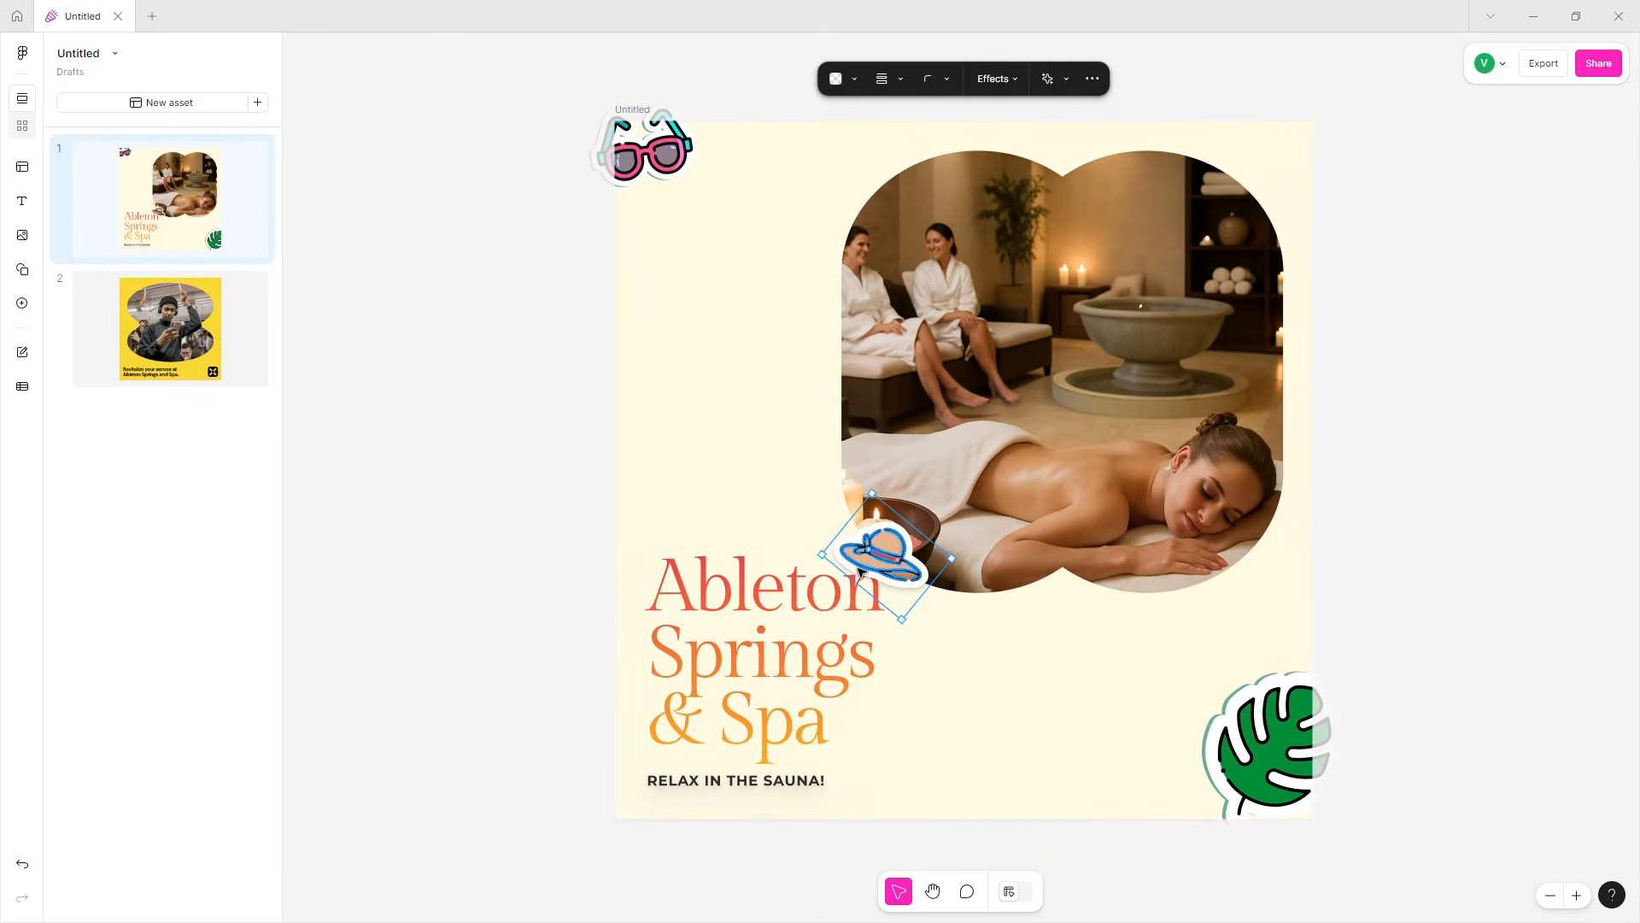
click(224, 378)
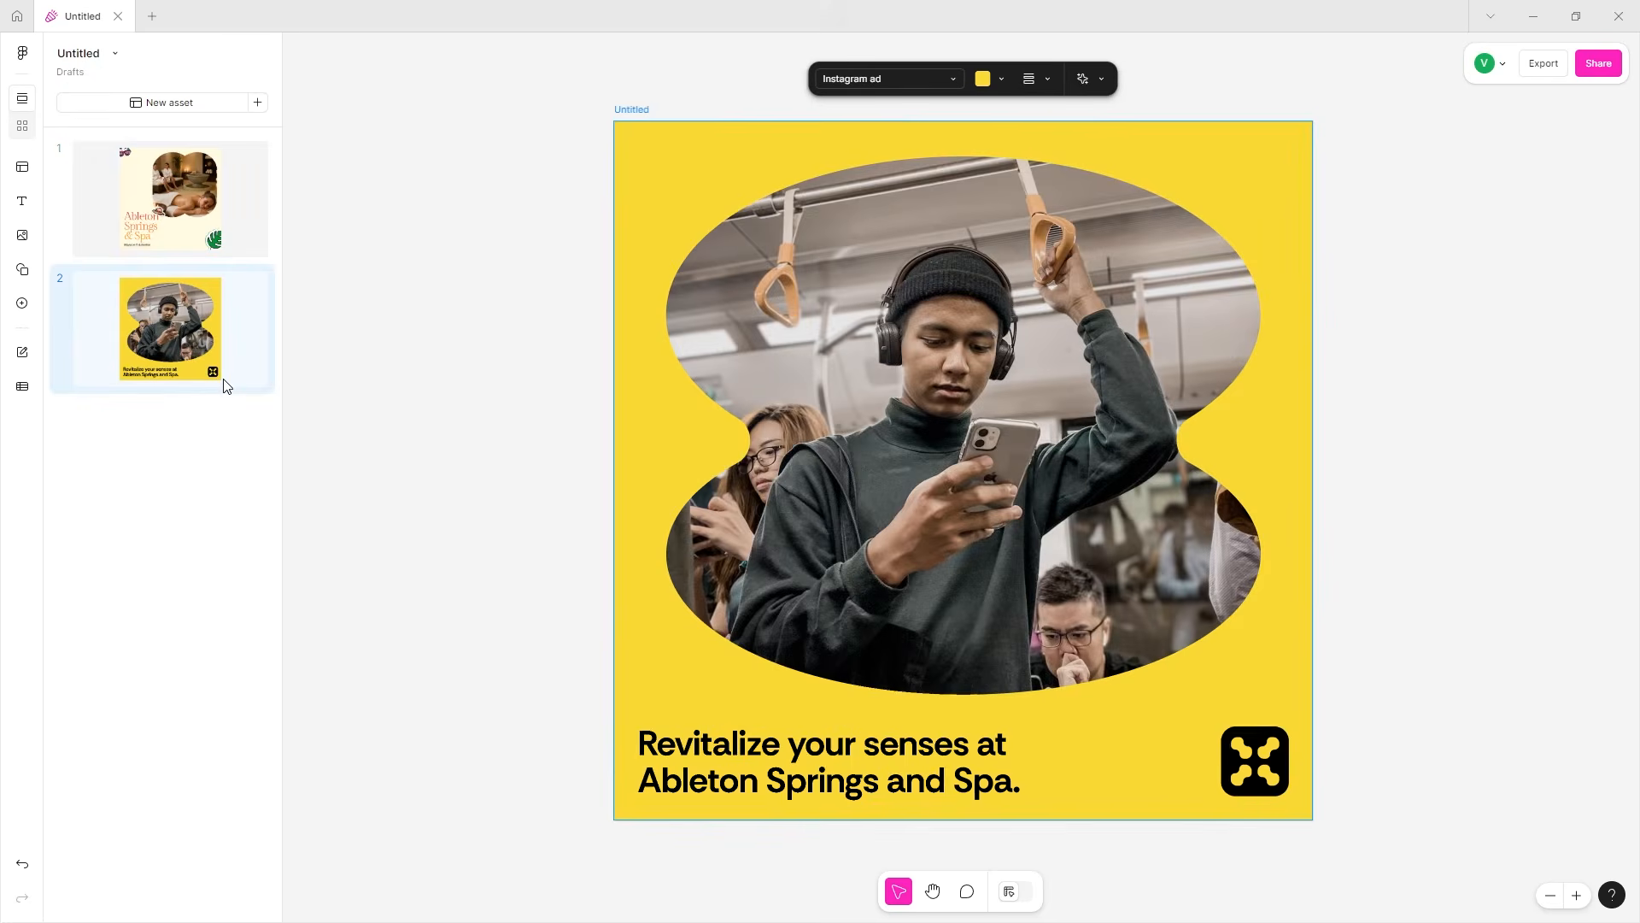
click(1231, 765)
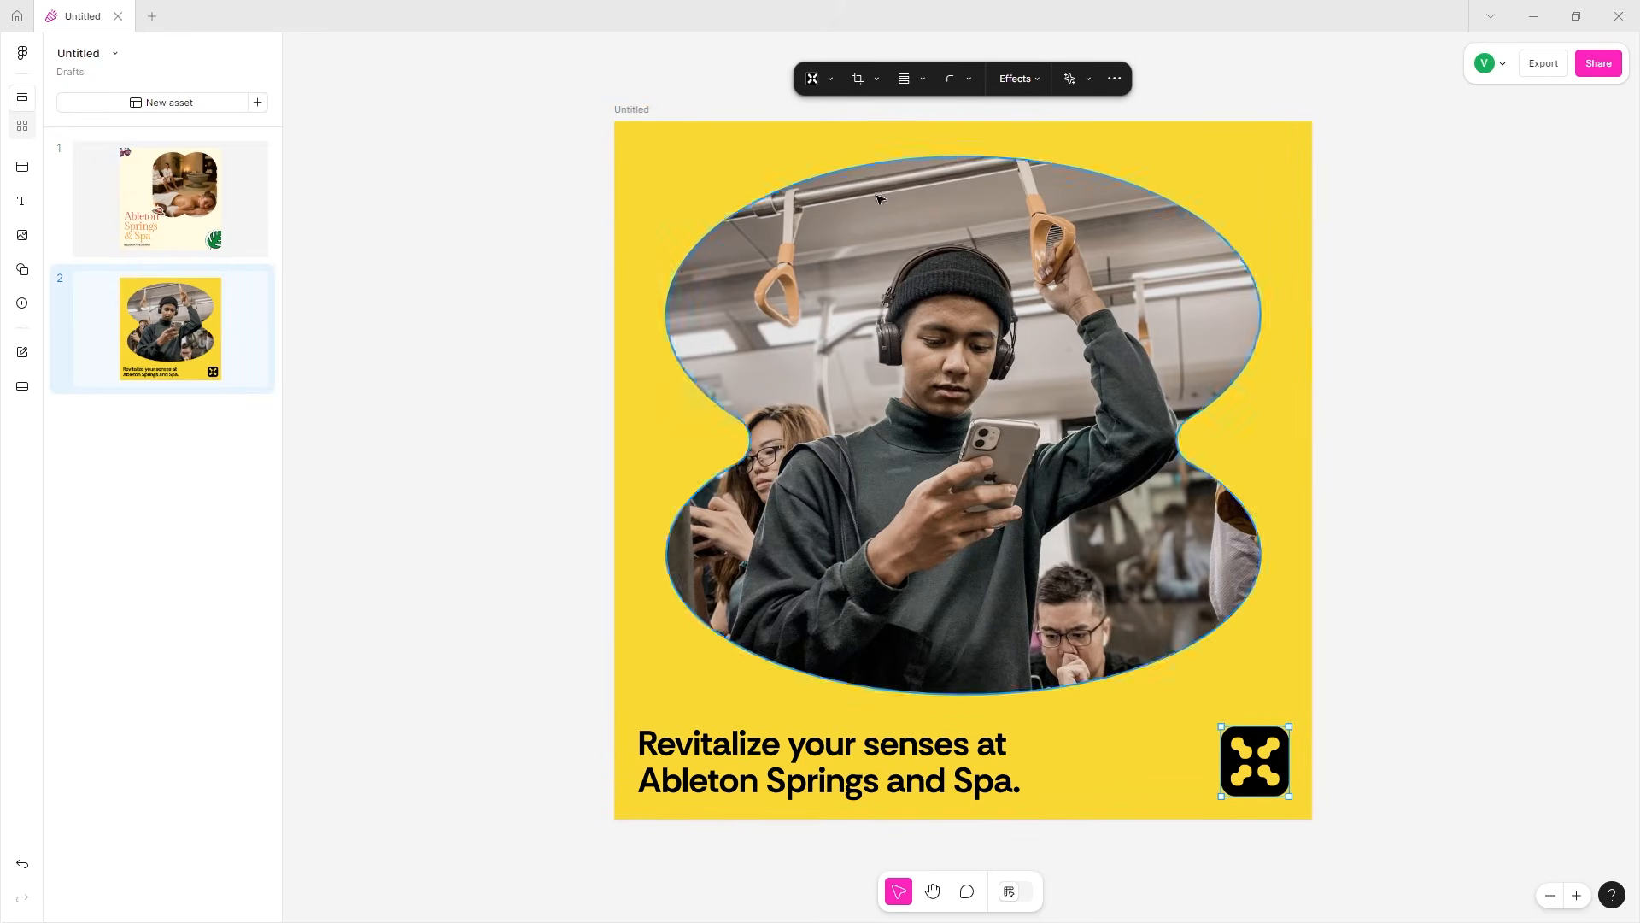
click(827, 79)
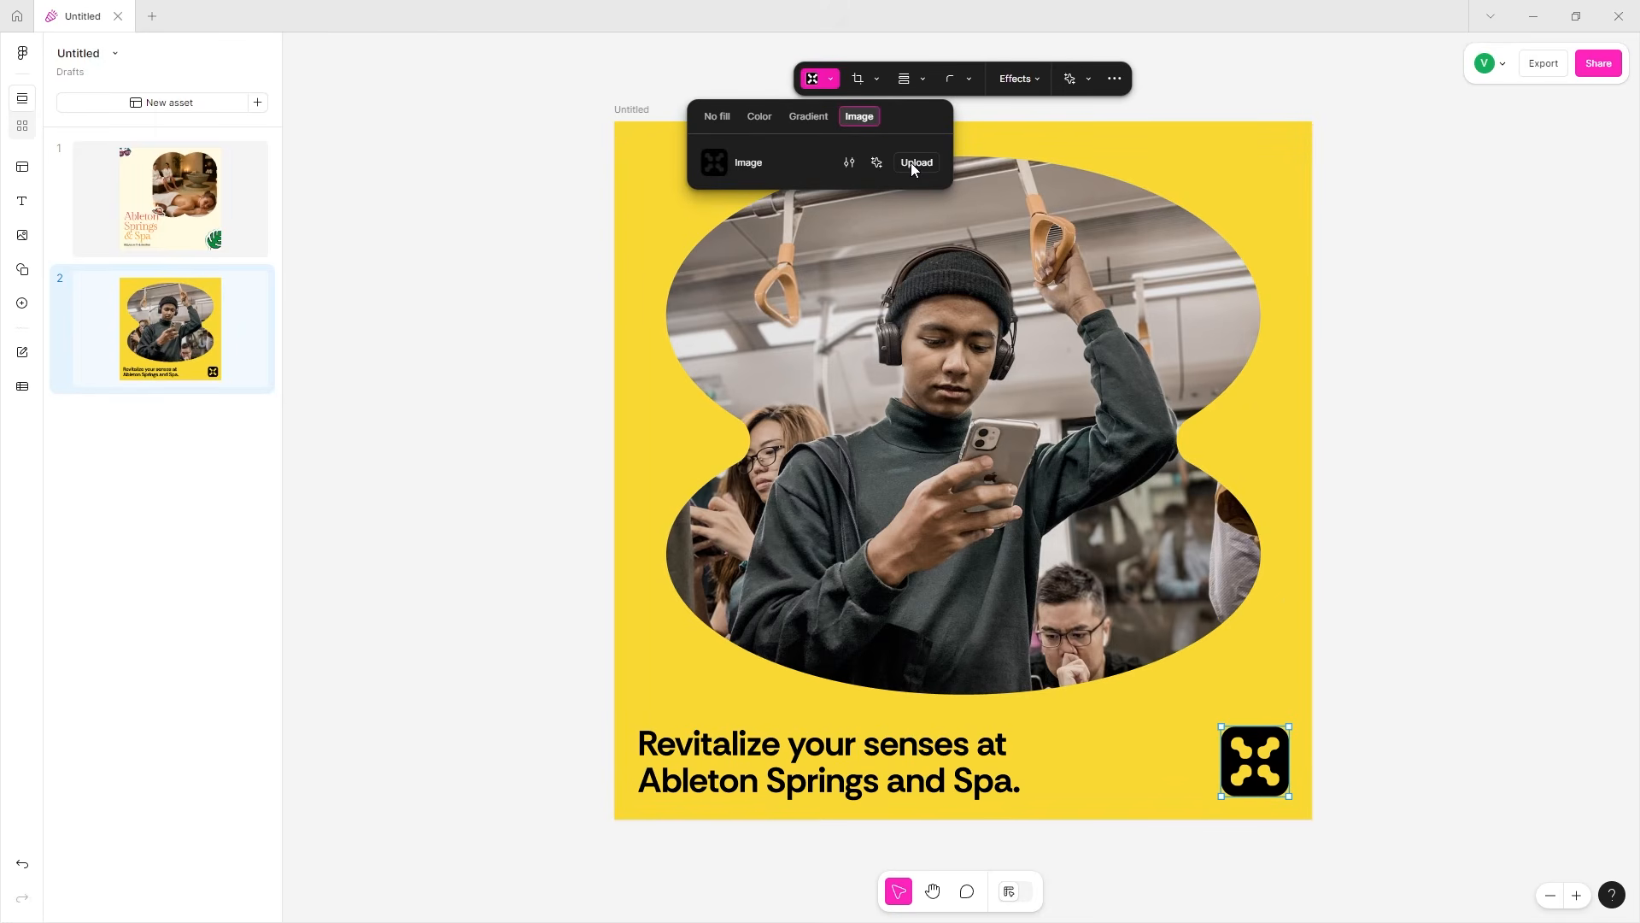
click(1296, 754)
click(1249, 746)
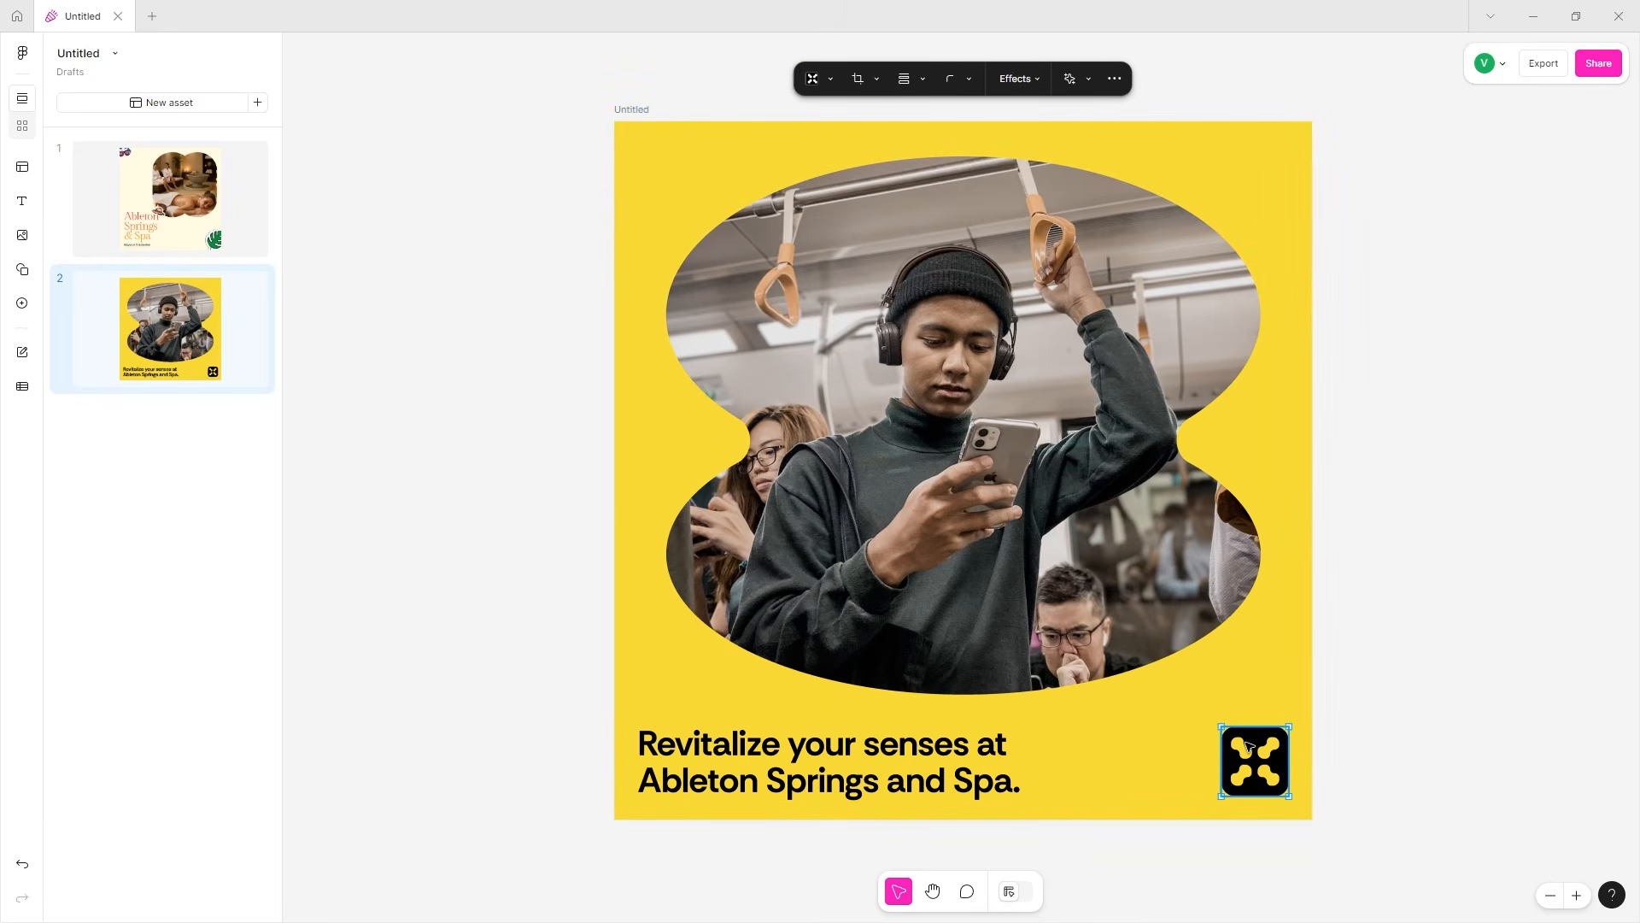
key(Delete)
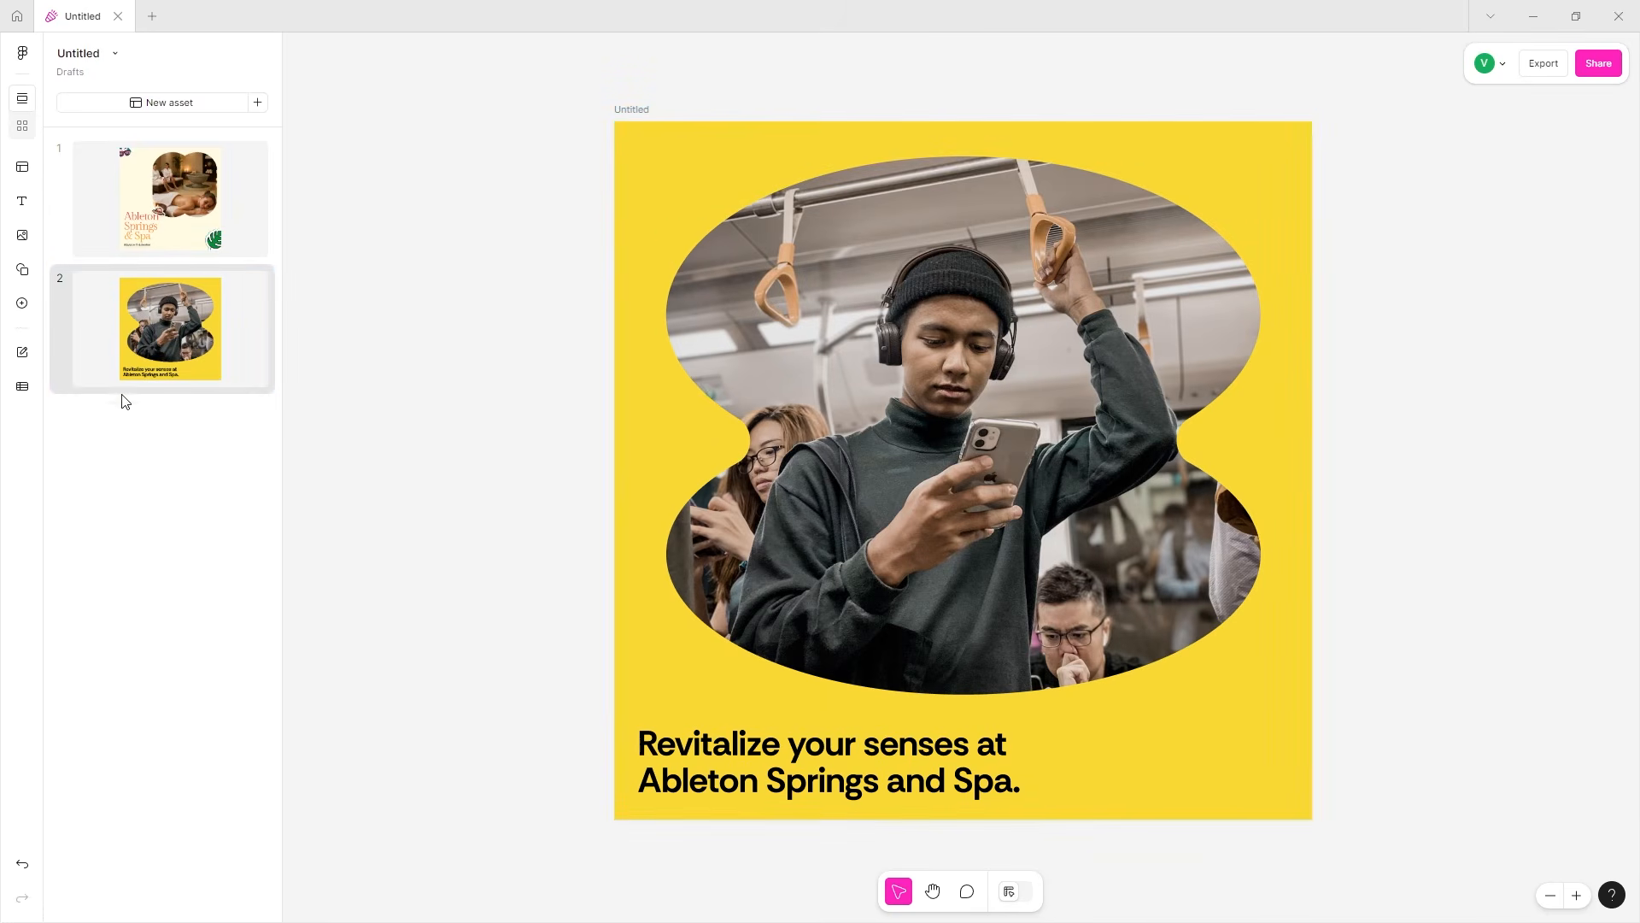
- Insert the Hat sticker from Summer Icon Stickers and place it beside the headline in the ad's lower-right corner
click(23, 303)
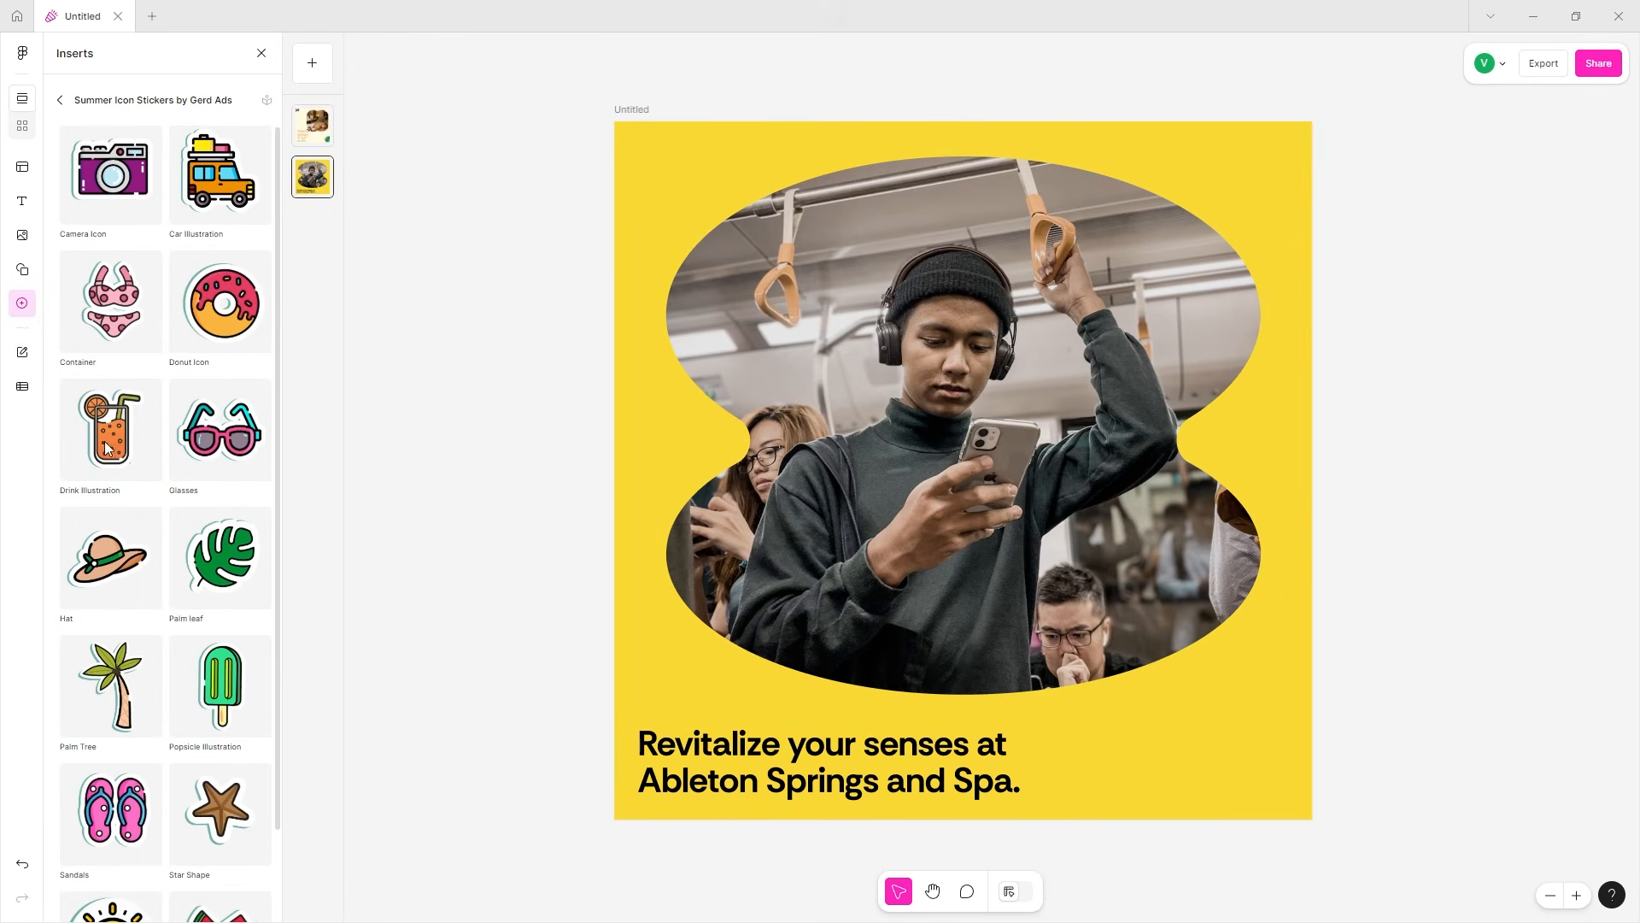
click(130, 537)
drag(937, 553, 1233, 733)
drag(1211, 654, 1230, 754)
scroll(1131, 764, up, 5)
scroll(1346, 765, down, 4)
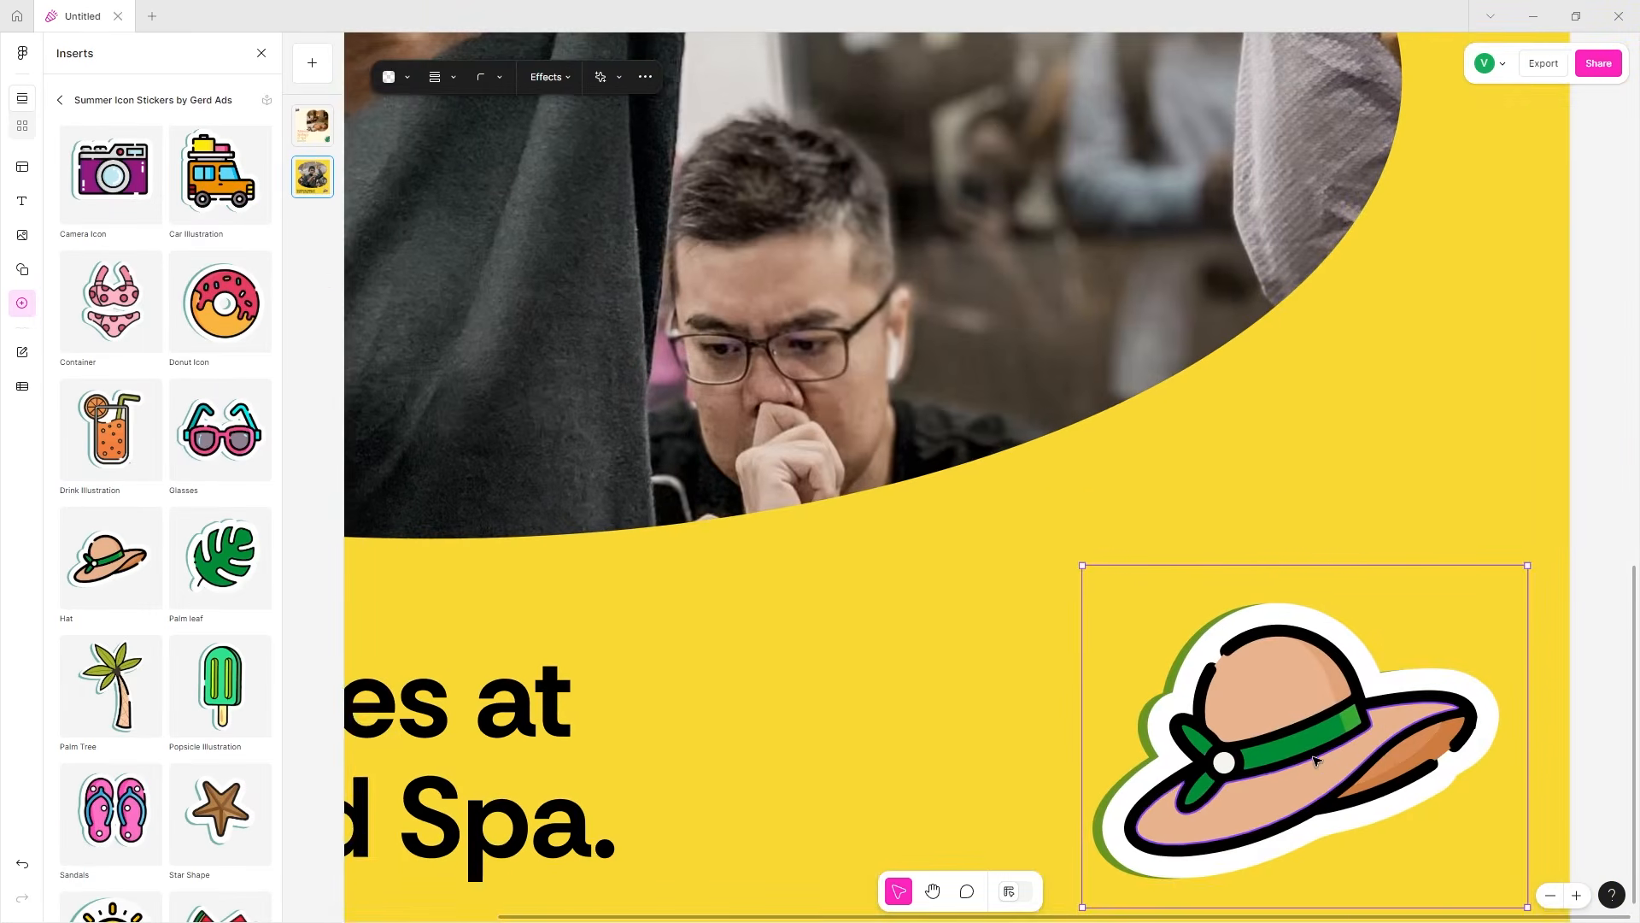
drag(1493, 458, 1555, 578)
key(ctrl+z)
- Recolor the hat's green band red and the light green segment at its end orange
scroll(1299, 640, up, 4)
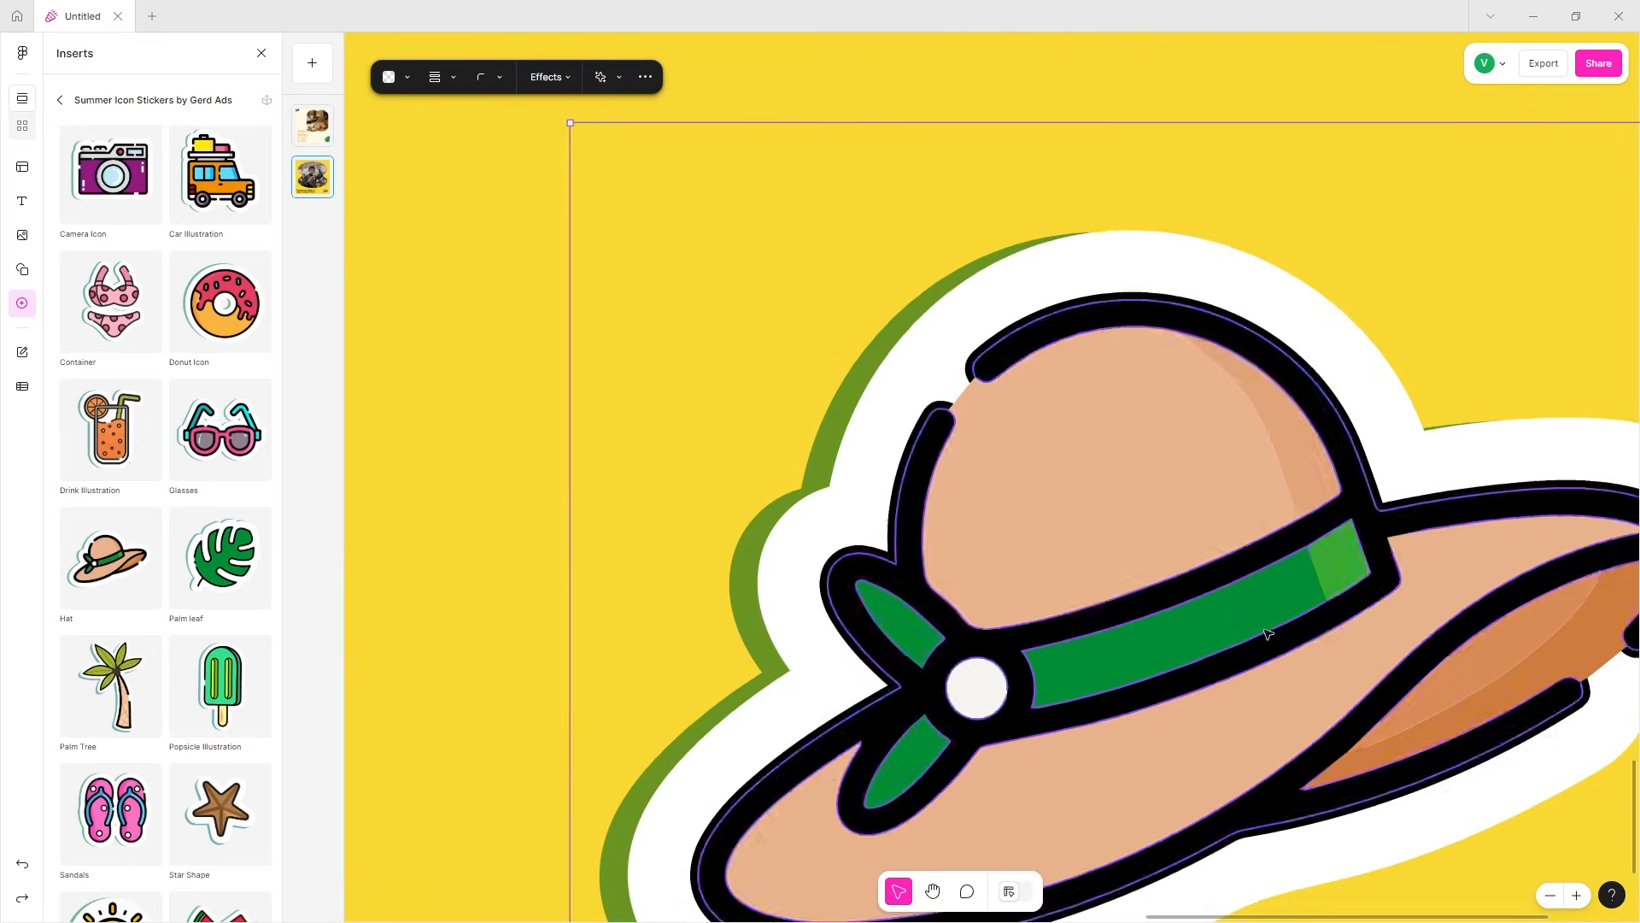
drag(1249, 626, 1190, 586)
click(1190, 585)
click(388, 77)
click(413, 160)
click(1275, 519)
click(391, 77)
click(382, 160)
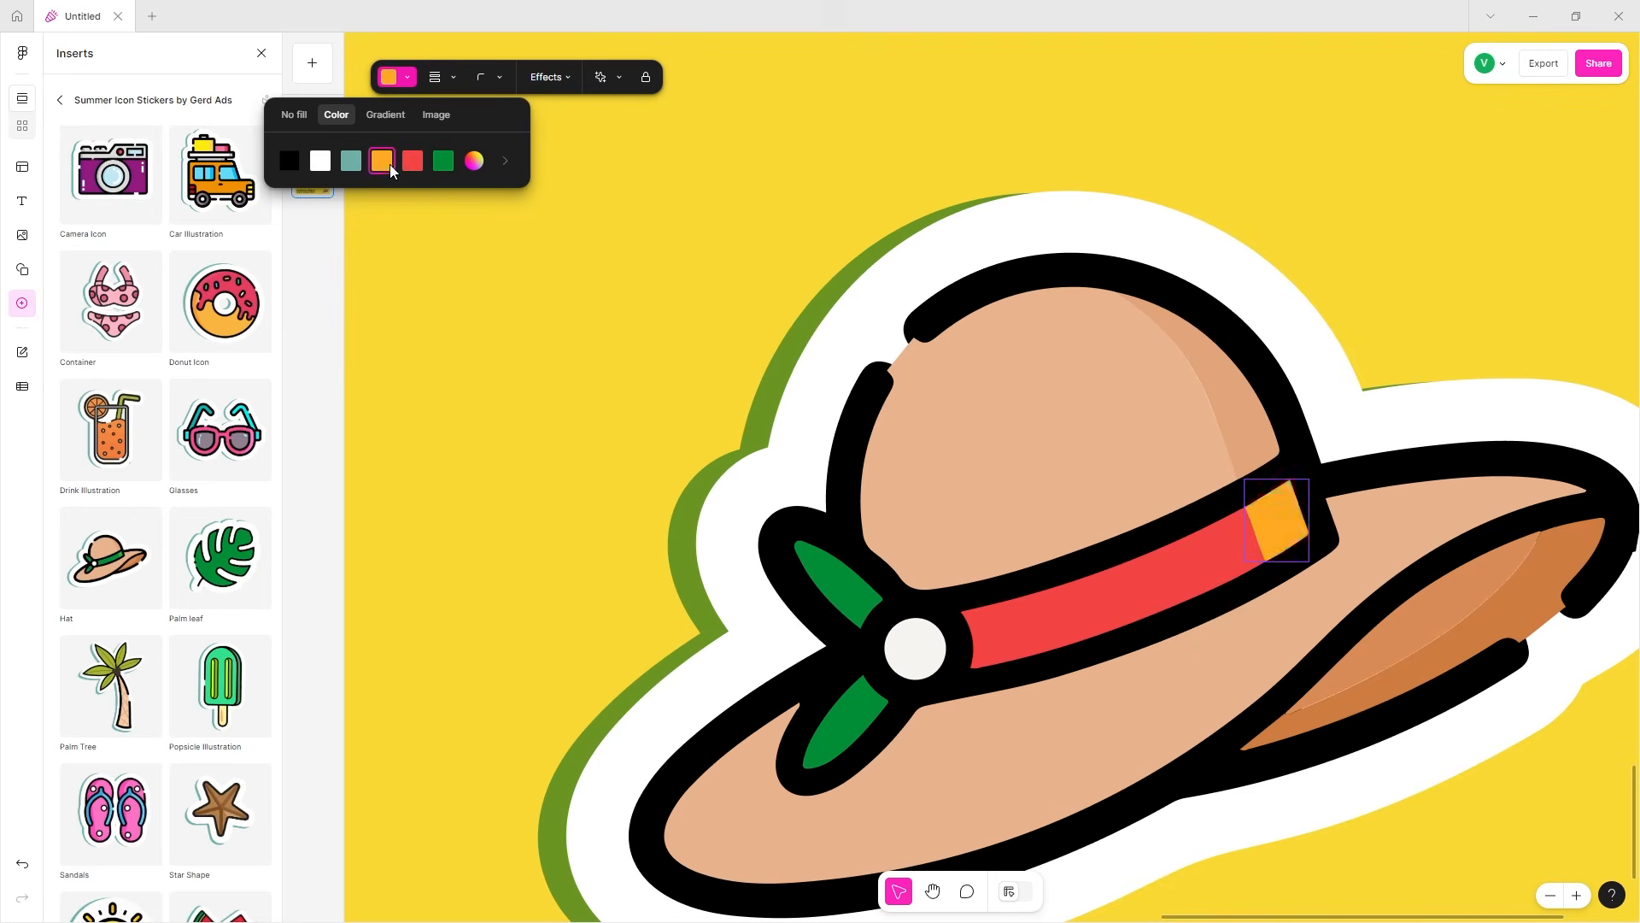
- Recolor both green bow pieces on the hat orange
click(837, 581)
shift+click(842, 722)
click(389, 77)
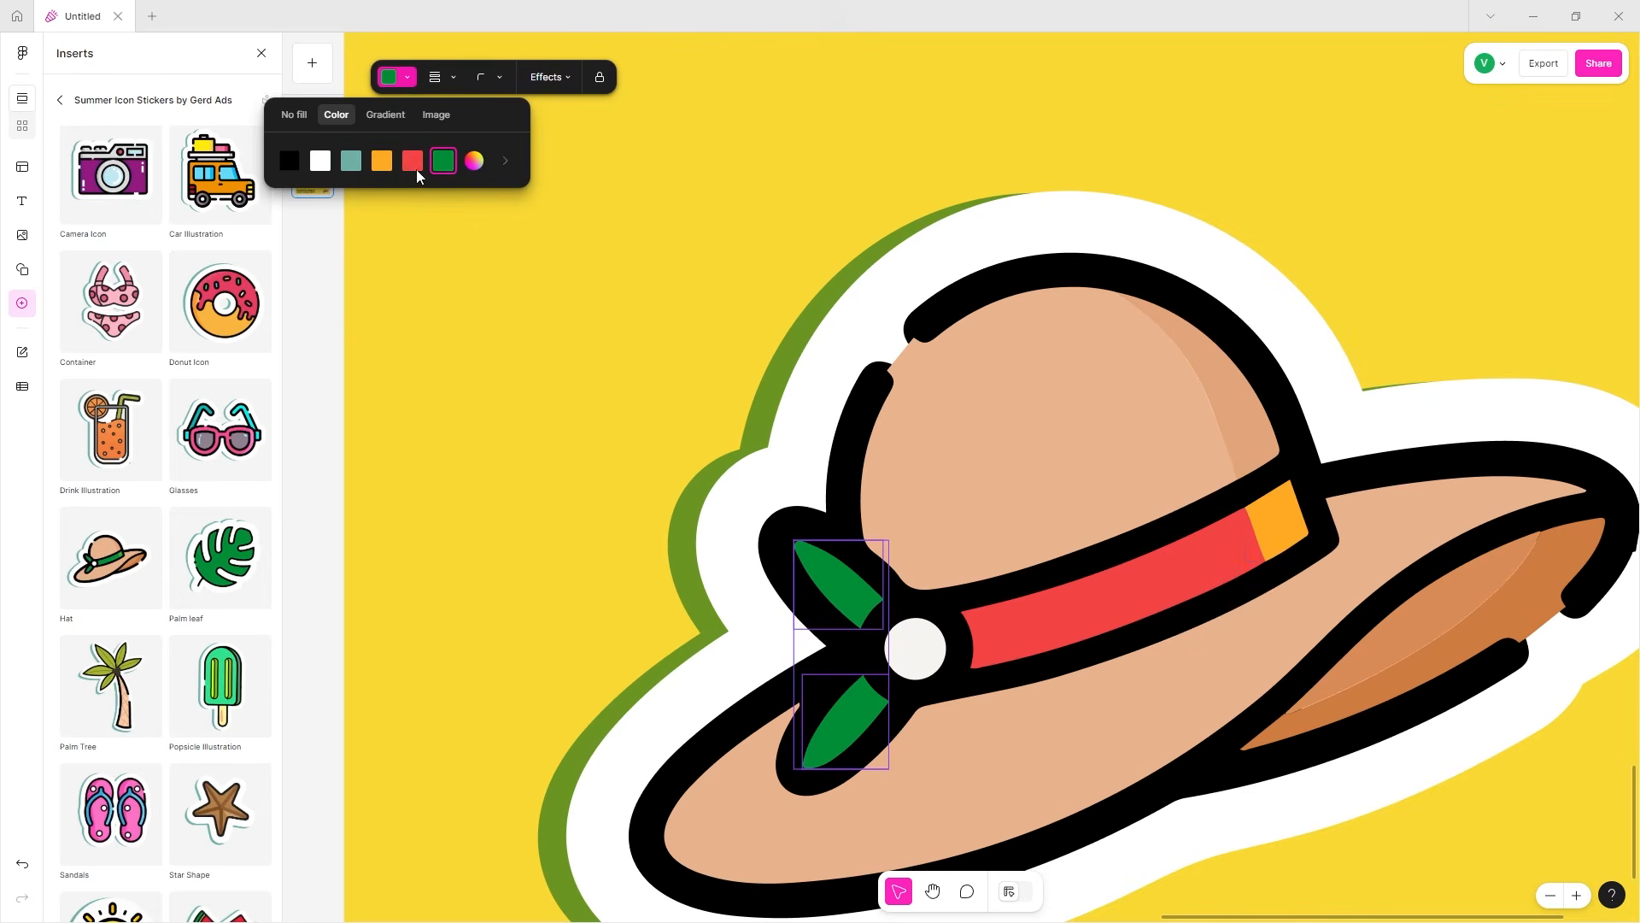
click(385, 164)
- Inspect the hat sticker's backing shapes and check how the recolored hat fits the whole ad
click(794, 329)
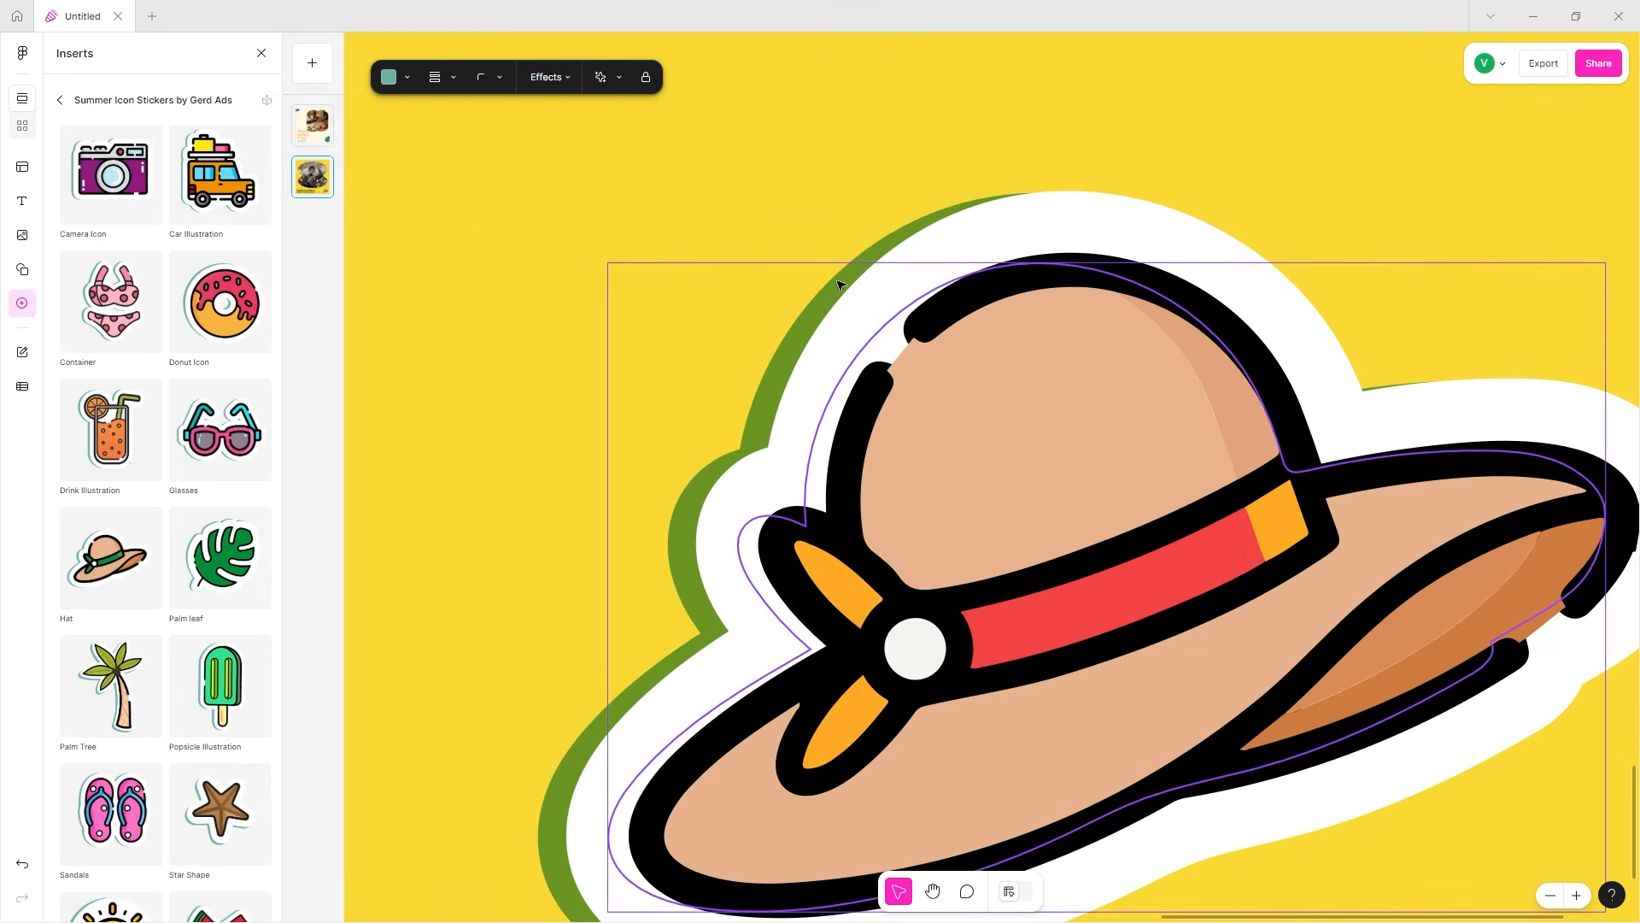
click(883, 319)
click(848, 273)
scroll(841, 290, down, 5)
scroll(842, 293, up, 5)
scroll(843, 295, down, 5)
scroll(1187, 708, up, 3)
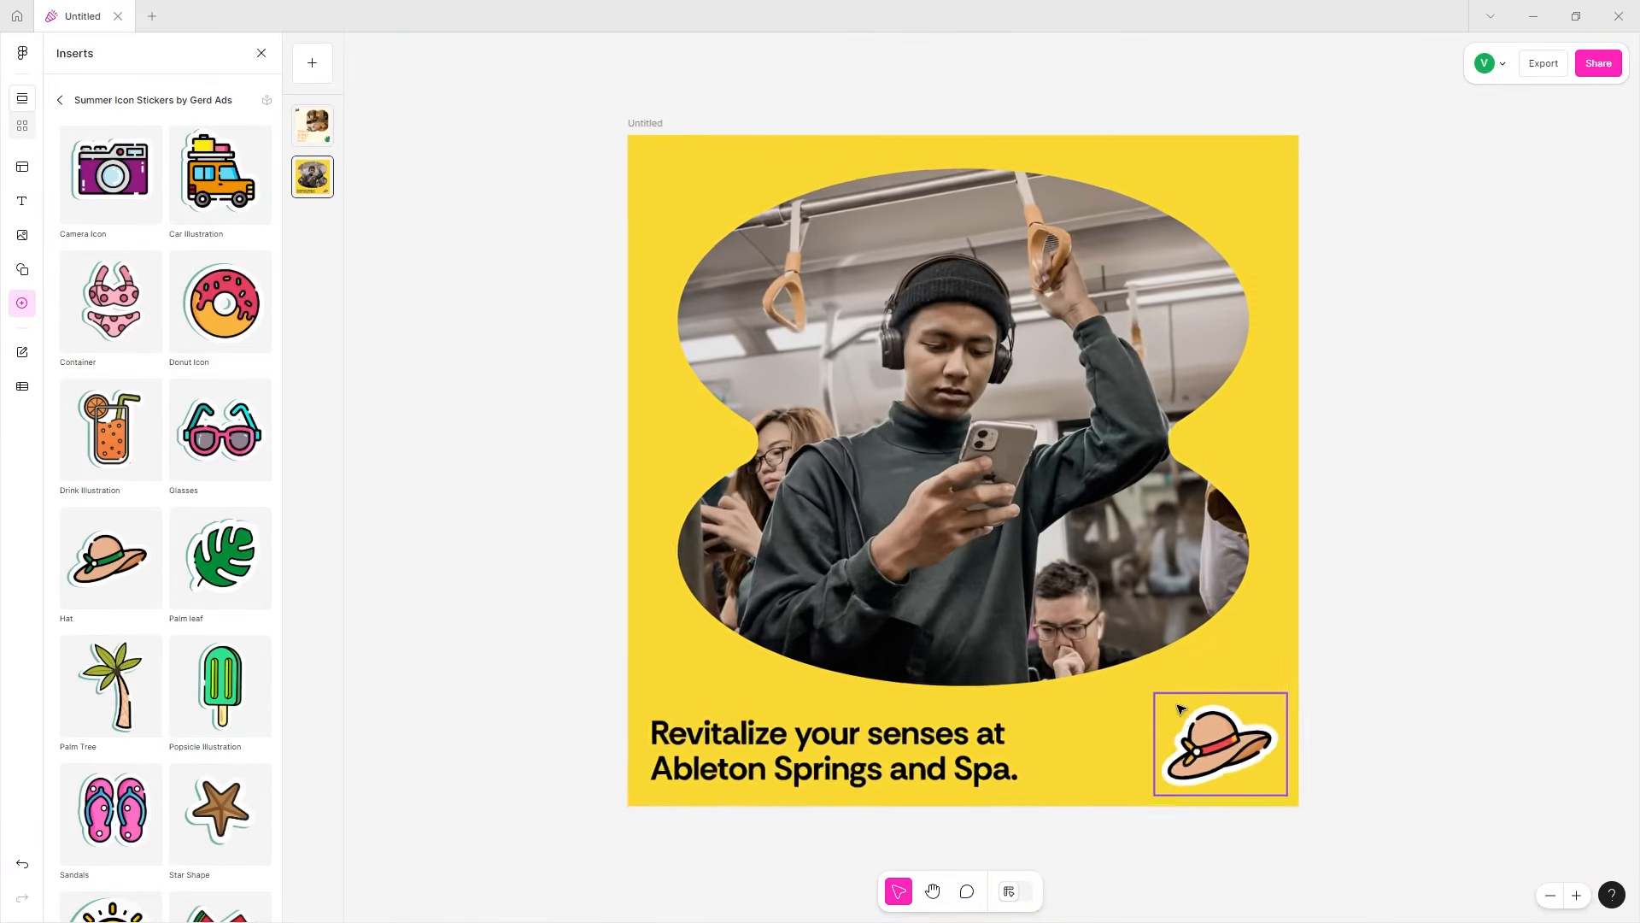
scroll(1232, 736, down, 1)
- Generate a new AI image with gpt-image-1 for the photo shape using the prompt "ableton spring and spa"
click(1051, 359)
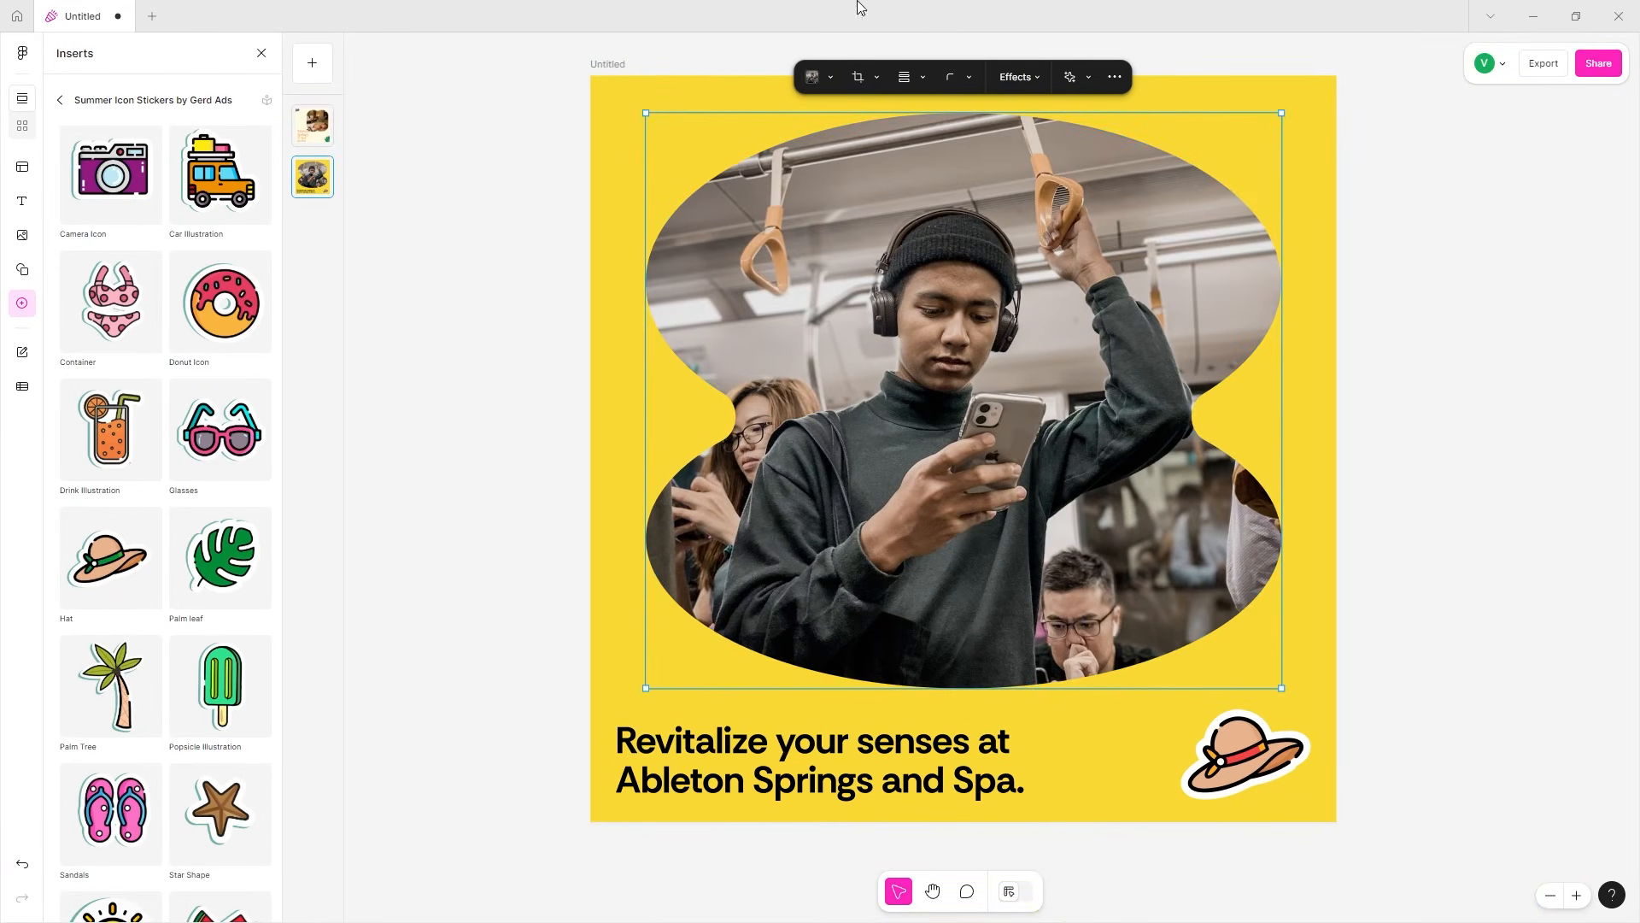
click(816, 79)
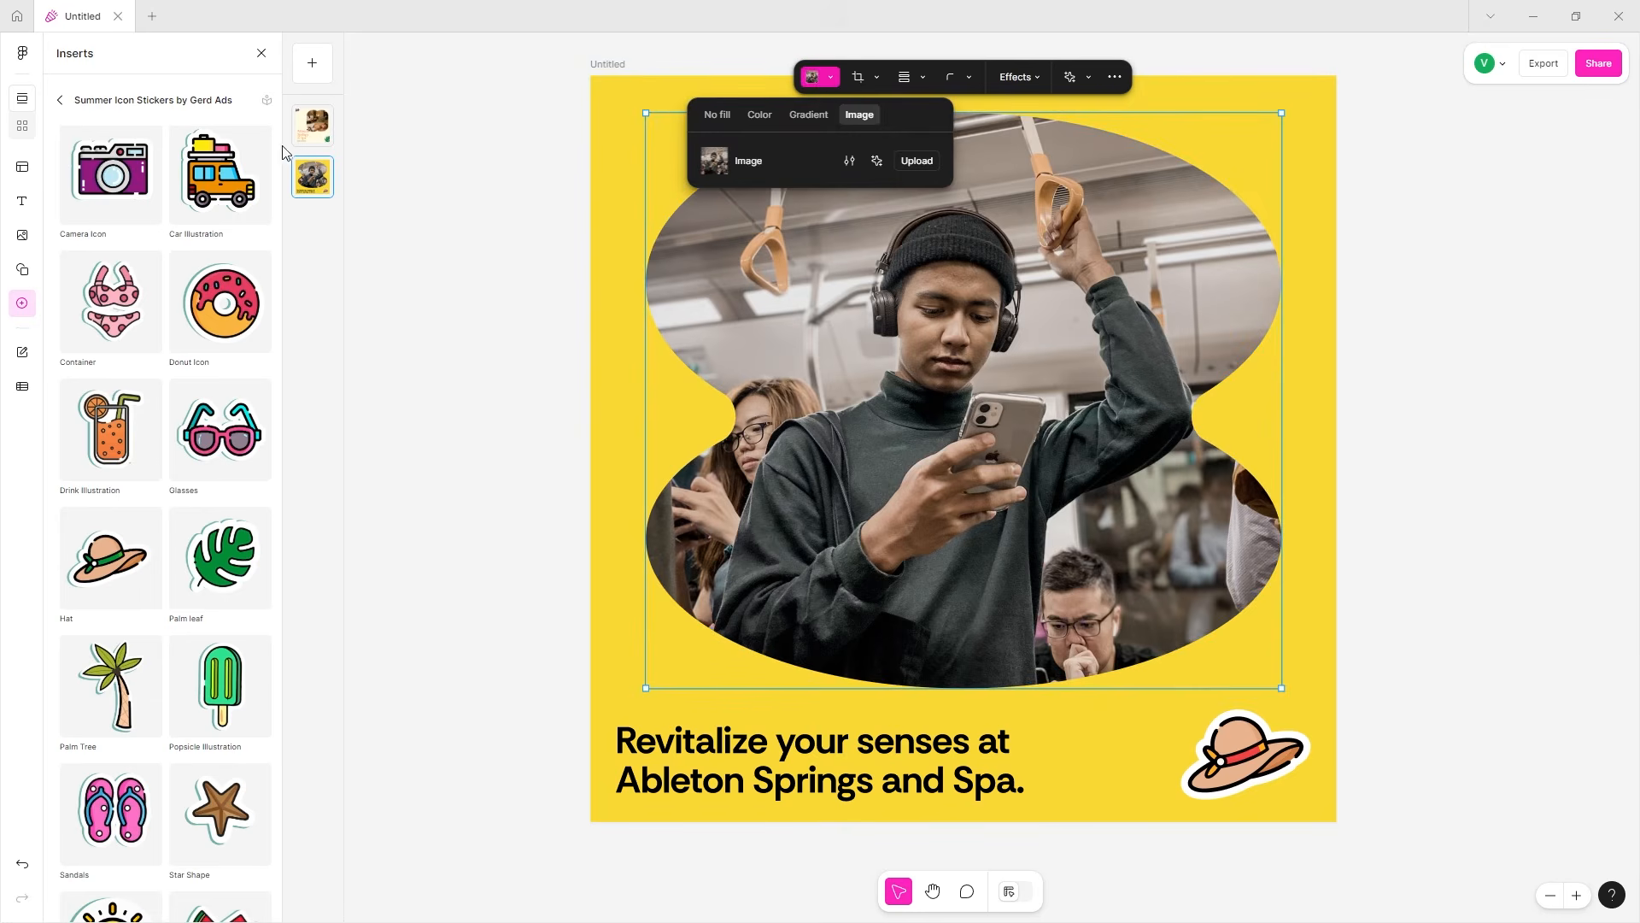
click(875, 161)
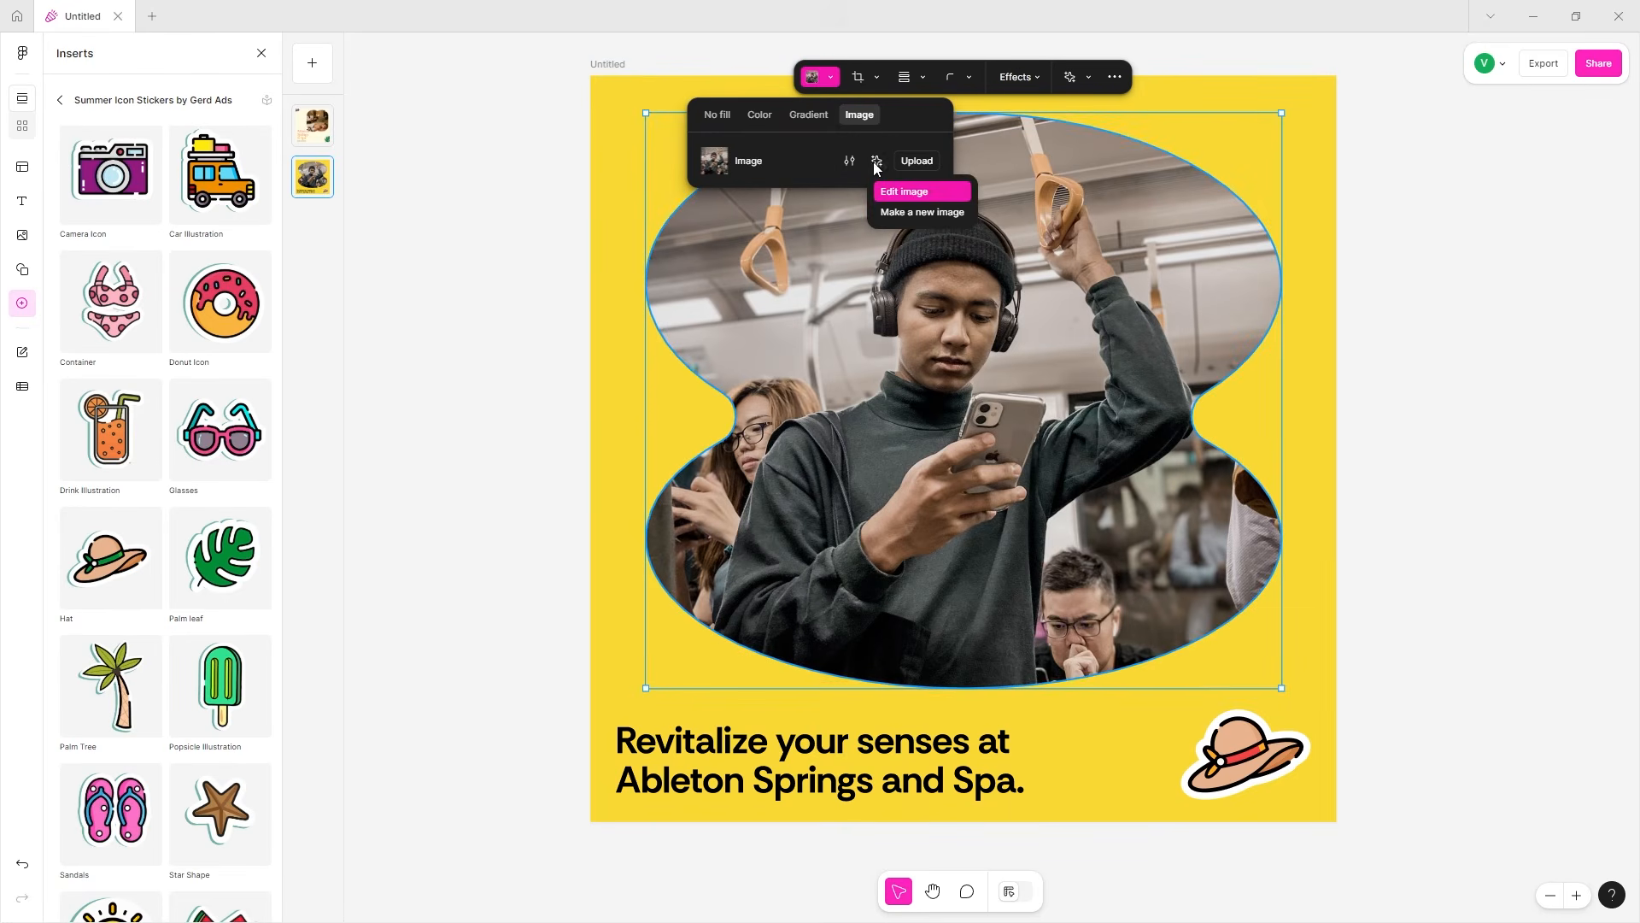
click(907, 213)
text(ableton spring and spa)
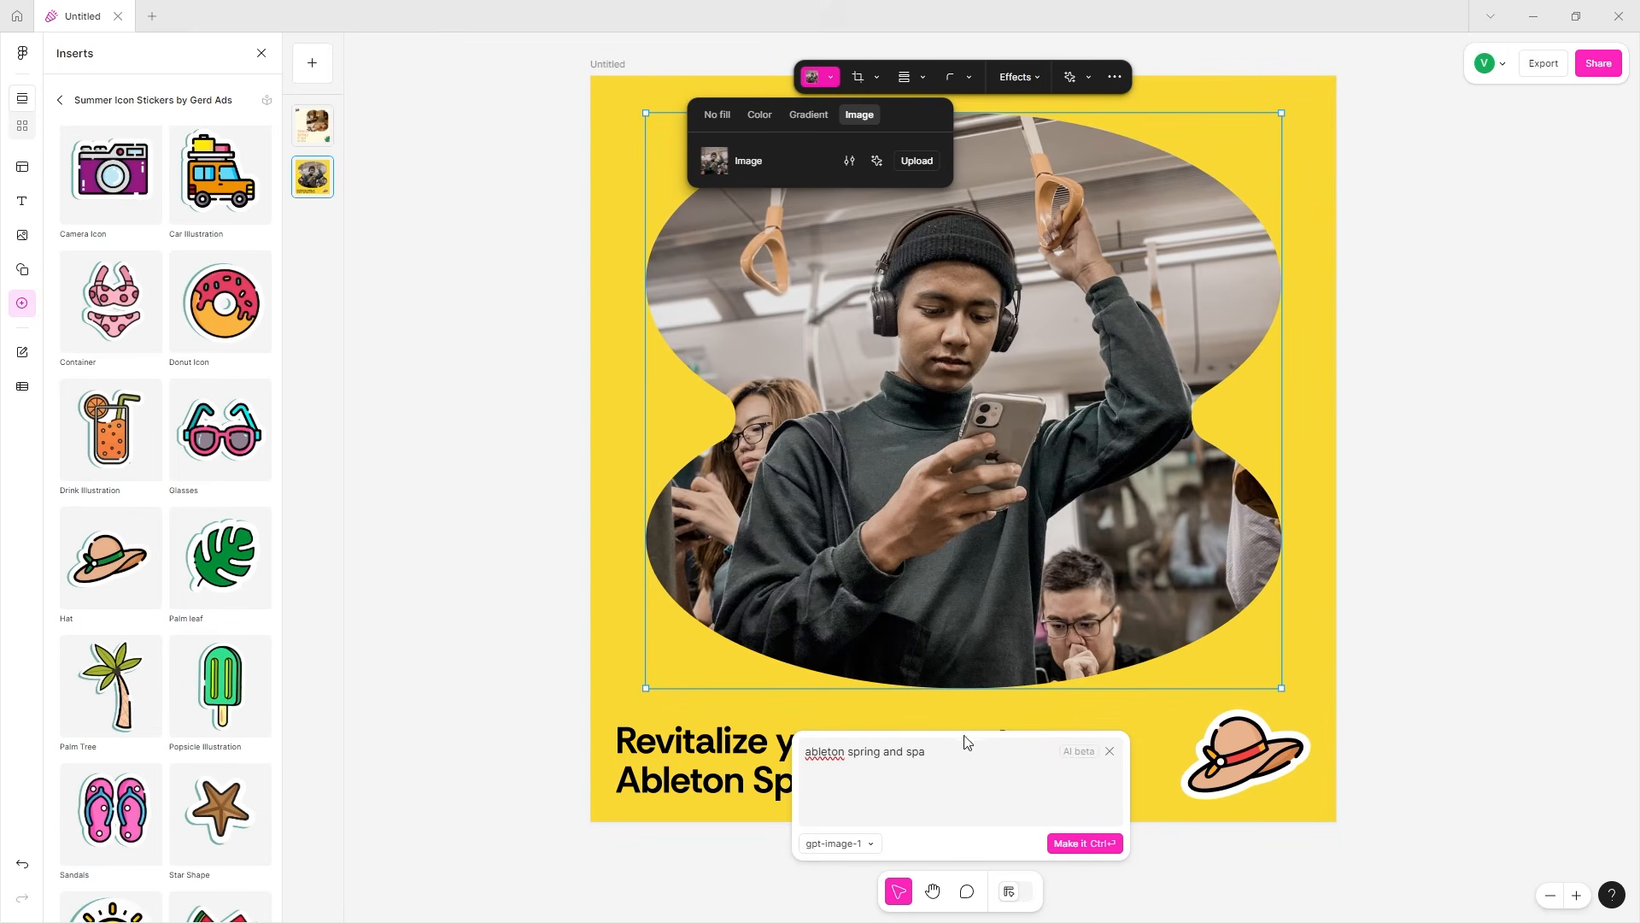
click(1105, 844)
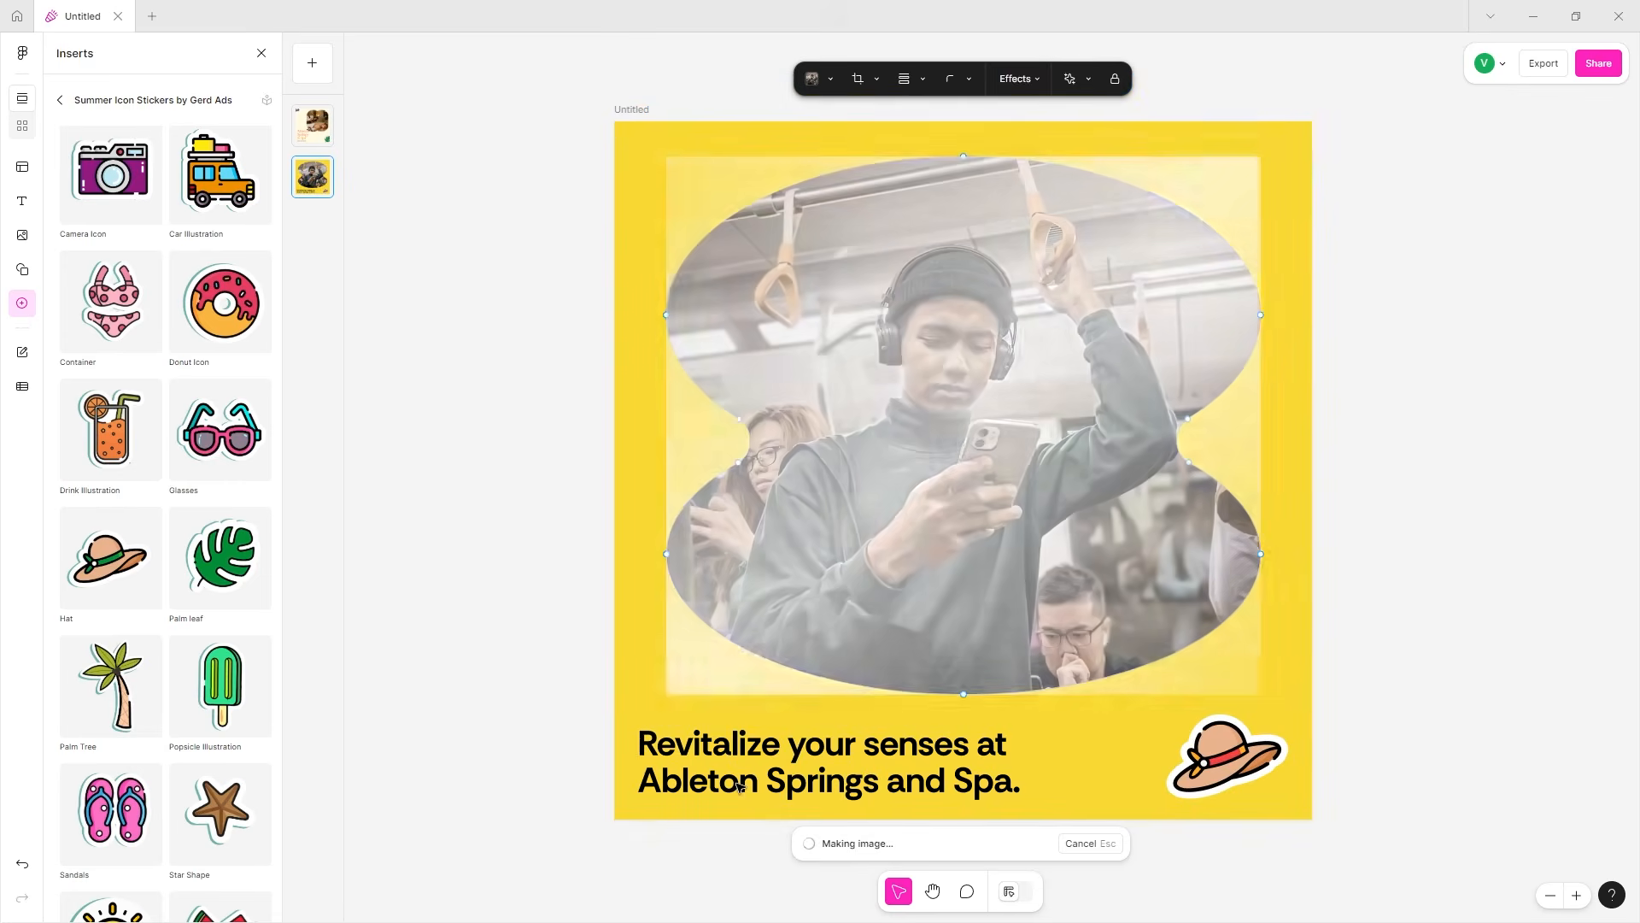
- Try a font found by searching "gil" on the headline words "Ableton Springs and Spa", matching the spa post's title
click(740, 786)
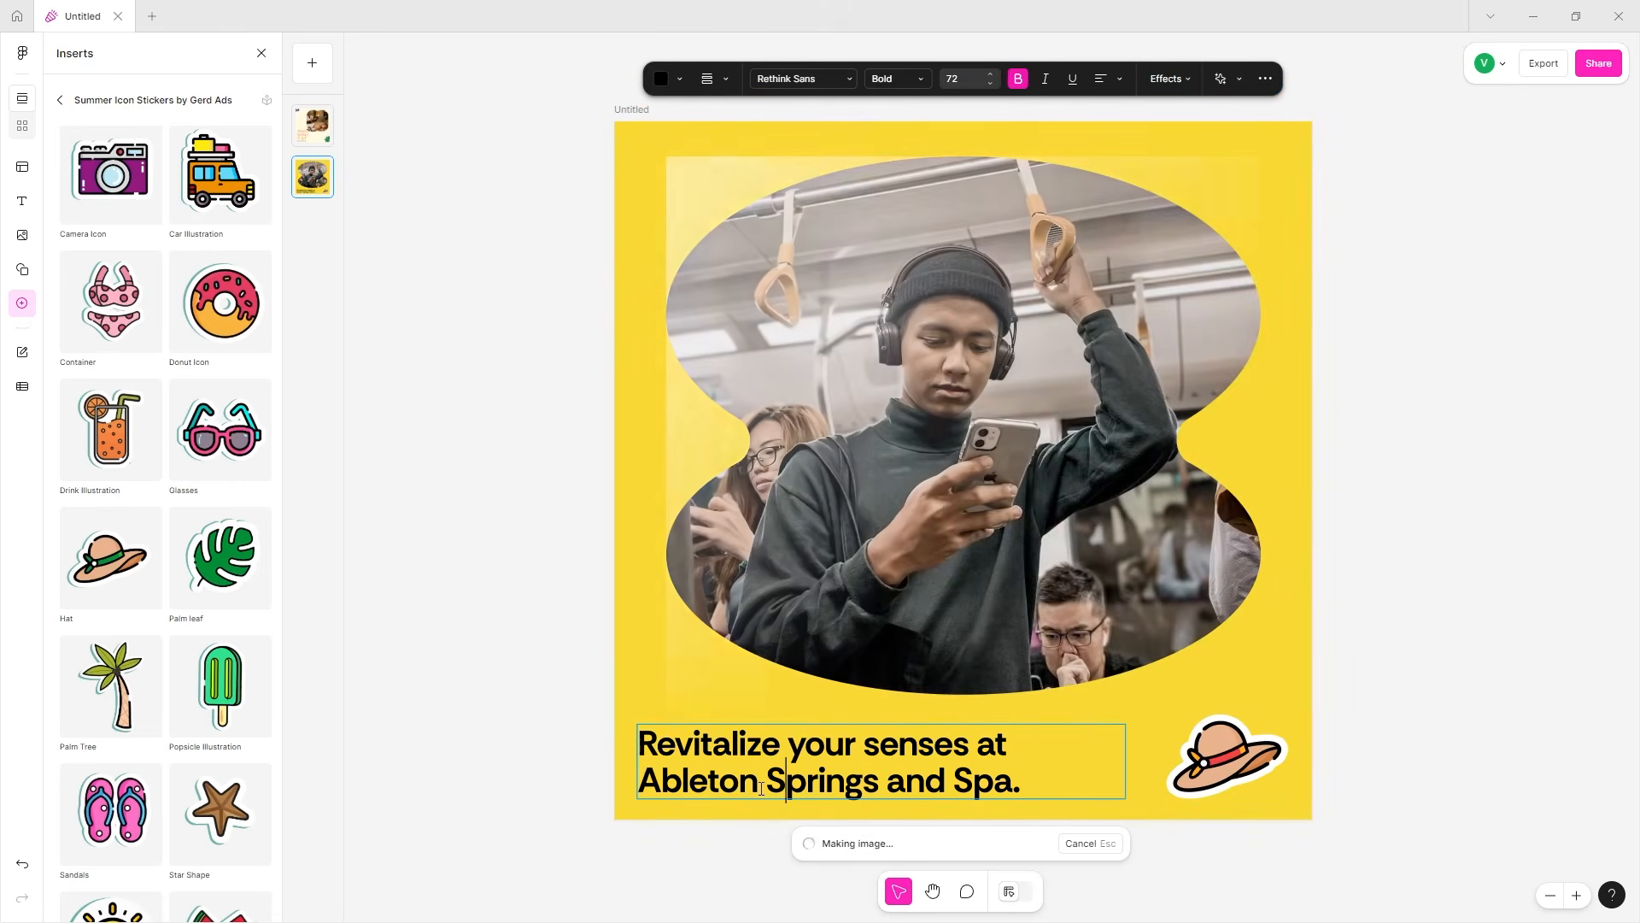
drag(1024, 784, 844, 747)
click(1094, 824)
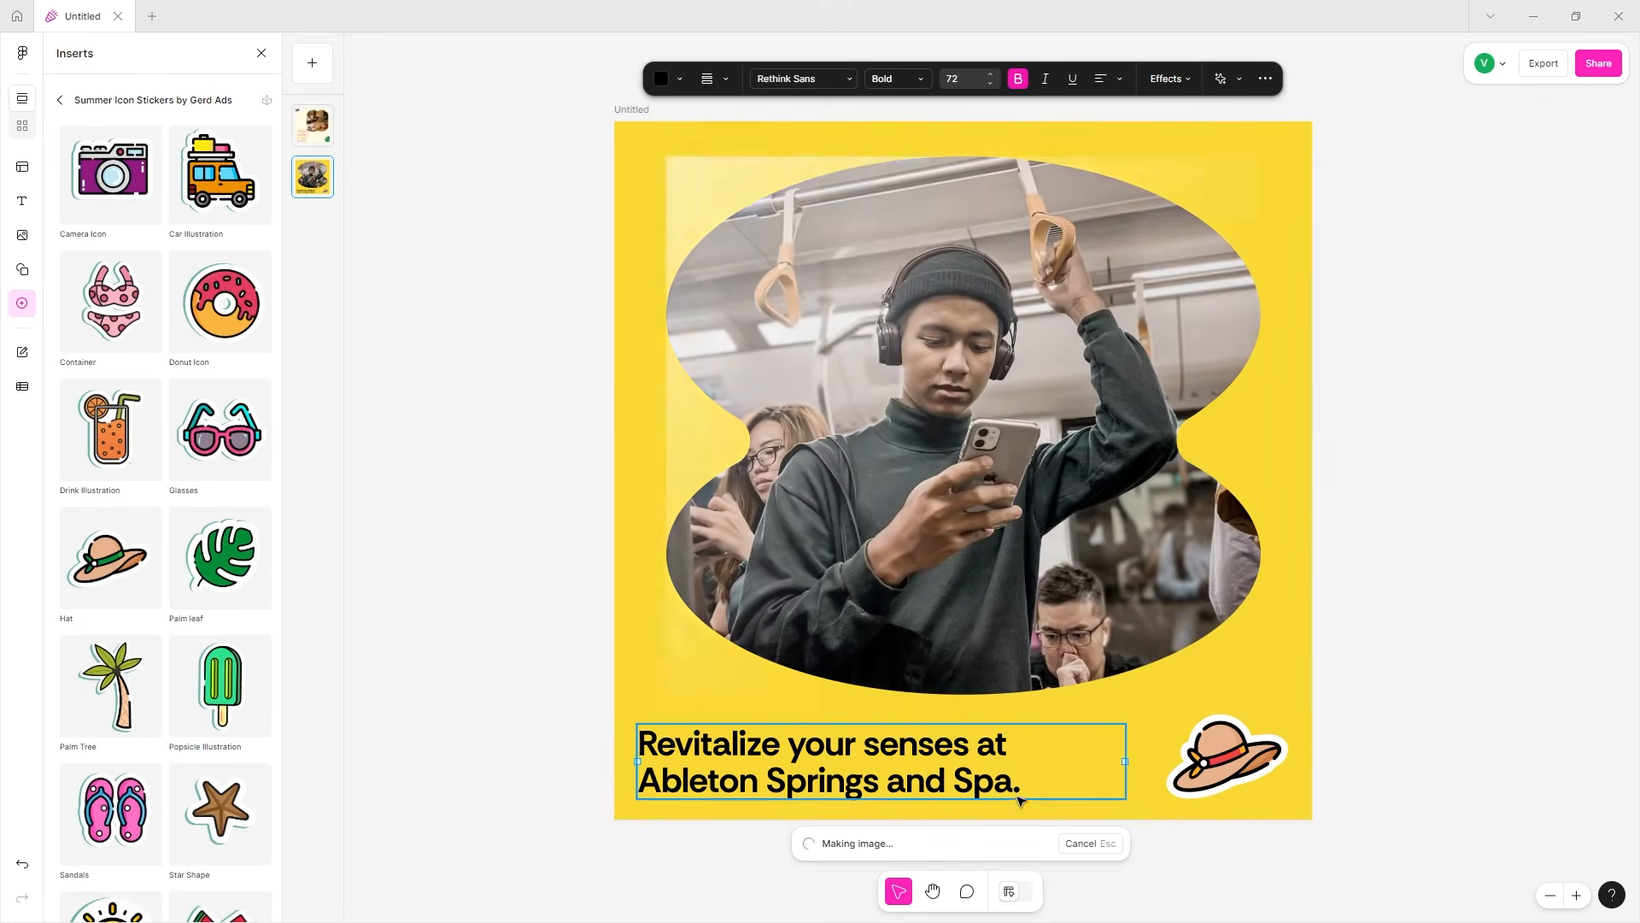
click(325, 126)
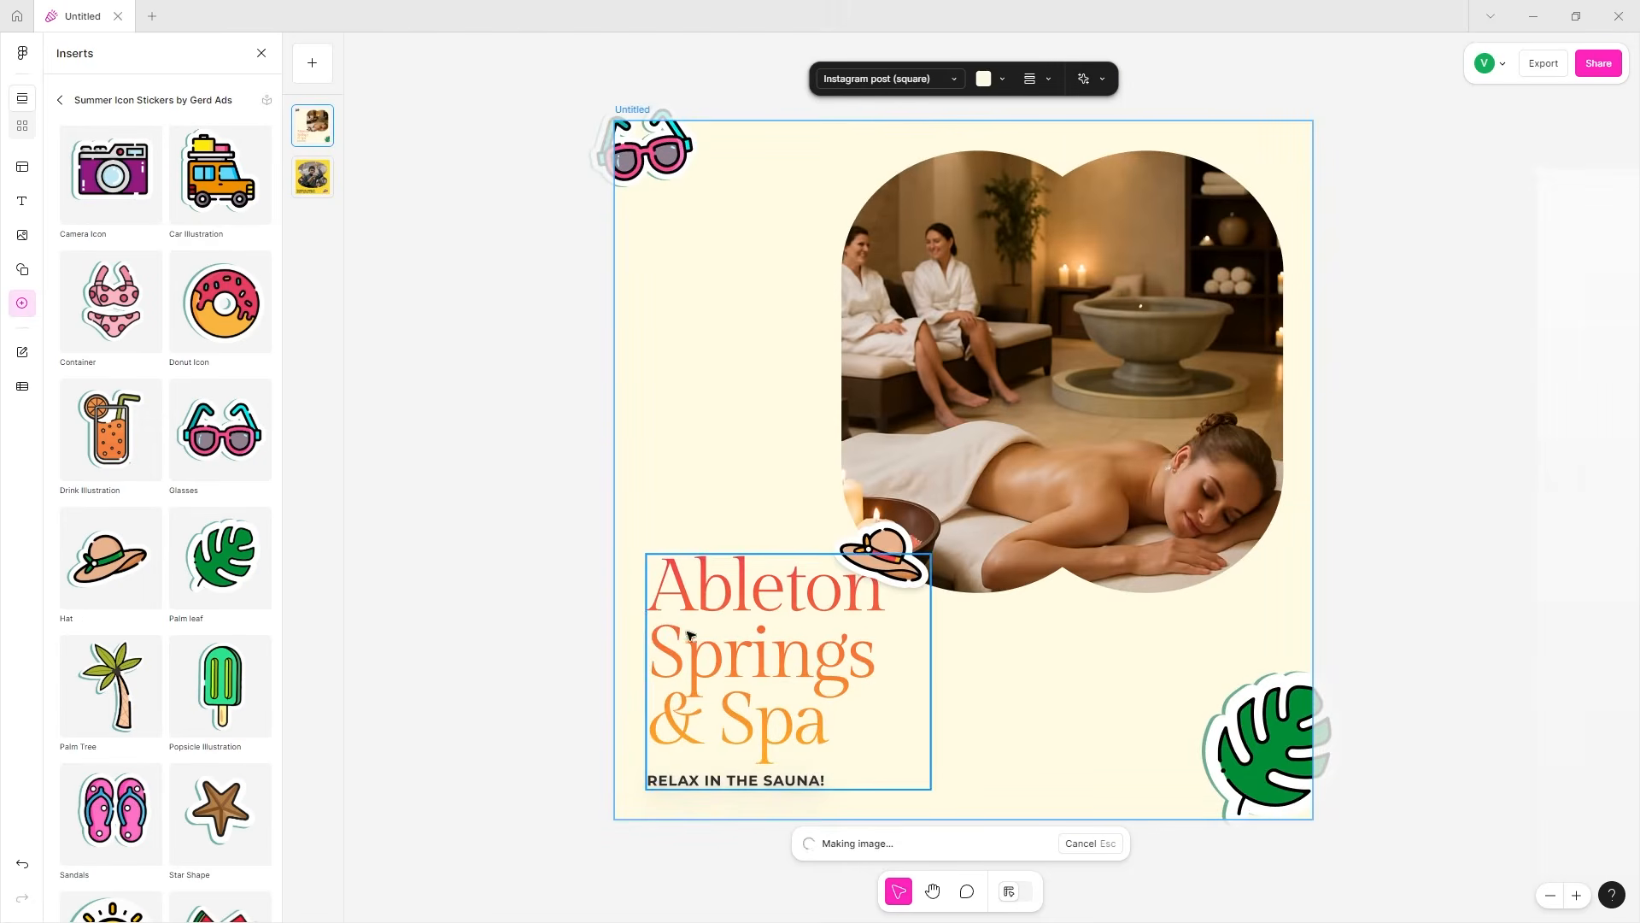
click(329, 177)
click(882, 780)
double_click(881, 780)
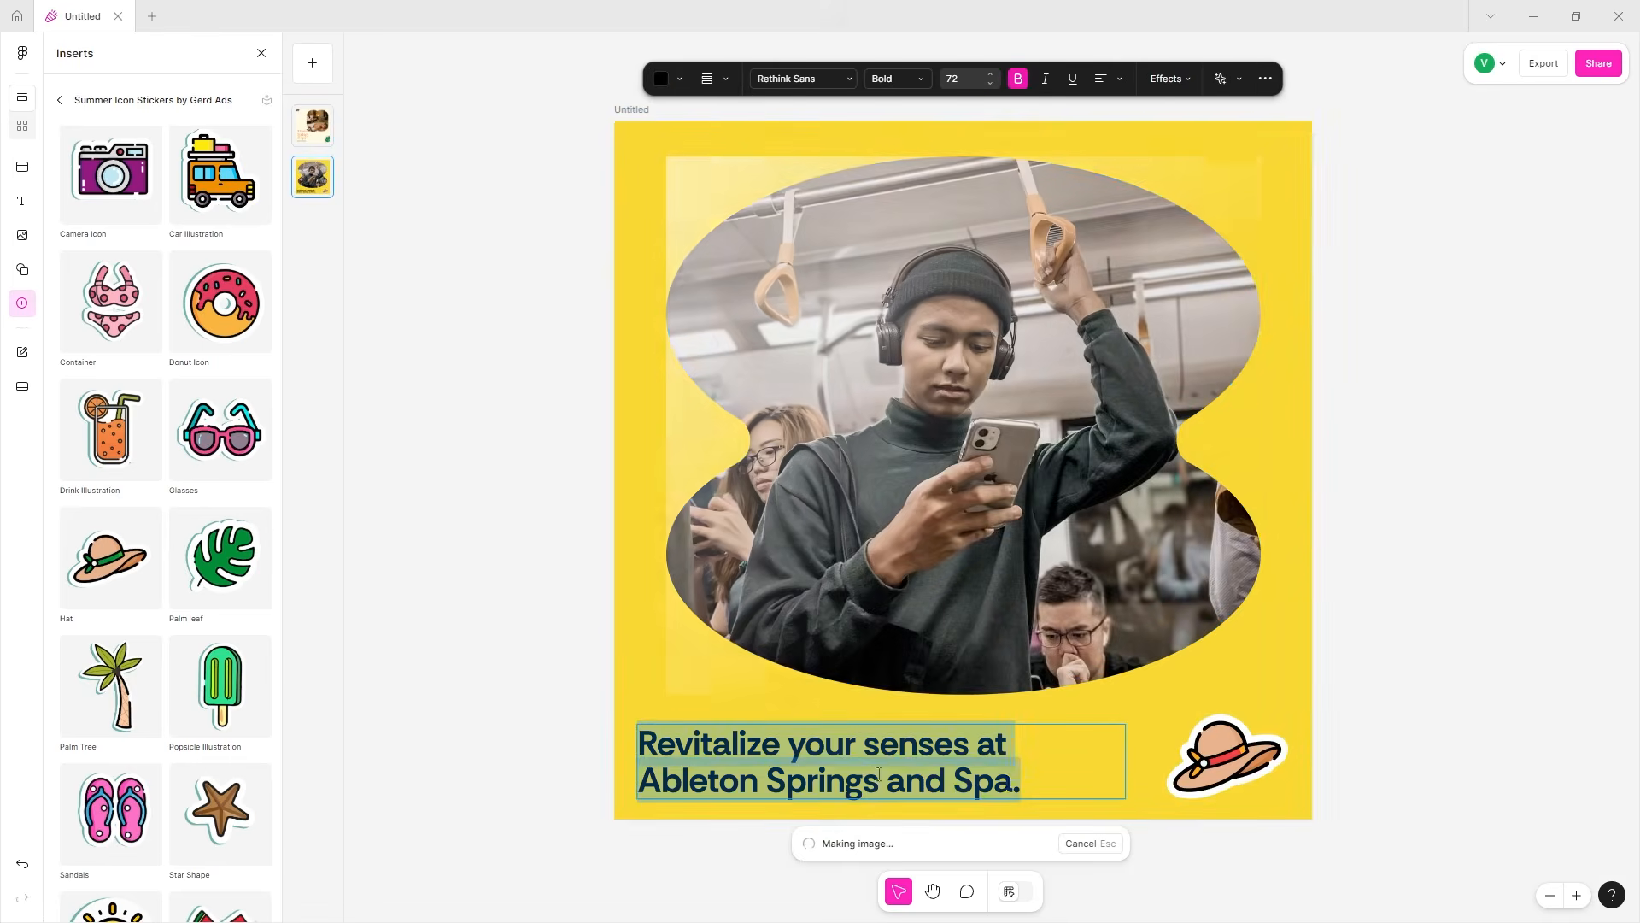
click(1013, 784)
drag(1012, 784, 639, 780)
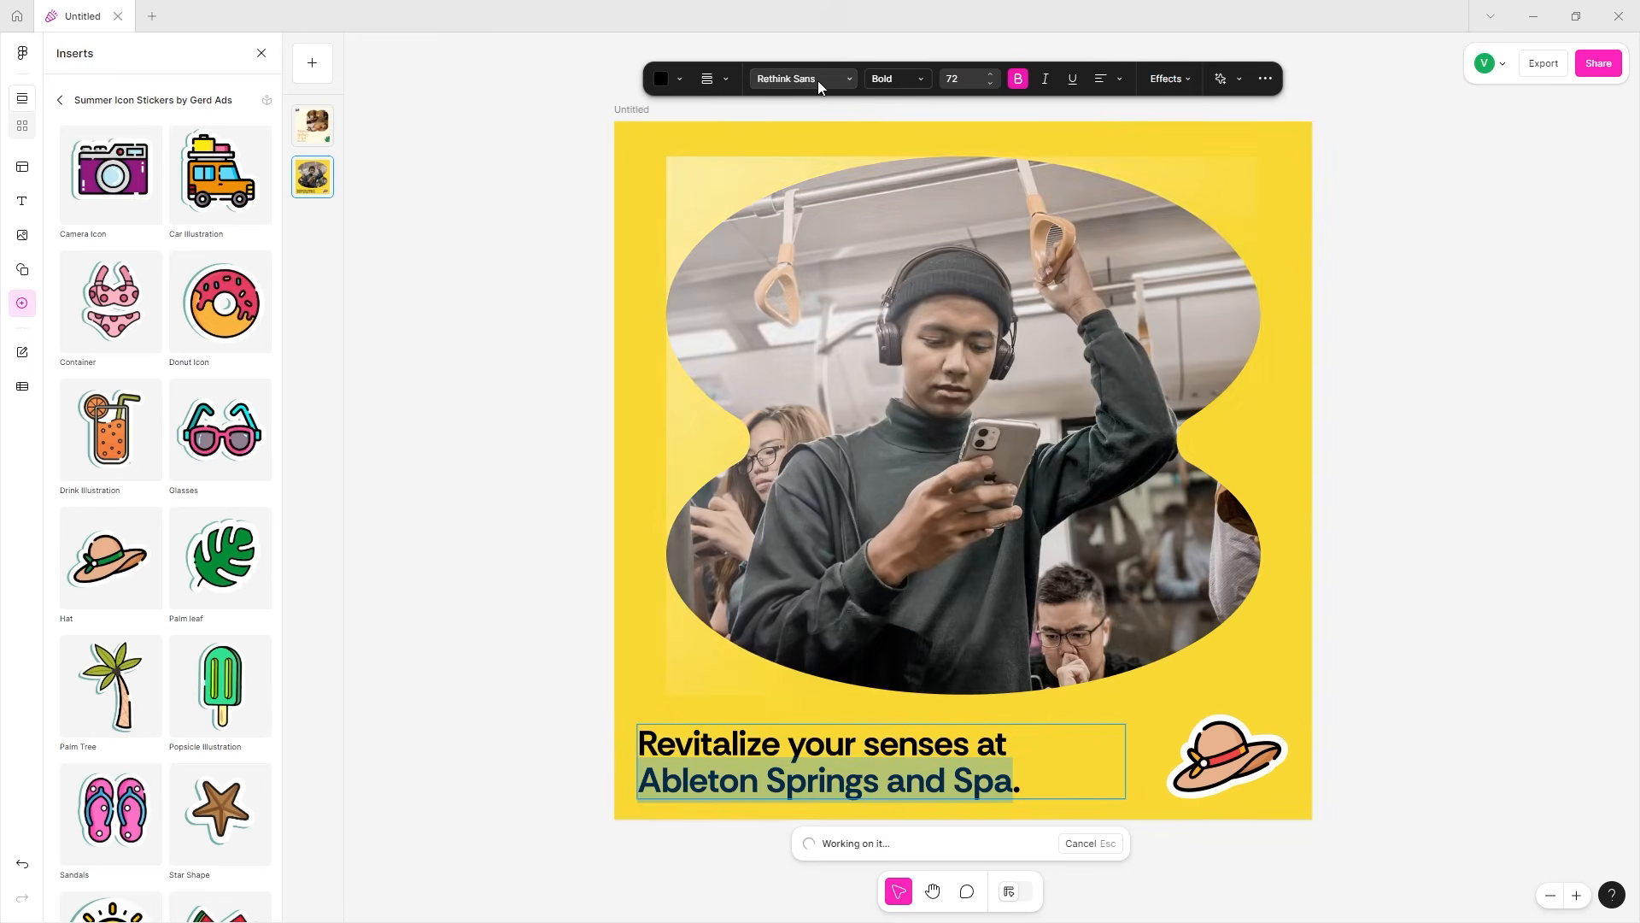
click(807, 79)
text(gil)
click(823, 152)
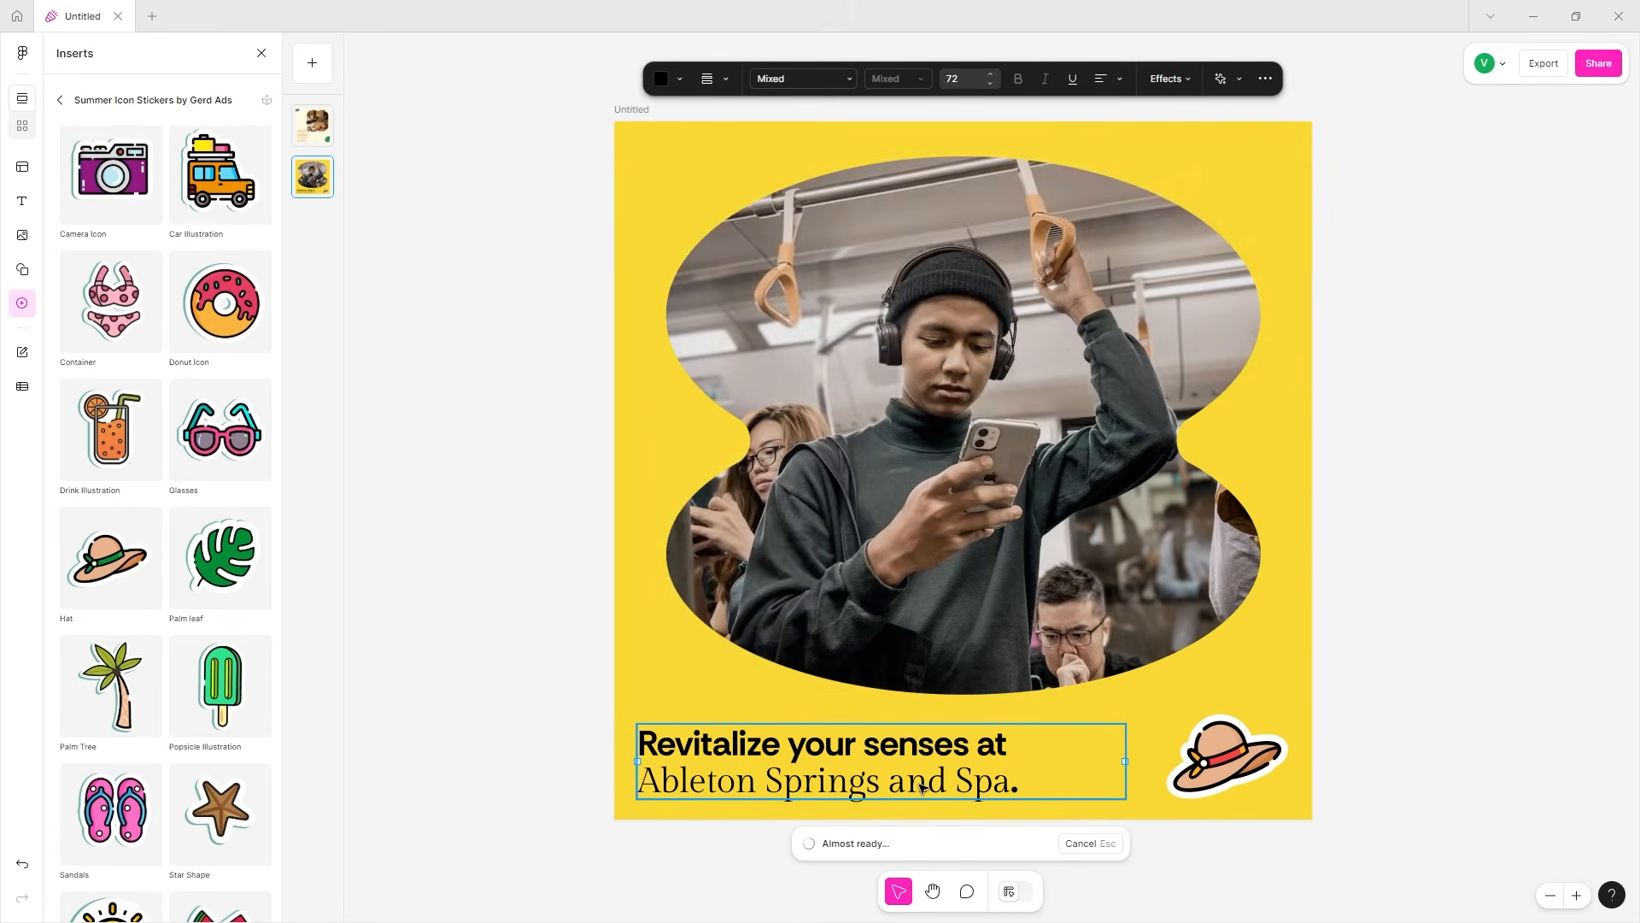
- Undo the font change on "Ableton Springs and Spa" in the headline
key(ctrl+z)
key(ctrl+z)
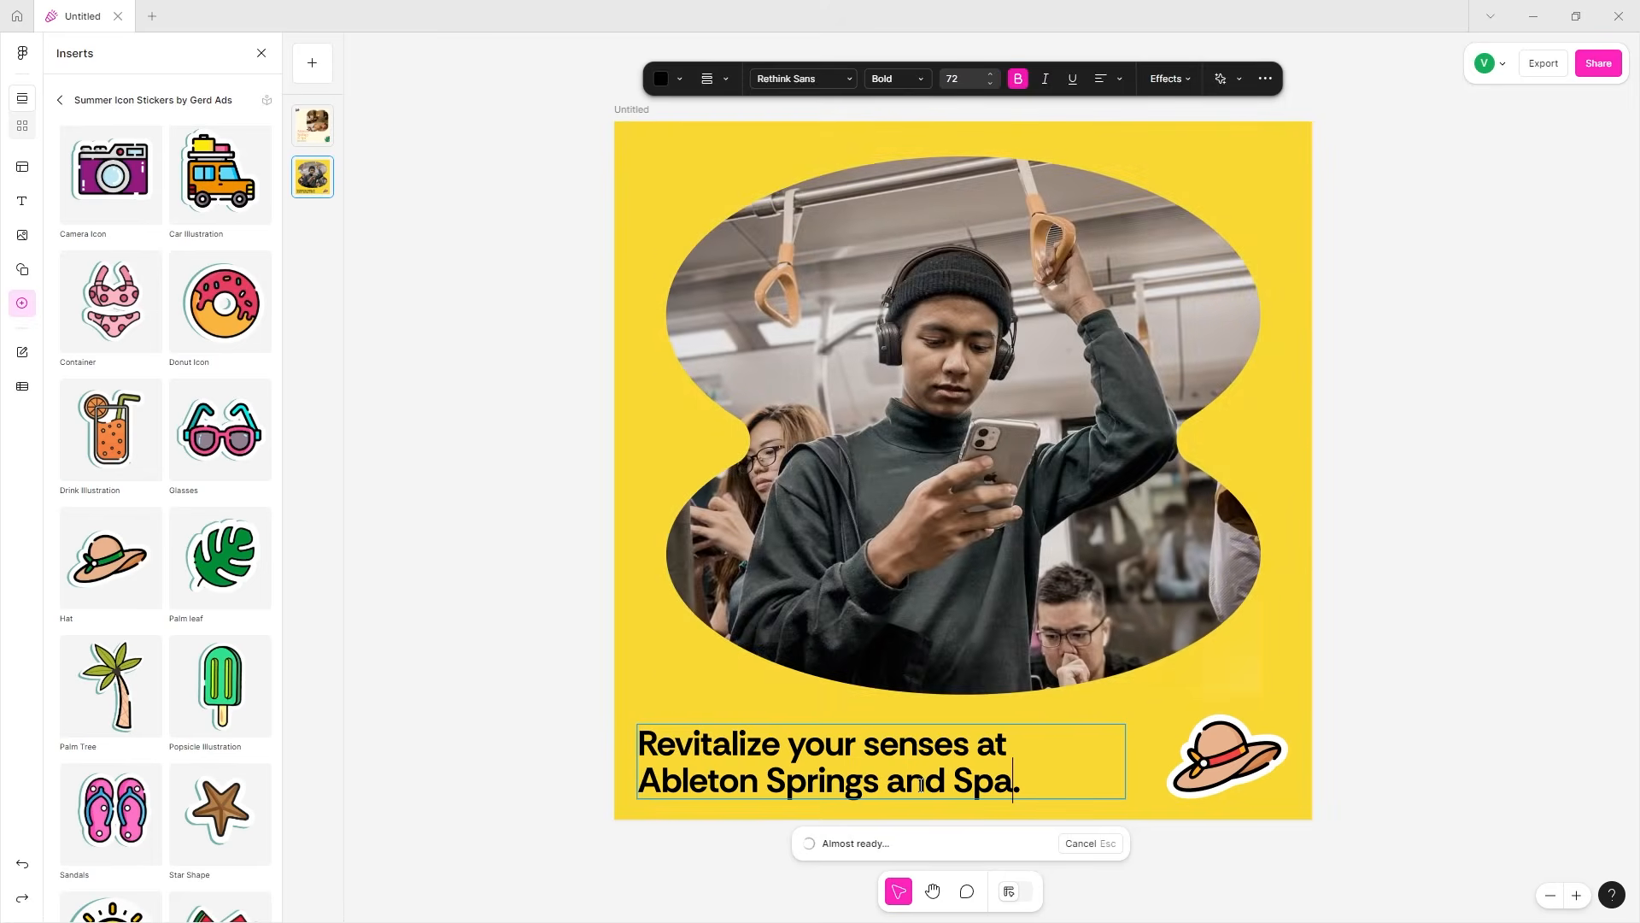
click(1158, 726)
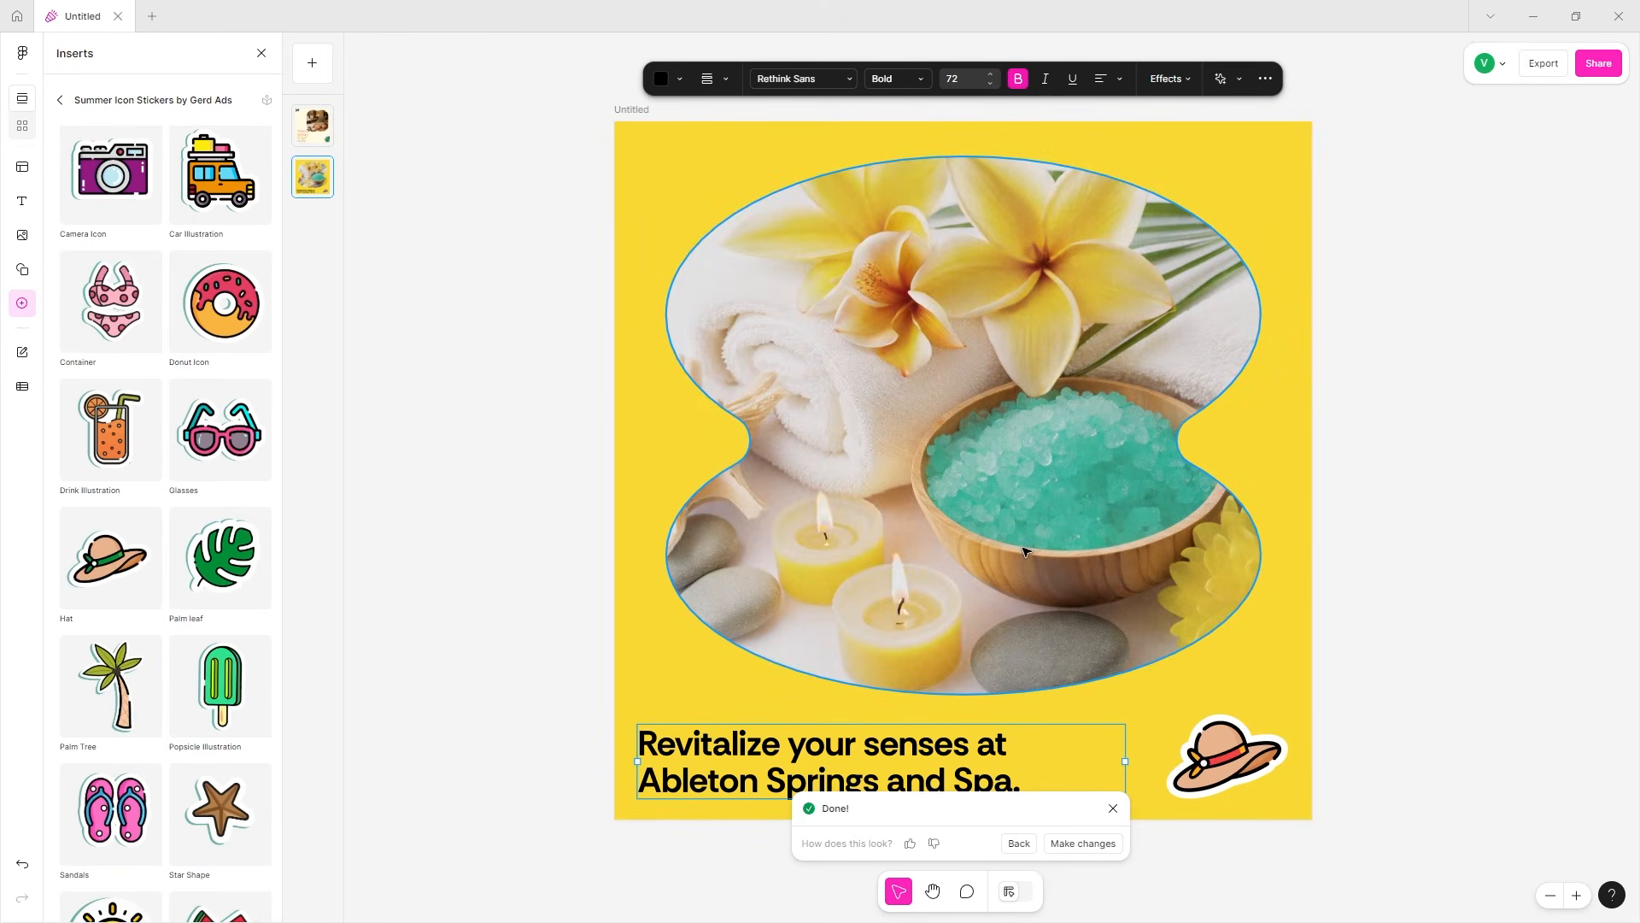
- Request an AI edit of the ad's photo with the change description "someone in a spa"
click(1084, 843)
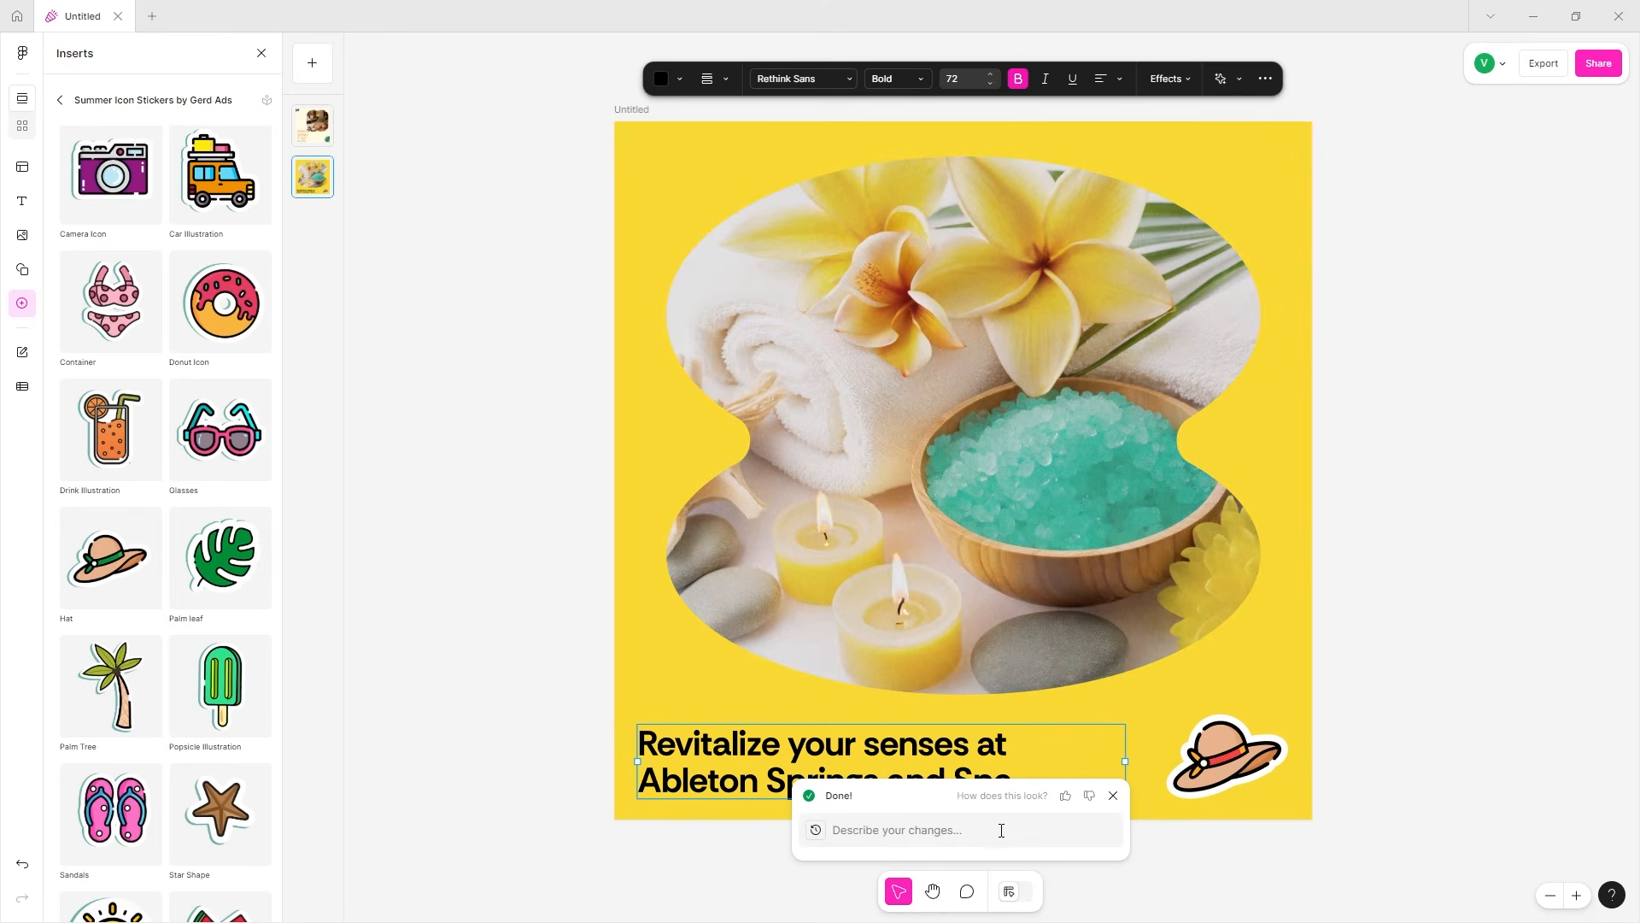
text(someon)
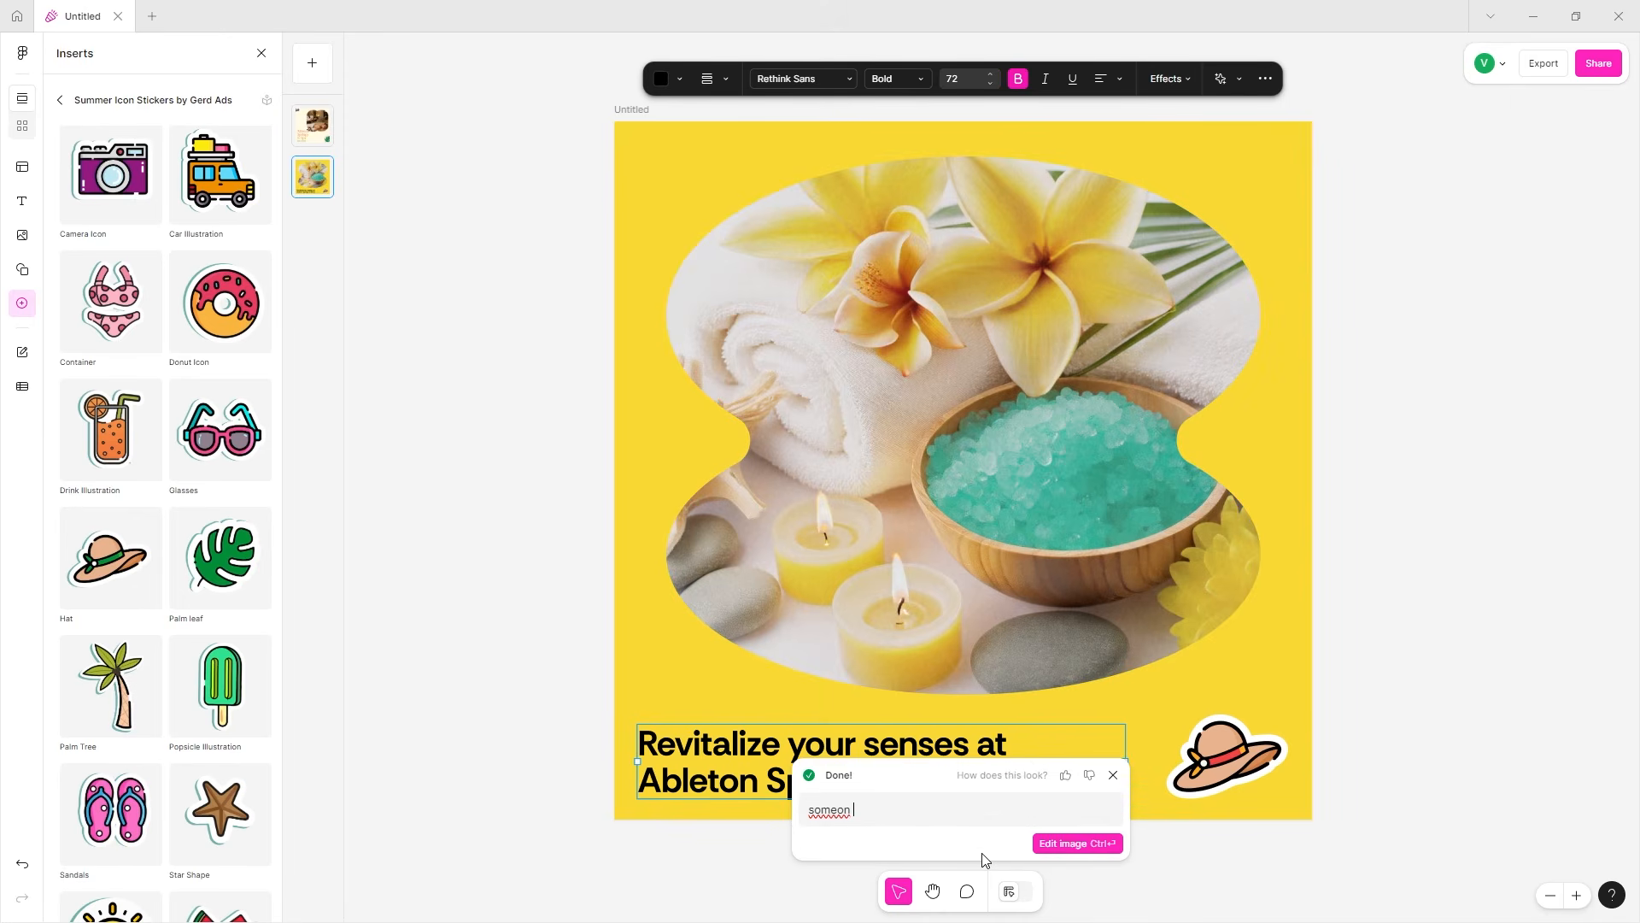
text(e in a spa)
key(Return)
click(1075, 846)
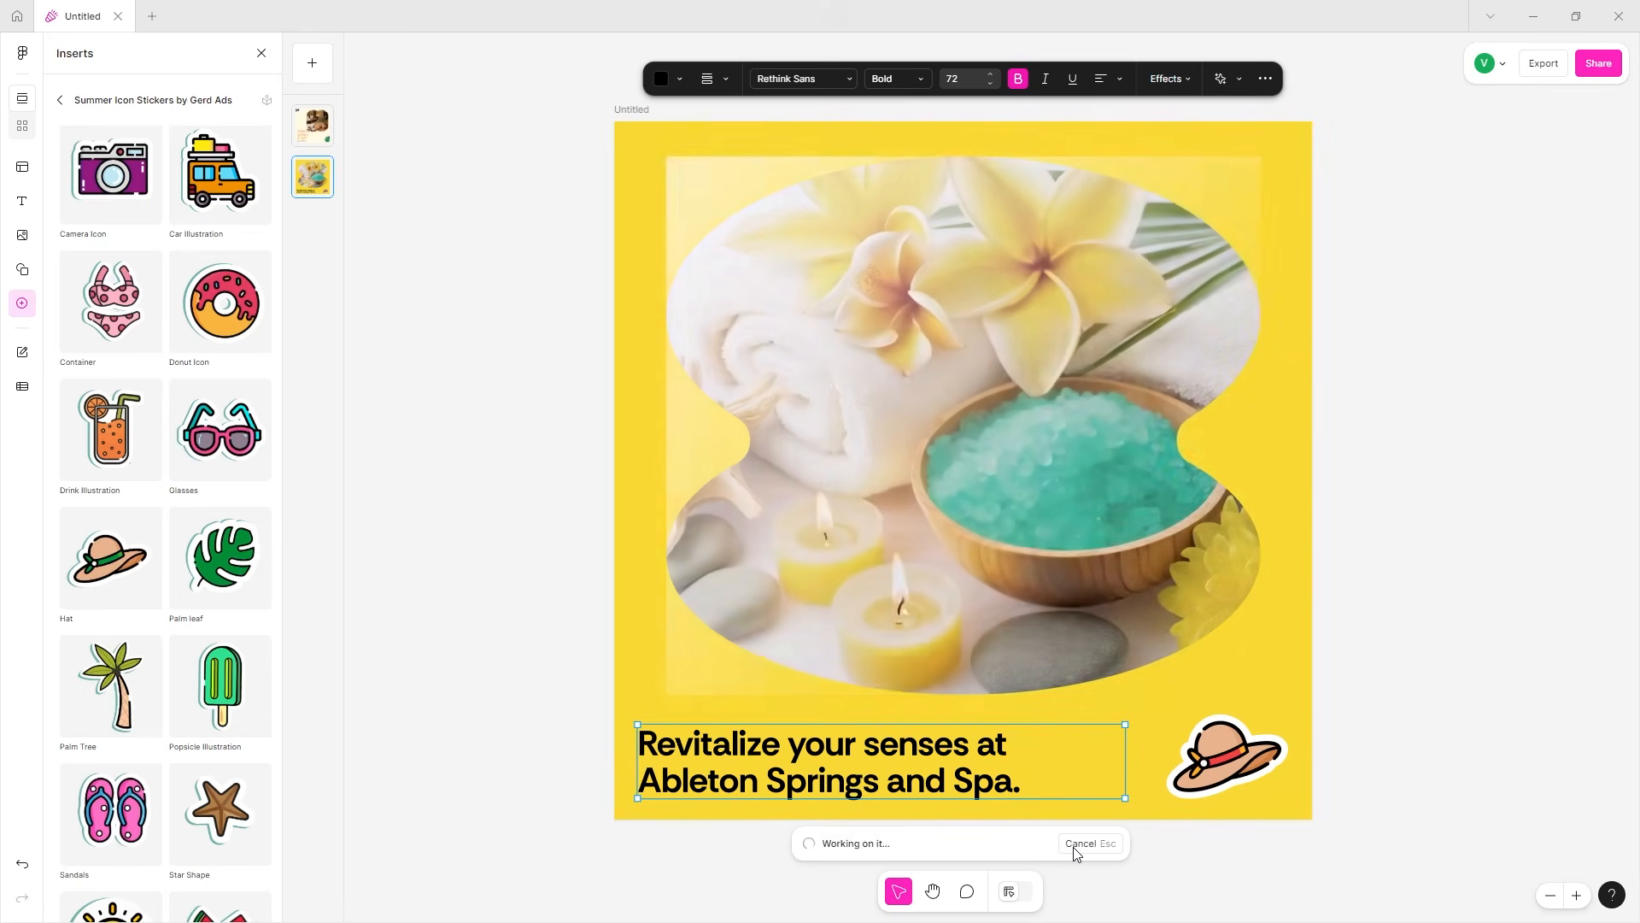
- Add the Glasses sticker tilted in the ad's upper-left corner, matching the placement of the glasses on the spa post
drag(246, 472, 708, 220)
drag(669, 66, 707, 80)
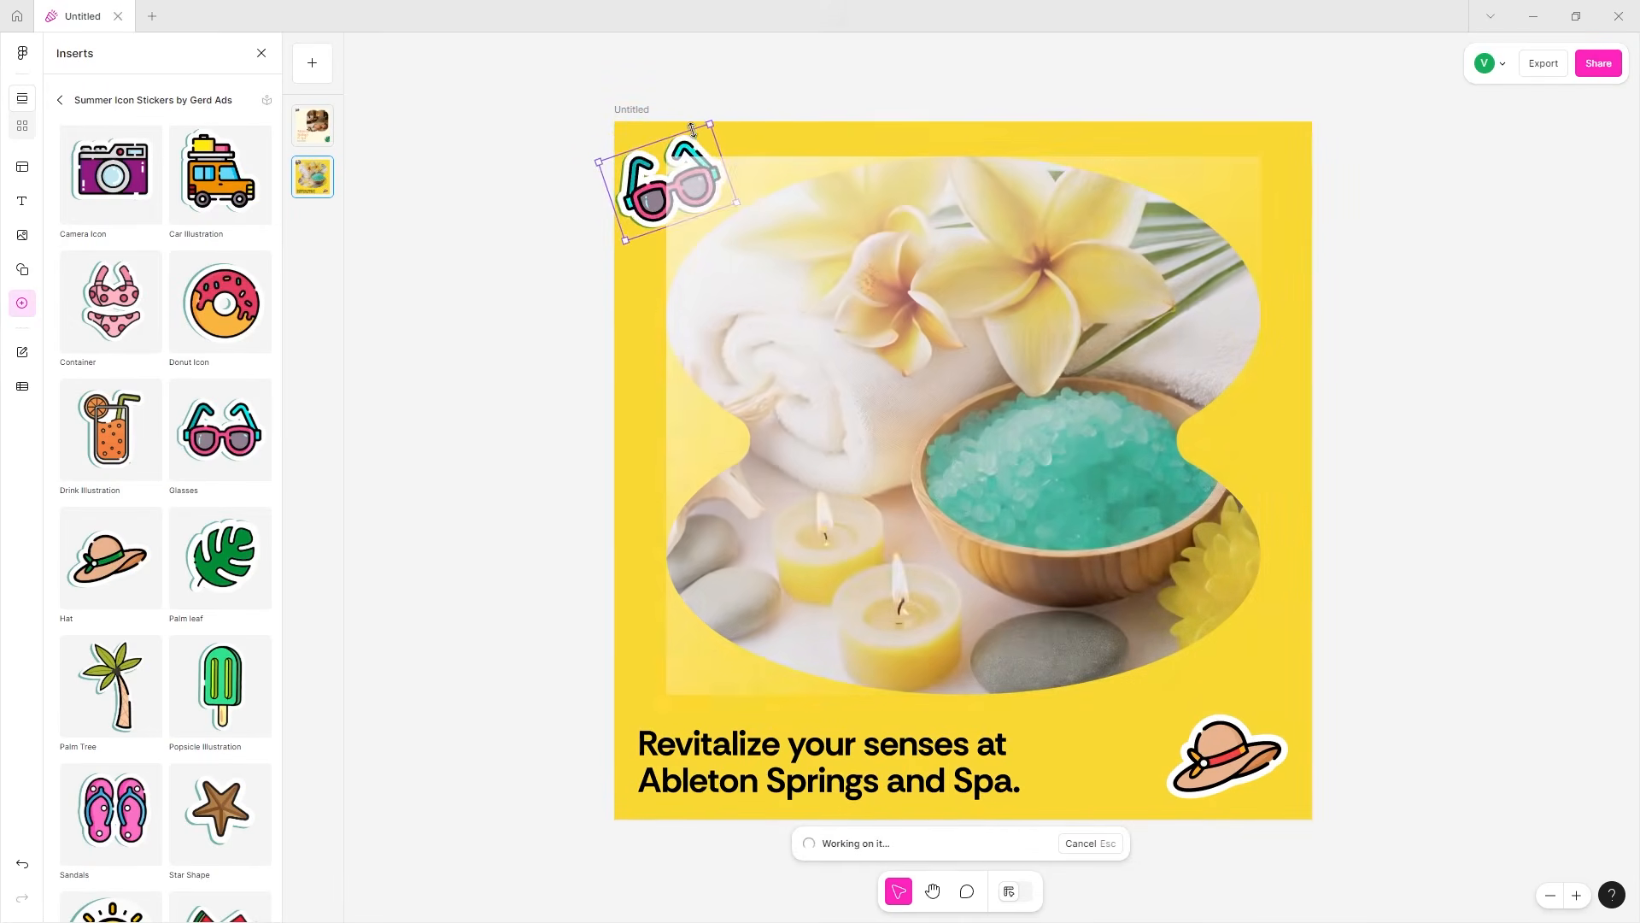
drag(684, 156, 668, 131)
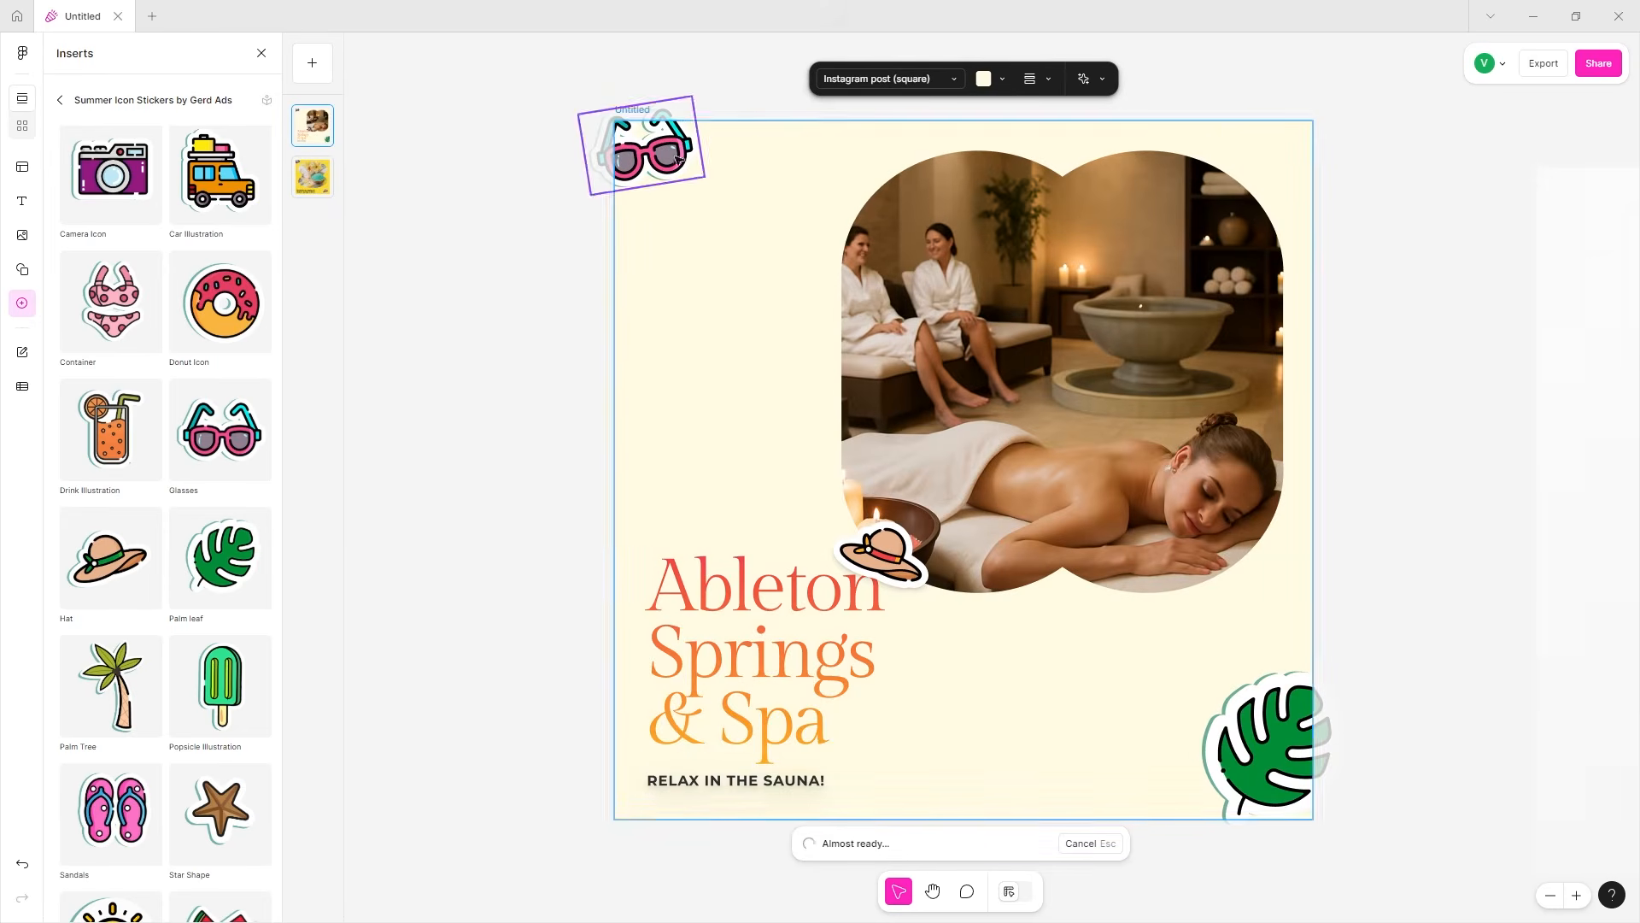
click(677, 159)
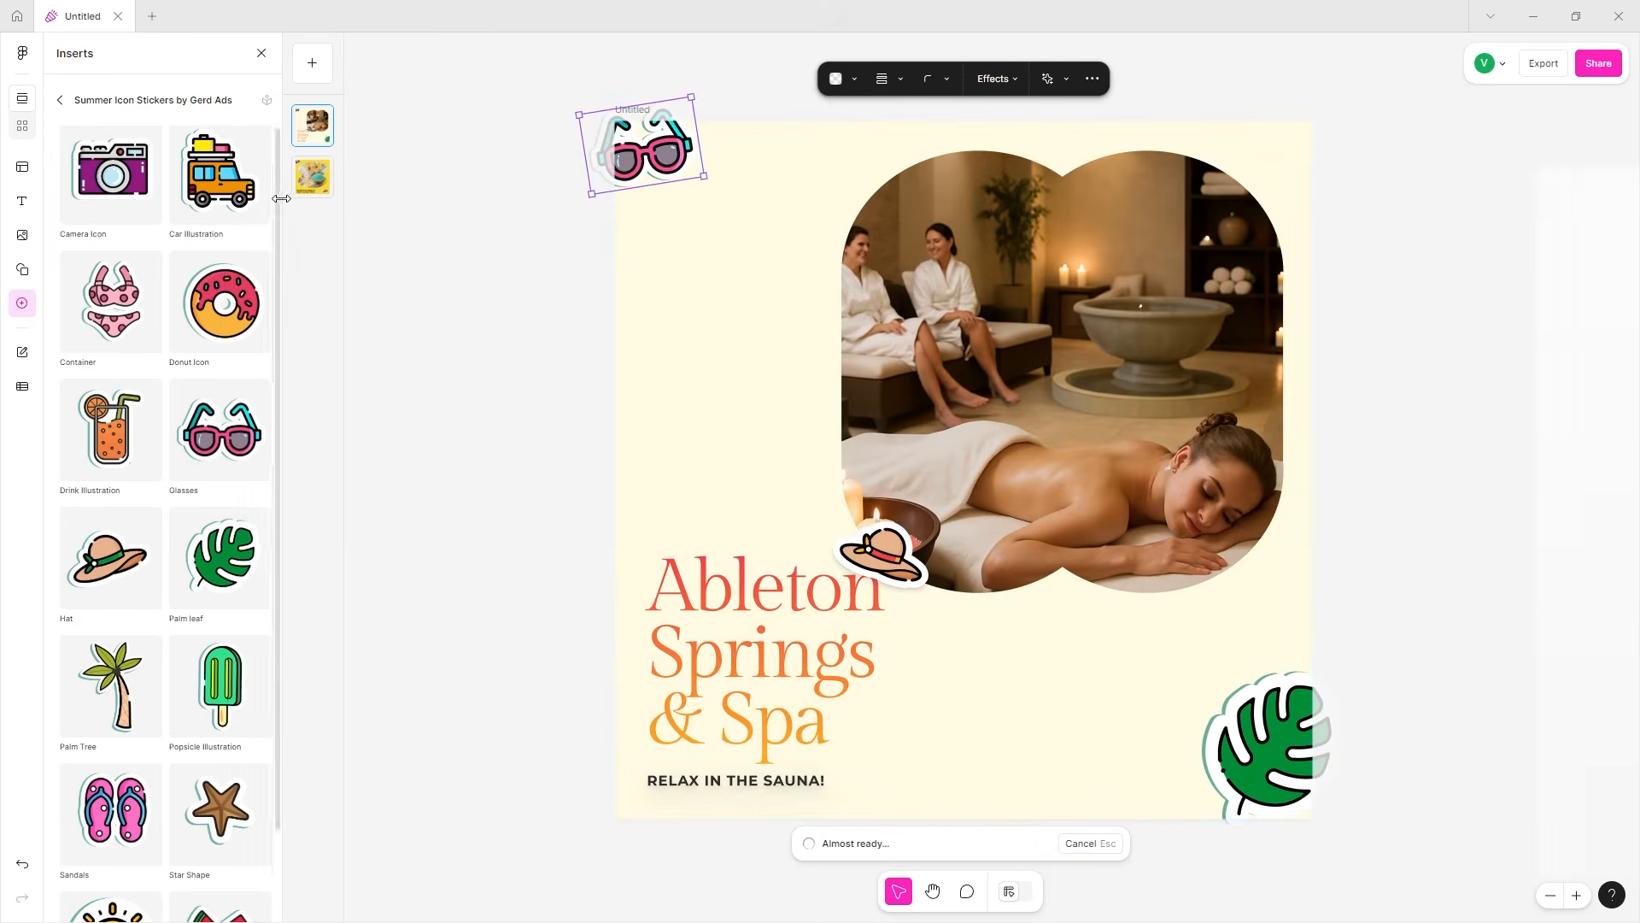
click(314, 177)
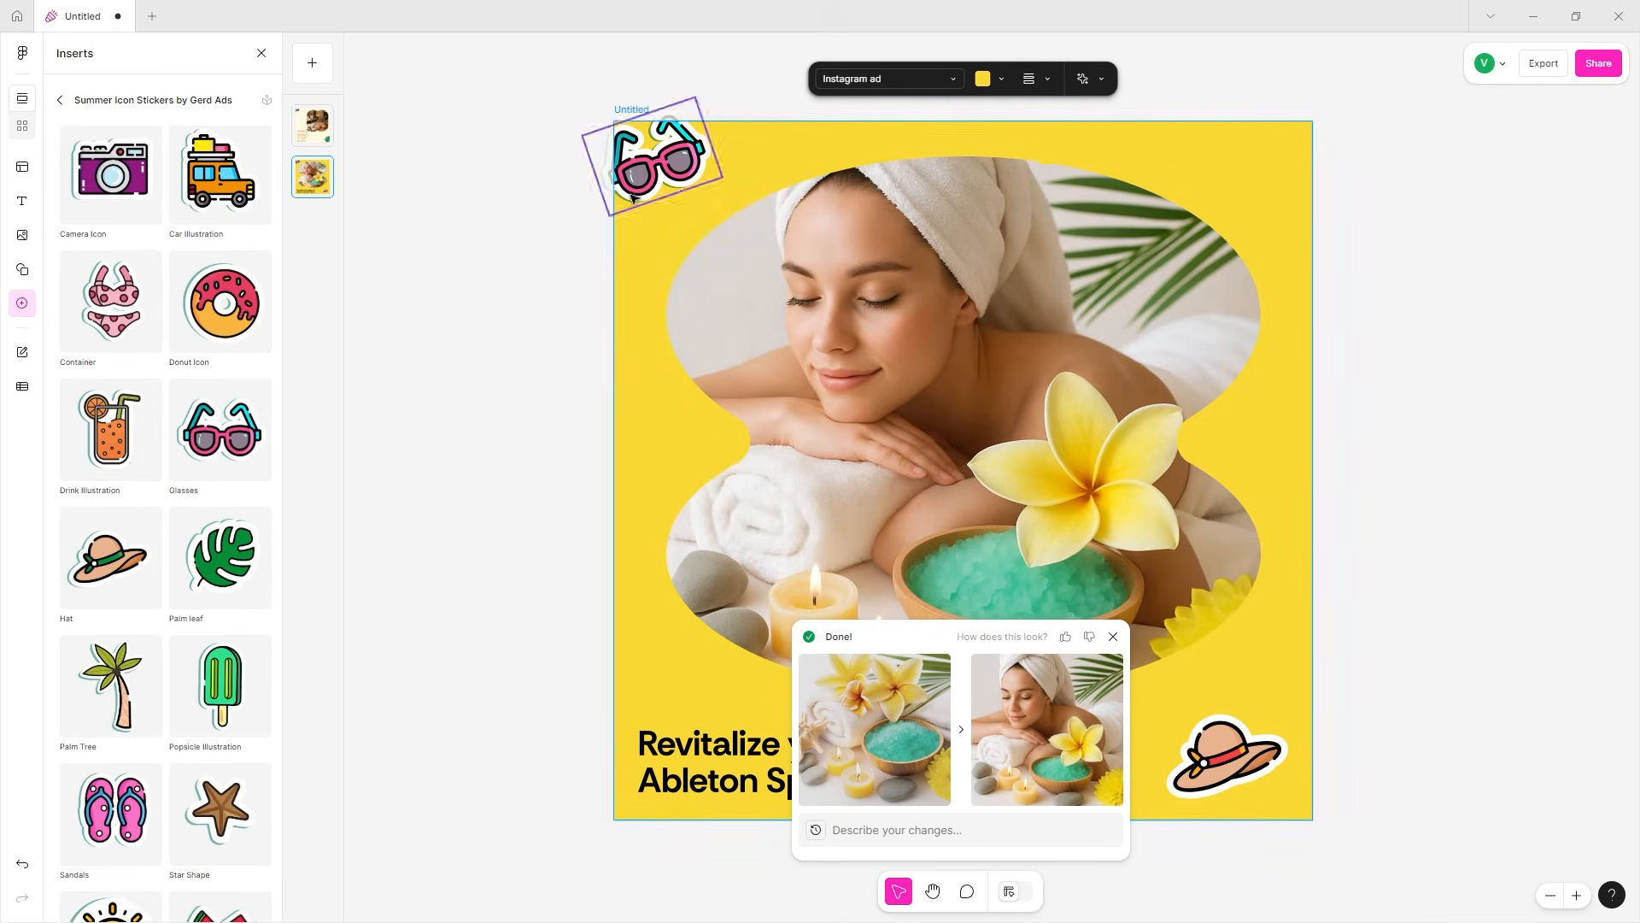
- Set the new spa image to Fill in its shape and shift the photo slightly up and to the left on the ad
click(944, 309)
click(859, 78)
click(816, 117)
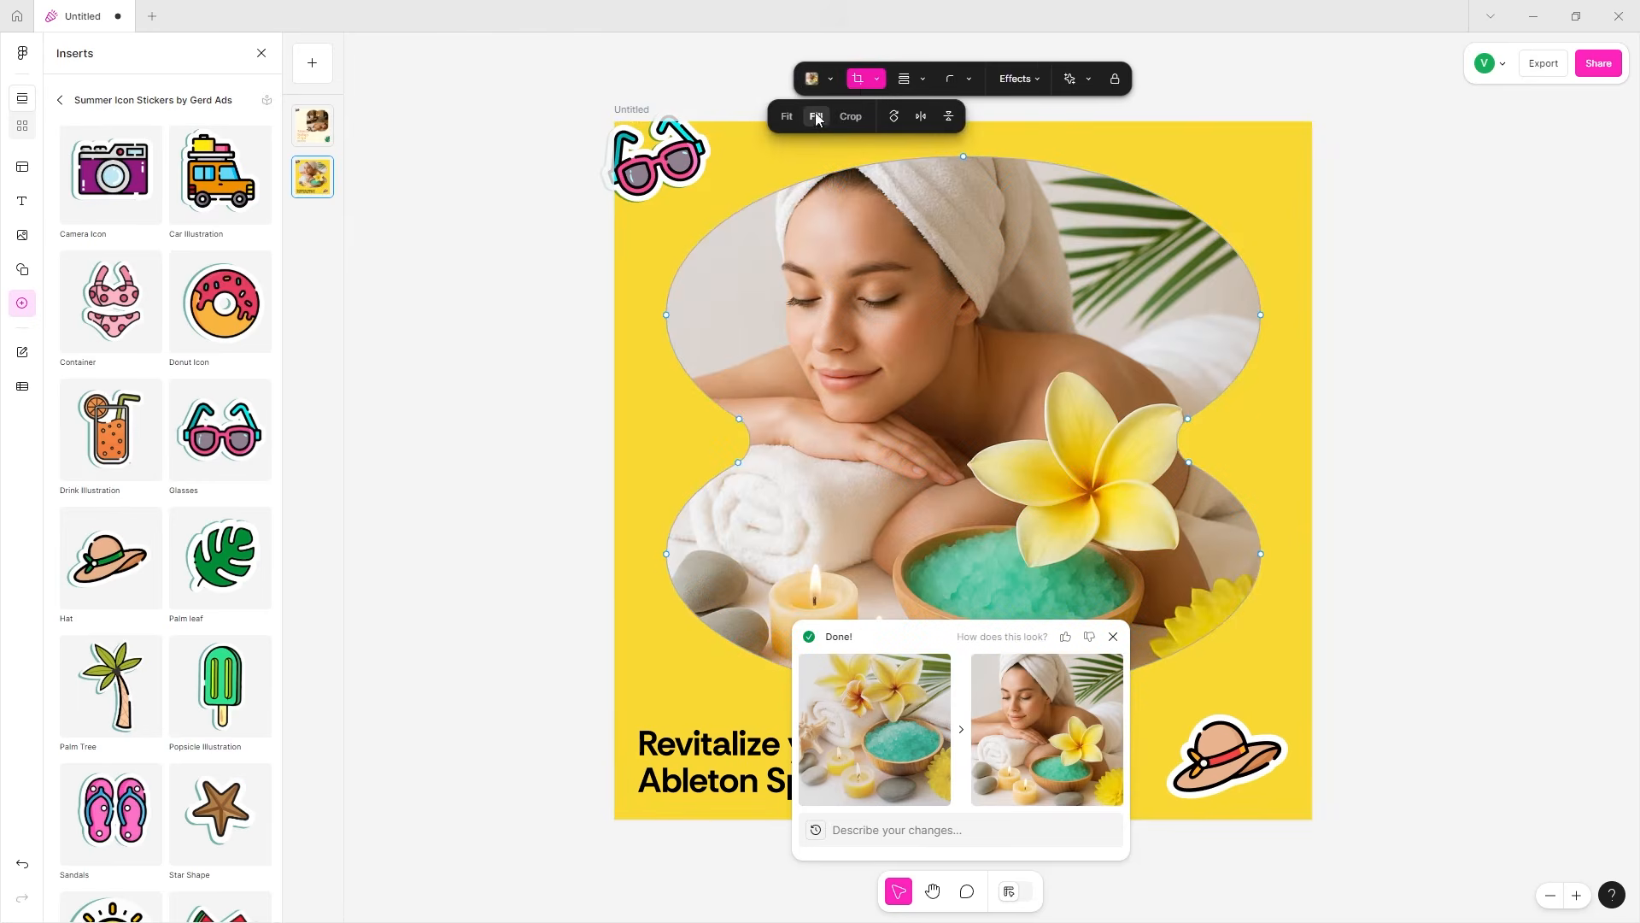
drag(899, 278, 886, 250)
click(1351, 132)
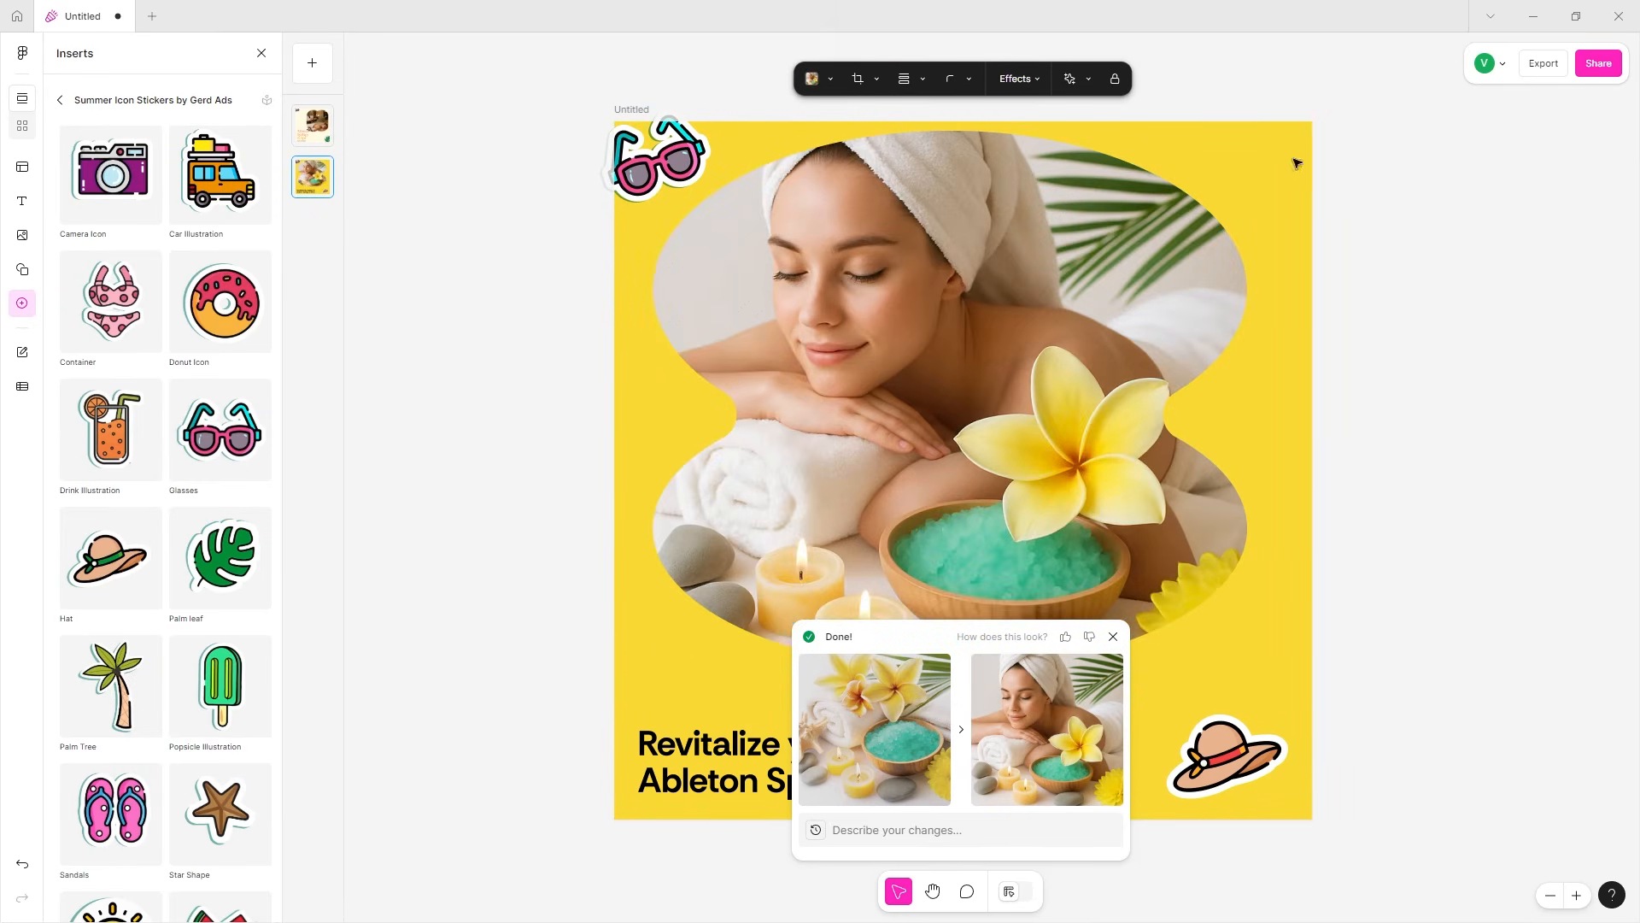
- Center the photo shape horizontally on the ad
click(1092, 611)
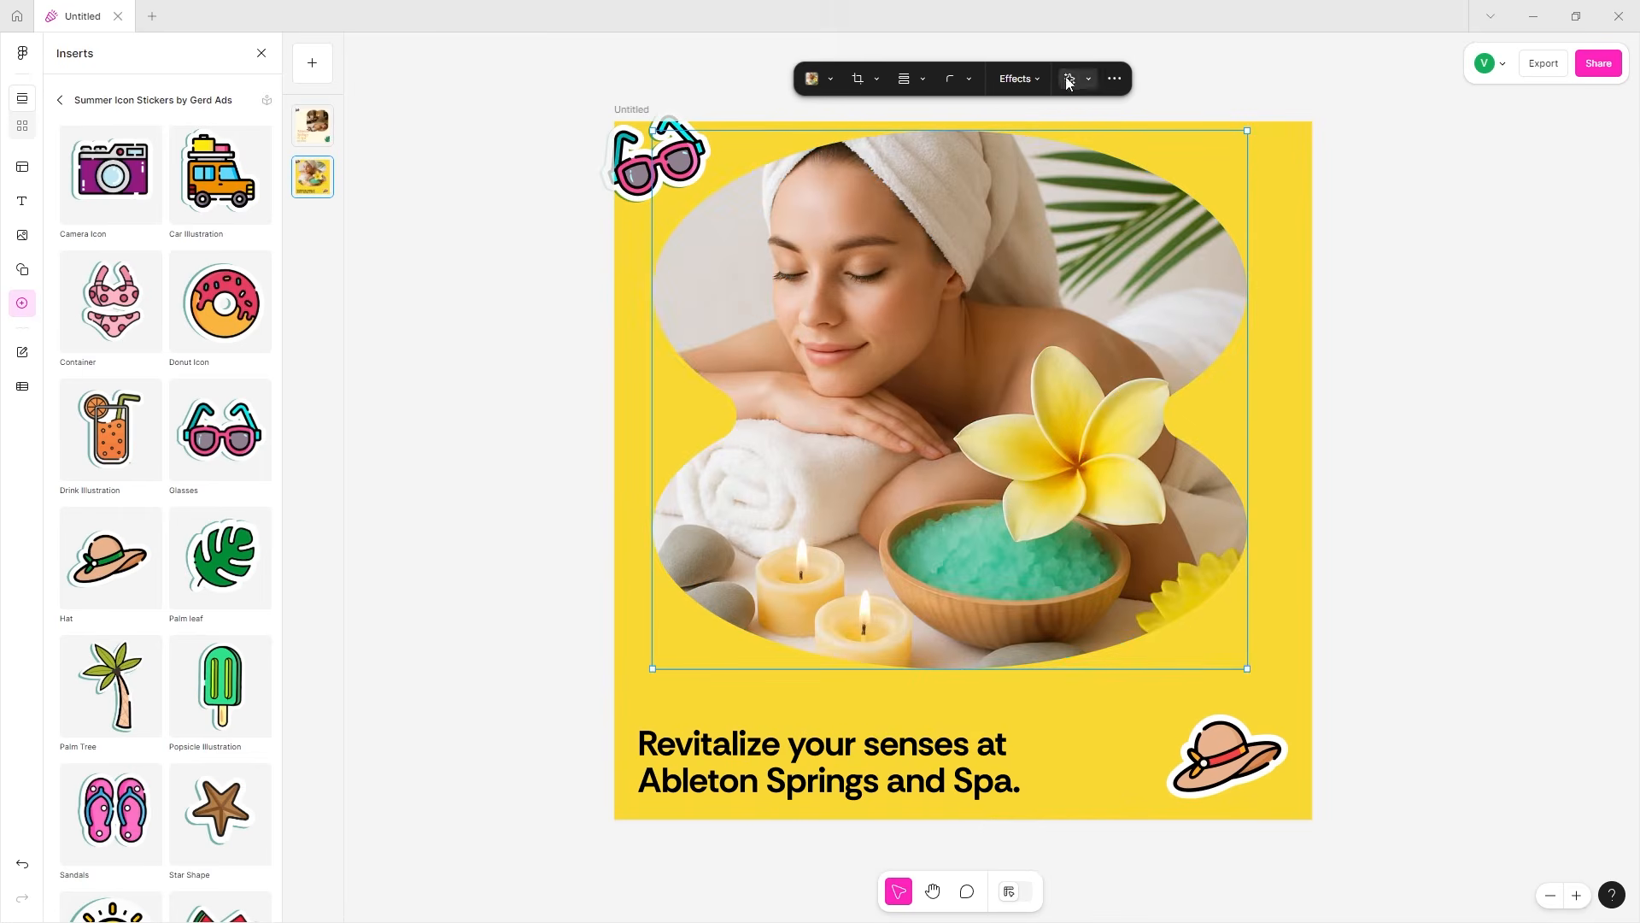
click(1114, 77)
click(1109, 116)
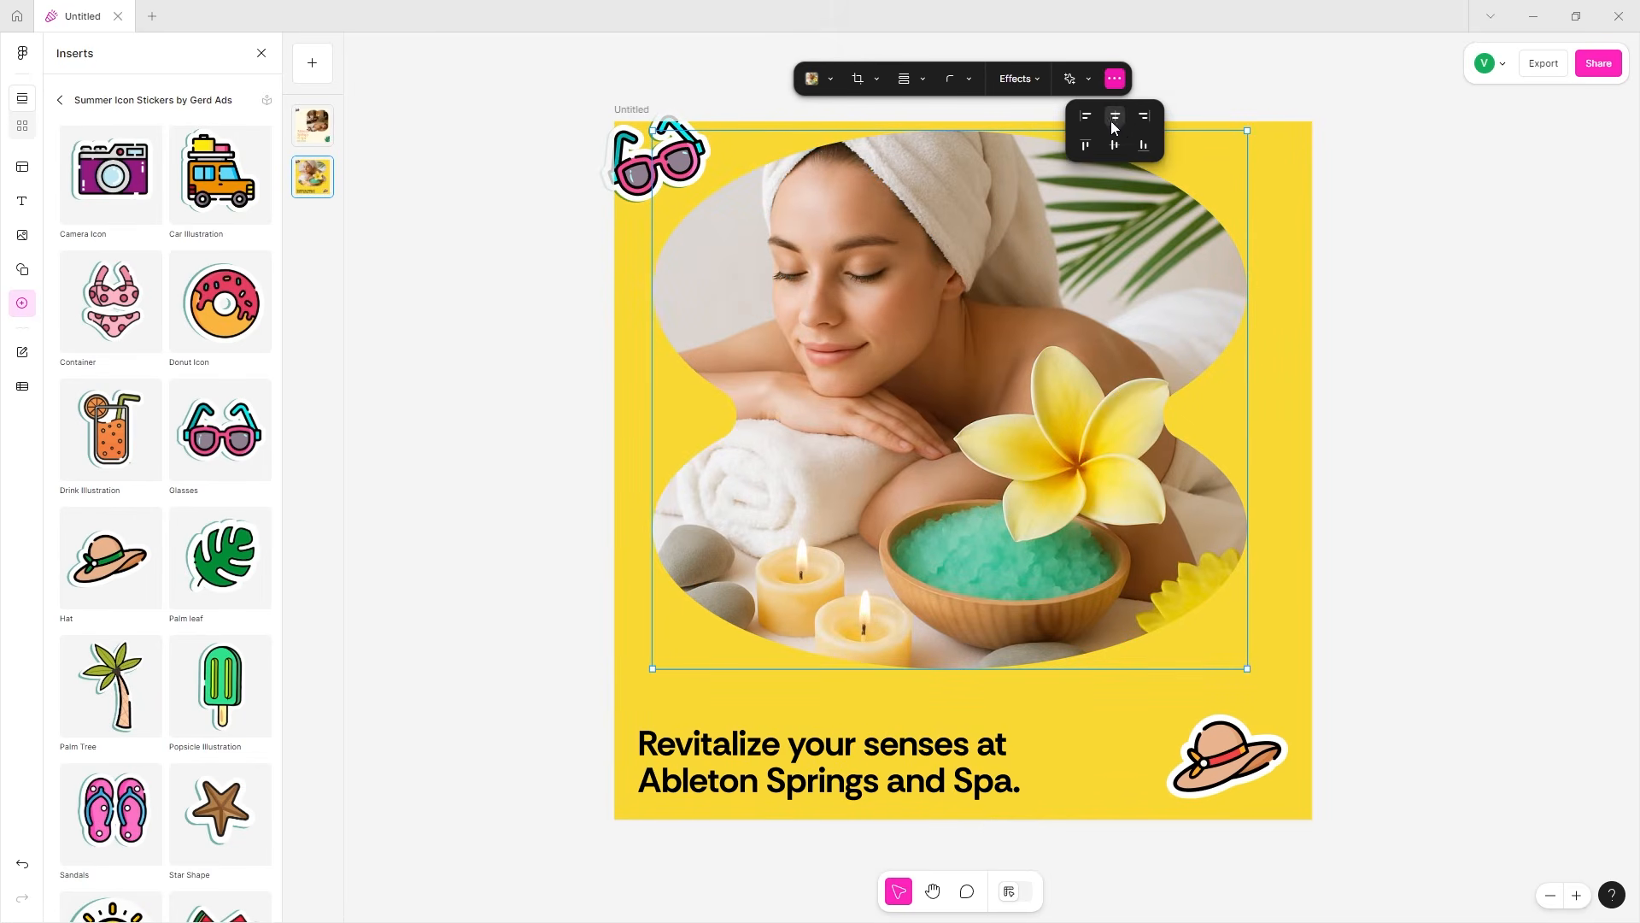
click(1119, 123)
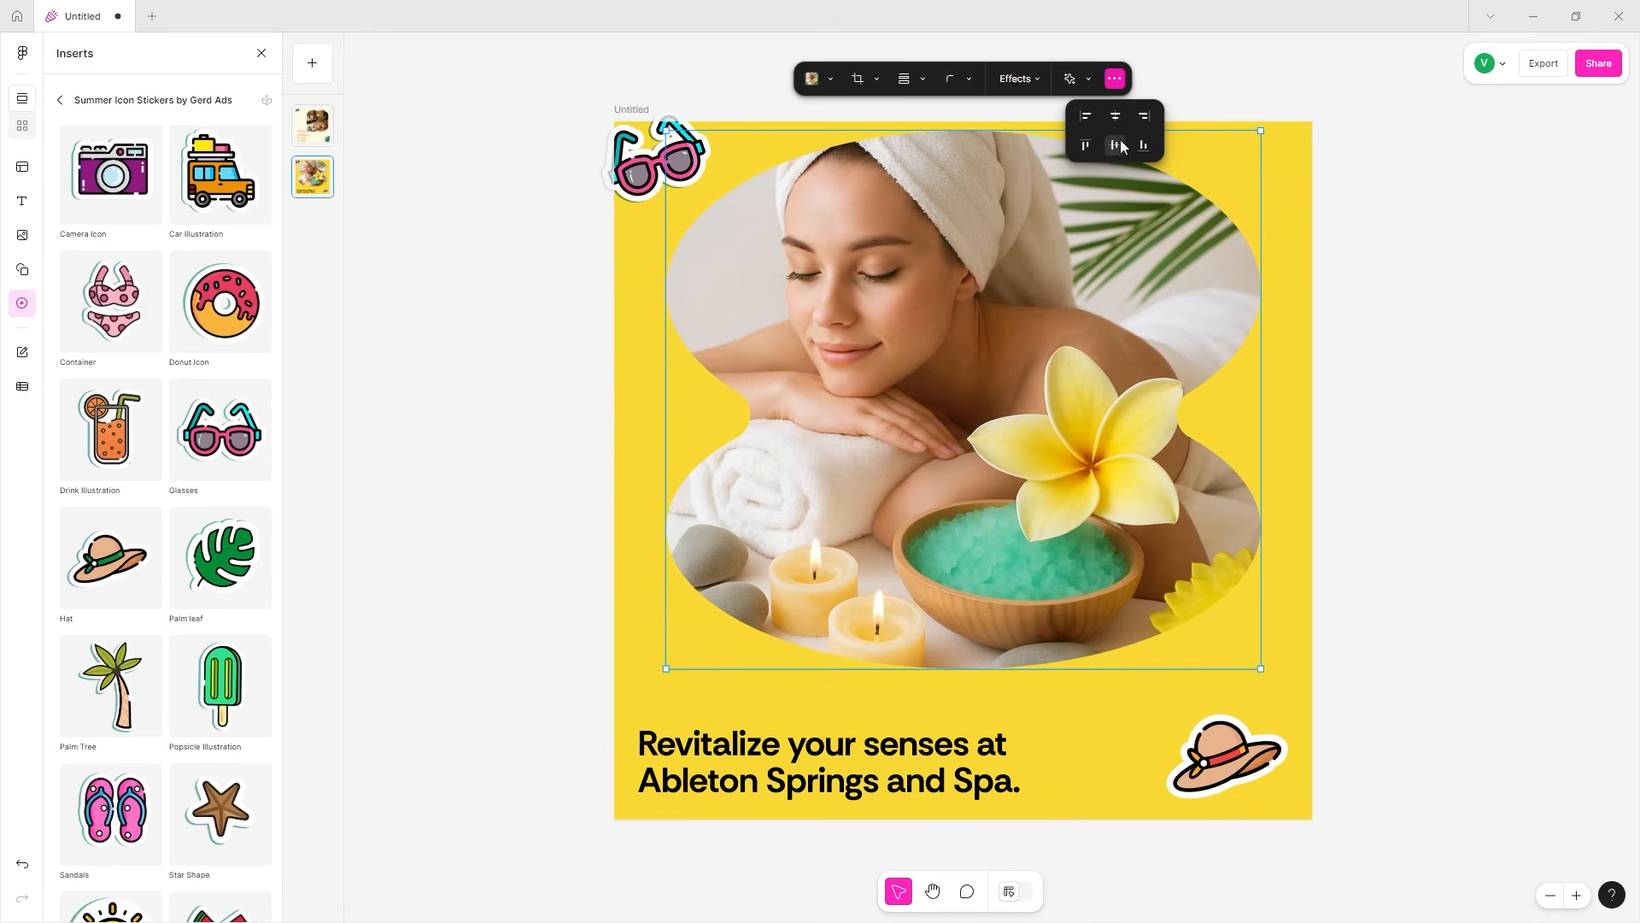
- Nudge the photo shape down so it sits just above the headline with more space below the ad's upper edge
click(1354, 296)
click(1001, 294)
key(Down)
key(Down)
key(Down)
key(Down)
key(Down)
key(Down)
key(Down)
key(Down)
key(Down)
key(Down)
key(Down)
key(Down)
key(Down)
key(Down)
key(Down)
key(Down)
key(Down)
key(Down)
key(Down)
key(Down)
key(Down)
key(Down)
key(Down)
key(Down)
key(Down)
key(Down)
key(Down)
key(Down)
key(Down)
key(Down)
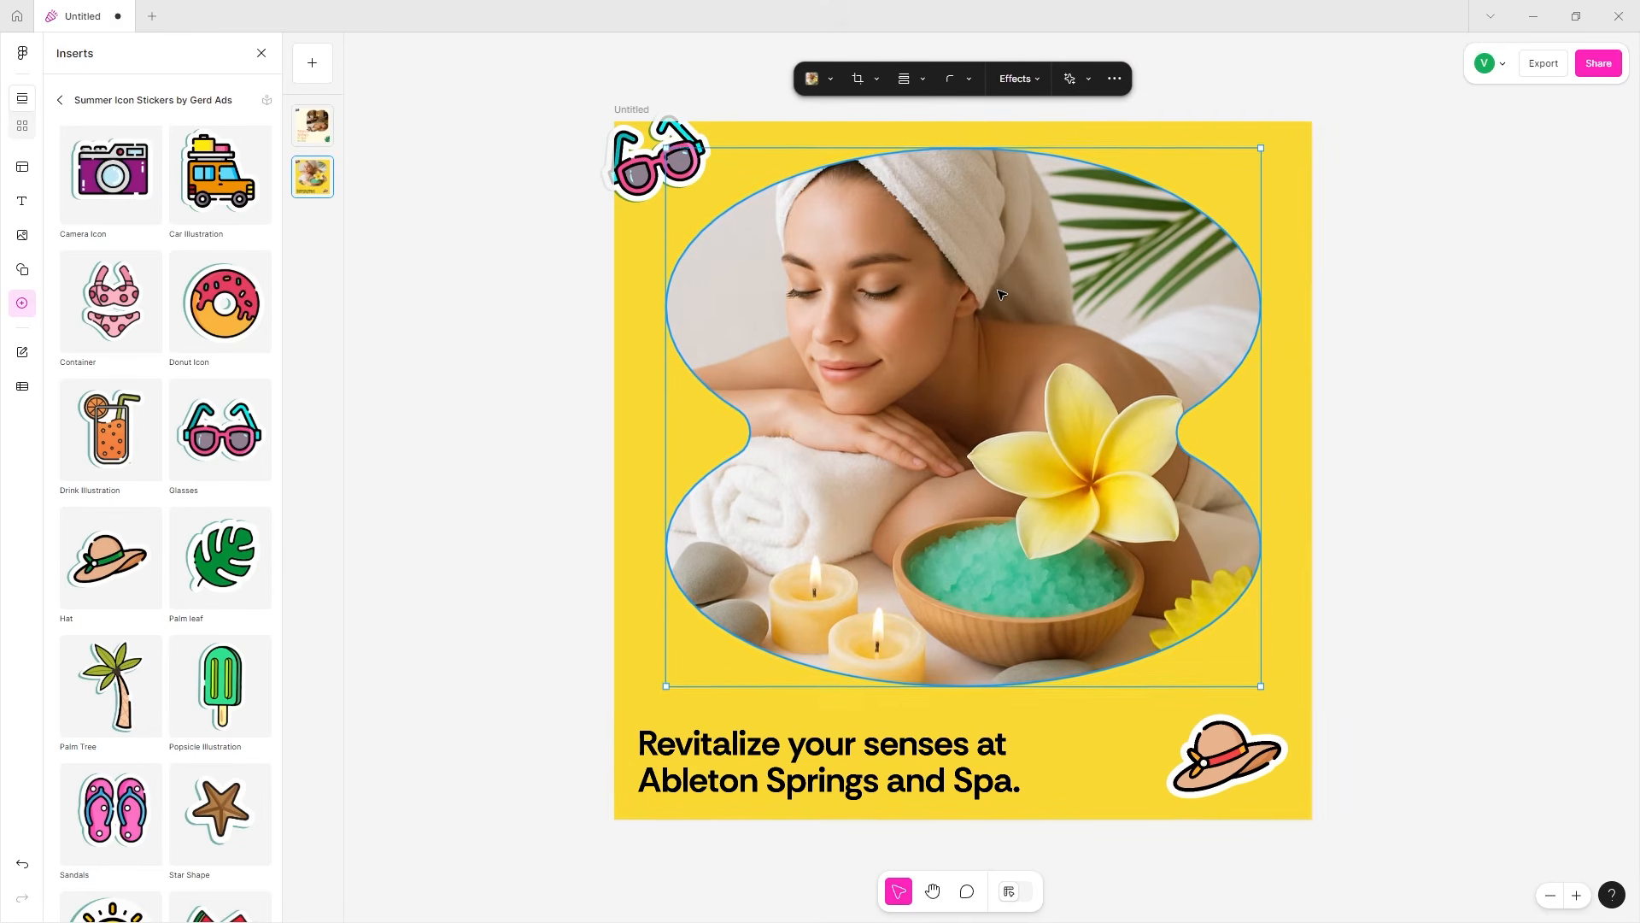
key(Up)
key(Up)
key(Up)
key(Up)
key(Up)
key(Up)
key(Up)
key(Up)
key(Up)
key(Up)
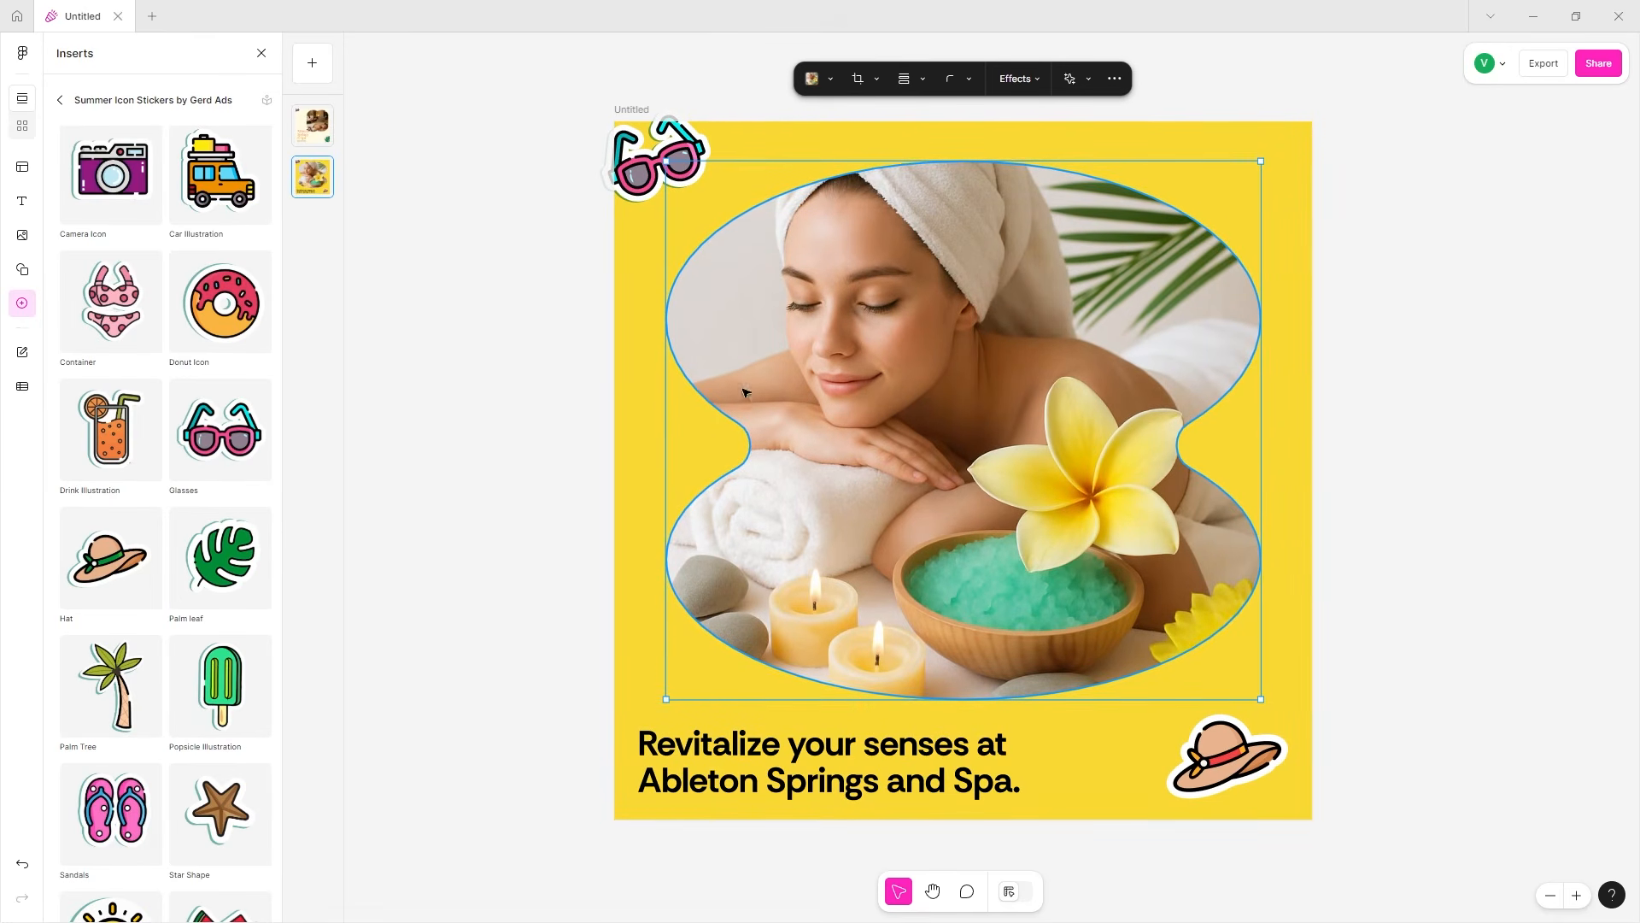
key(Escape)
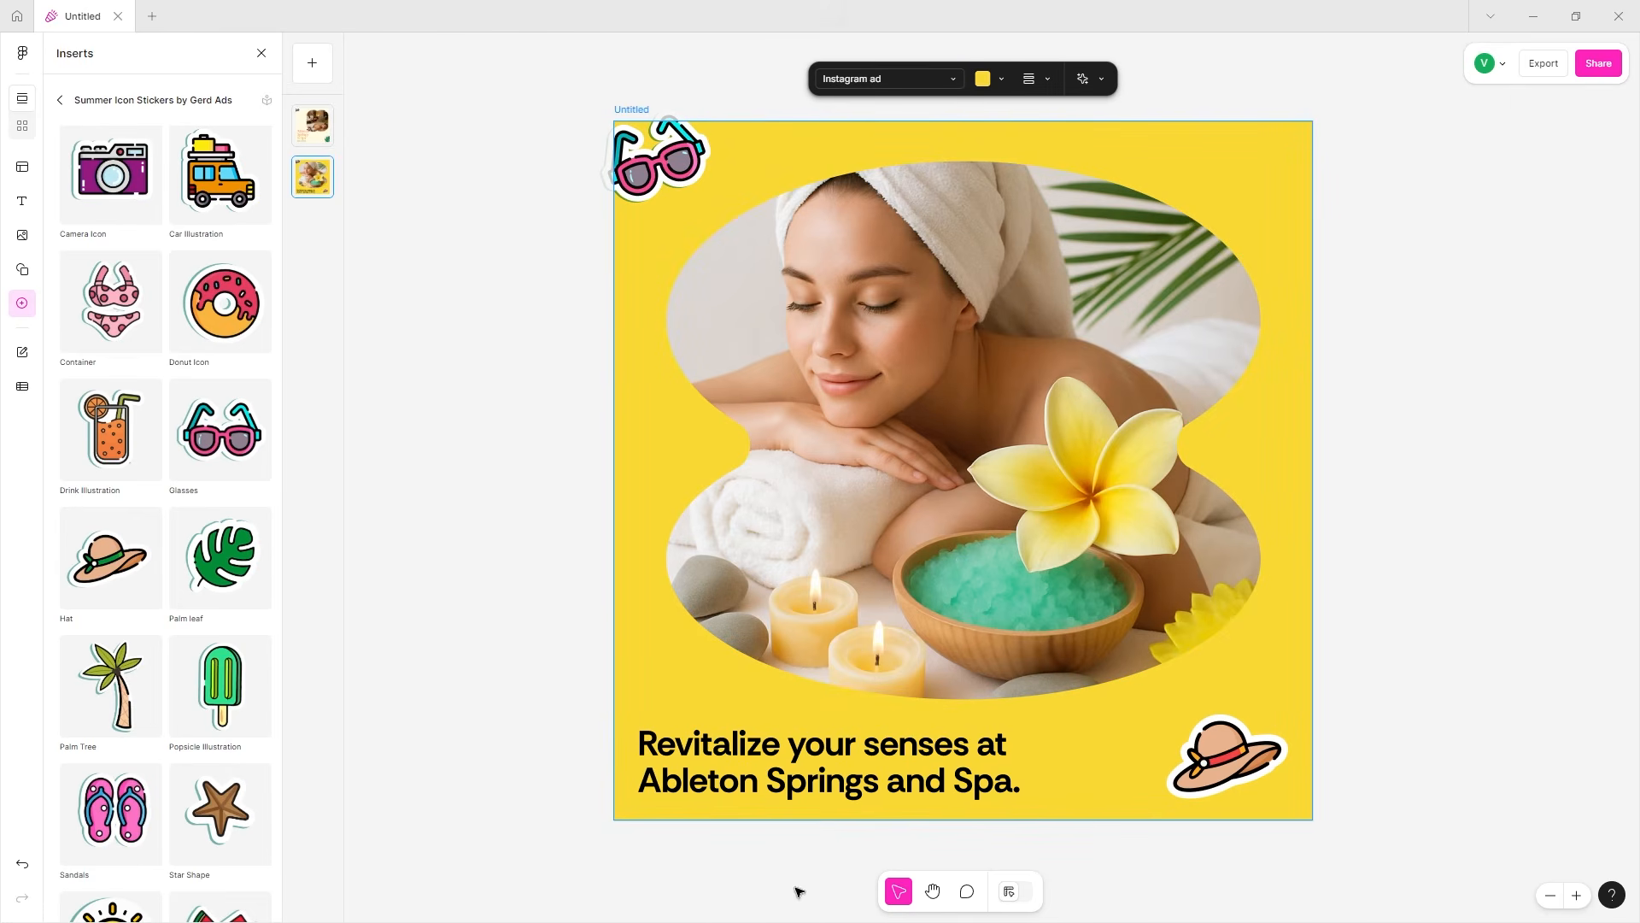
- Start an export from the spa post and include all assets, both the post and the ad
click(313, 126)
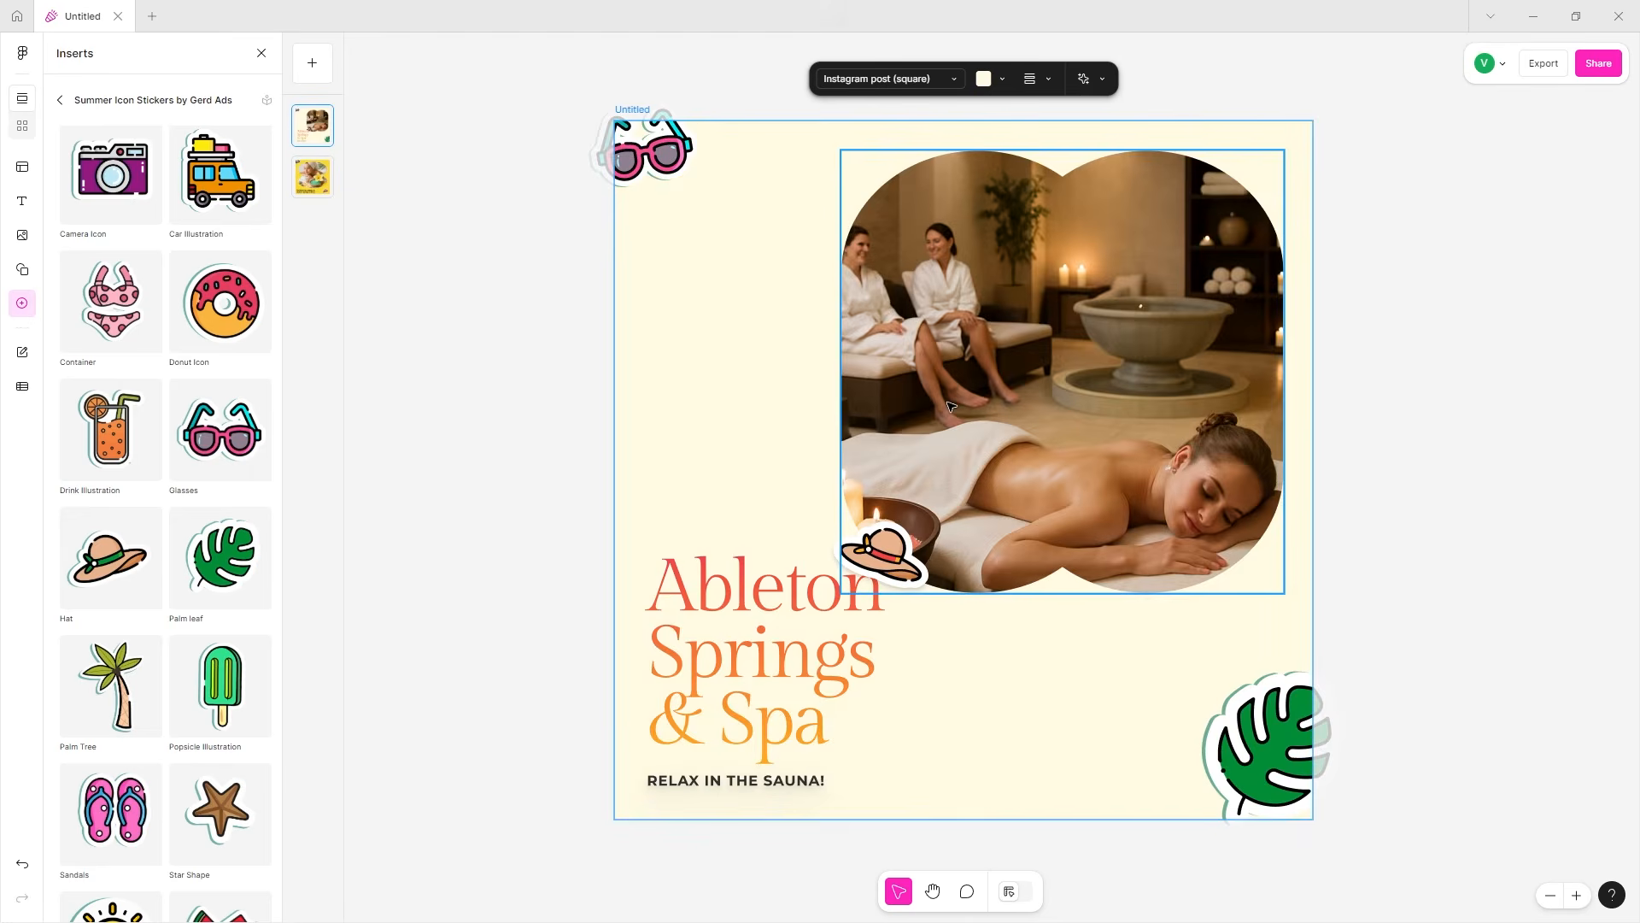
click(306, 184)
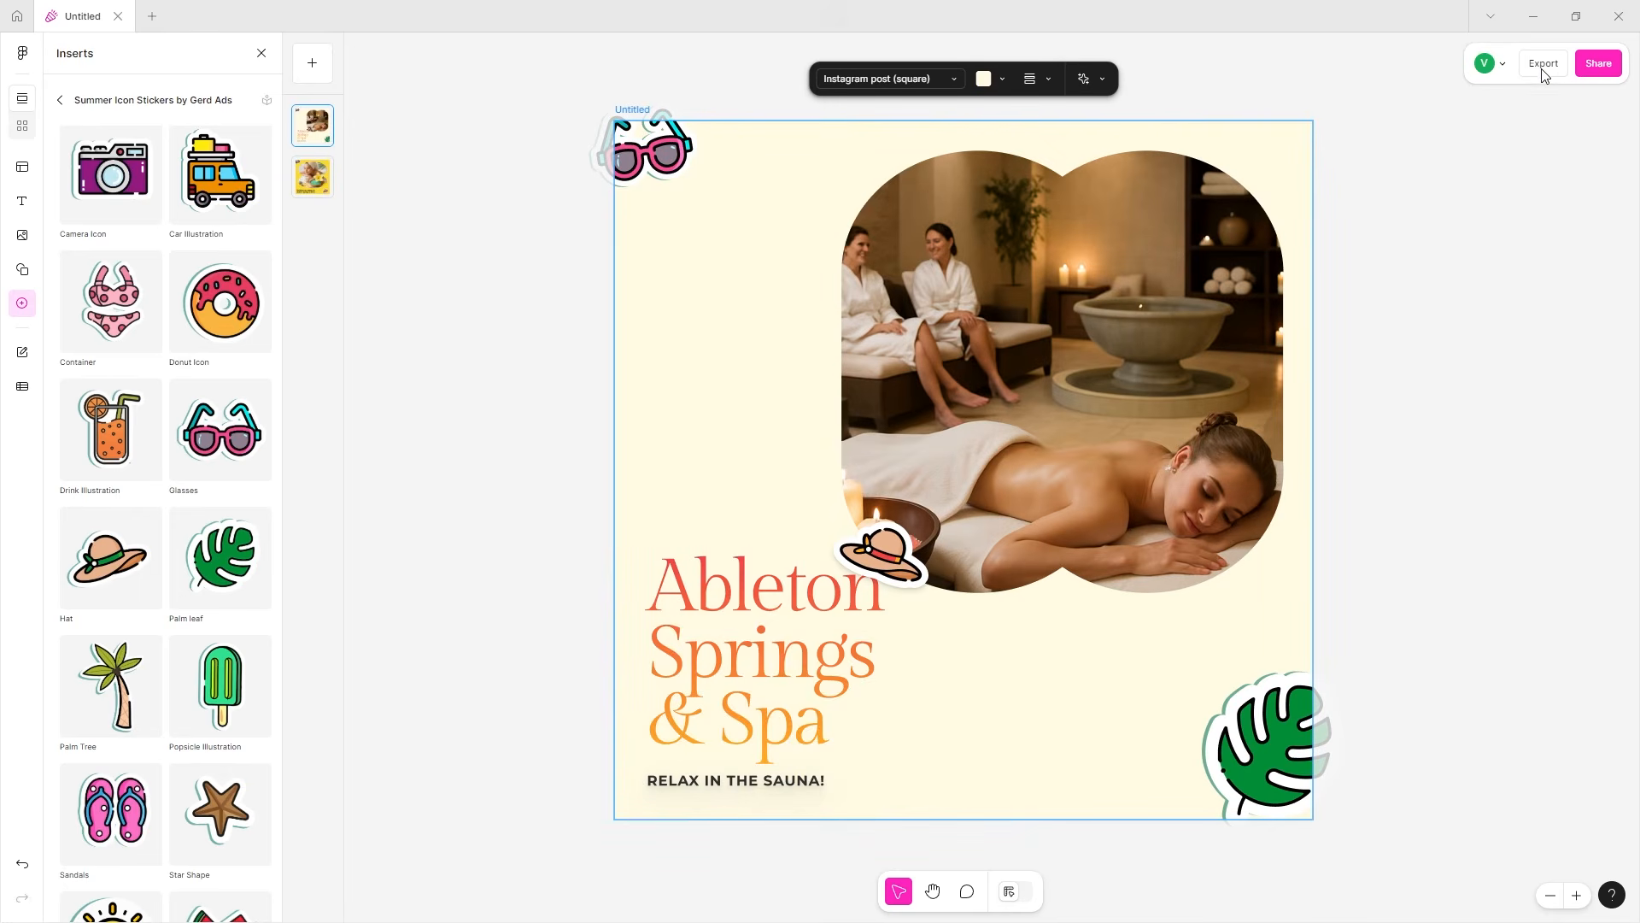
click(1543, 64)
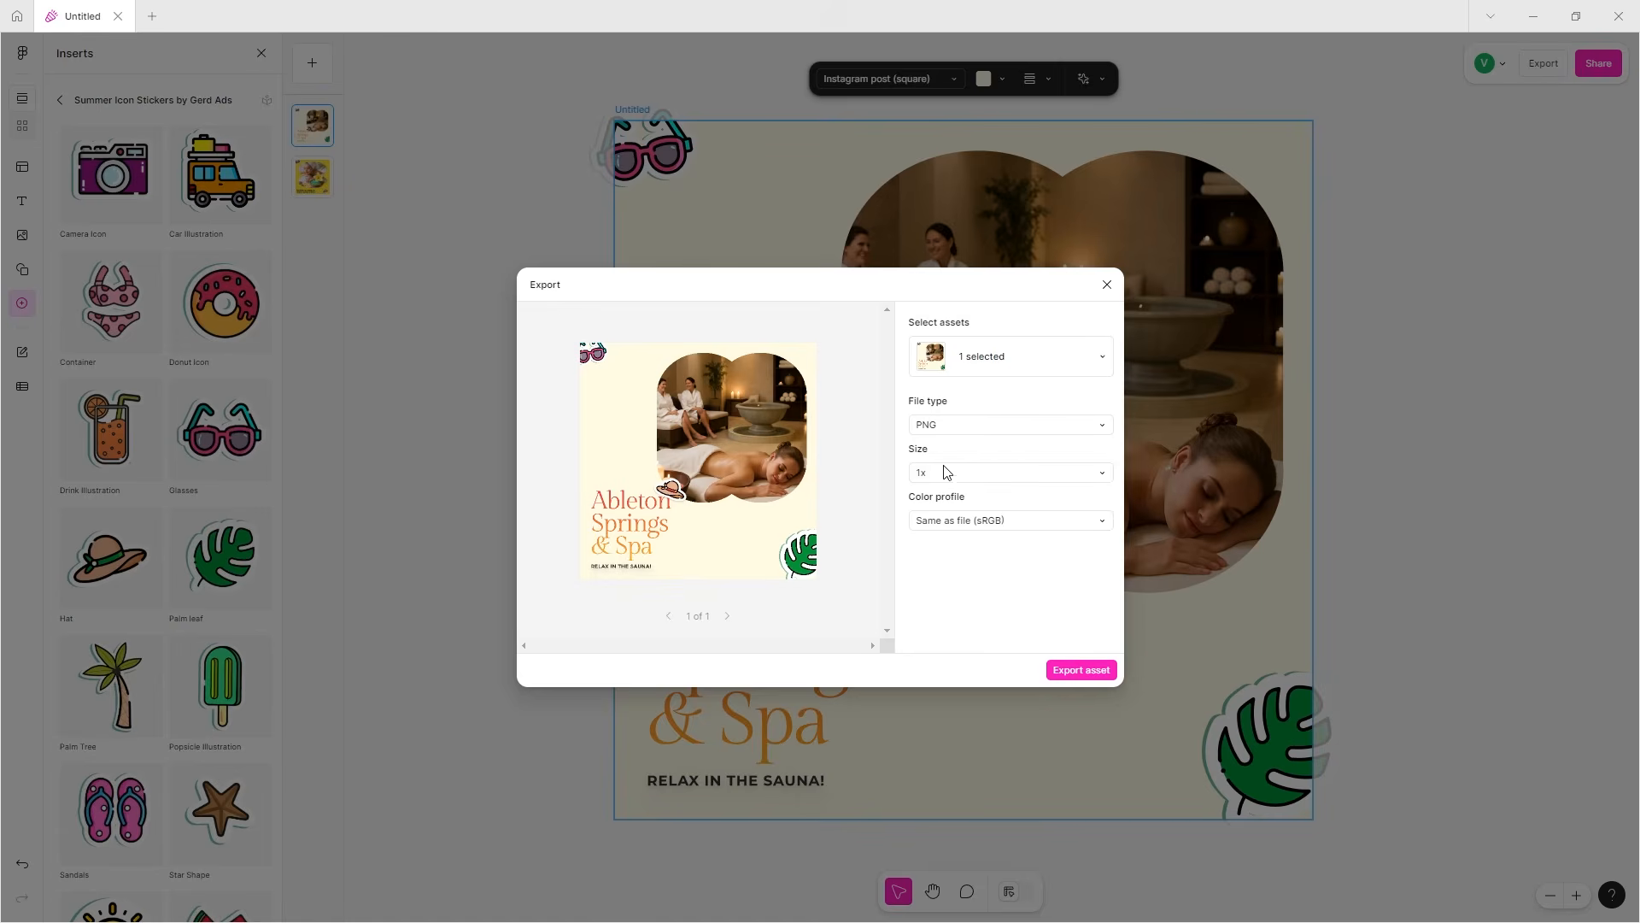
click(985, 364)
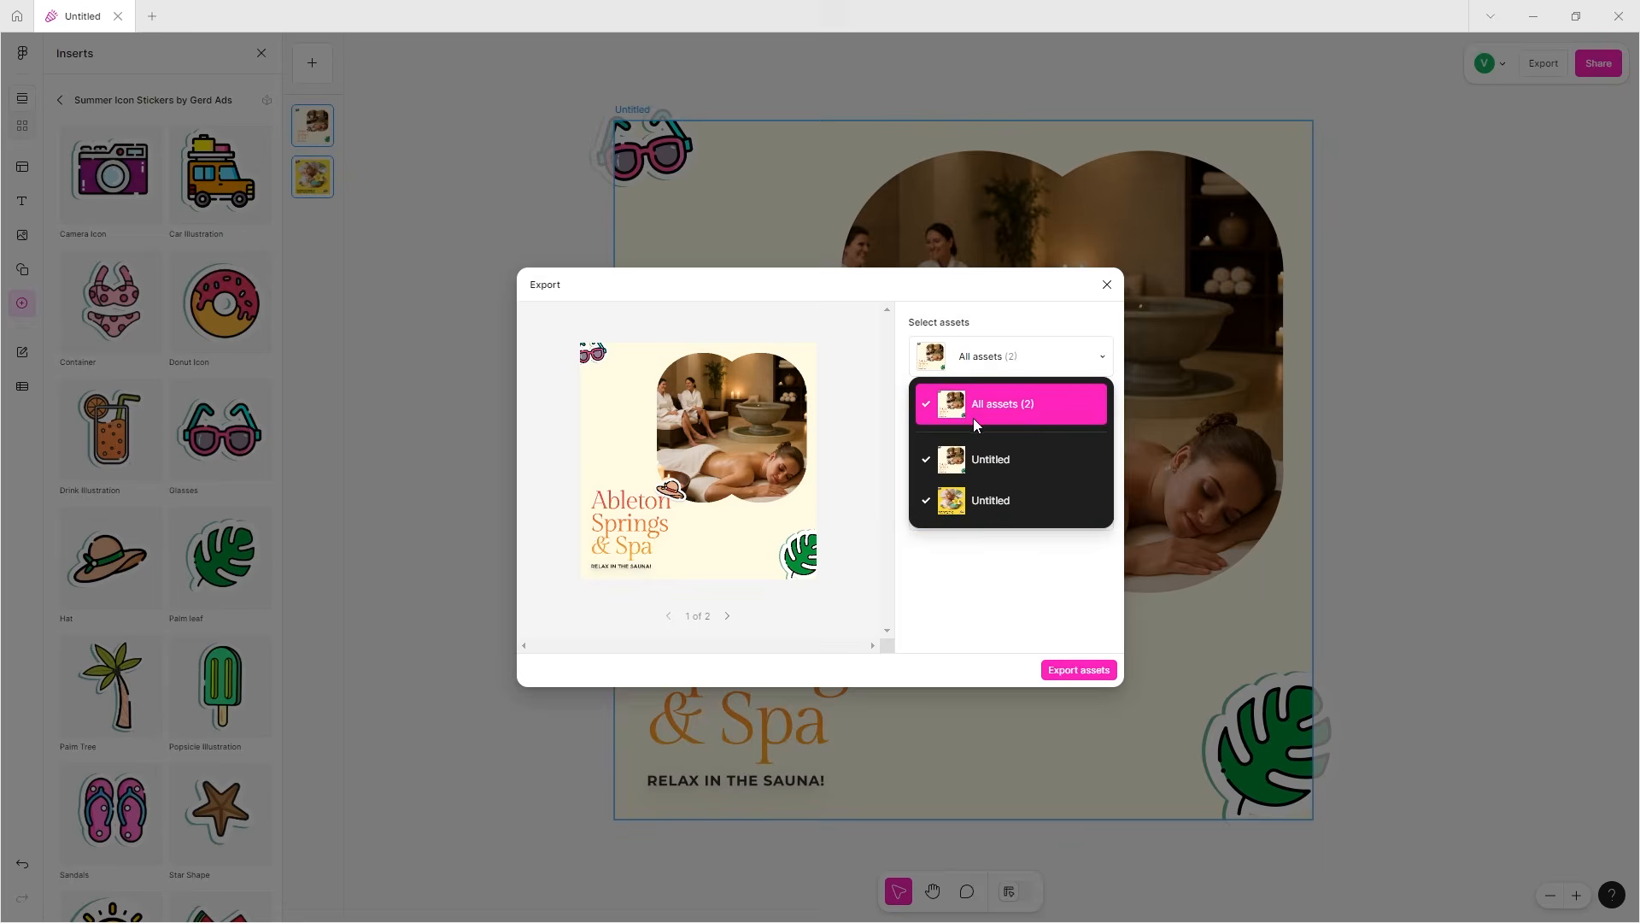
click(940, 506)
click(1061, 673)
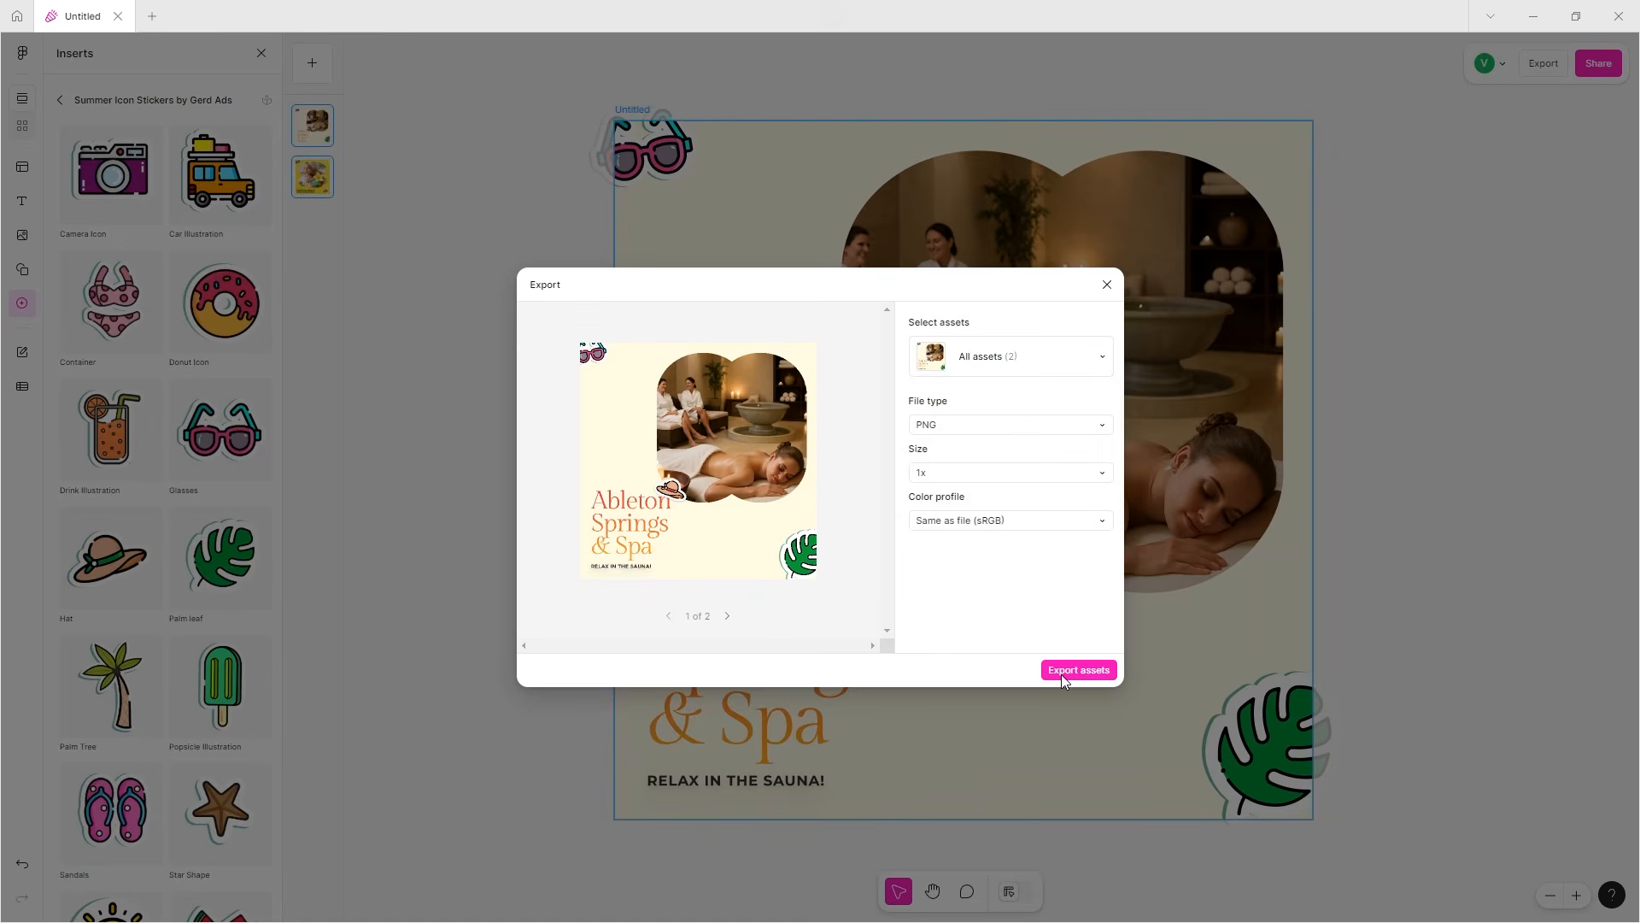
- Review the export options and export both assets as PNG at 1x with the color profile Same as file (sRGB)
click(965, 432)
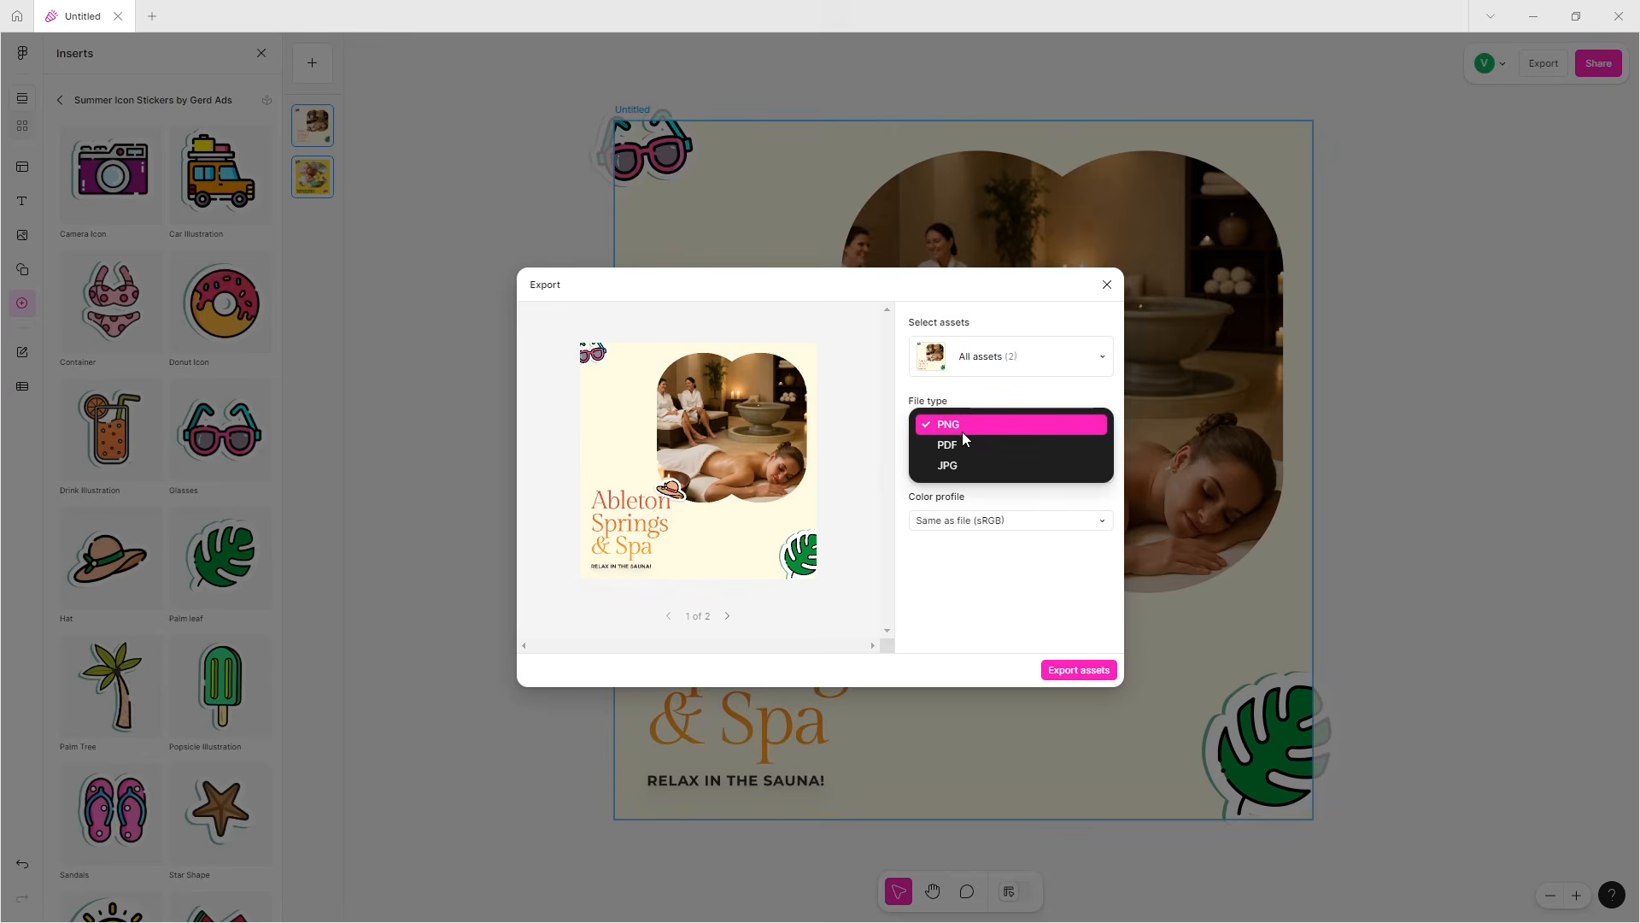
click(987, 410)
click(946, 474)
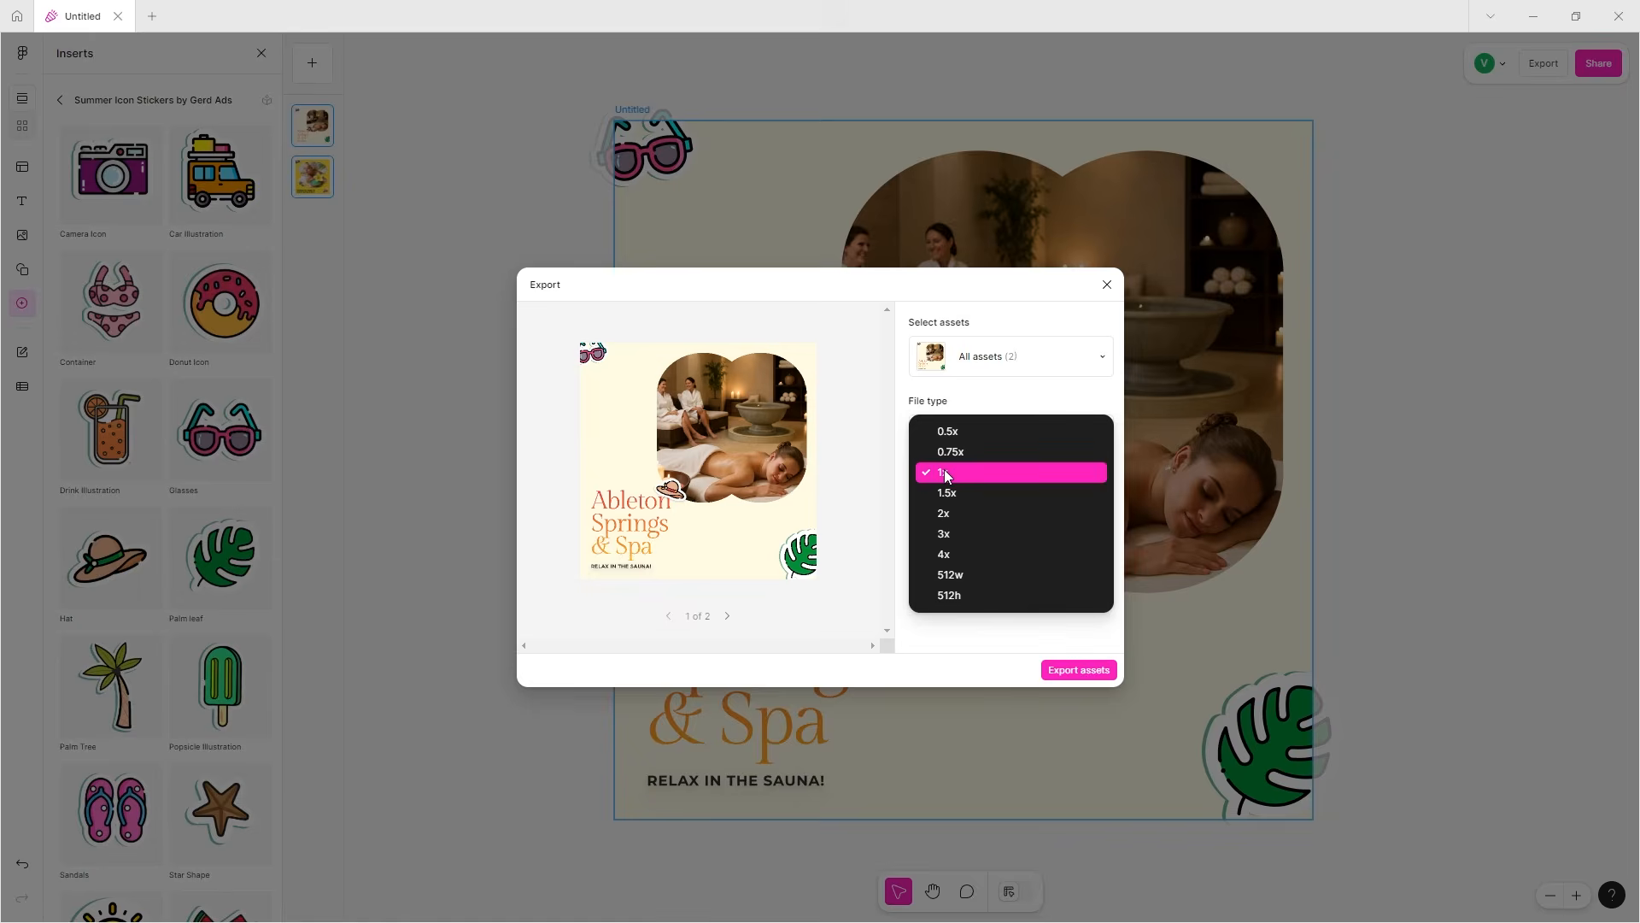
click(946, 475)
click(932, 523)
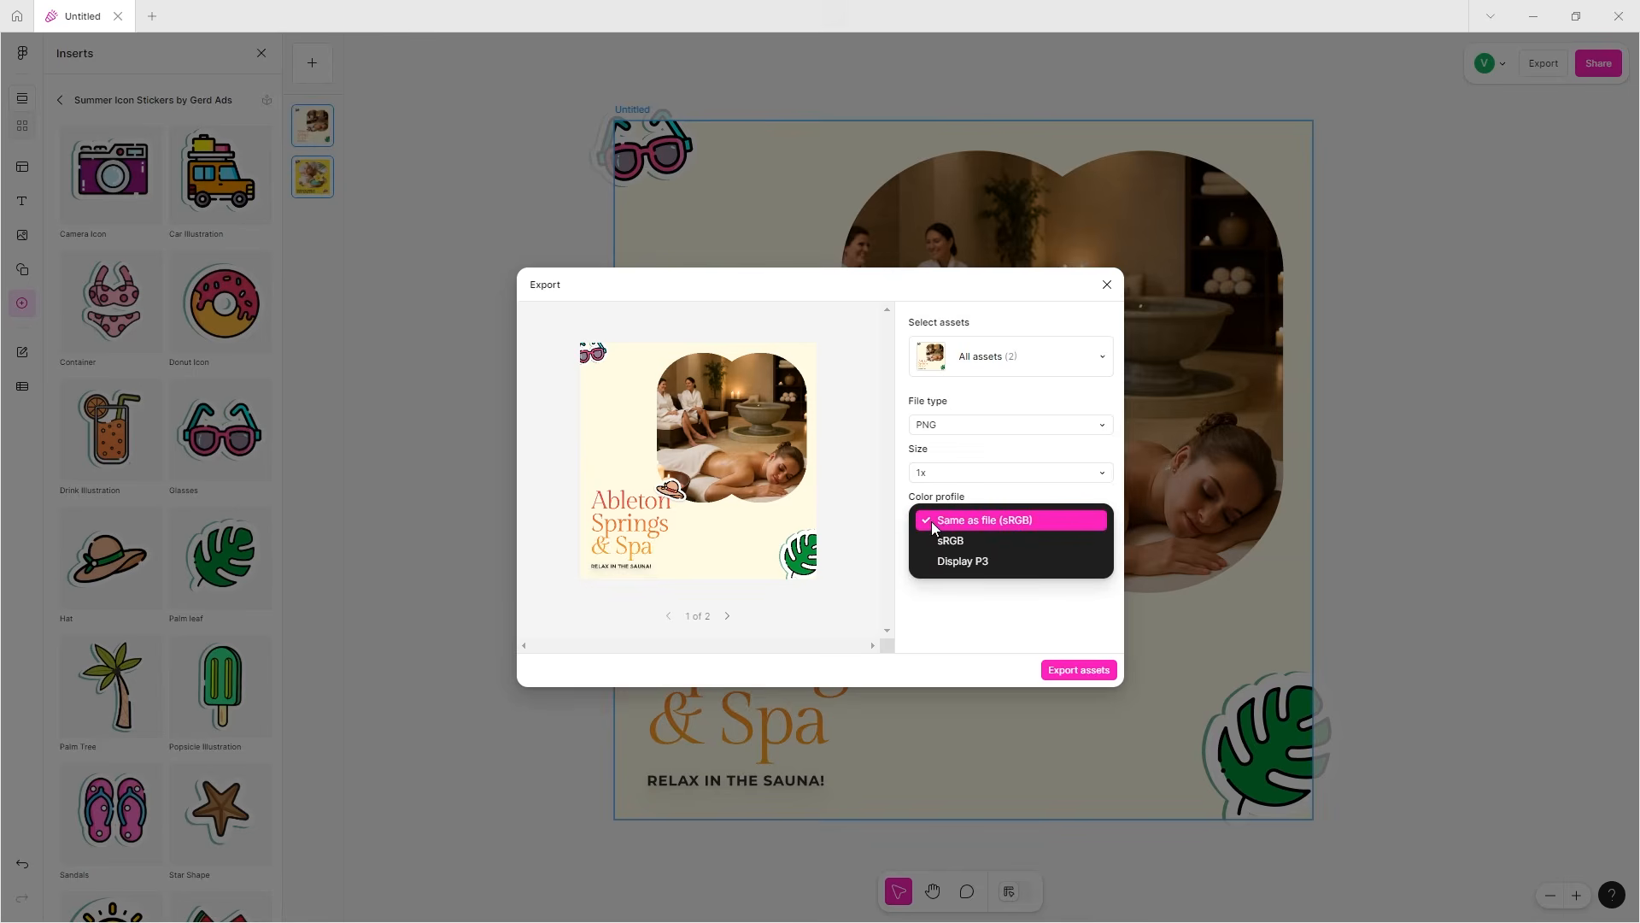
click(979, 616)
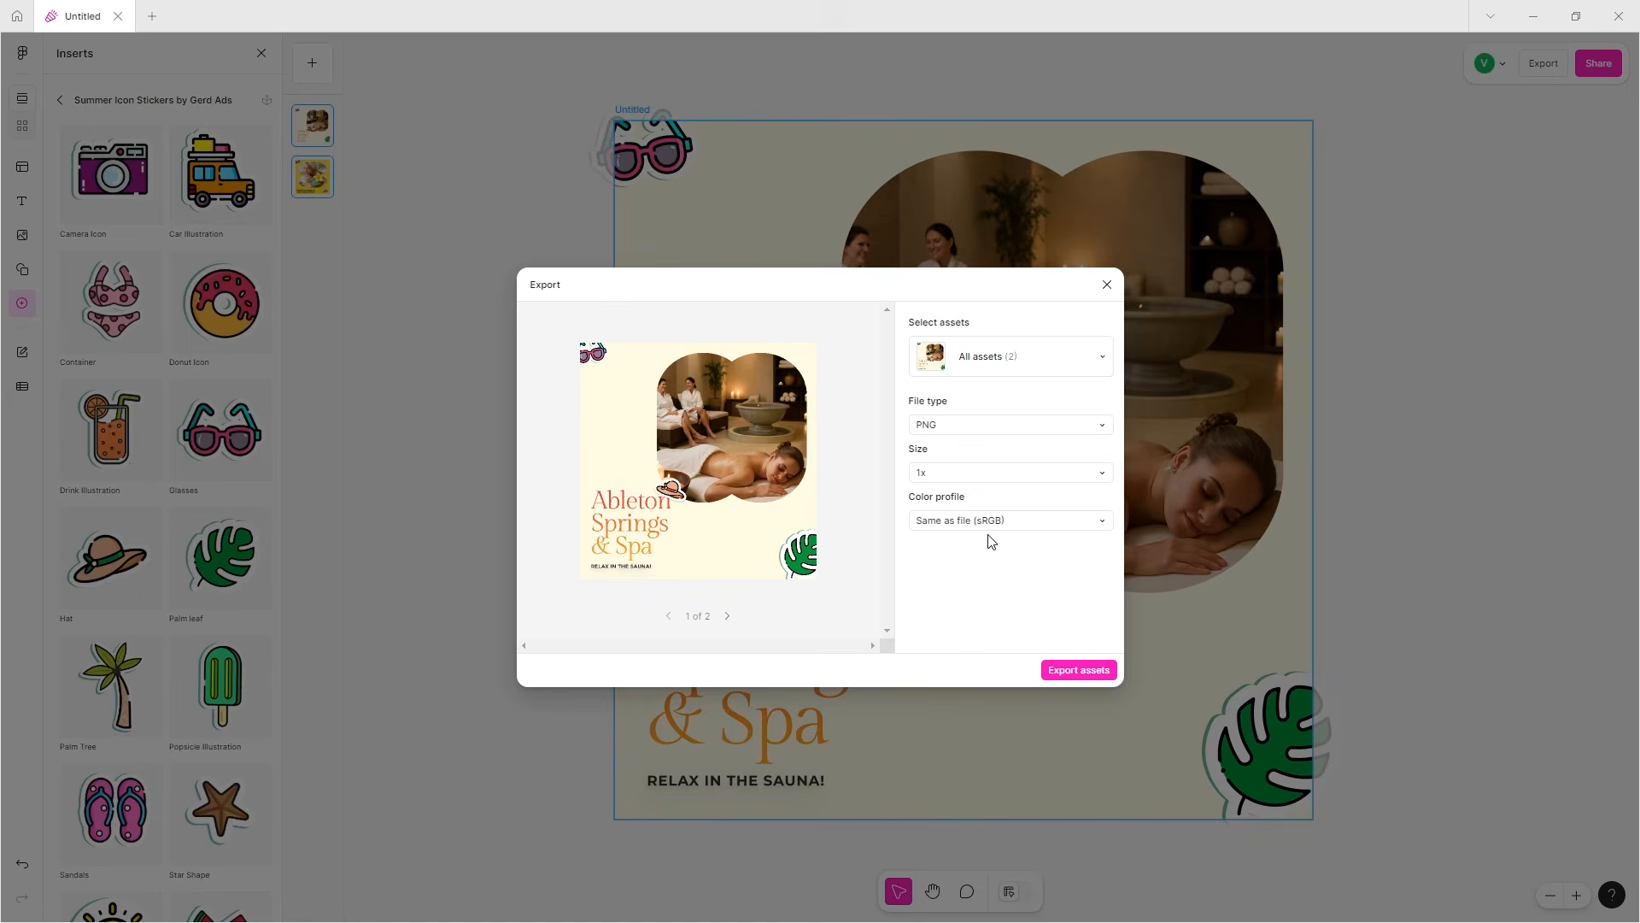
click(1063, 675)
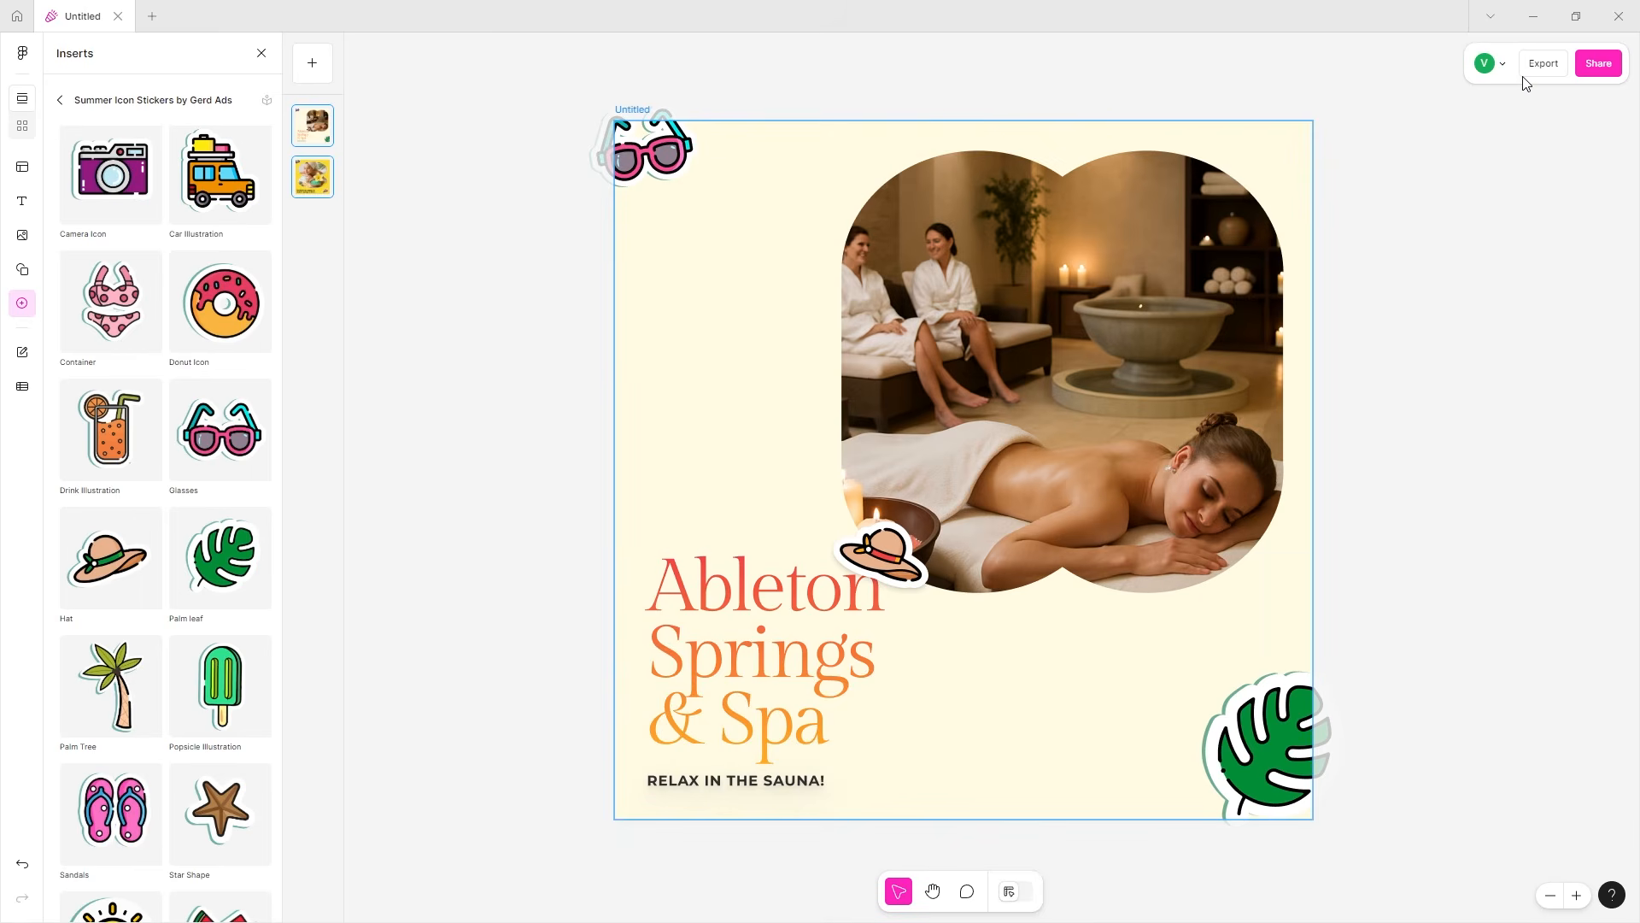
- Examine the sharing options and the template publishing dialog, close both, and view the finished Instagram ad
click(1593, 73)
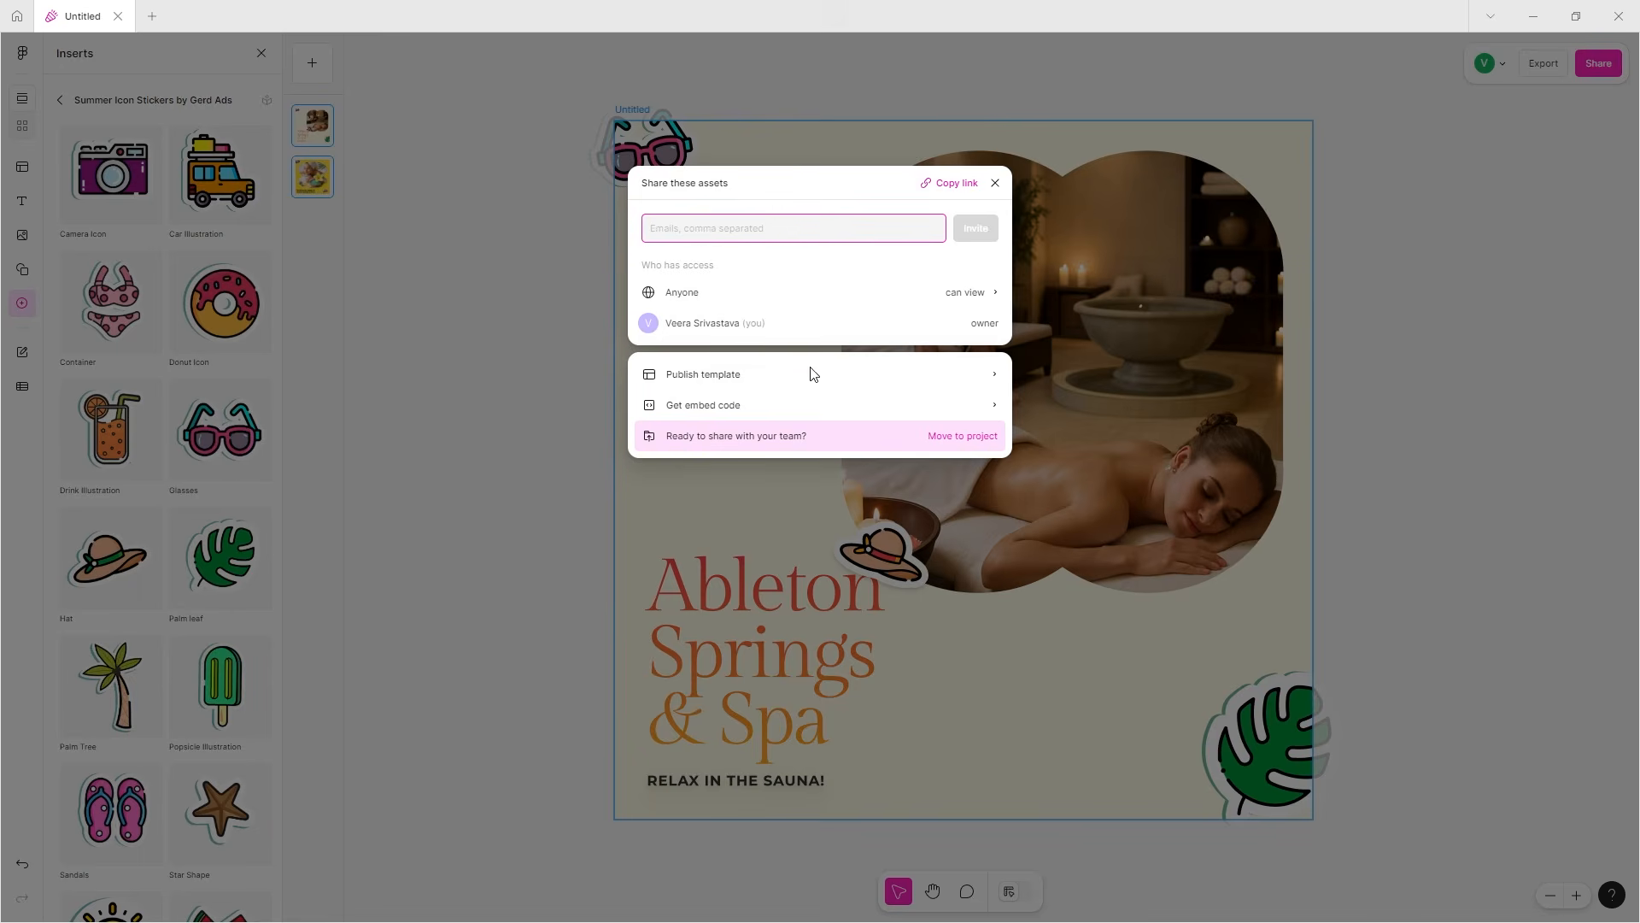
click(721, 380)
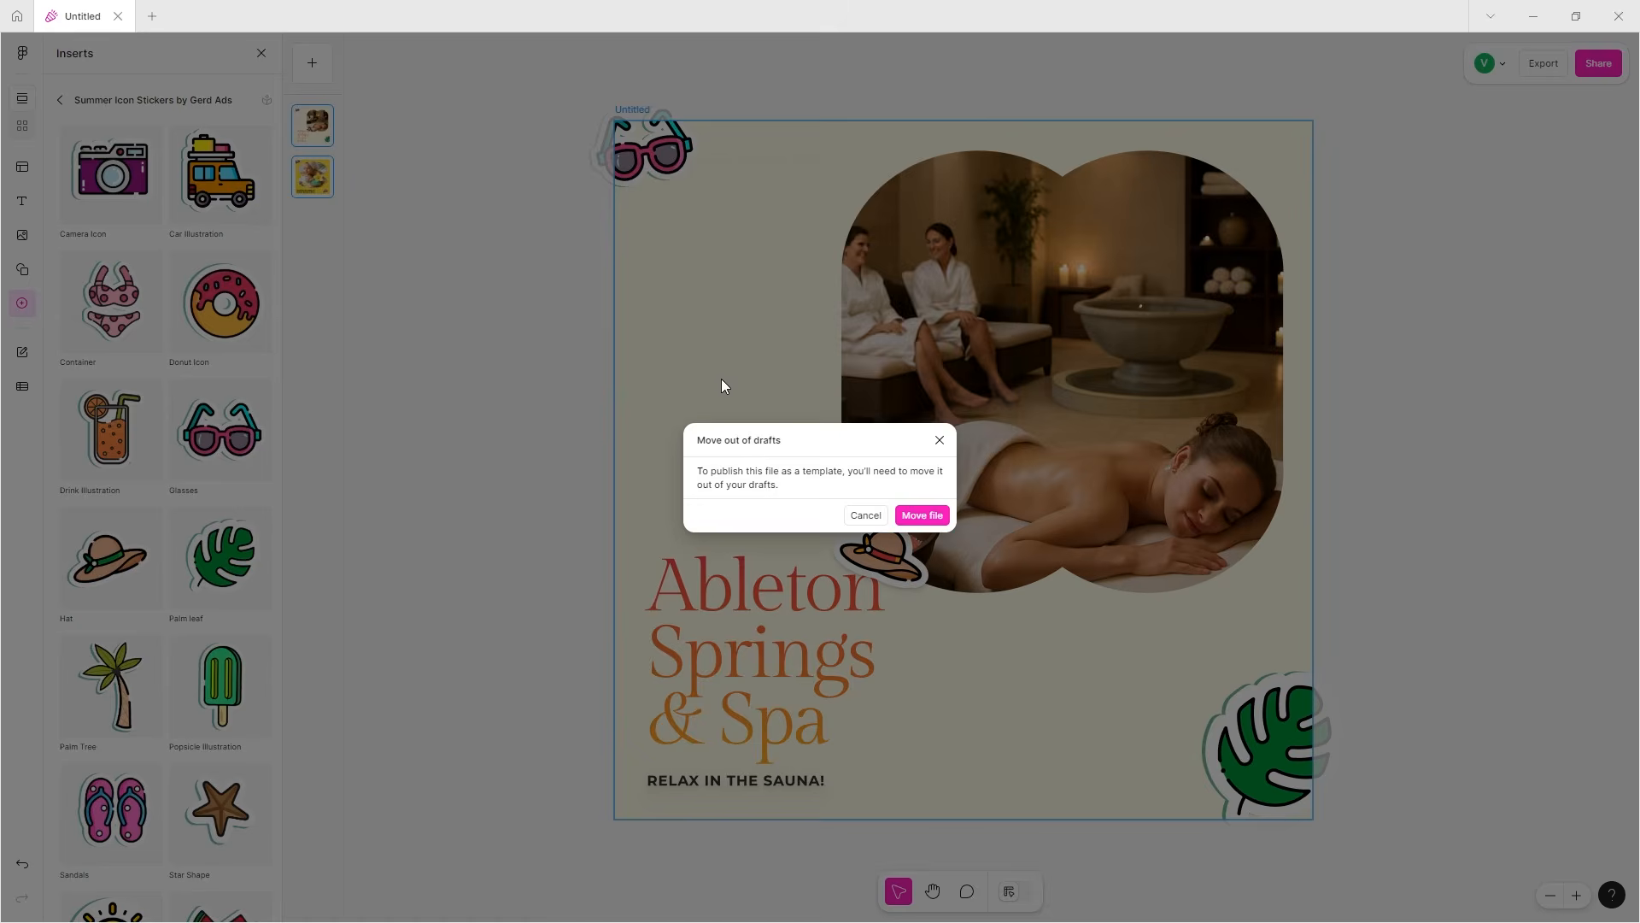
click(940, 440)
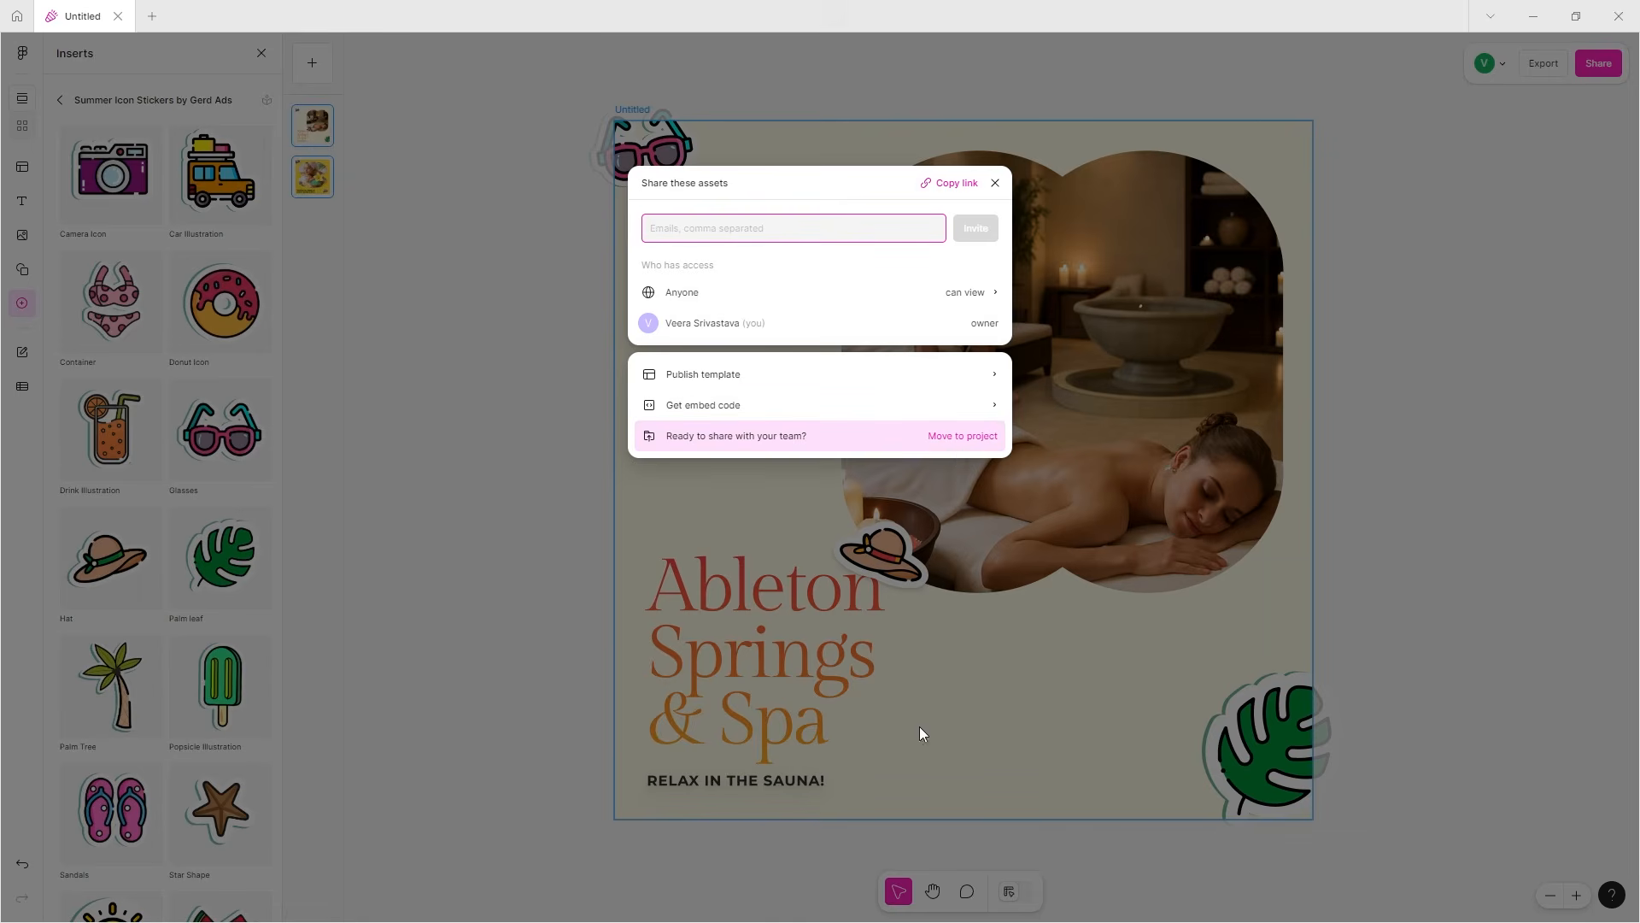
click(1341, 377)
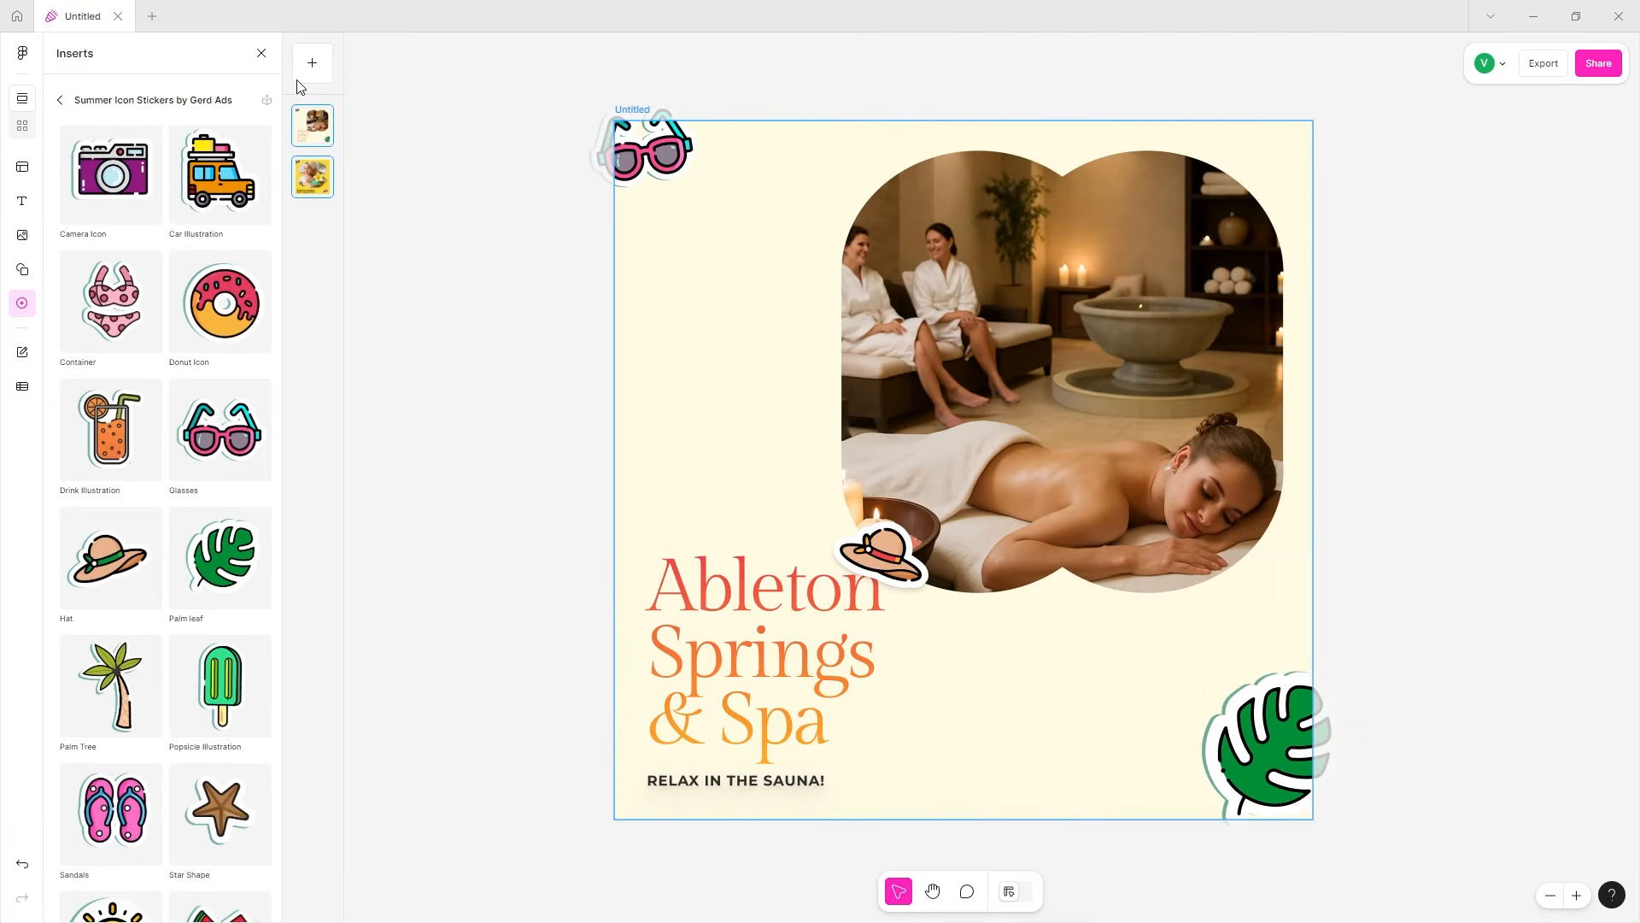
click(313, 175)
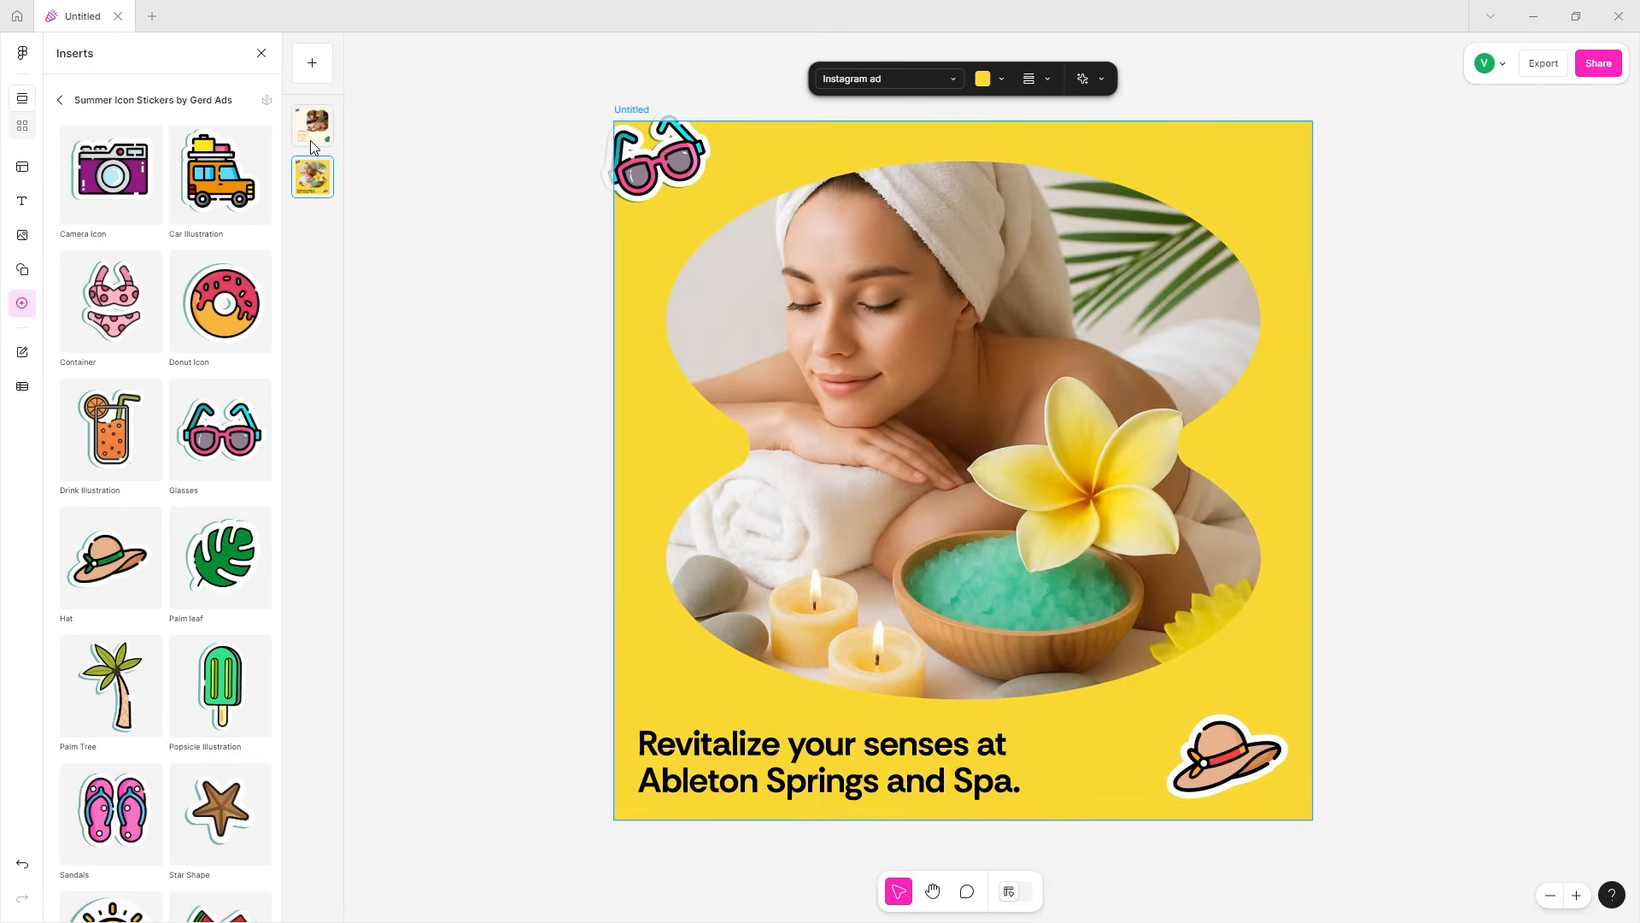